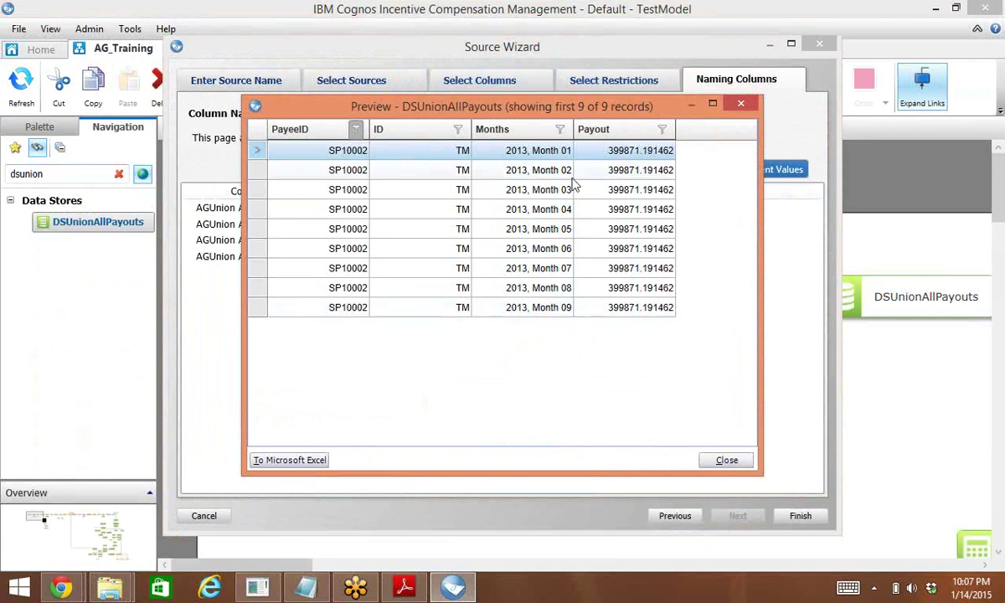
Step: Review the Month 09 and Month 01 payout records and check the browser's payee picklist
left_click(576, 308)
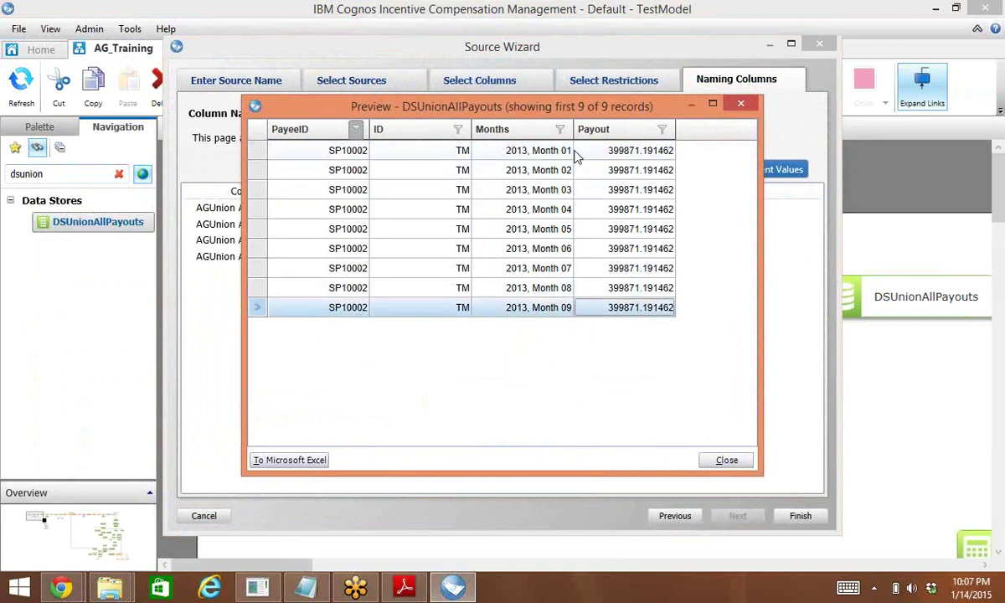
key("Up")
key("Up")
key("Up")
key("Up")
key("Up")
key("Up")
key("Up")
key("Up")
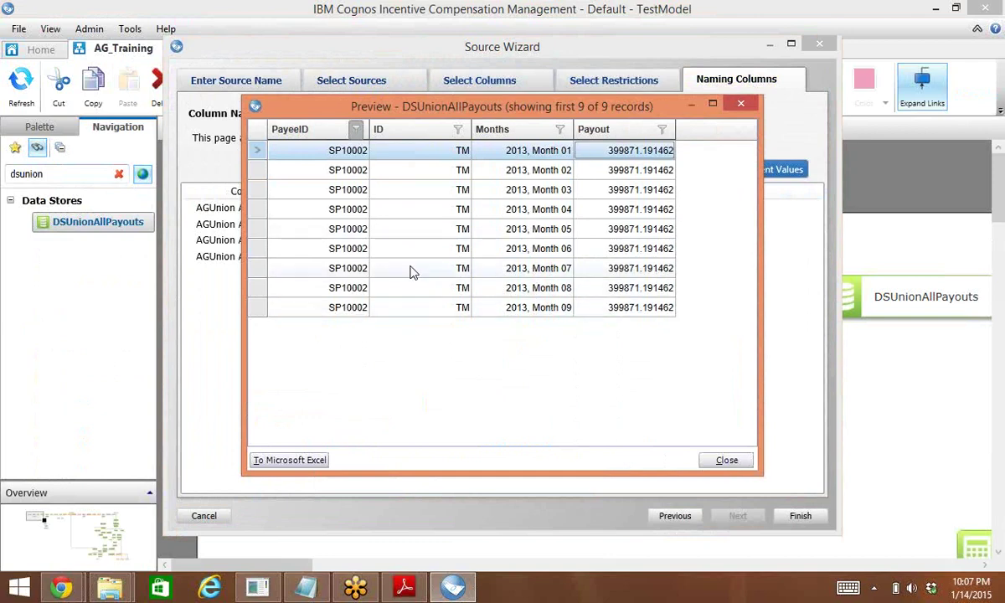
left_click(61, 587)
left_click(93, 502)
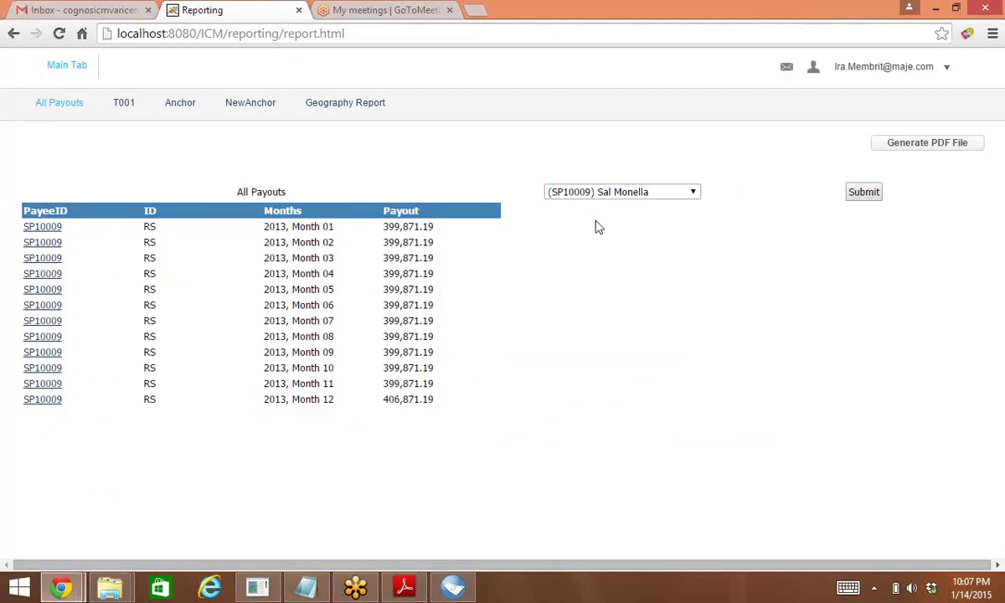
left_click(615, 192)
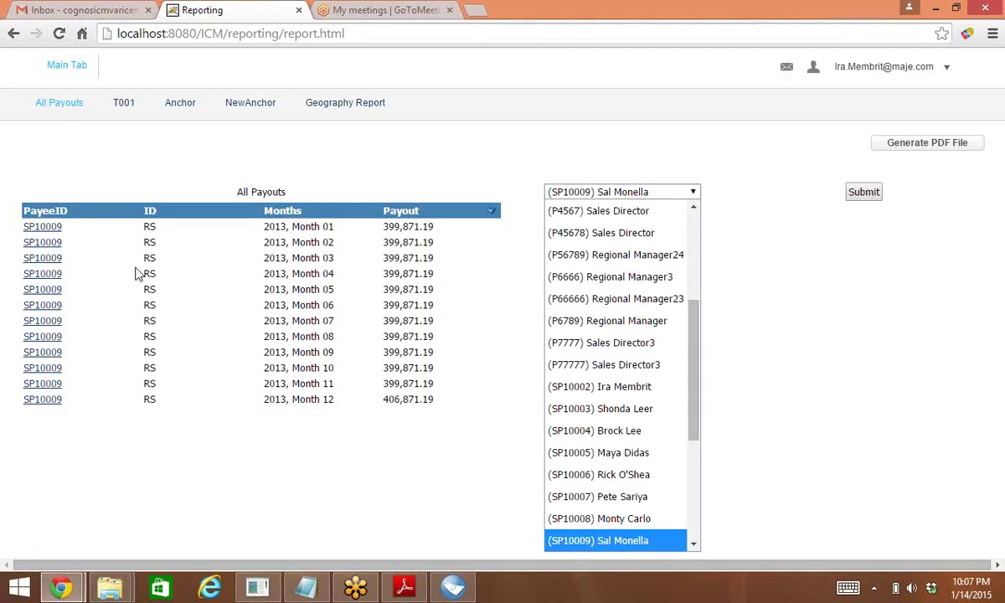
left_click(294, 496)
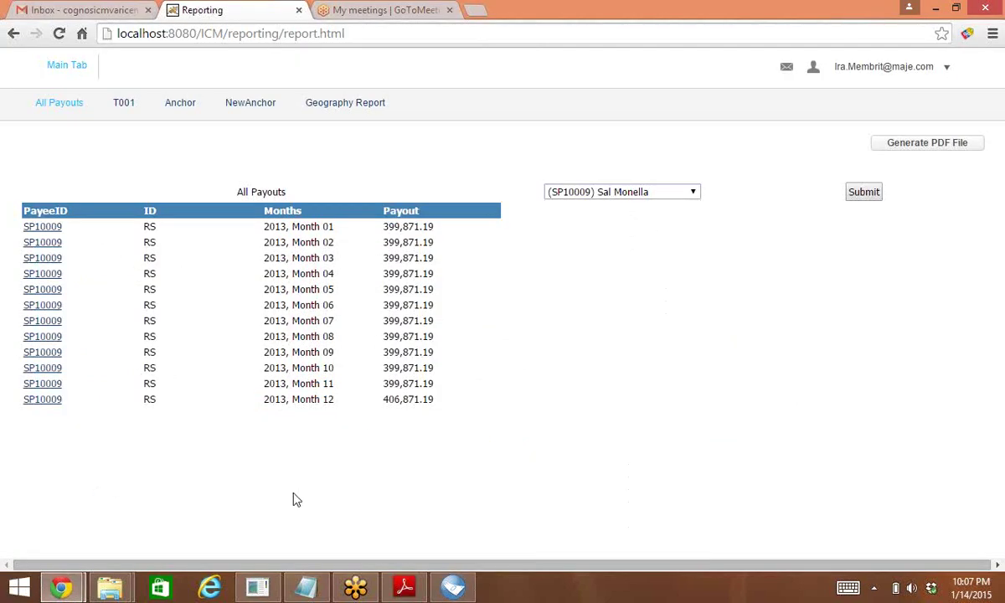
key("alt+Tab")
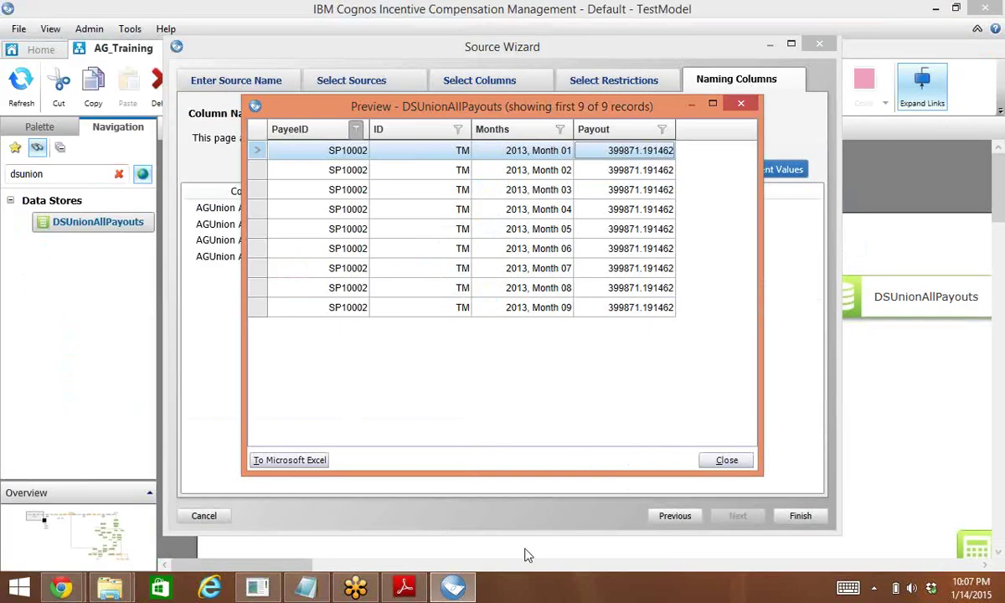
Step: Close the DSUnionAllPayouts preview and cancel its source wizard without saving
left_click(735, 462)
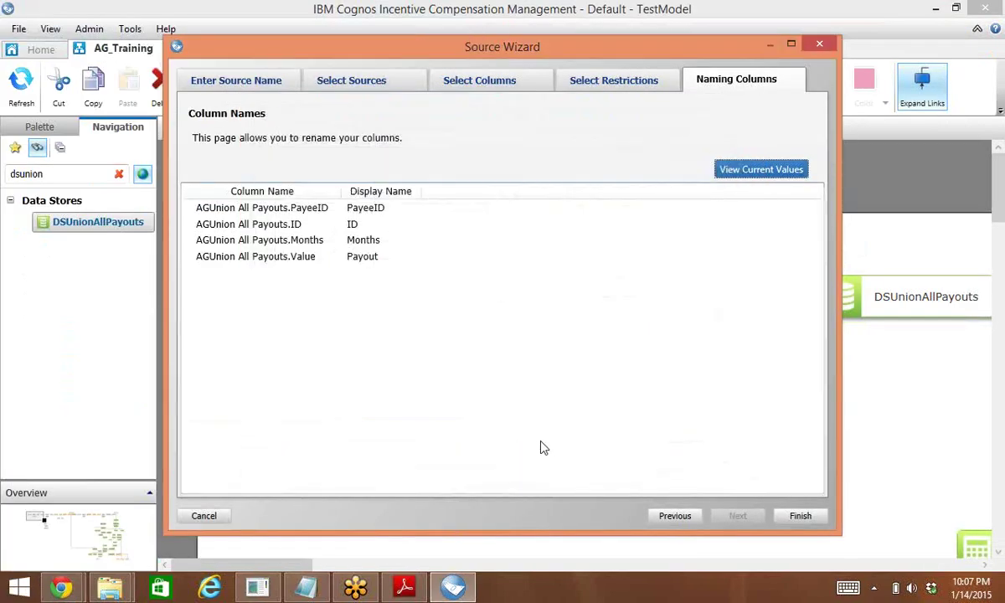
left_click(203, 514)
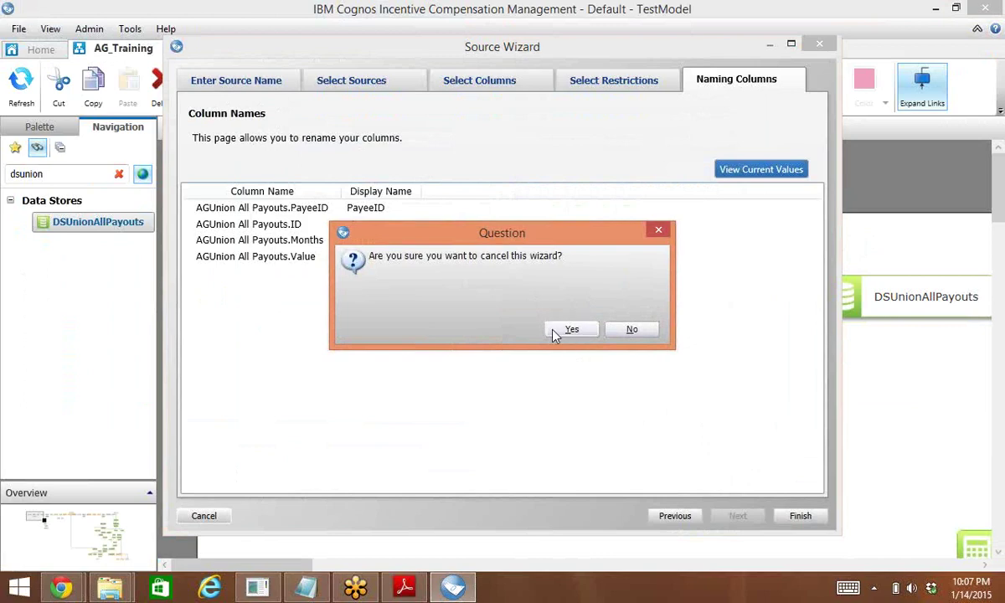
left_click(572, 330)
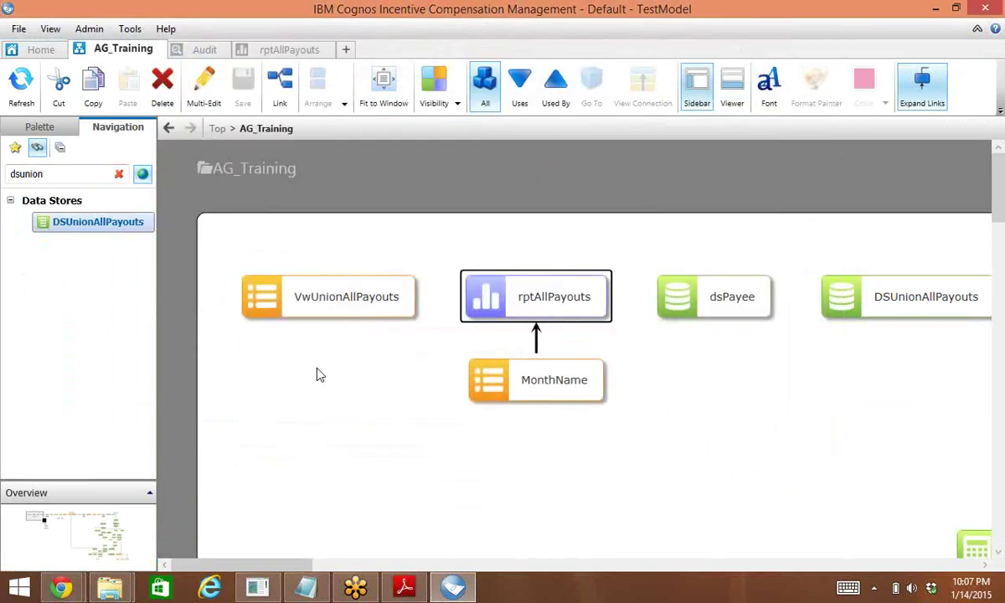
Step: Search the navigation for 'dspayee', then start and cancel a new data store
left_click(60, 176)
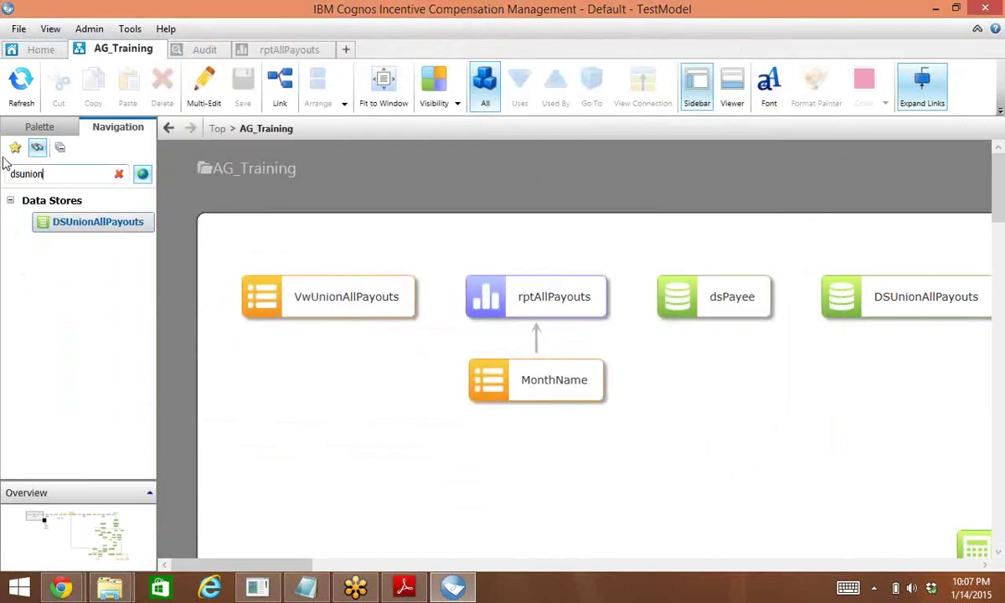
key("ctrl+a")
type("dspayee")
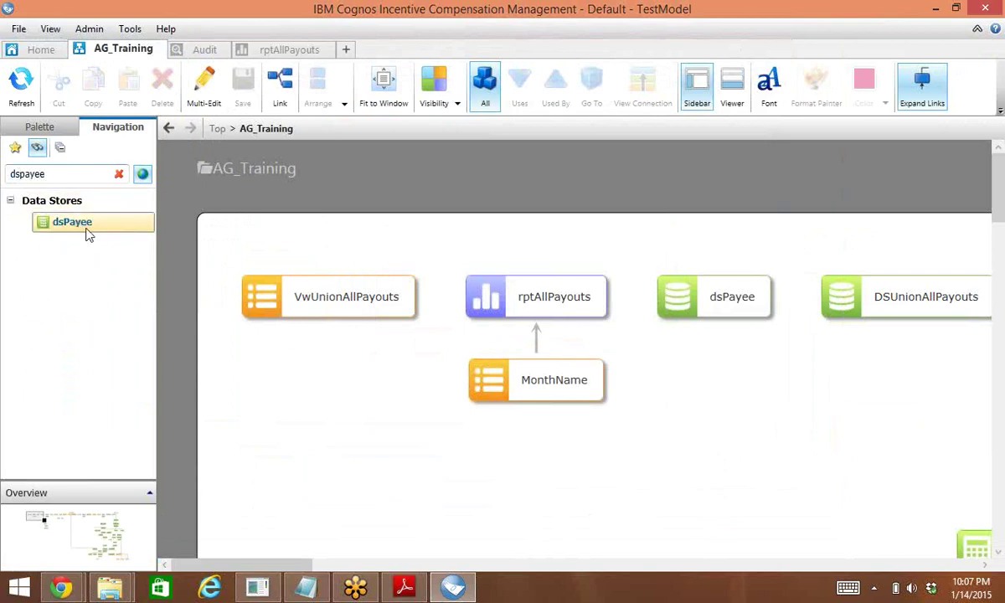
right_click(329, 419)
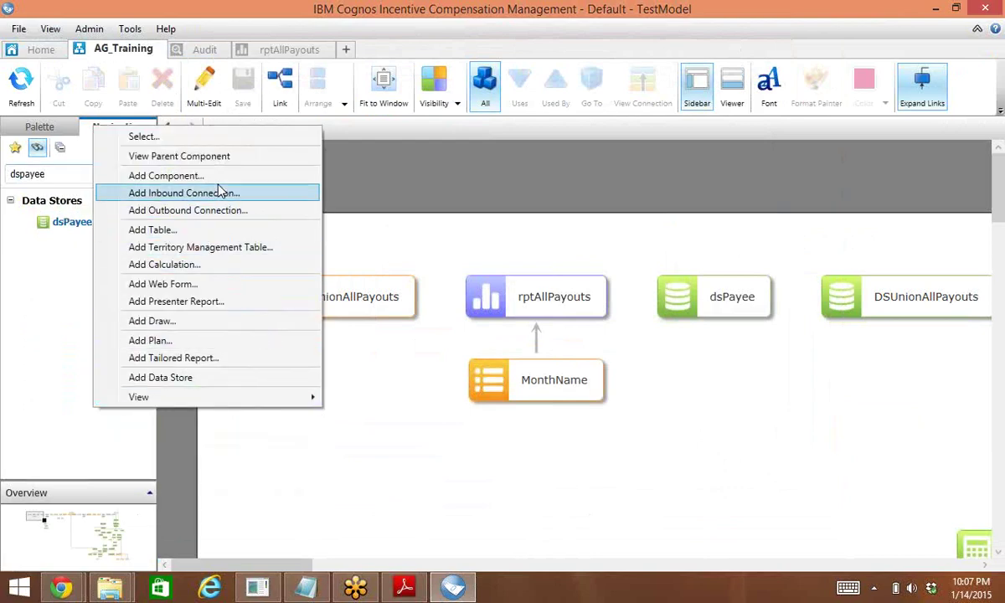
left_click(161, 377)
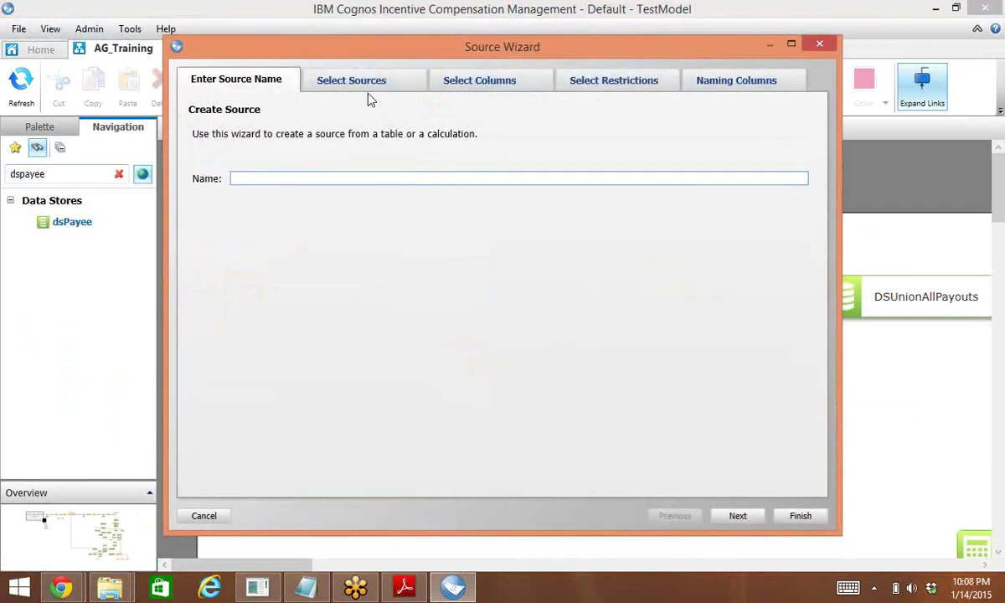
left_click(213, 517)
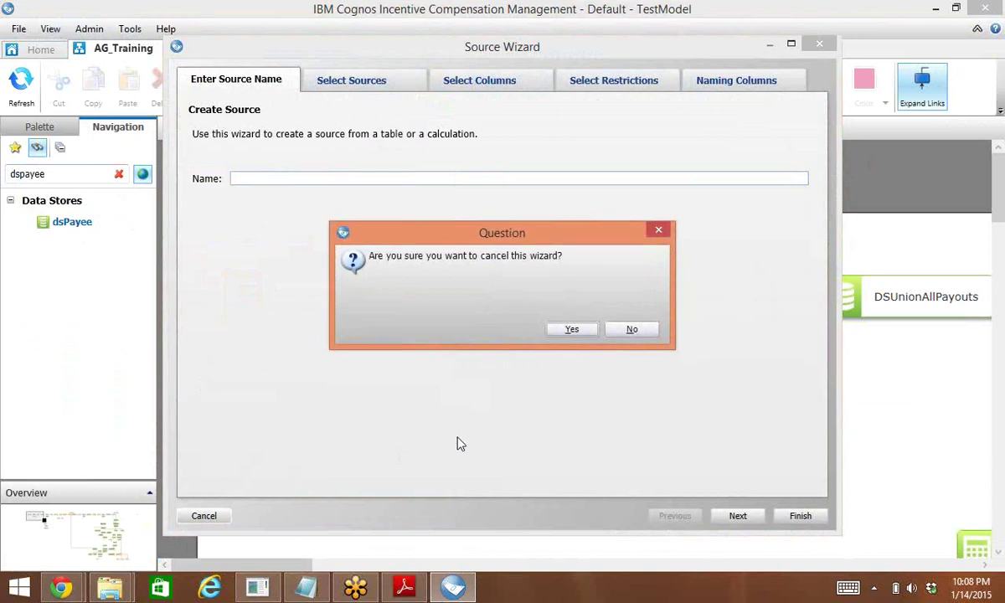
left_click(572, 330)
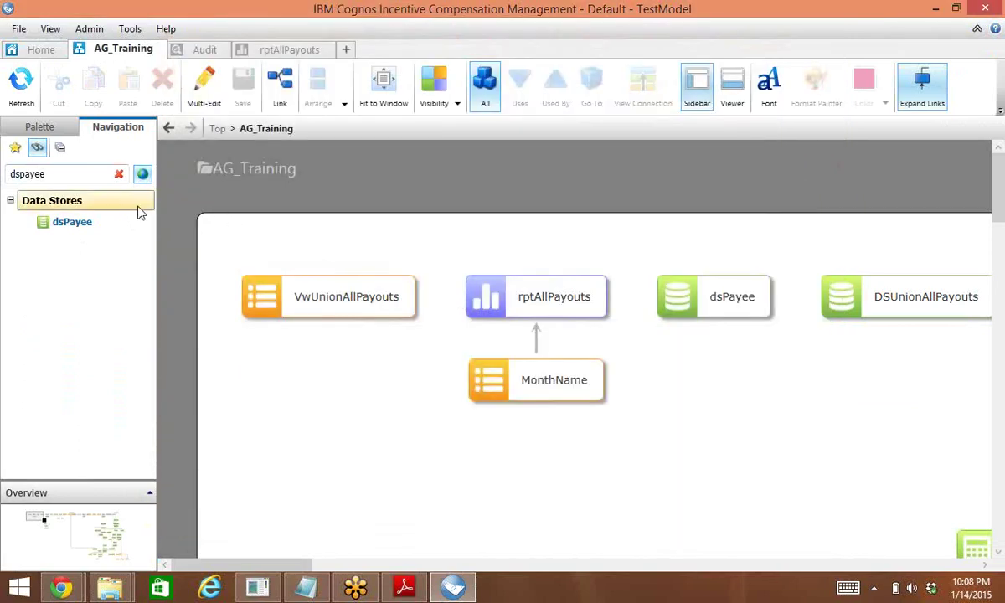
Step: Open the dsPayee data store and review the Payee table's columns
right_click(83, 227)
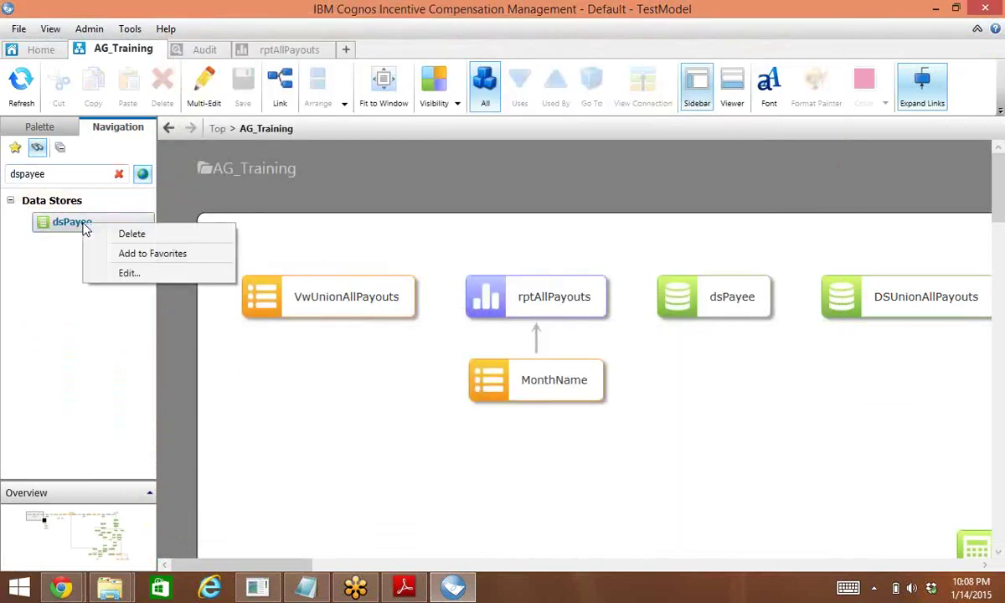
left_click(128, 273)
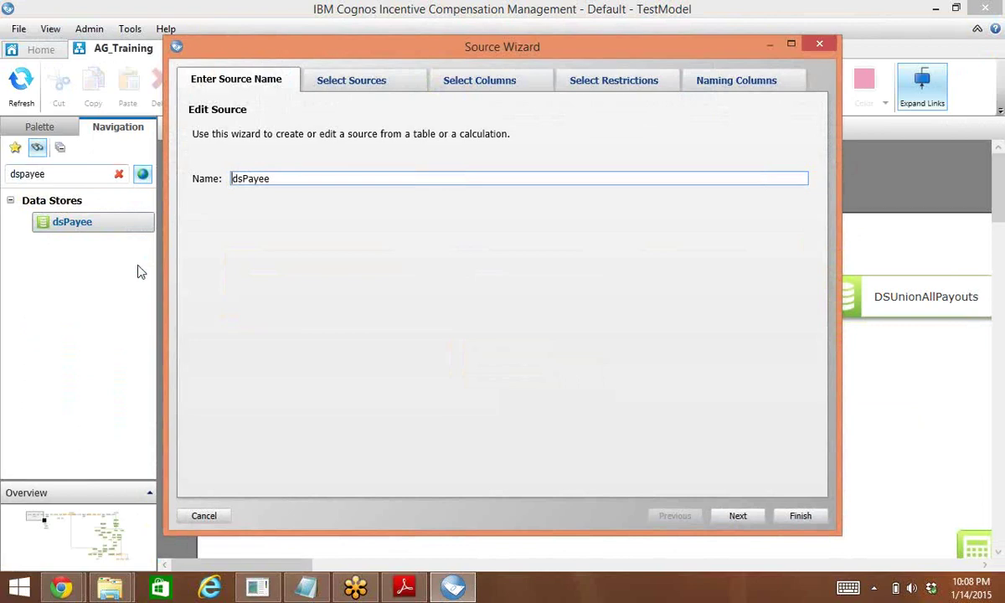
left_click(351, 80)
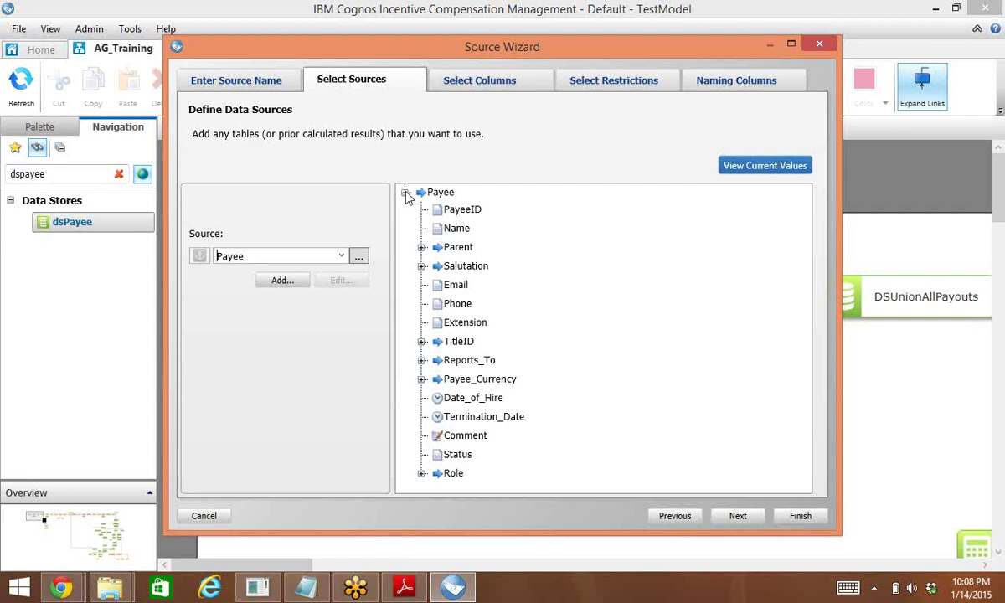
left_click(405, 193)
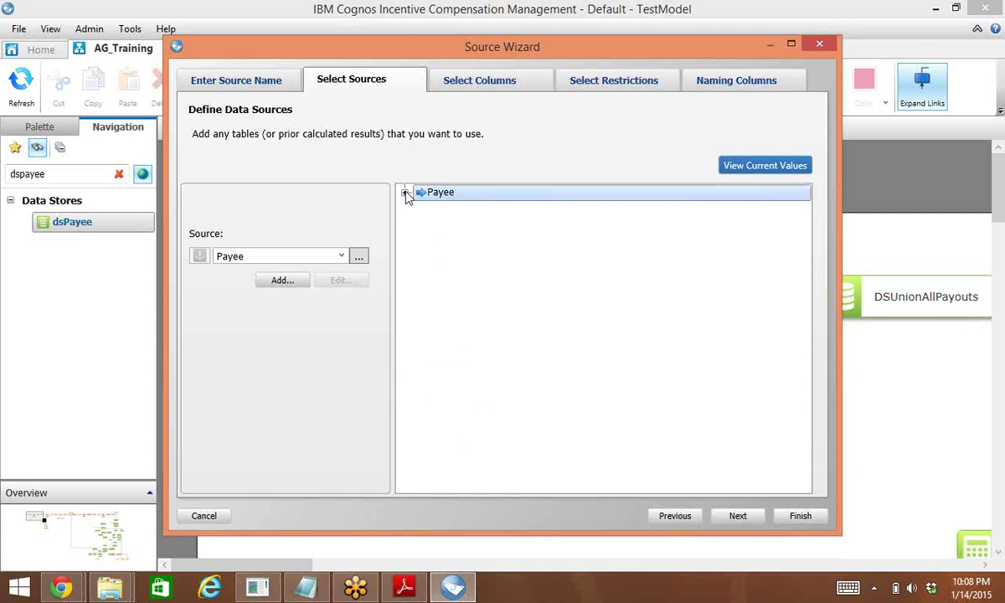
left_click(406, 194)
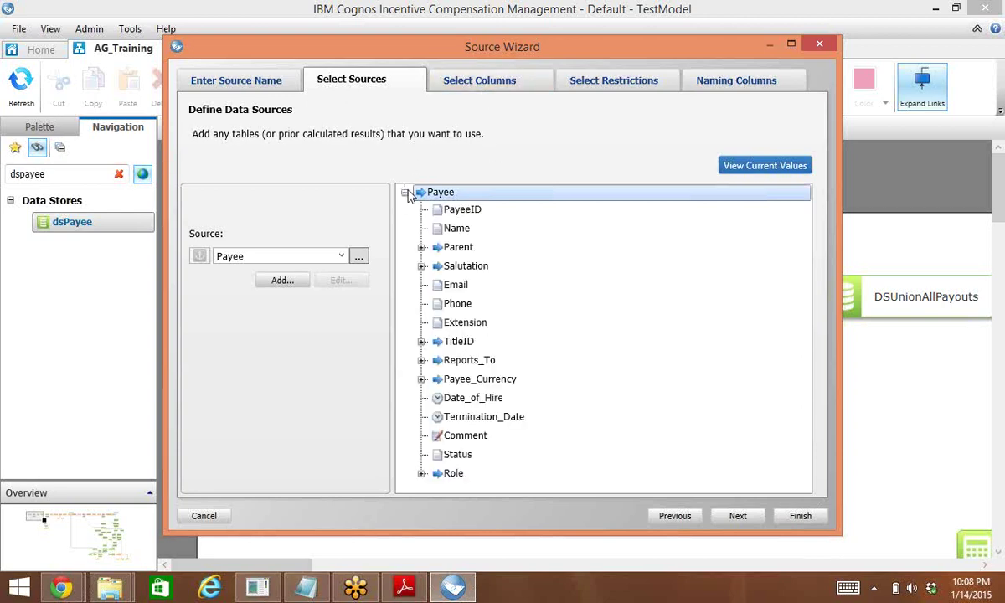
Step: Step through columns, restrictions and naming, and preview dsPayee records such as SP10012
left_click(510, 87)
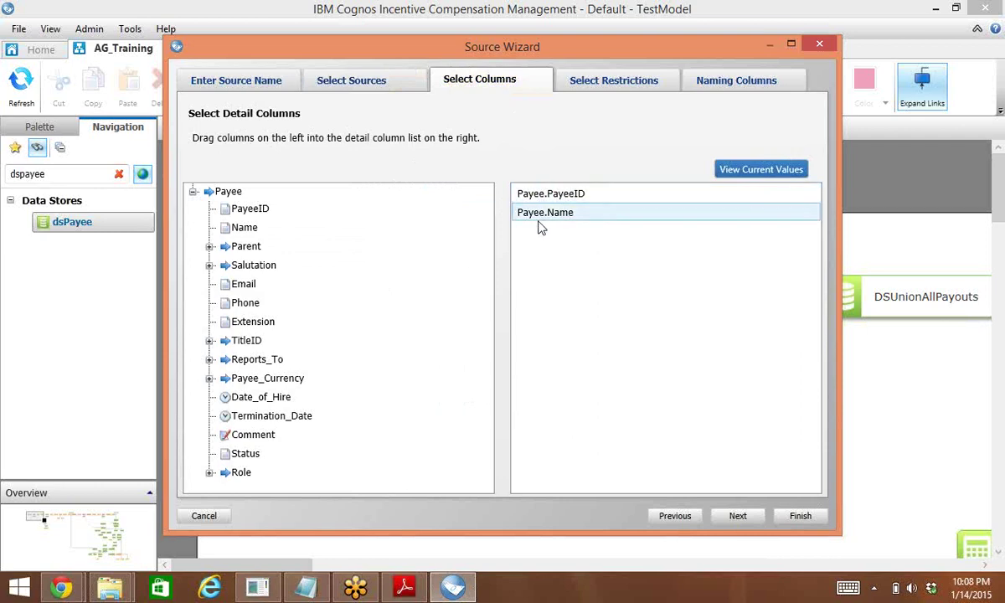
left_click(630, 77)
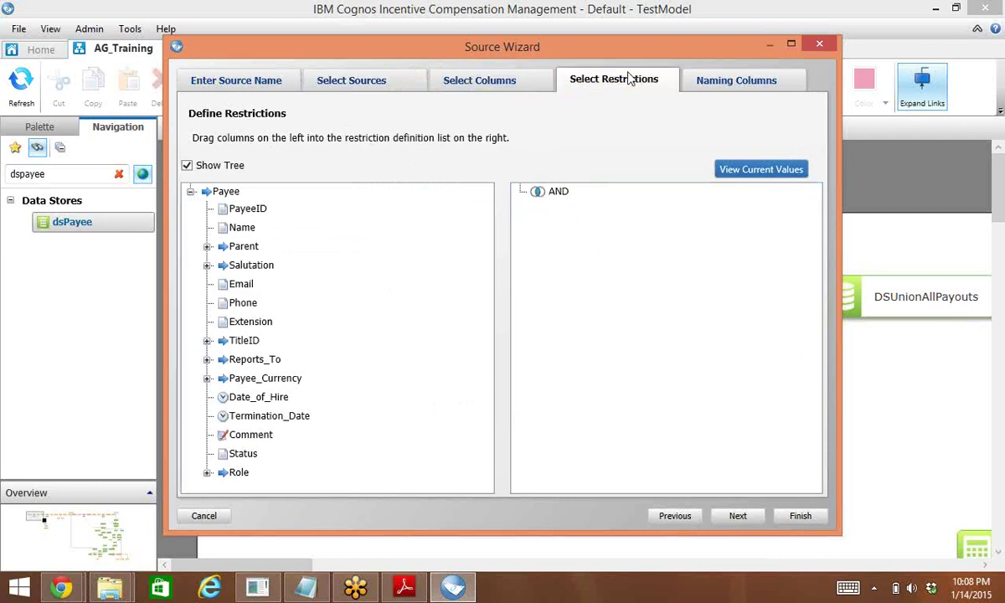
left_click(720, 81)
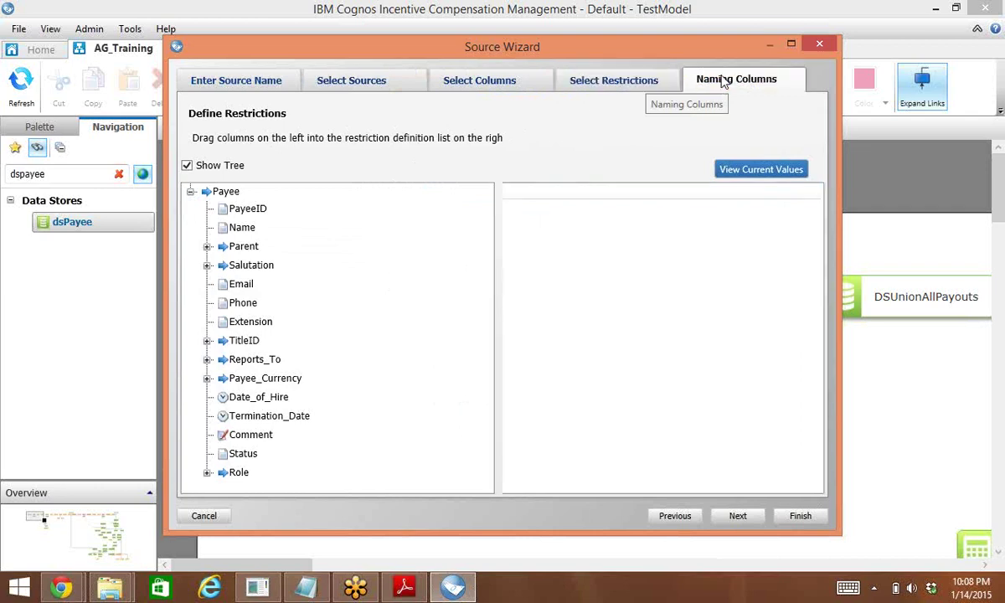
left_click(725, 165)
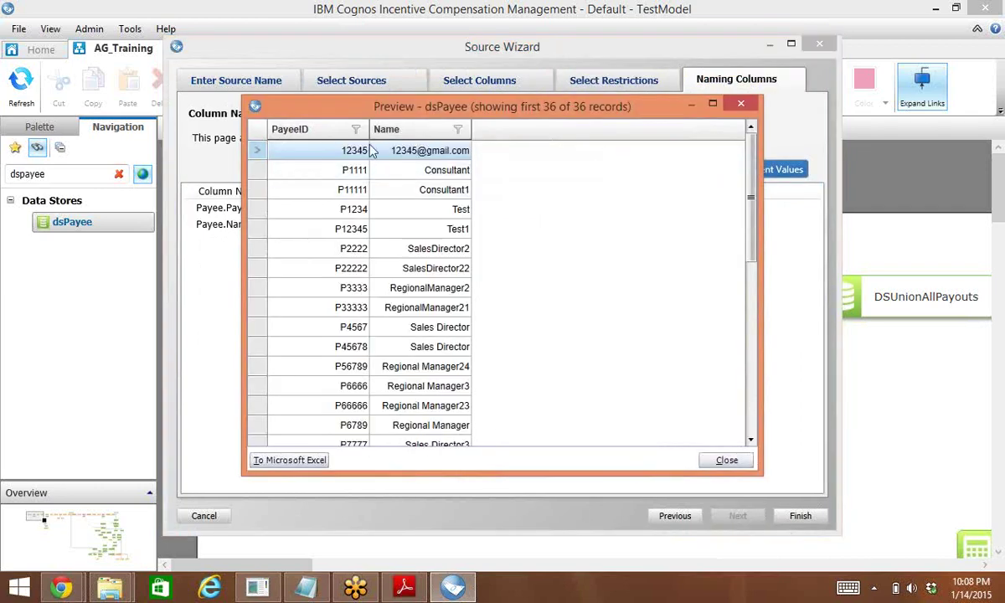
left_click(439, 154)
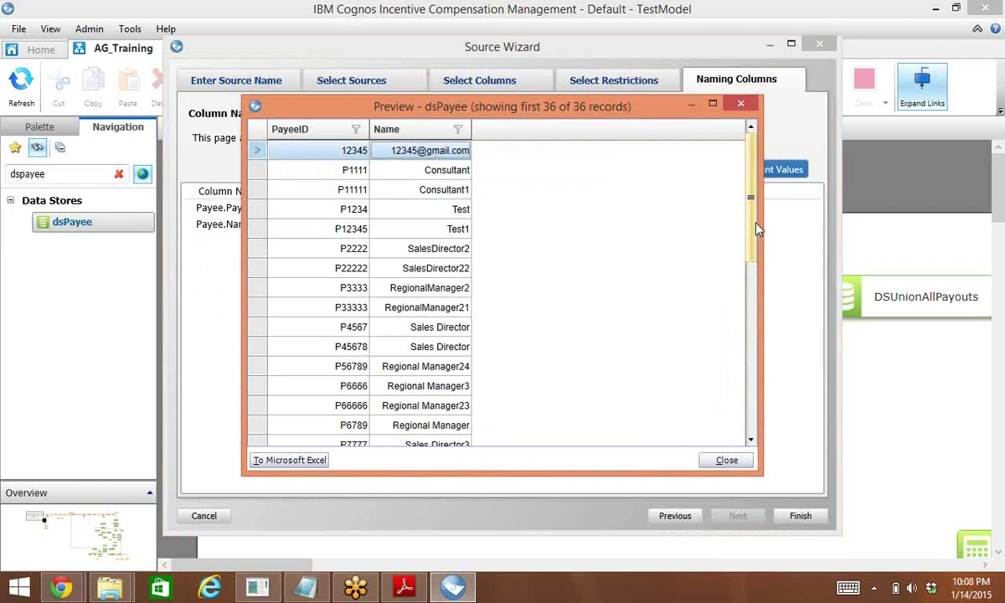
left_click_drag(758, 228, 734, 398)
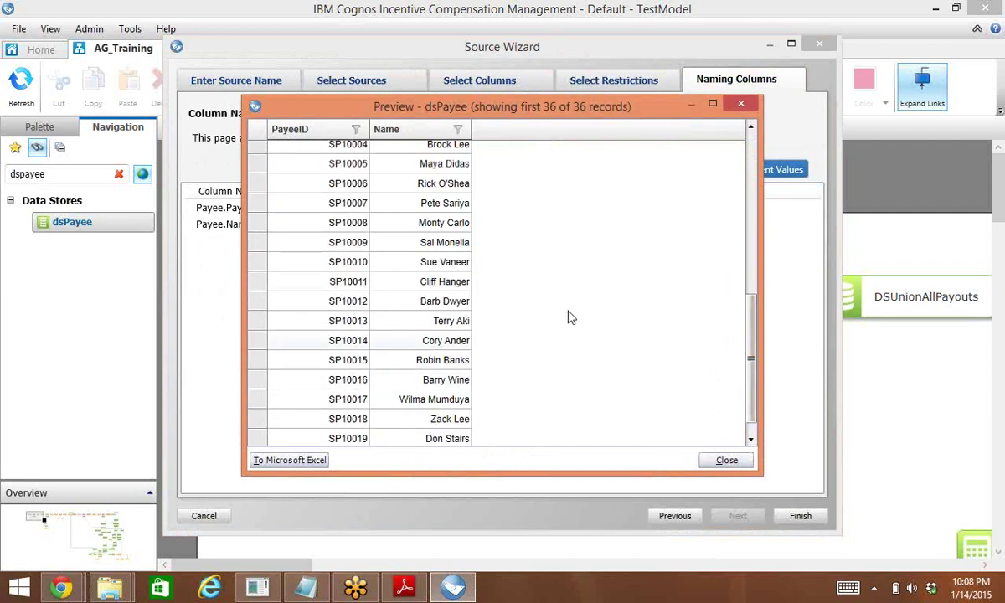
left_click(368, 305)
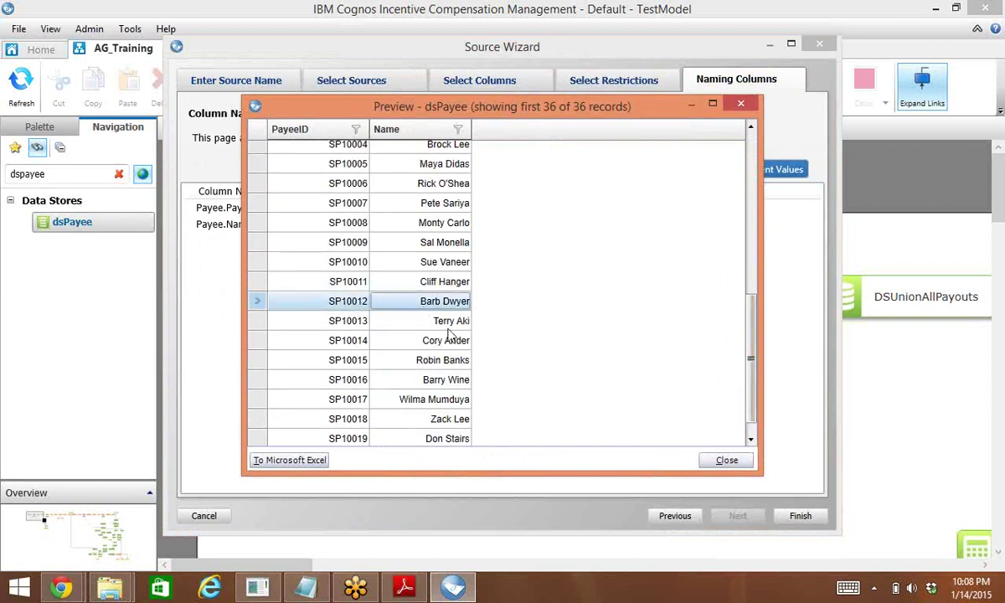
left_click(728, 461)
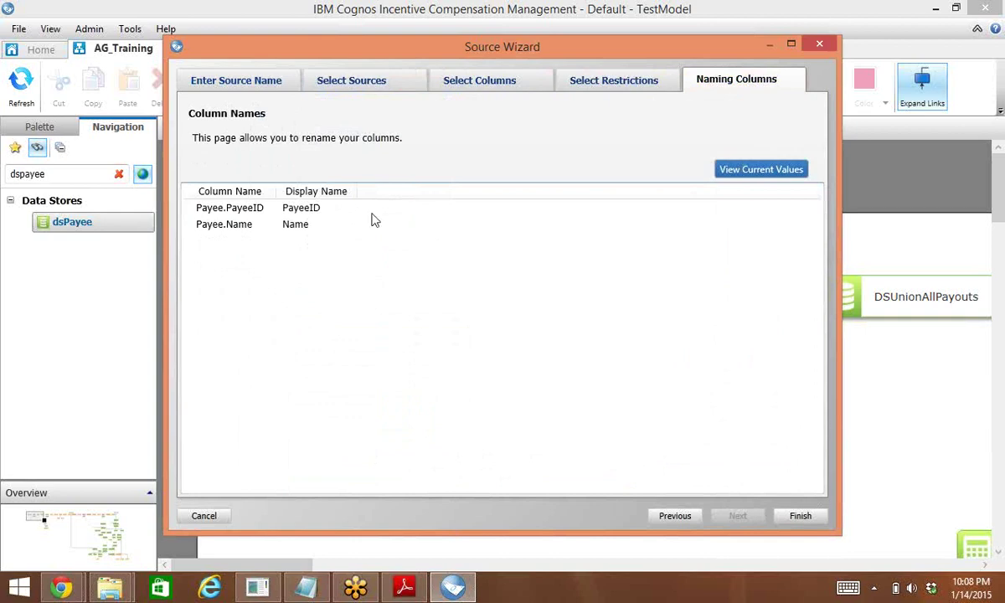
Step: Inspect the Payee.PayeeID and Name column entries, then discard the wizard
left_click(339, 211)
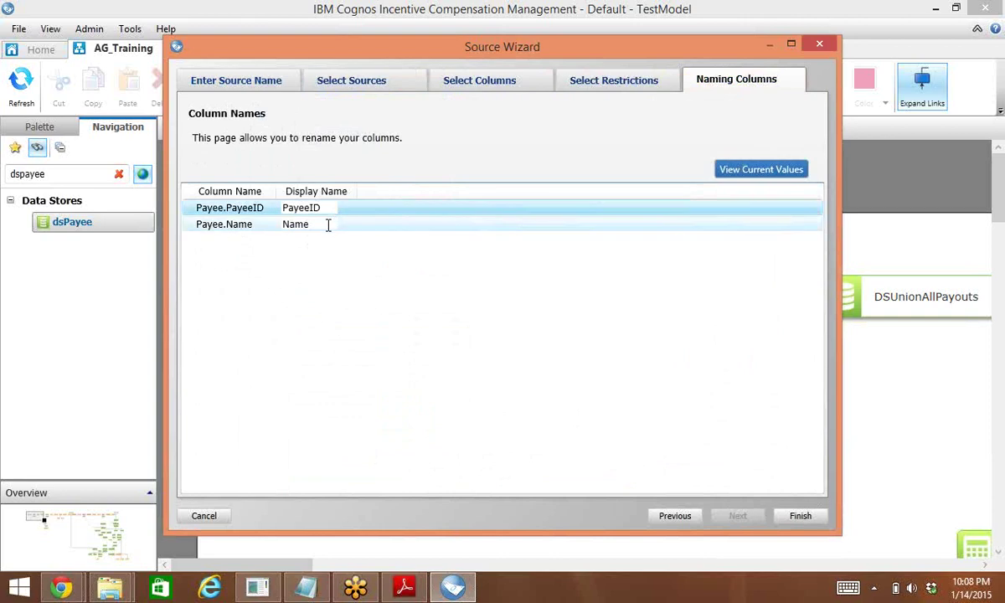
left_click(334, 225)
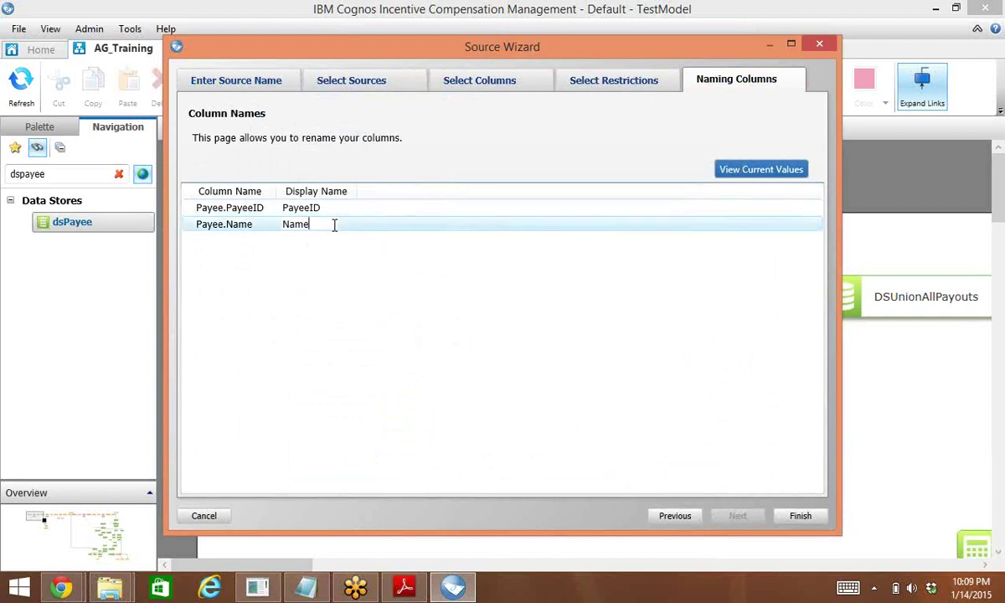
left_click(204, 517)
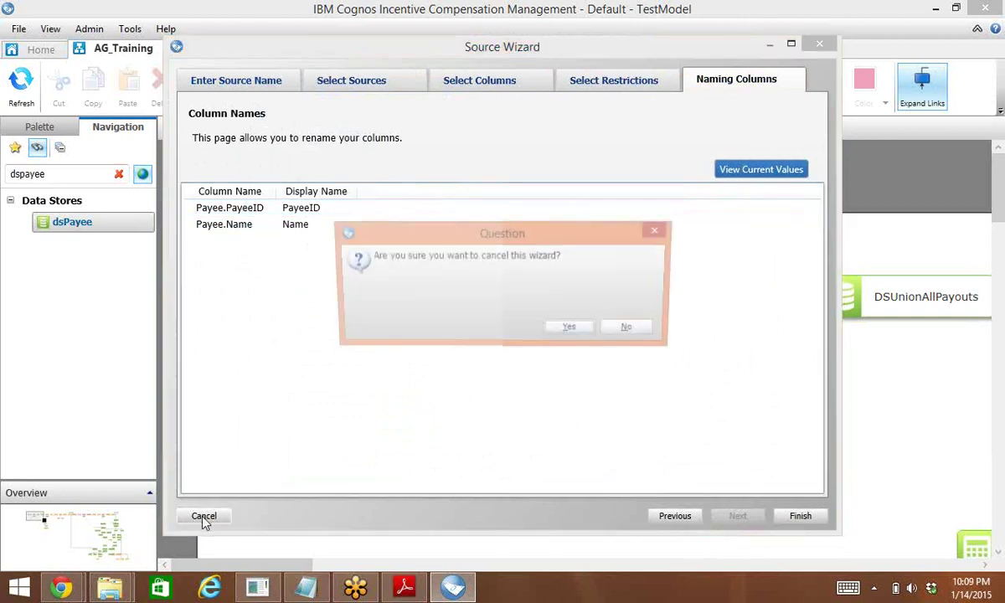
left_click(569, 328)
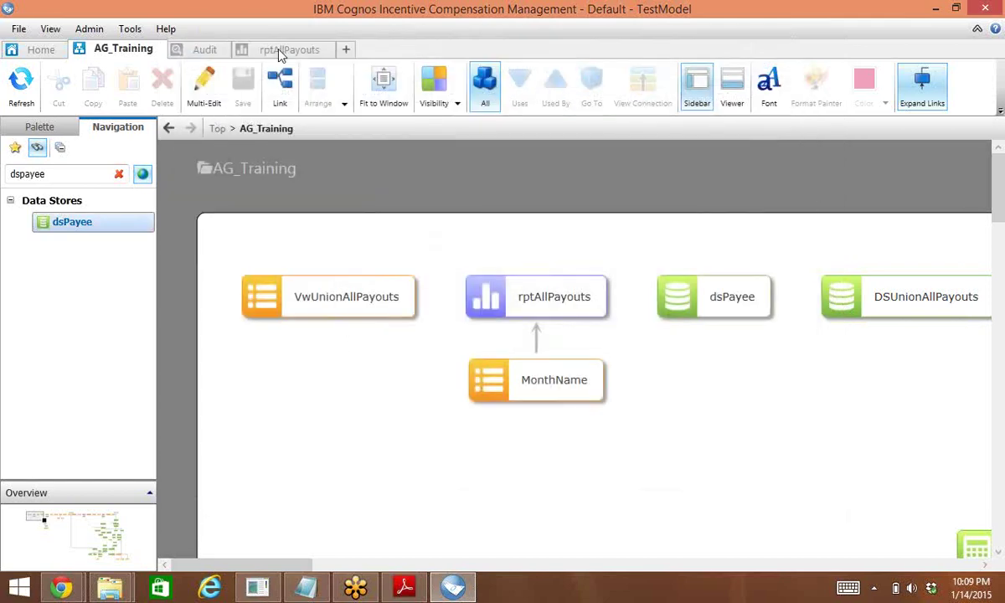
Step: Open rptAllPayouts and expand Parameters to show paMonth and paPayee
left_click(276, 50)
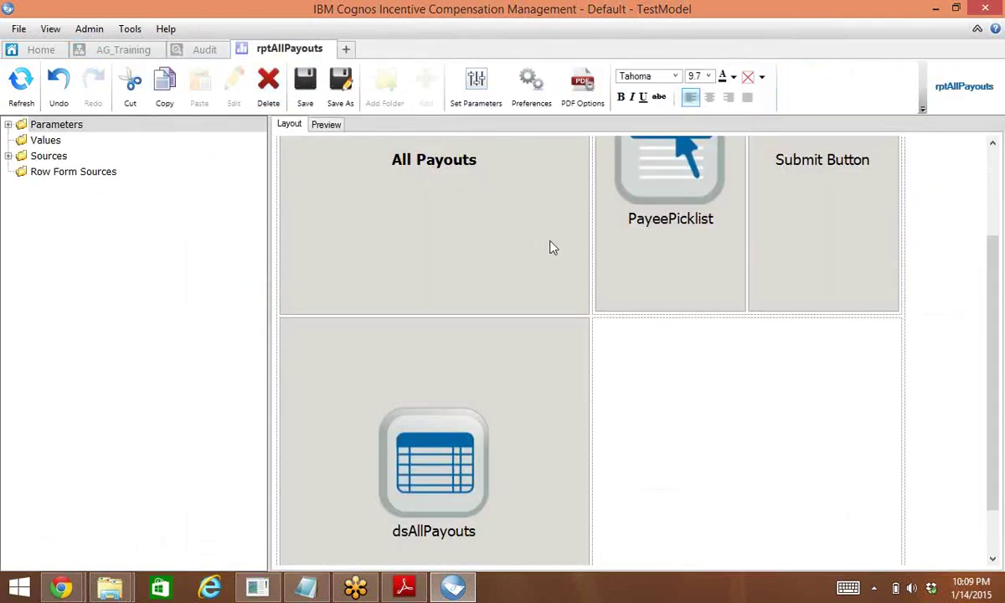
scroll(996, 441, "up", 3)
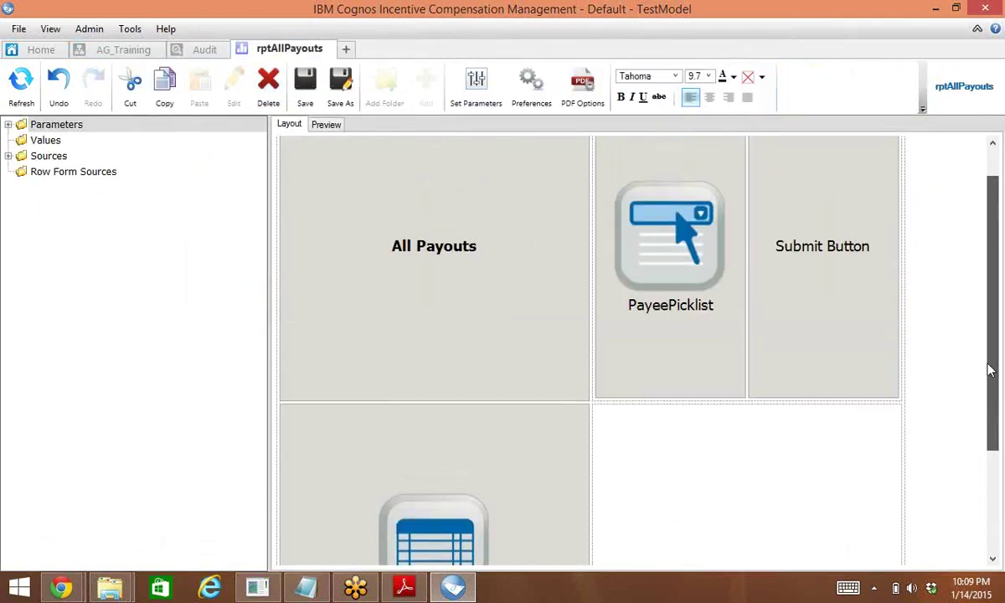
left_click(9, 125)
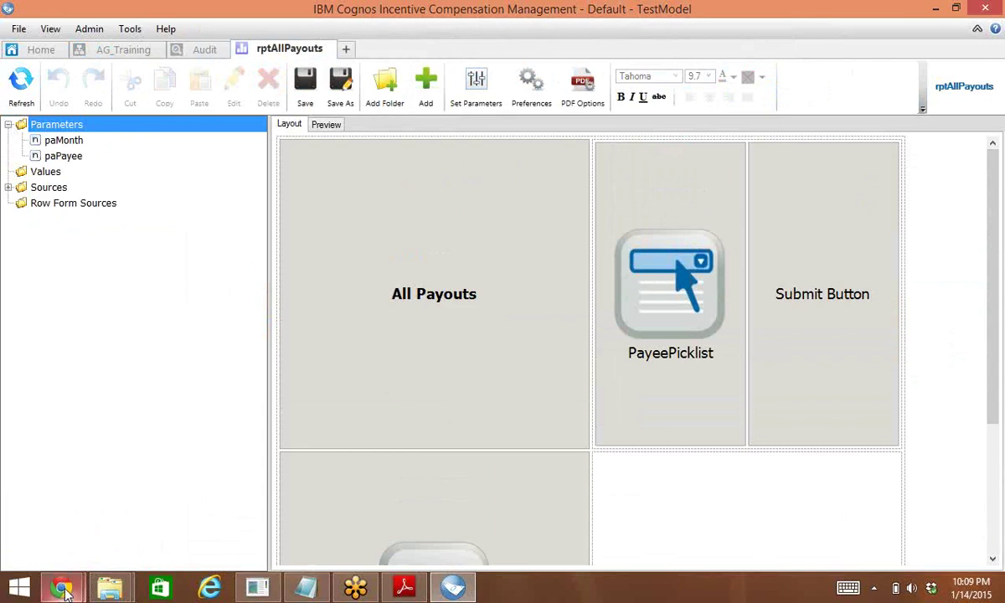
left_click(61, 586)
left_click(167, 469)
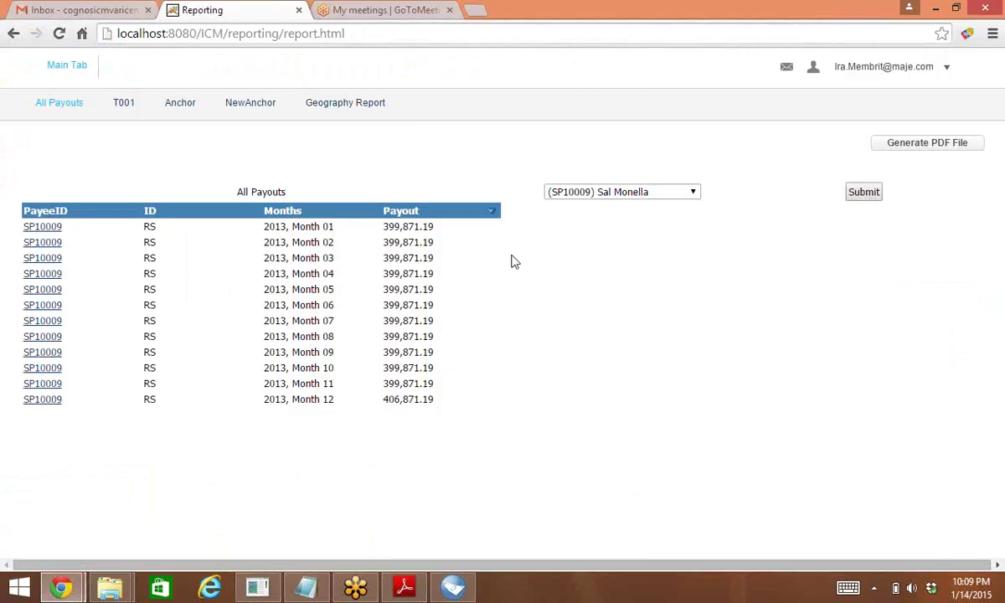
left_click(569, 192)
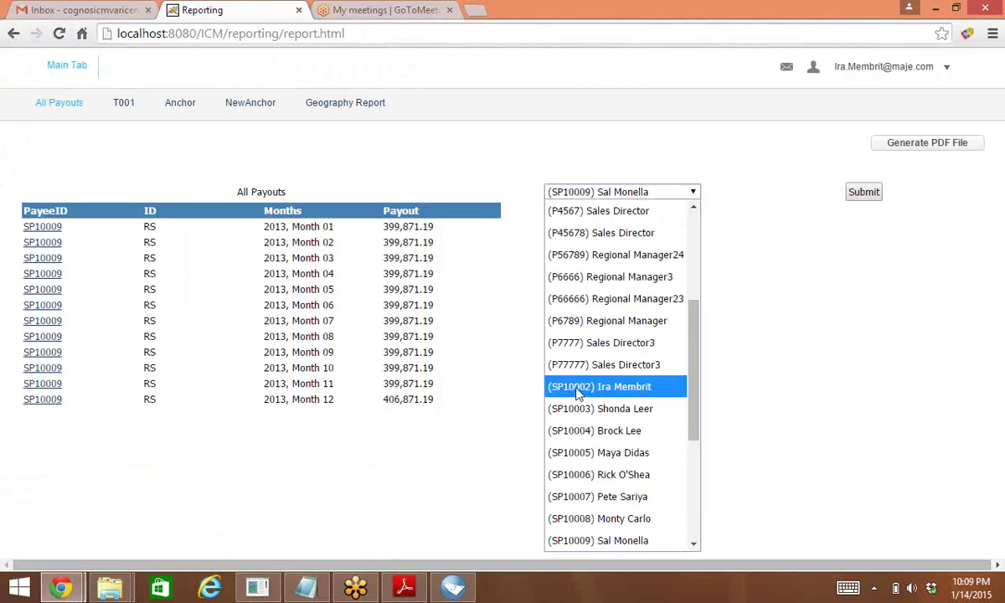
left_click(810, 412)
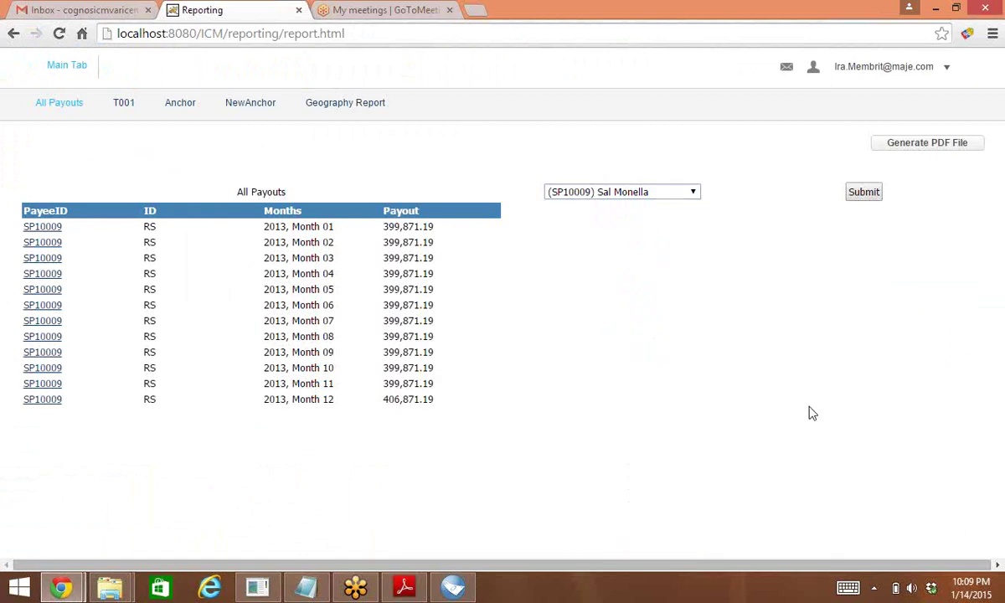
key("alt+Tab")
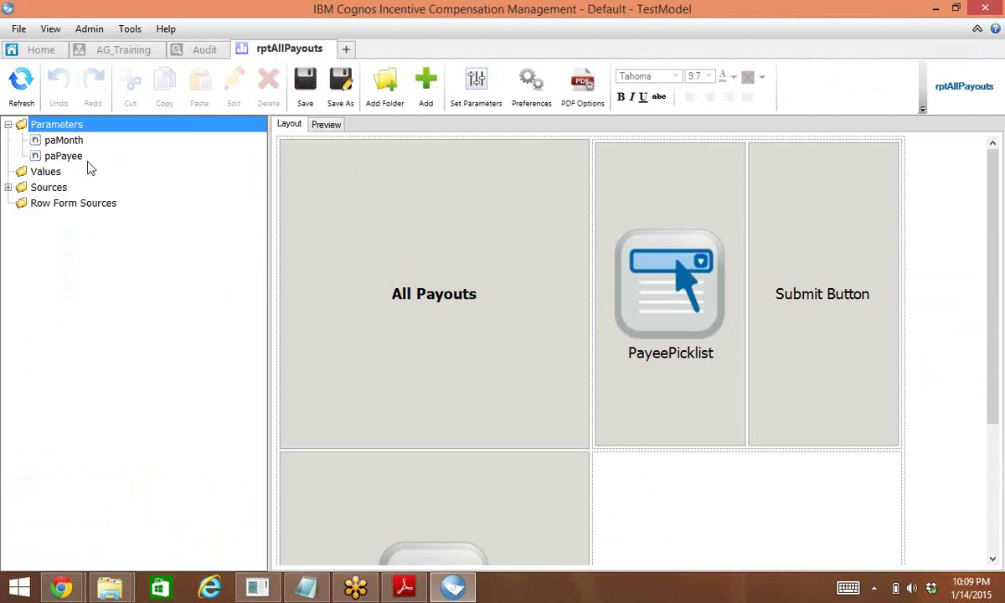
Step: Open paPayee's settings, showing Text type with a User Entered default
double_click(87, 161)
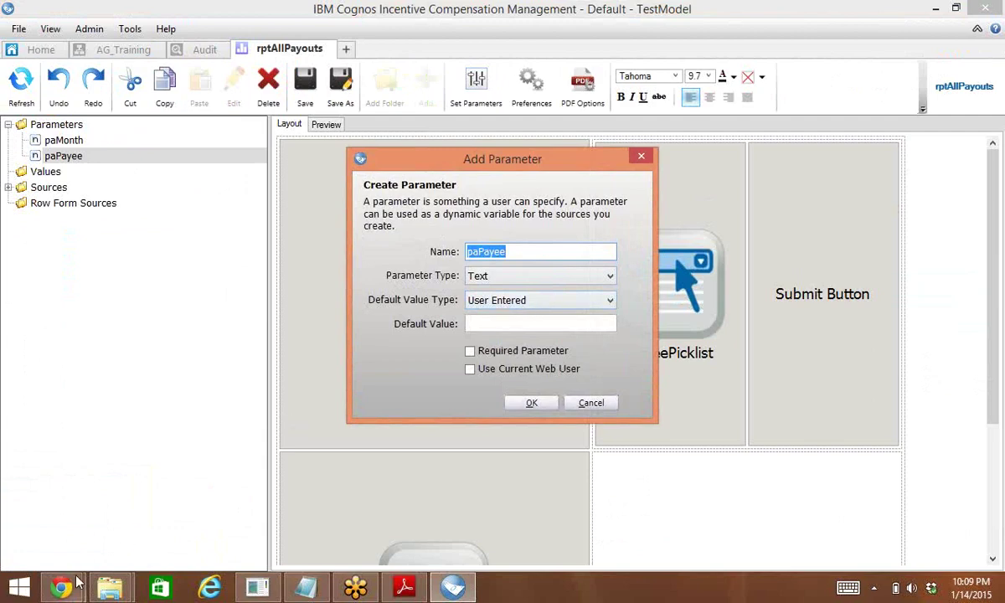
left_click(60, 587)
left_click(115, 523)
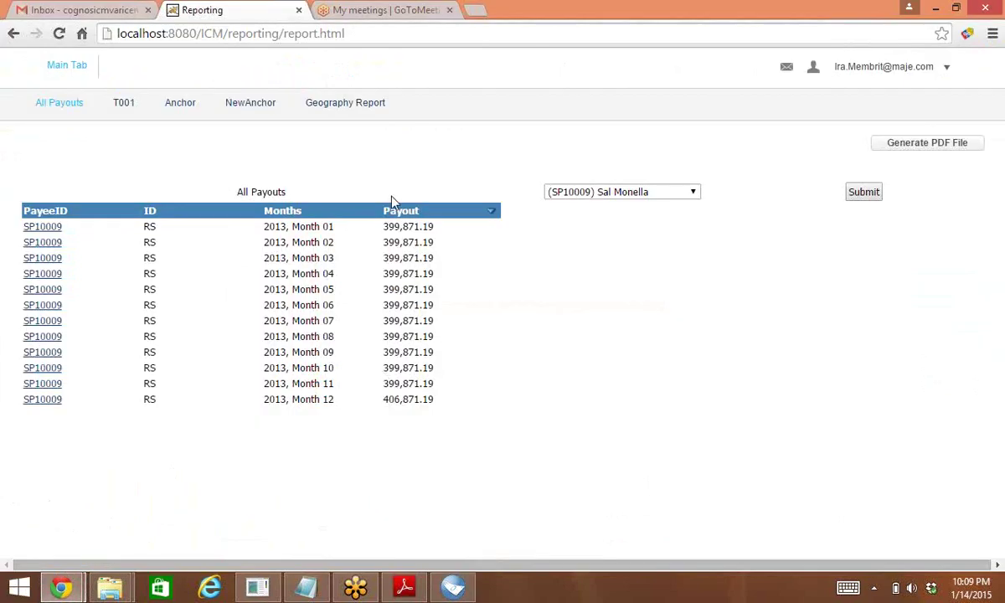
left_click(618, 193)
left_click(618, 192)
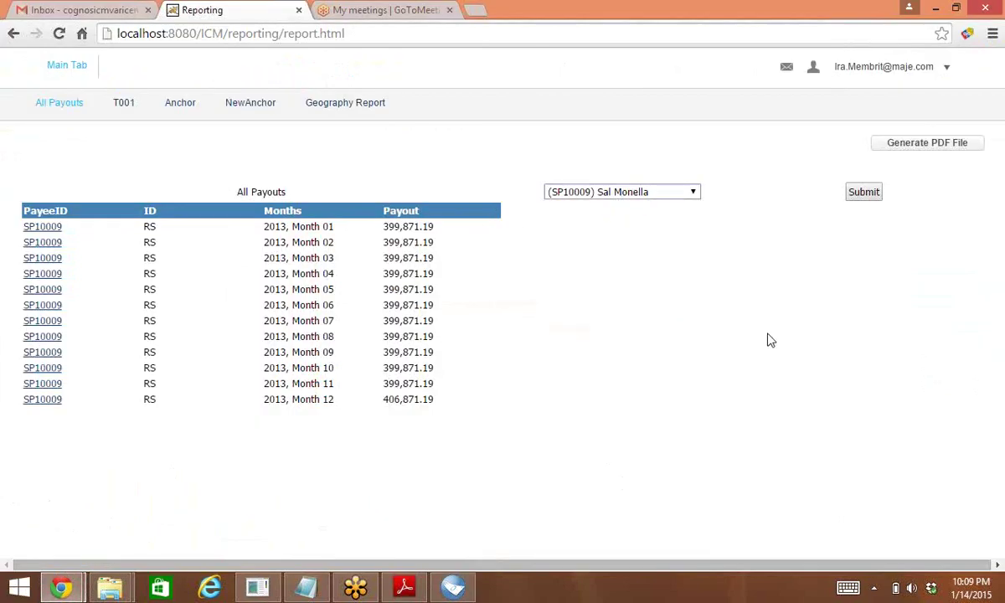
key("alt+Tab")
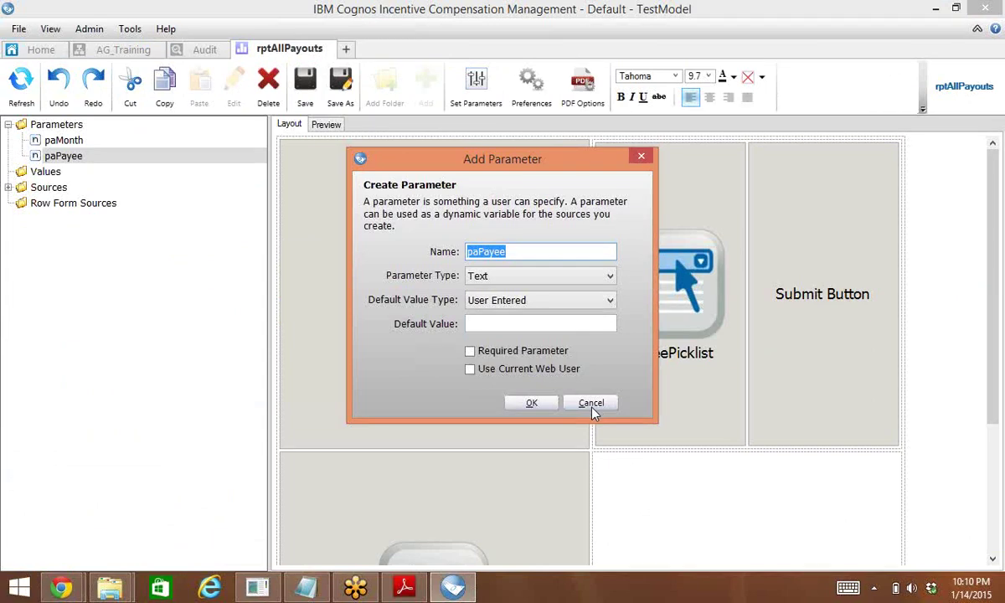
Step: Close the paPayee settings unchanged and open the soPayeePicklist source
left_click(591, 405)
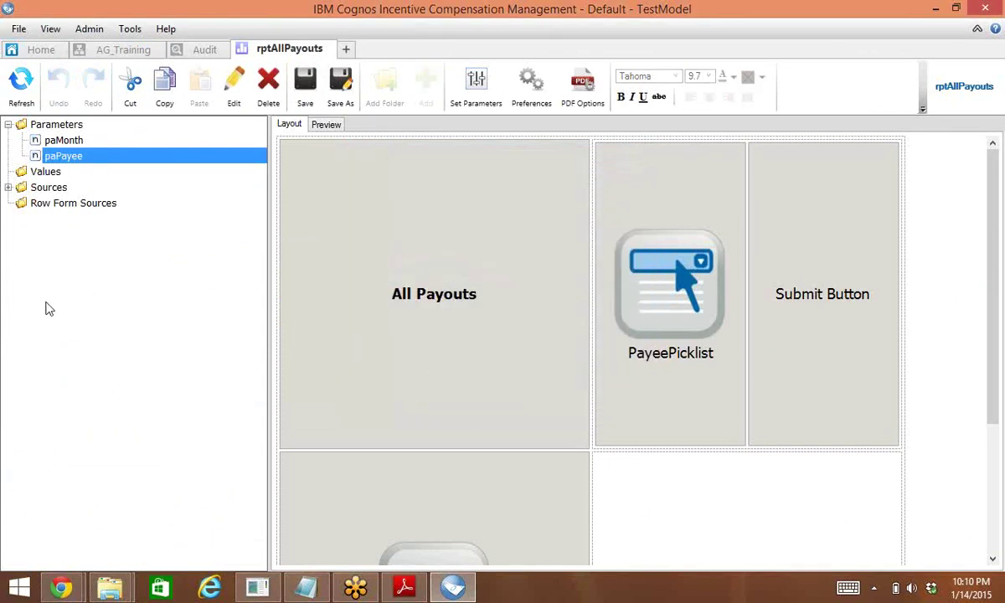
left_click(8, 187)
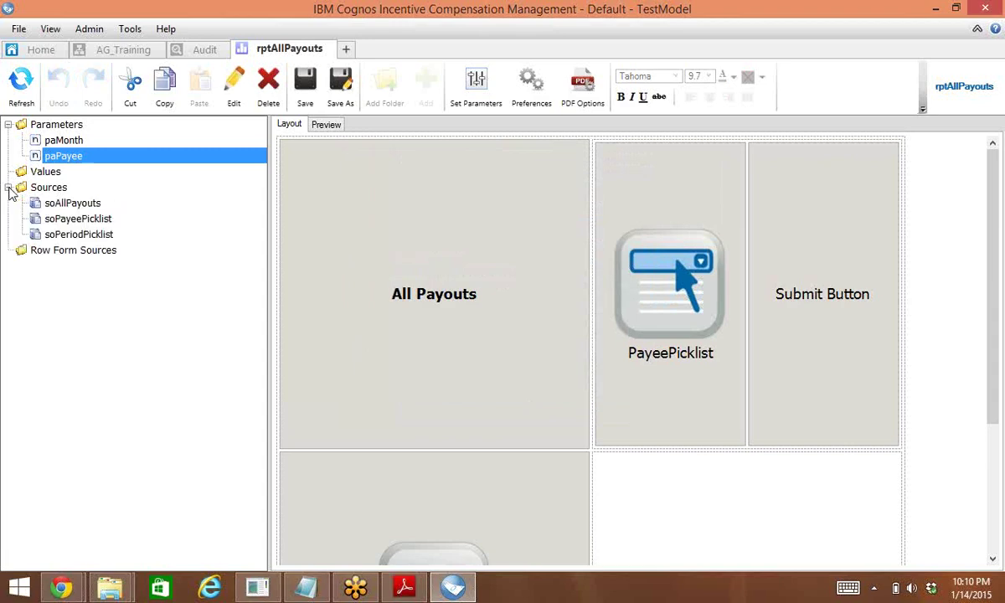
left_click(92, 221)
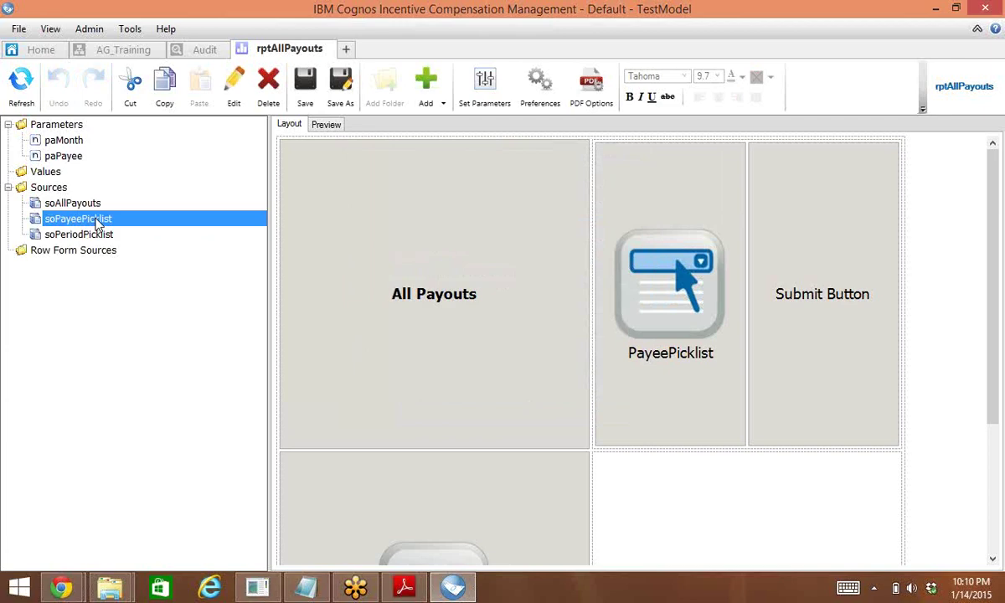
double_click(95, 221)
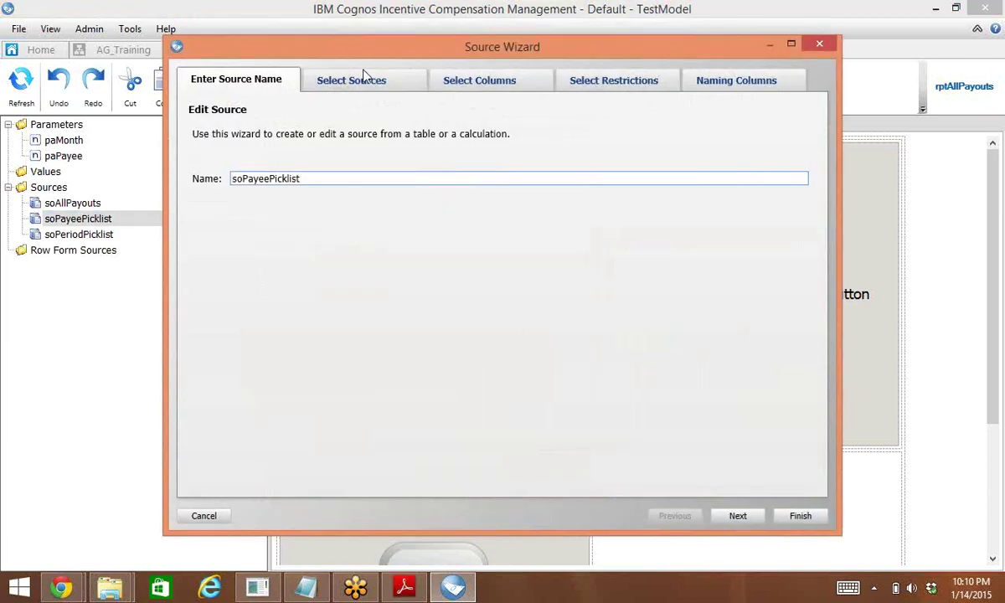
Step: Review soPayeePicklist's dsPayee.PayeeID and Name columns and records, then discard the wizard
left_click(364, 84)
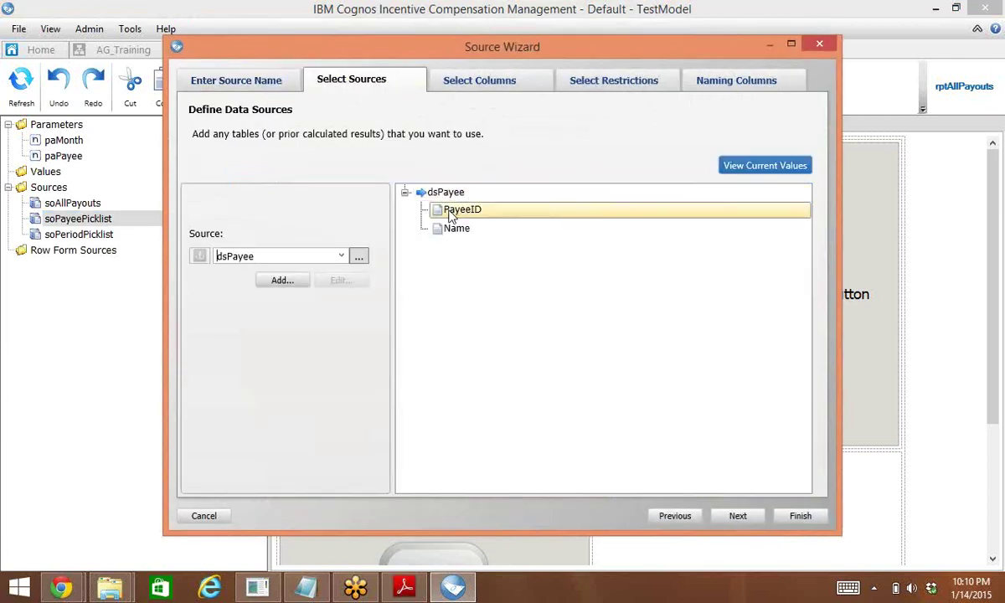
left_click(497, 80)
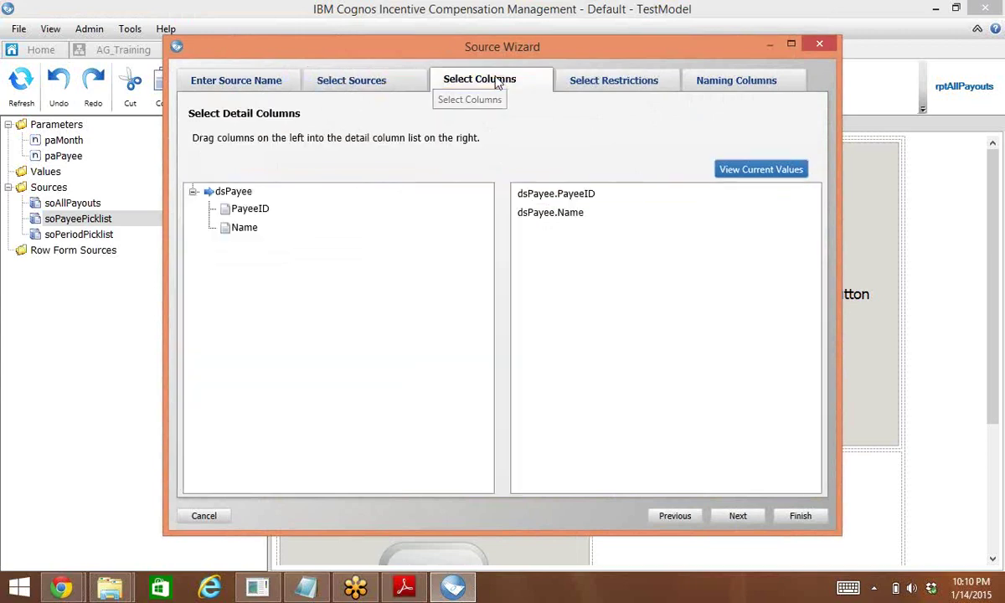
left_click(532, 194)
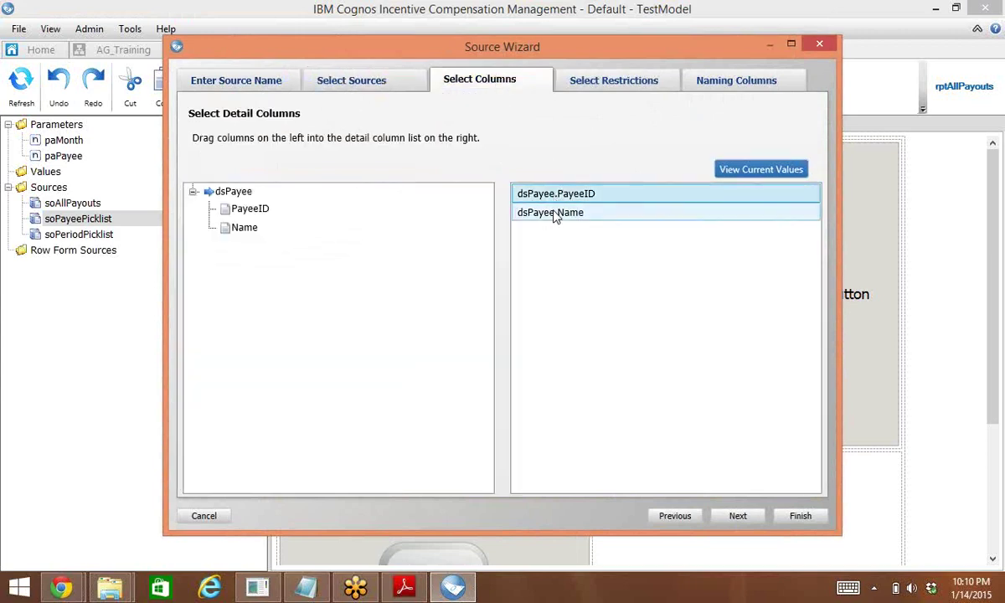
left_click(555, 215)
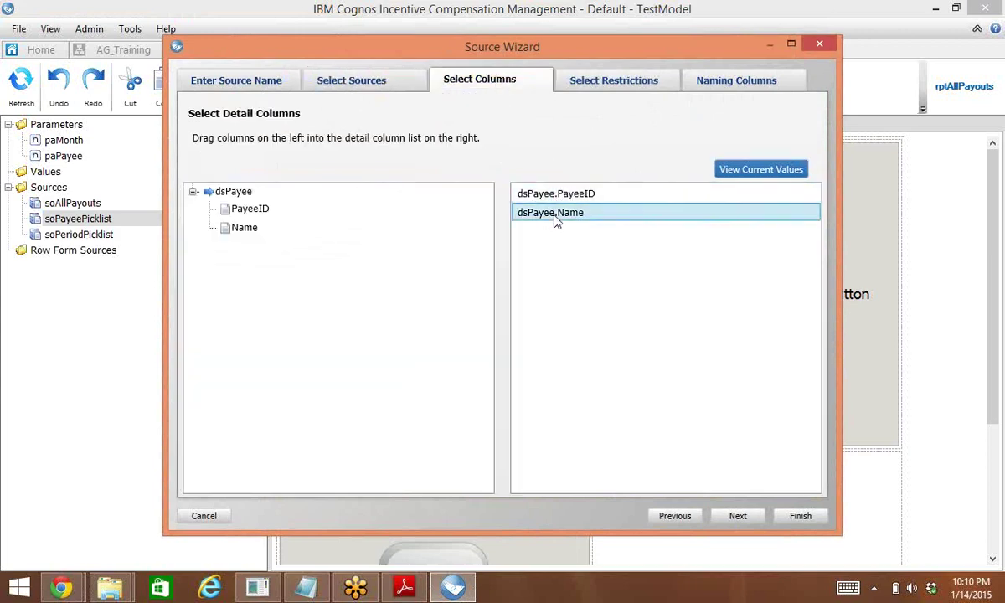
left_click(636, 84)
left_click(743, 80)
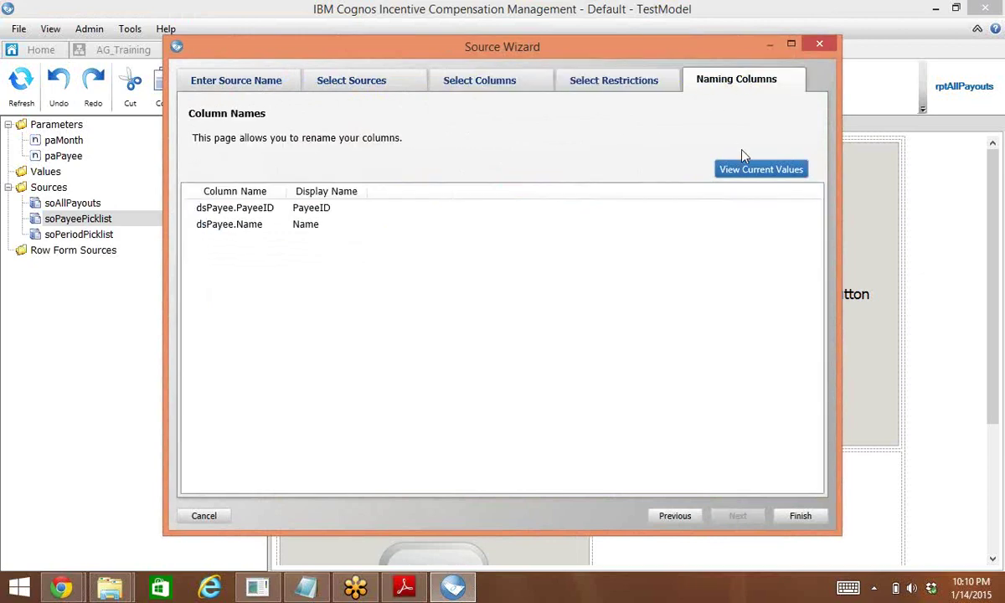
left_click(750, 170)
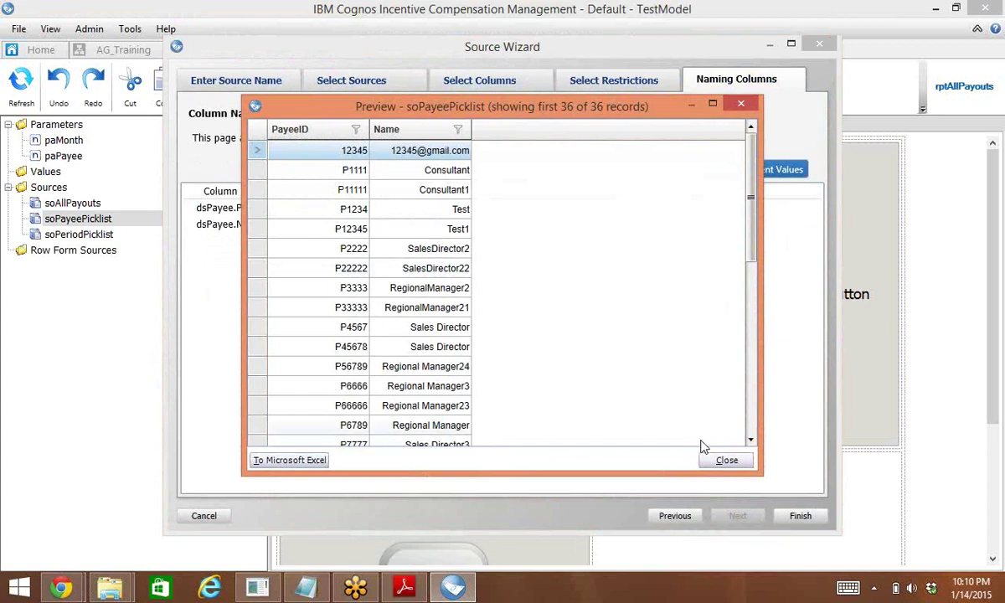
left_click(727, 461)
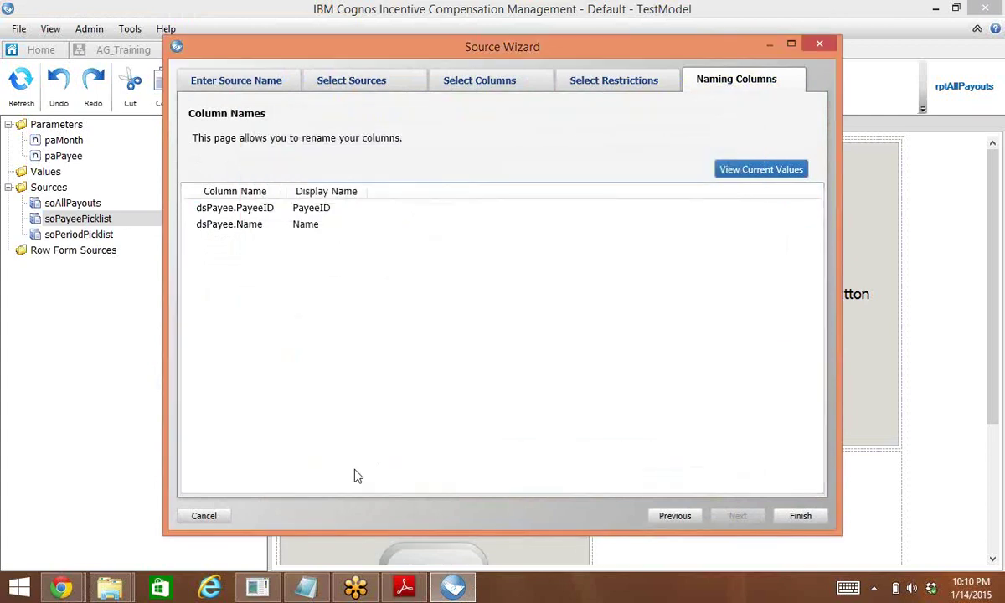
left_click(203, 516)
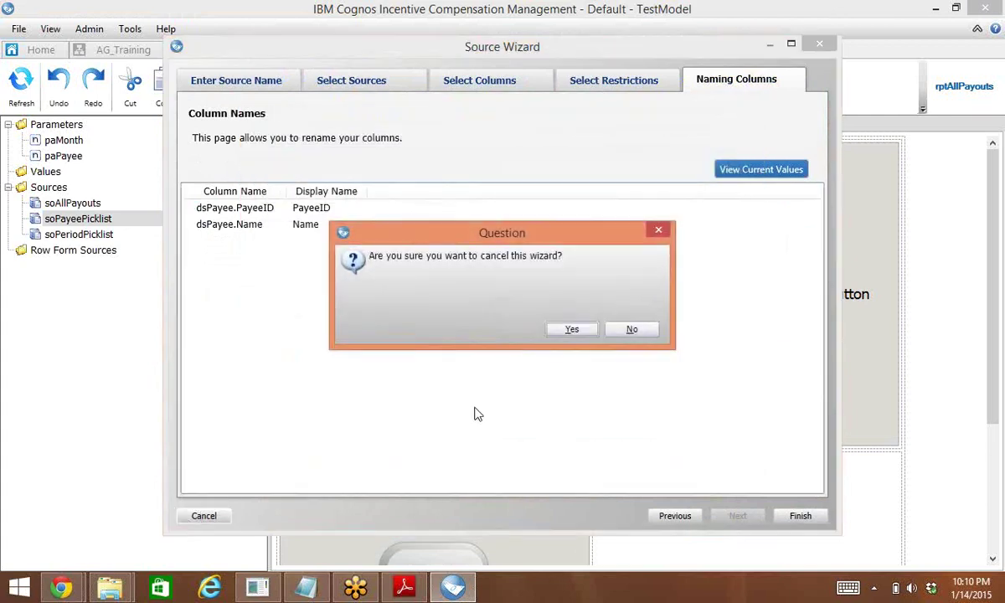
left_click(576, 330)
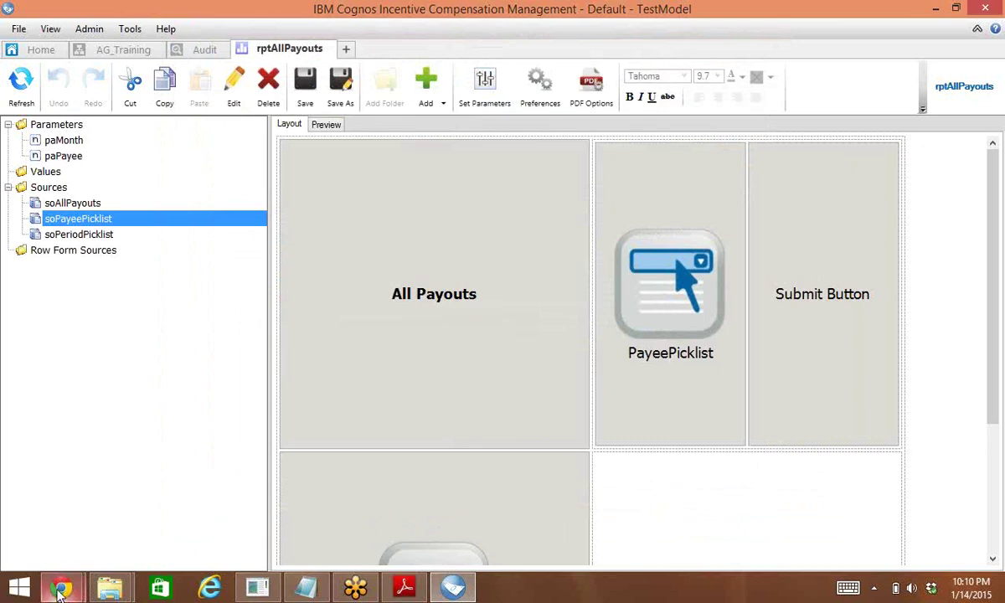
Step: Check the payee dropdown in Chrome, then select the PayeePicklist cell in the layout
mouse_move(60, 591)
left_click(100, 512)
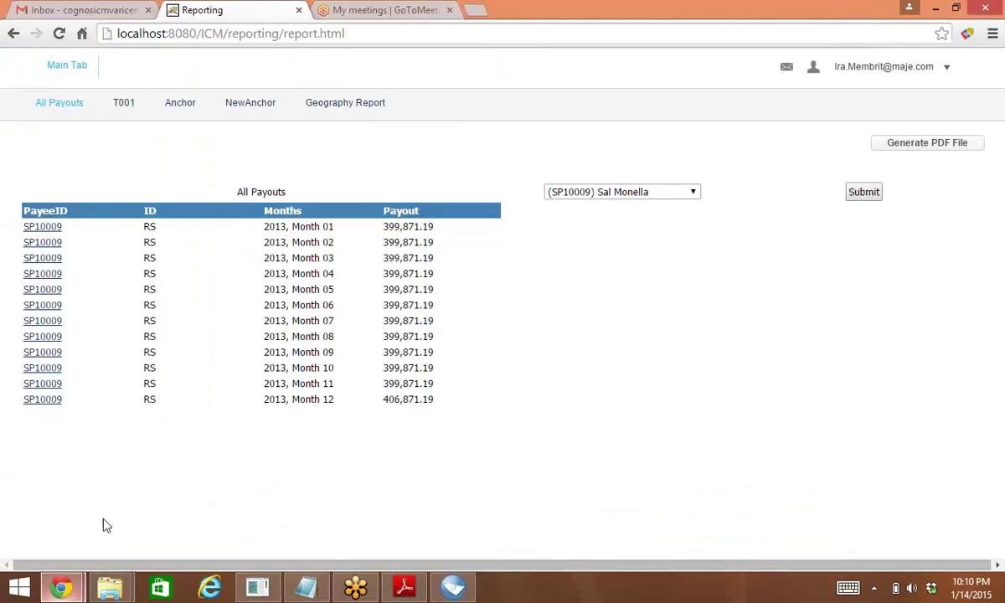
left_click(620, 194)
left_click(620, 194)
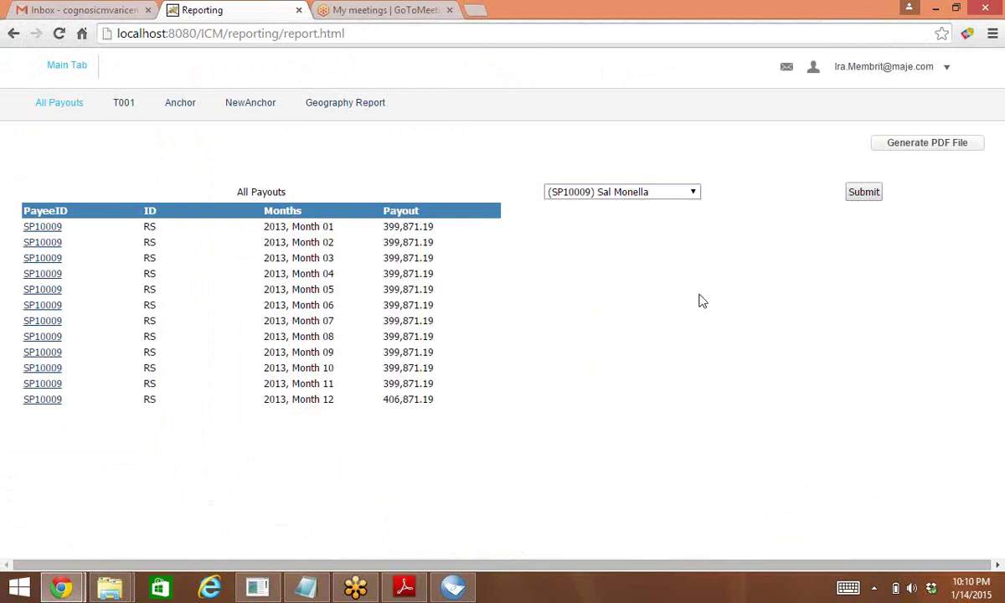
key("alt+Tab")
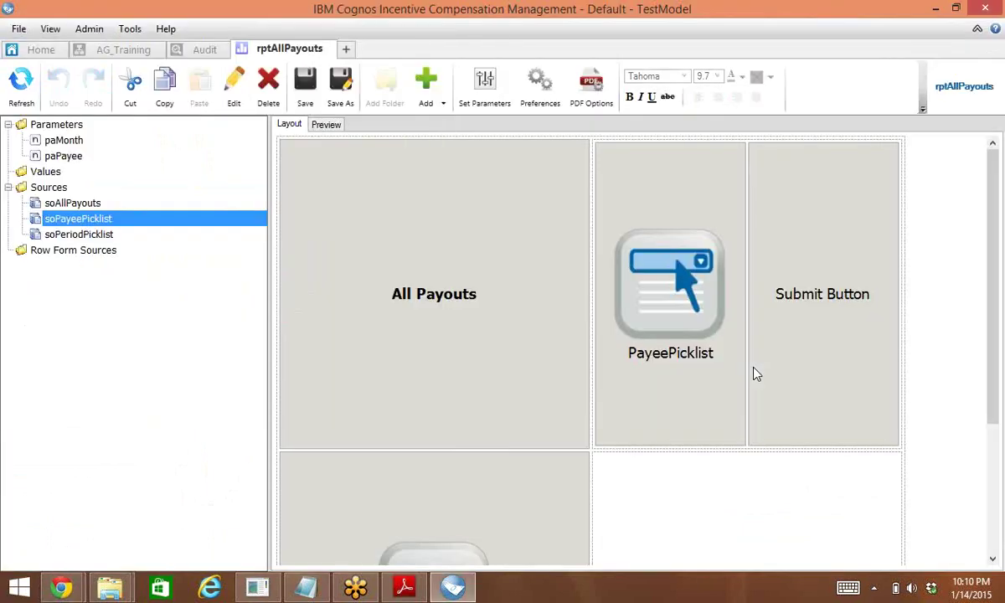
left_click(680, 353)
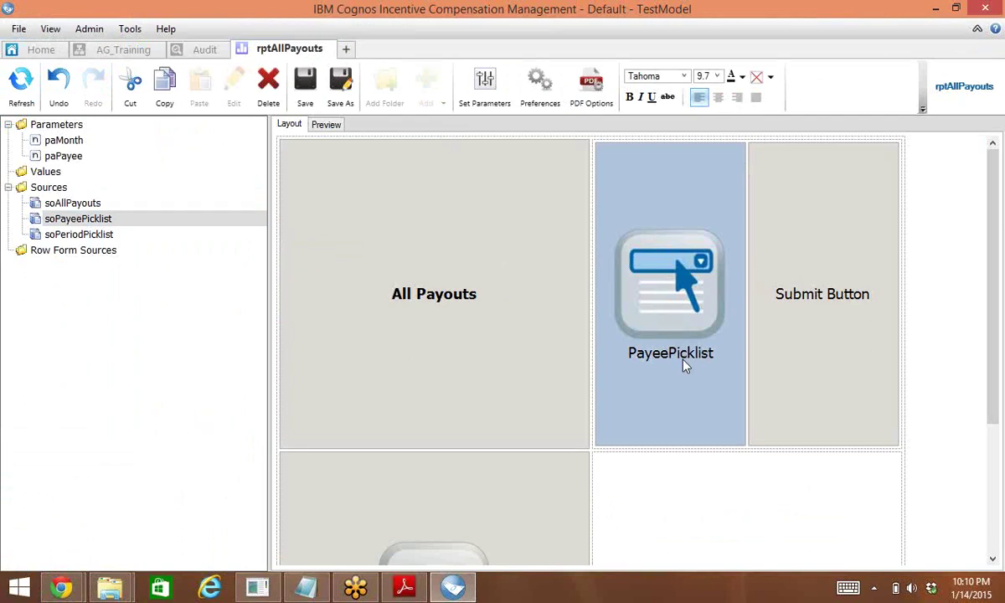
Step: Open Edit Pick List Control for PayeePicklist: soPayeePicklist source, Name description, paPayee
right_click(677, 361)
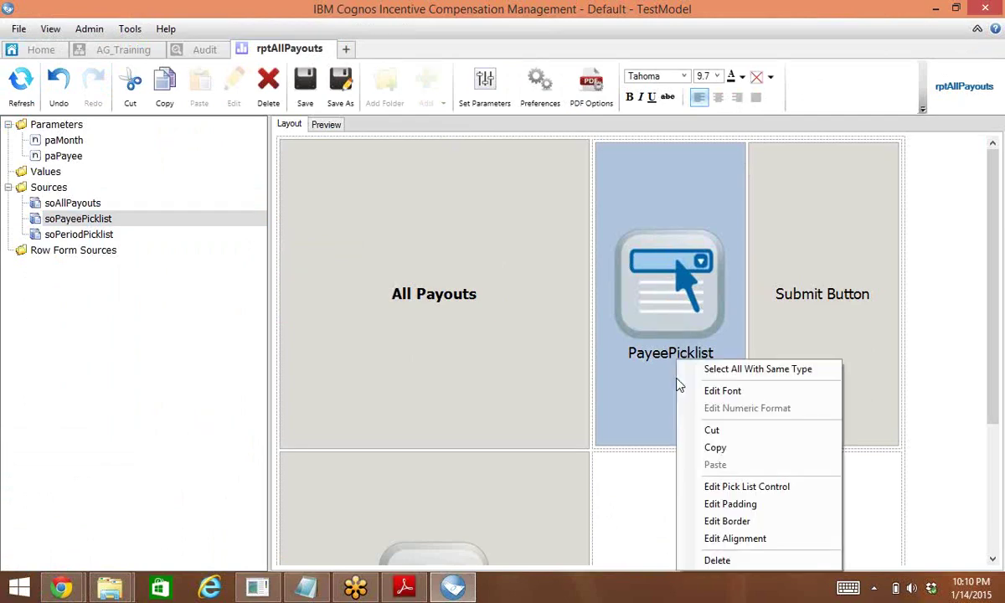
left_click(720, 486)
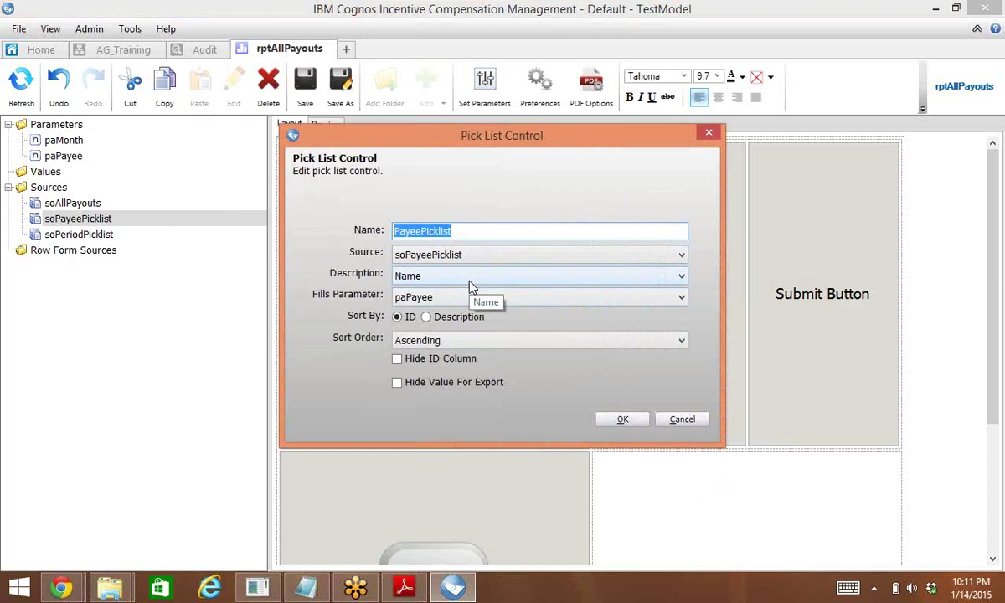
left_click(61, 588)
left_click(89, 538)
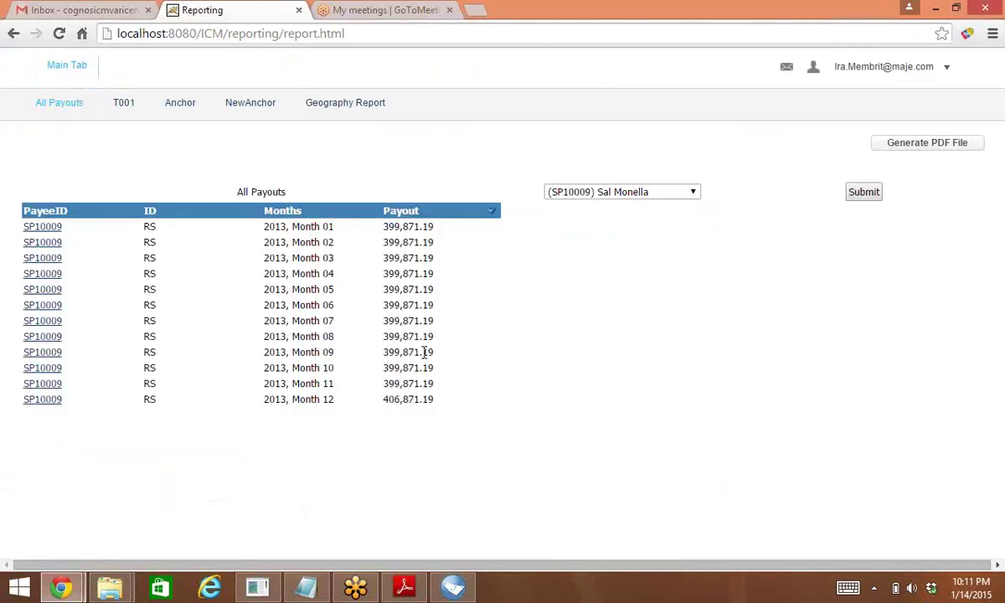
left_click(618, 193)
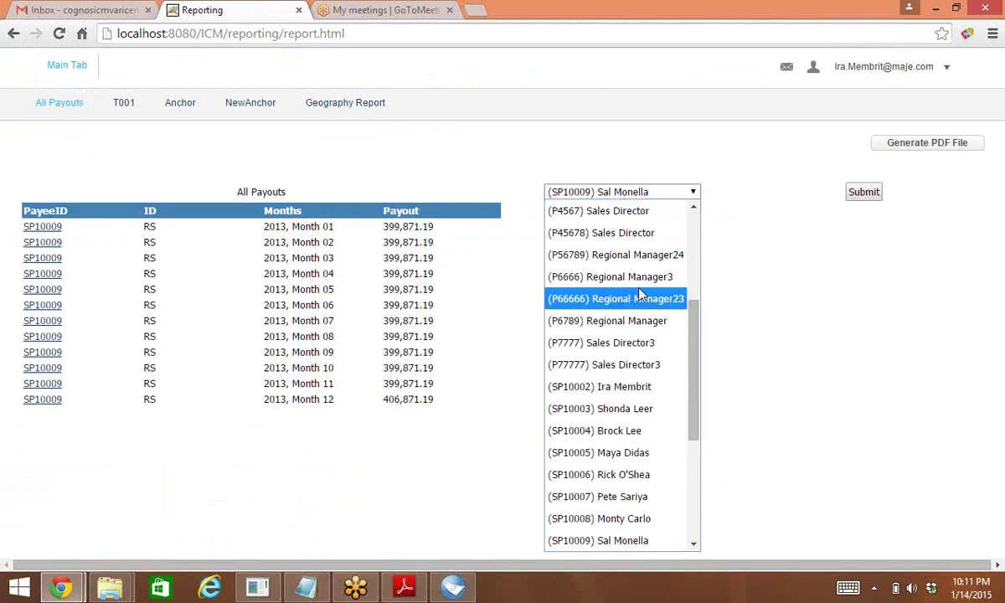
left_click(806, 388)
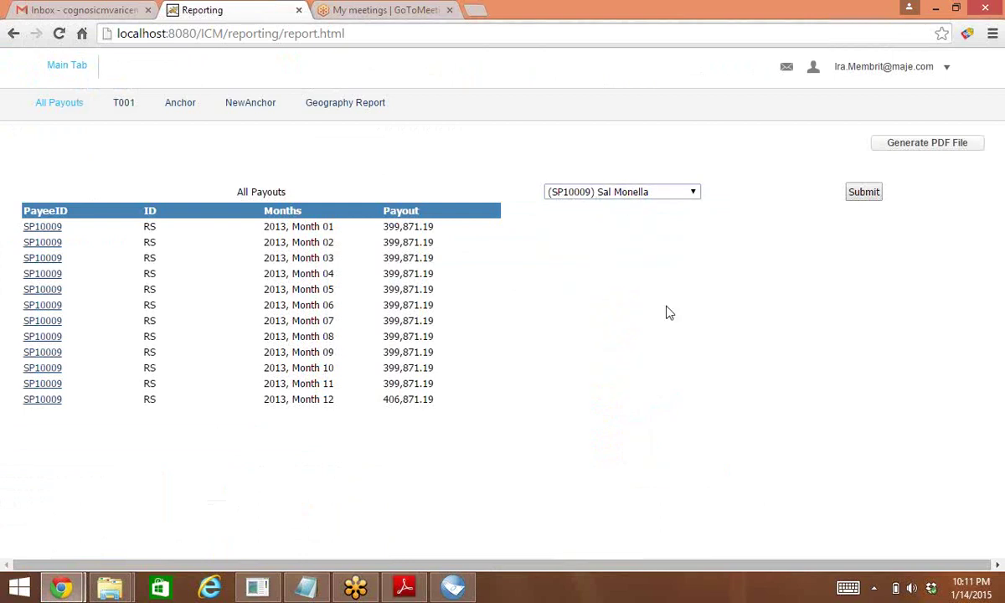
key("alt+Tab")
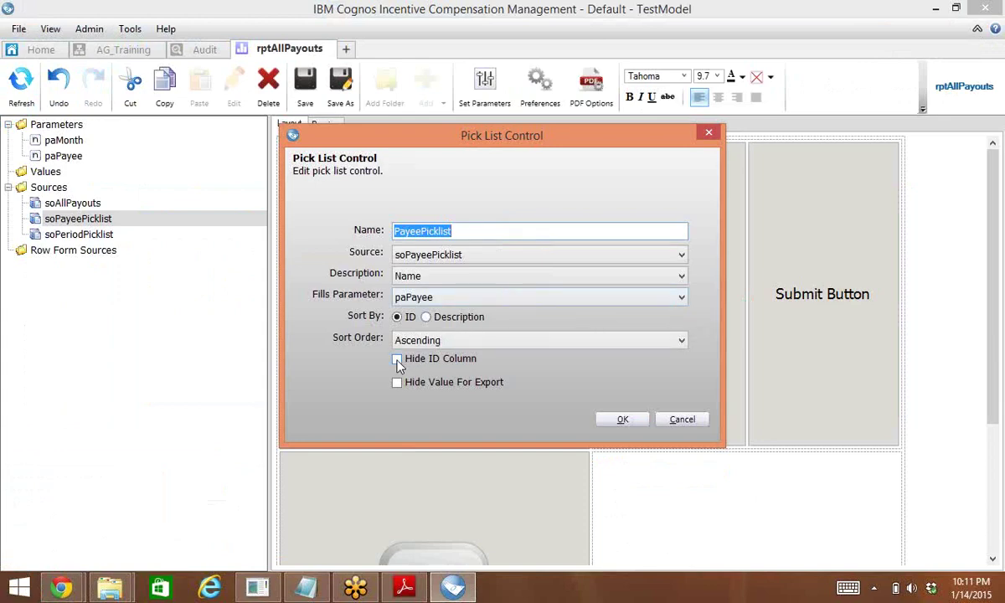
Step: Turn on Hide ID Column for the PayeePicklist and confirm with OK
left_click(397, 359)
left_click_drag(427, 255, 437, 281)
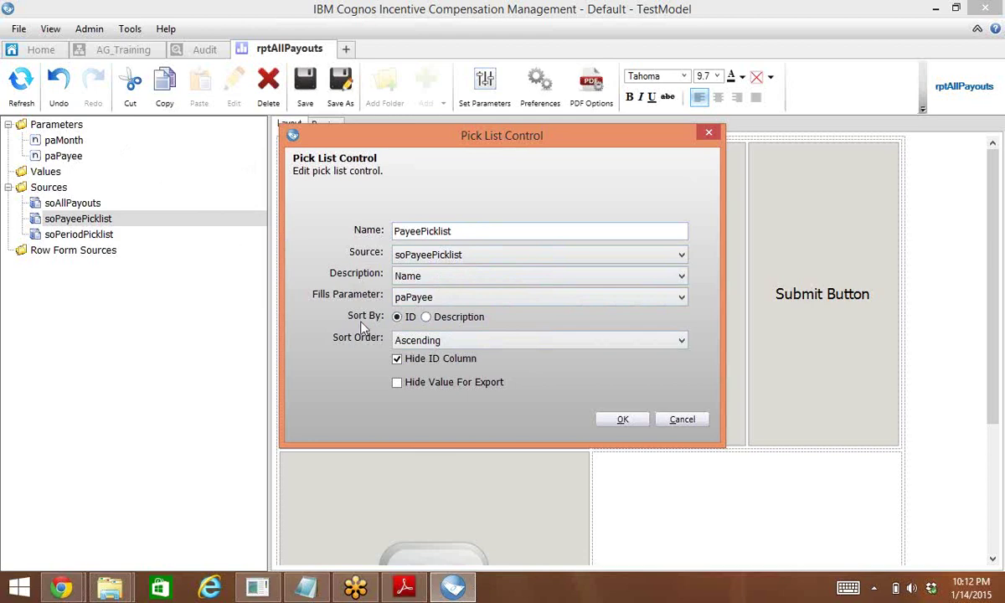
left_click(623, 421)
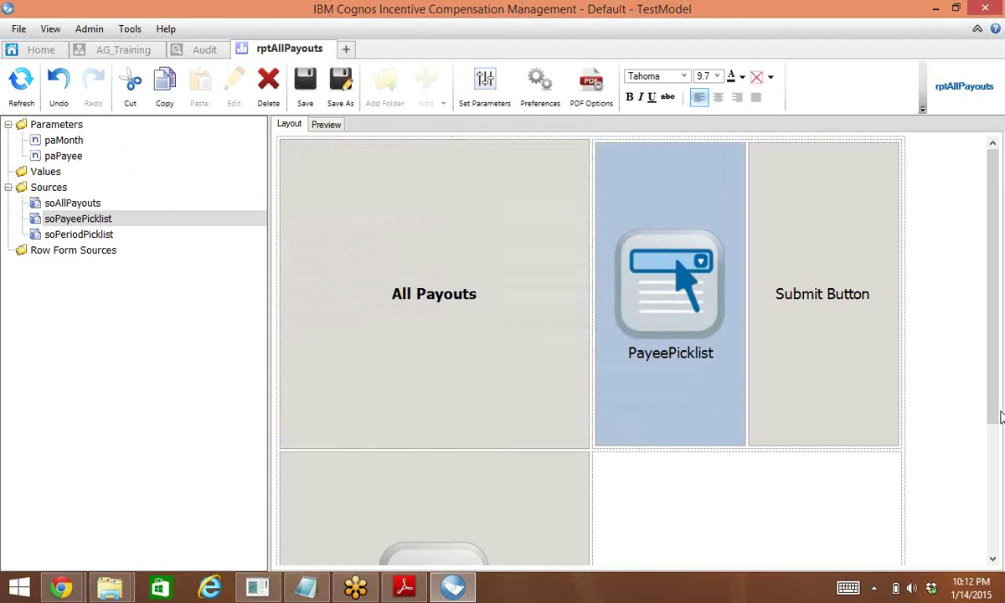
Step: Open soAllPayouts and try adding paPayee as a data source, then cancel it
left_click_drag(996, 411, 999, 483)
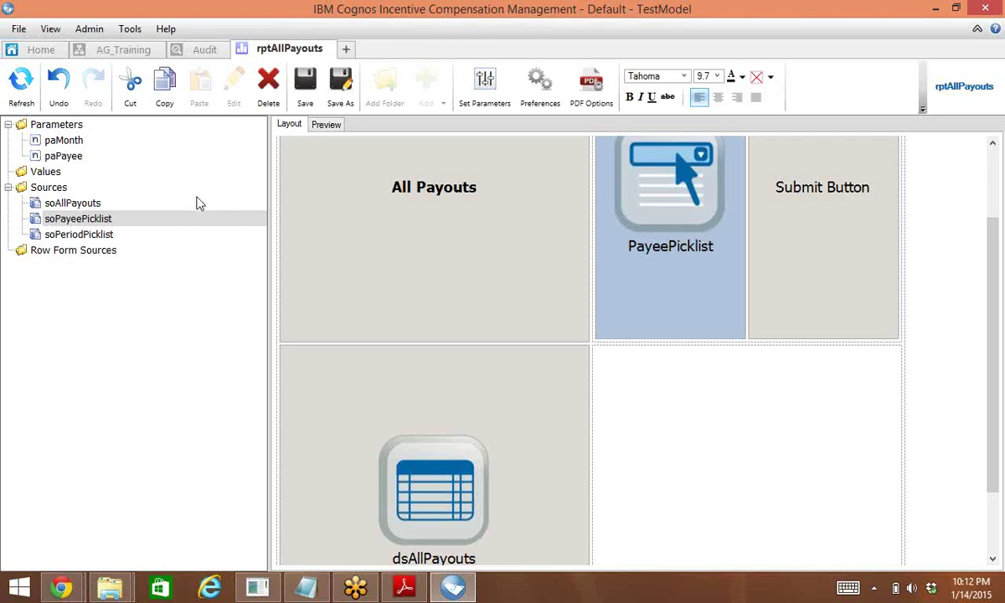
left_click(104, 204)
double_click(104, 205)
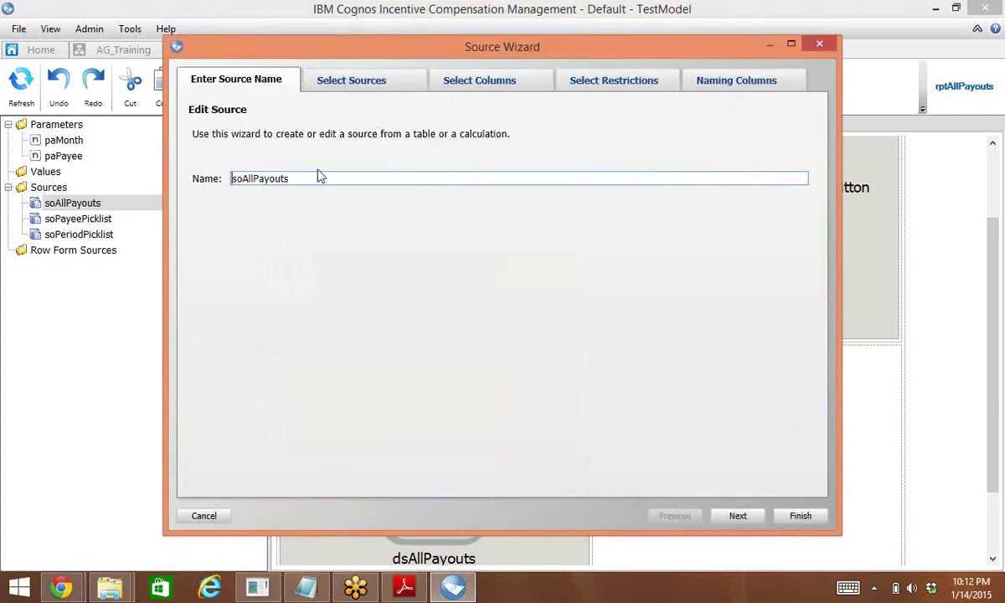
left_click(366, 89)
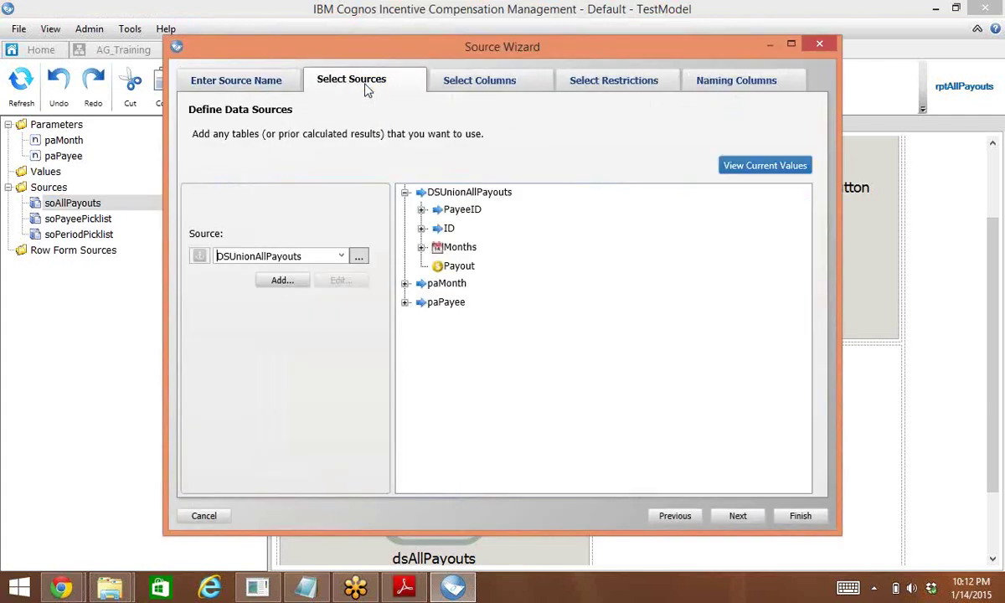
left_click(282, 281)
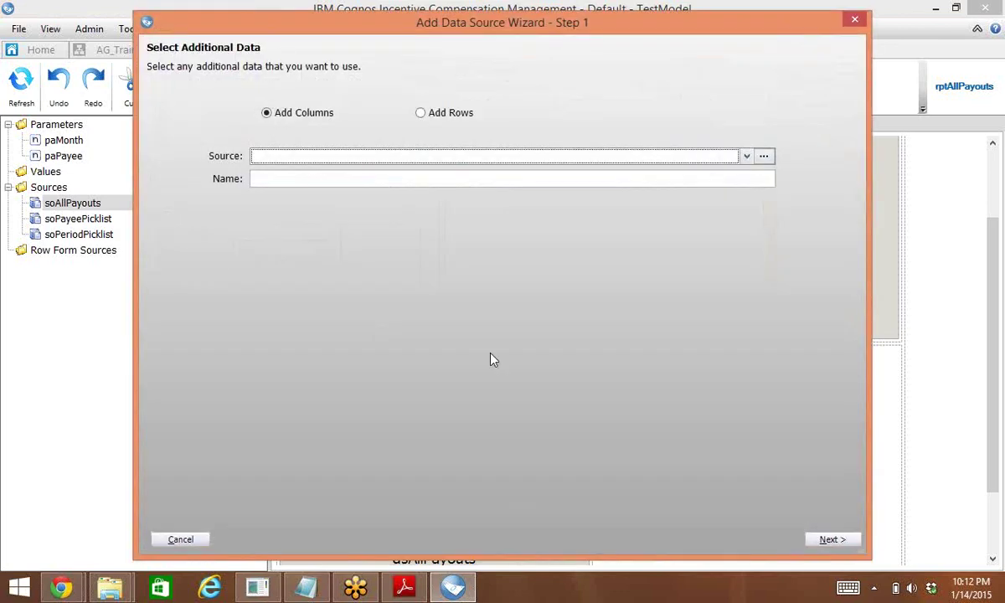
type("paPayee")
key("Down")
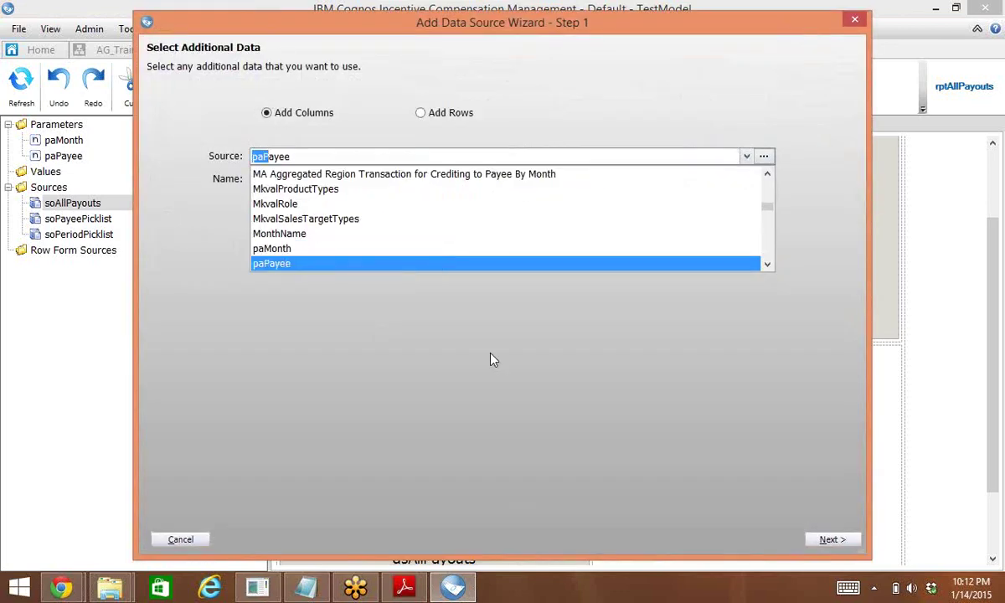
left_click(185, 540)
left_click(569, 330)
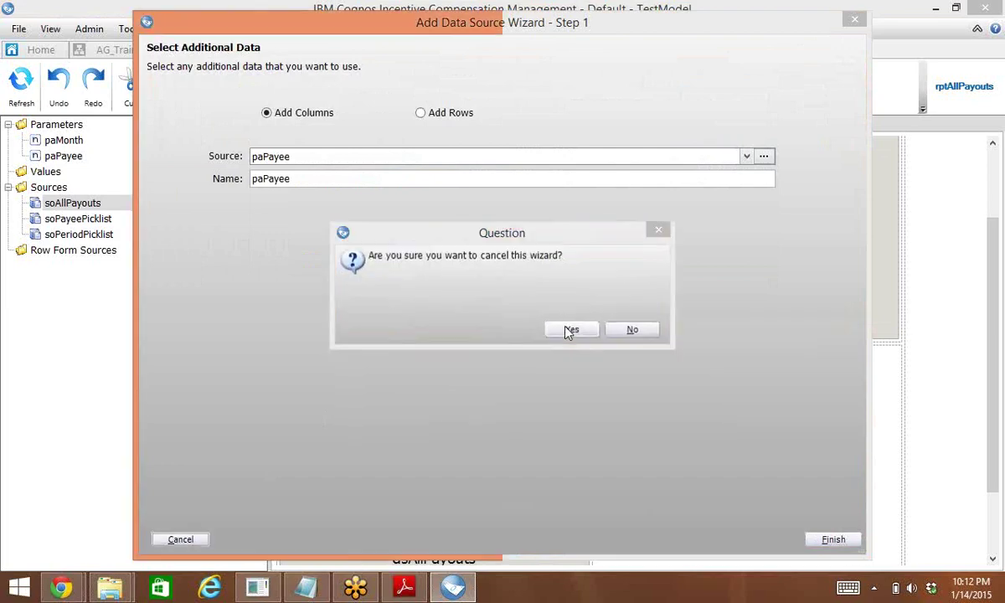
Step: Review soAllPayouts columns, restrictions and names, cancel unchanged, and save rptAllPayouts
left_click(499, 82)
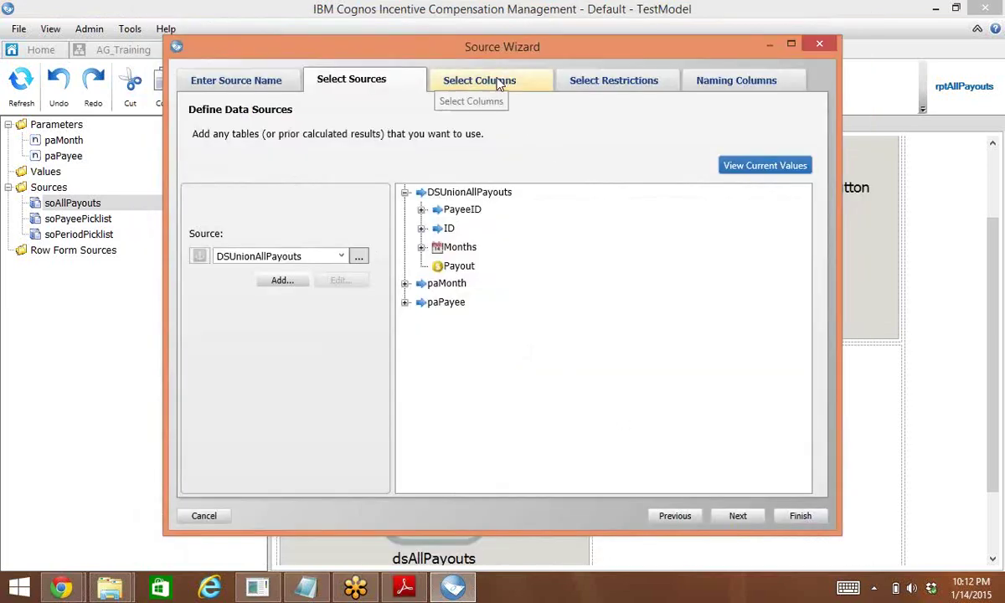
left_click(634, 83)
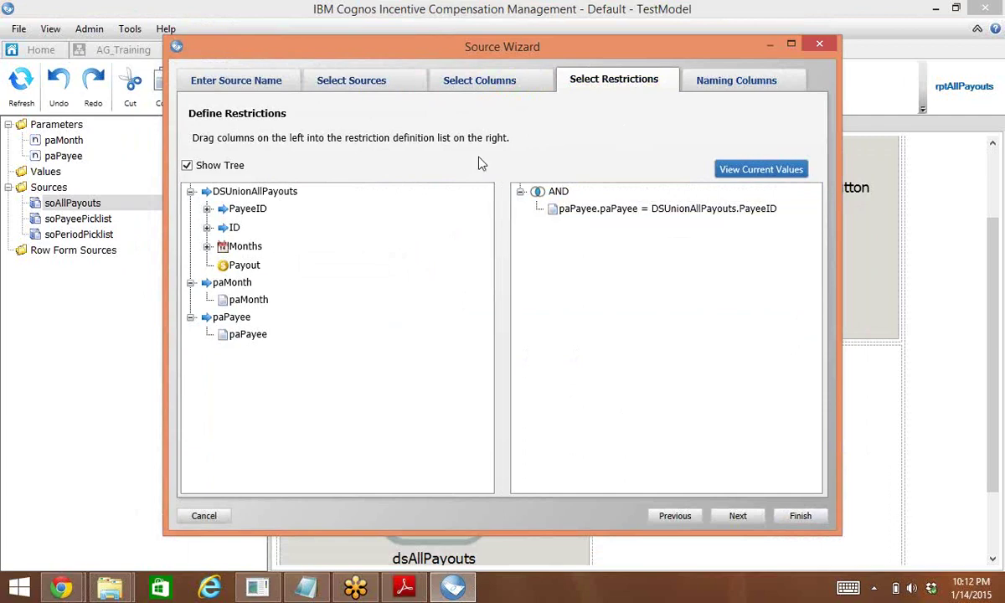
left_click(382, 88)
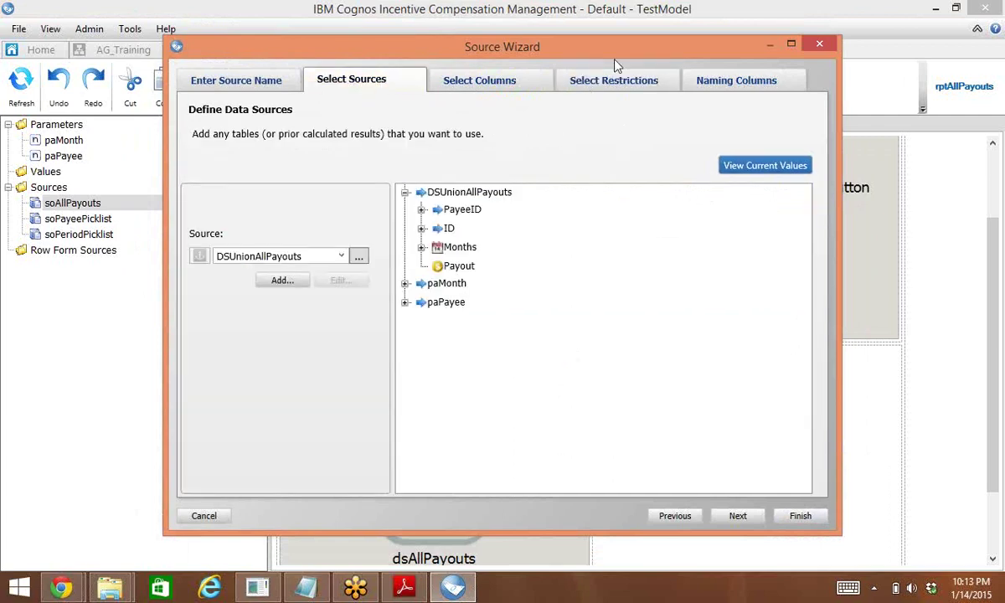
left_click(609, 86)
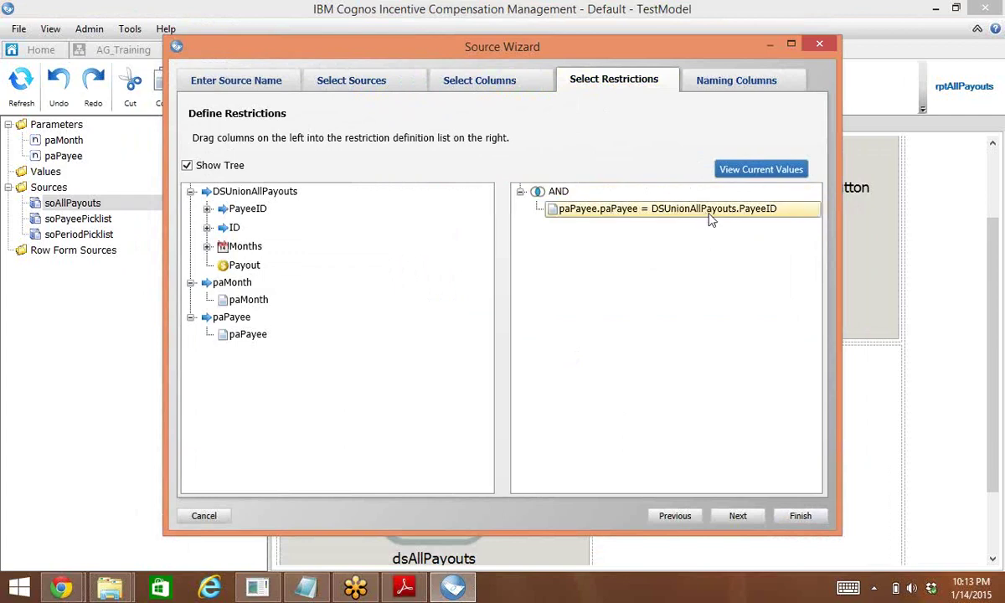
left_click(725, 84)
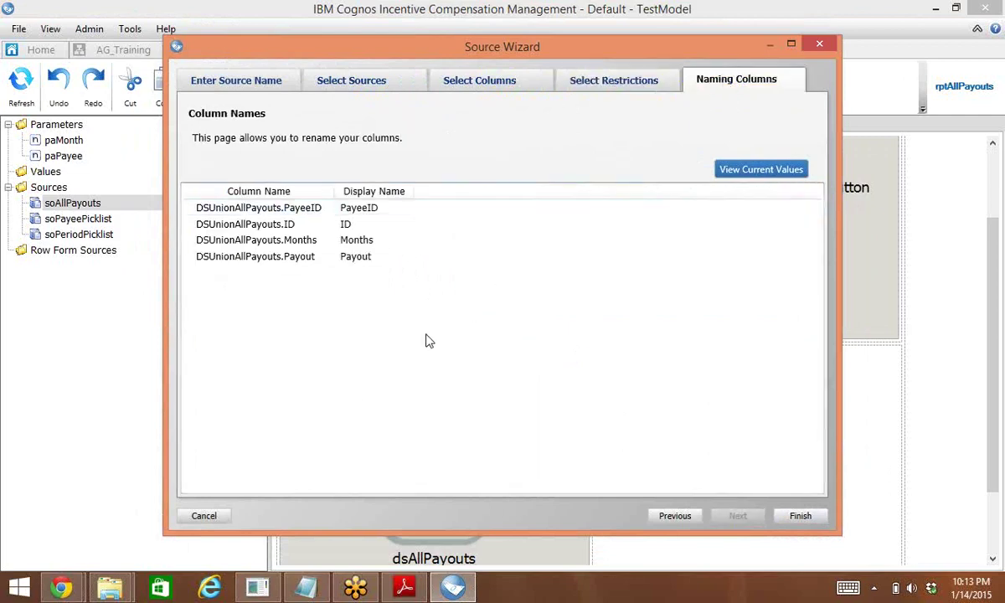
left_click(215, 515)
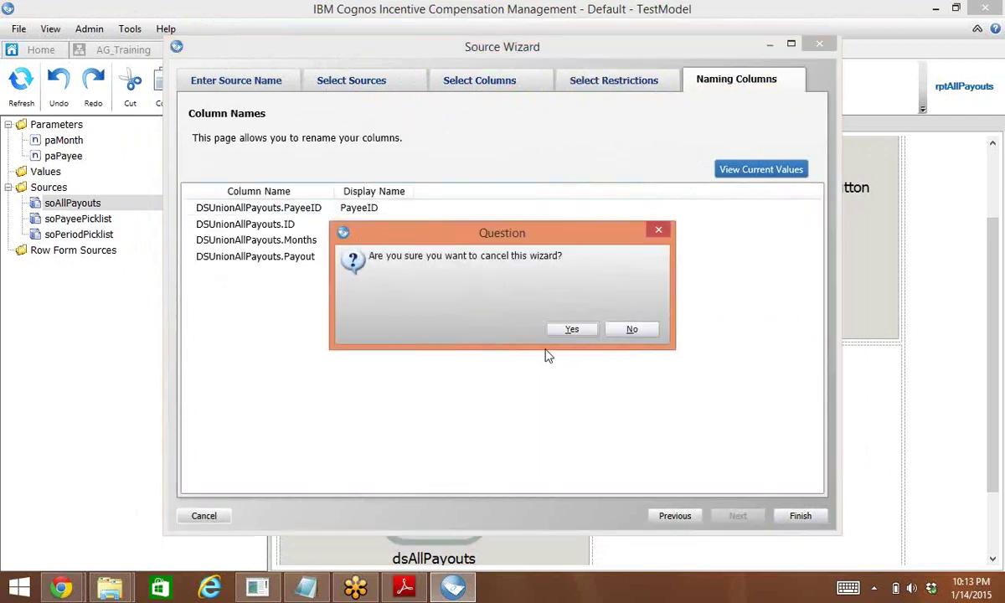
left_click(570, 330)
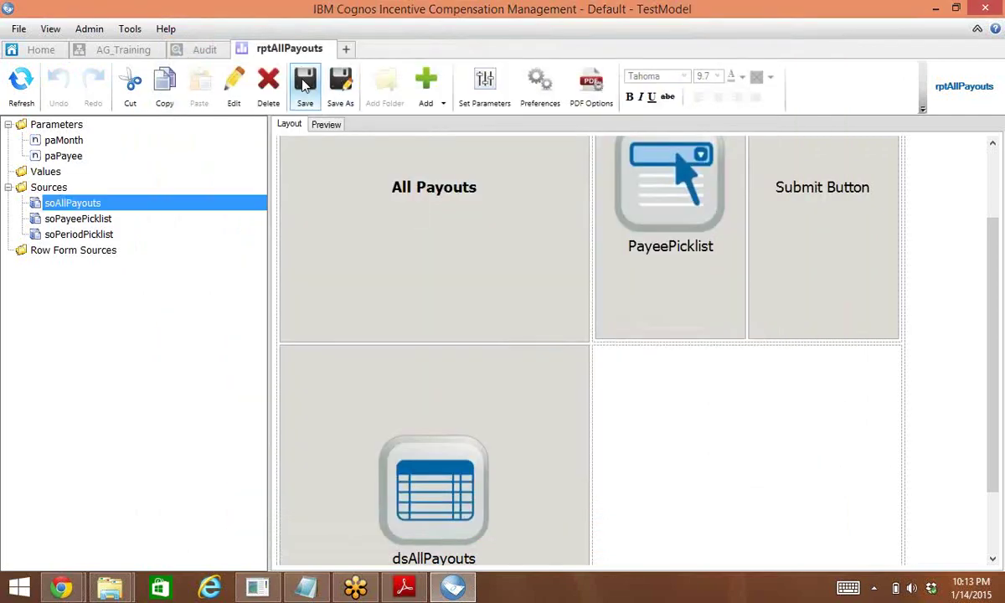
left_click(304, 84)
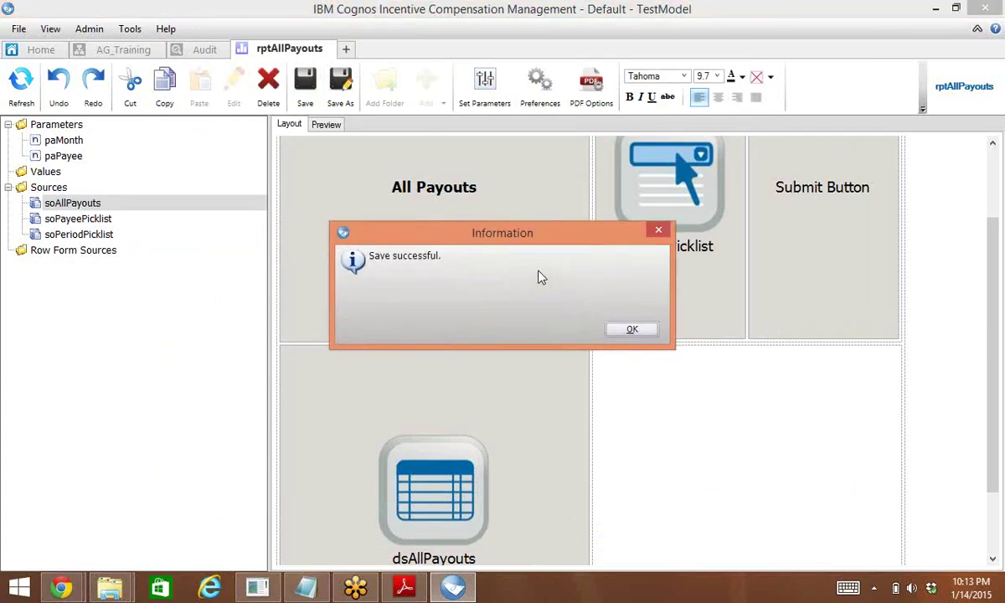
left_click(628, 330)
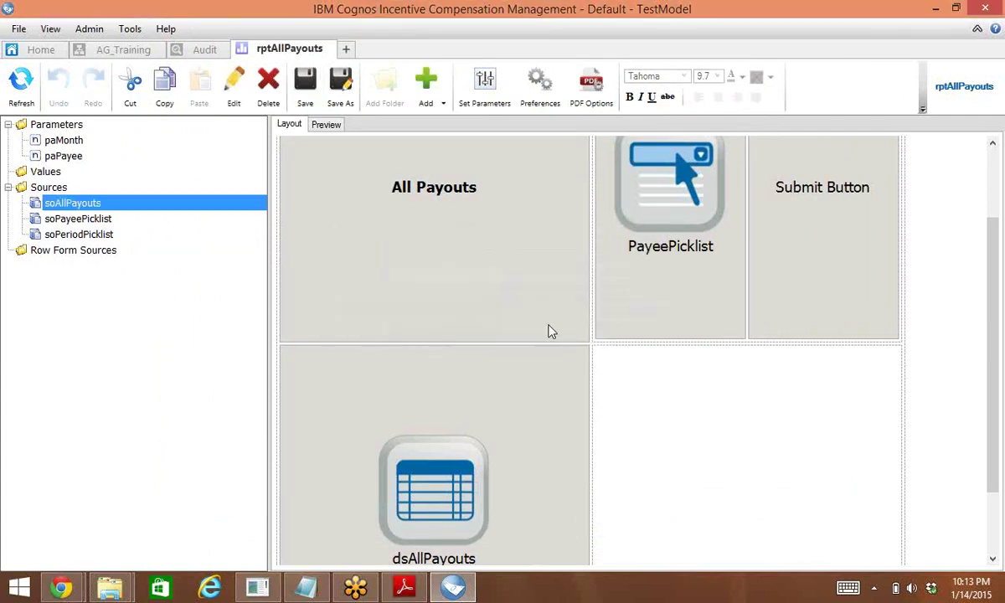
Step: Log out of the web portal and sign back in with the user ID and password
mouse_move(61, 590)
left_click(119, 482)
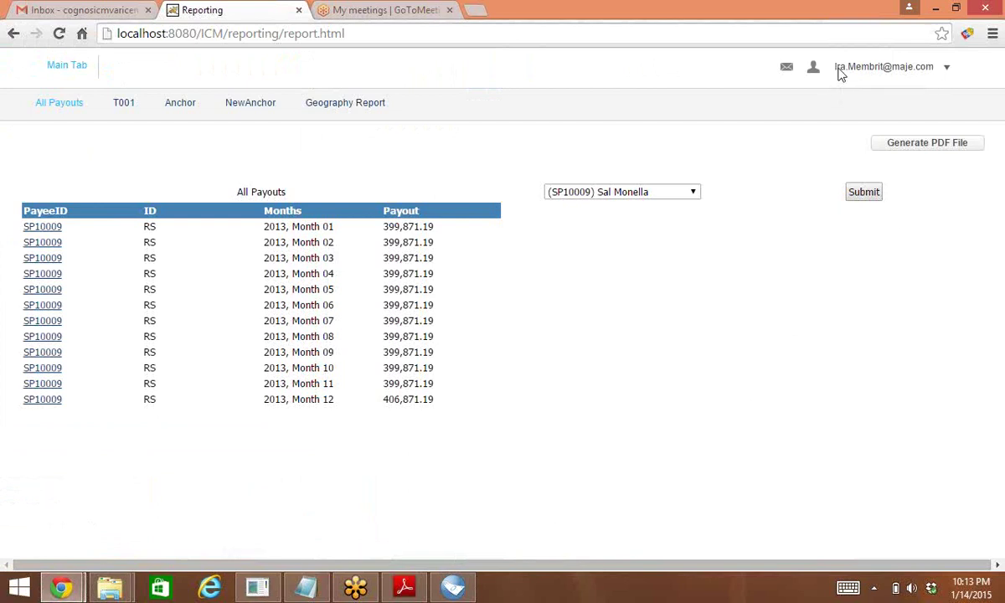
triple_click(945, 80)
key("ctrl+c")
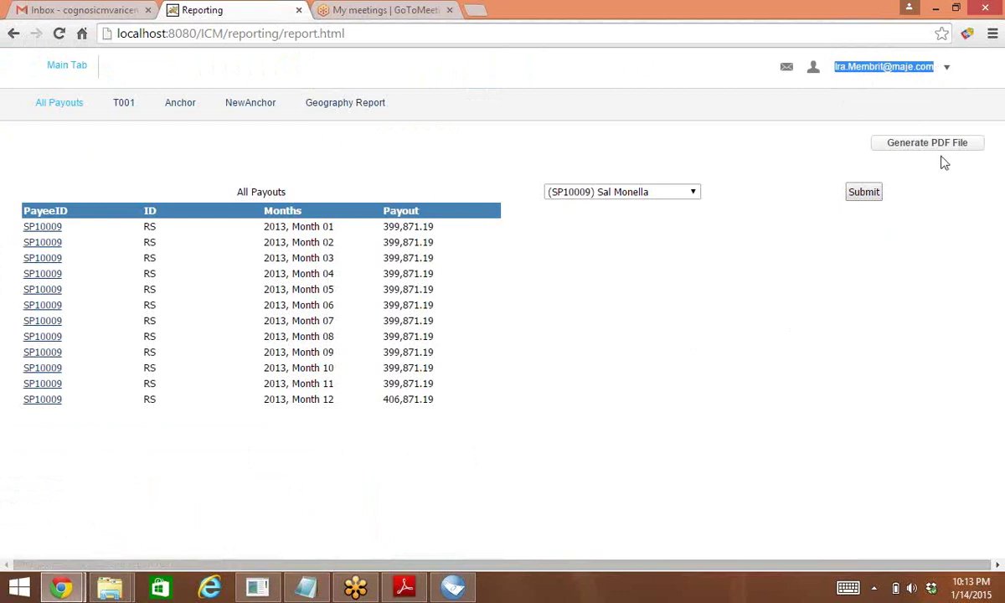
left_click(944, 69)
left_click(866, 153)
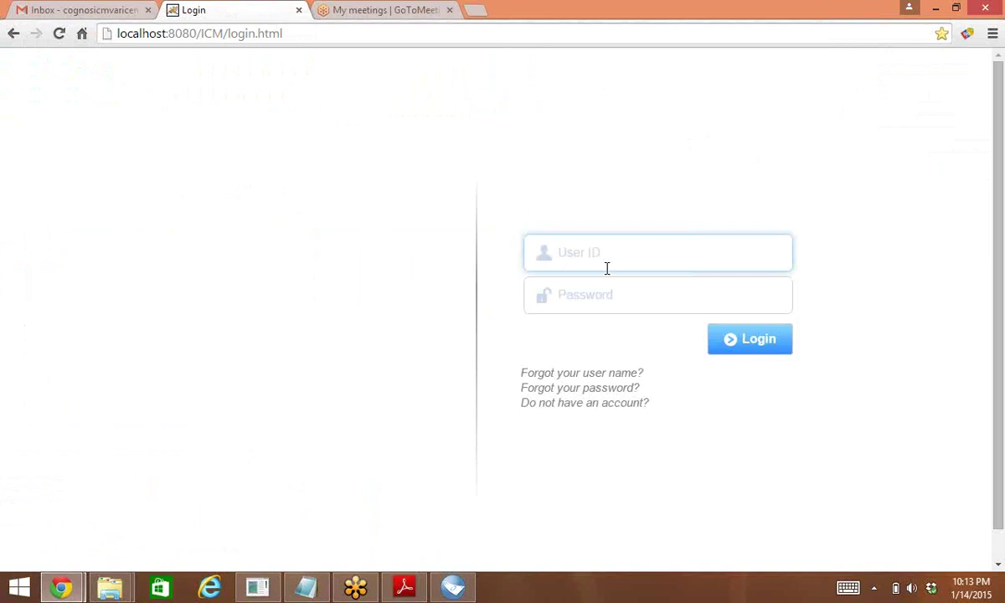
key("ctrl+v")
key("Tab")
type("•")
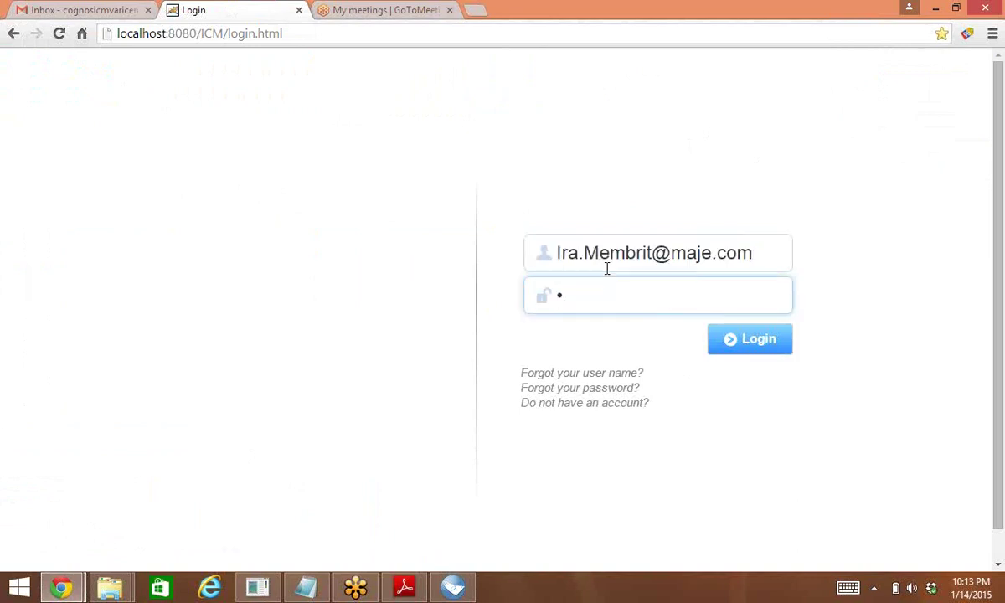
key("Return")
key("ctrl+v")
key("Tab")
type("•")
key("Return")
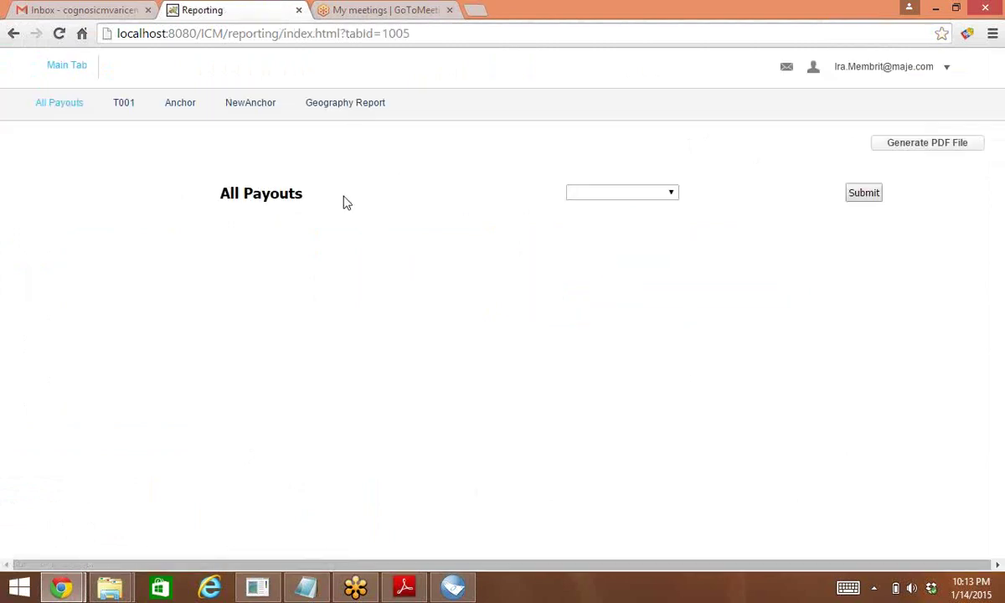
Step: Choose a payee and submit, listing twelve 2013 monthly payouts of 399,871.19
left_click(592, 193)
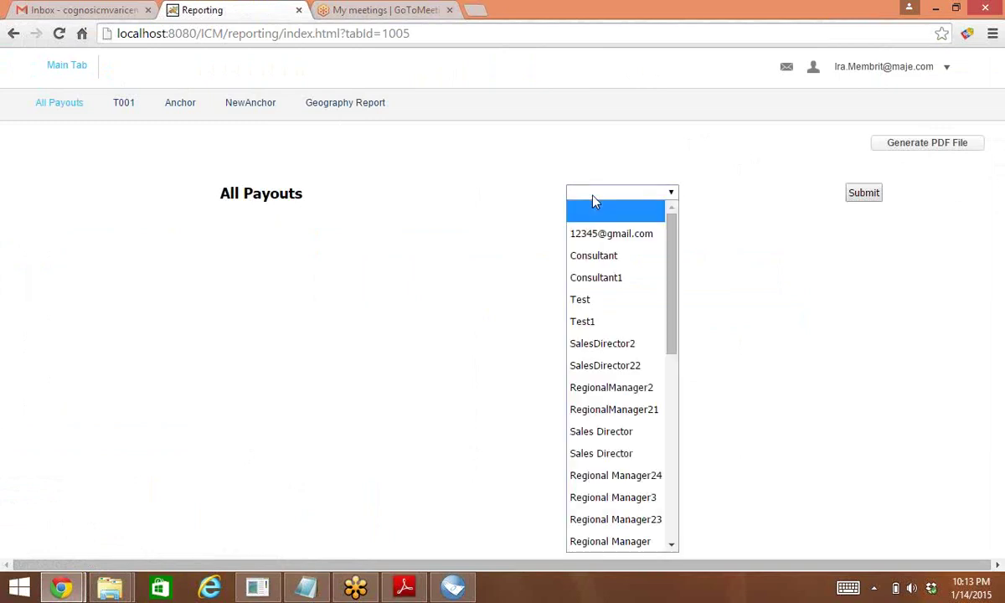
left_click_drag(675, 303, 691, 333)
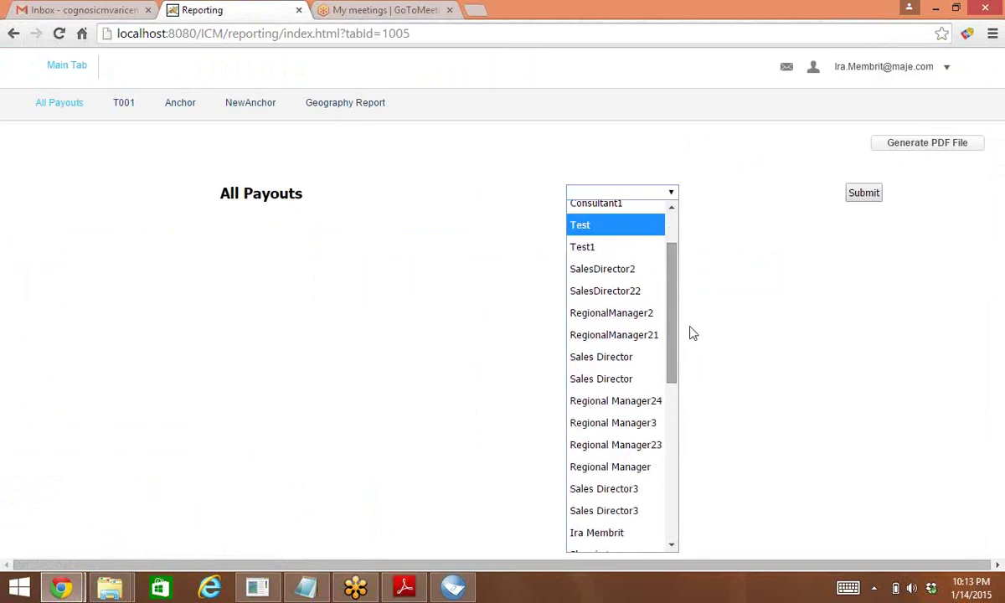
left_click_drag(675, 338, 664, 393)
left_click(597, 432)
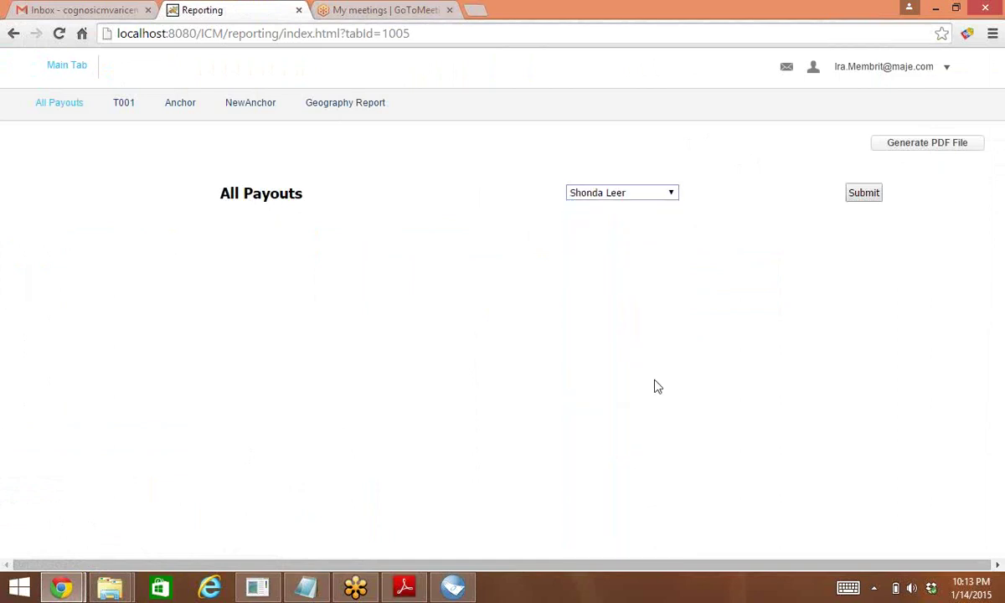
left_click(864, 193)
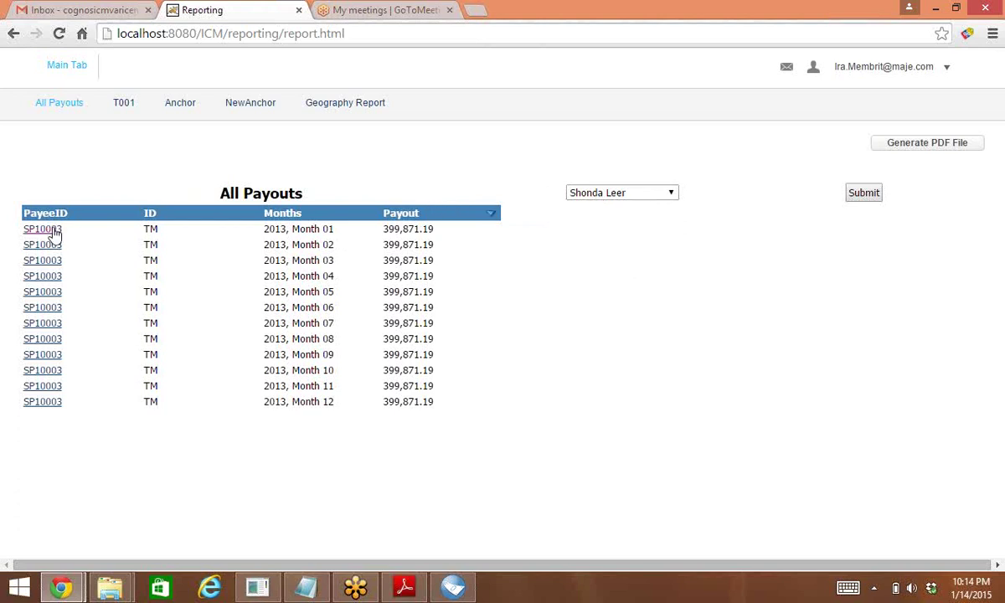
Step: Search the AG_Training diagram for 'payee' and open the Payee table's Payee Default data view
left_click(452, 585)
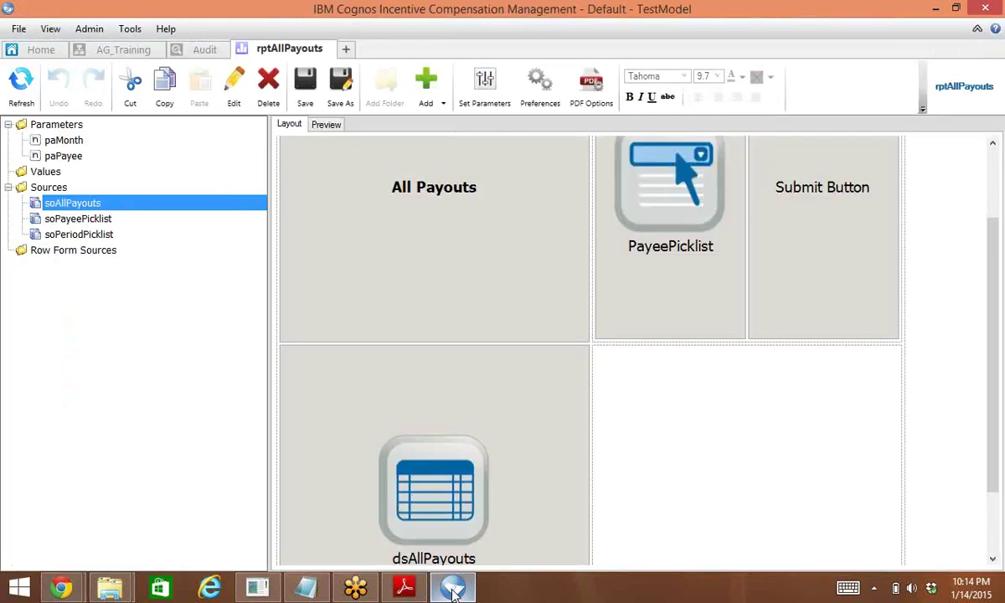
left_click(123, 49)
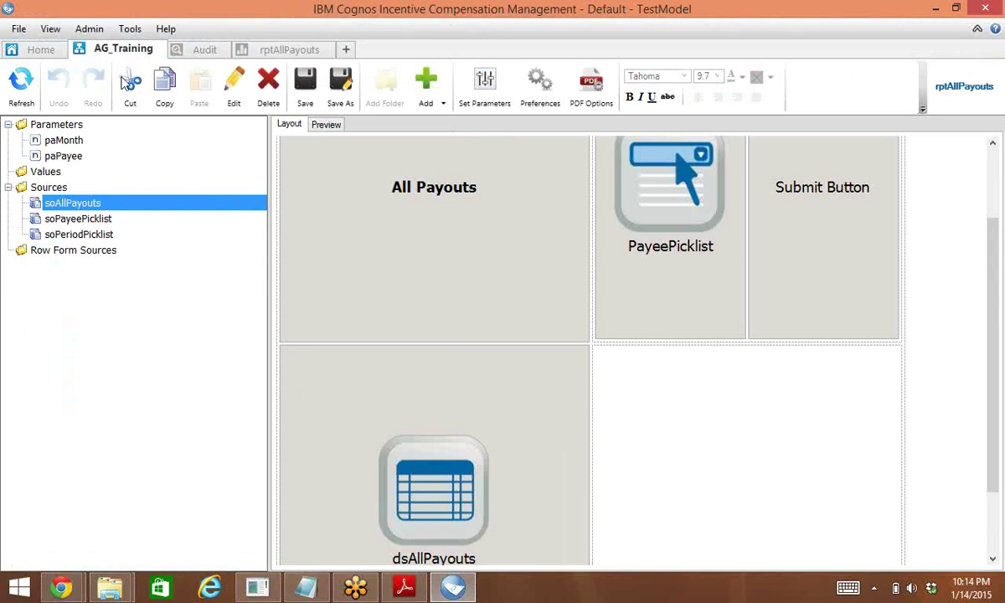
left_click_drag(79, 164, 4, 134)
type("payee")
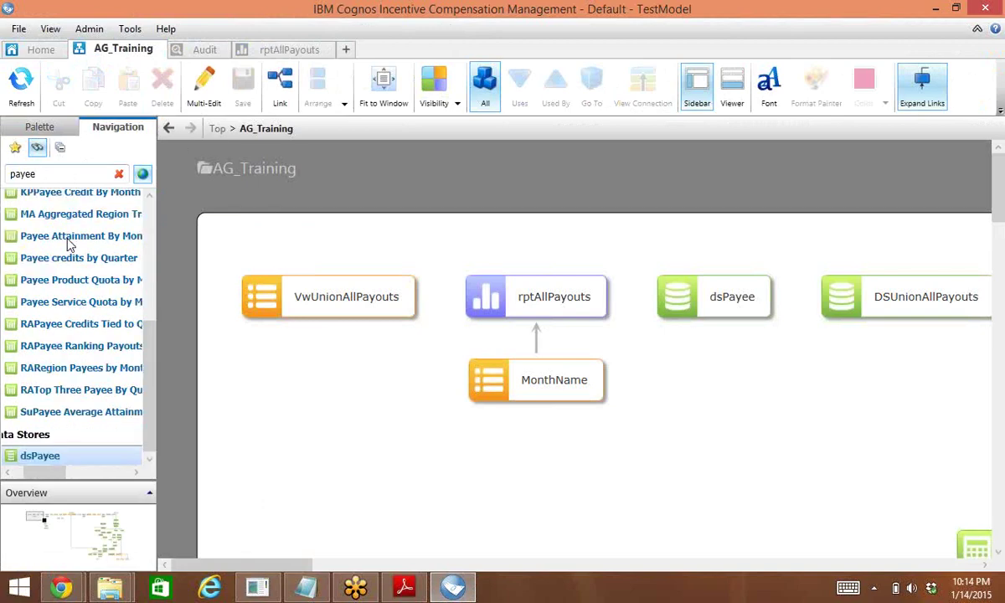
right_click(67, 244)
mouse_move(167, 343)
left_click(262, 348)
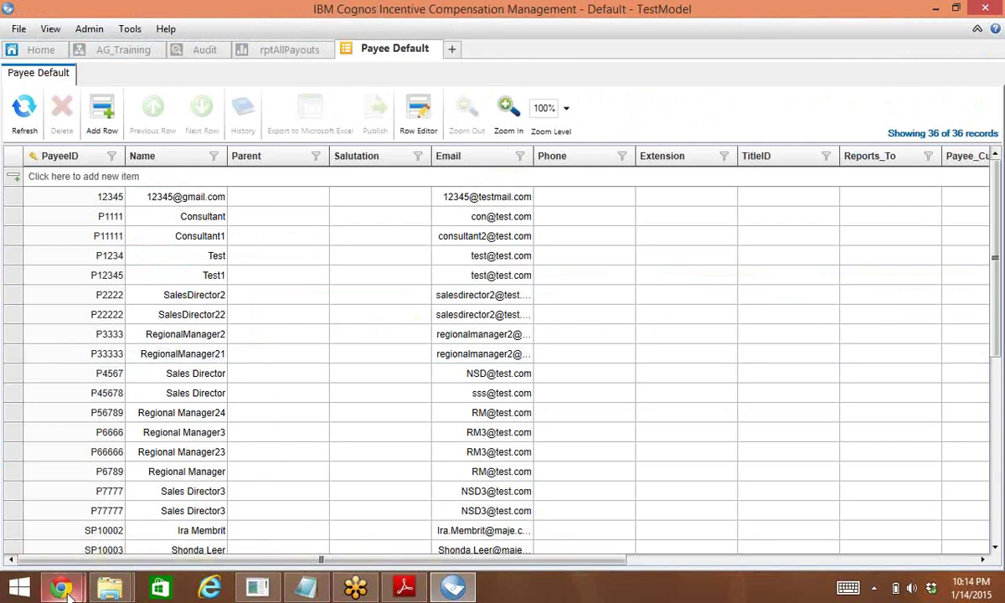
Step: Compare the payouts report with the payee grid, stepping through rows from P6666
mouse_move(69, 595)
left_click(50, 485)
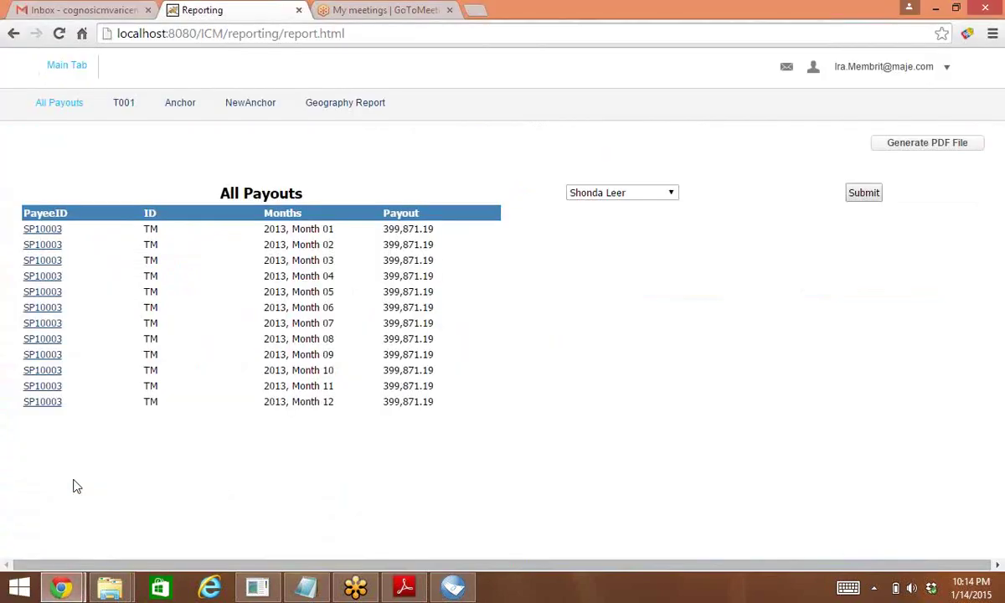
key("alt+Tab")
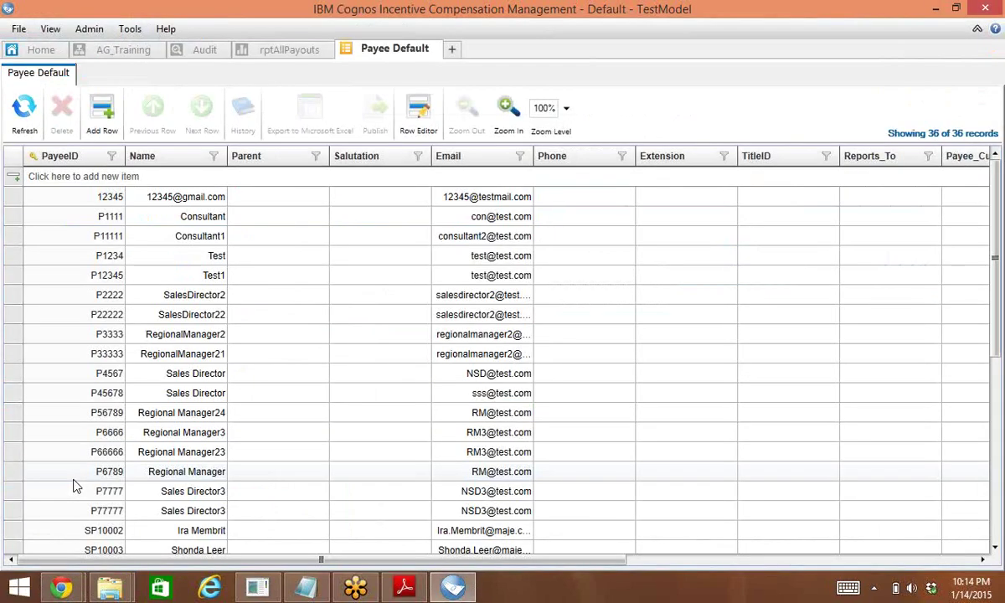
left_click(99, 436)
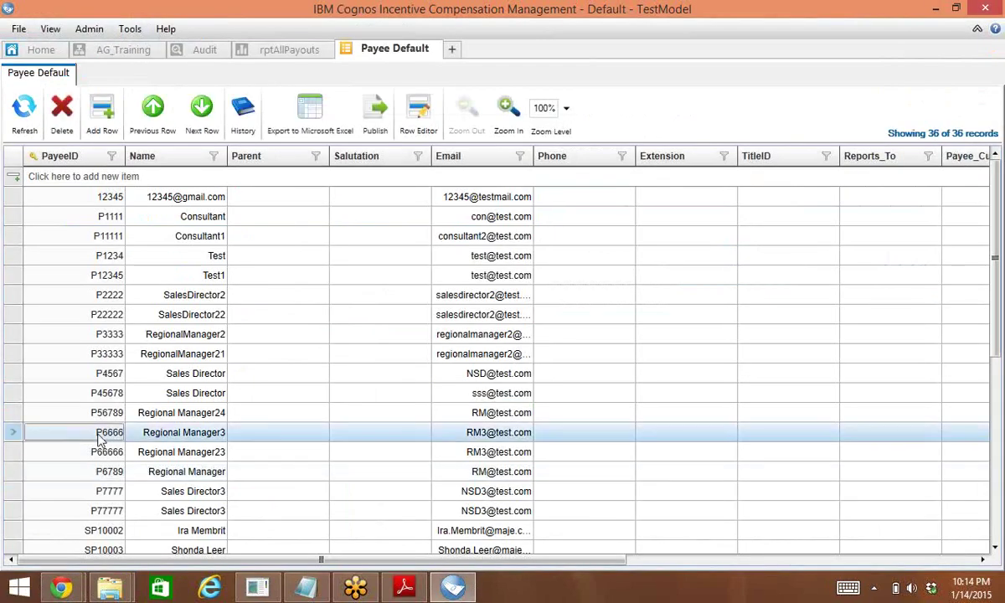
key("Down")
key("Down")
key("Down")
key("Down")
key("Down")
key("Down")
key("Down")
key("Up")
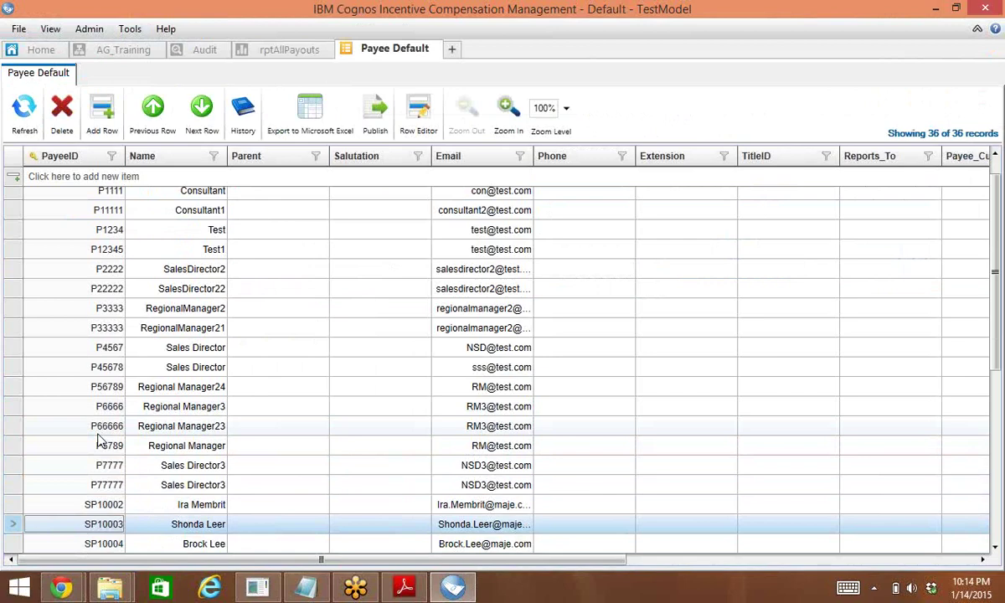
Step: Select the SalesDirector22 row, auto-fit the Email column, and minimize Cognos
left_click(106, 288)
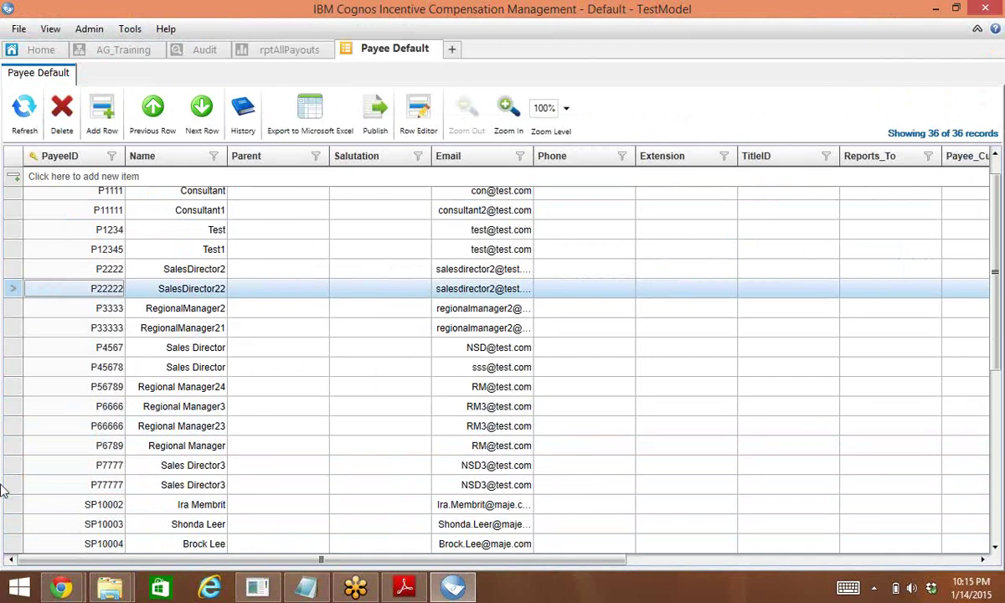
double_click(533, 156)
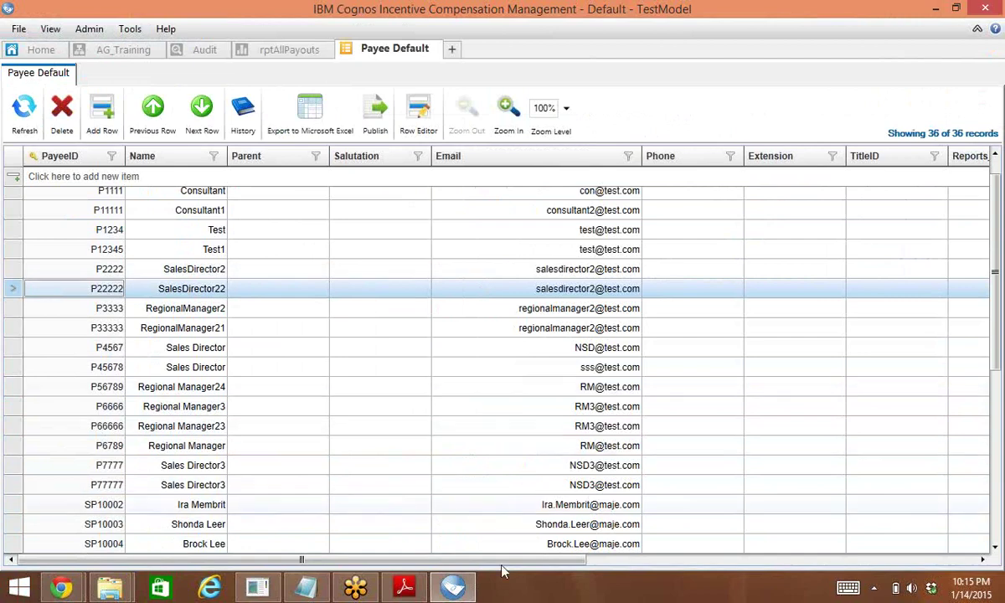
left_click(456, 591)
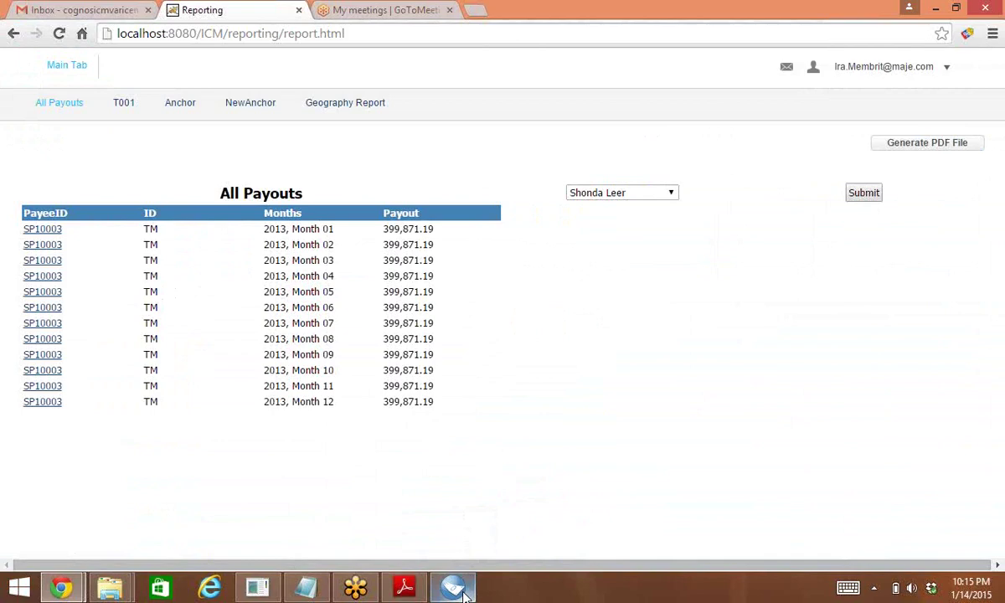
Step: Restore Cognos and return to the rptAllPayouts report layout via the AG_Training tab
mouse_move(452, 586)
left_click(369, 526)
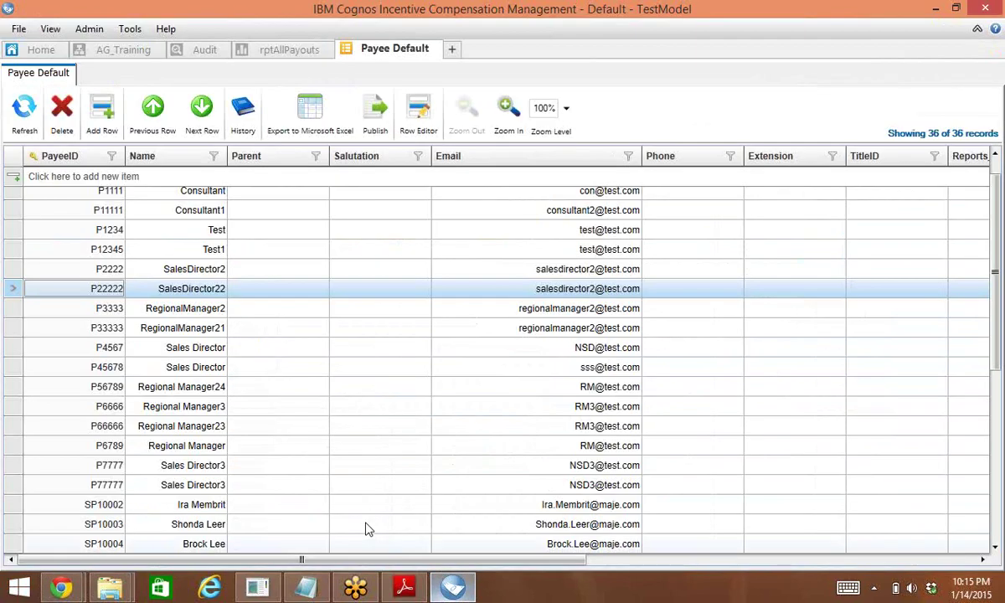
left_click(124, 51)
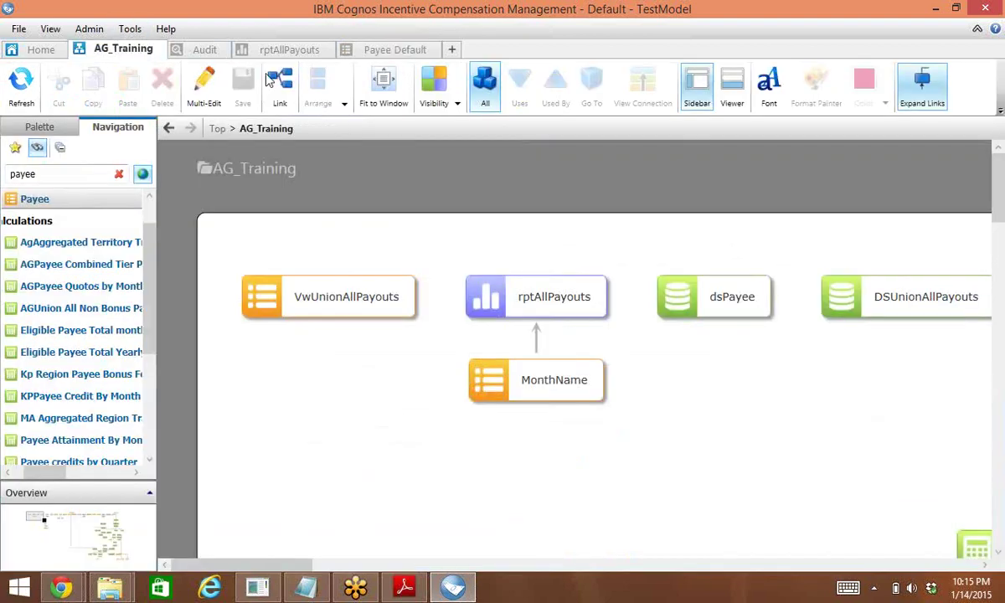
left_click(275, 51)
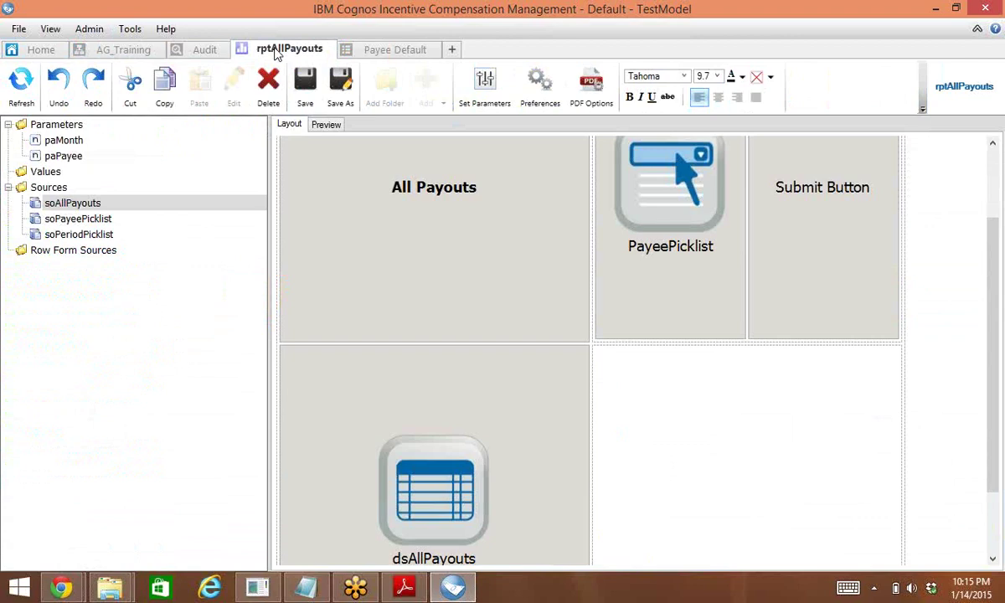
Step: Review the T001, Anchor, NewAnchor and Geography Report pages in Chrome, then go back to Cognos
key("alt+Tab")
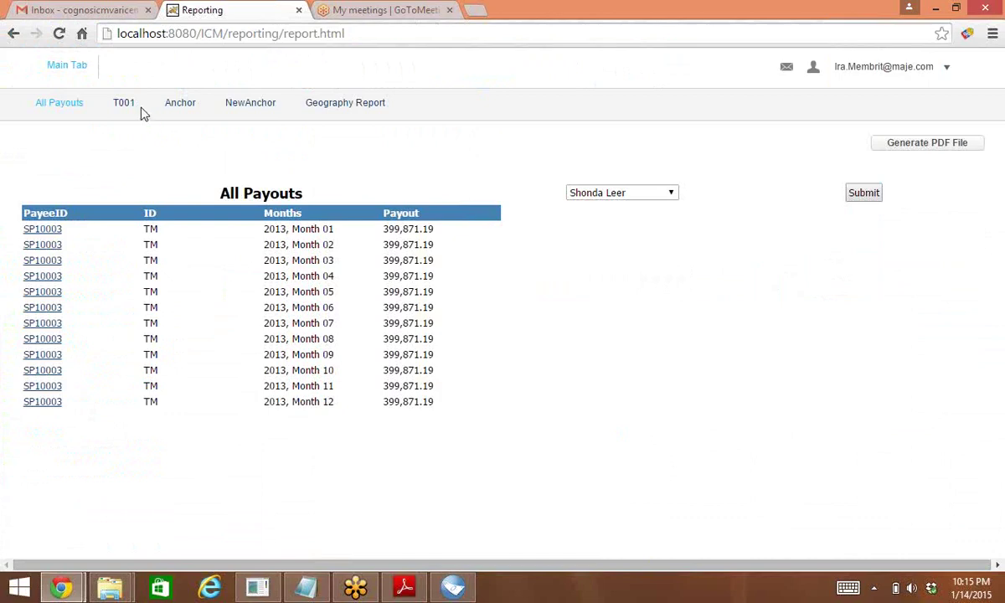
left_click(123, 102)
left_click(176, 107)
left_click(236, 105)
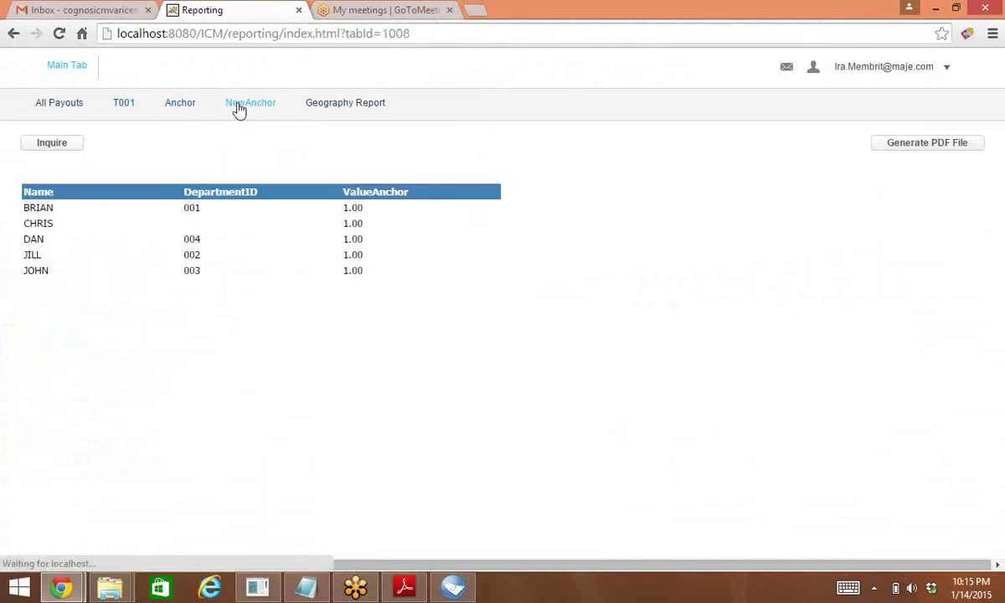
left_click(336, 105)
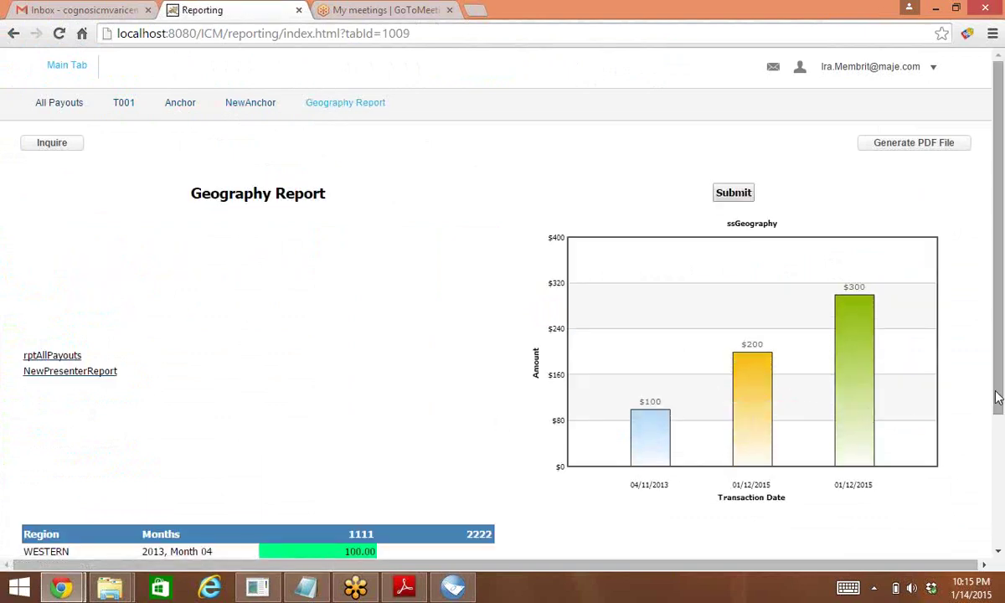
left_click_drag(997, 402, 972, 381)
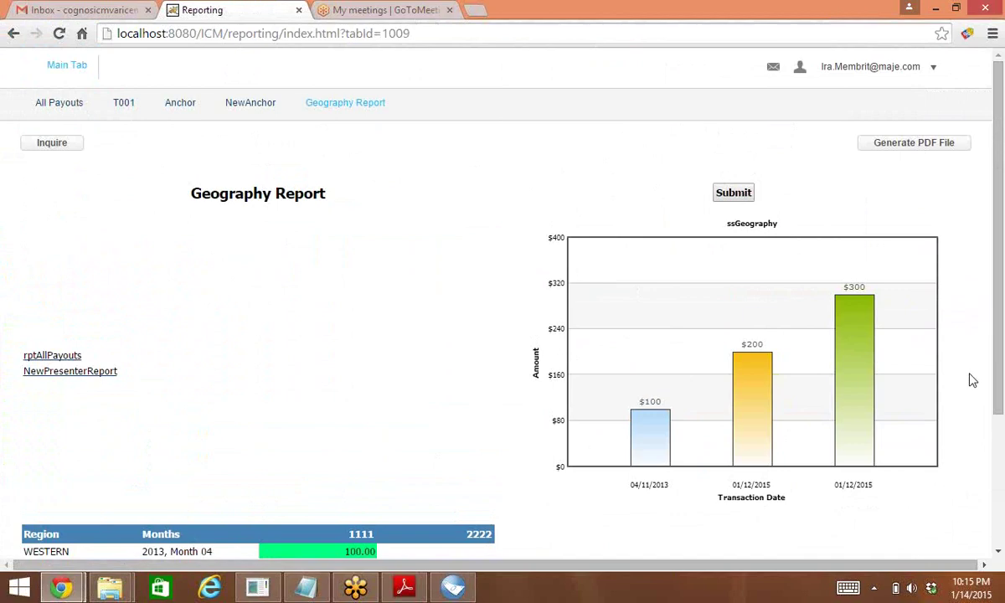
left_click_drag(996, 404, 999, 542)
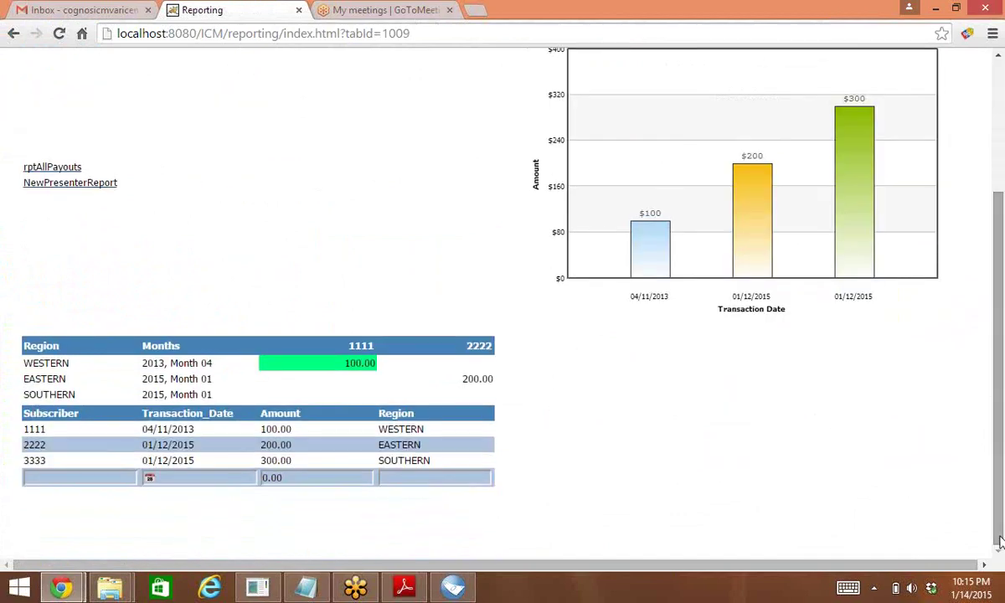
key("alt+Tab")
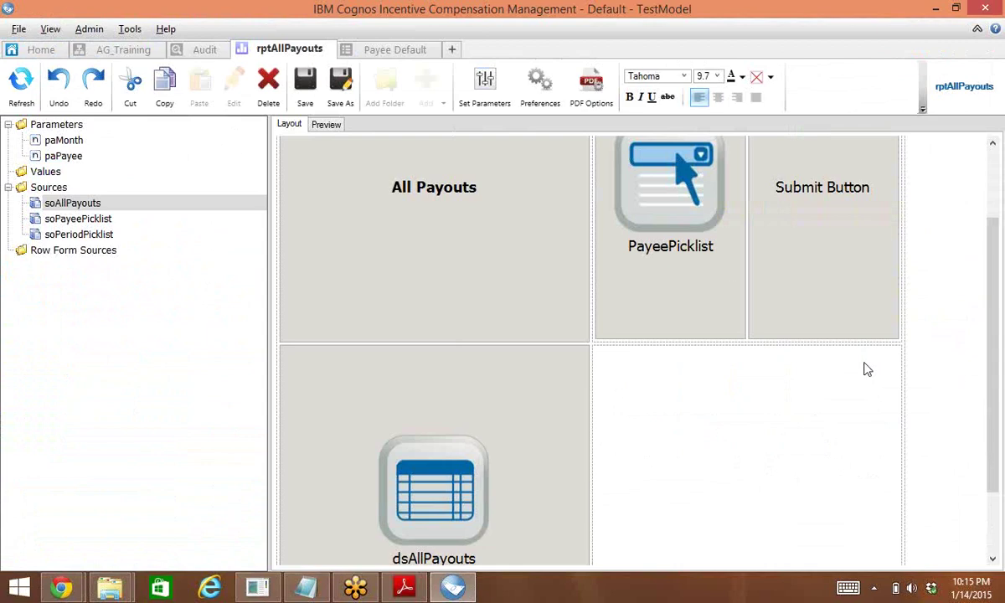
Step: In the rptAllPayouts layout, select soAllPayouts and bring up the Values folder's Add Value menu
left_click(126, 50)
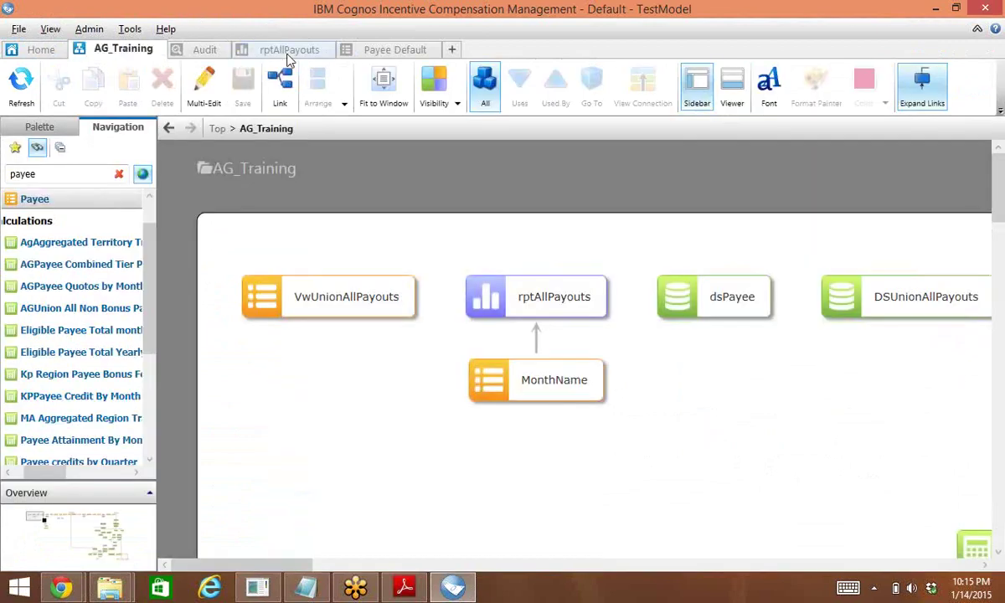
left_click(290, 52)
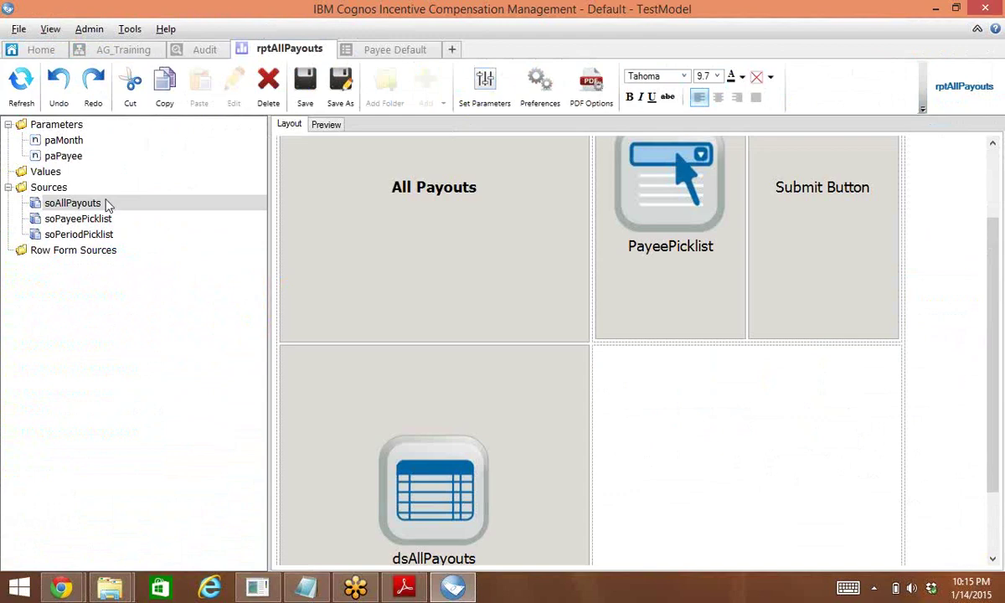
left_click(67, 201)
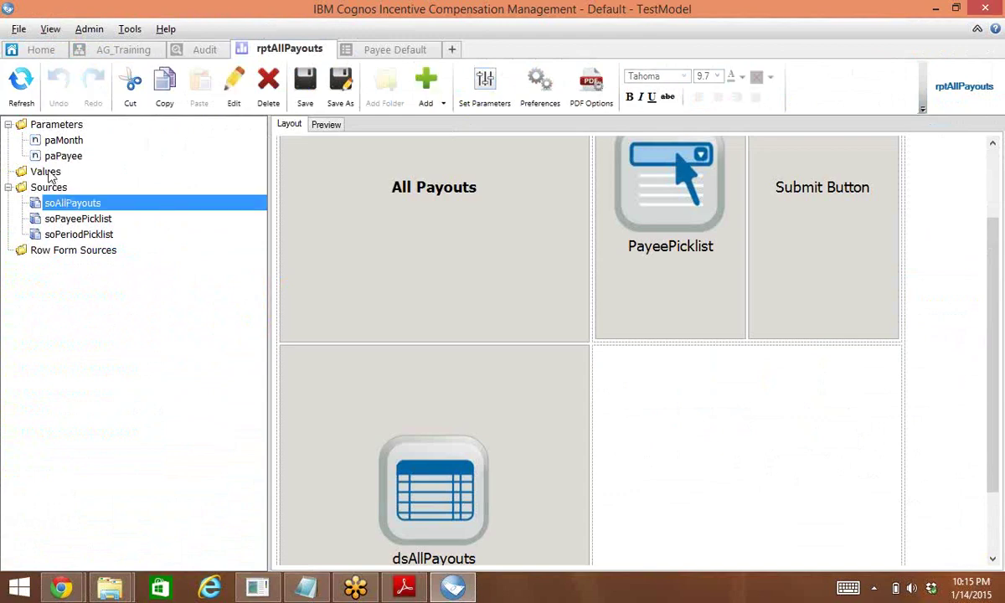
left_click(47, 172)
right_click(49, 172)
mouse_move(129, 300)
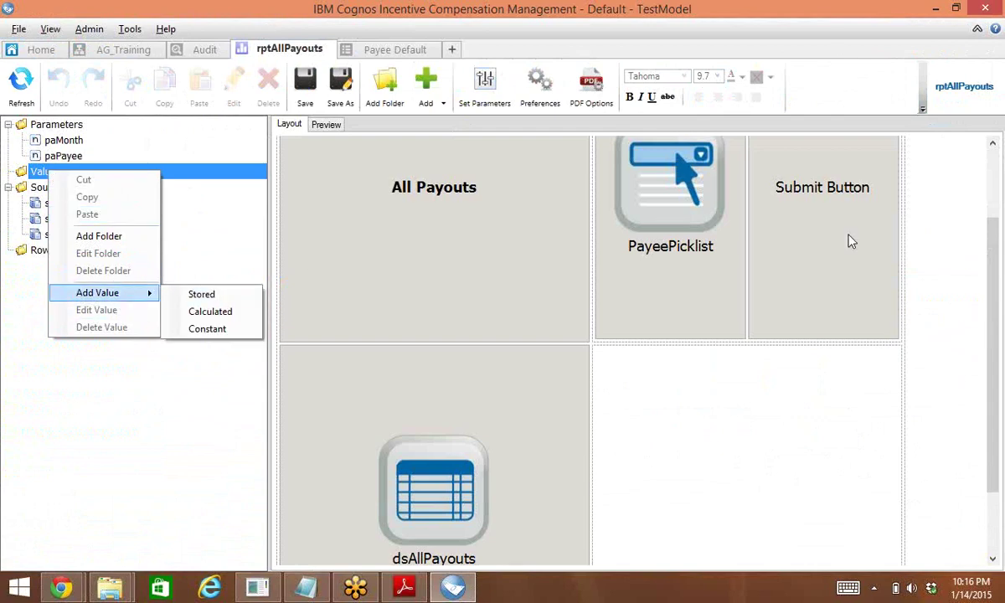
Step: Raise the system volume to 65, then select the report's Parameters folder
left_click(911, 588)
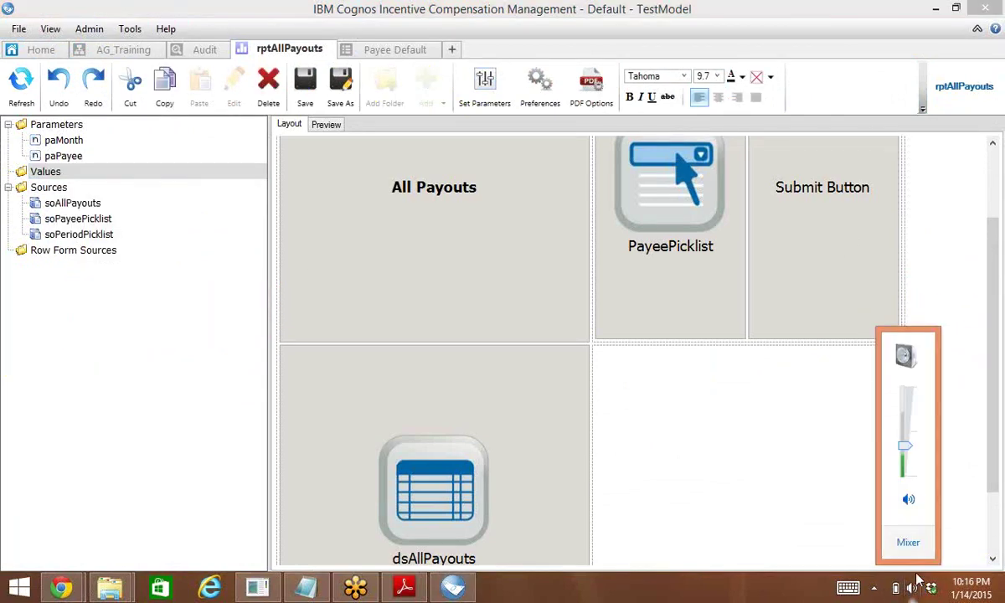
left_click_drag(906, 447, 908, 425)
left_click(482, 20)
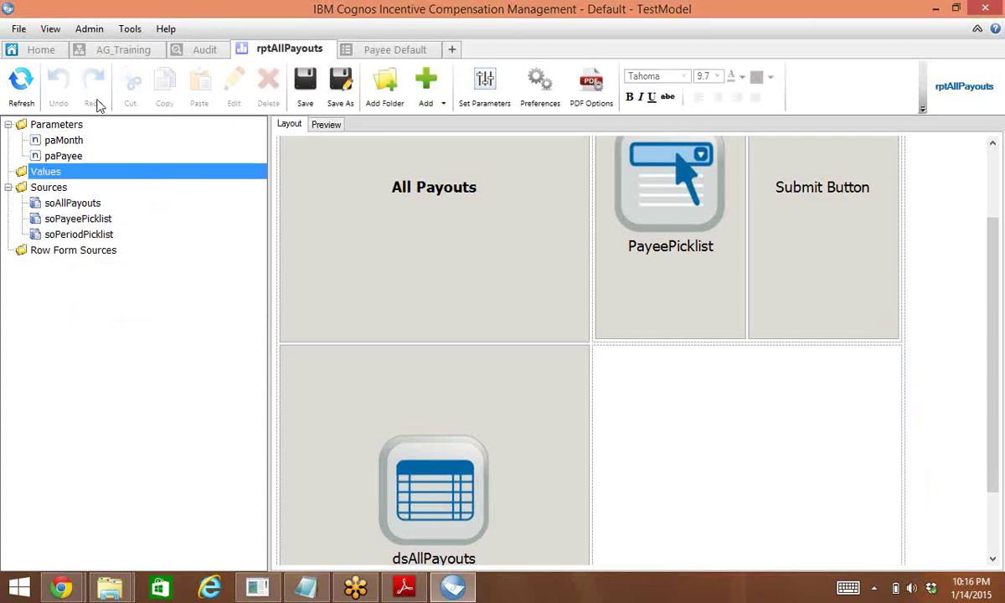
left_click(56, 124)
right_click(57, 125)
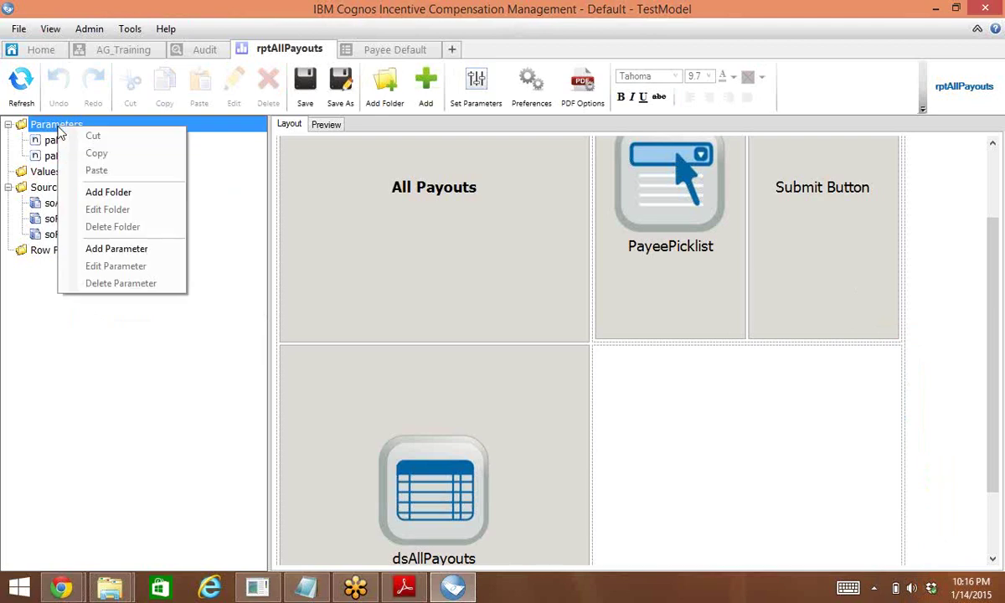
left_click(116, 249)
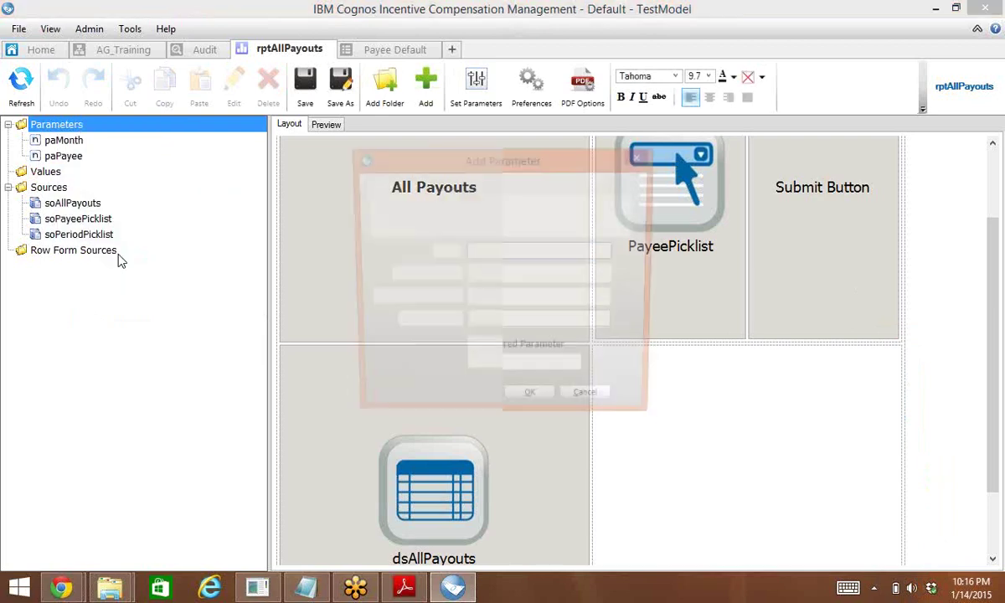
type("pa;")
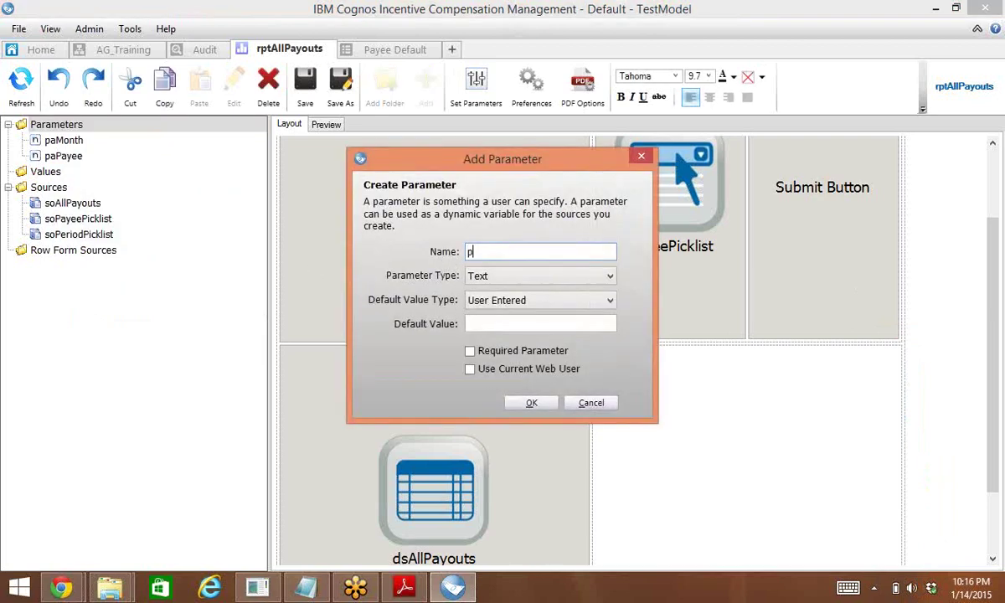
key("BackSpace")
type("pace")
key("BackSpace")
key("BackSpace")
type("payee")
left_click(505, 303)
left_click(502, 329)
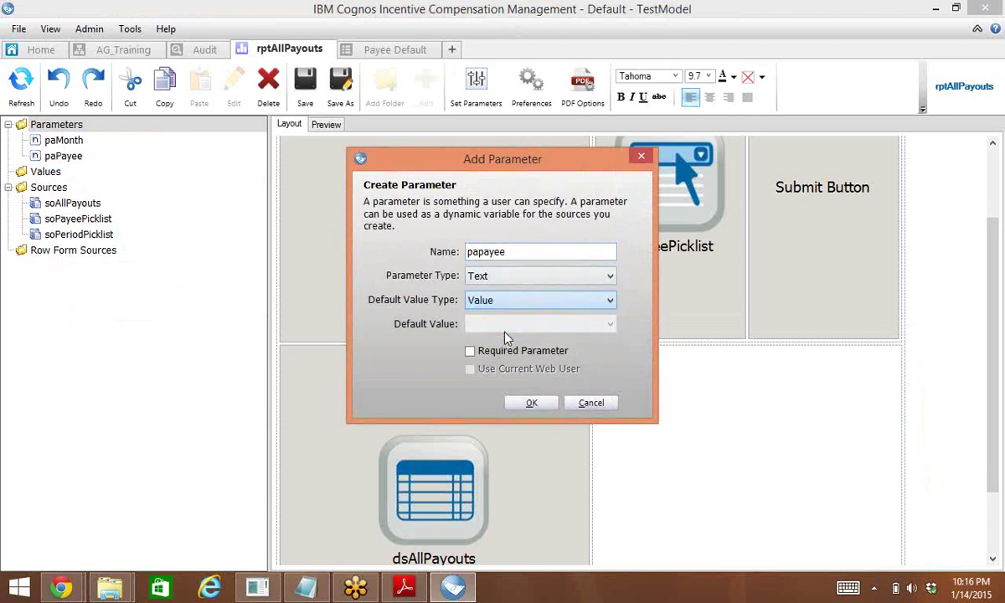
left_click(494, 327)
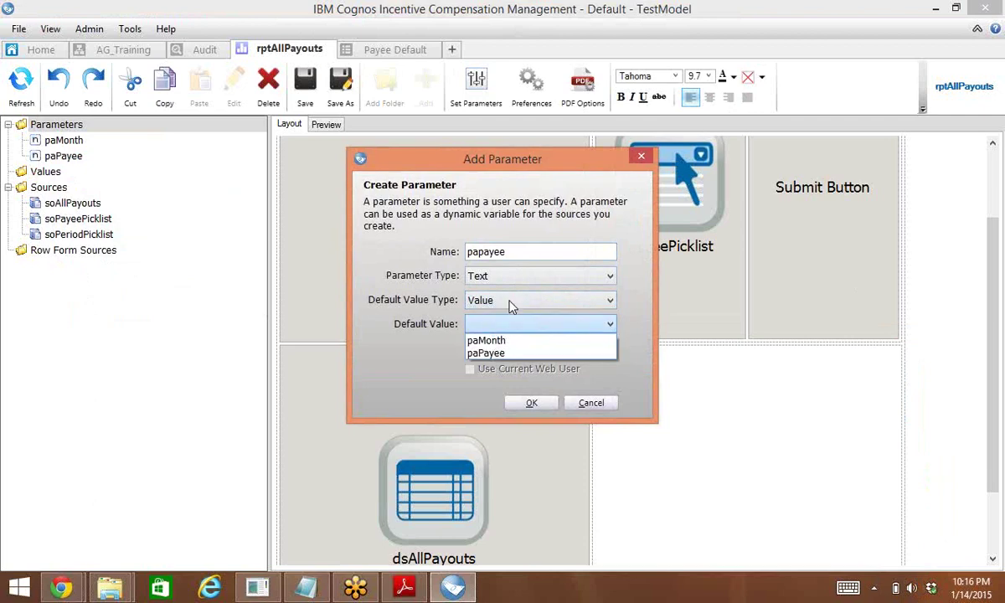
left_click(512, 307)
left_click(505, 326)
left_click(505, 327)
left_click(503, 300)
left_click(498, 317)
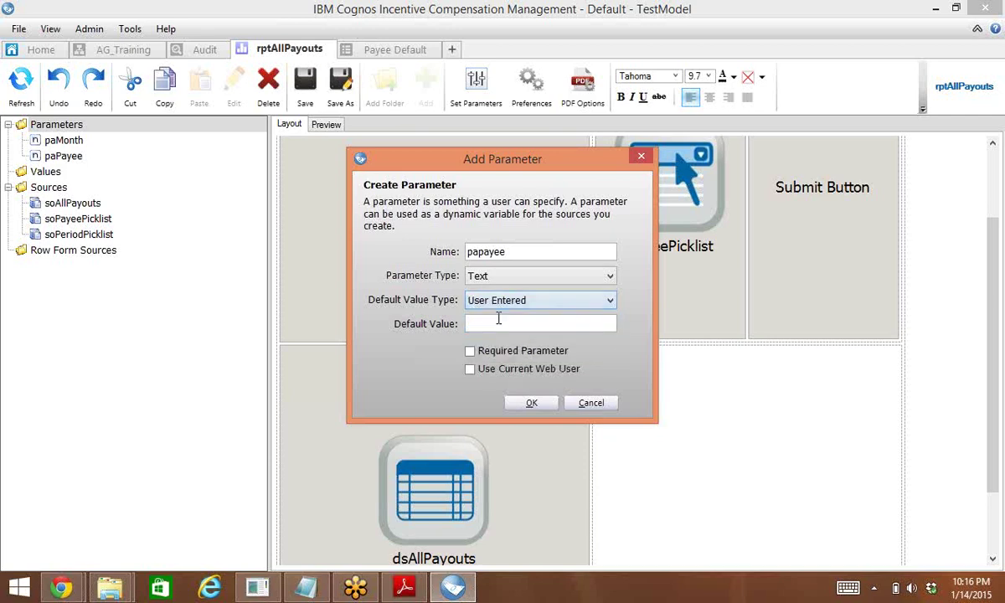
left_click(491, 323)
type("2013,")
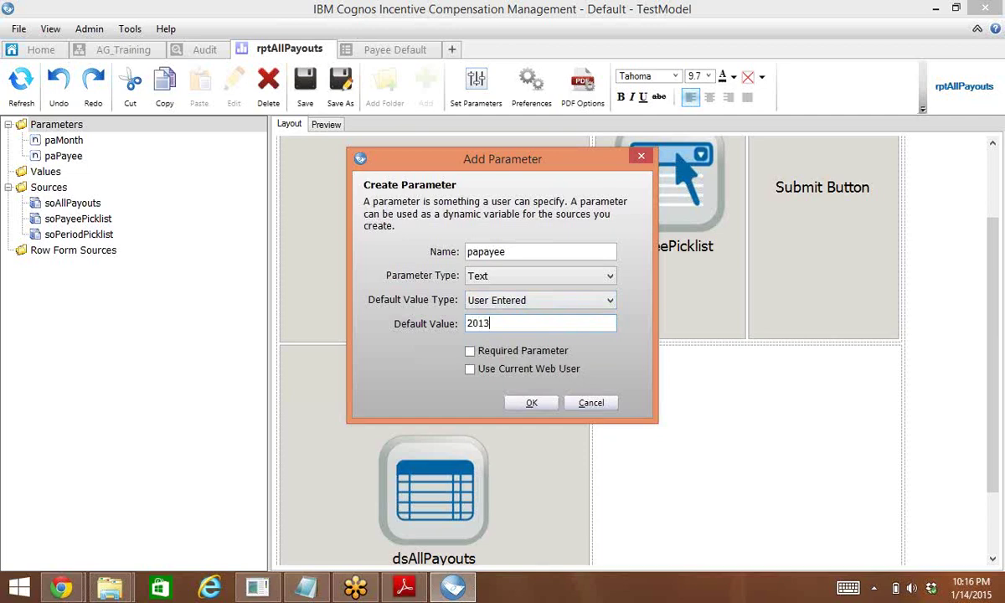
key("BackSpace")
key("BackSpace")
key("BackSpace")
key("BackSpace")
key("BackSpace")
type("SP")
key("BackSpace")
key("BackSpace")
key("Escape")
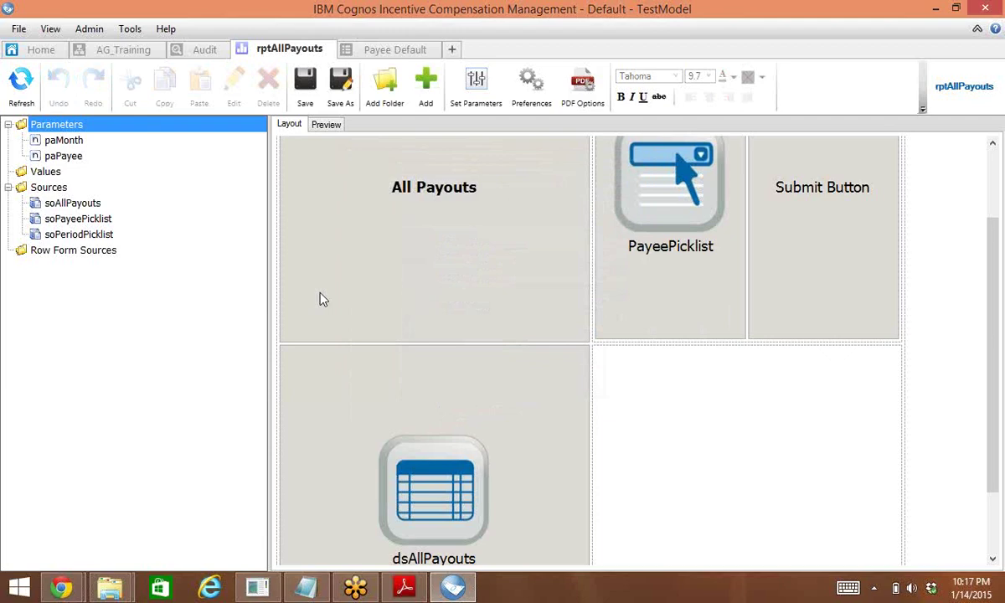
Step: Add a new stored value under Values named TableDisplay
left_click(50, 171)
right_click(57, 174)
mouse_move(120, 301)
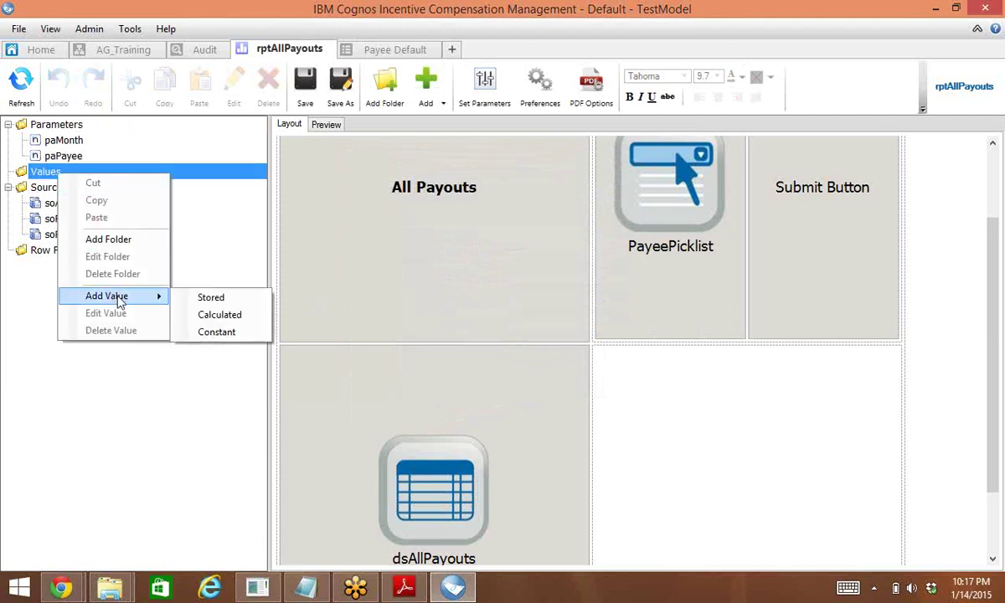
left_click(210, 299)
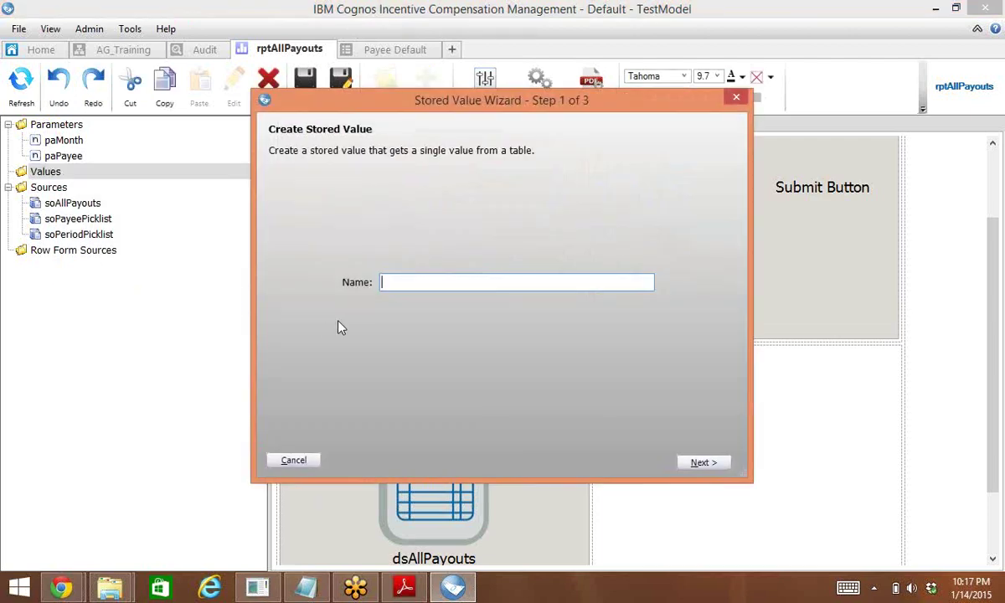
type("TableDisplay")
key("Return")
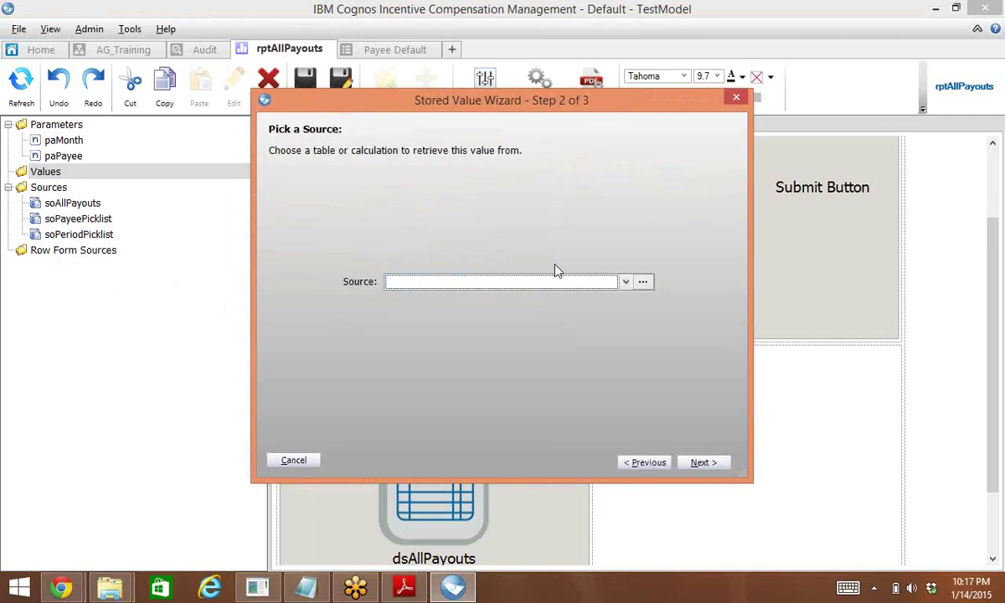
Step: Choose tsdGeography as the stored value's source and continue to the settings step
left_click(625, 283)
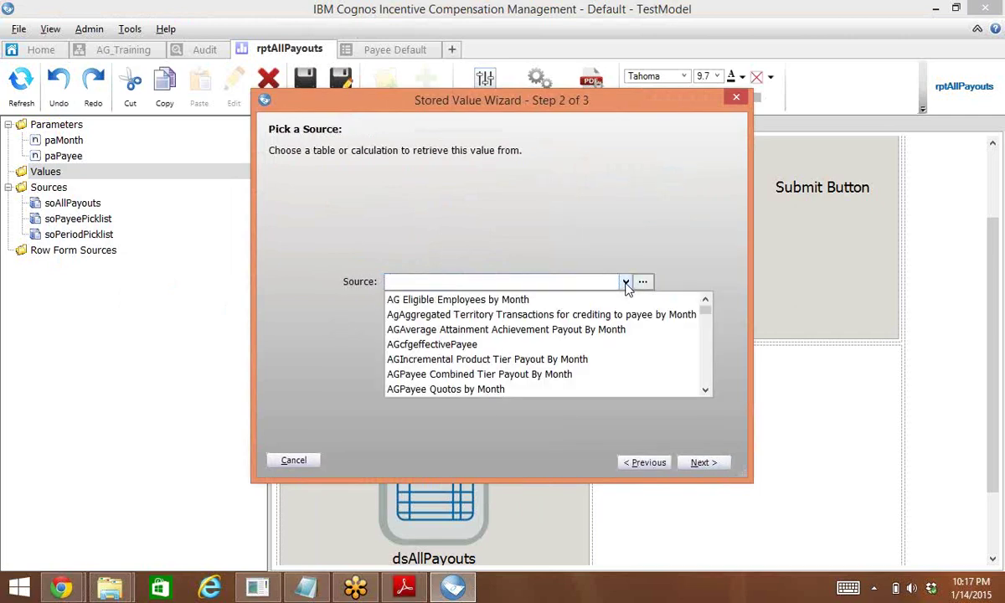
left_click_drag(707, 312, 702, 394)
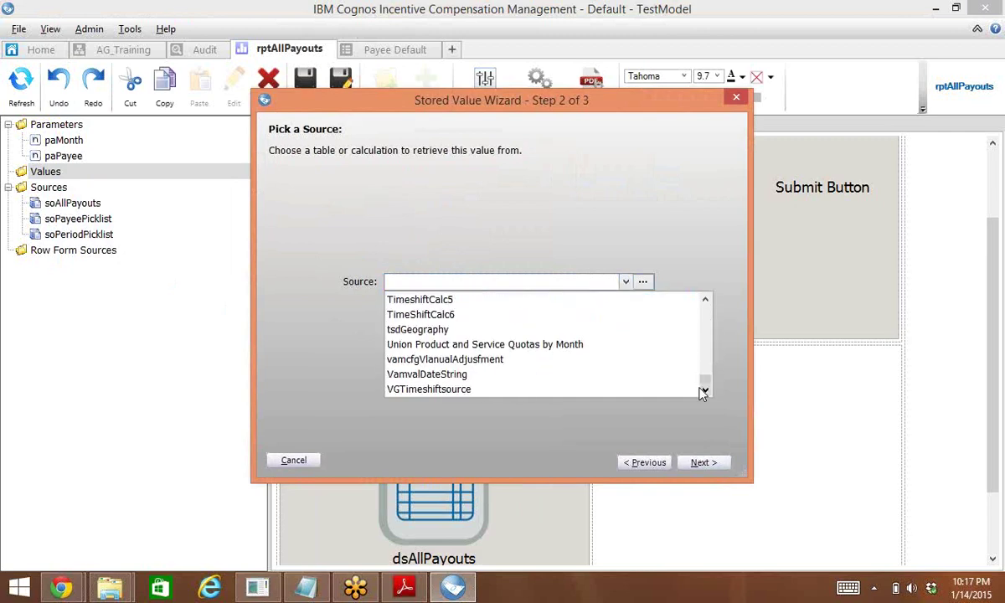
left_click(548, 333)
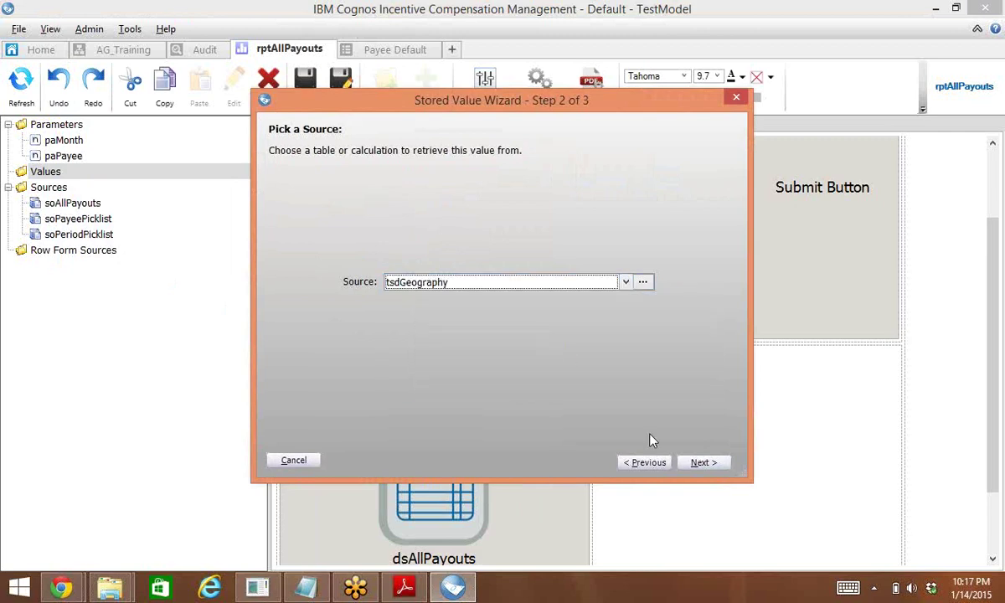
left_click(703, 463)
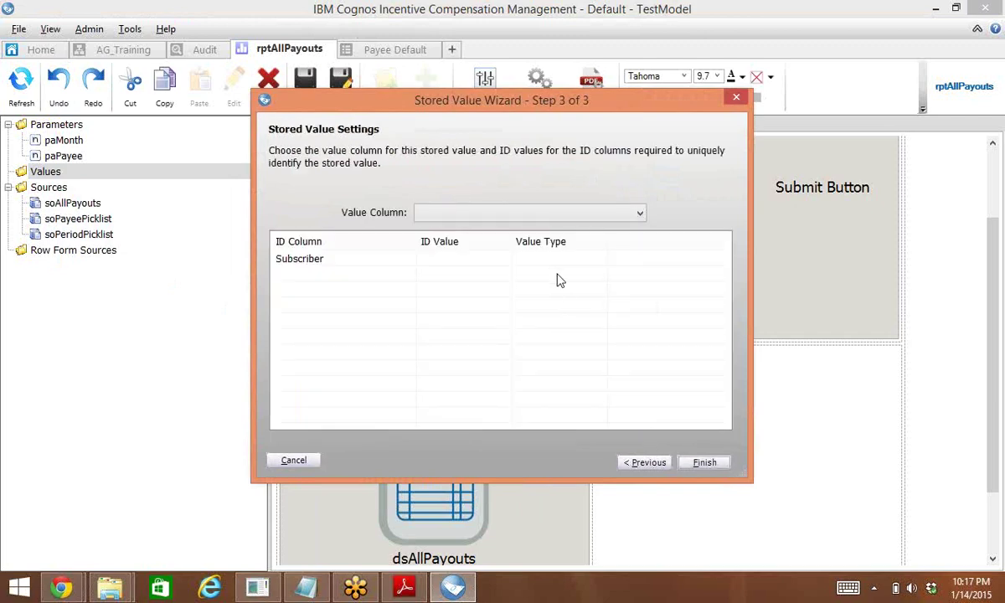
Step: Try Transaction_Date as the value column and browse Subscriber ID value options without applying any
left_click(487, 214)
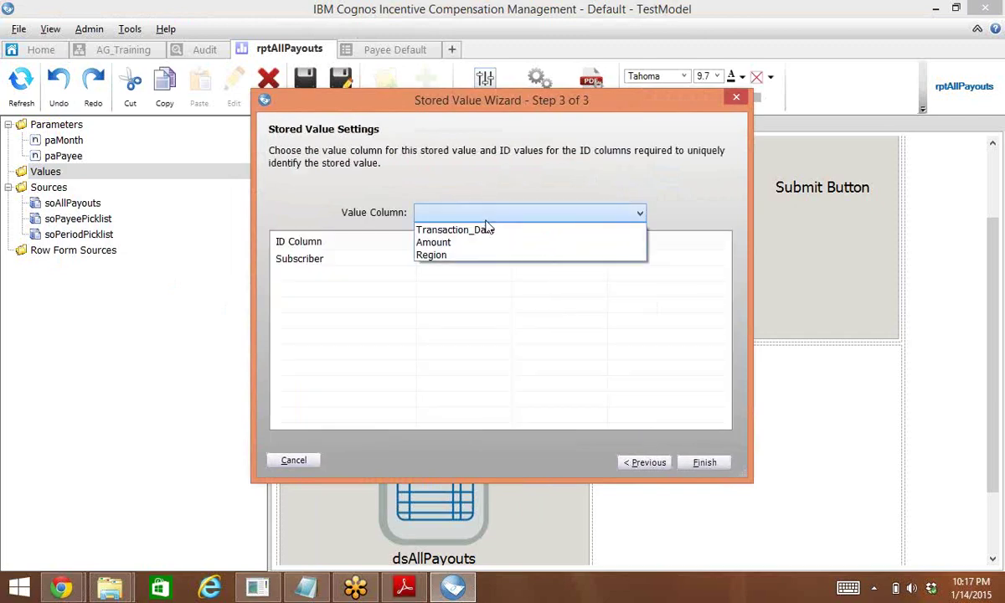
left_click(485, 230)
left_click(463, 261)
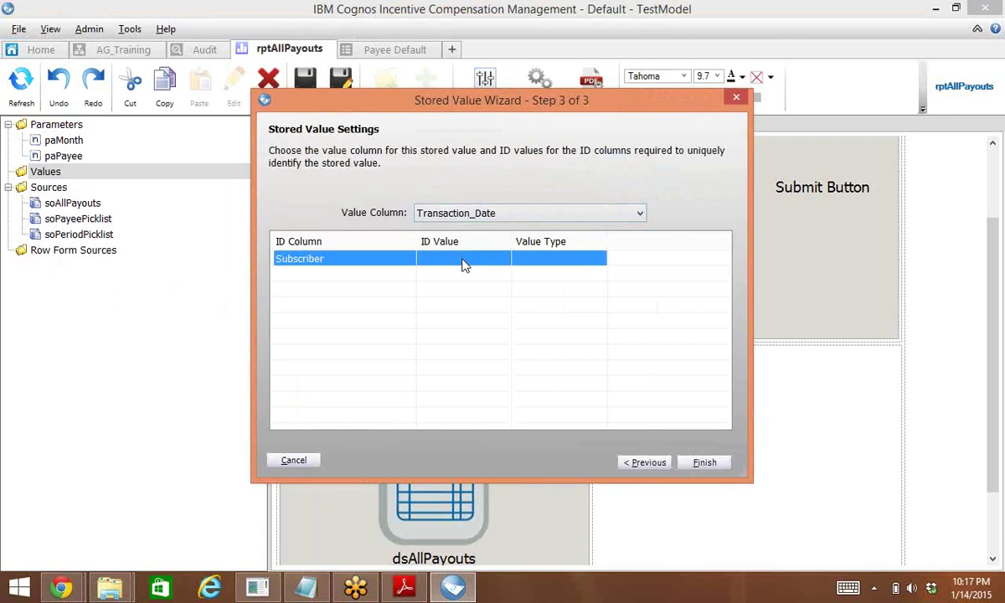
left_click(463, 264)
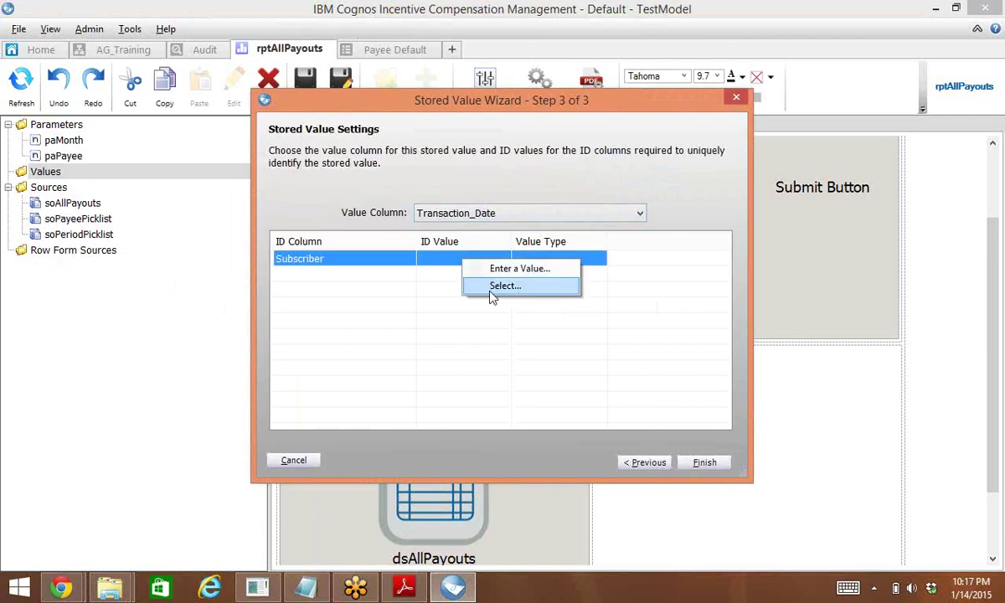
left_click(490, 287)
left_click(591, 284)
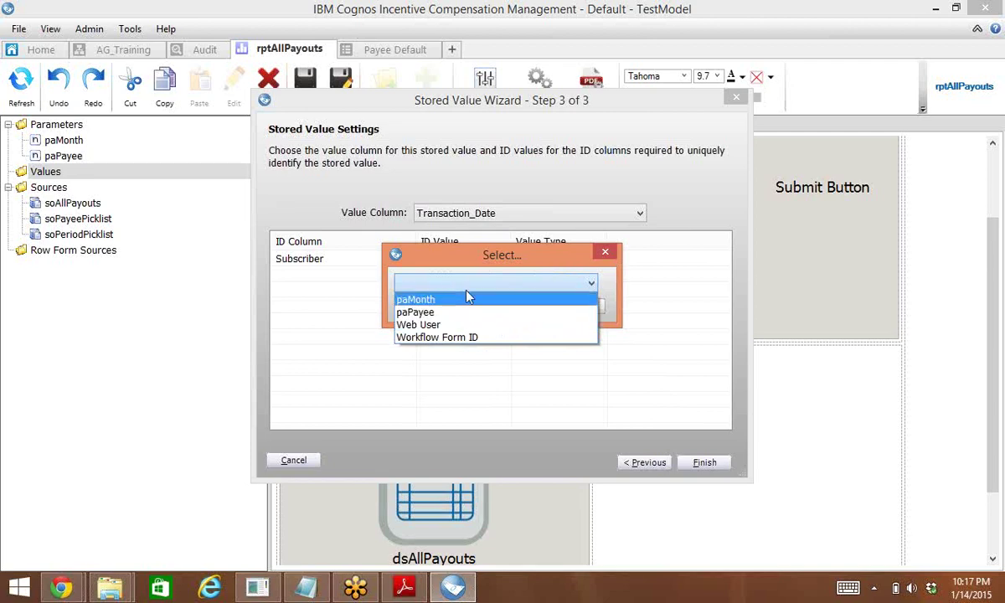
left_click(462, 266)
left_click(576, 308)
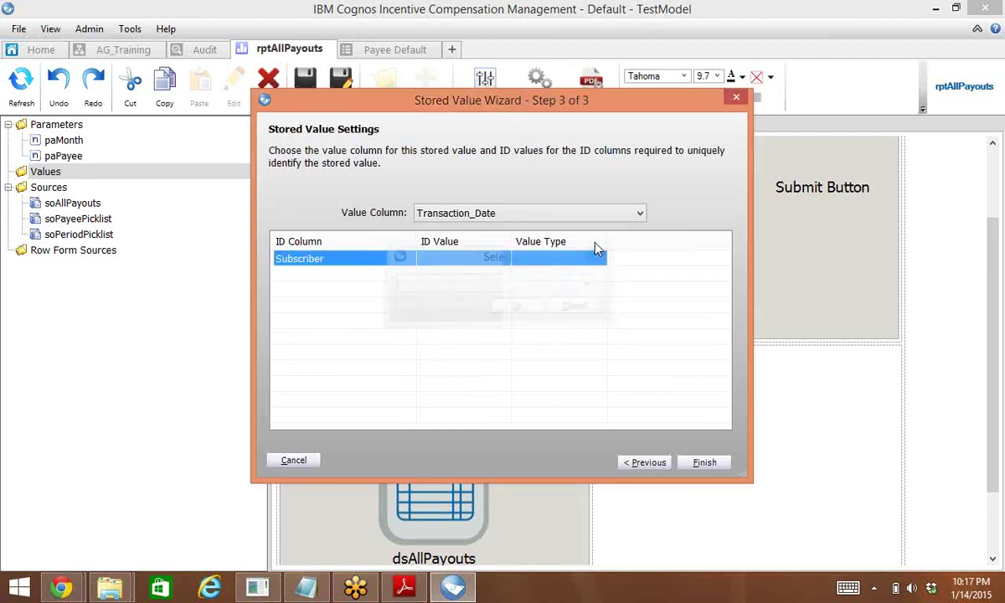
Step: Change the value column to Amount and try selecting Web User for Subscriber ID
left_click(588, 216)
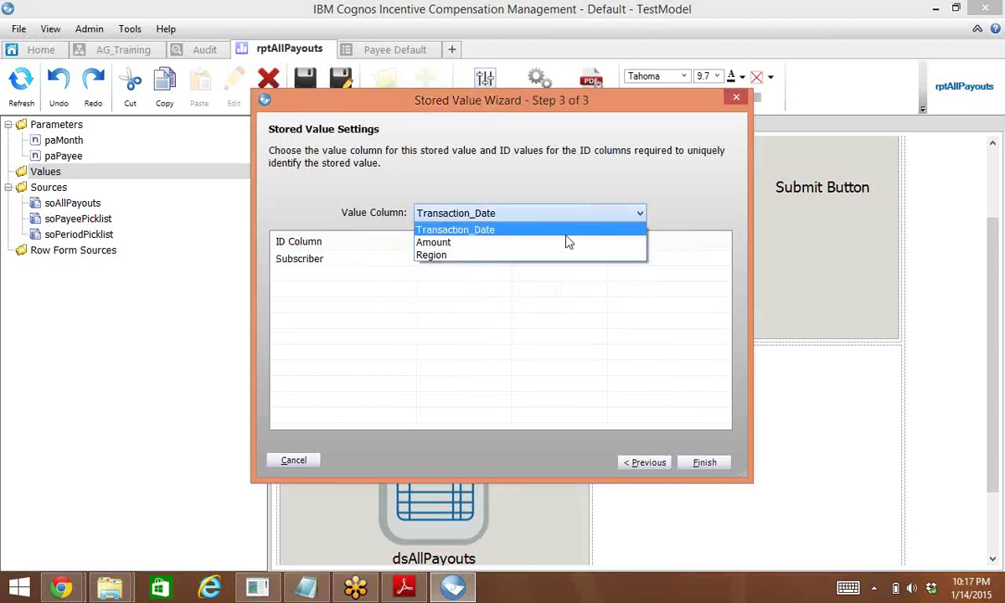
left_click(544, 243)
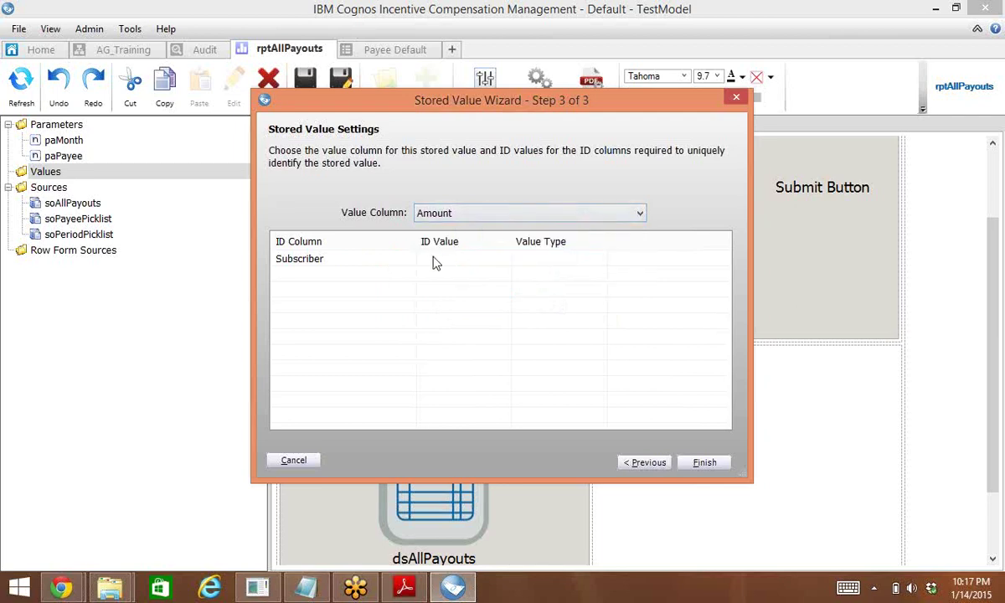
left_click(434, 262)
right_click(434, 262)
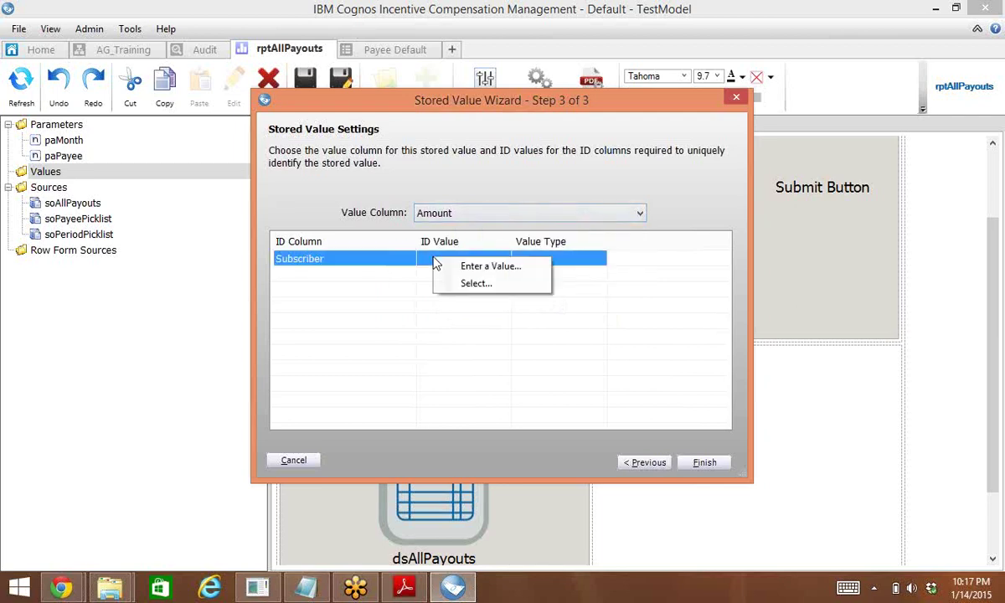
left_click(474, 285)
left_click(592, 285)
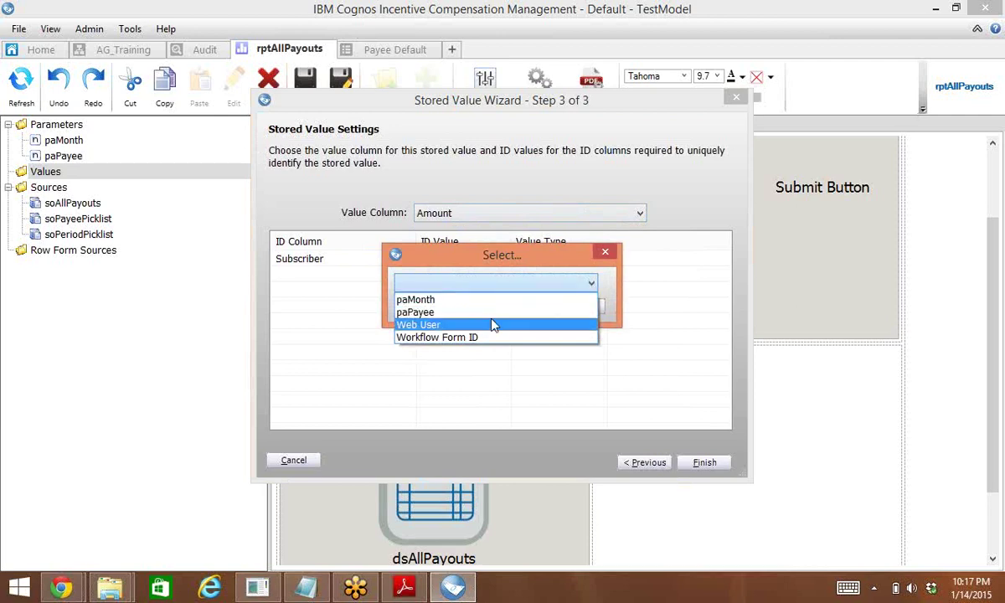
left_click(494, 325)
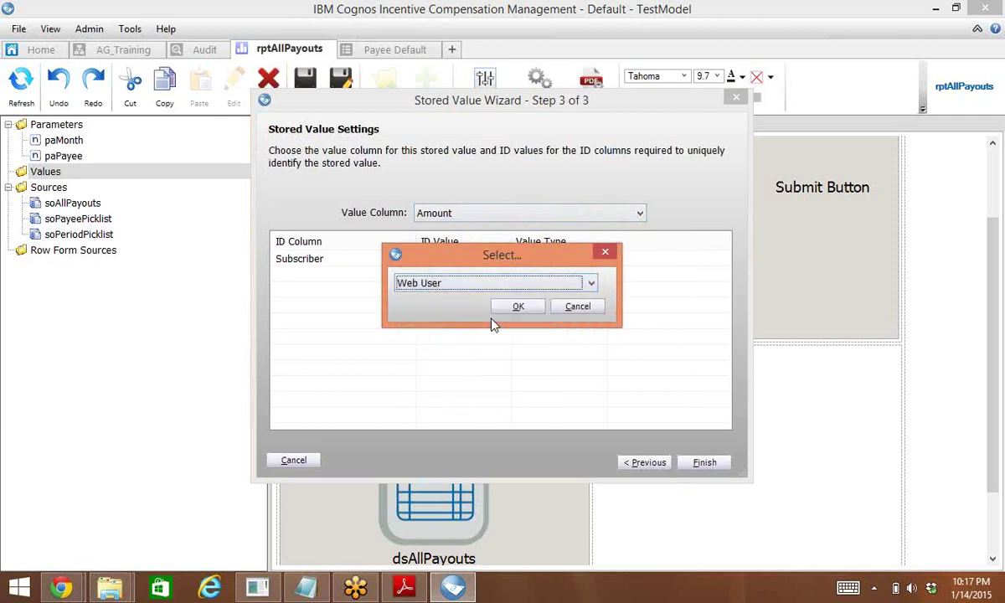
left_click(577, 307)
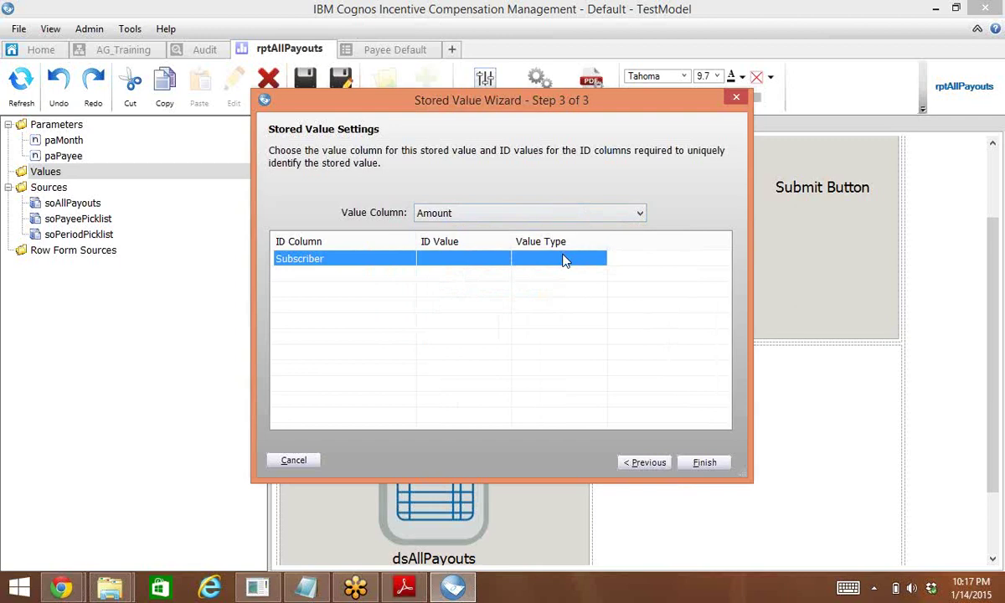
Step: Set Subscriber ID to Web User and finish creating TableDisplay
right_click(446, 264)
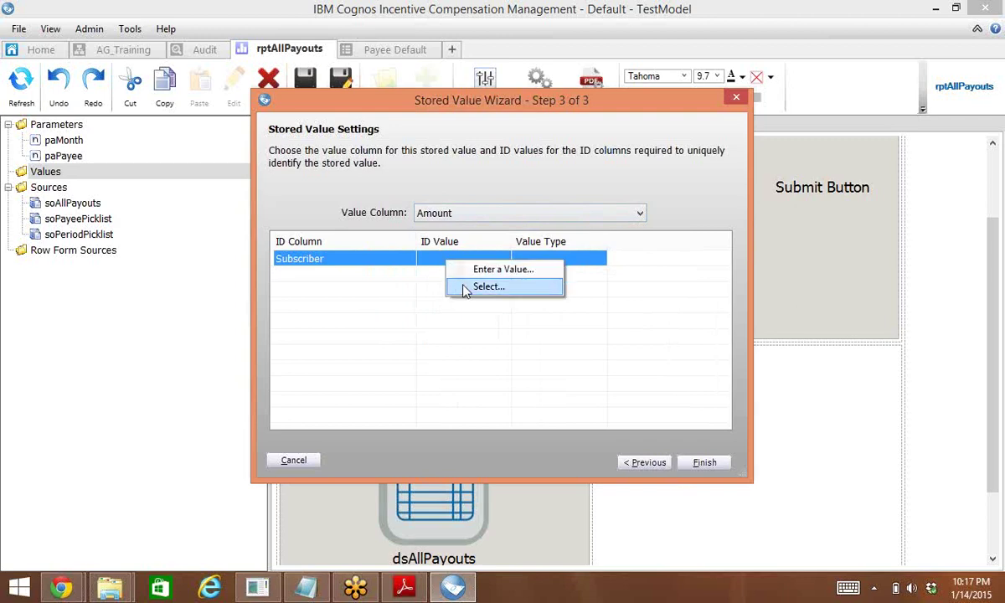
left_click(488, 287)
left_click(538, 285)
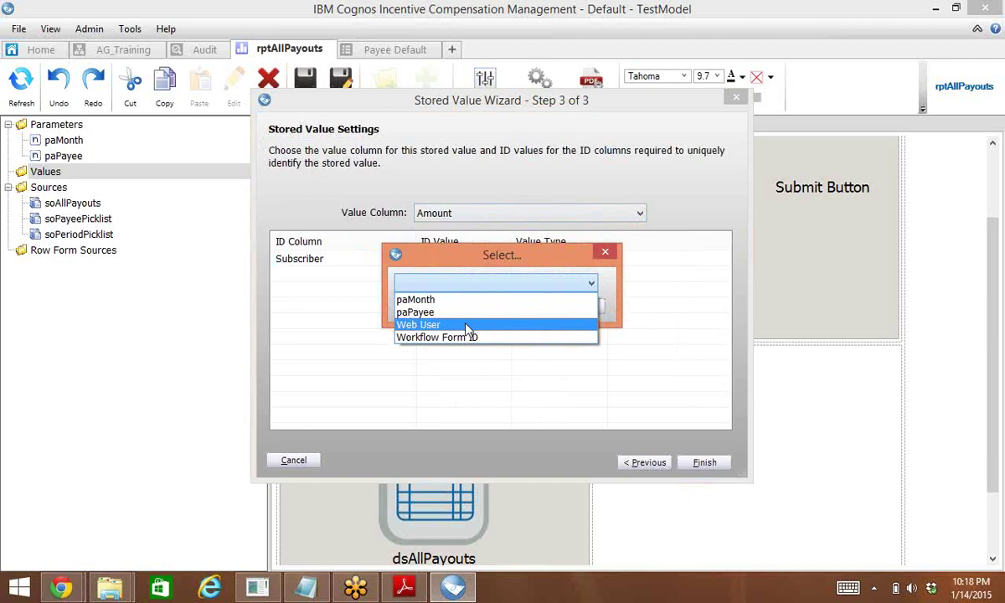
left_click(467, 326)
left_click(519, 311)
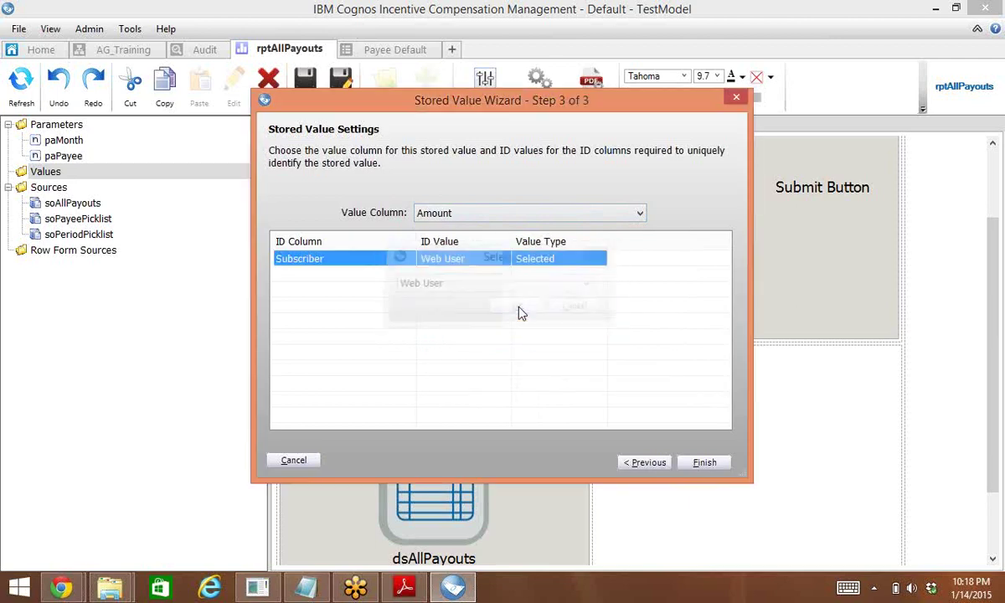
right_click(560, 264)
left_click(579, 285)
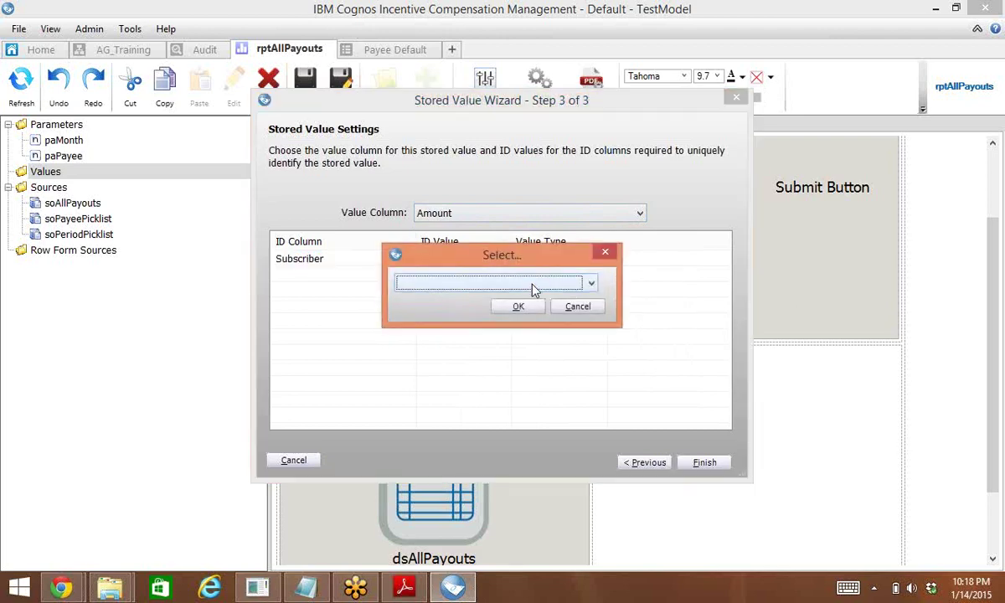
left_click(592, 285)
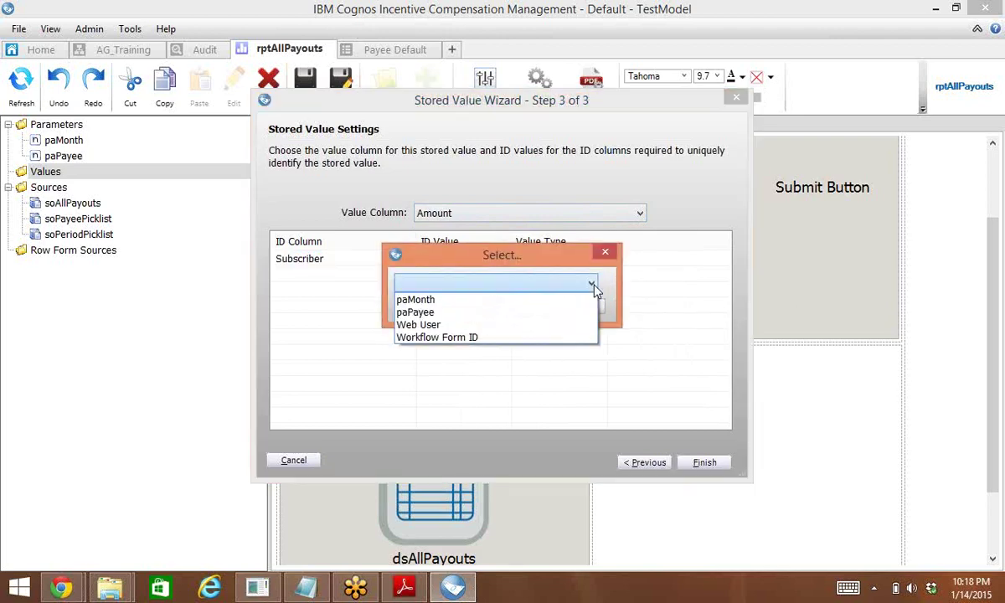
left_click(502, 324)
left_click(524, 307)
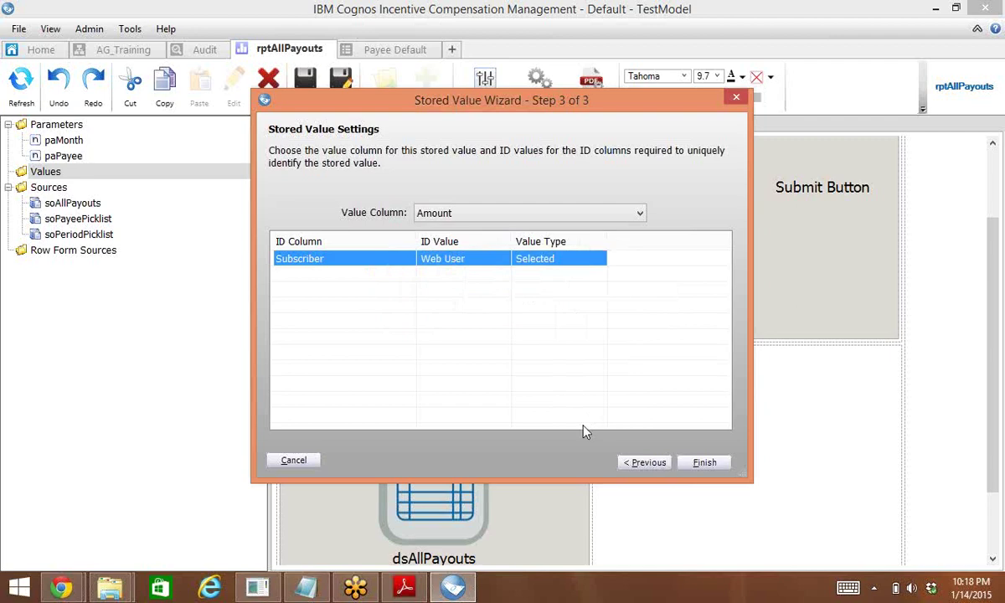
left_click(700, 462)
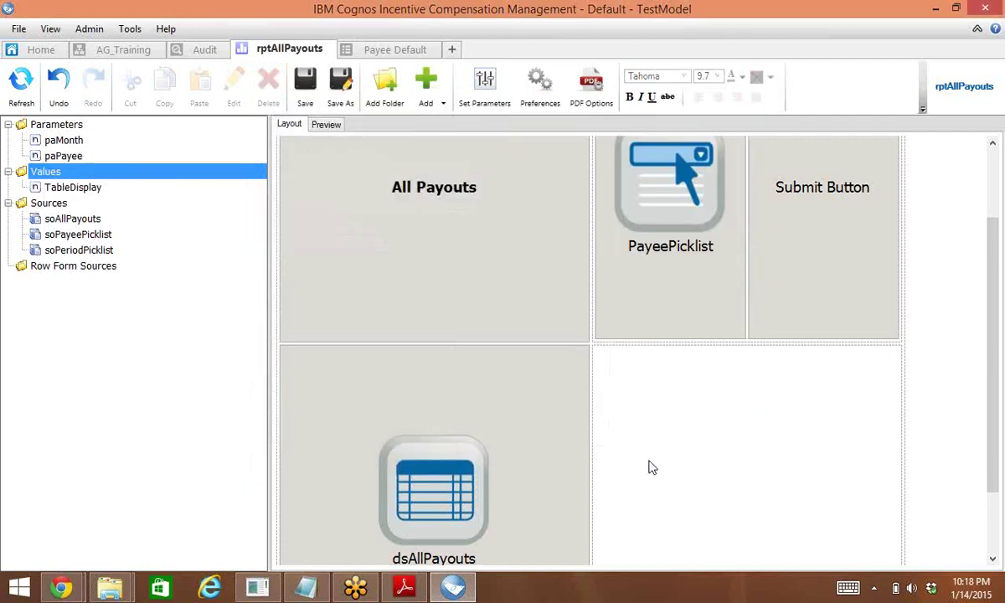
Step: Add a fixed grid to the empty lower-right cell with TableDisplay in its first cell
right_click(674, 473)
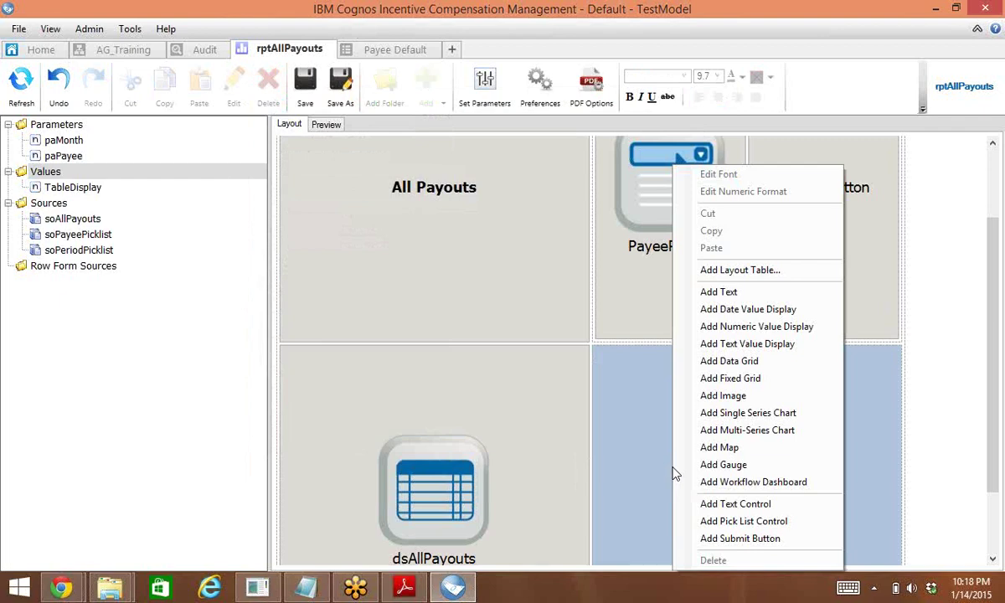
left_click(733, 382)
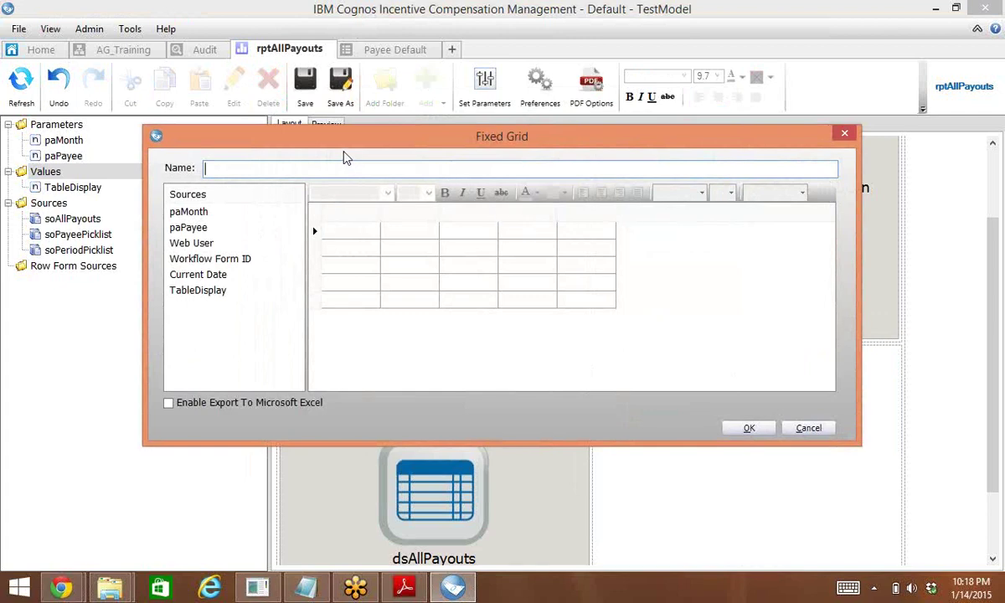
left_click(206, 290)
left_click_drag(205, 289, 359, 241)
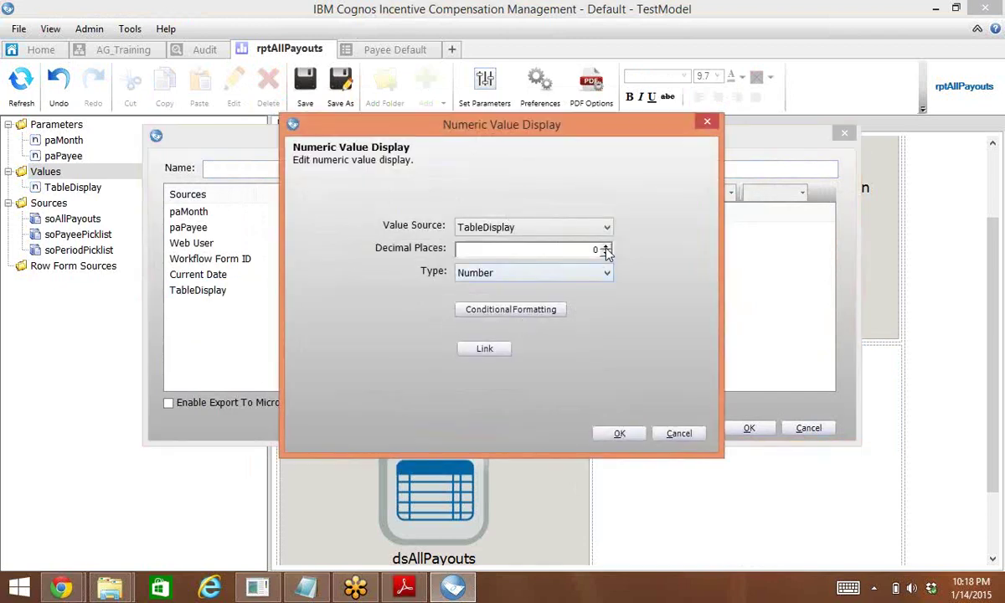
left_click(617, 434)
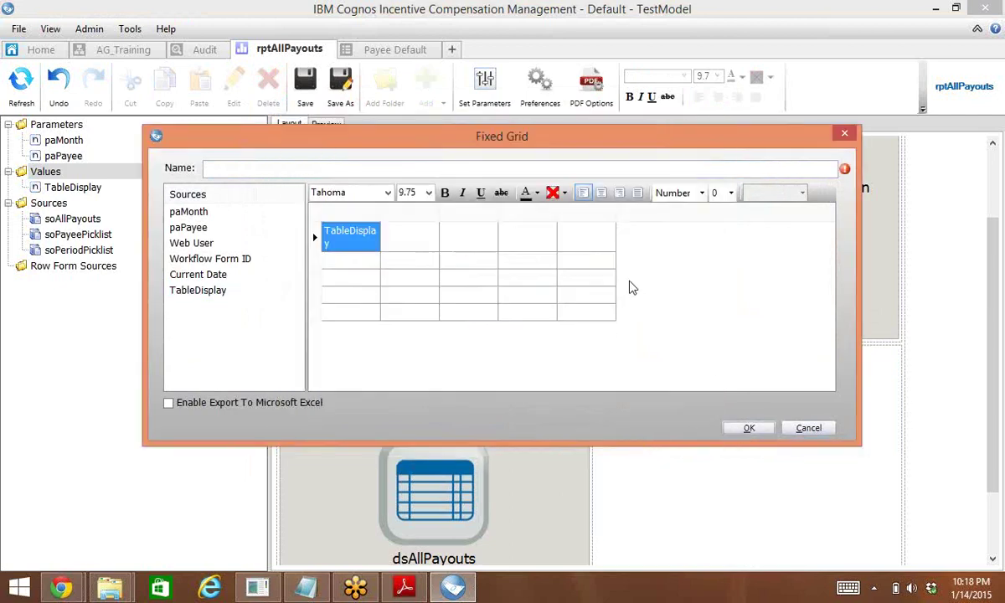
Step: Name the fixed grid 'tabledisplay', confirm it, and save rptAllPayouts
left_click(653, 170)
type("tabledisplay")
left_click(738, 427)
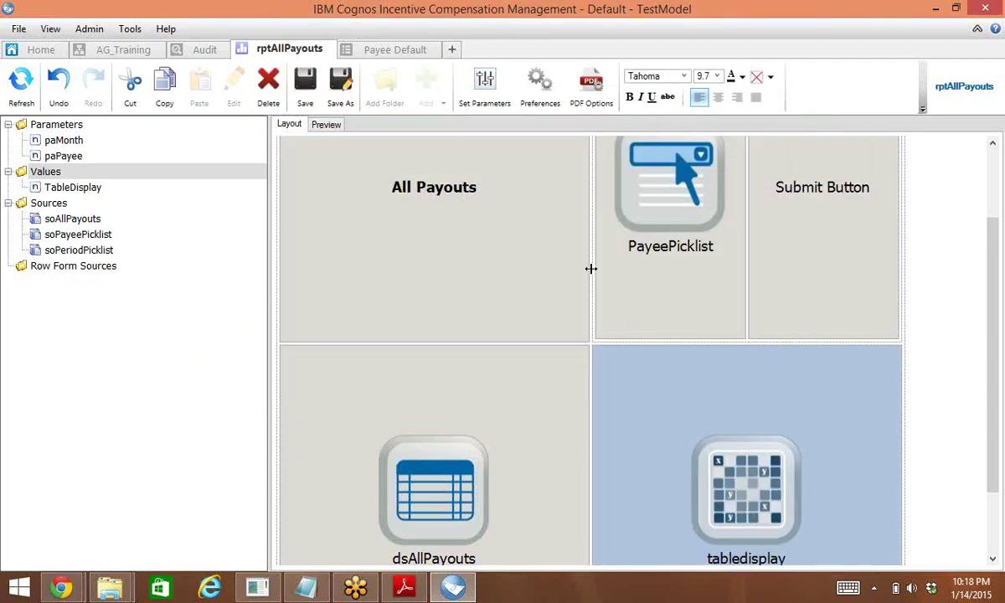
left_click(306, 94)
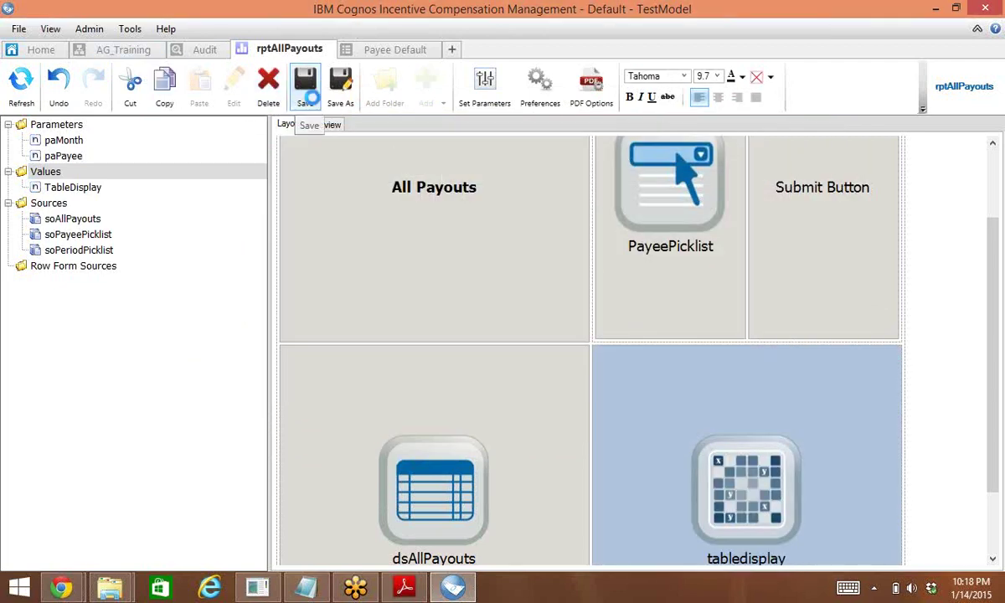
left_click(632, 330)
key("alt+Tab")
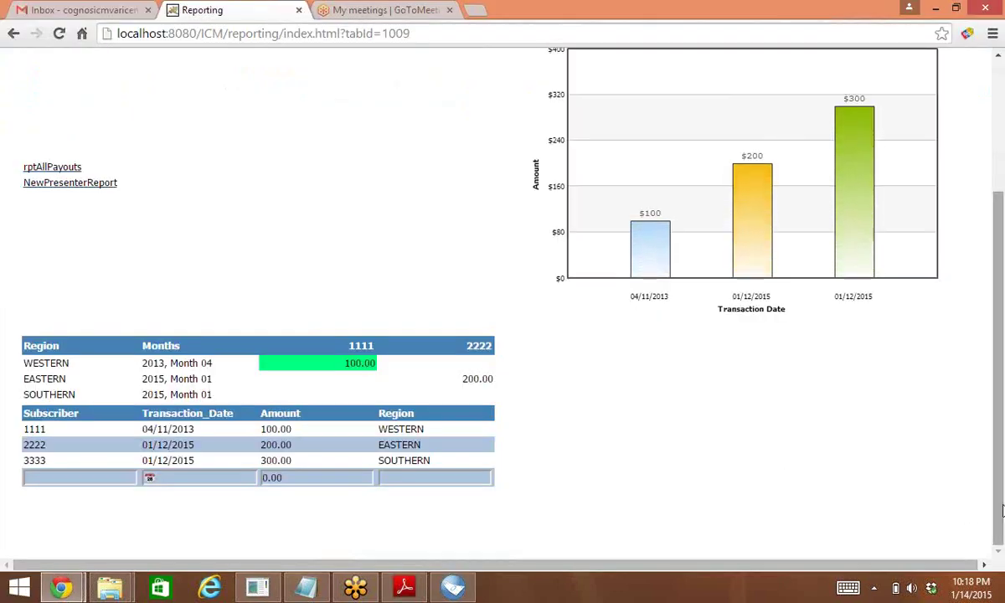
left_click_drag(1000, 525, 993, 572)
key("alt+Tab")
left_click_drag(740, 523, 327, 306)
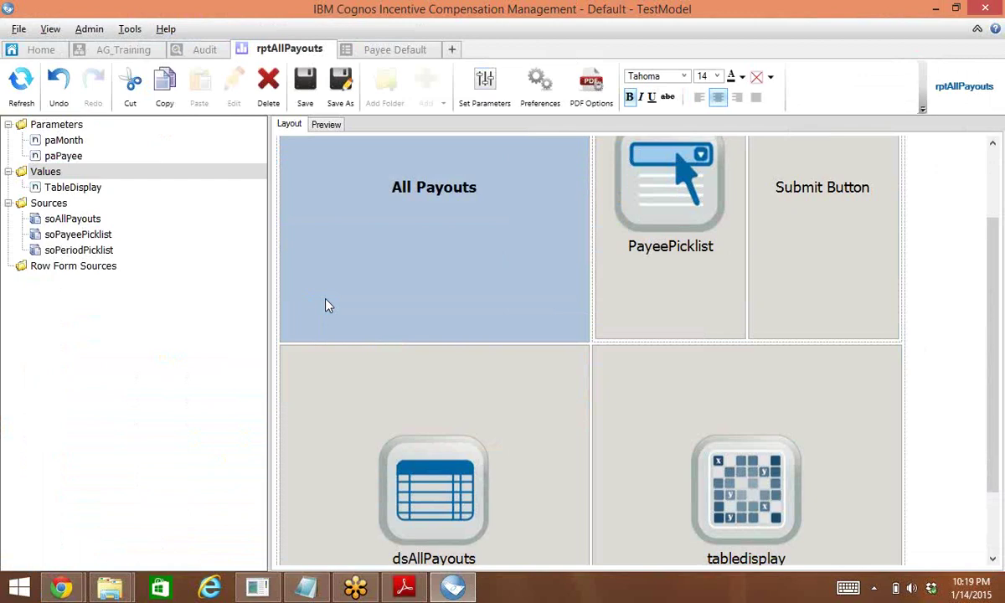
Step: Open the TableDisplay stored value for editing, then cancel without changes
double_click(105, 191)
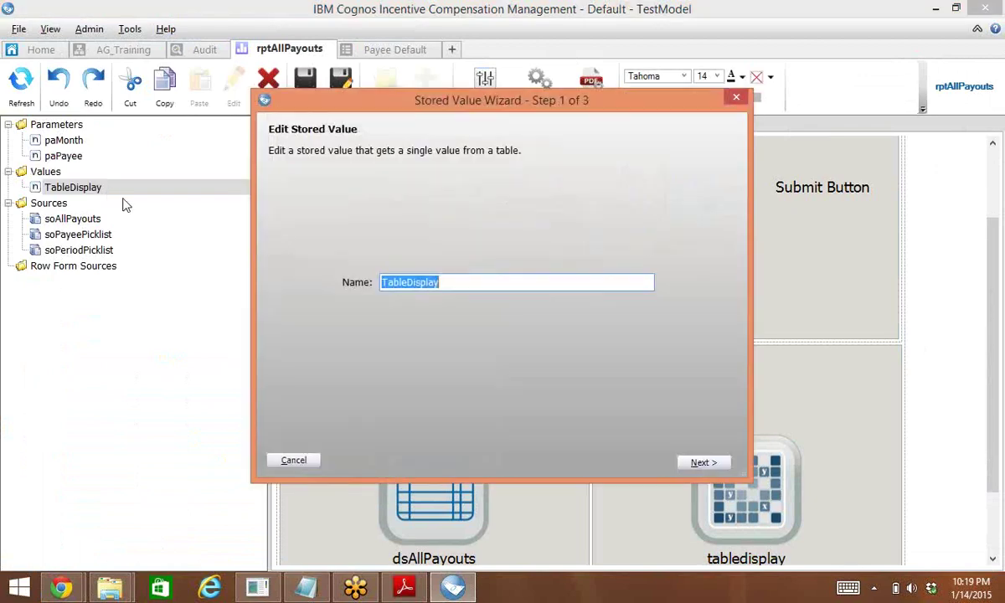
left_click(702, 465)
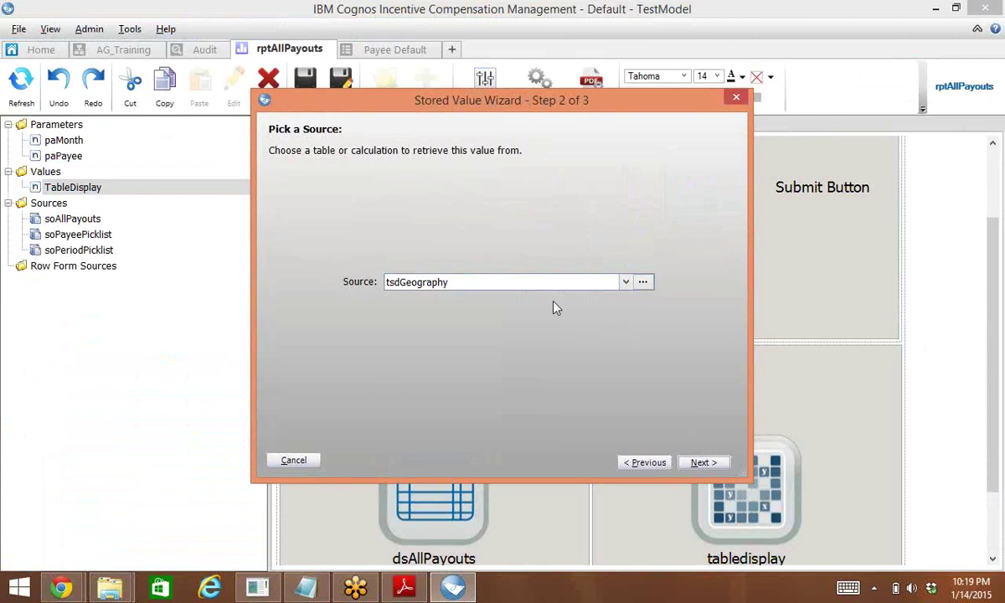
left_click(292, 462)
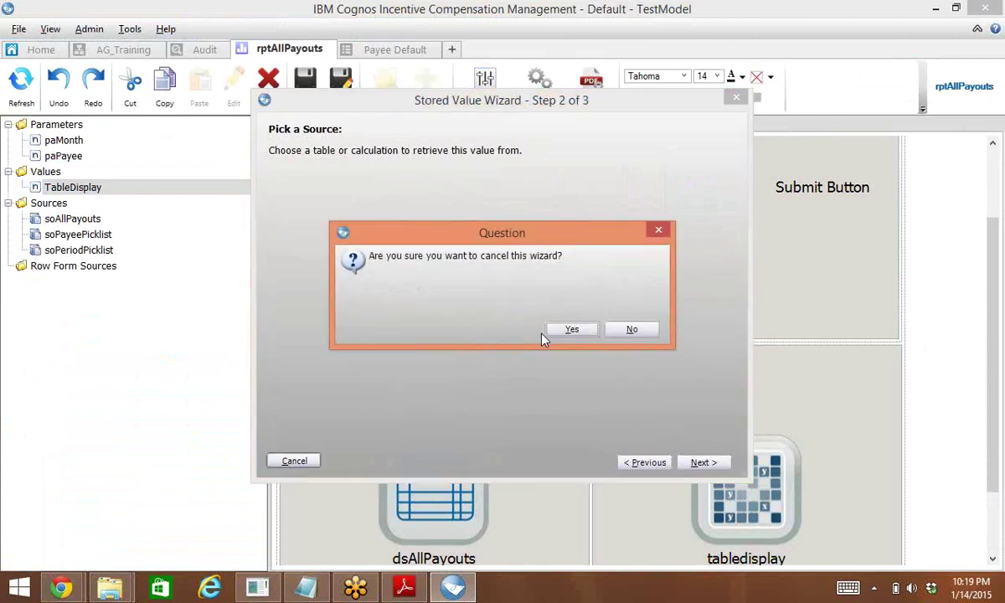
left_click(568, 331)
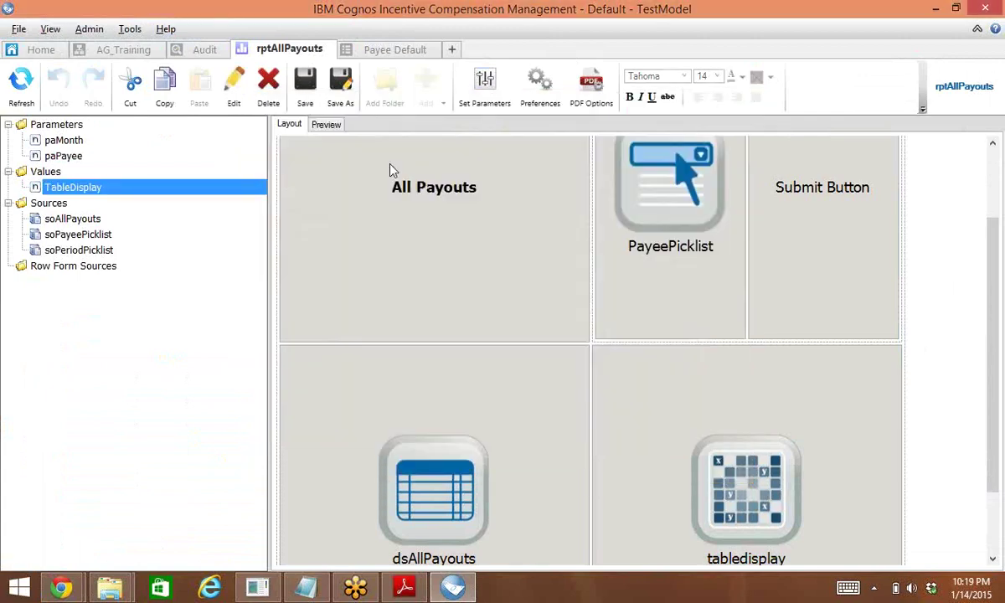
Step: Find tsdGeography in the AG_Training diagram and view its table data
left_click(134, 50)
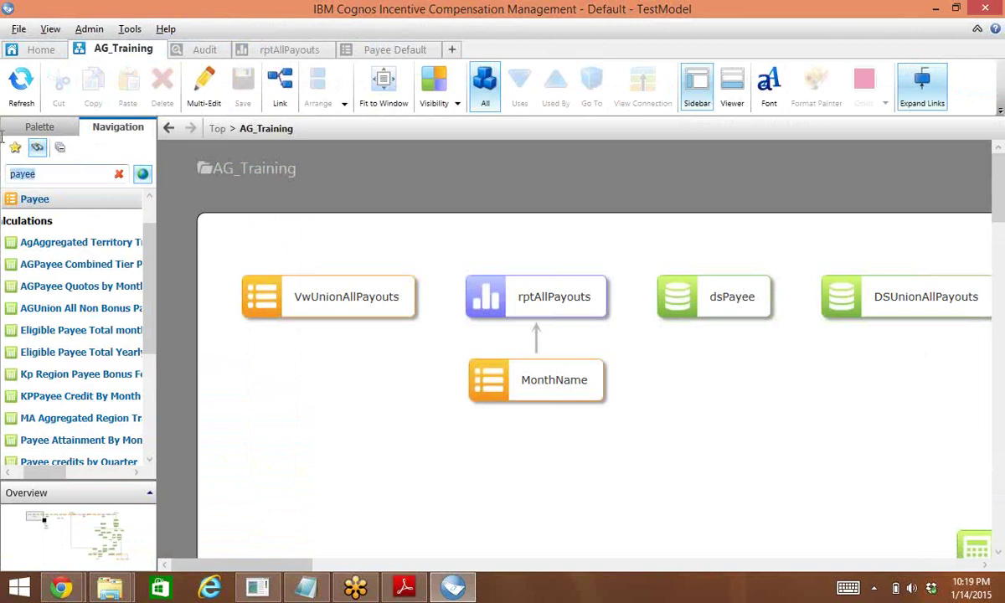
type("tsdgeogr")
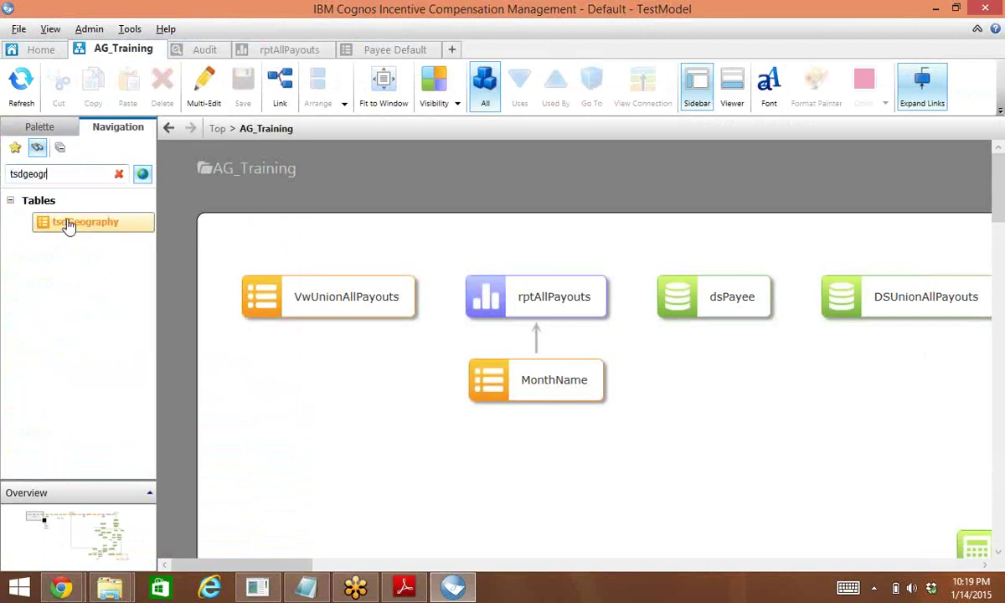
left_click(71, 227)
right_click(71, 225)
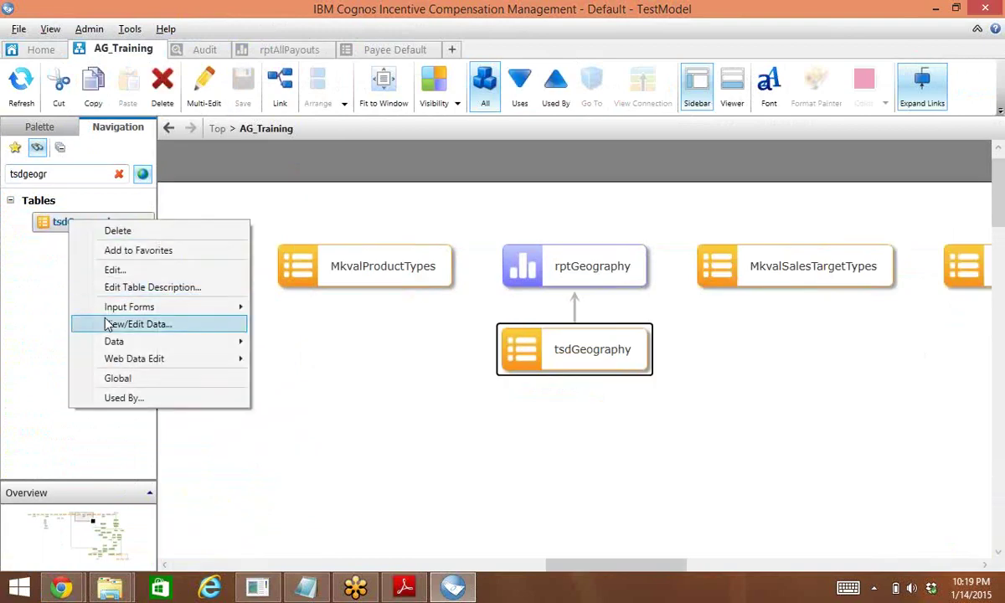
left_click(107, 325)
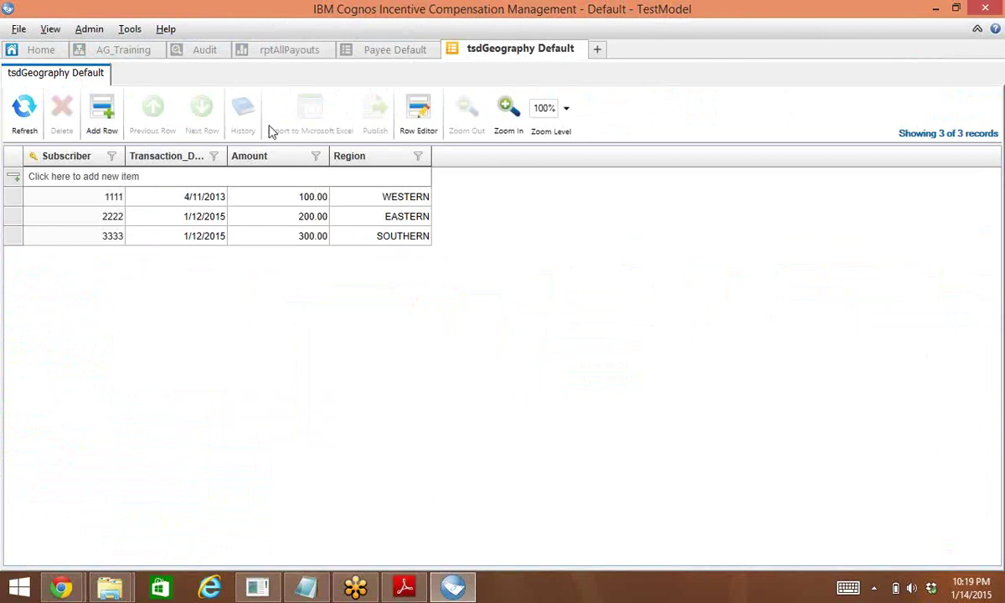
Step: Reopen TableDisplay in rptAllPayouts and step through the wizard to its Subscriber ID settings
left_click(281, 50)
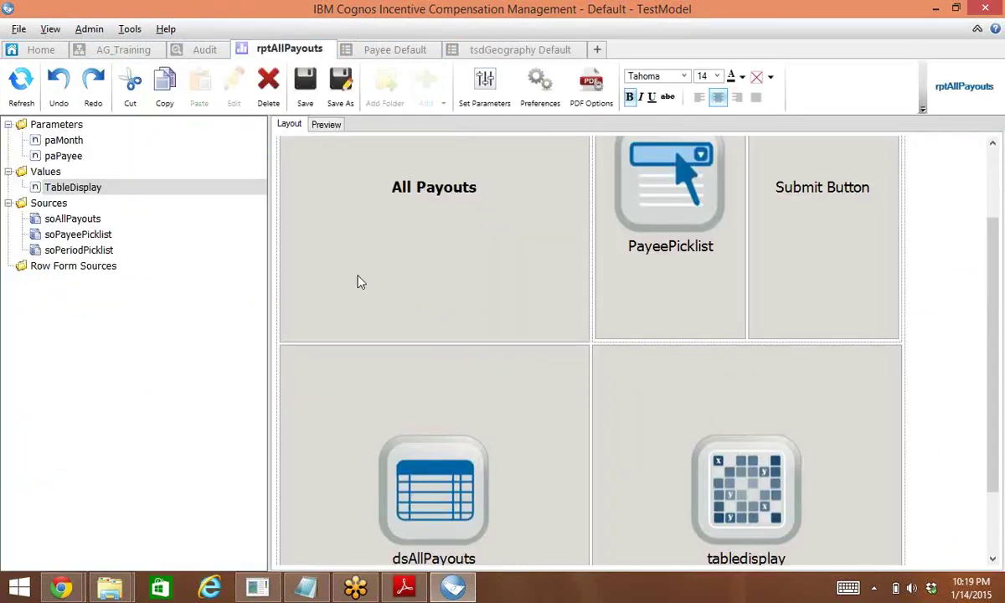
double_click(121, 188)
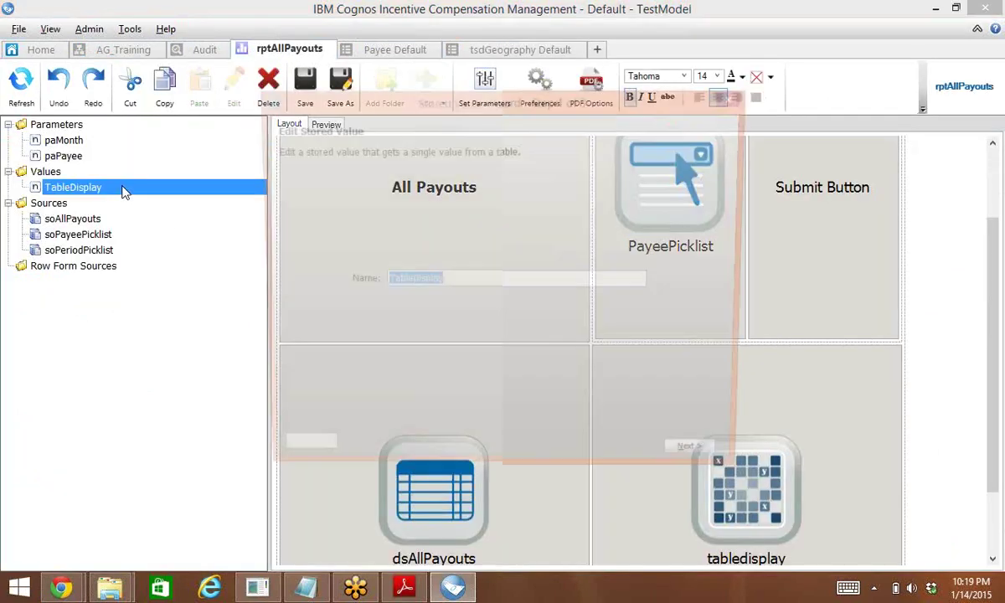
left_click(702, 463)
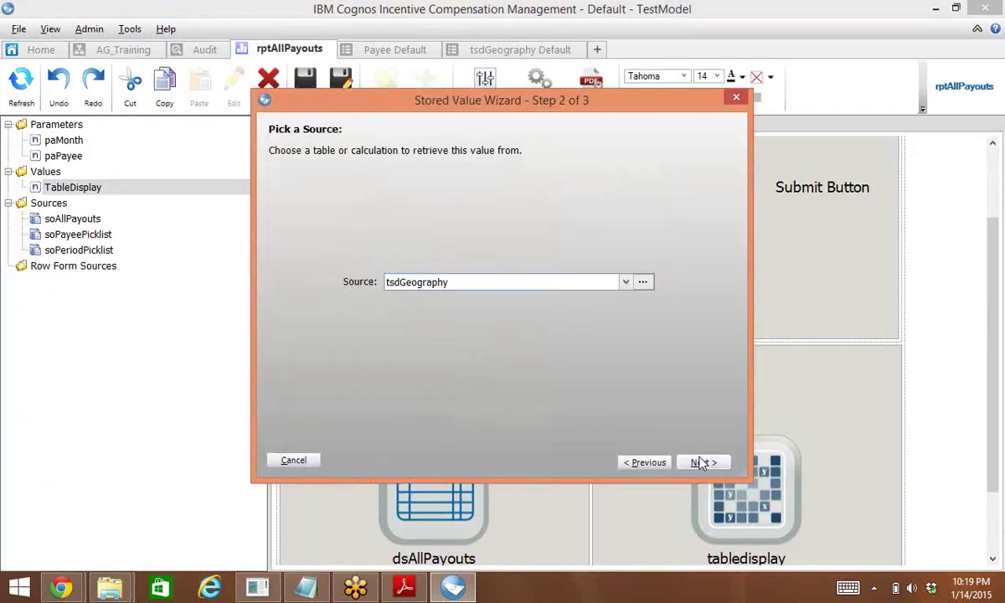
left_click(701, 463)
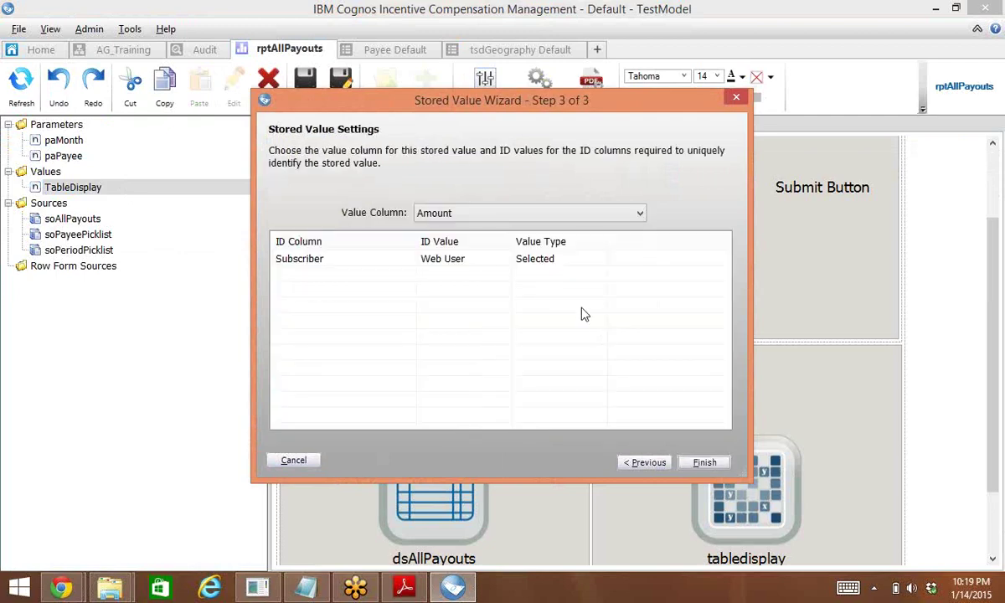
left_click(448, 265)
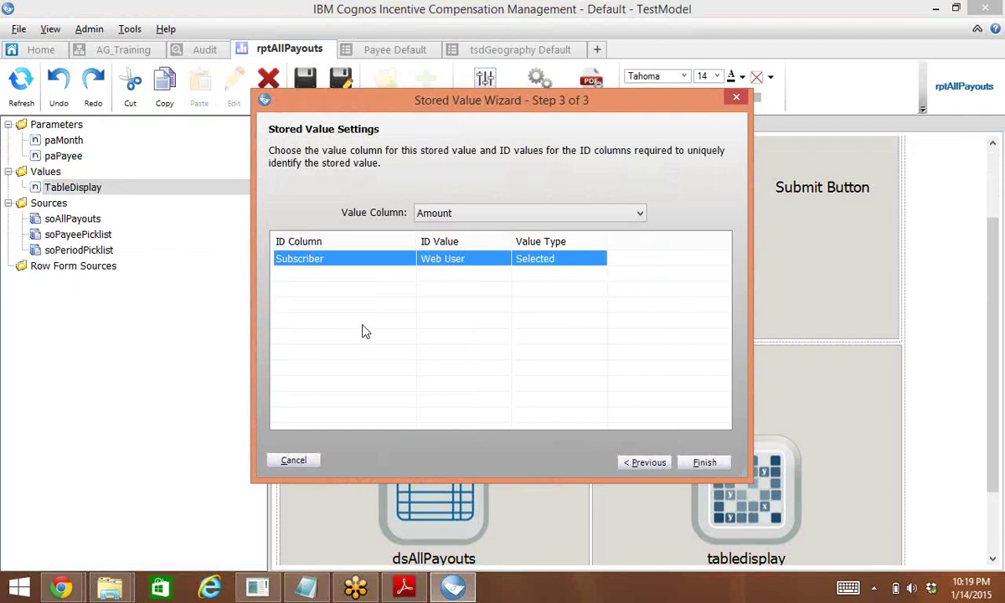
left_click(76, 576)
Step: Scroll the Chrome Geography Report page to the top, then return to the Cognos Stored Value Wizard
left_click(90, 506)
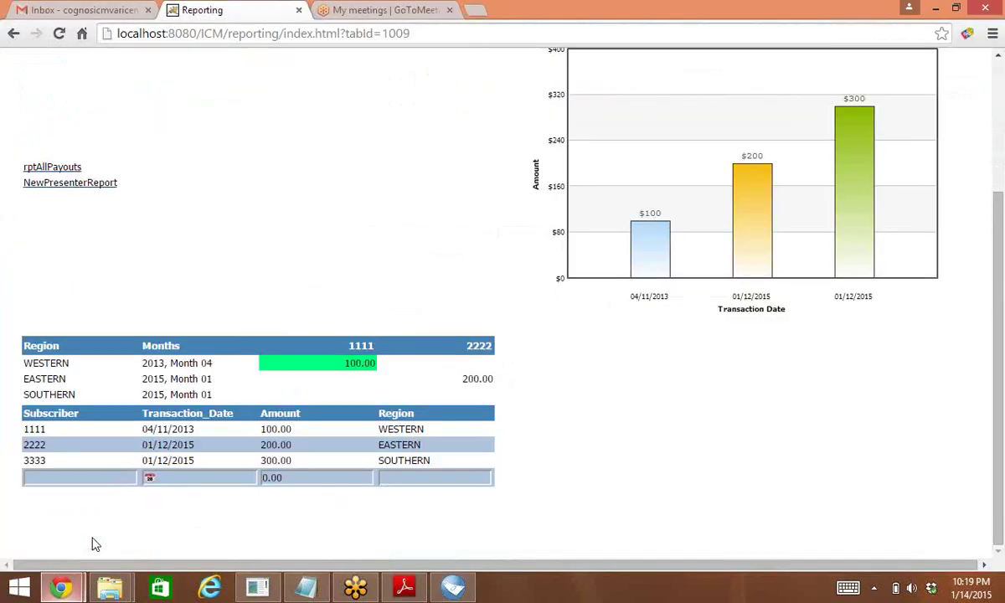
scroll(998, 84, "up", 3)
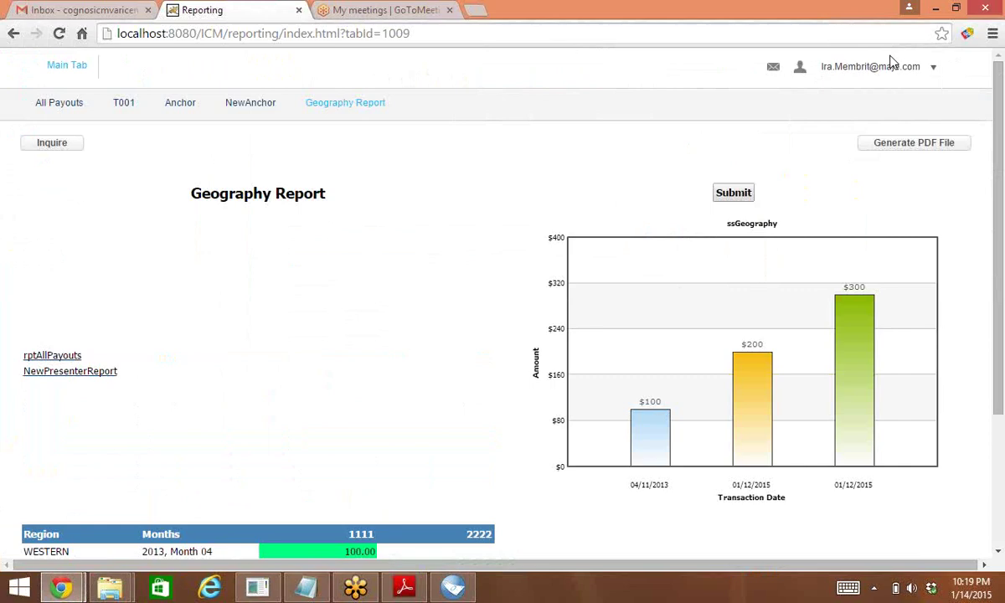
key("alt+Tab")
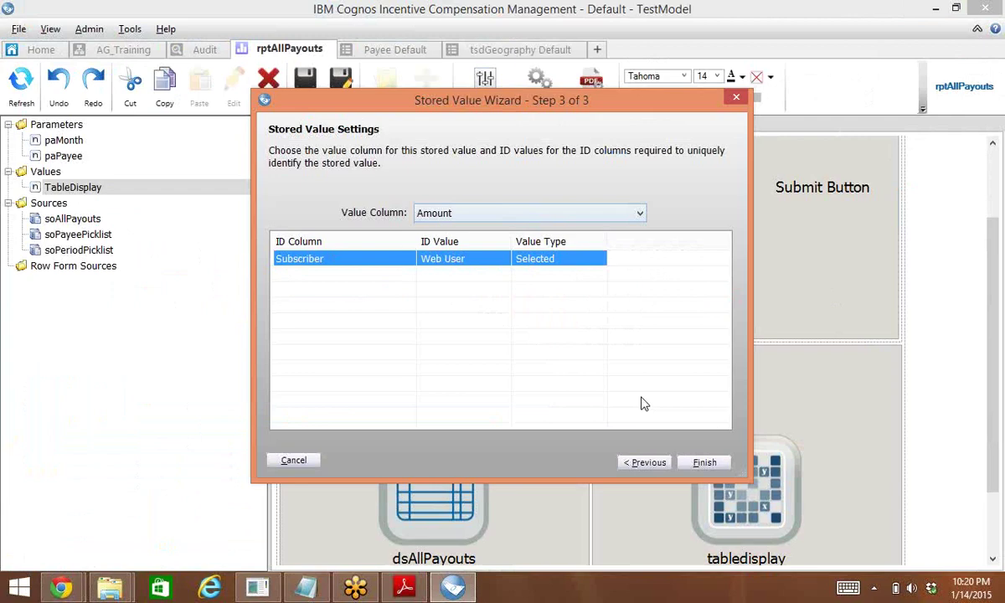
Step: Cancel the TableDisplay edit, recheck the tsdGeography data, and return to rptAllPayouts
left_click(306, 462)
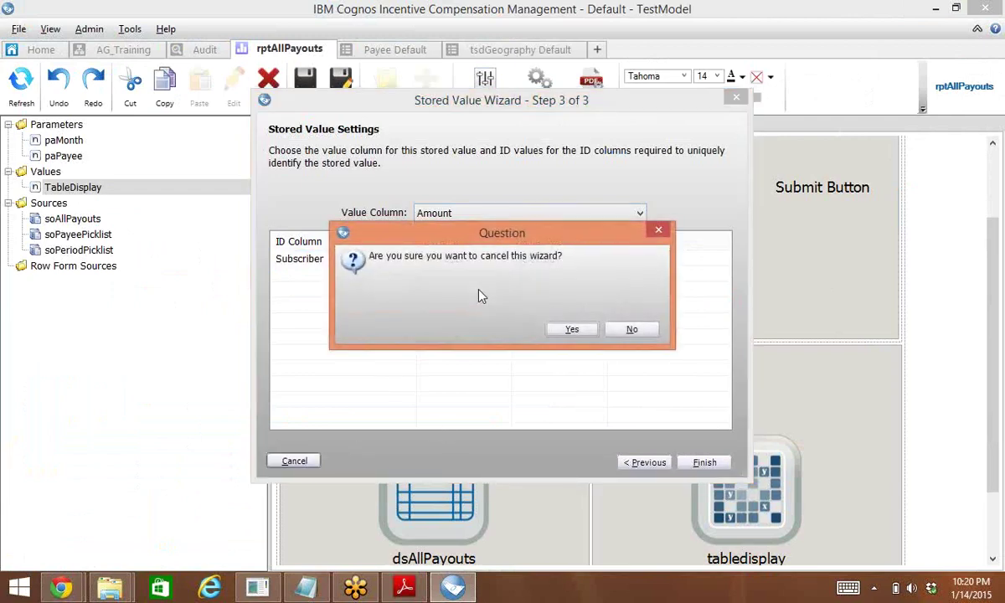
left_click(559, 331)
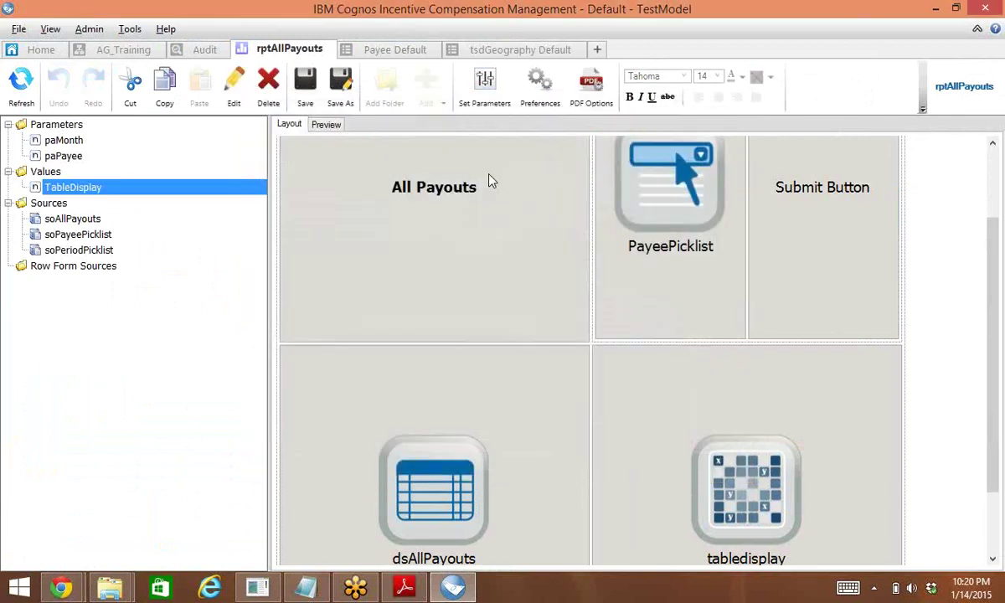
left_click(491, 51)
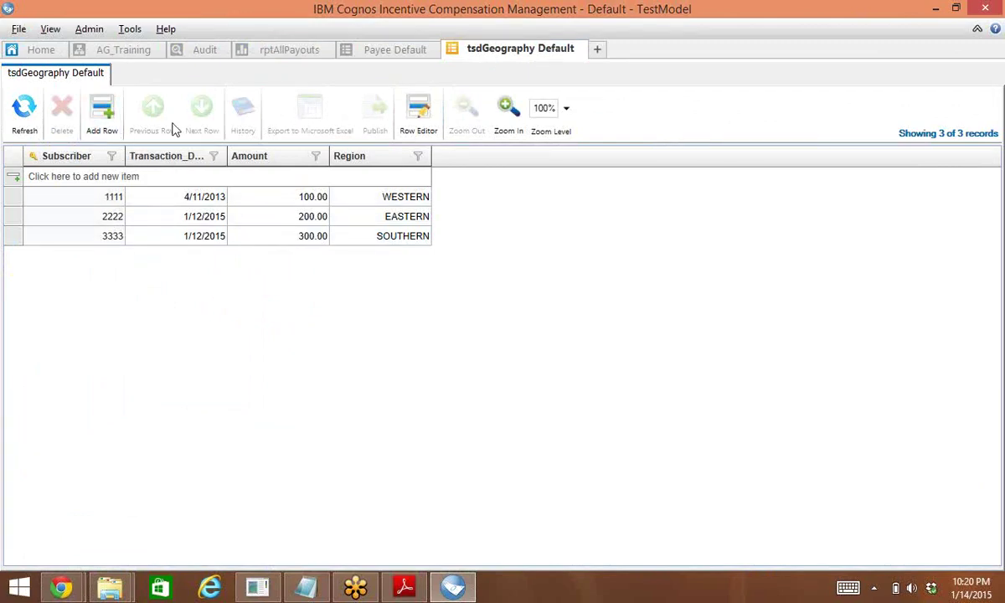
left_click(275, 51)
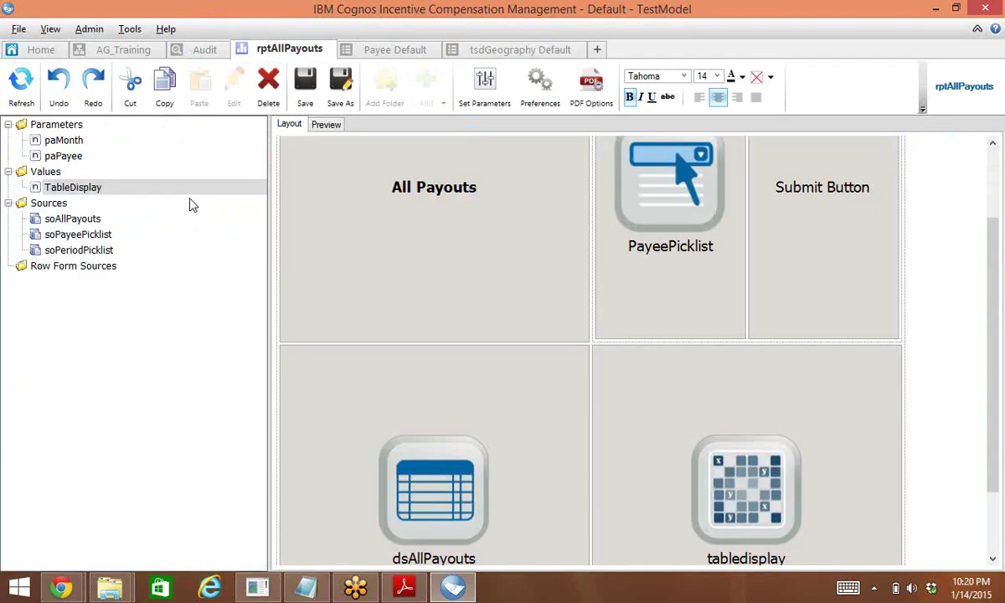
Step: Reopen TableDisplay and change its source to the Payee table
double_click(105, 189)
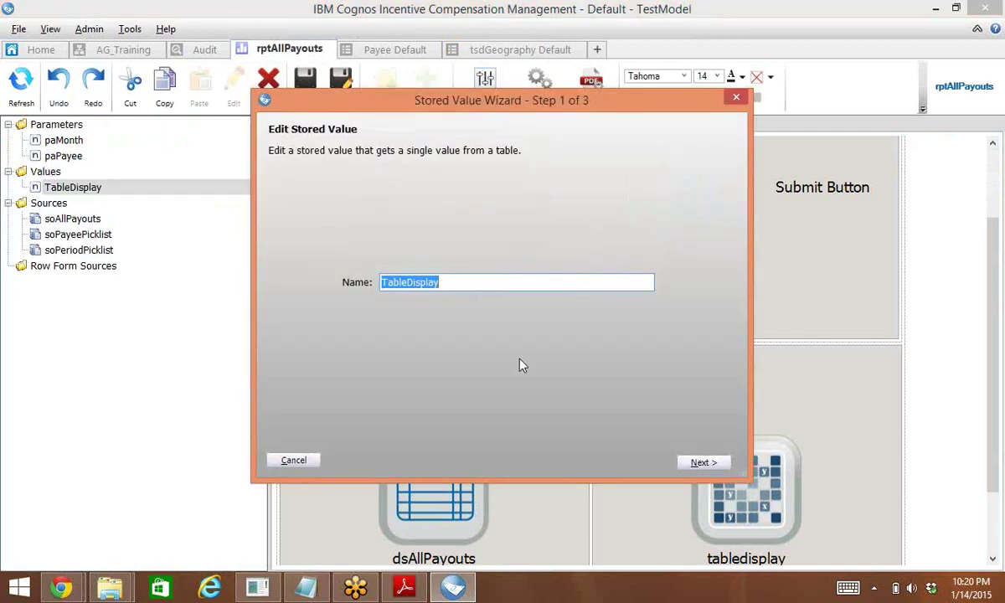
left_click(702, 462)
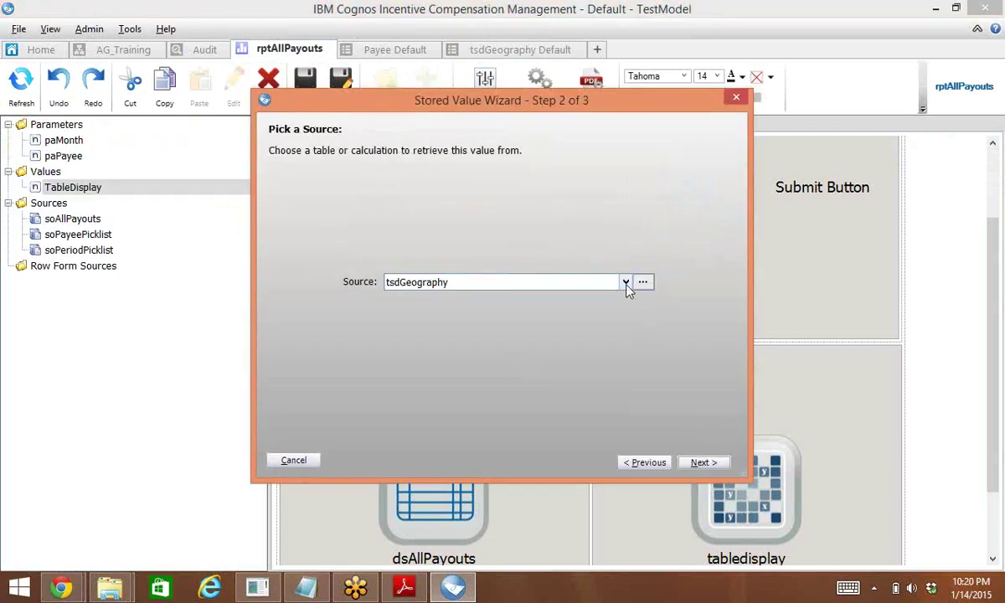
left_click(625, 283)
key("p")
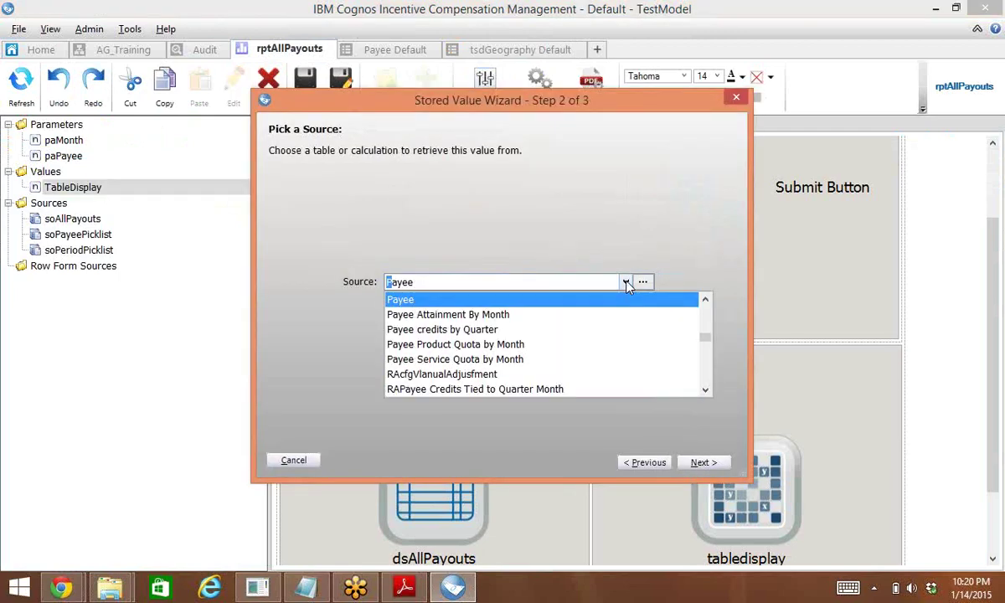
key("Return")
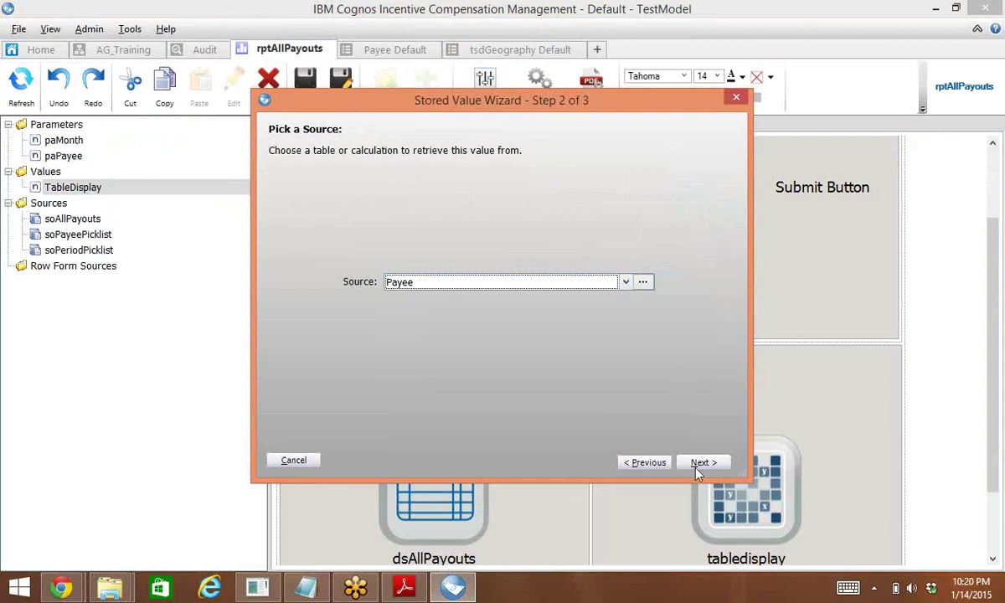
left_click(700, 464)
Step: Set the value column to Name and PayeeID to Web User, then finish
left_click(539, 216)
left_click(539, 216)
left_click(539, 216)
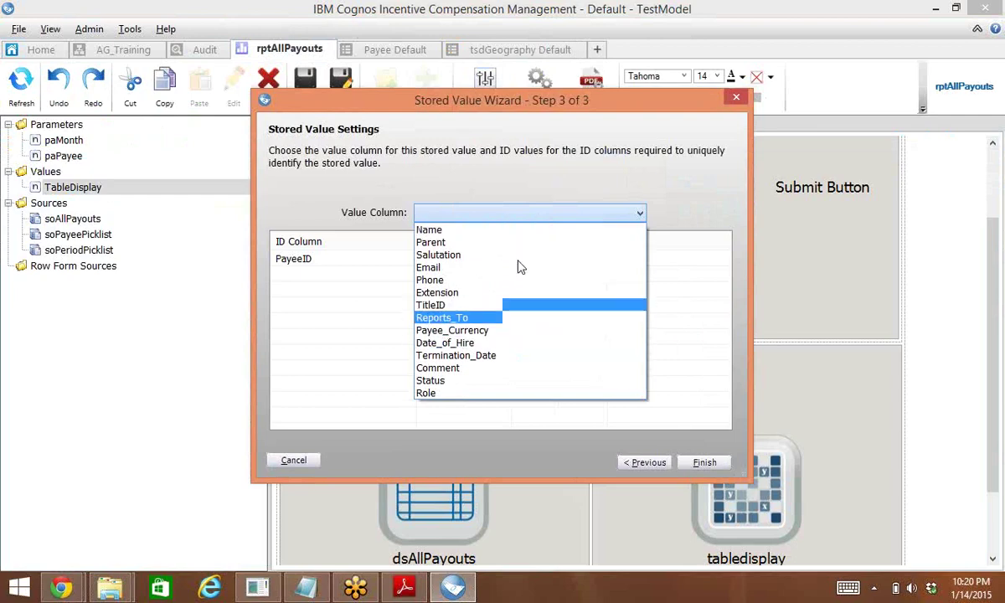
left_click(509, 230)
right_click(460, 261)
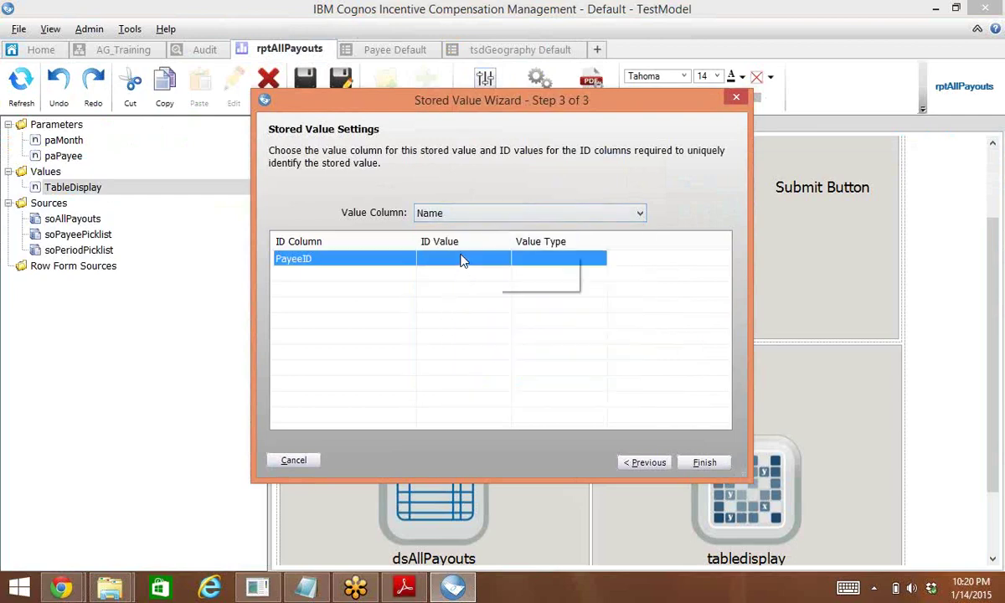
left_click(484, 283)
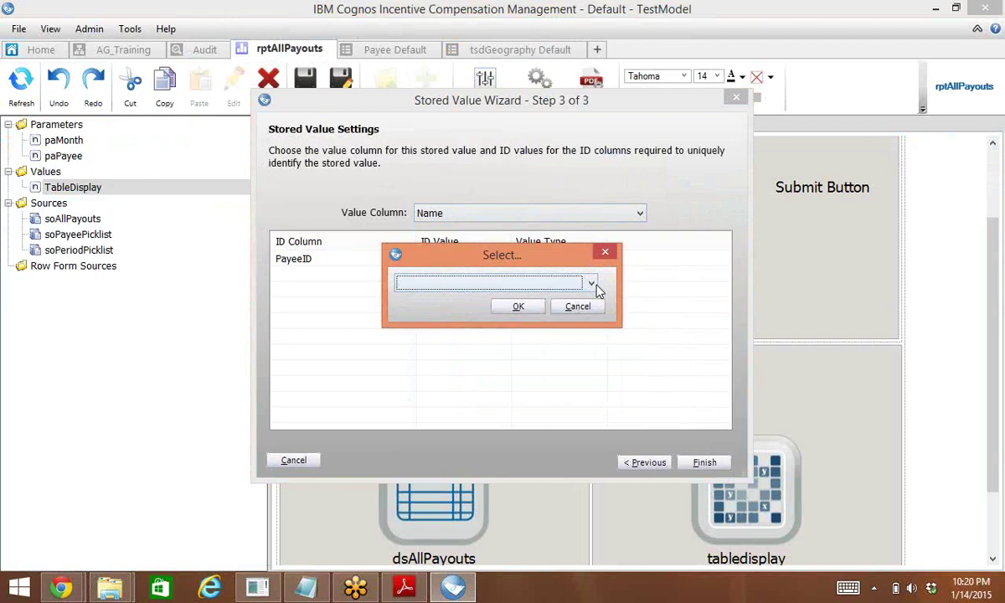
left_click(591, 283)
left_click(515, 322)
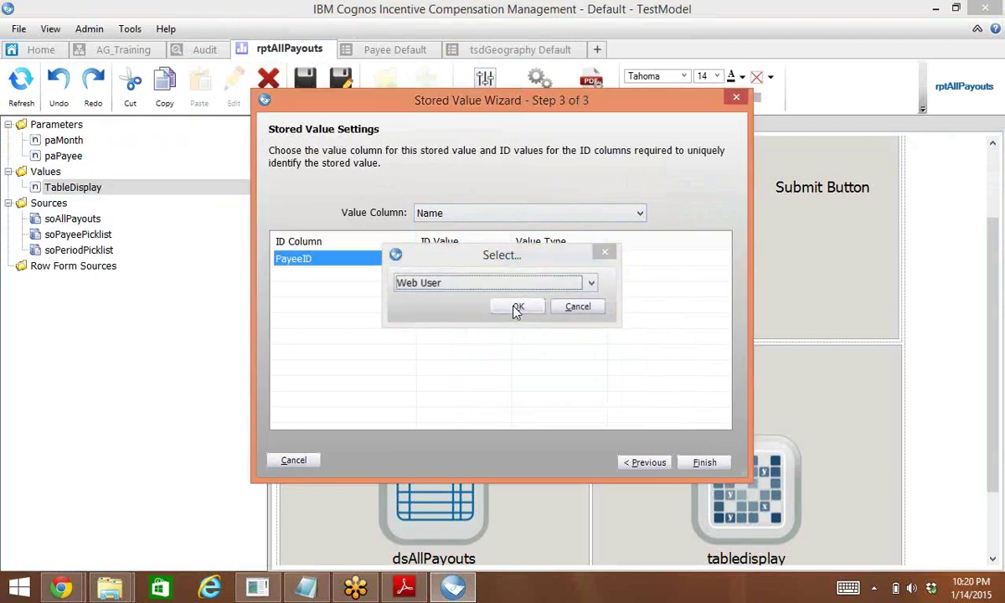
left_click(516, 309)
left_click(711, 465)
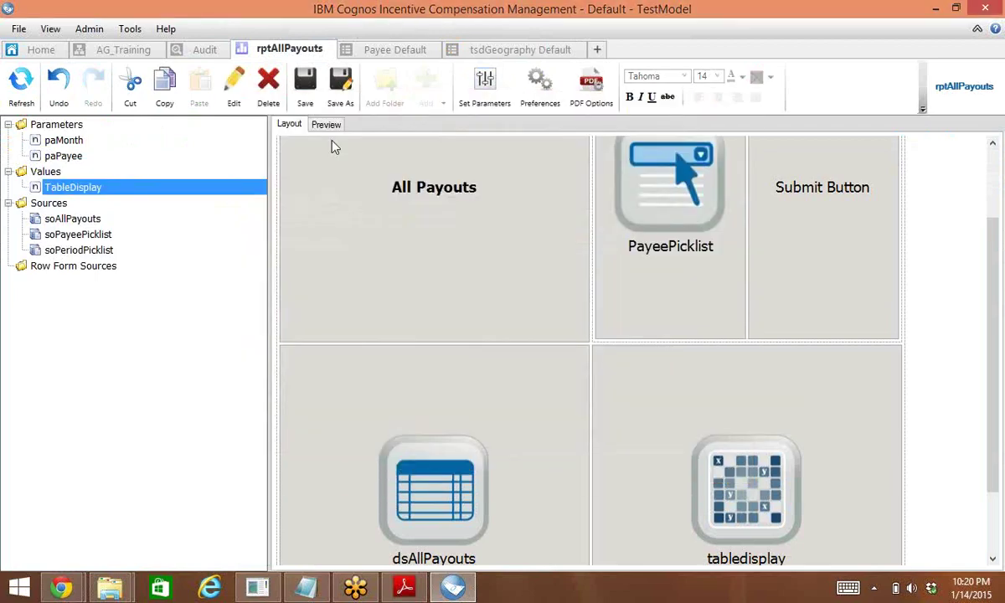
Step: Attempt to save rptAllPayouts and dismiss the wrong-type and cannot-save messages
left_click(306, 99)
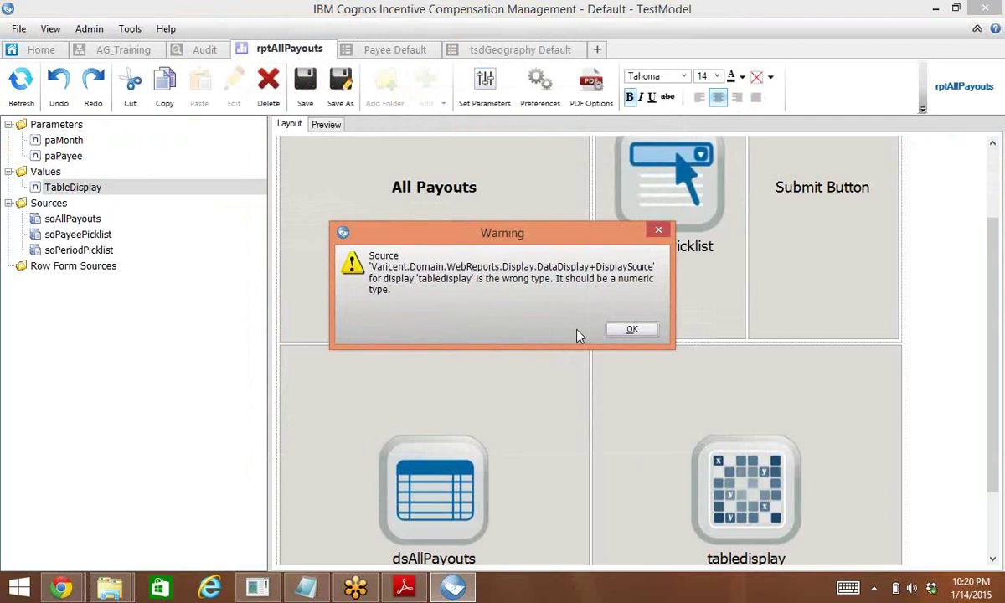
left_click(630, 331)
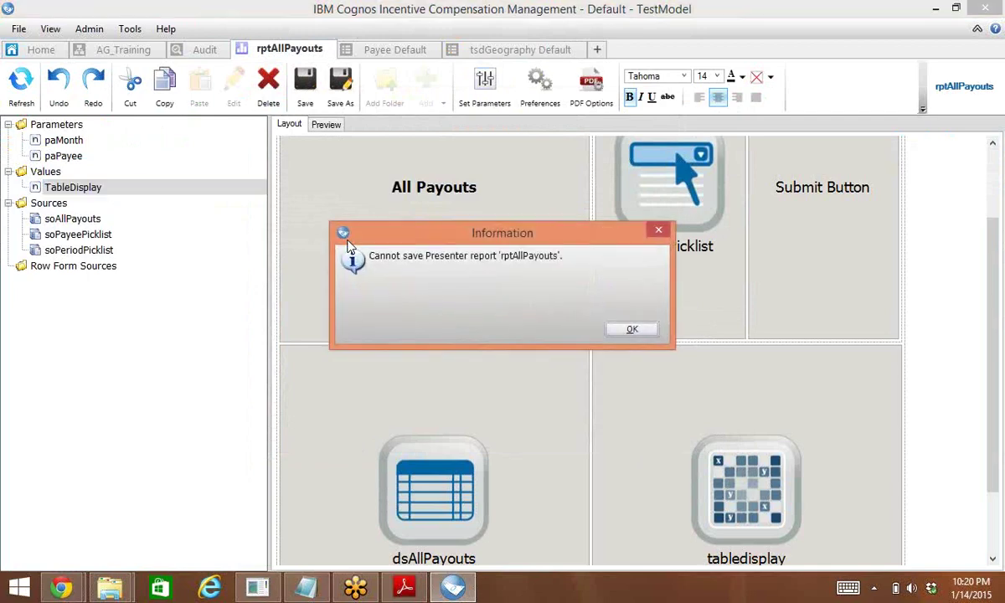
left_click(630, 330)
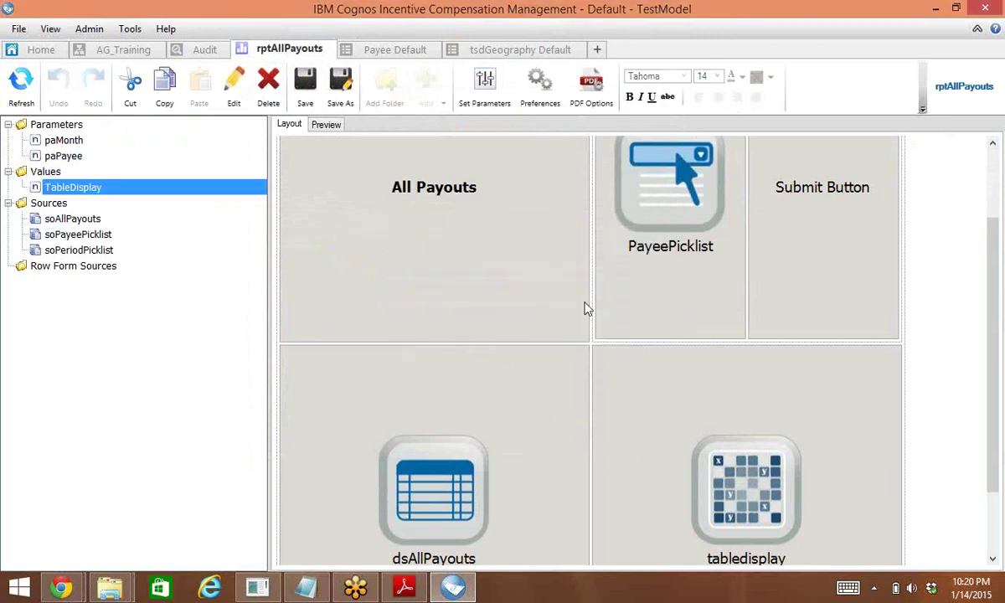
Step: Reopen the TableDisplay stored value and step through its wizard to Finish
right_click(126, 191)
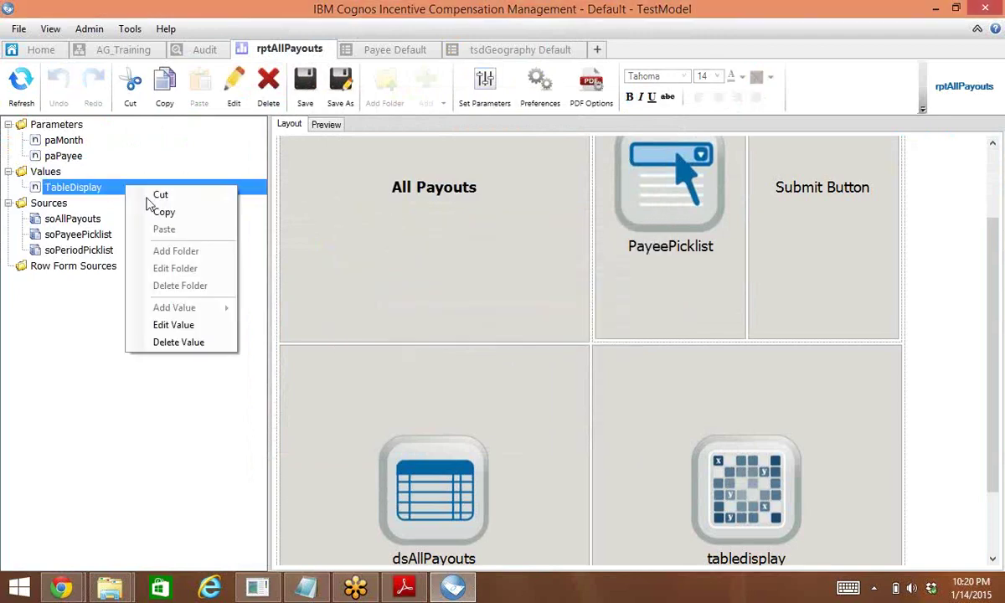
left_click(165, 325)
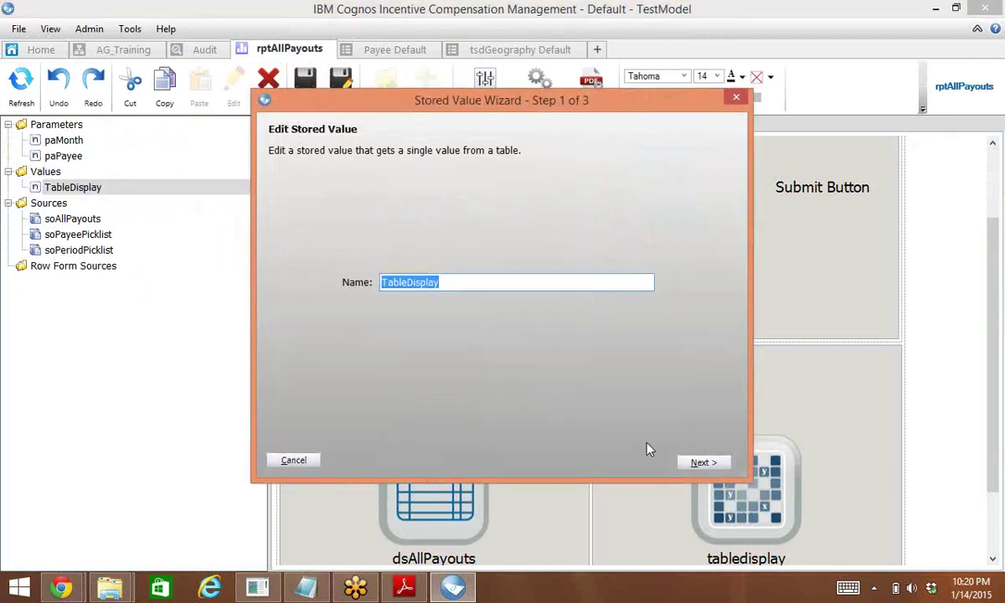
left_click(703, 462)
left_click(704, 463)
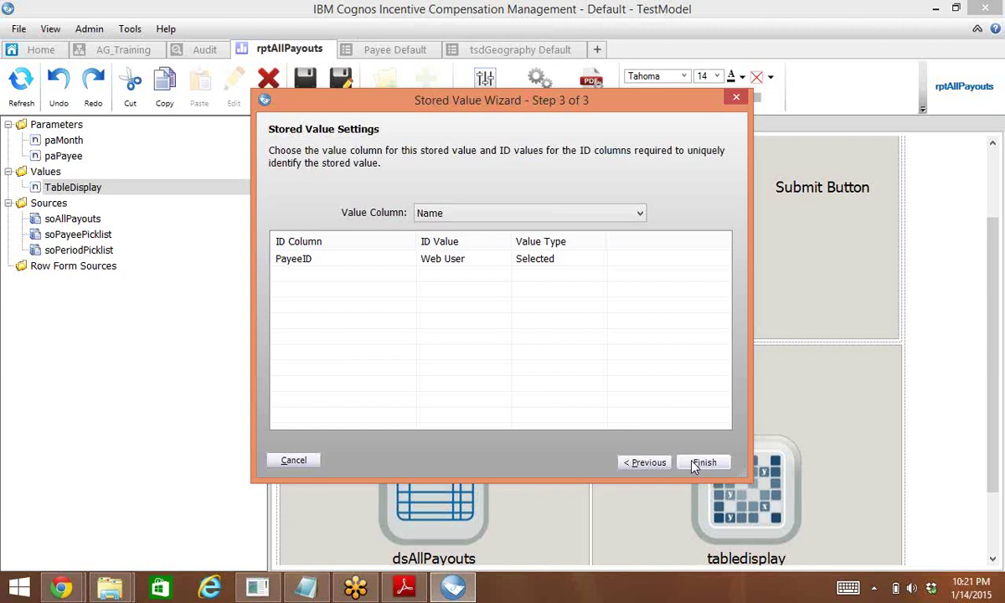
left_click(703, 462)
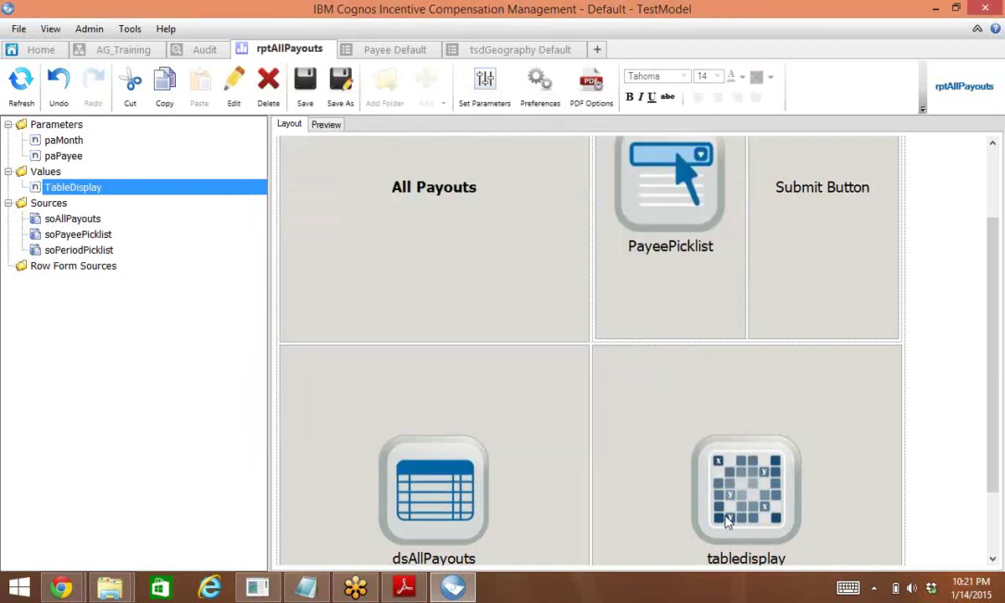
Step: Replace the tabledisplay grid's first cell with the TableDisplay value, shown as text
left_click(743, 533)
right_click(742, 532)
left_click(762, 487)
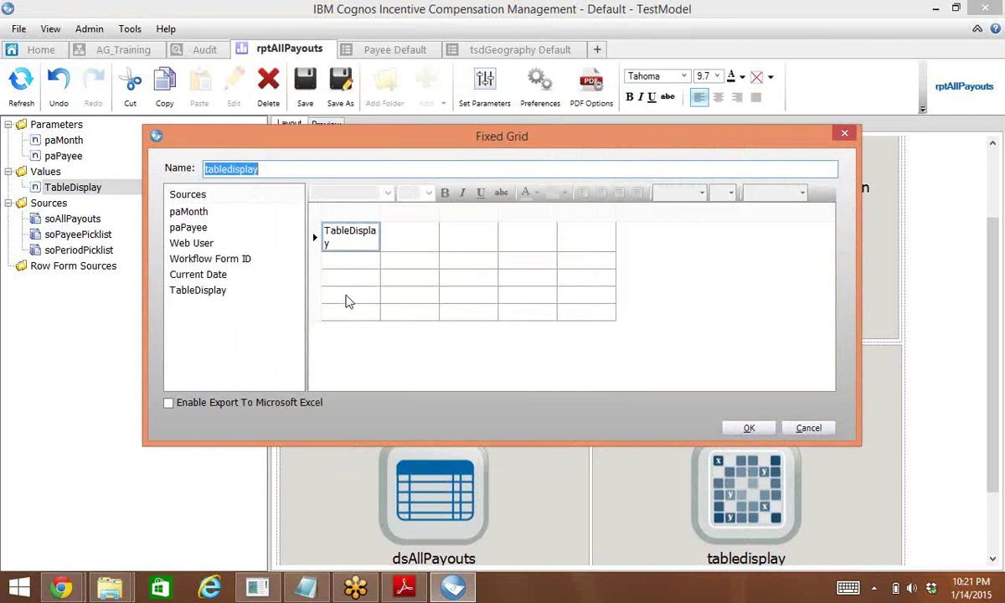
left_click(350, 294)
left_click(347, 248)
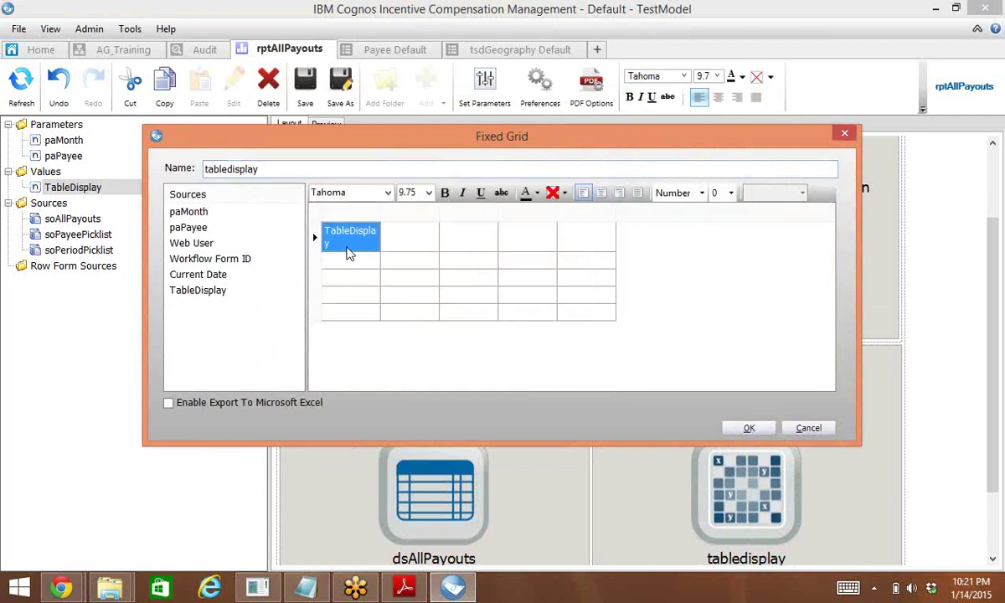
key("Delete")
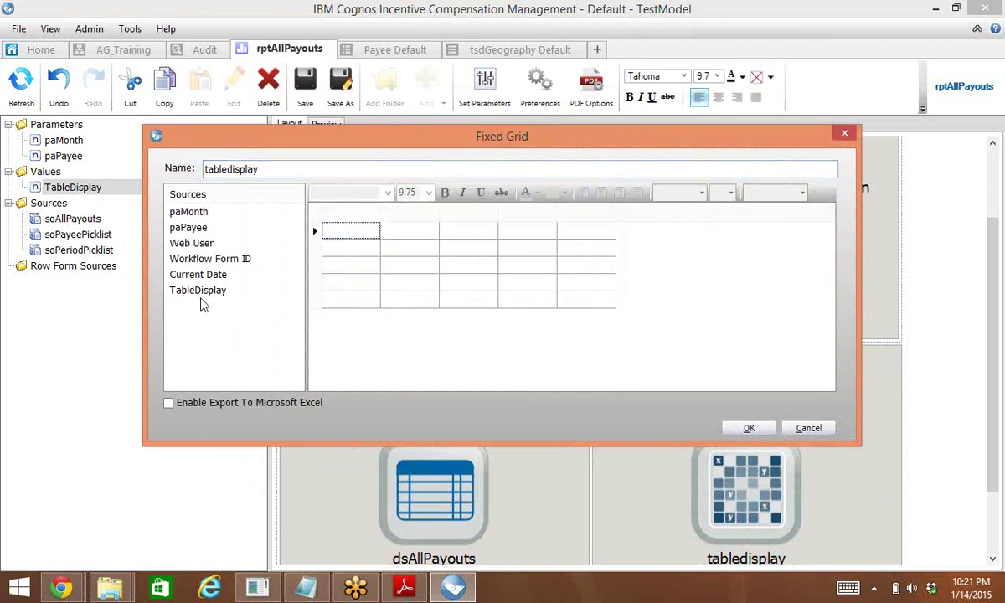
left_click(211, 293)
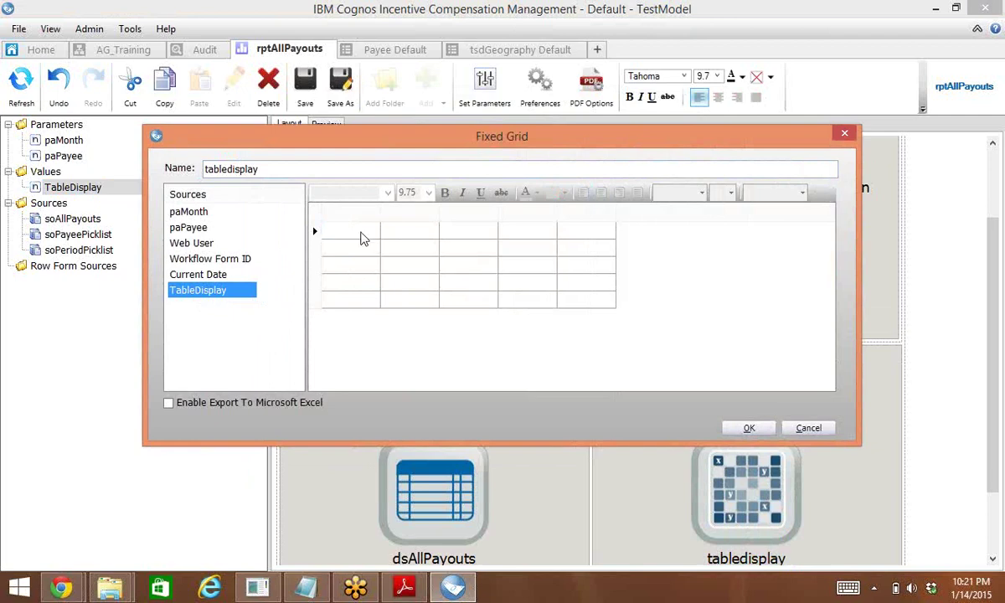
left_click_drag(341, 249, 350, 232)
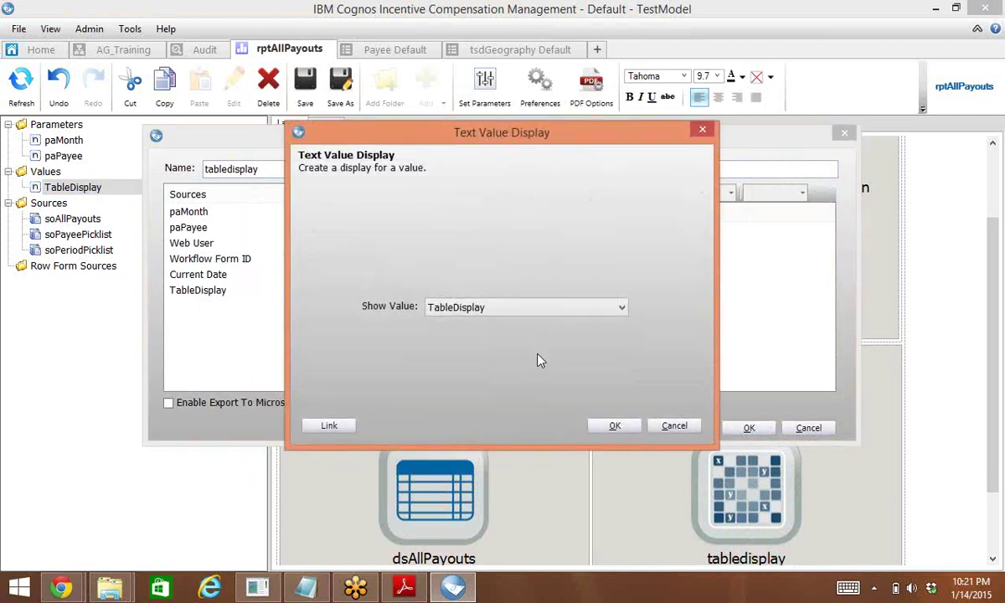
left_click(614, 427)
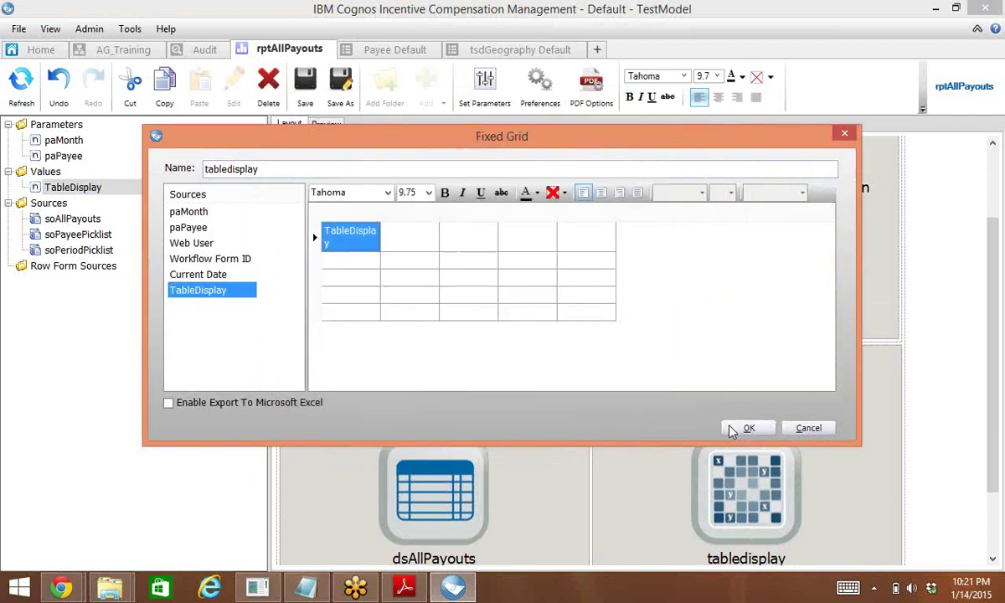
left_click(730, 430)
Step: Save rptAllPayouts and bring up the Geography Report in Chrome
left_click(306, 98)
left_click(630, 331)
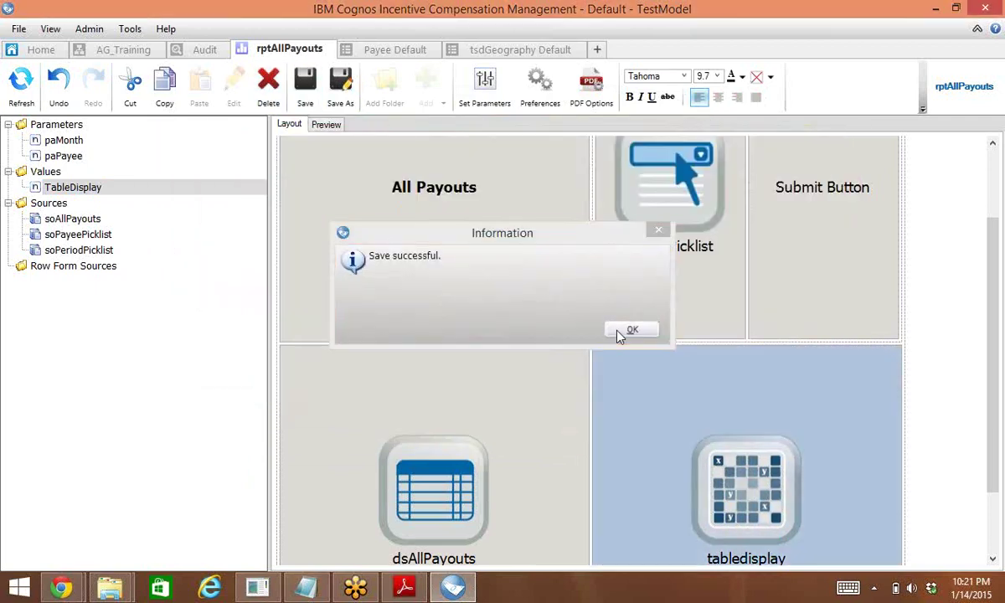
key("alt+Tab")
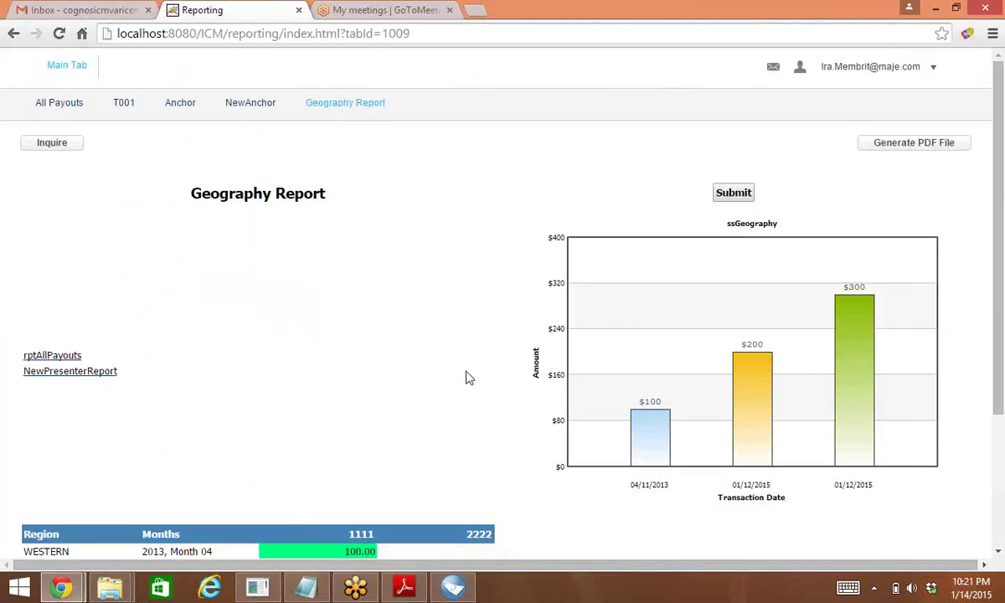
Step: Refresh the Geography Report page, scroll through its tables, then return to the designer
key("F5")
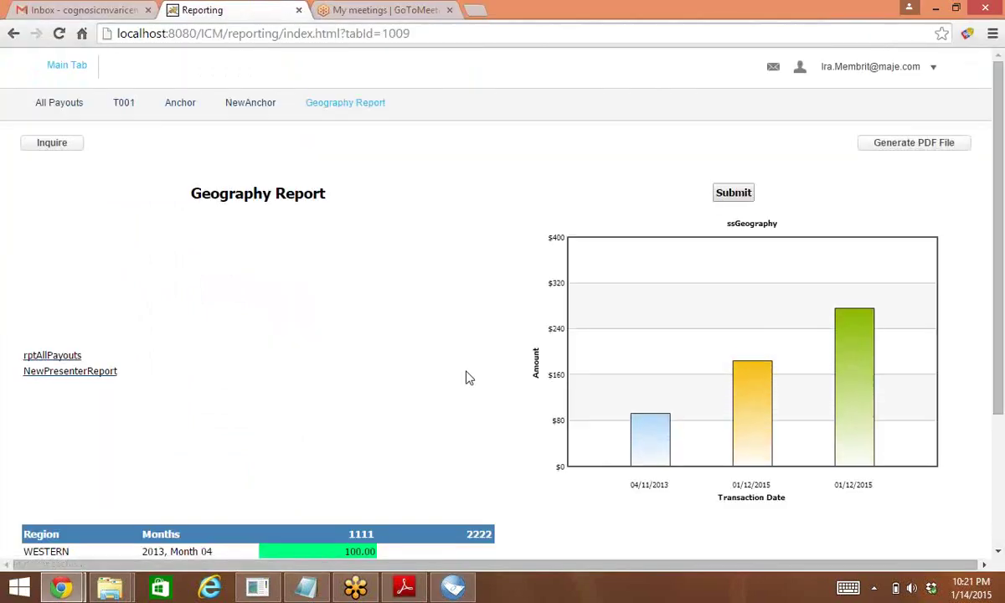
scroll(469, 378, "down", 1)
scroll(469, 377, "down", 5)
scroll(469, 378, "up", 1)
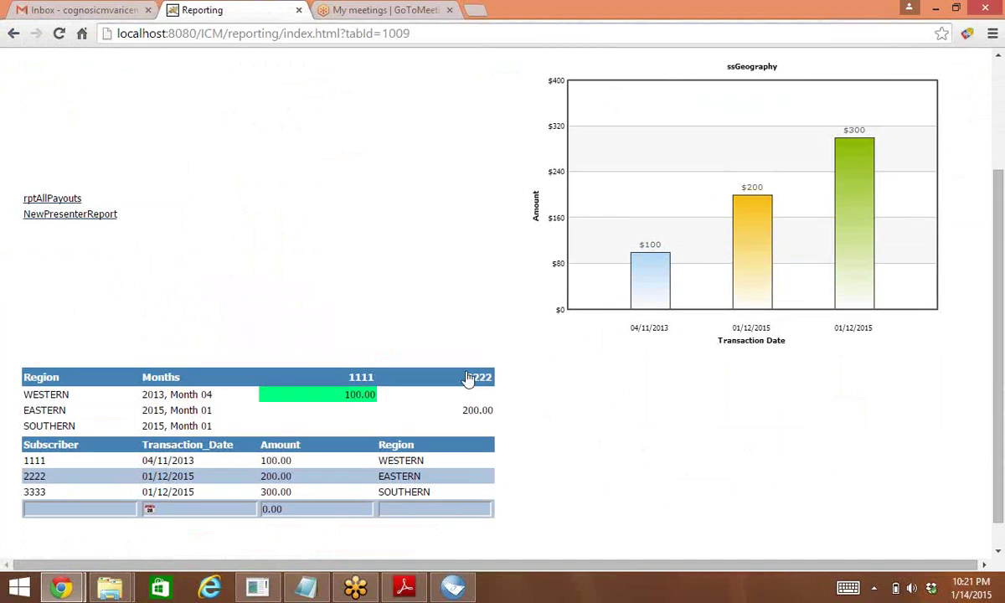
scroll(469, 377, "up", 5)
scroll(469, 377, "down", 6)
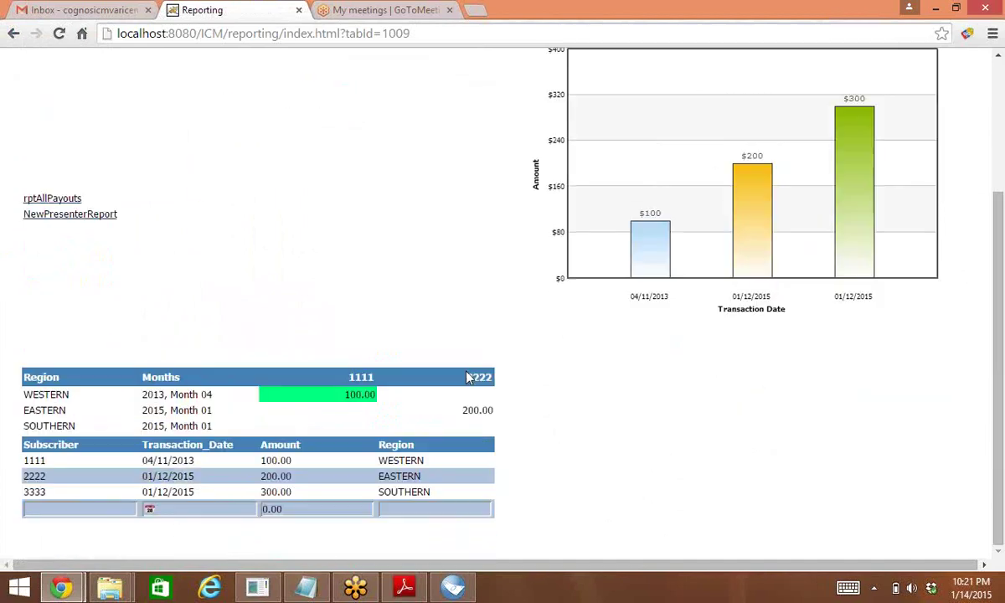
key("alt+Tab")
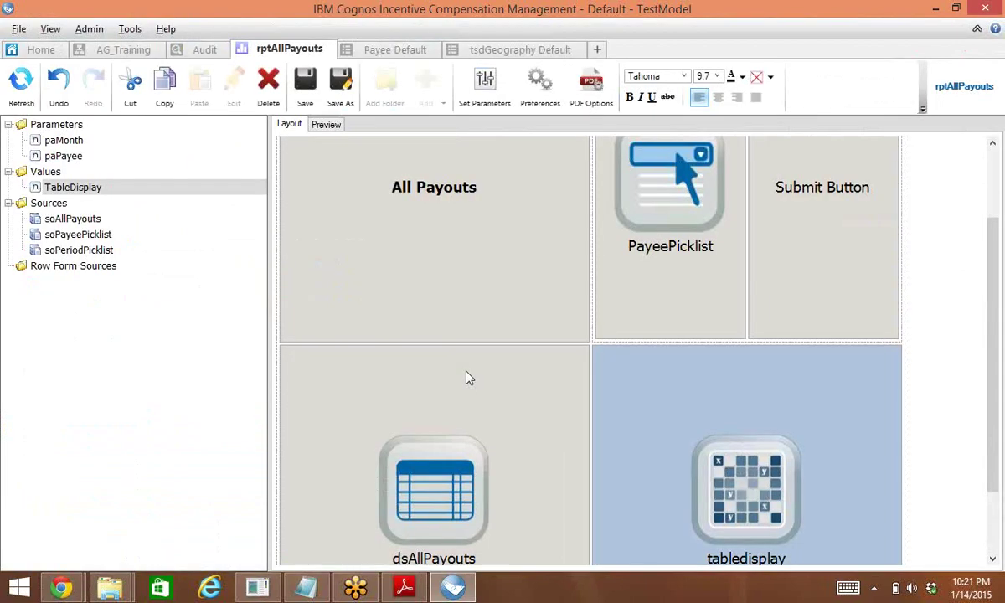
Step: Bind TableDisplay's PayeeID to the paPayee parameter, finish the wizard, and save rptAllPayouts
right_click(644, 419)
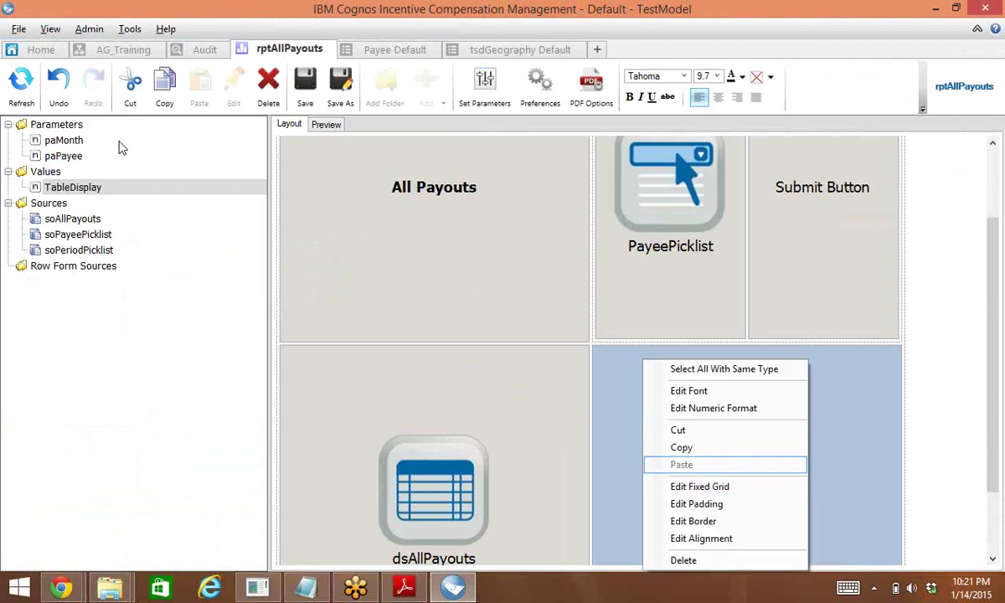
double_click(101, 189)
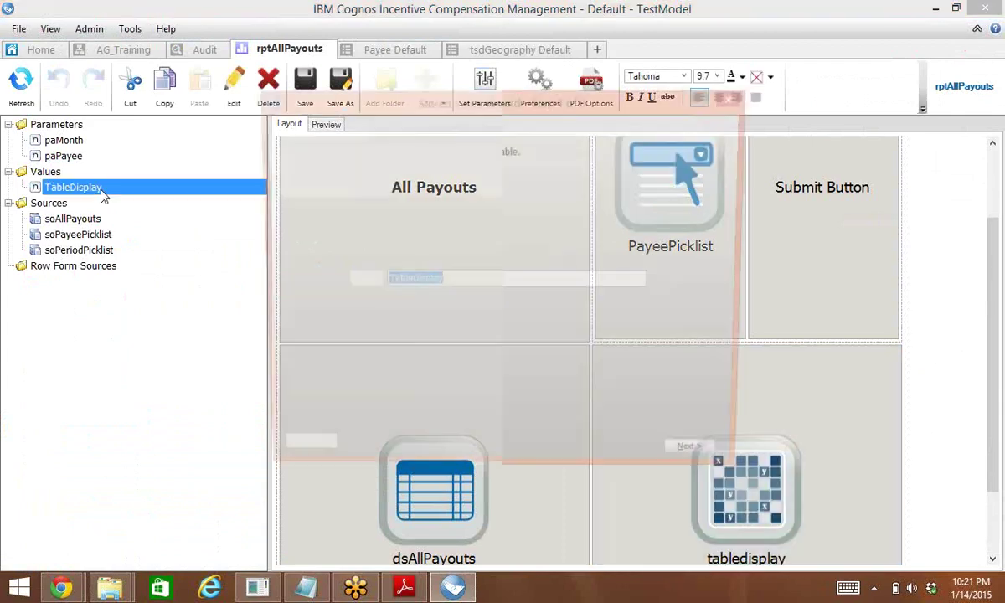
left_click(699, 463)
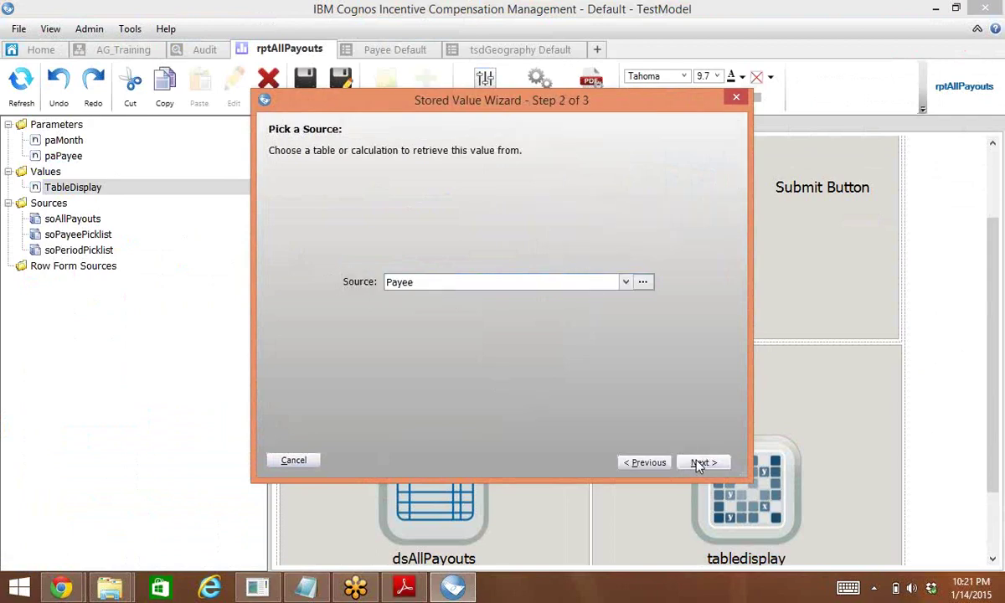
left_click(700, 463)
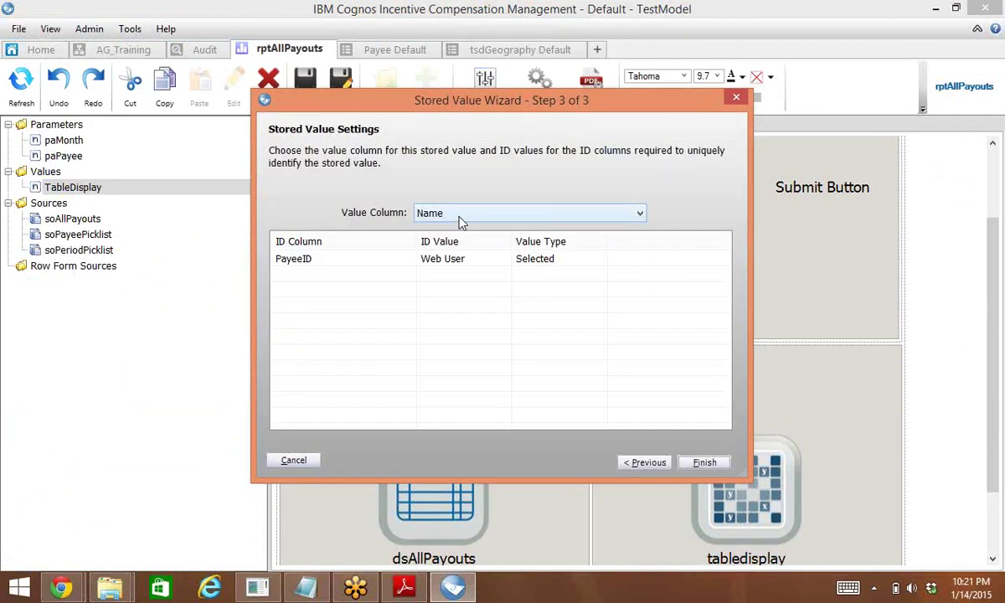
right_click(442, 264)
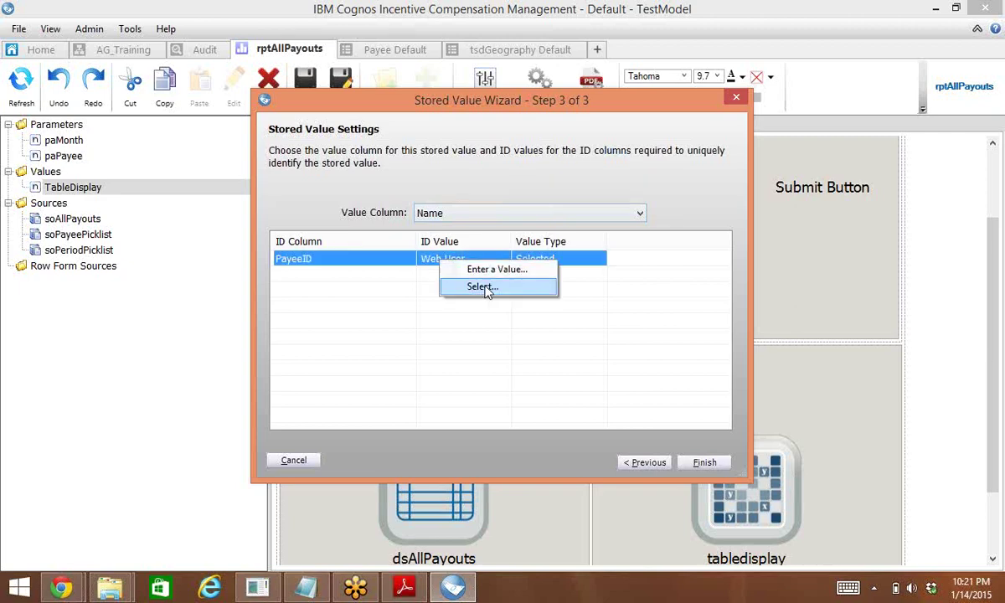
left_click(484, 287)
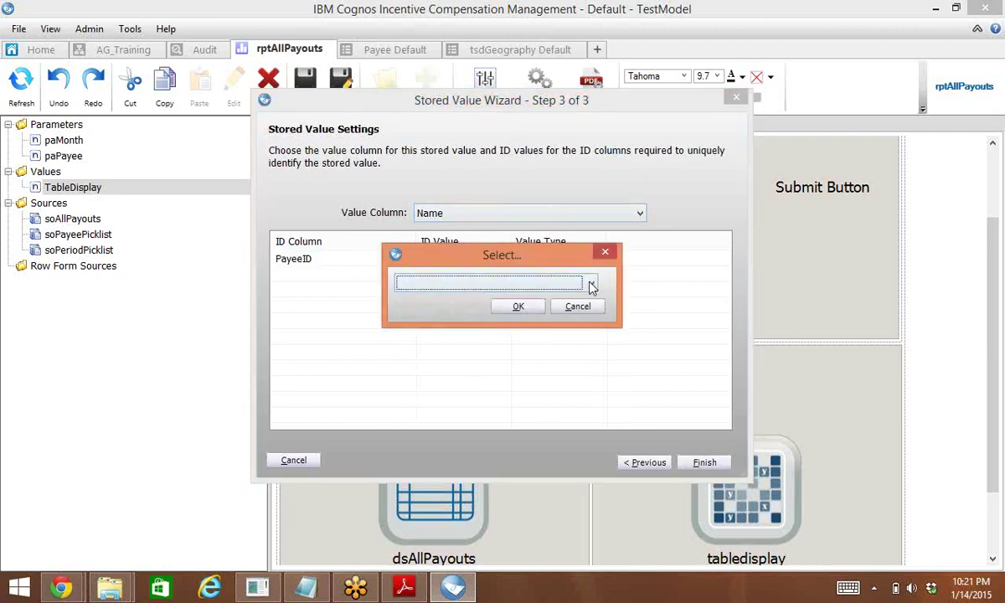
left_click(590, 286)
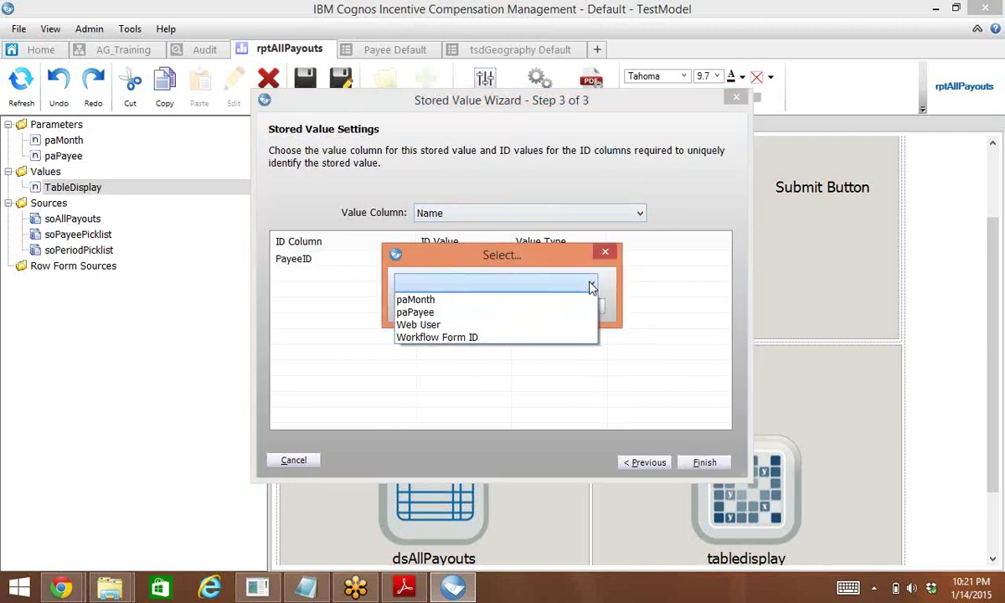
left_click(544, 318)
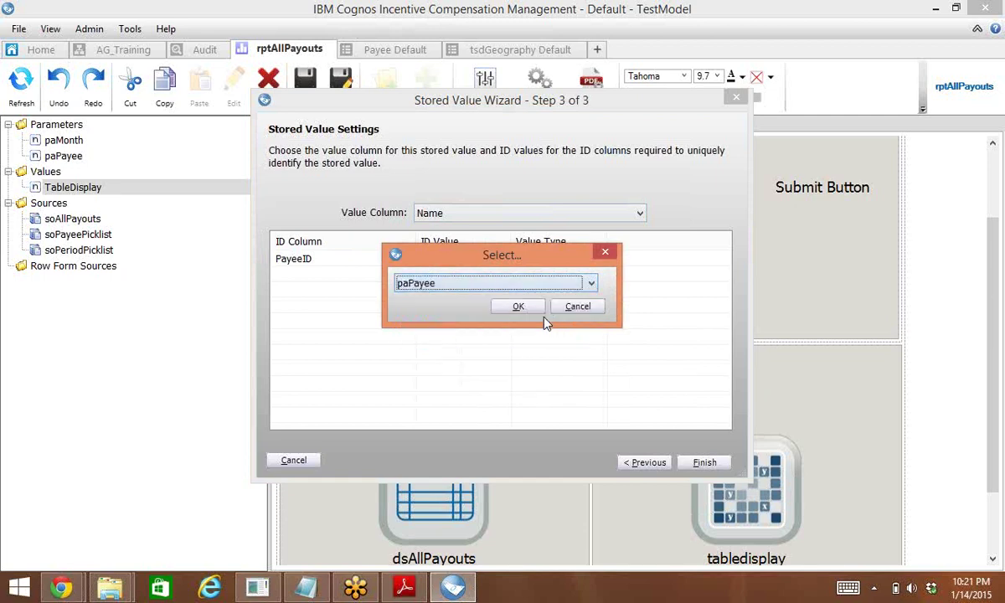
left_click(520, 307)
left_click(703, 463)
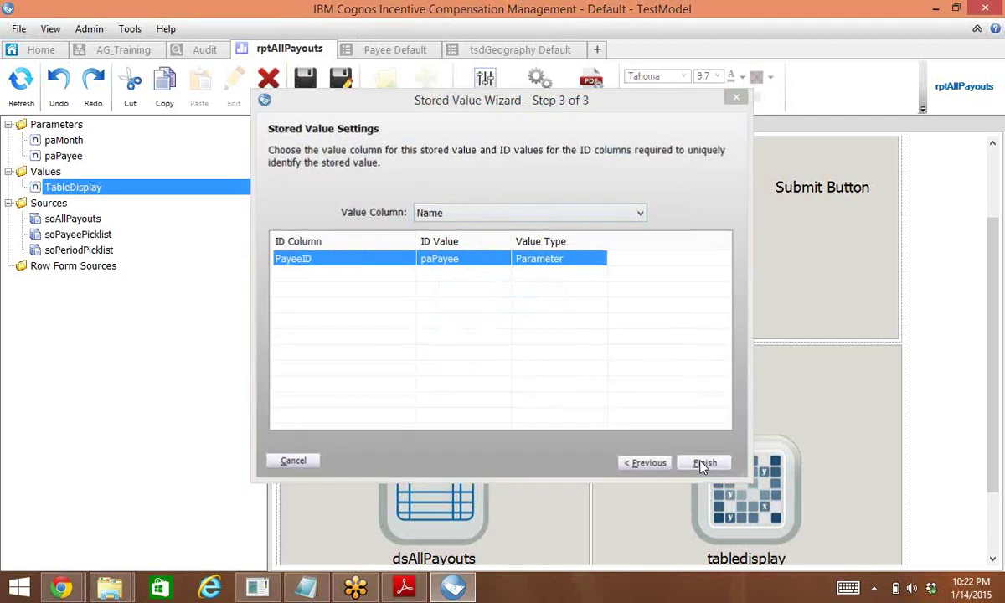
left_click(305, 84)
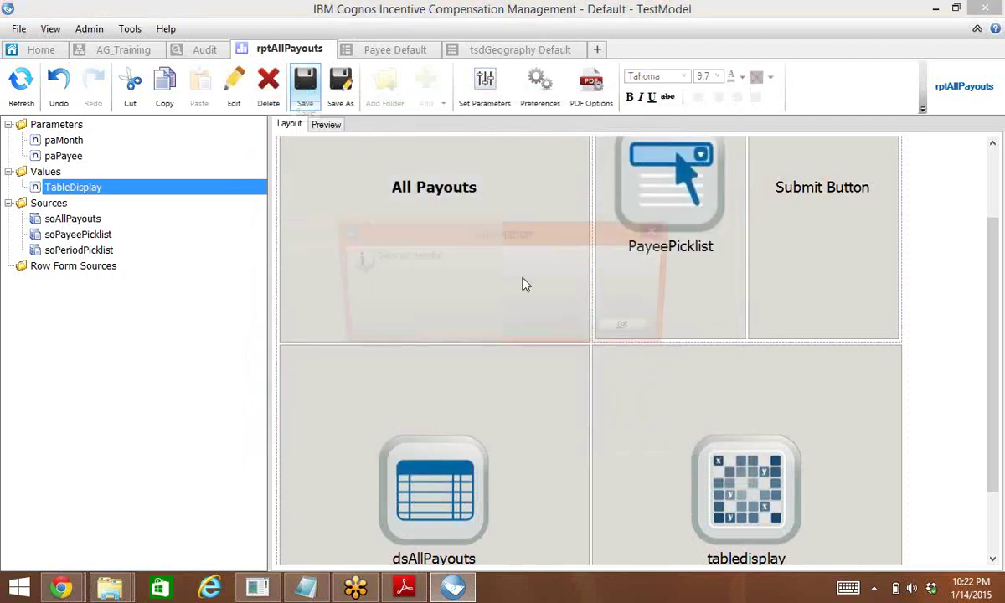
left_click(628, 329)
Step: Open the All Payouts report page and pick Regional Manager24 as the payee
key("alt+Tab")
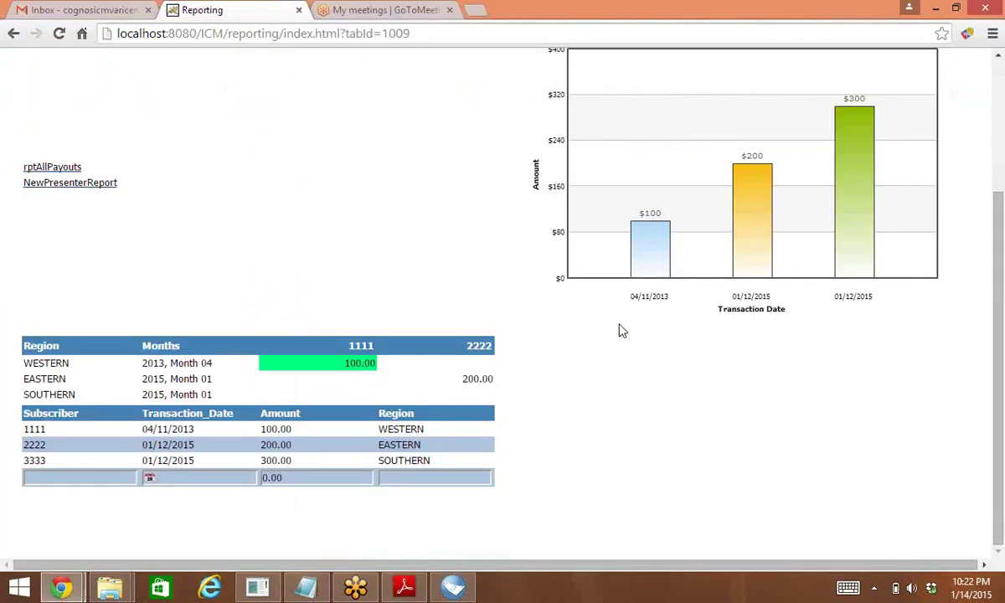
scroll(895, 471, "up", 3)
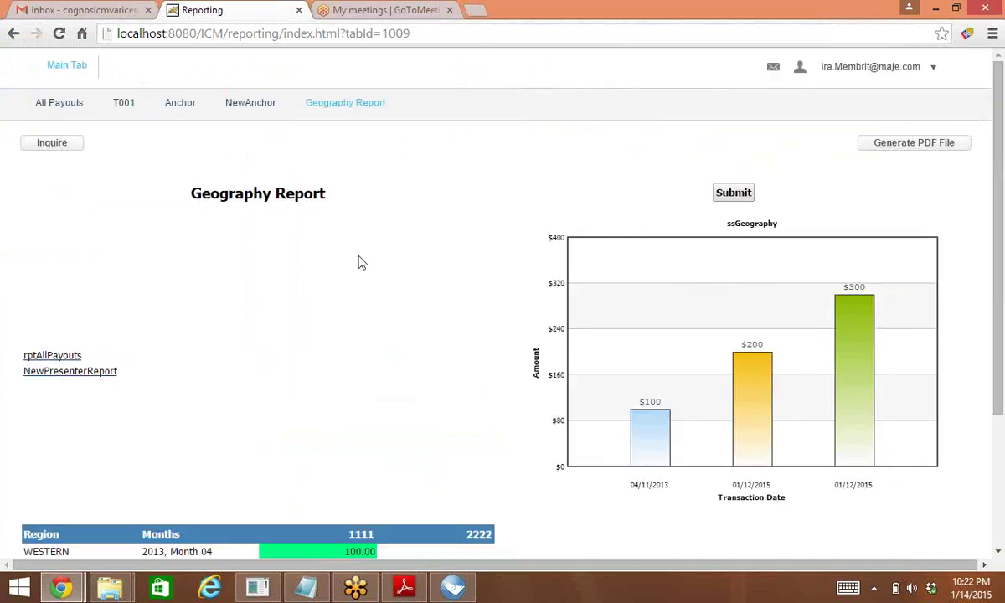
key("alt+Tab")
key("alt+Tab")
left_click(65, 111)
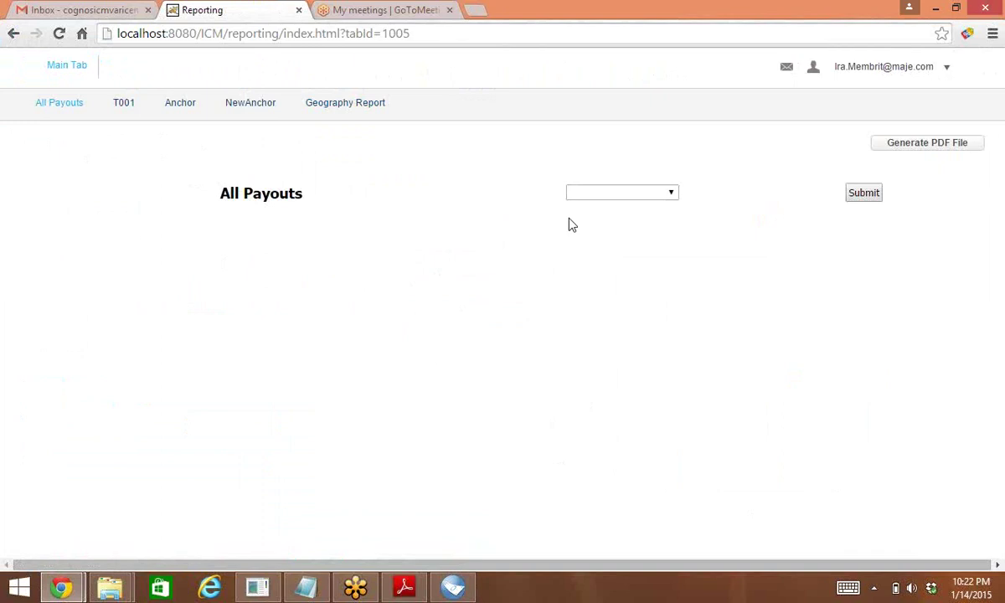
left_click(600, 194)
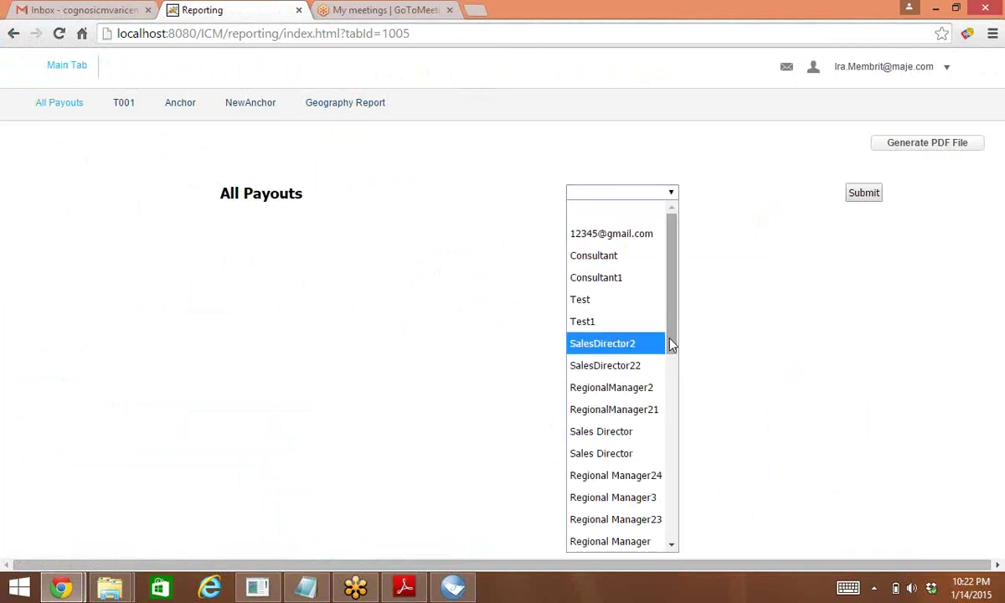
left_click(644, 475)
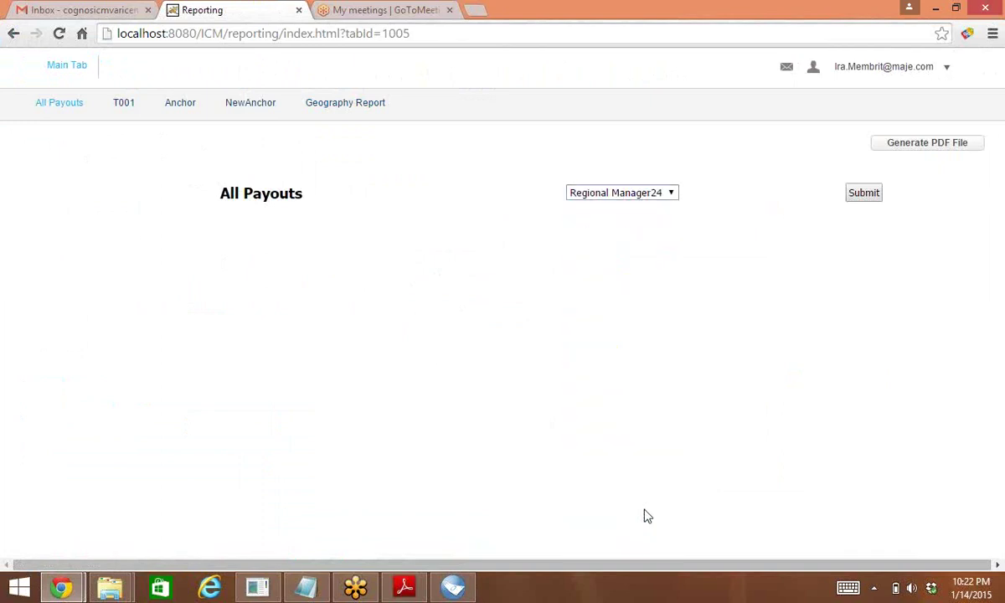
Step: Choose a different payee, submit, and check the name beside the payouts grid
left_click(657, 201)
left_click(657, 201)
left_click(658, 201)
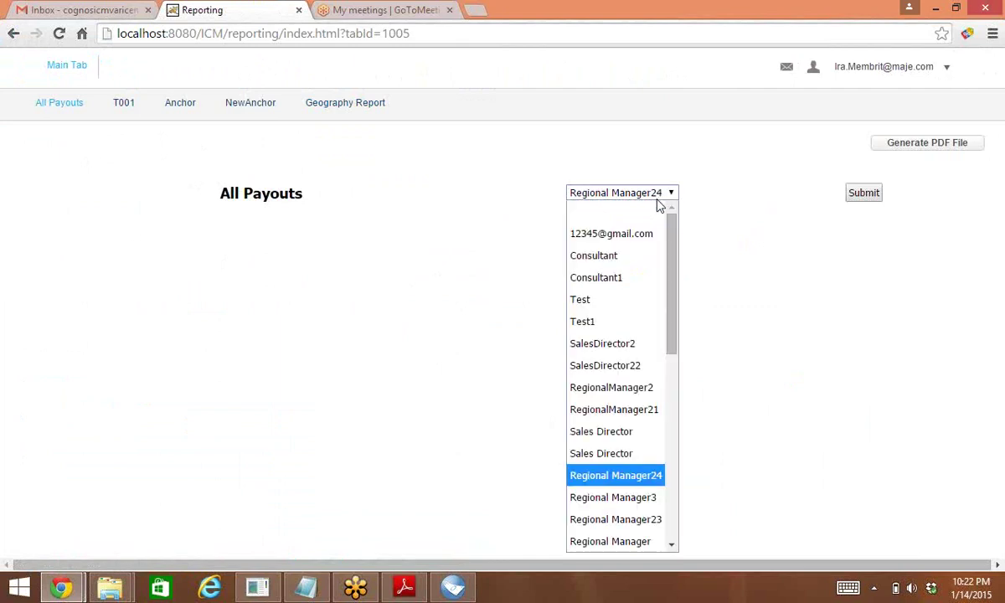
scroll(677, 495, "down", 5)
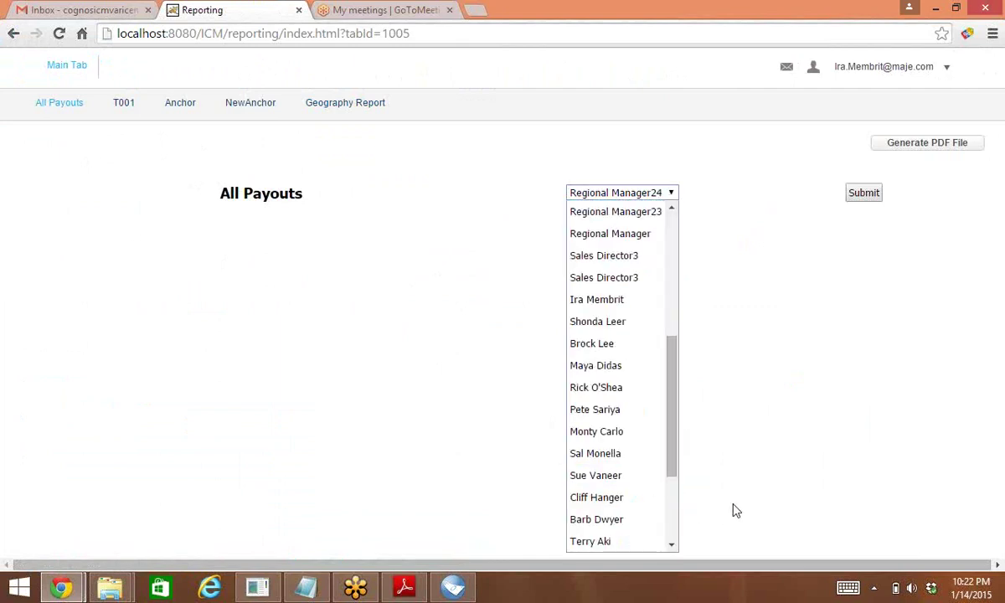
left_click(617, 322)
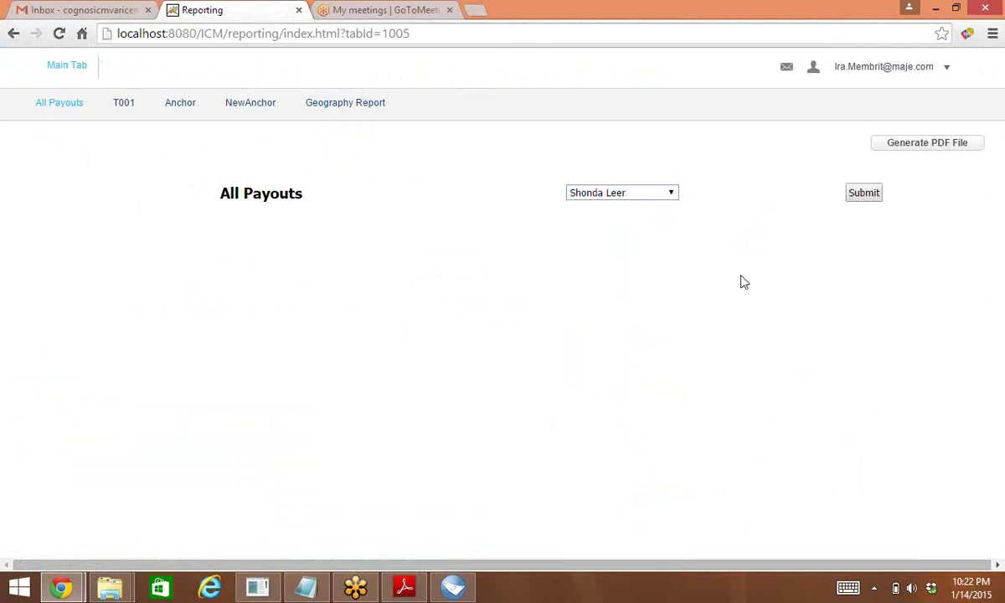
left_click(871, 195)
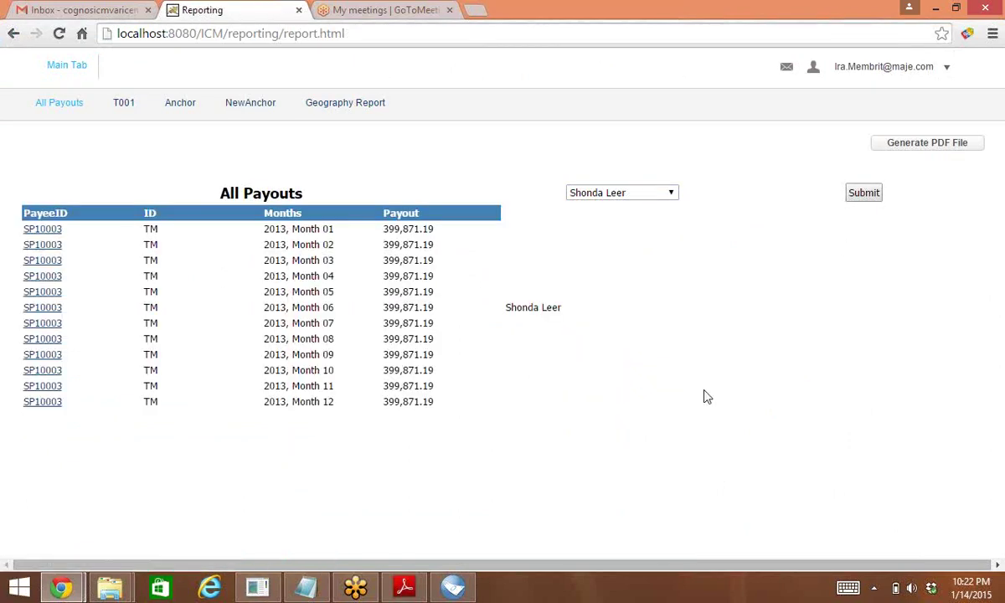
left_click_drag(557, 305, 517, 305)
left_click(528, 343)
key("alt+Tab")
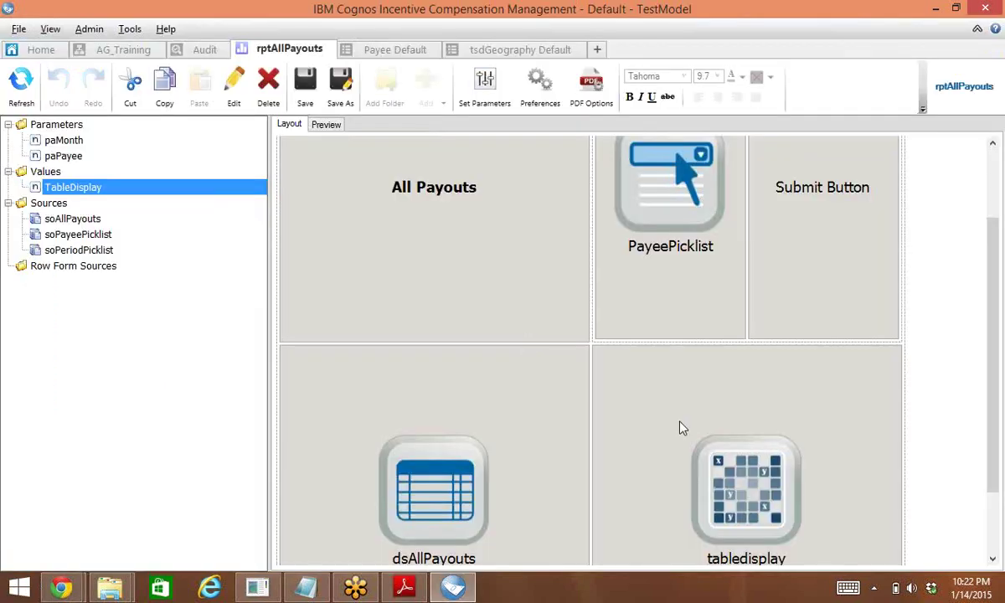
Step: Turn off Hide ID Column on PayeePicklist and save rptAllPayouts
right_click(664, 290)
left_click(743, 411)
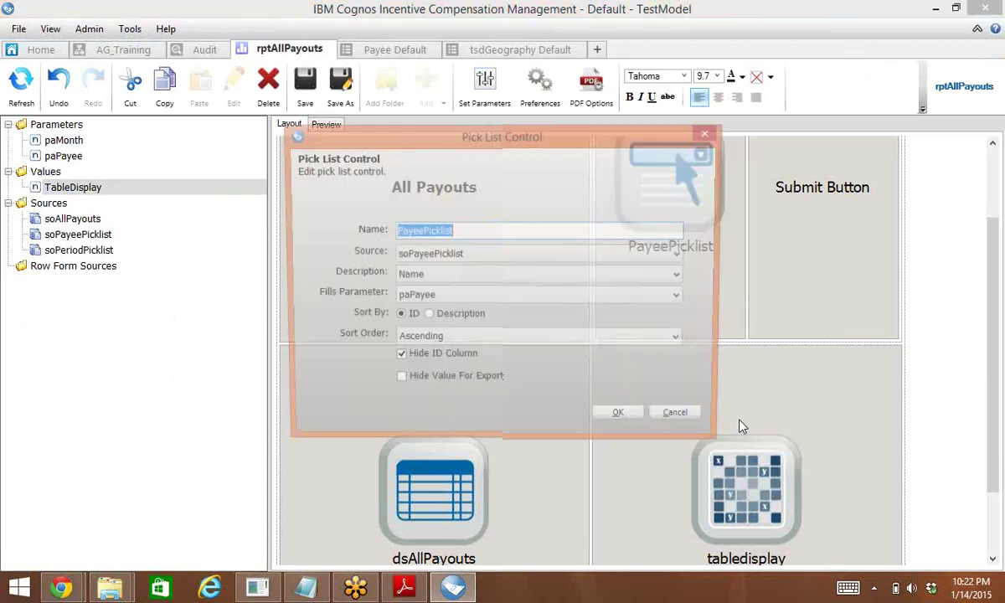
left_click(398, 360)
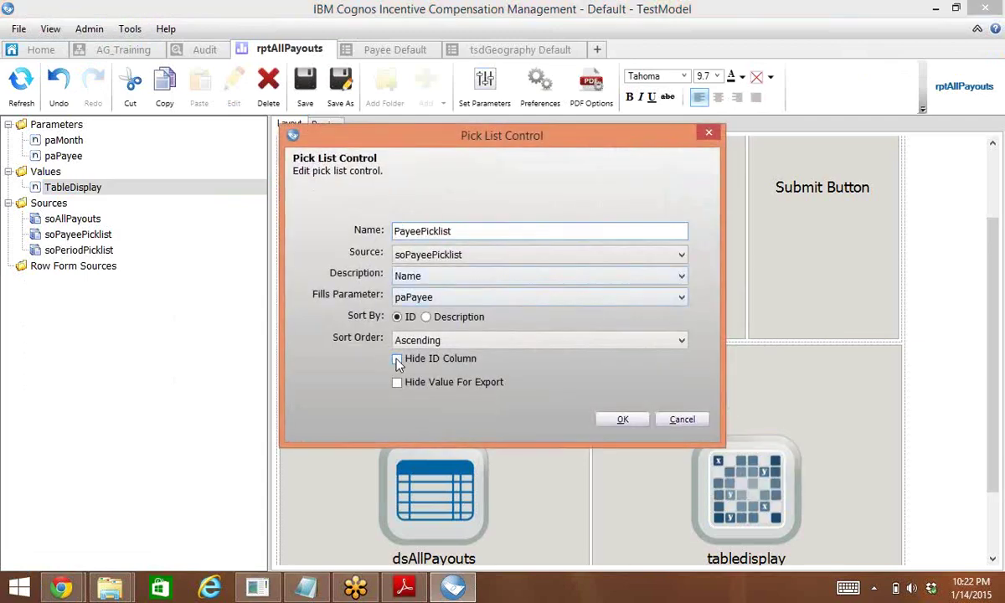
left_click(623, 421)
left_click(305, 83)
left_click(633, 330)
key("alt+Tab")
Step: Reload All Payouts, pick a payee by ID, and submit to show twelve 2013 payouts of 399,871.19
key("F5")
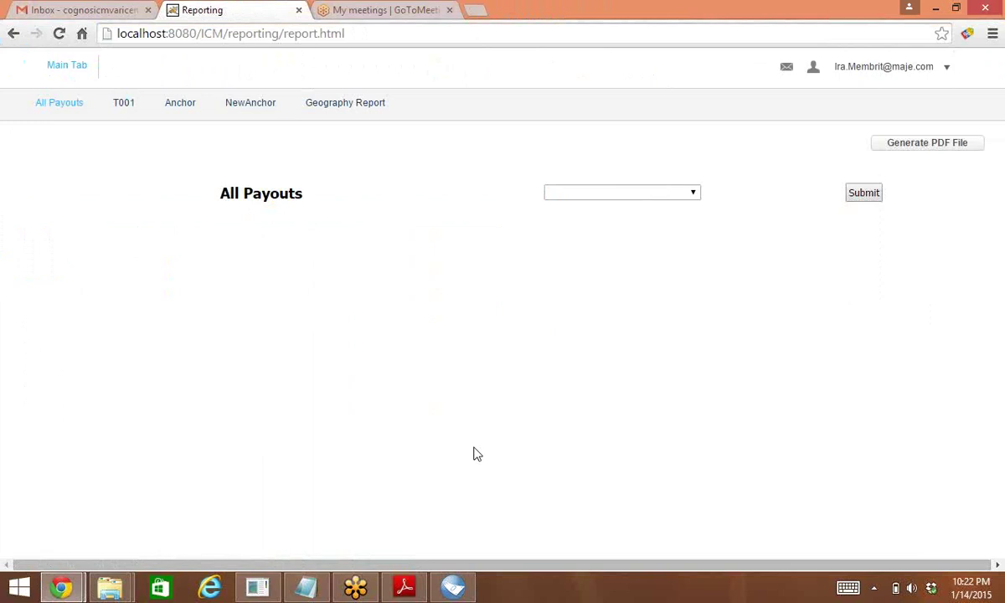
left_click(574, 193)
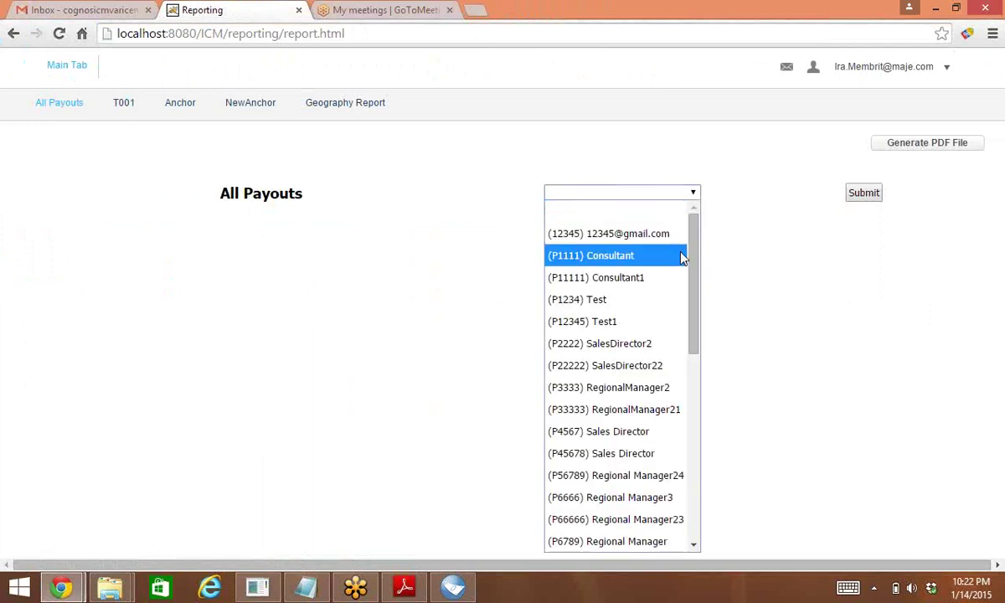
left_click_drag(693, 262, 695, 442)
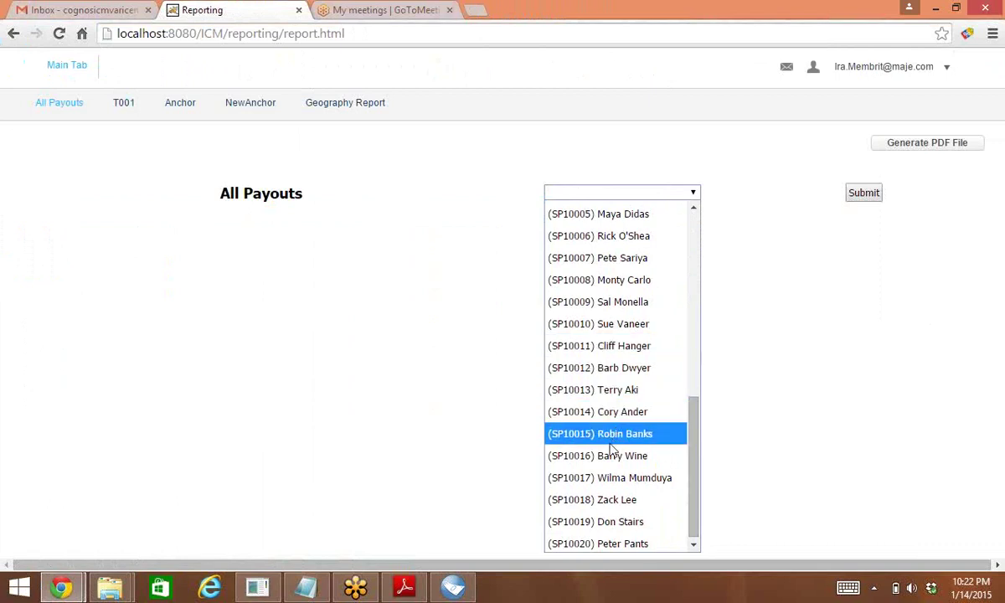
left_click(606, 502)
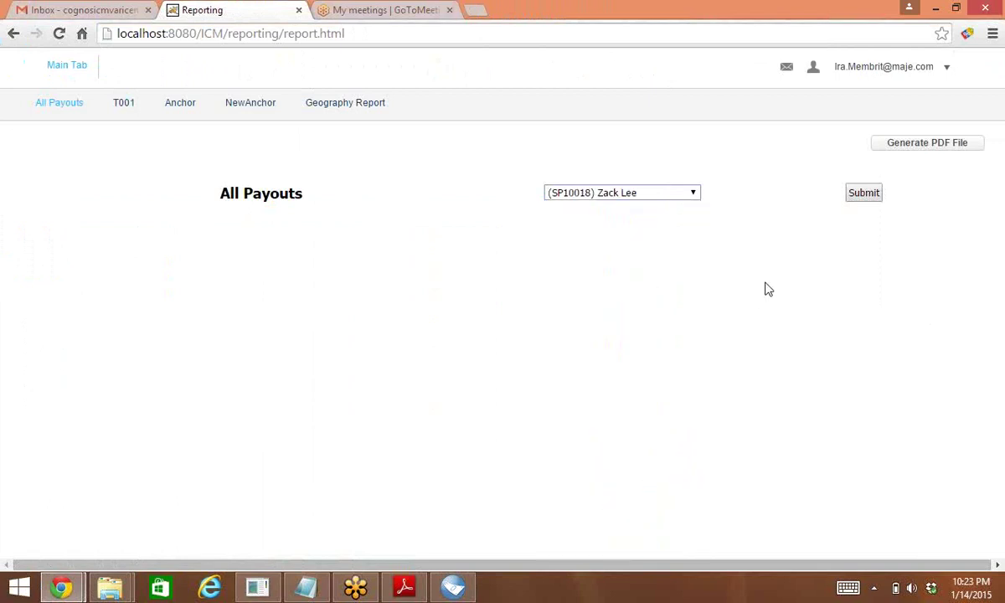
left_click(863, 192)
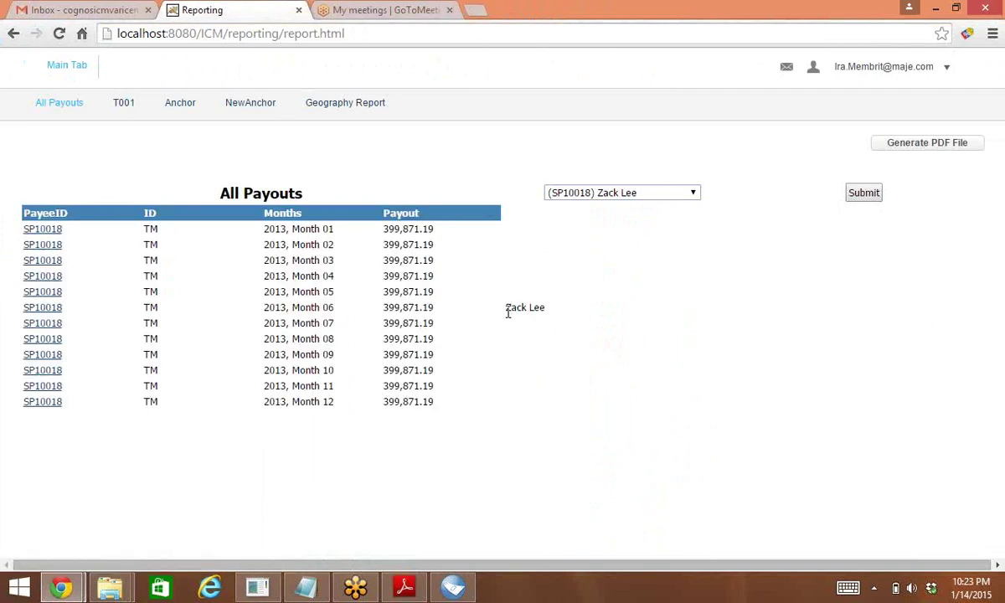
left_click_drag(505, 309, 545, 316)
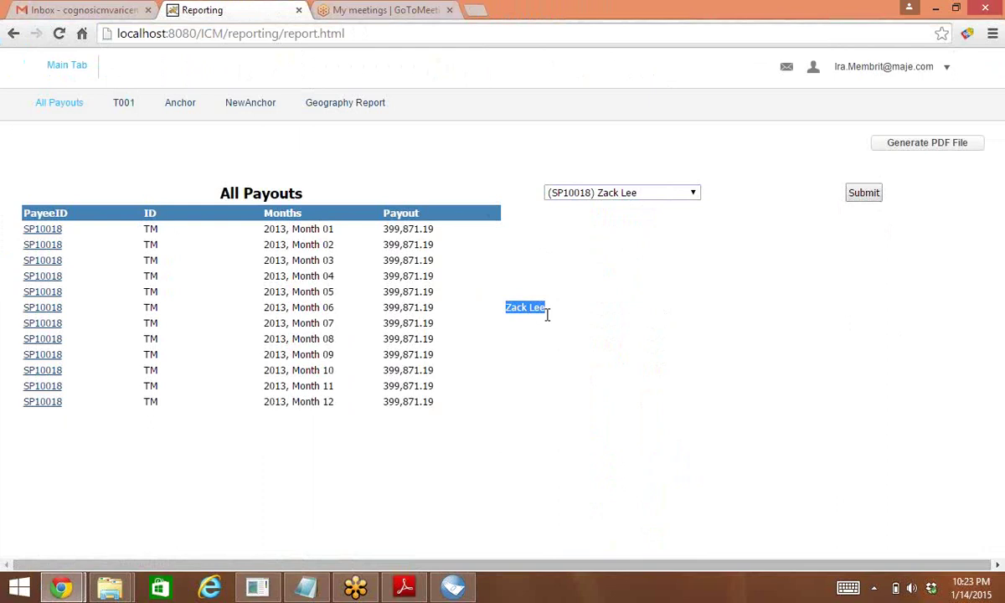
left_click(575, 155)
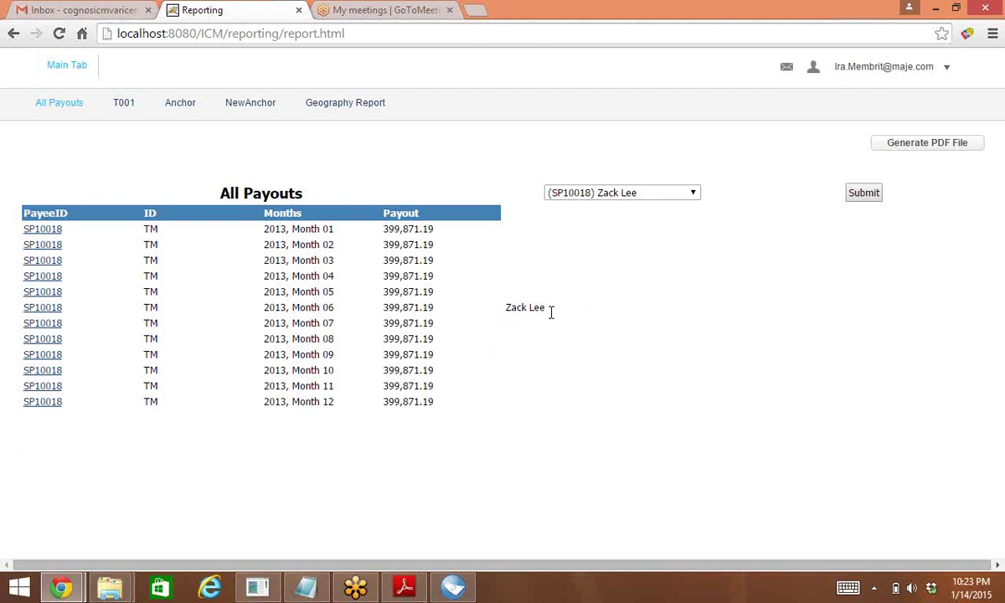
Step: Switch from the Chrome All Payouts web report back to the rptAllPayouts designer
key("alt+Tab")
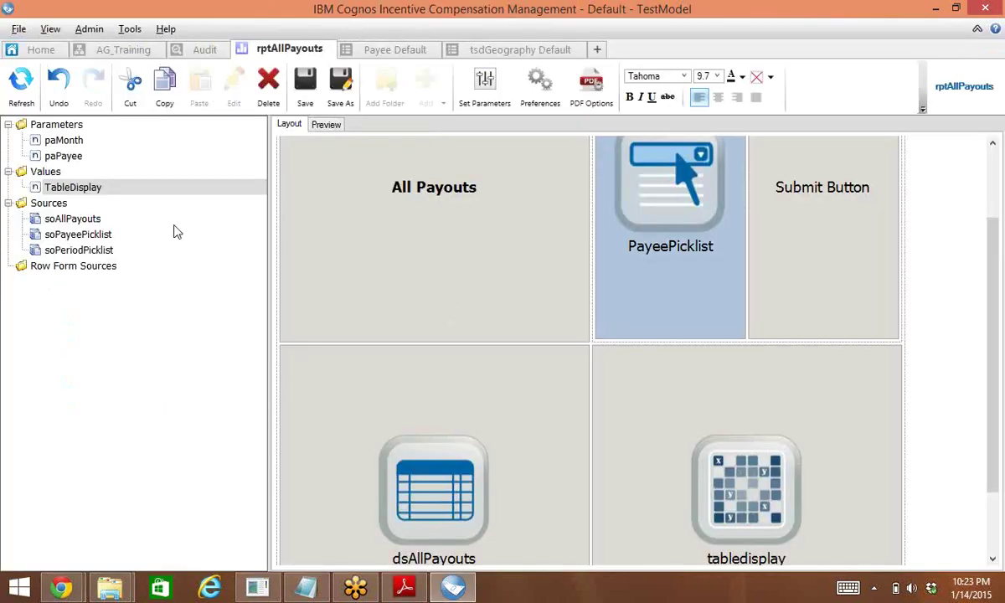
Step: Create calculated value TestStored under Values using the SUM function, with formula SUM(1)
left_click(45, 174)
right_click(46, 178)
mouse_move(141, 298)
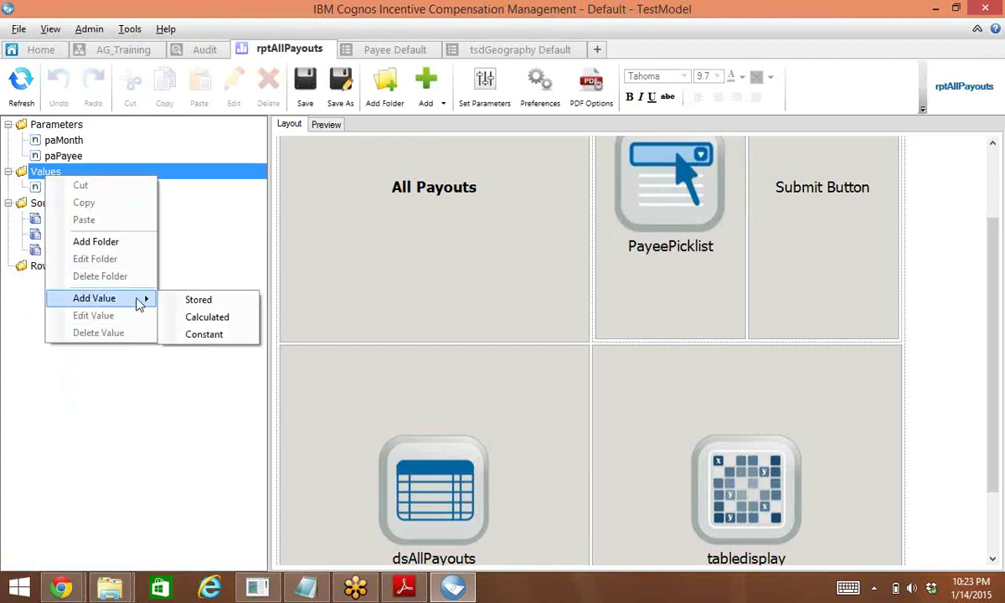
left_click(219, 323)
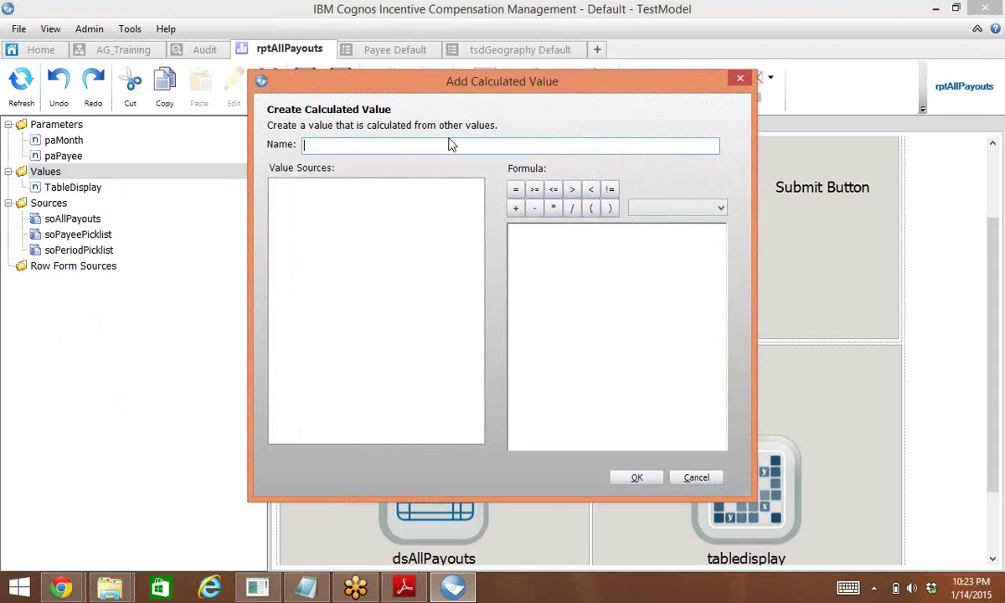
type("TestStored")
left_click(388, 203)
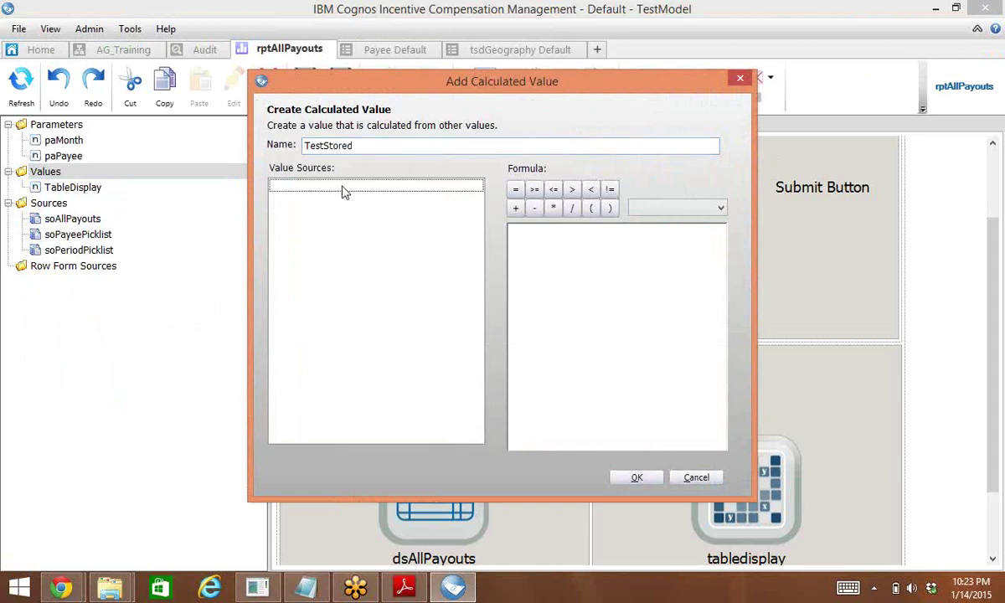
left_click(661, 216)
left_click(662, 216)
left_click(661, 223)
type("1")
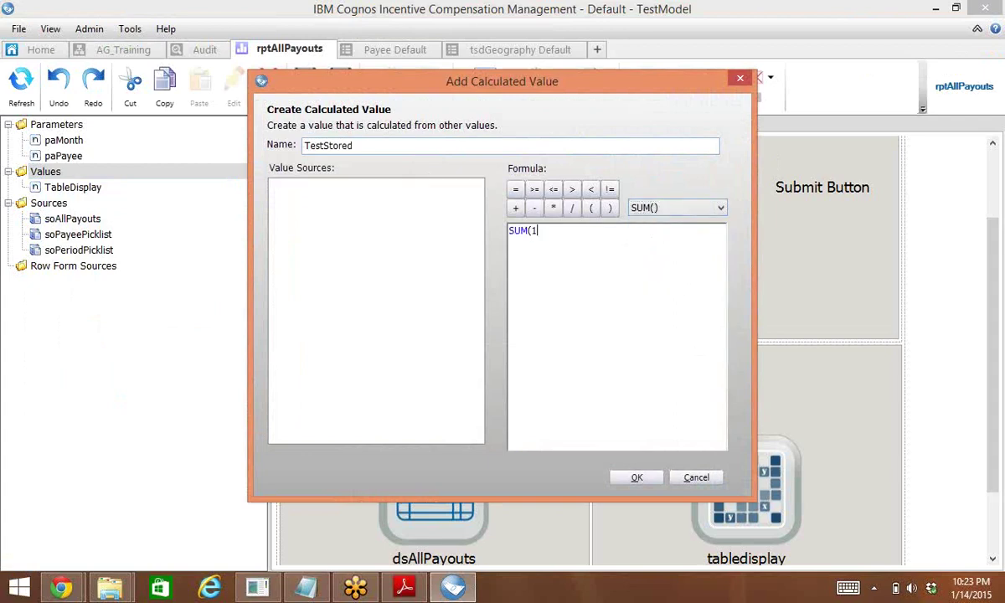
type(")")
left_click(637, 479)
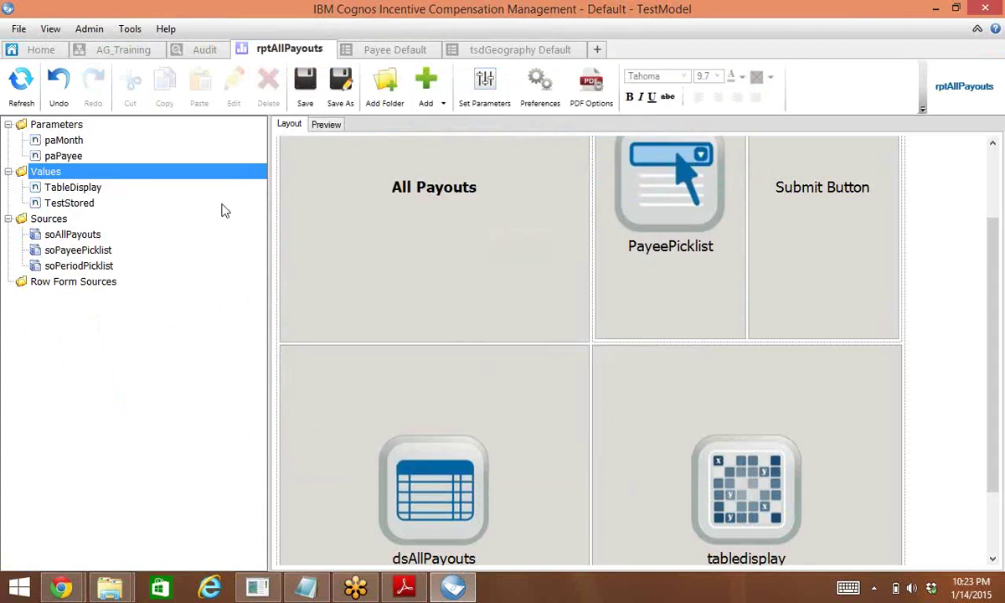
Step: Place TestStored as a 0-decimal Number beside TableDisplay in the tabledisplay grid, then save
left_click(653, 402)
right_click(654, 401)
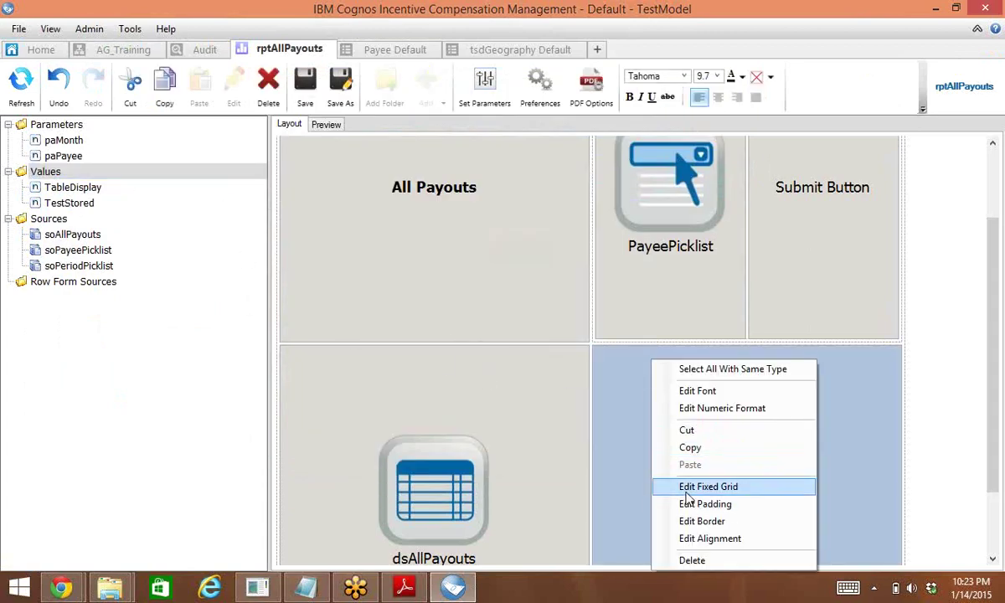
left_click(658, 489)
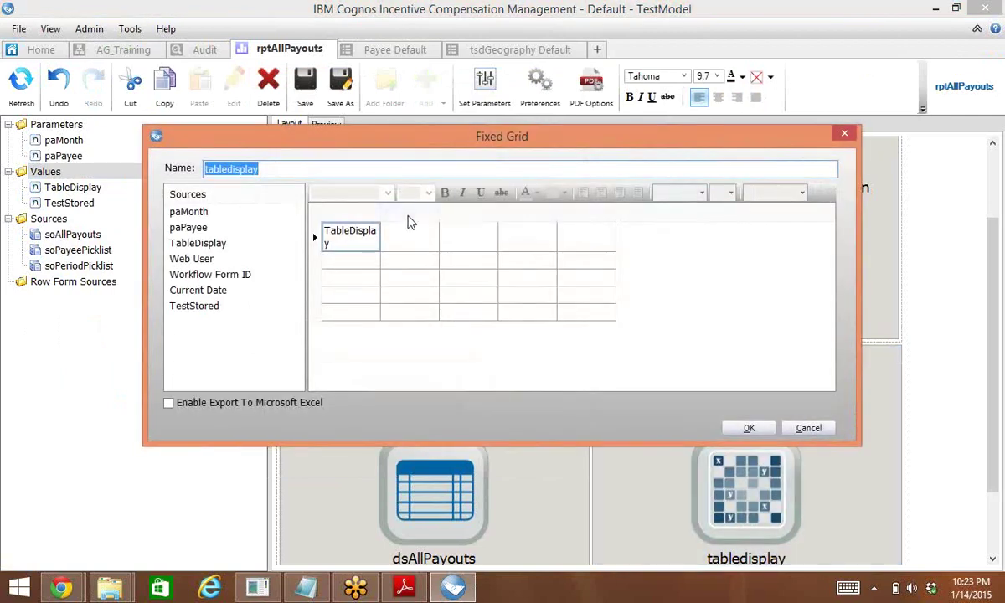
left_click(412, 237)
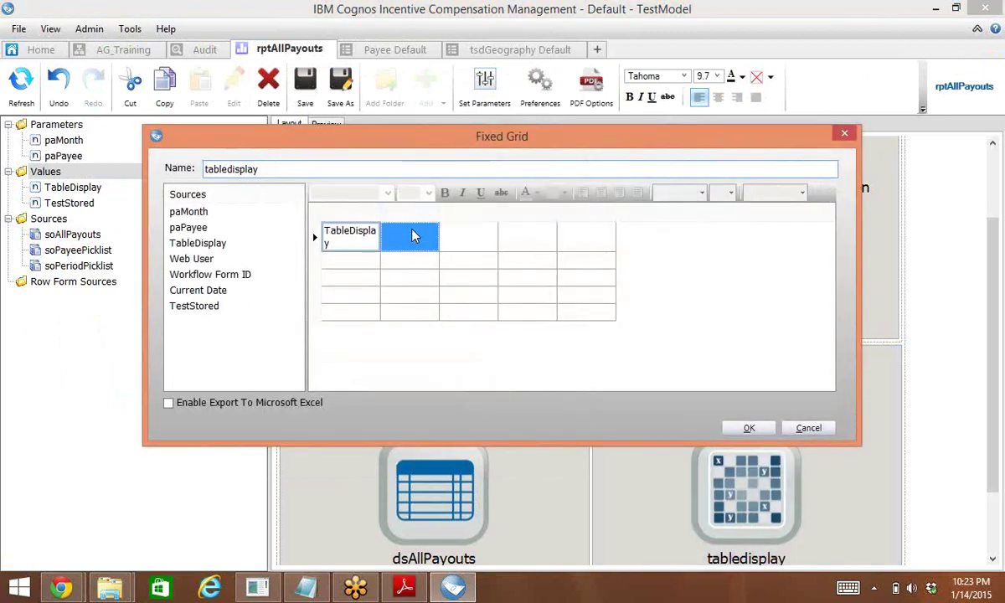
left_click(211, 307)
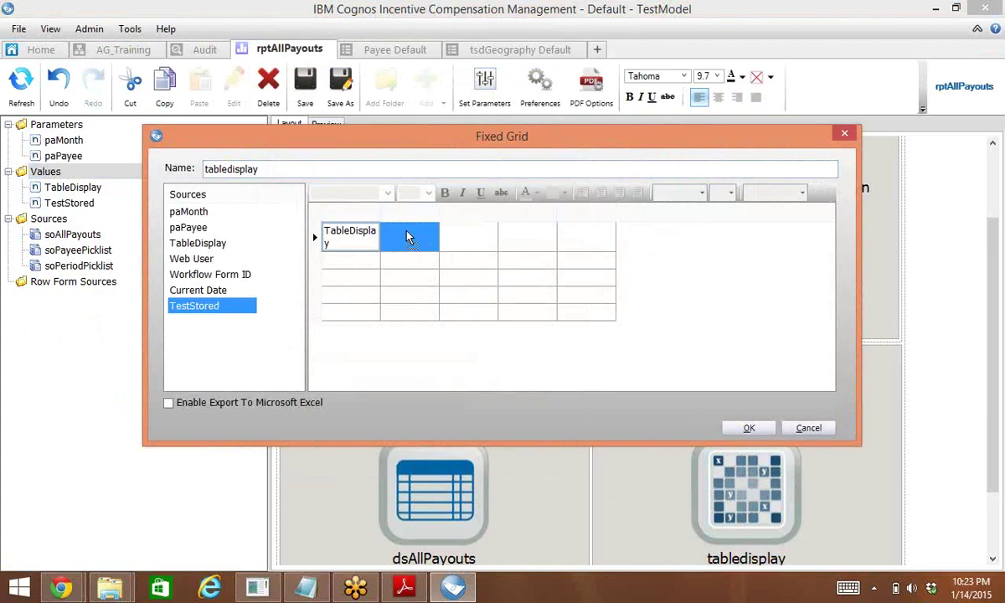
double_click(406, 237)
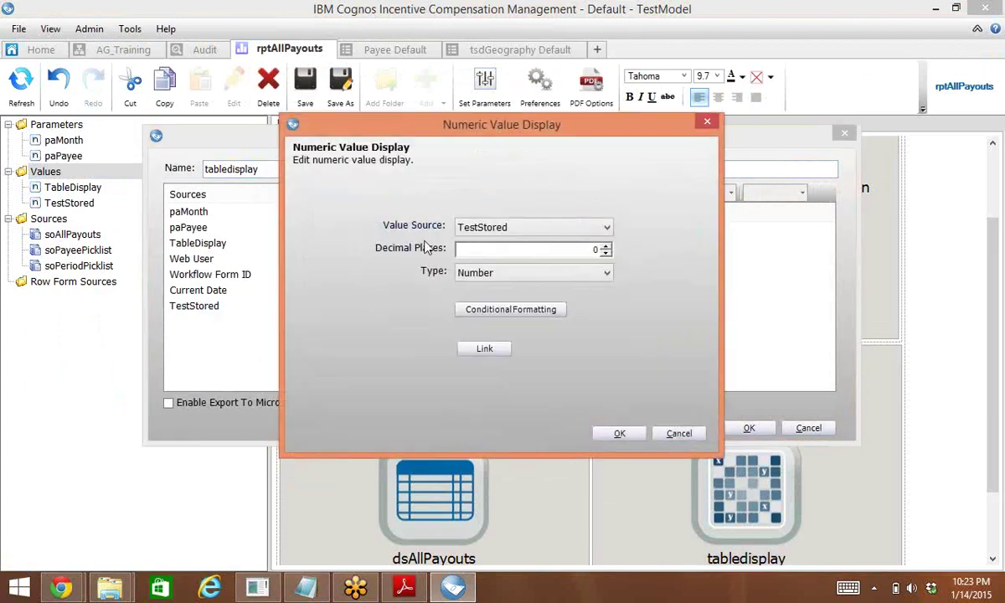
left_click(617, 436)
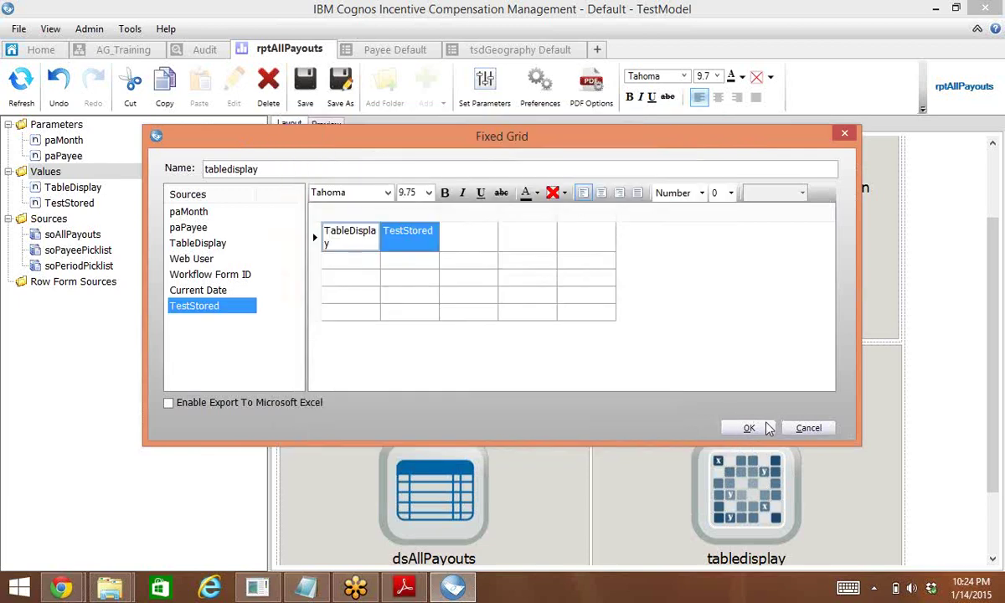
left_click(753, 428)
left_click(302, 88)
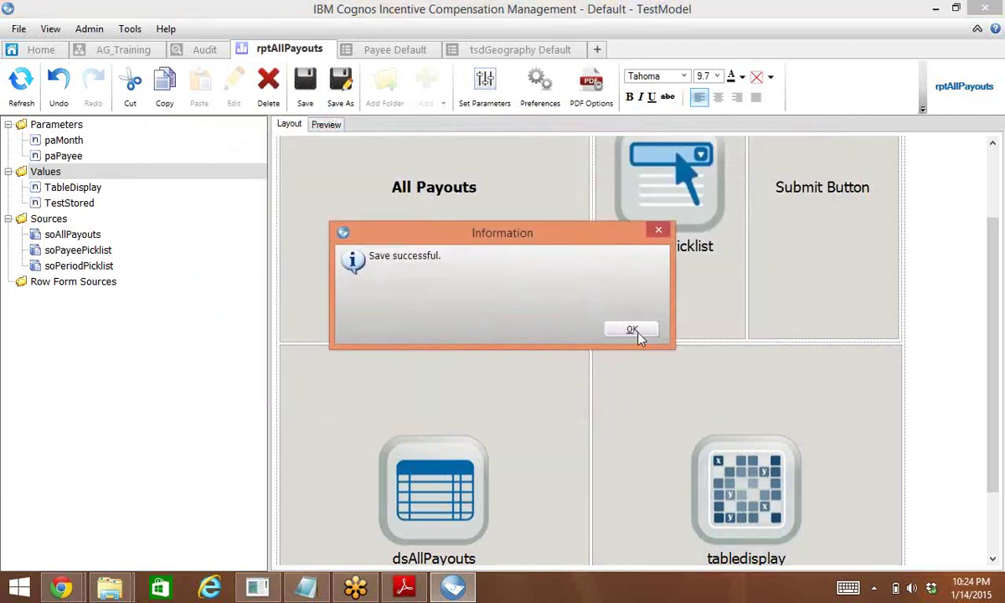
Step: Acknowledge the save and reload the All Payouts page in Chrome
left_click(633, 332)
key("alt+Tab")
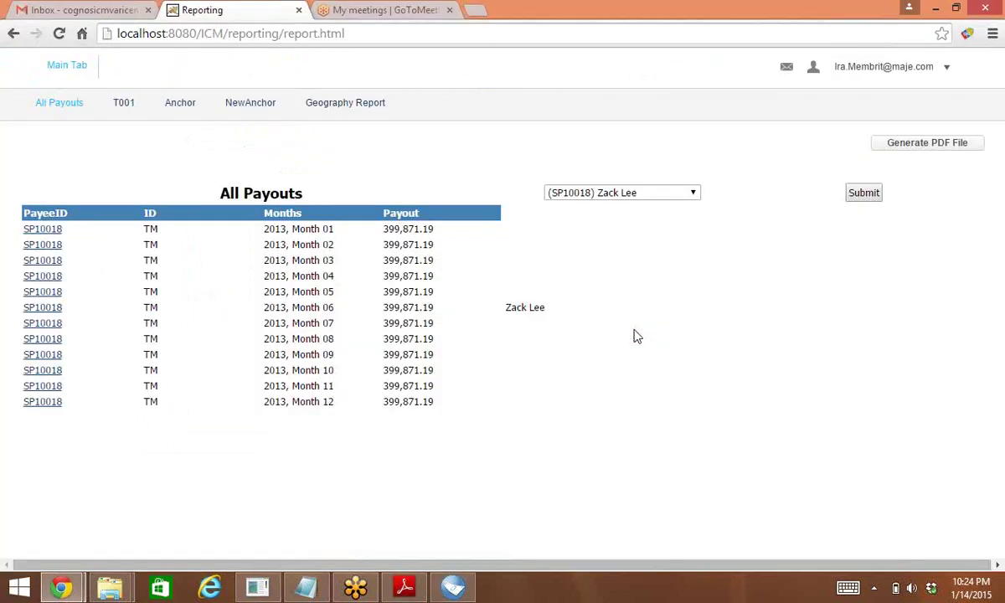
key("F5")
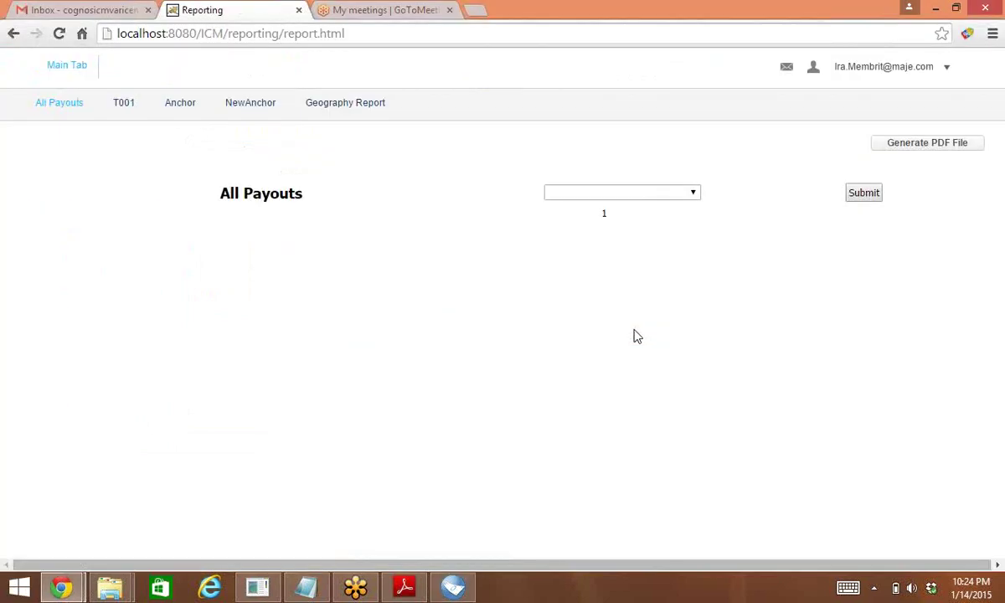
Step: Rerun All Payouts for a different payee, check the value 1 beside the name, and return to ICM
left_click(634, 195)
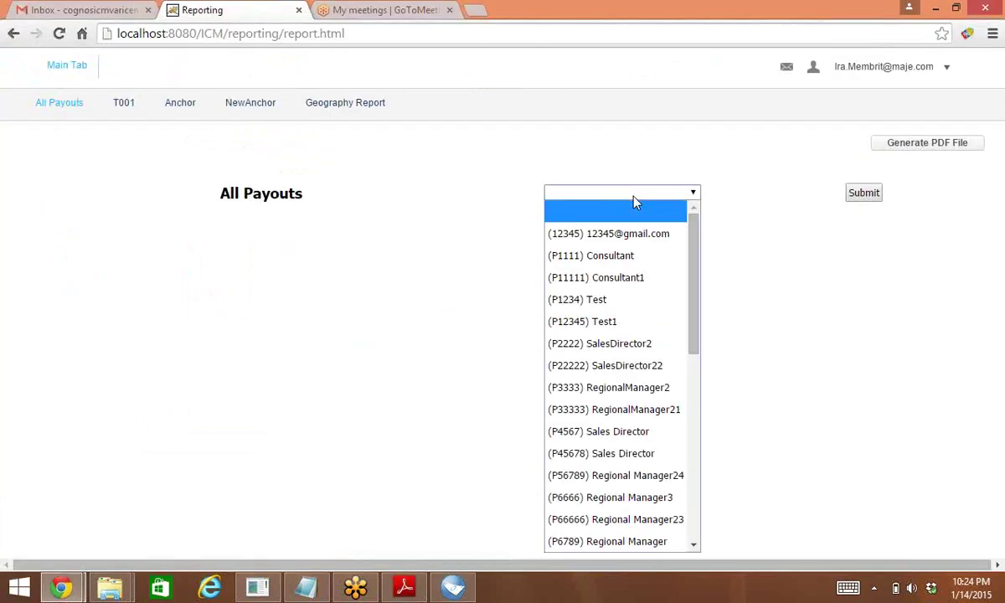
left_click(692, 437)
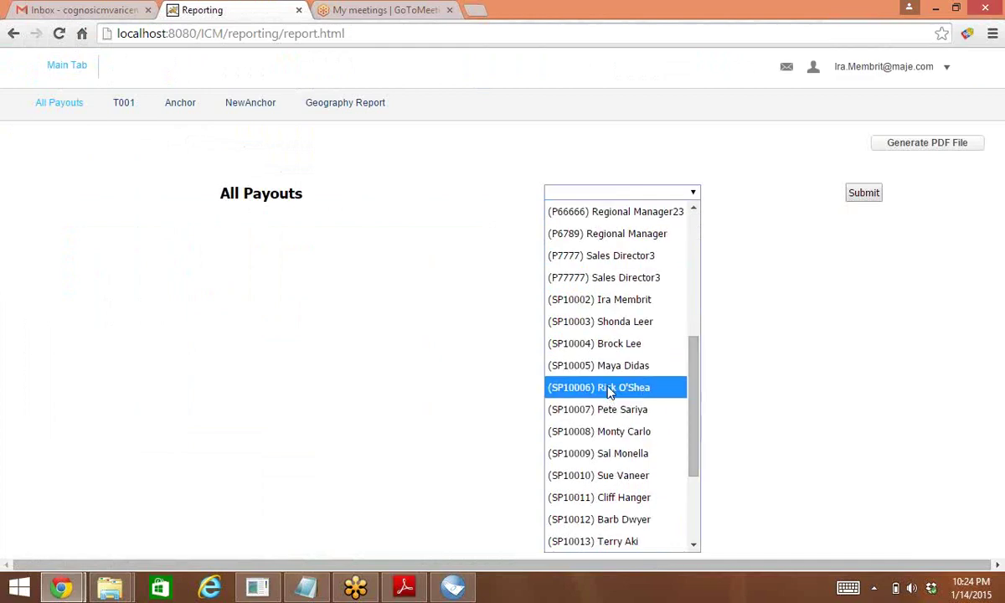
left_click(616, 322)
left_click(863, 193)
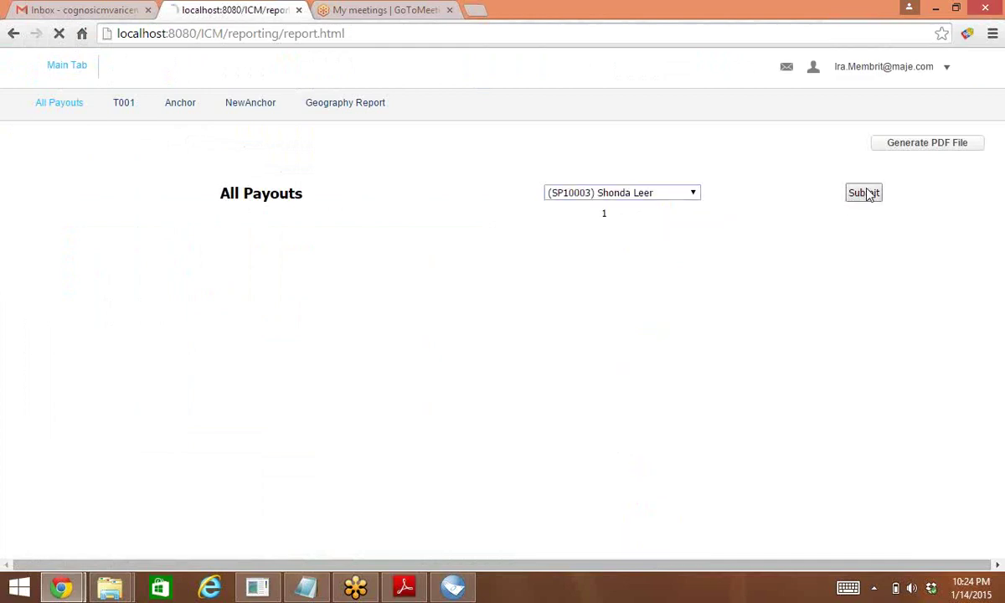
left_click_drag(605, 310, 469, 289)
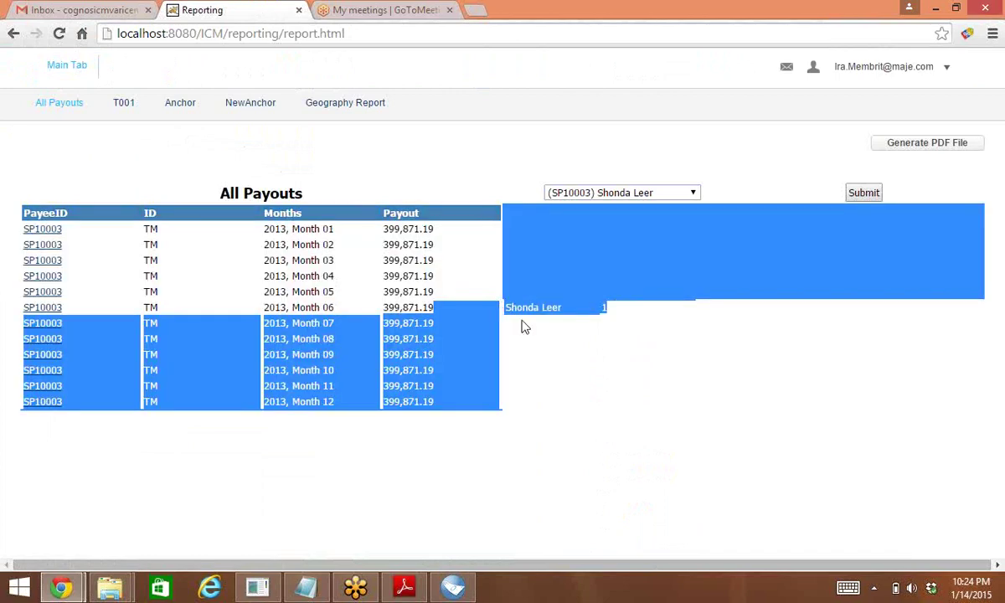
left_click(521, 336)
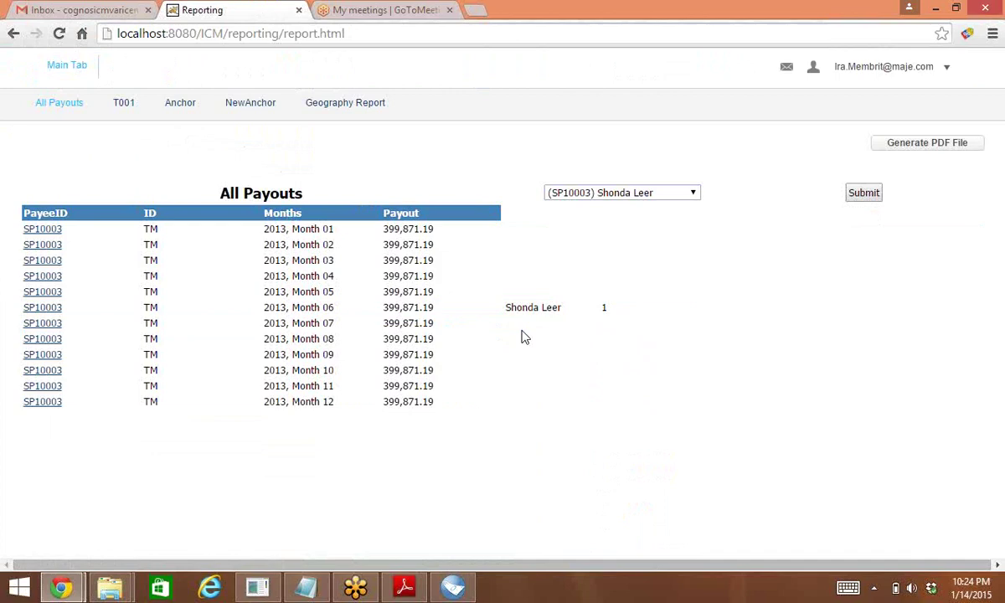
key("alt+Tab")
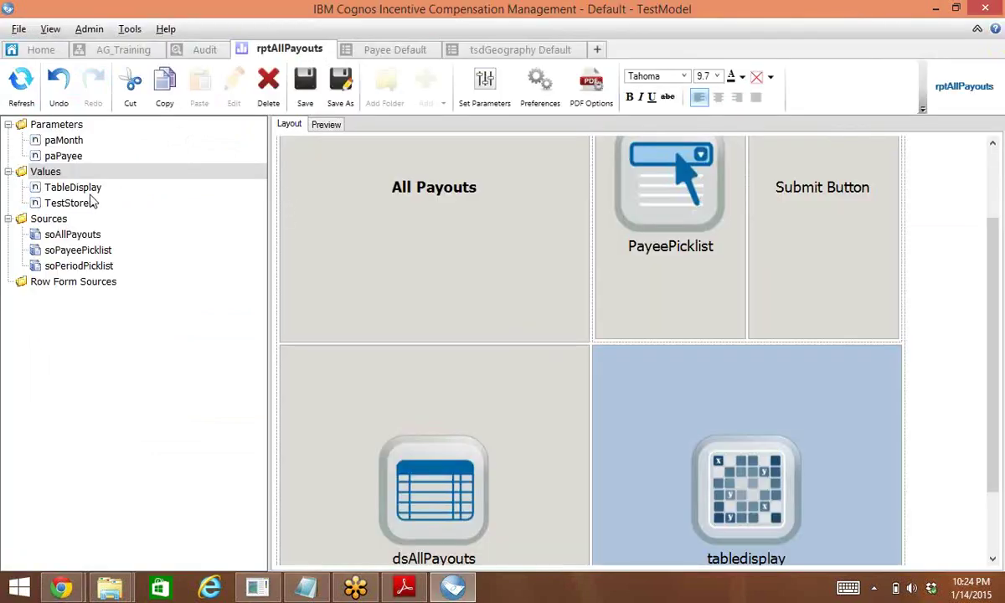
Step: Rename TestStored to TestCalculated with formula SUM(1*4), then attempt a save that fails
double_click(92, 202)
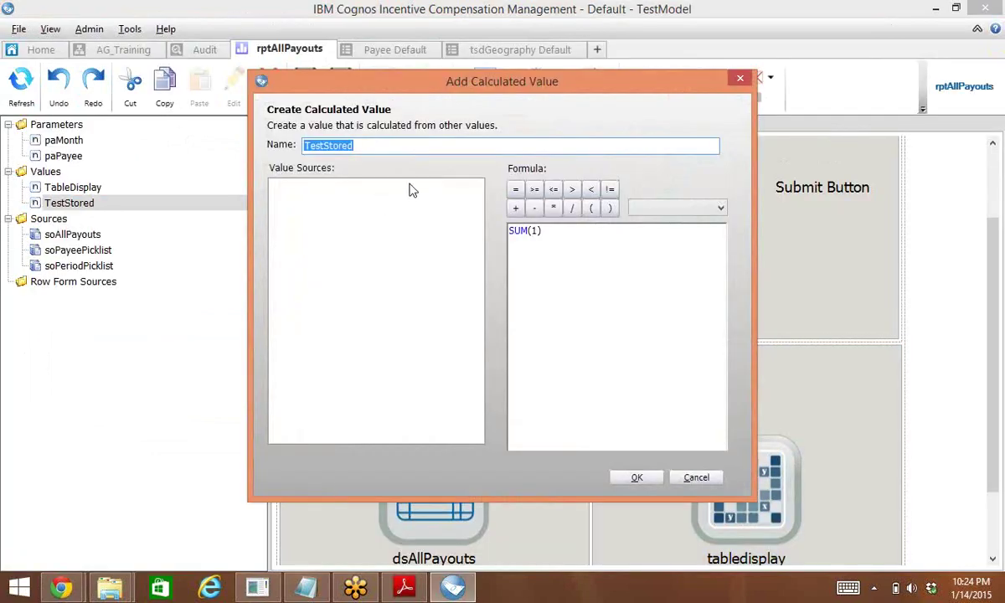
left_click(375, 147)
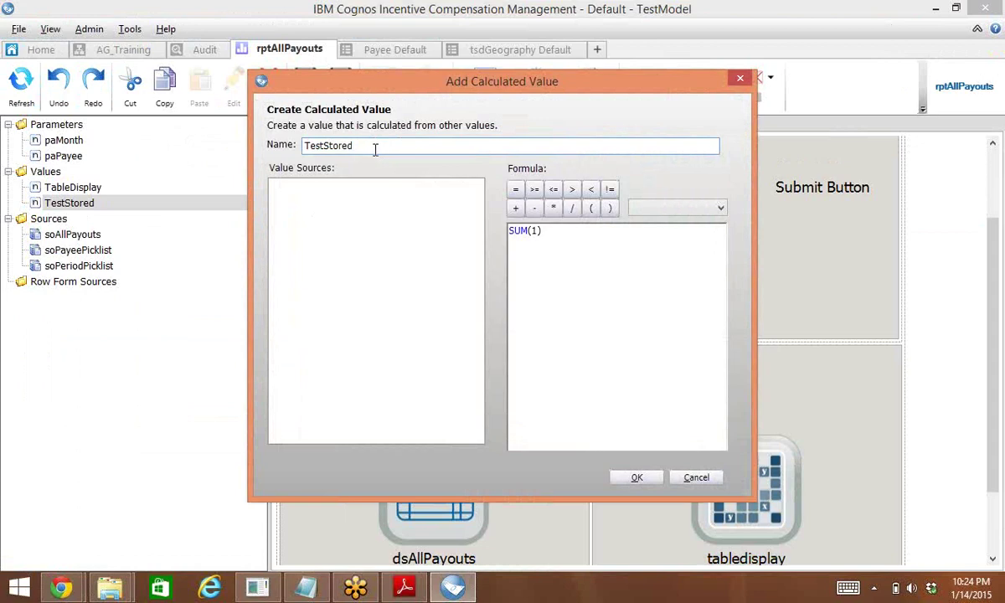
left_click_drag(375, 148, 324, 151)
type("Calcul")
key("BackSpace")
key("BackSpace")
type("ulated")
left_click(541, 233)
type("*4")
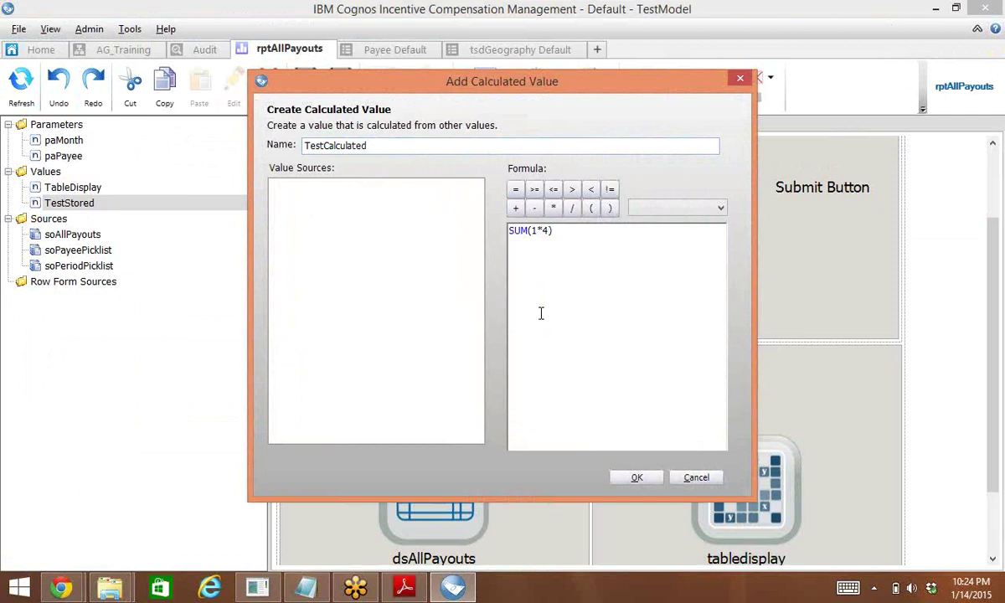
key("Return")
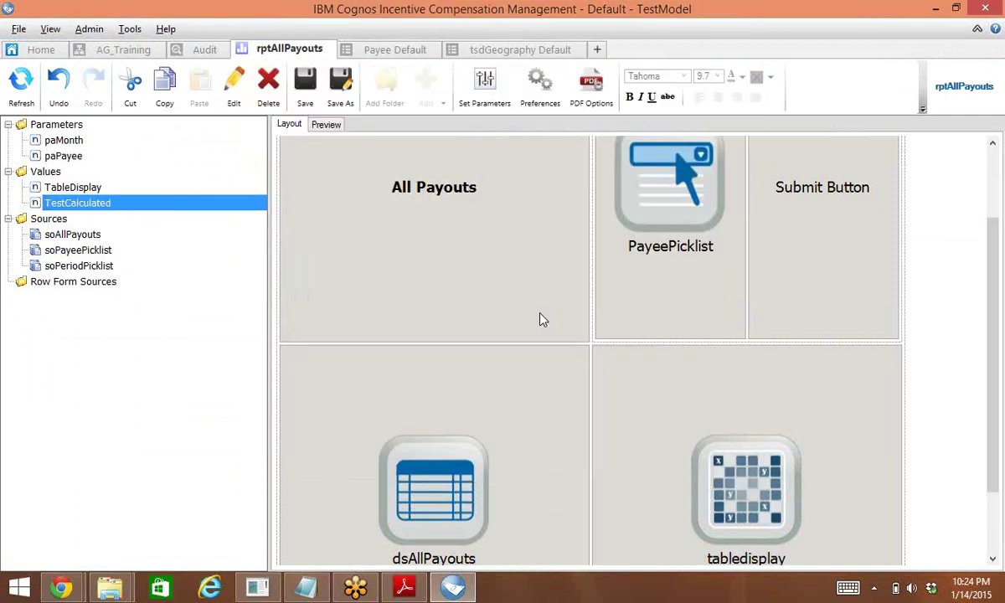
left_click(298, 86)
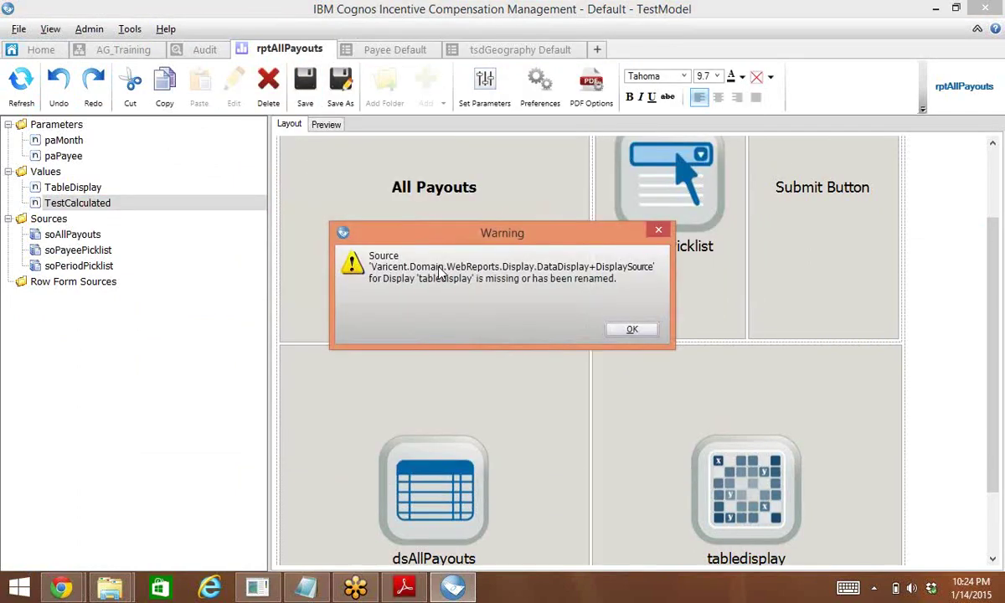
left_click(638, 333)
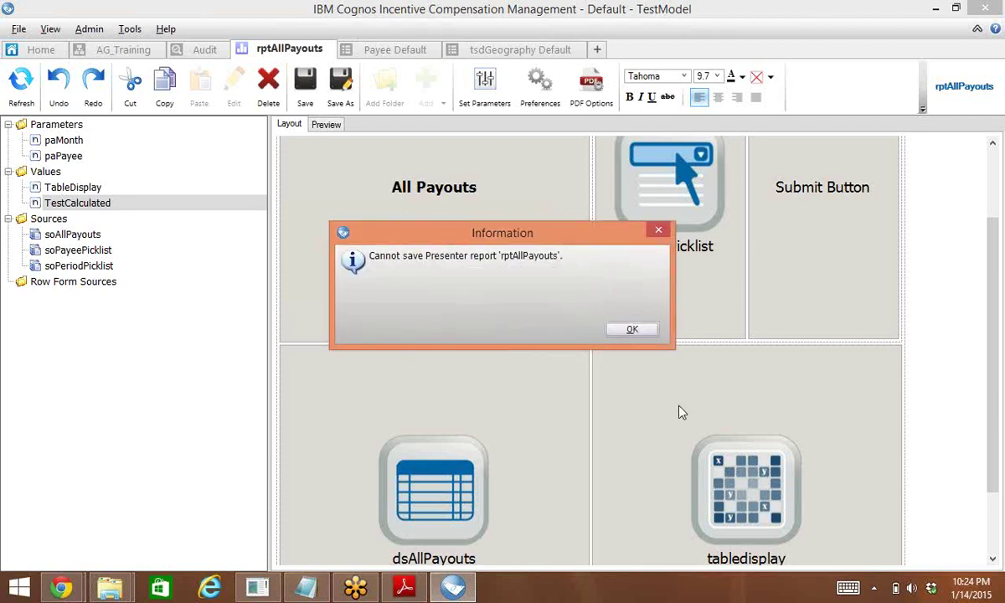
Step: Swap TestStored for TestCalculated as a 0-decimal Number in the tabledisplay grid and save
left_click(632, 330)
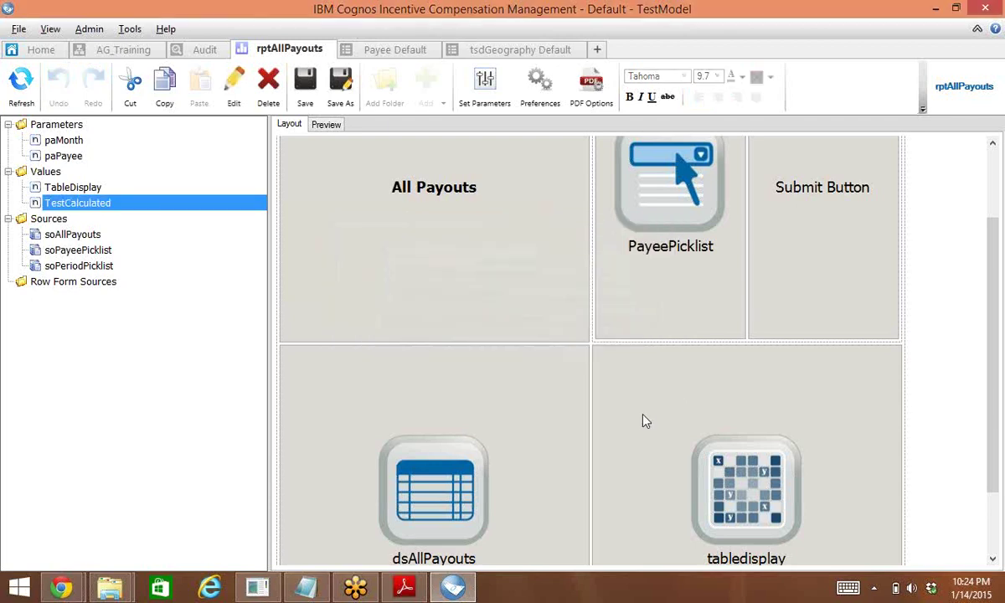
right_click(643, 419)
left_click(685, 486)
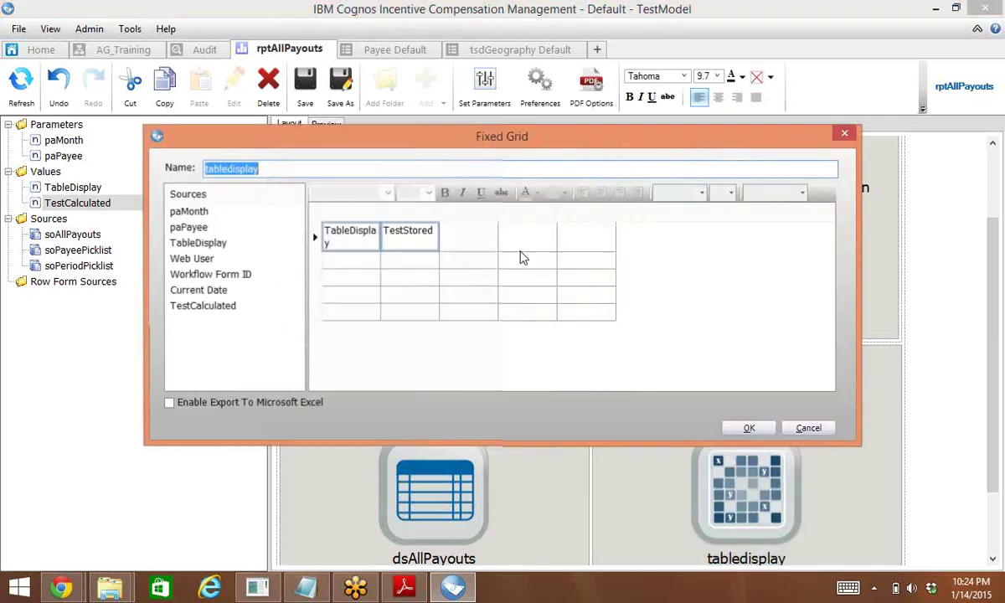
left_click(406, 247)
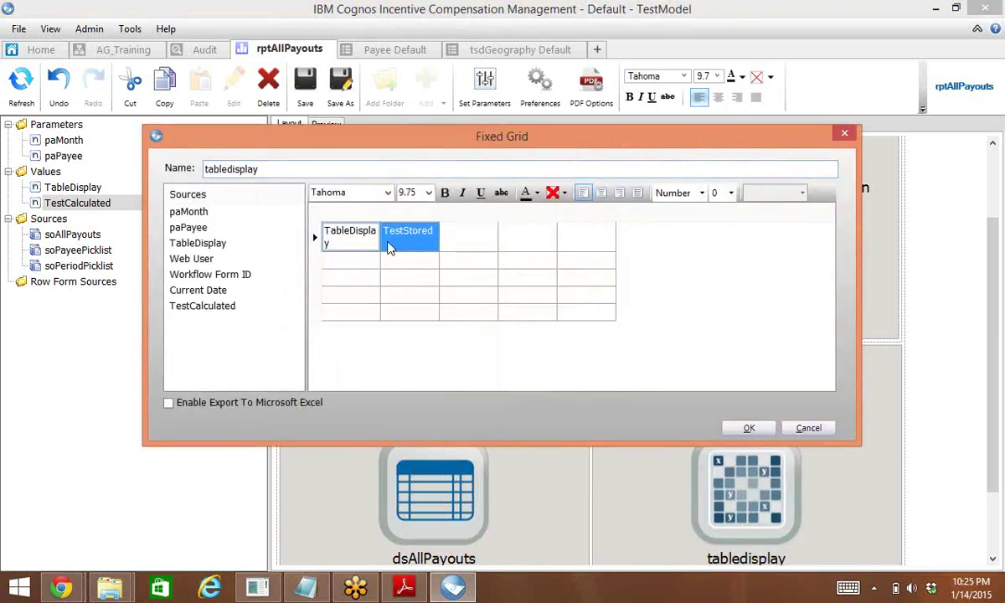
key("Delete")
left_click(222, 308)
left_click_drag(224, 314, 394, 251)
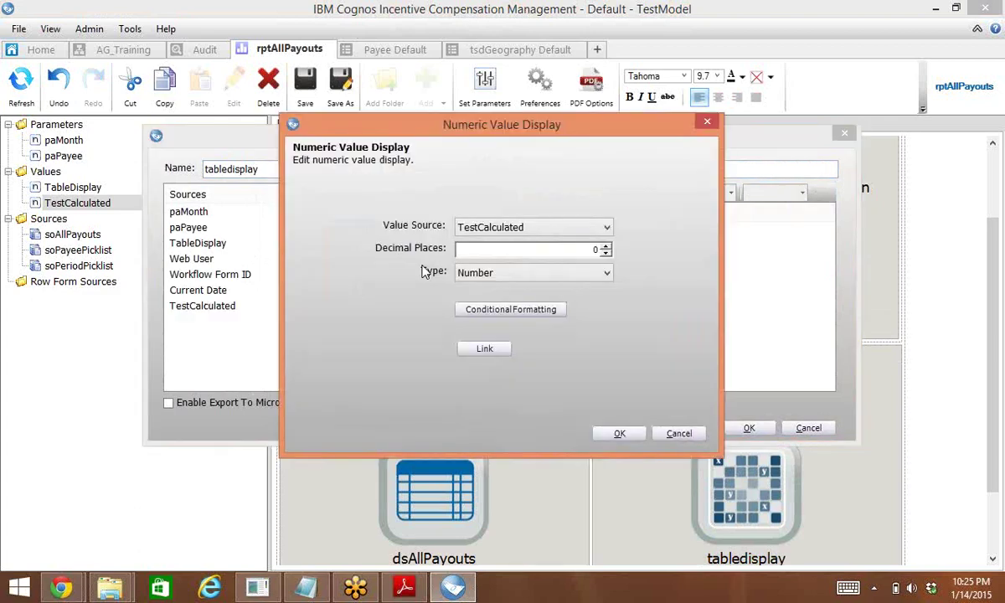
left_click(620, 433)
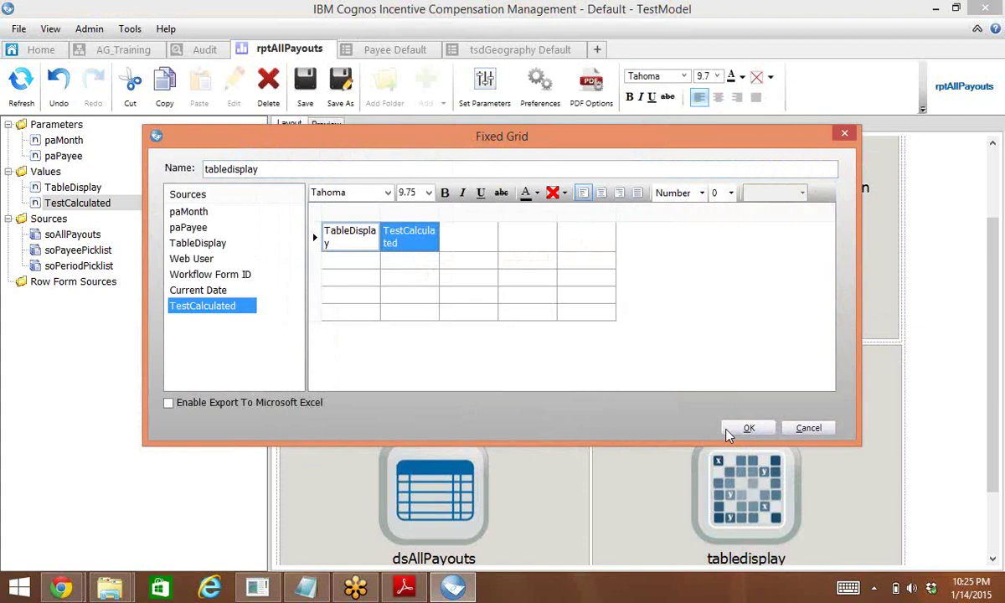
left_click(742, 428)
left_click(305, 94)
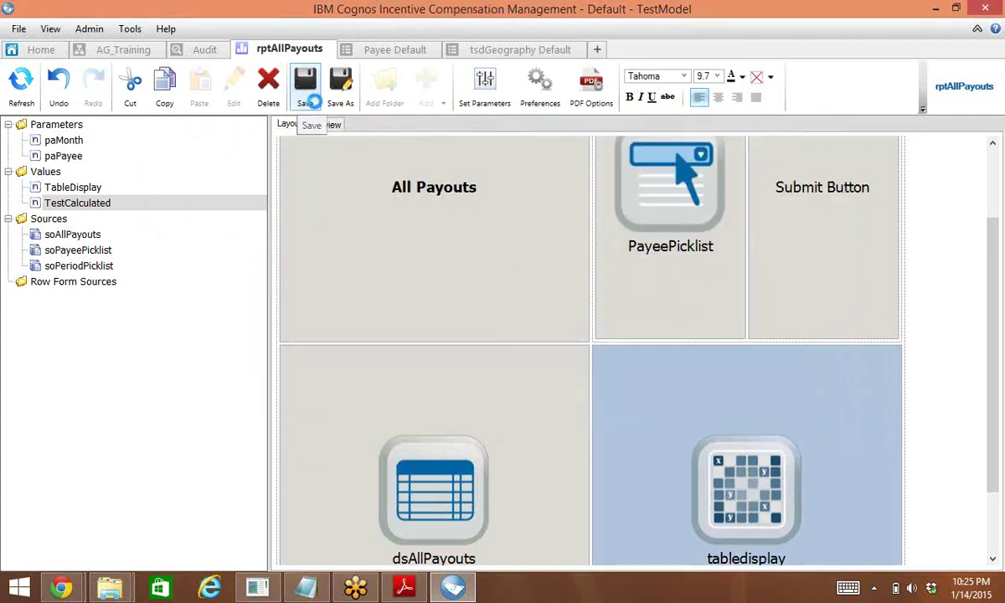
left_click(632, 330)
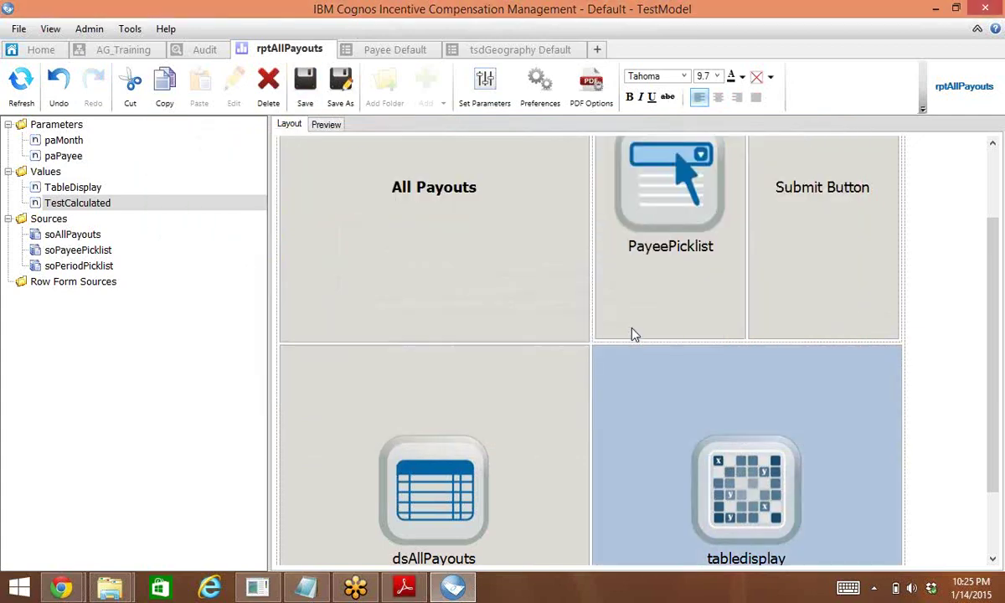
Step: Reload All Payouts in Chrome, rerun it for another payee, and check the value 4
key("alt+Tab")
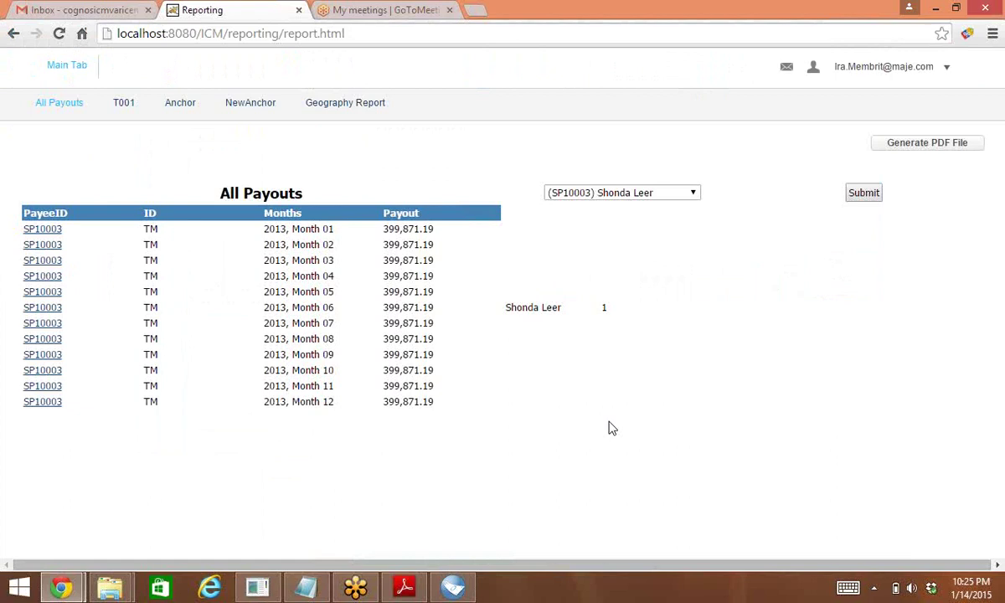
key("F5")
left_click(623, 194)
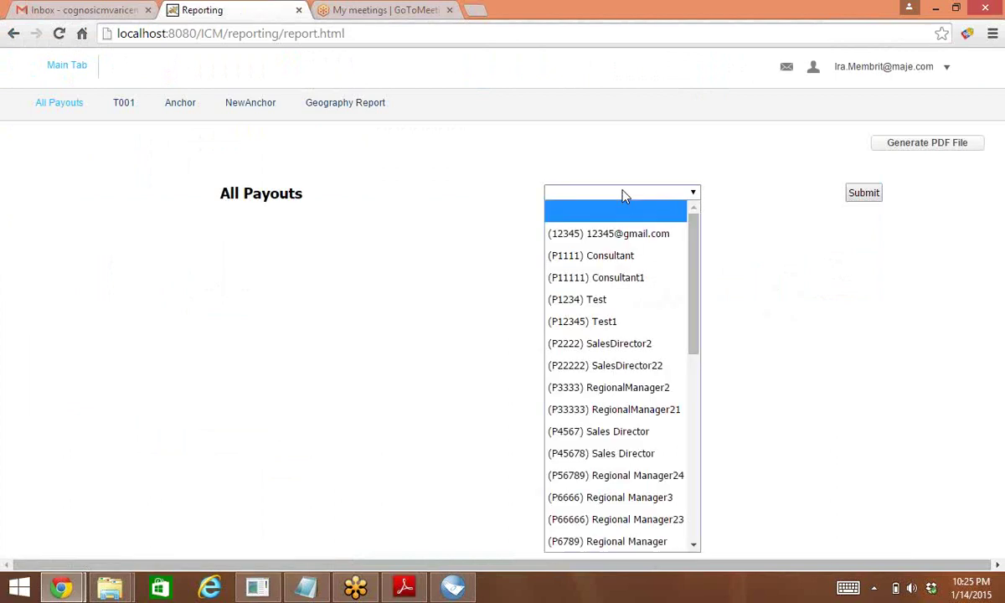
left_click(693, 457)
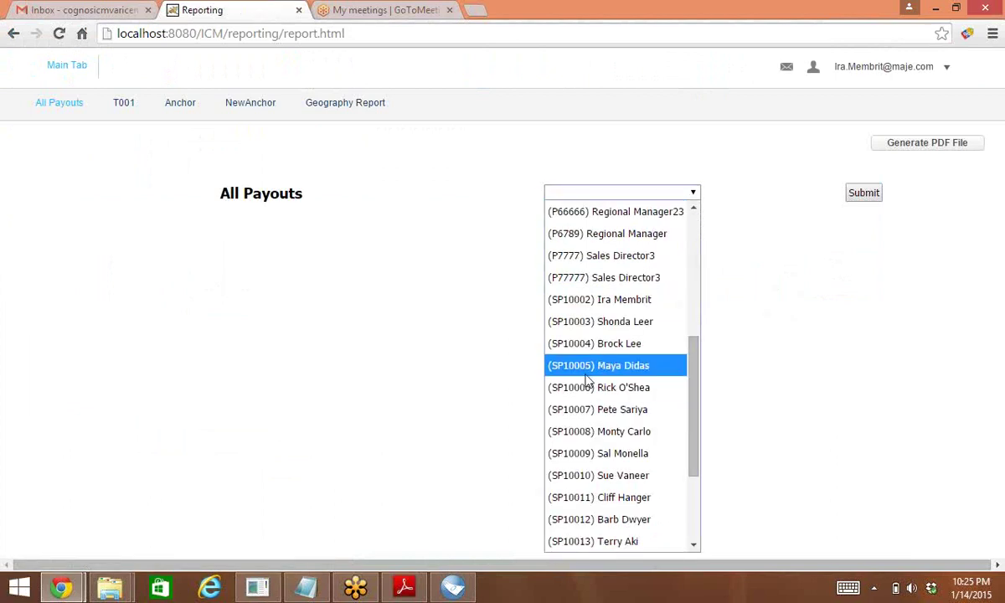
left_click(596, 343)
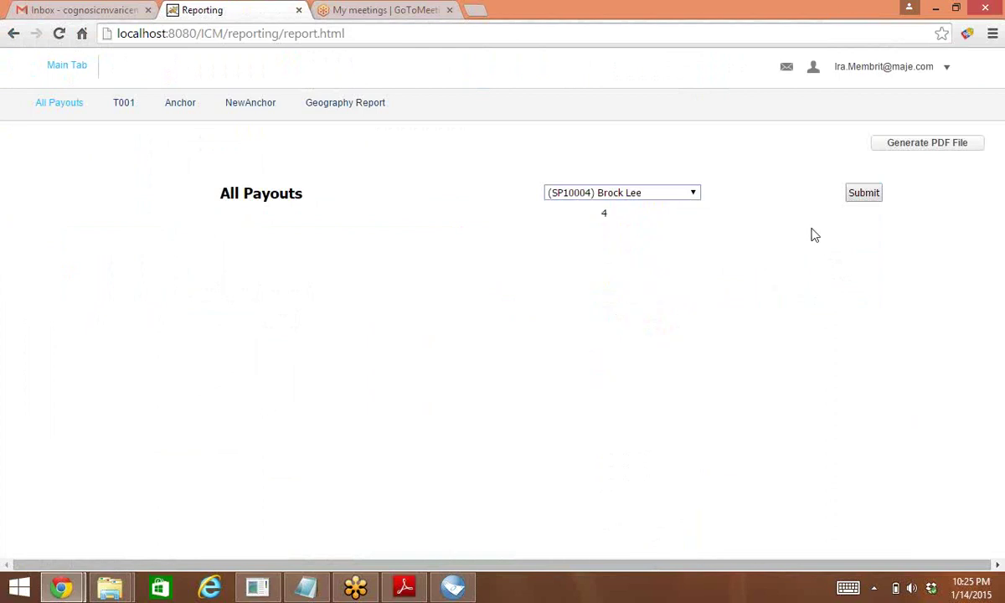
left_click(864, 198)
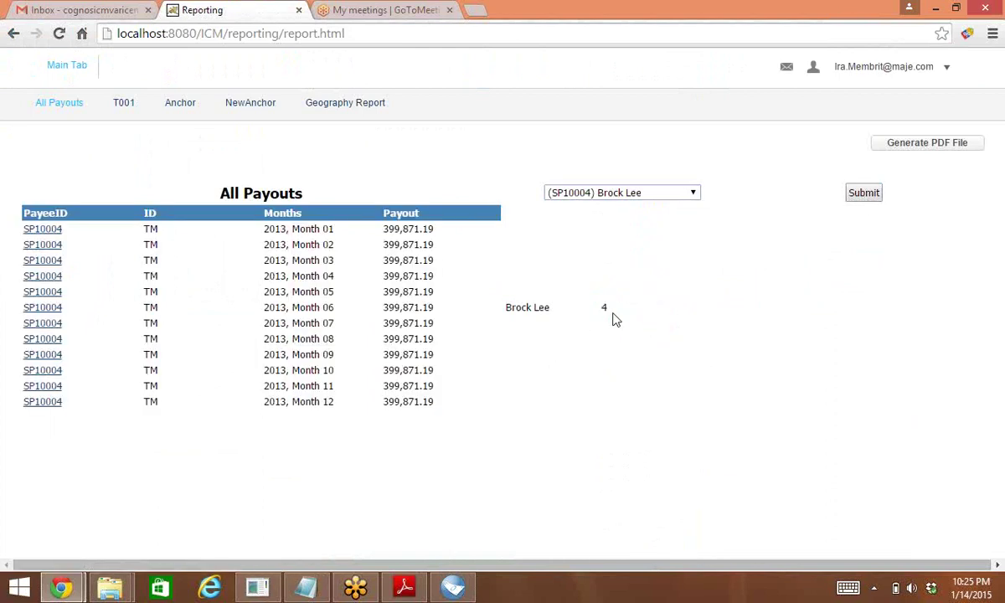
left_click_drag(610, 314, 512, 304)
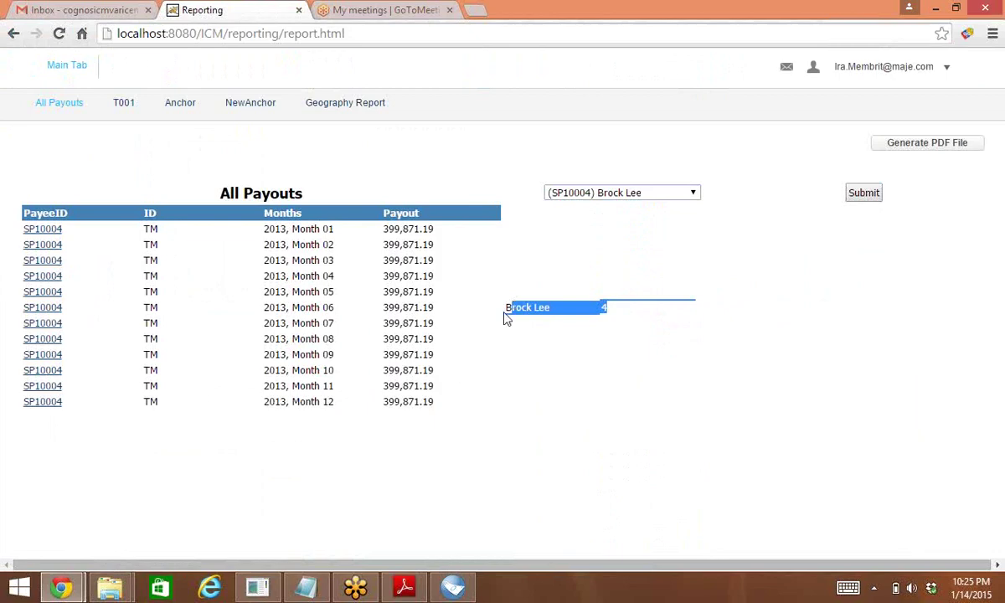
left_click(504, 316)
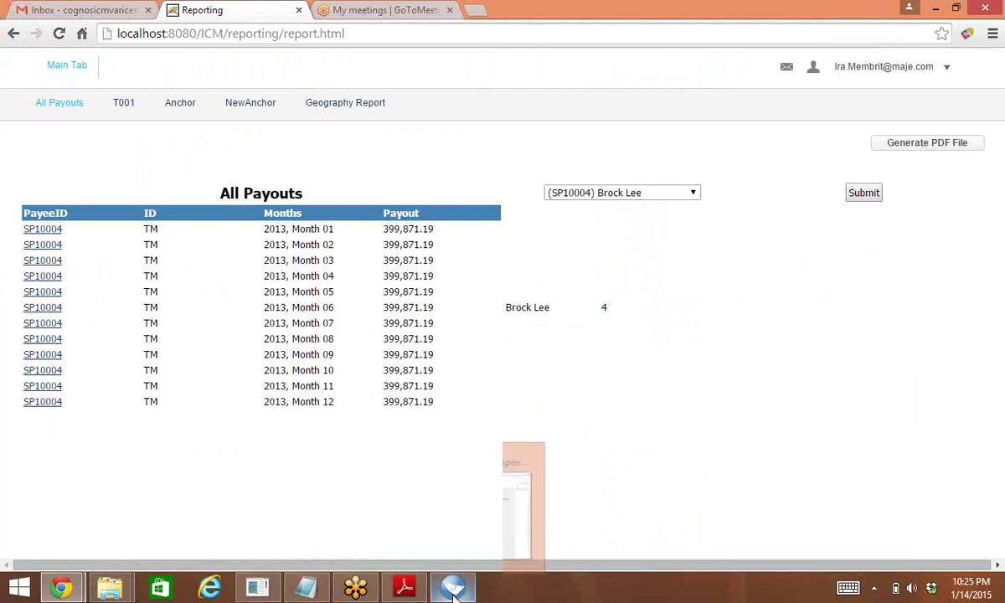
Step: Return to the ICM designer and bring up the Values folder's options
left_click(453, 587)
left_click(67, 170)
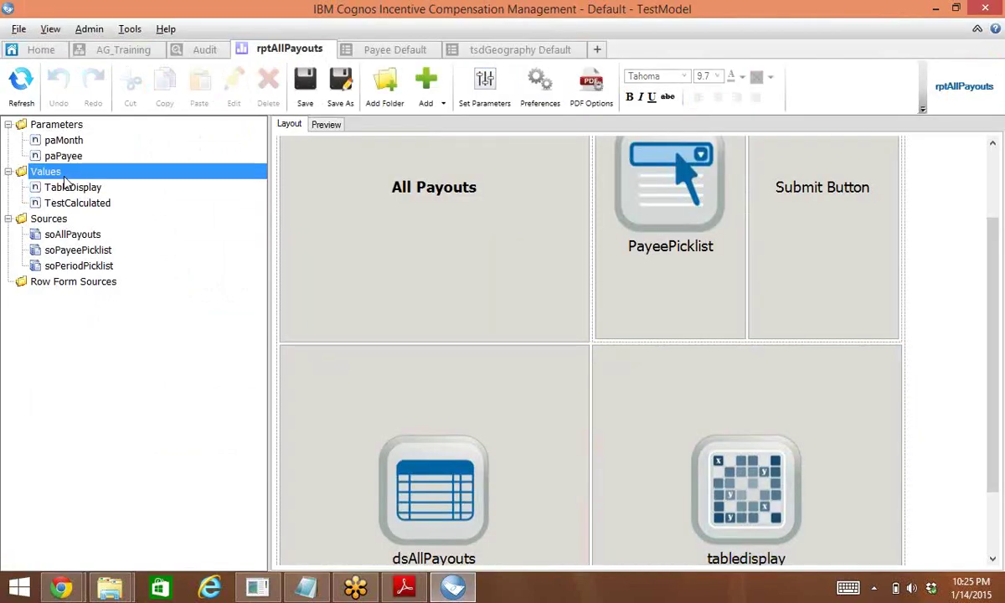
right_click(66, 176)
mouse_move(163, 298)
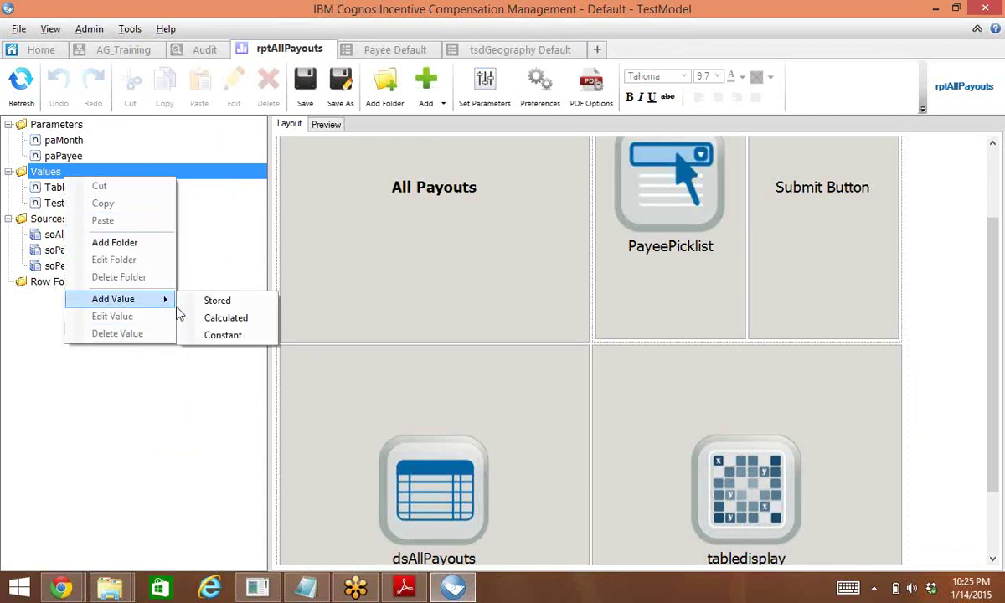
left_click(236, 339)
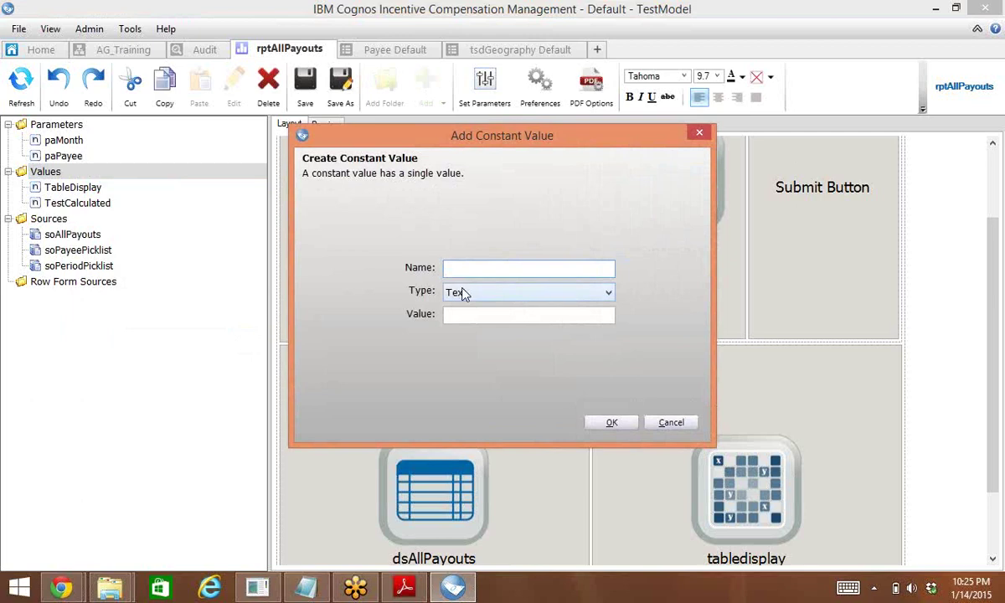
key("Escape")
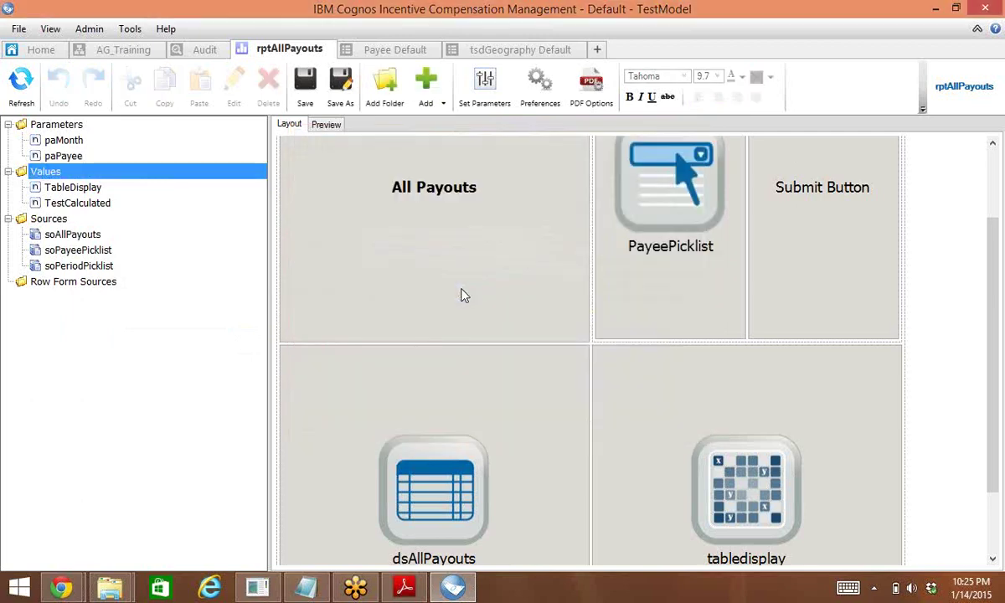
right_click(62, 172)
mouse_move(144, 298)
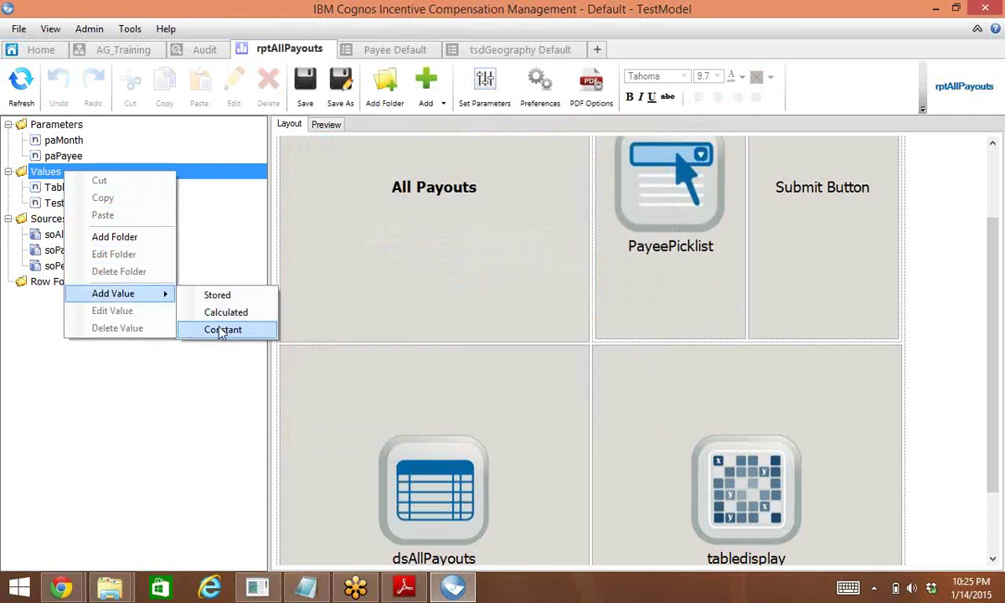
left_click(229, 295)
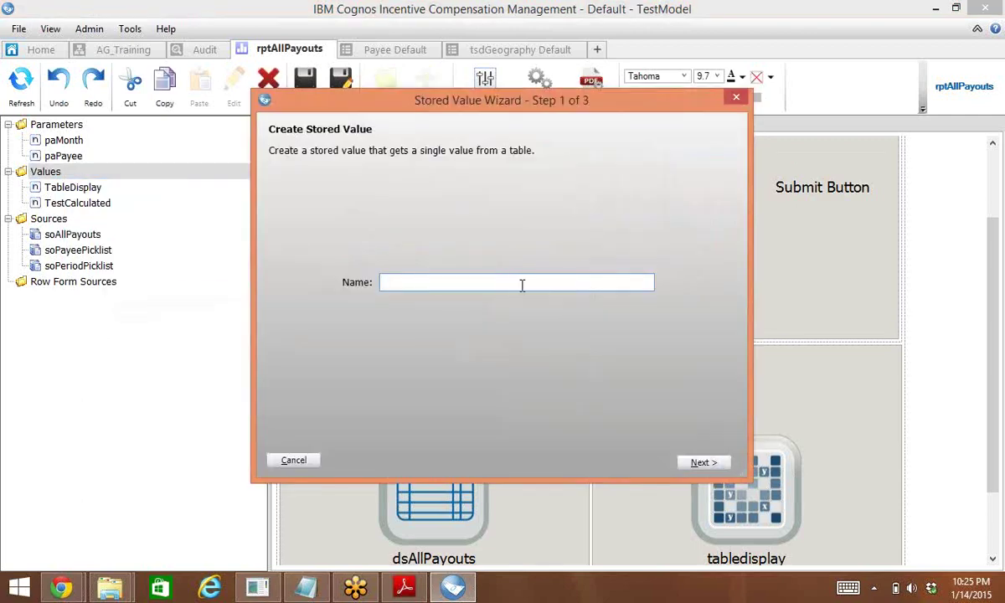
type("date")
key("Return")
key("alt+Down")
type("uct and Service Quotas by Month")
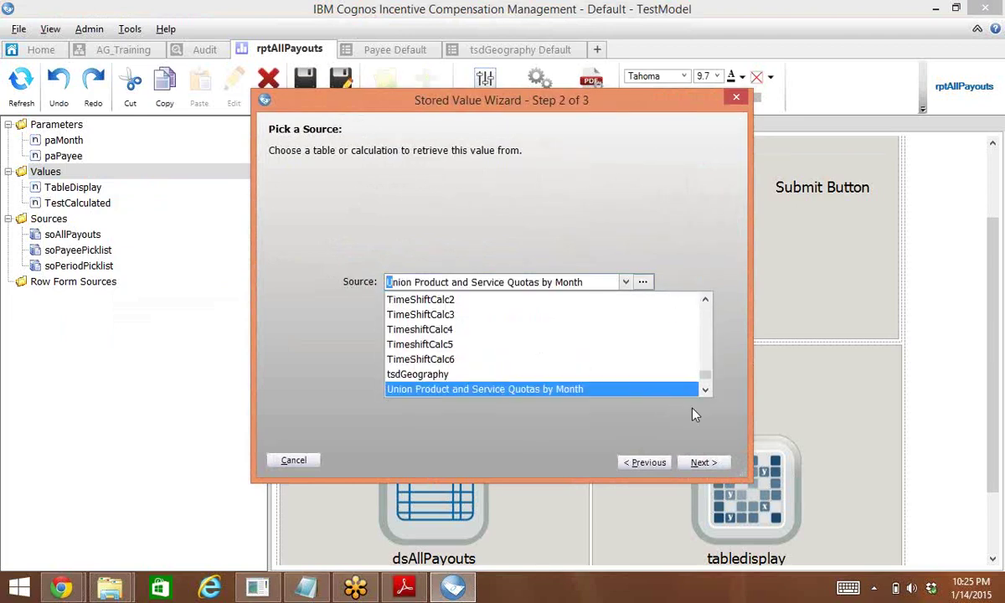
left_click_drag(705, 381, 708, 306)
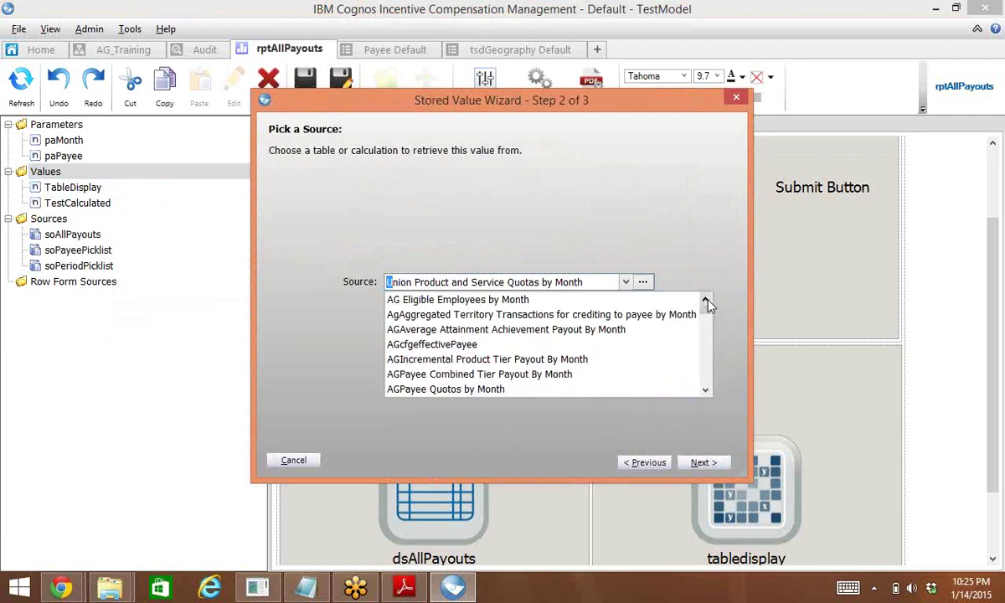
left_click(509, 471)
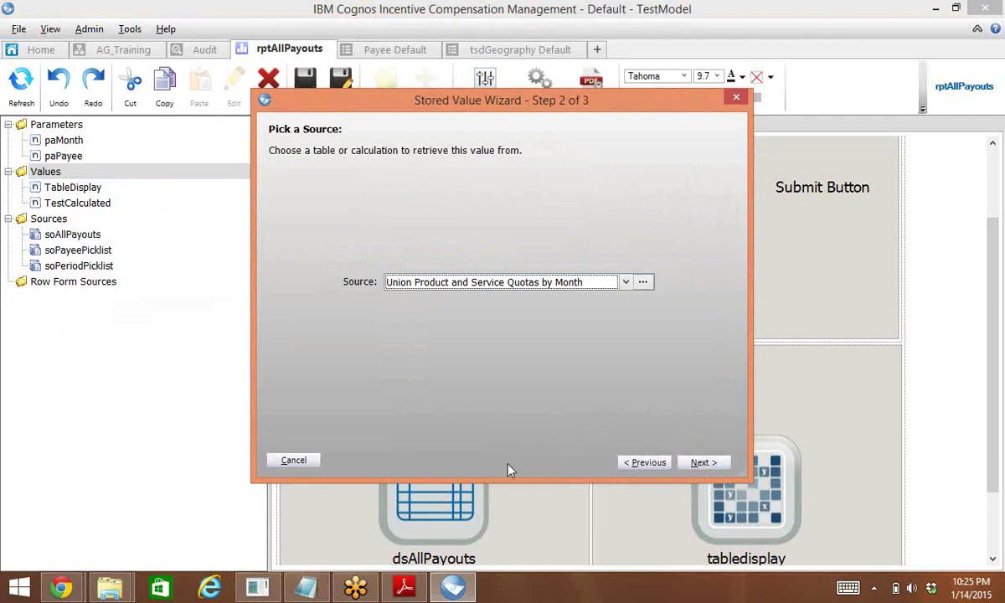
left_click(294, 463)
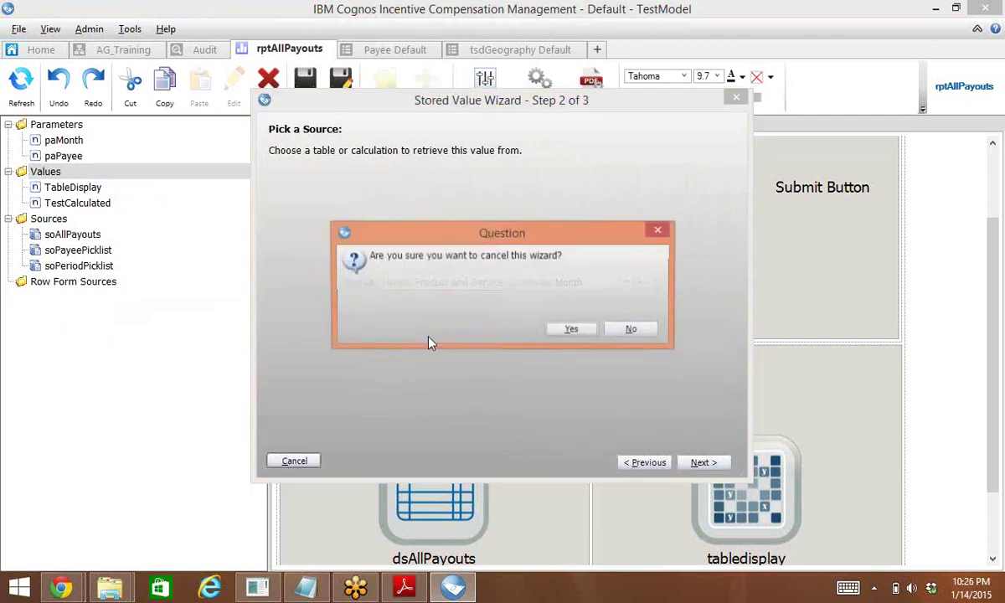
left_click(561, 332)
Step: Start a new constant value under Values and set its type to Date
right_click(54, 170)
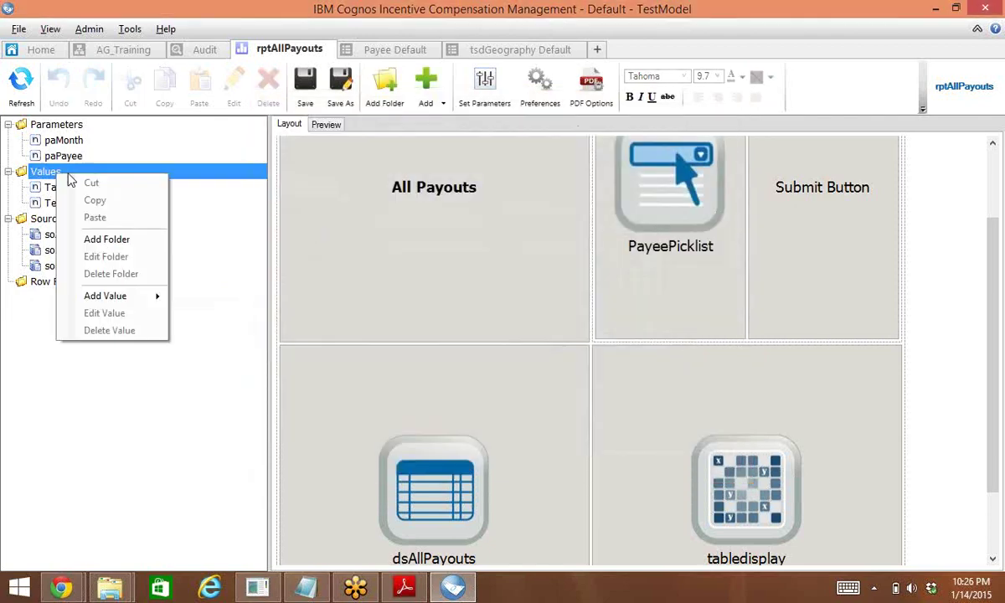
mouse_move(147, 295)
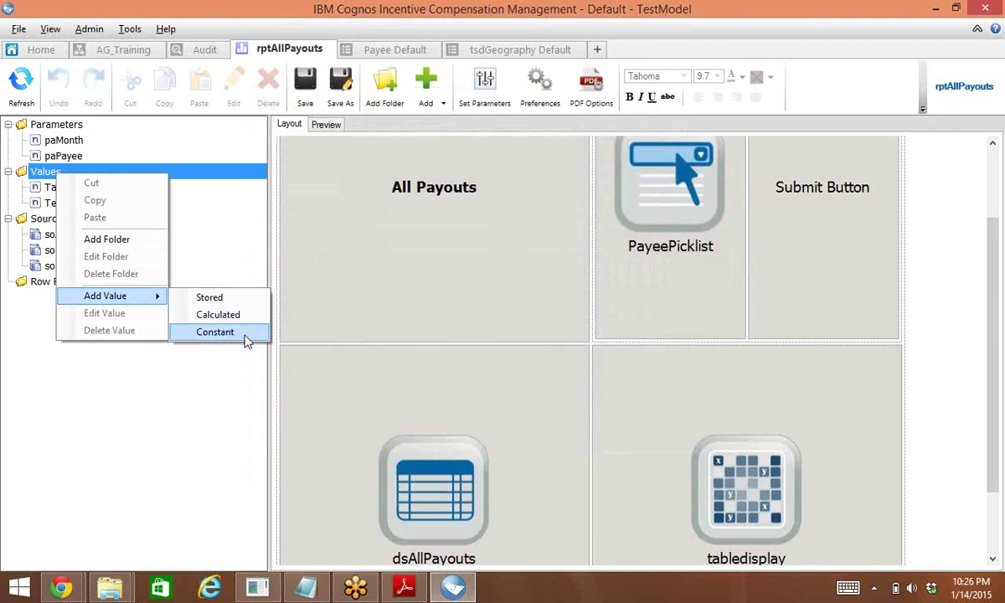
left_click(214, 332)
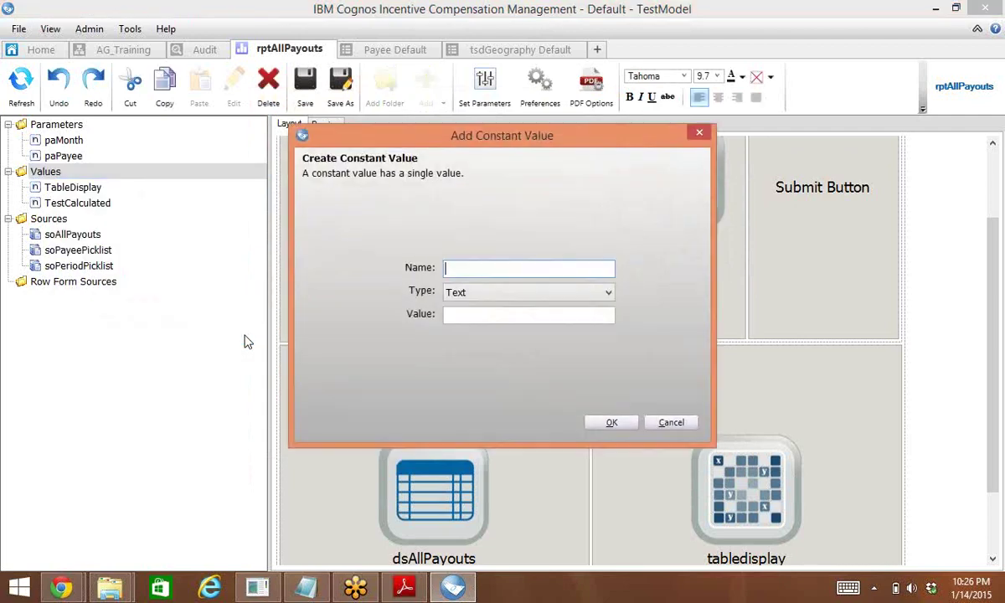
left_click(492, 295)
left_click(492, 294)
left_click(493, 295)
left_click(477, 311)
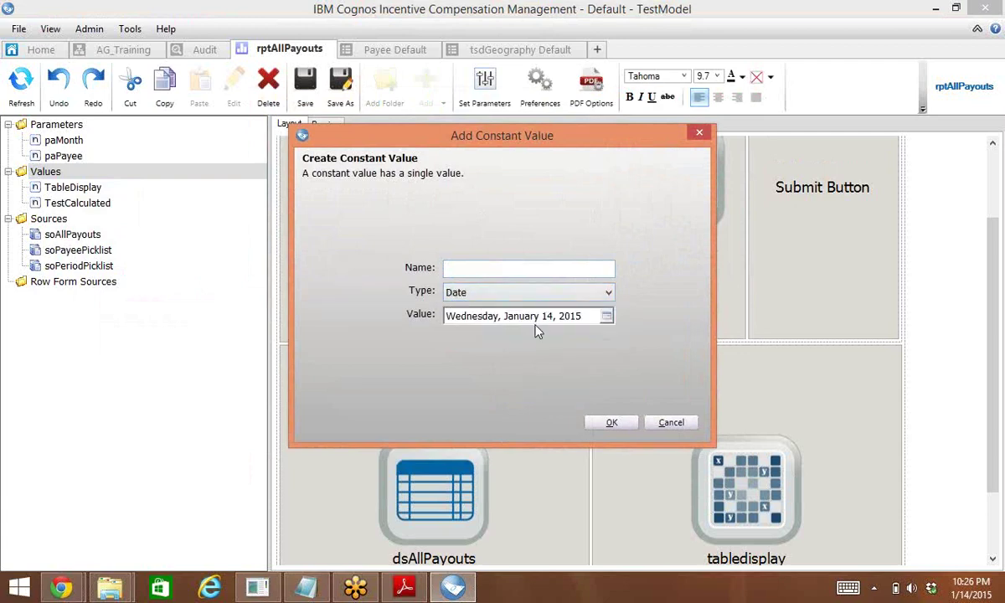
Step: Name the constant Current Date, clear the duplicate-name error, and create it
left_click(488, 272)
type("Current Date")
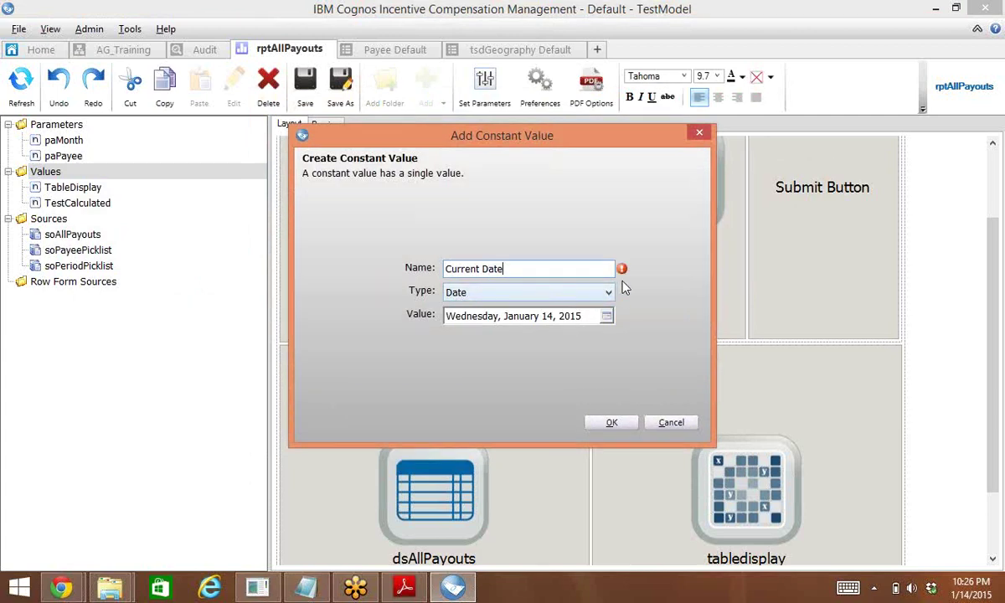
mouse_move(622, 271)
key("BackSpace")
key("BackSpace")
key("BackSpace")
key("BackSpace")
key("BackSpace")
key("BackSpace")
key("BackSpace")
key("BackSpace")
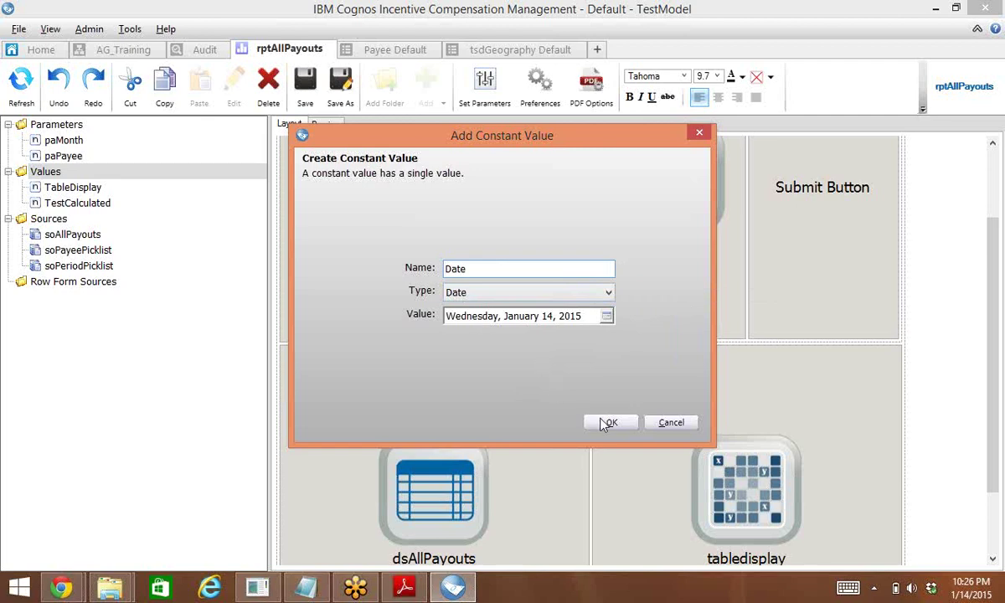
left_click(607, 423)
left_click(684, 497)
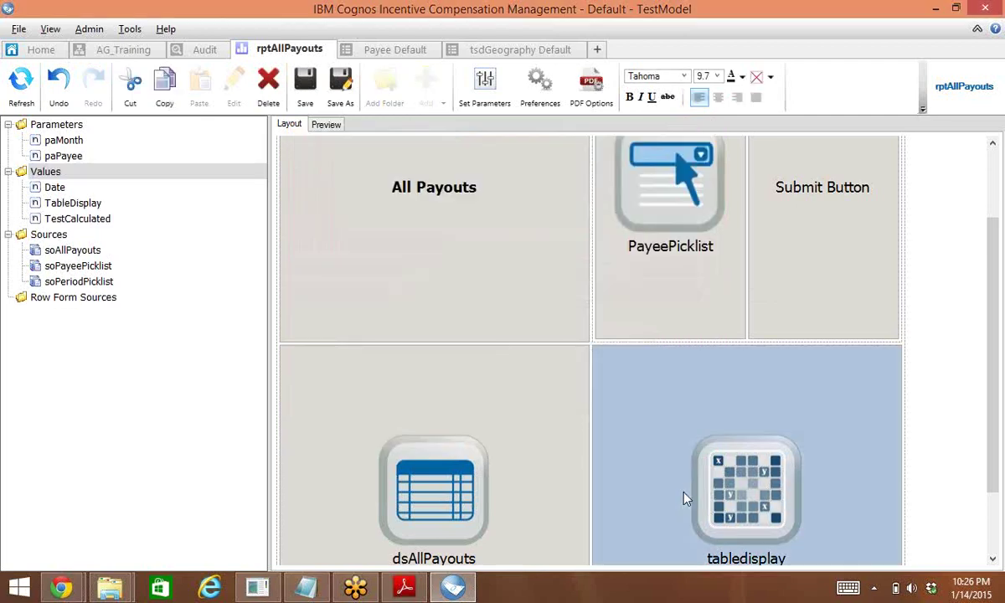
Step: Place Current Date as a Long Date in the tabledisplay grid's third cell and save
right_click(684, 499)
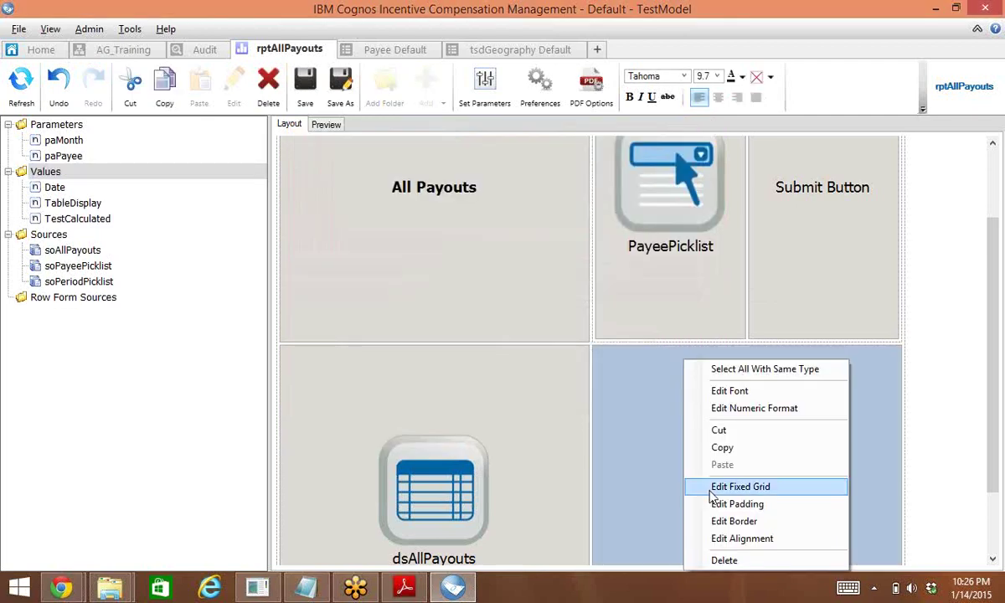
left_click(741, 486)
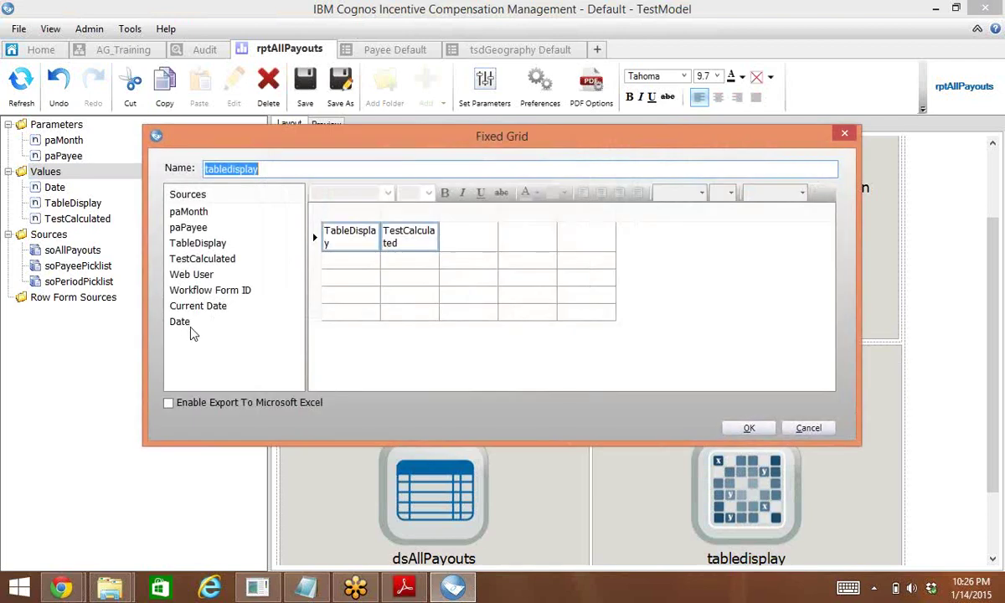
left_click(220, 308)
left_click_drag(221, 312, 468, 245)
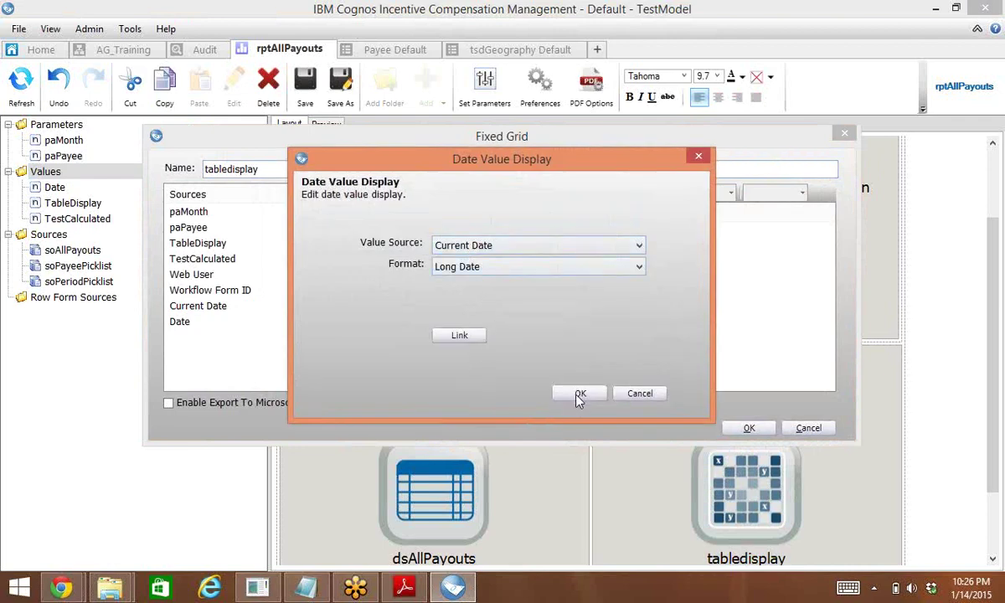
left_click(580, 395)
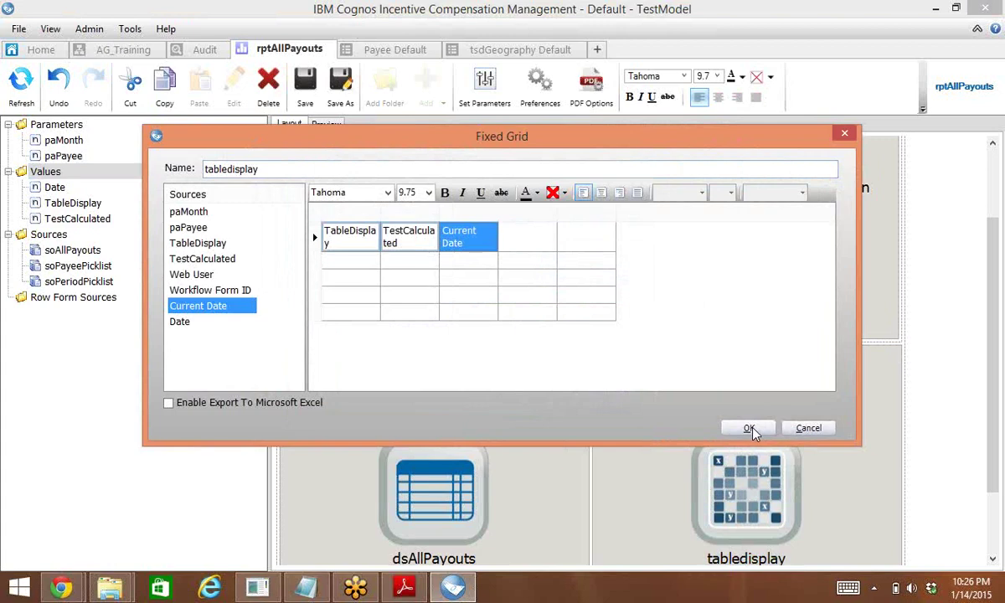
left_click(750, 429)
left_click(304, 87)
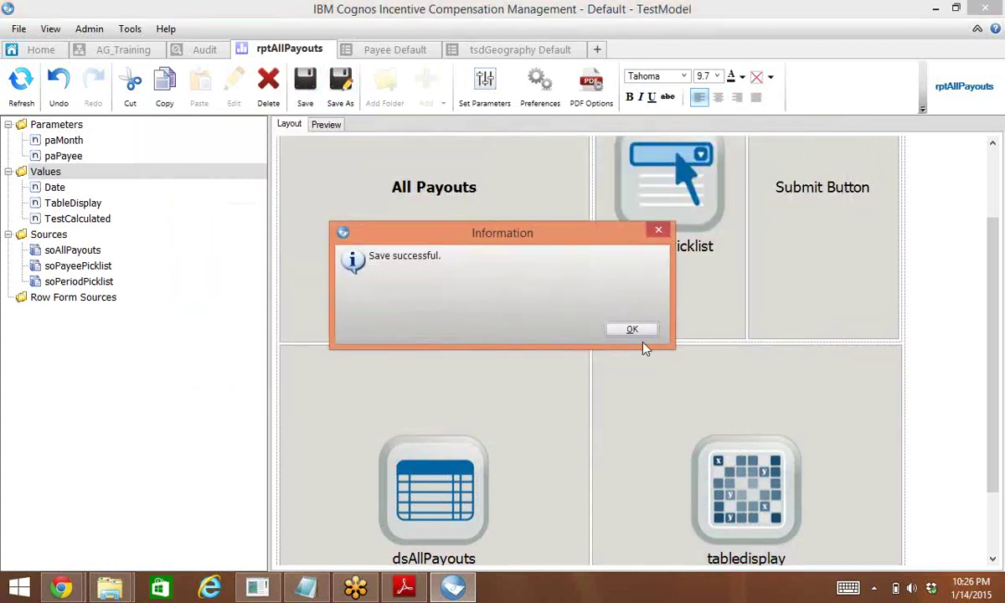
Step: Rerun All Payouts for a payee and confirm Wednesday, January 14, 2015 appears beside value 4
left_click(632, 328)
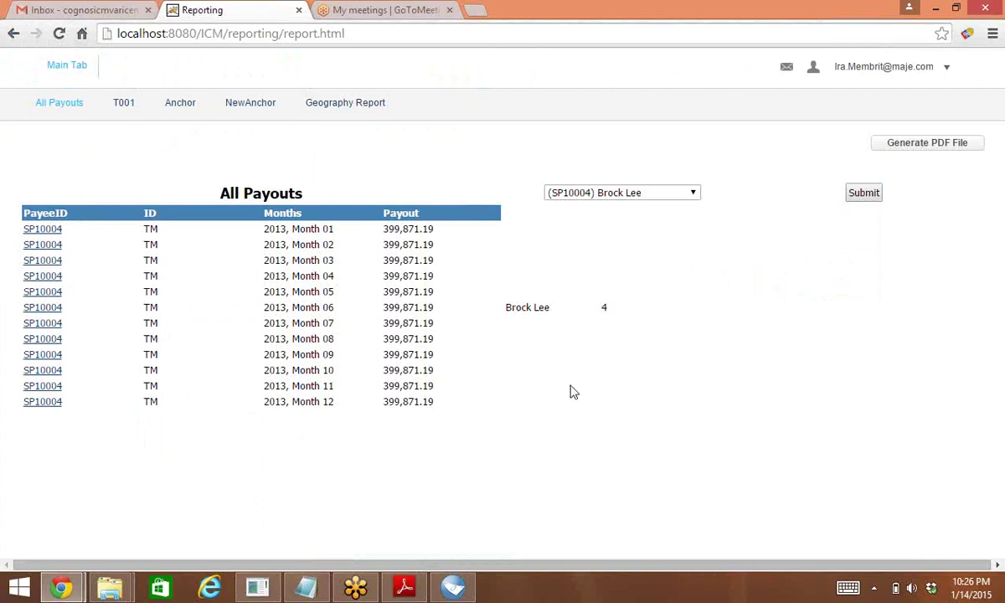
key("F5")
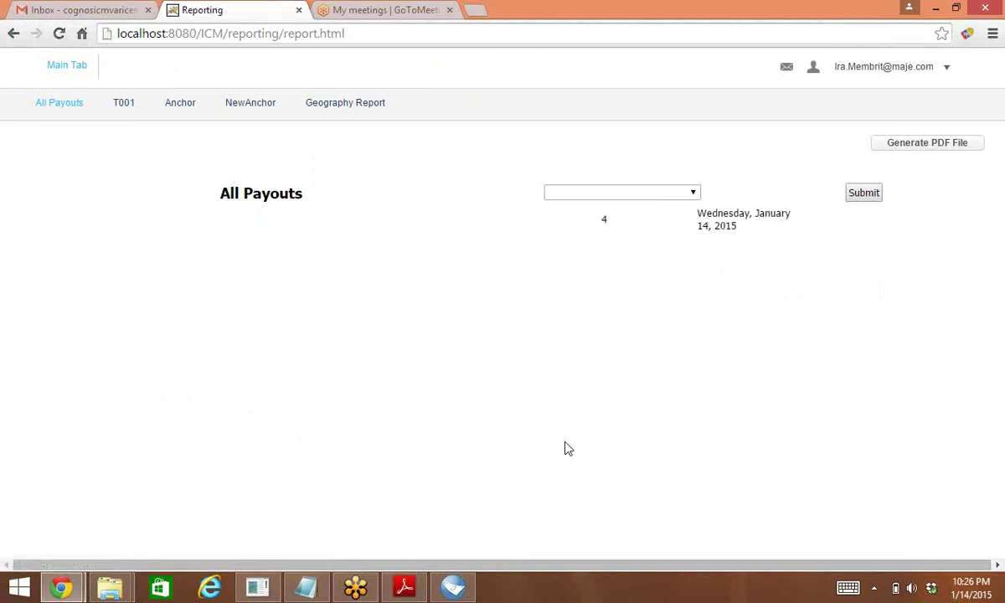
left_click(619, 194)
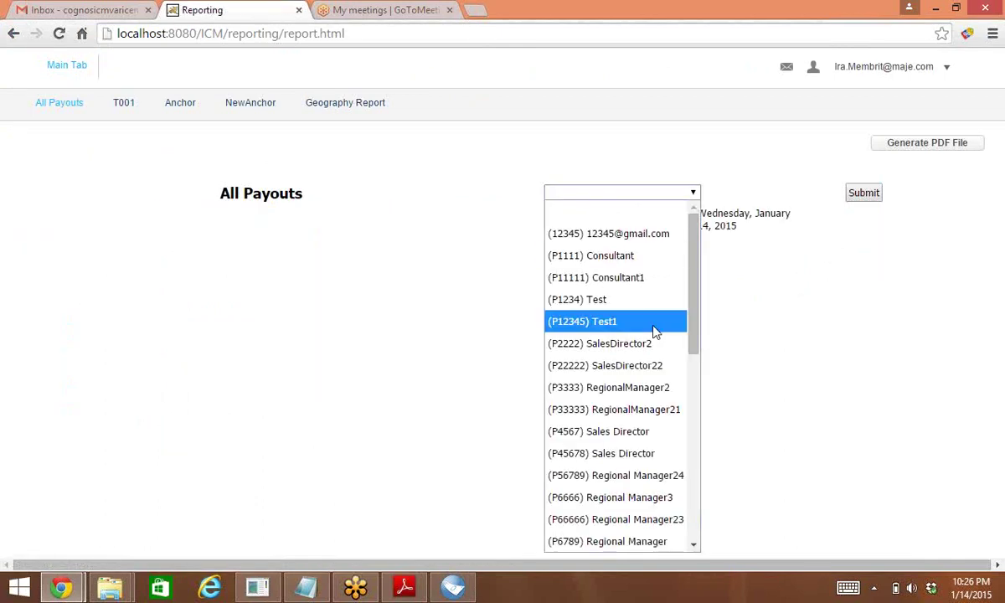
left_click(695, 462)
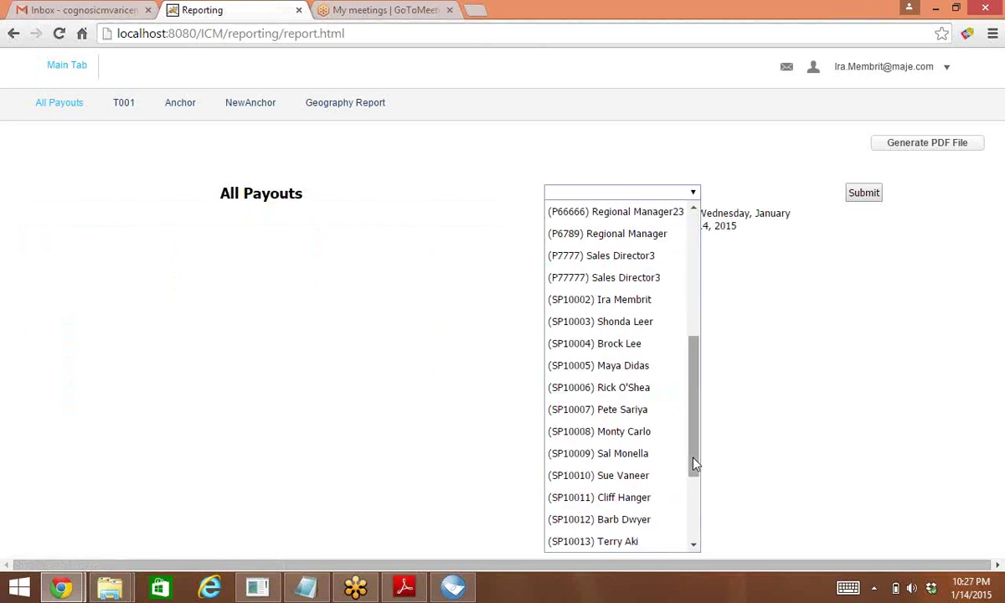
left_click(603, 344)
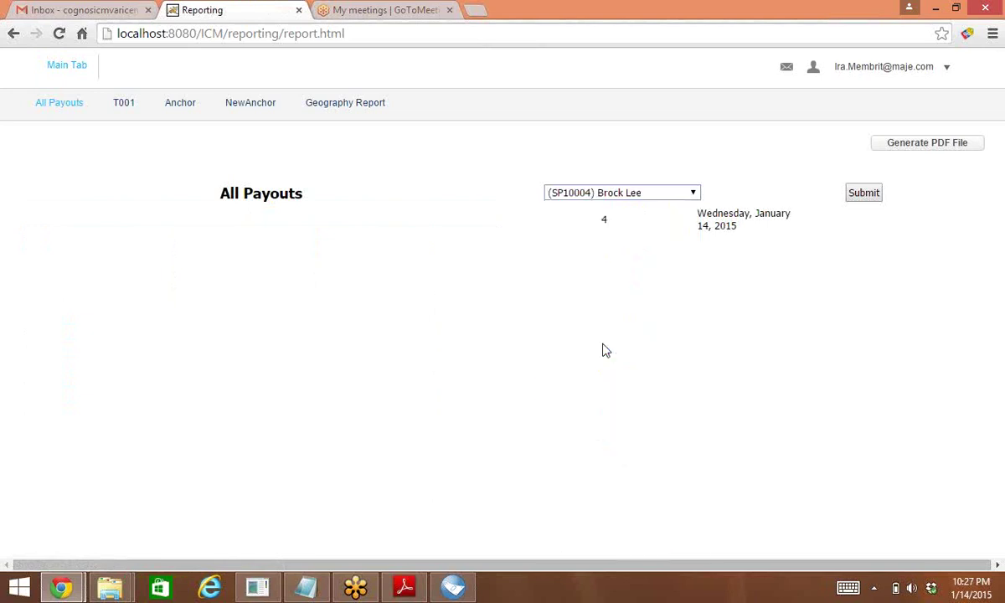
left_click(863, 193)
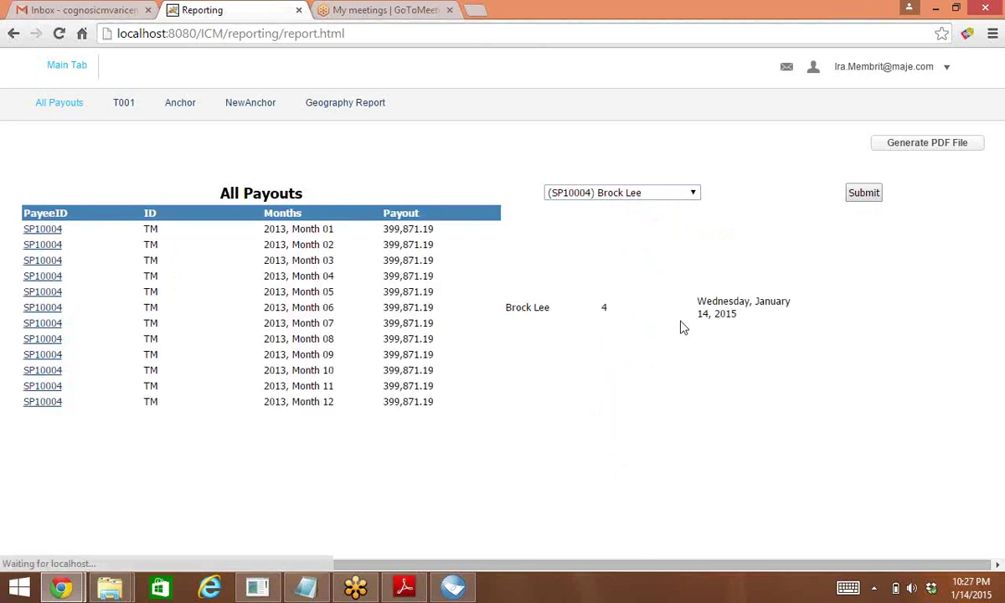
left_click_drag(505, 308, 804, 313)
left_click(714, 423)
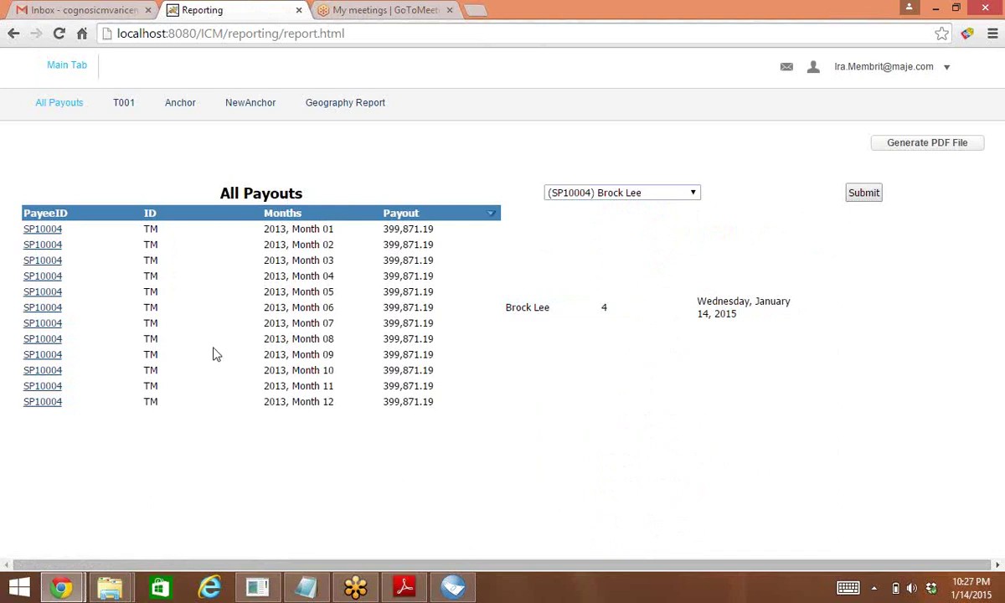
left_click(453, 588)
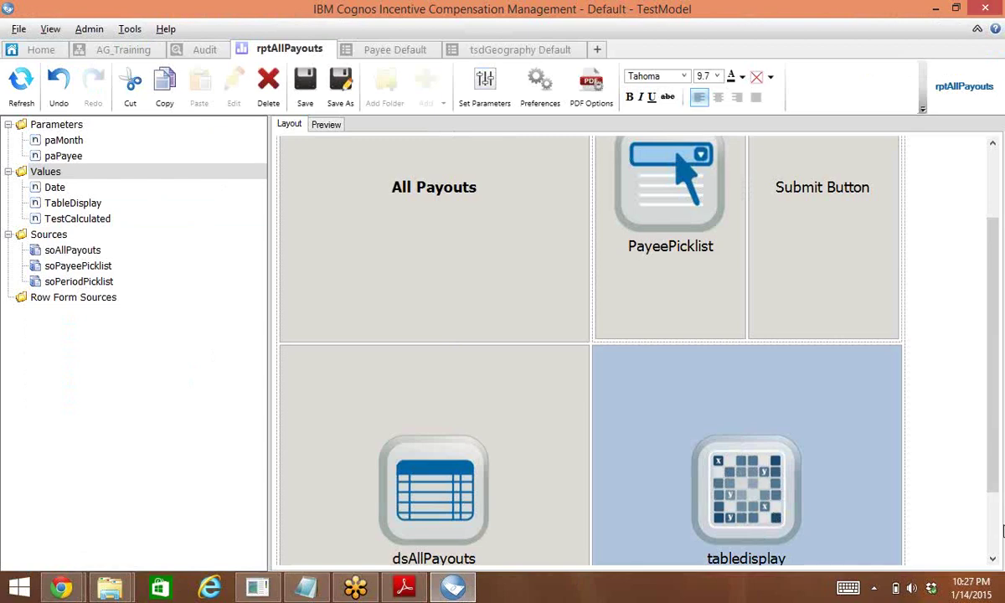
Step: Expand the rptAllPayouts layout table to 4 rows
left_click(994, 527)
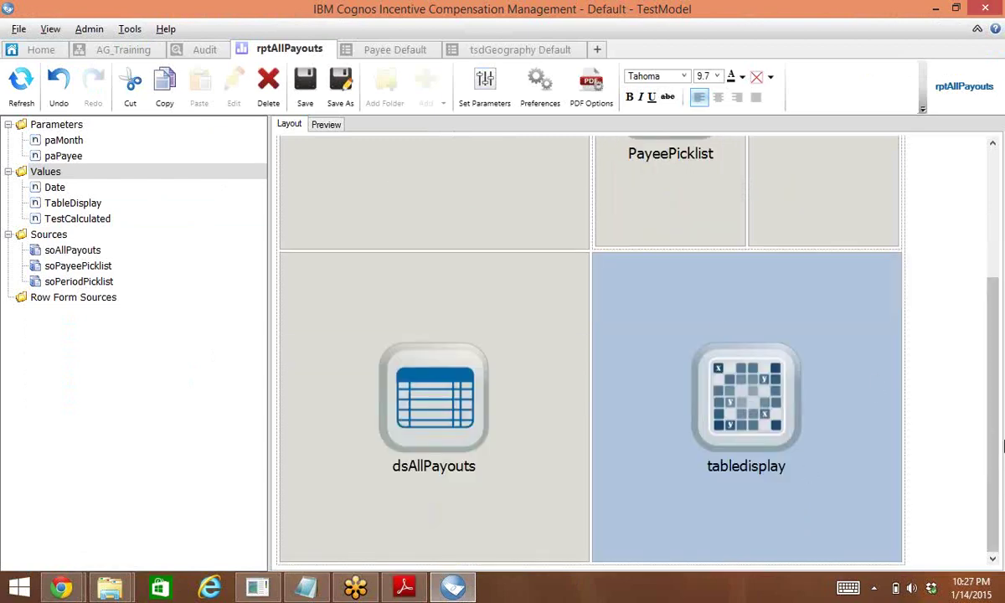
left_click_drag(994, 449, 919, 331)
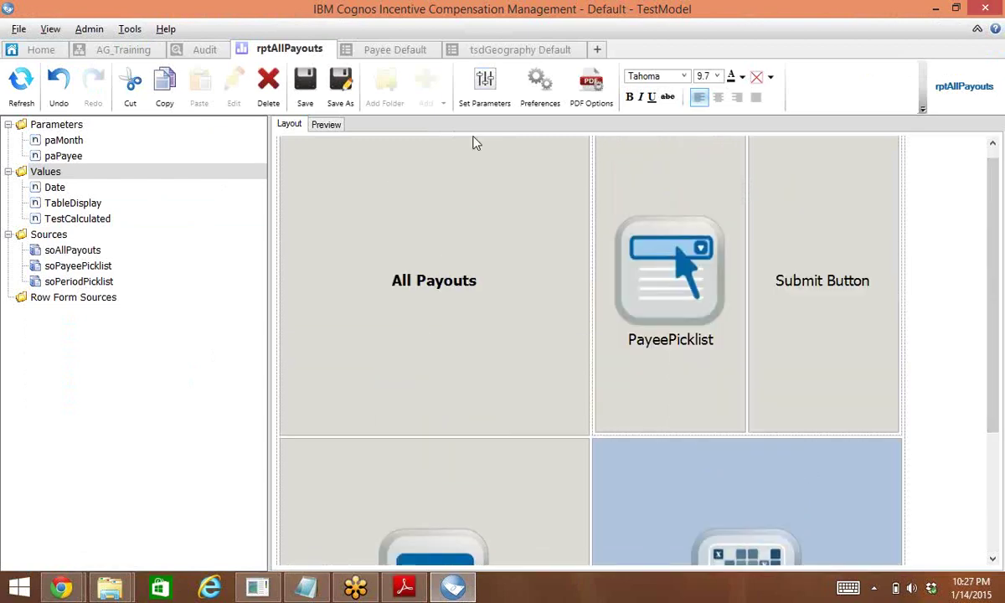
left_click(283, 144)
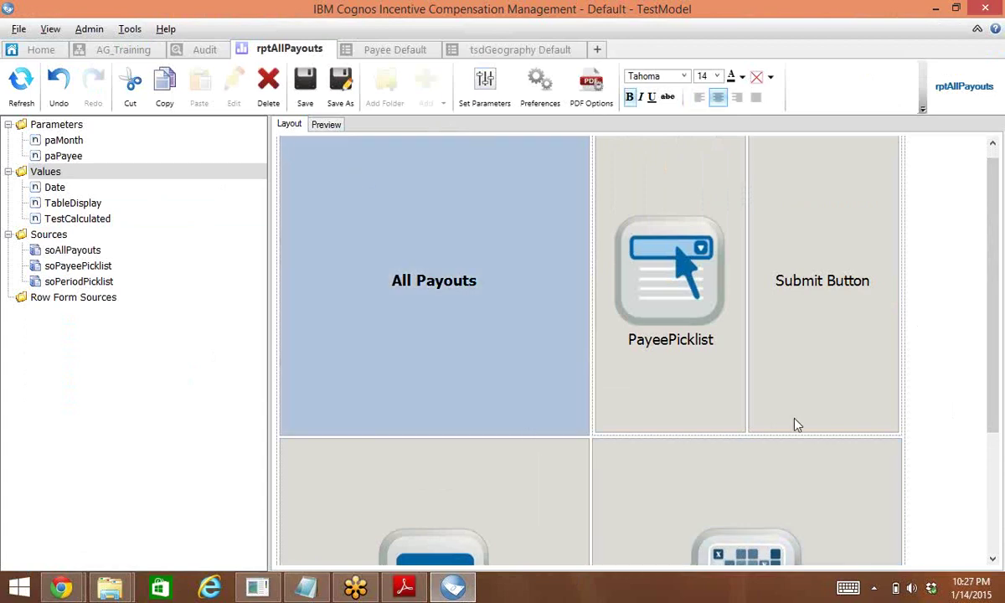
left_click_drag(990, 417, 985, 321)
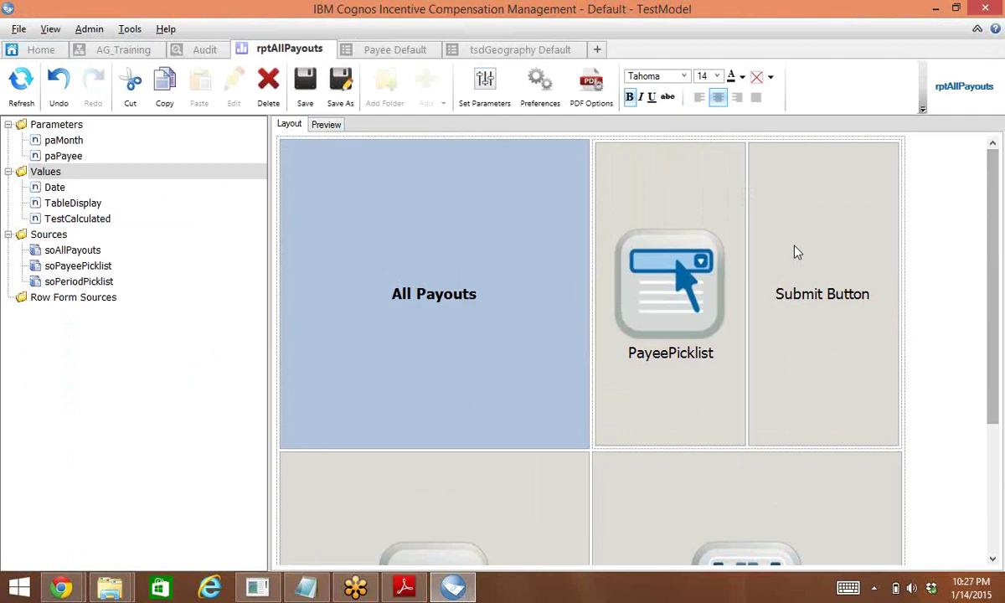
right_click(281, 144)
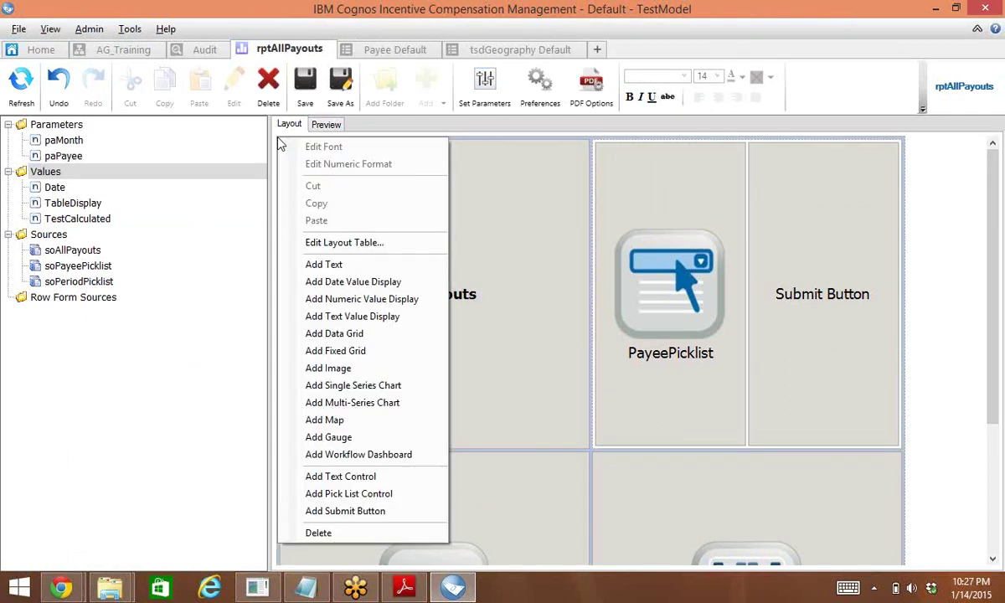
left_click(343, 247)
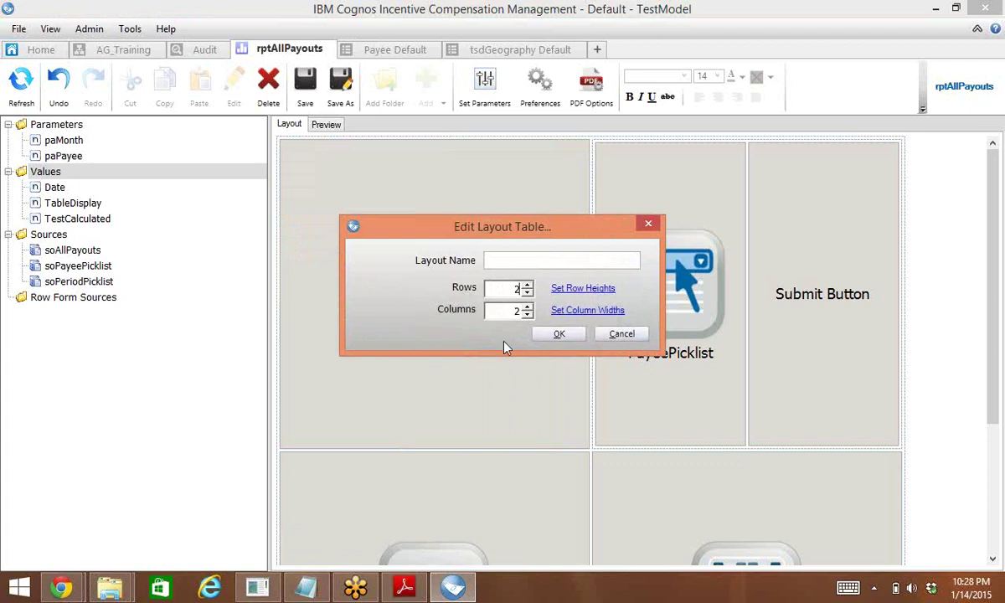
key("Tab")
type("0")
key("BackSpace")
type("4")
key("Return")
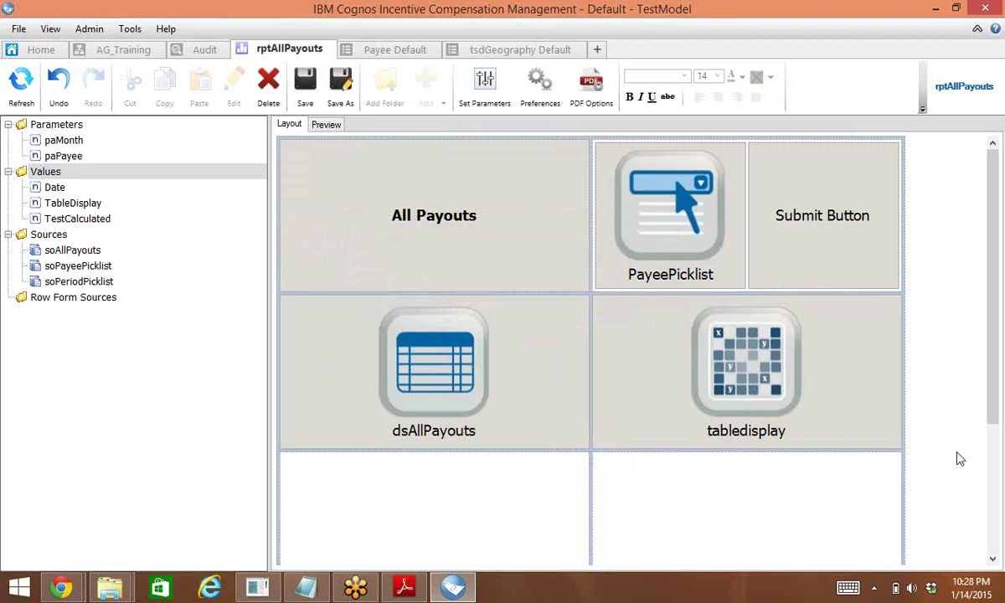
Step: Move tabledisplay into the middle-left cell beneath dsAllPayouts and save the report
scroll(959, 459, "down", 2)
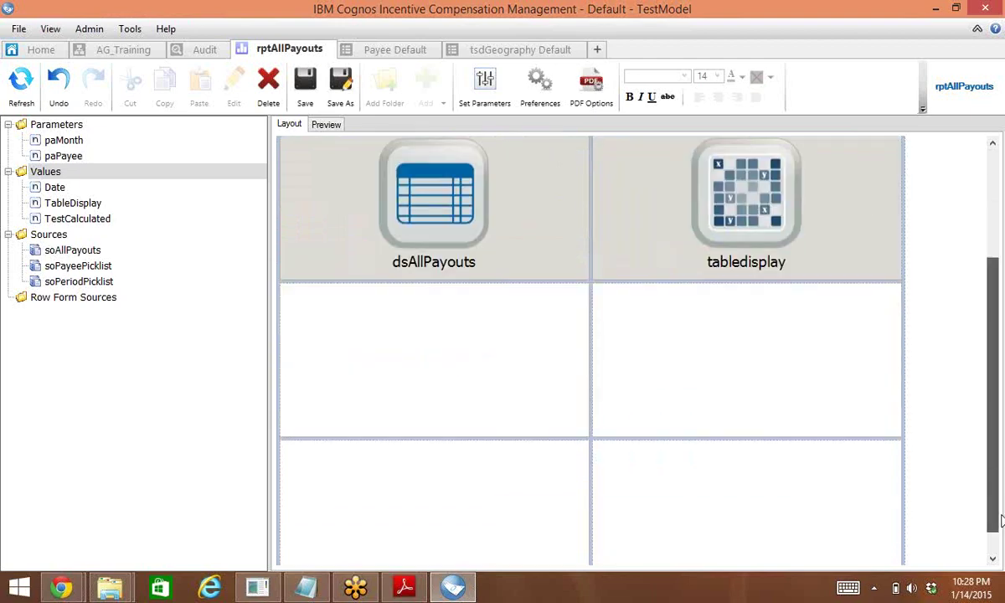
left_click(716, 262)
right_click(716, 262)
left_click(758, 336)
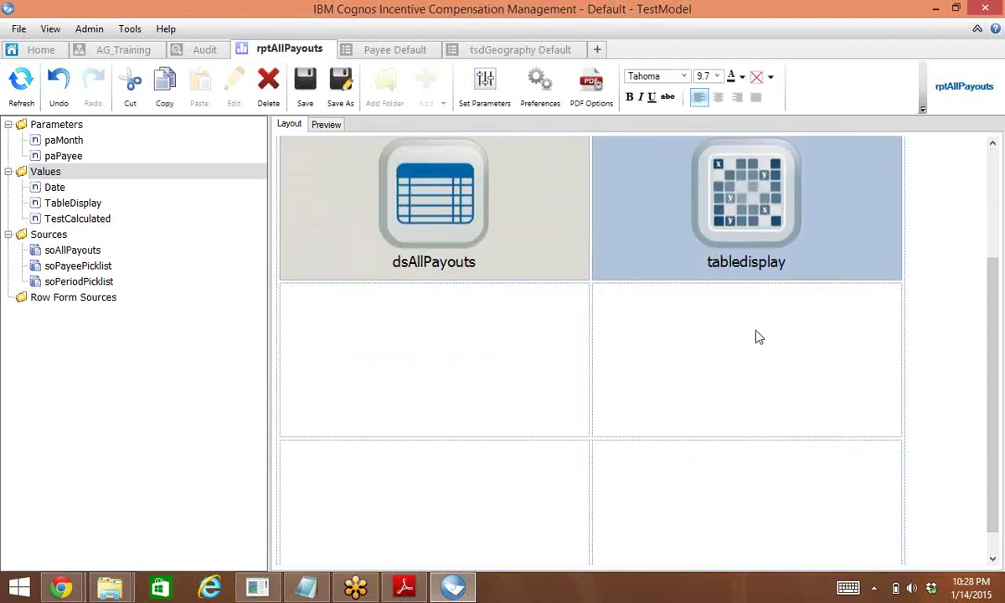
right_click(424, 423)
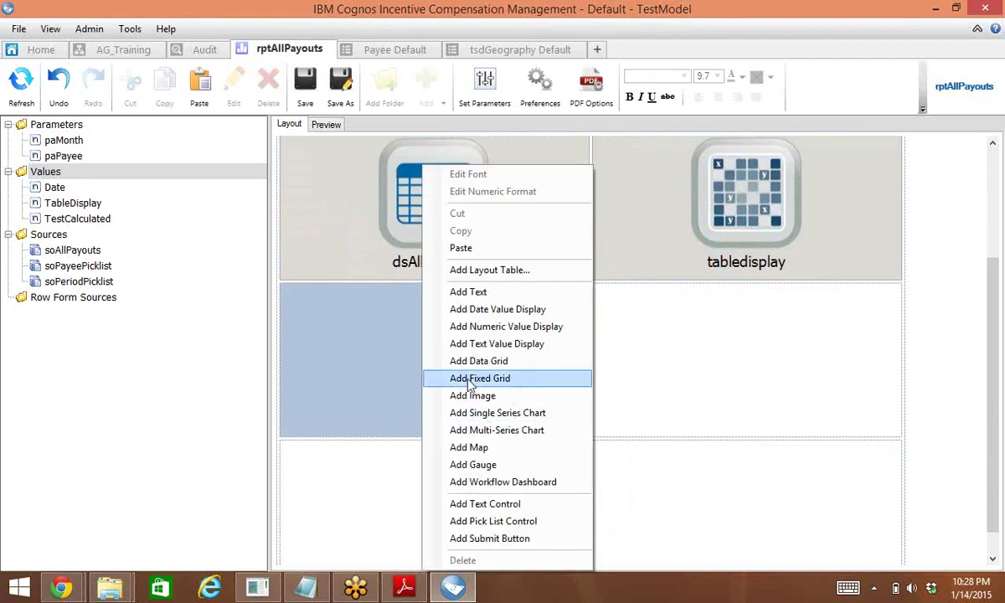
left_click(484, 248)
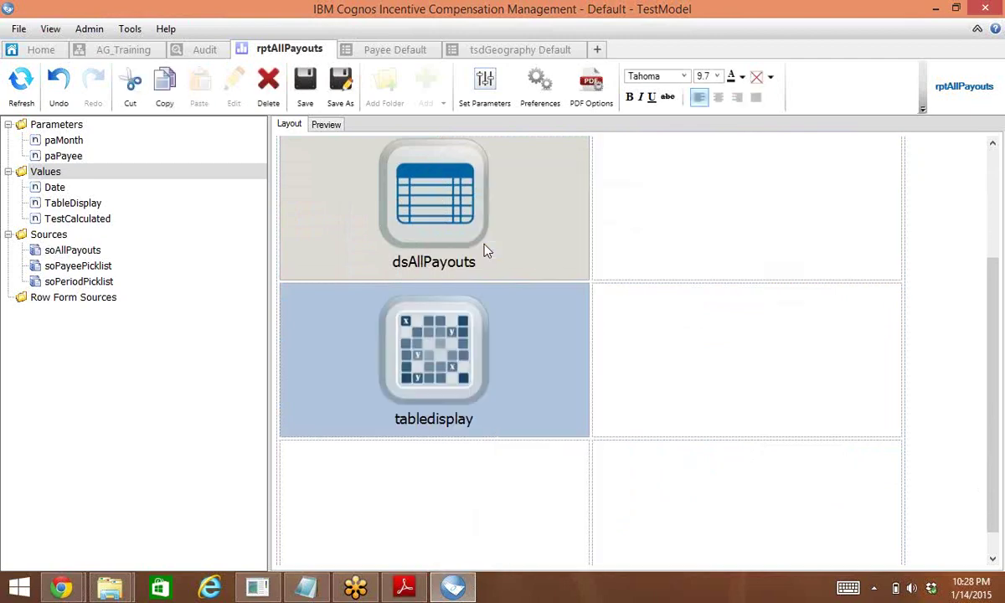
left_click(305, 84)
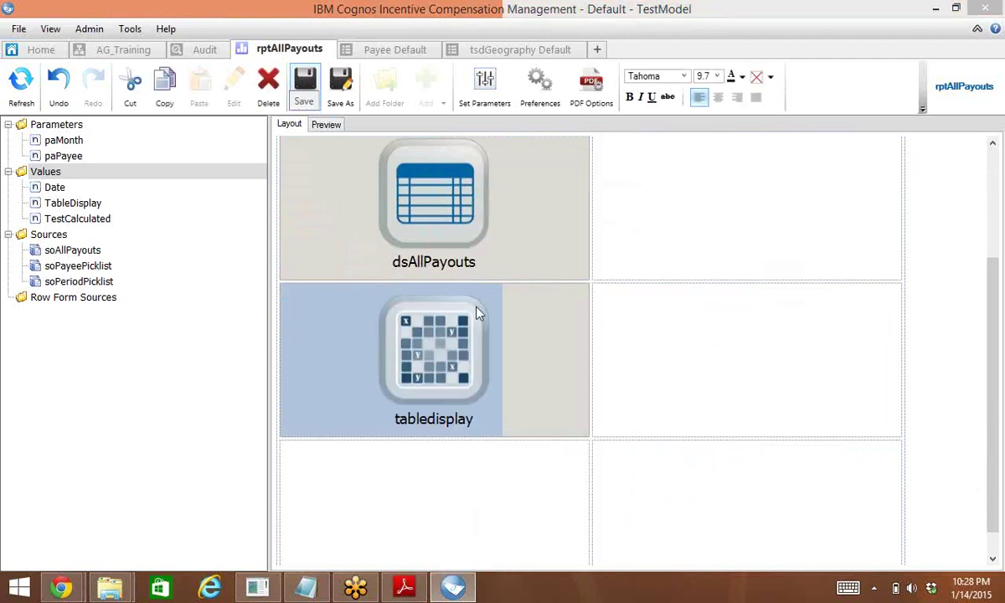
Step: Reload the All Payouts web report and run it for a chosen payee
left_click(619, 331)
key("alt+Tab")
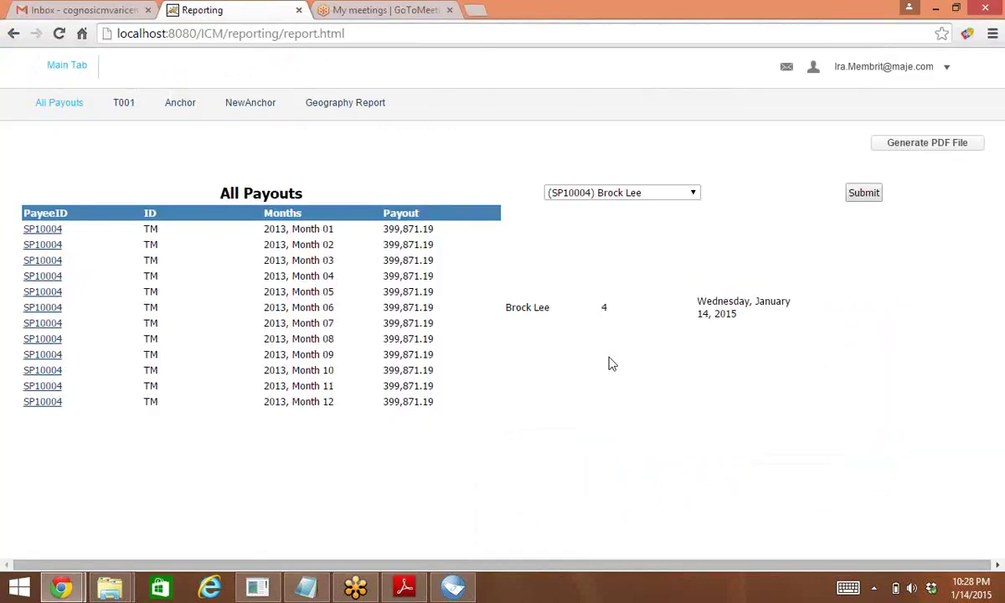
key("F5")
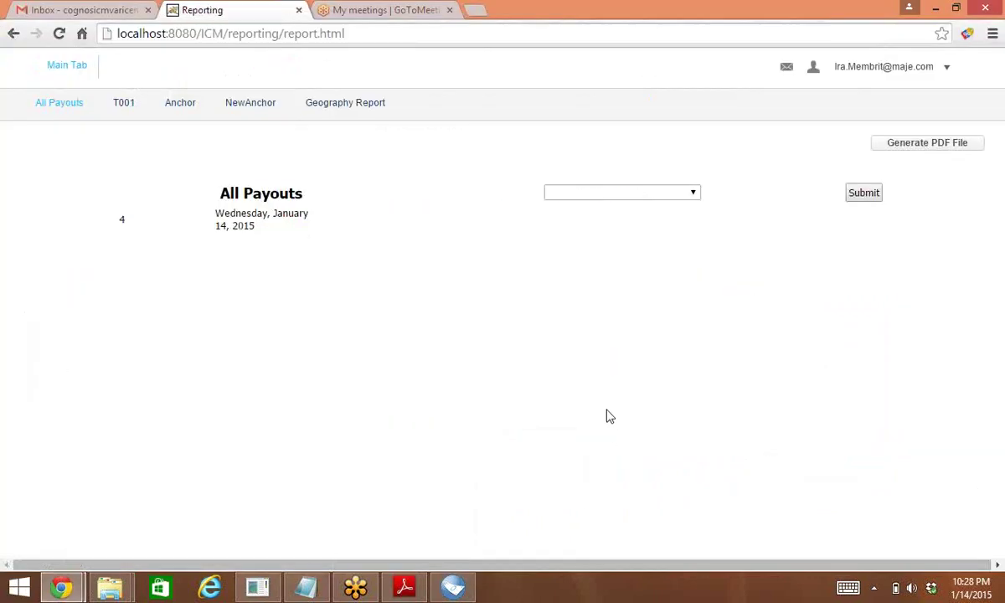
left_click(586, 193)
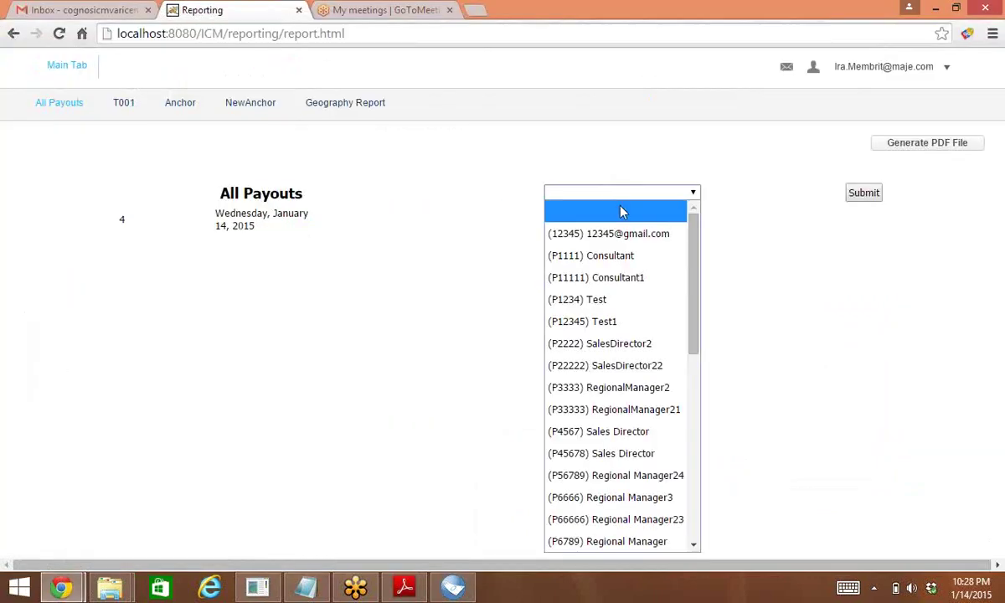
scroll(695, 457, "down", 4)
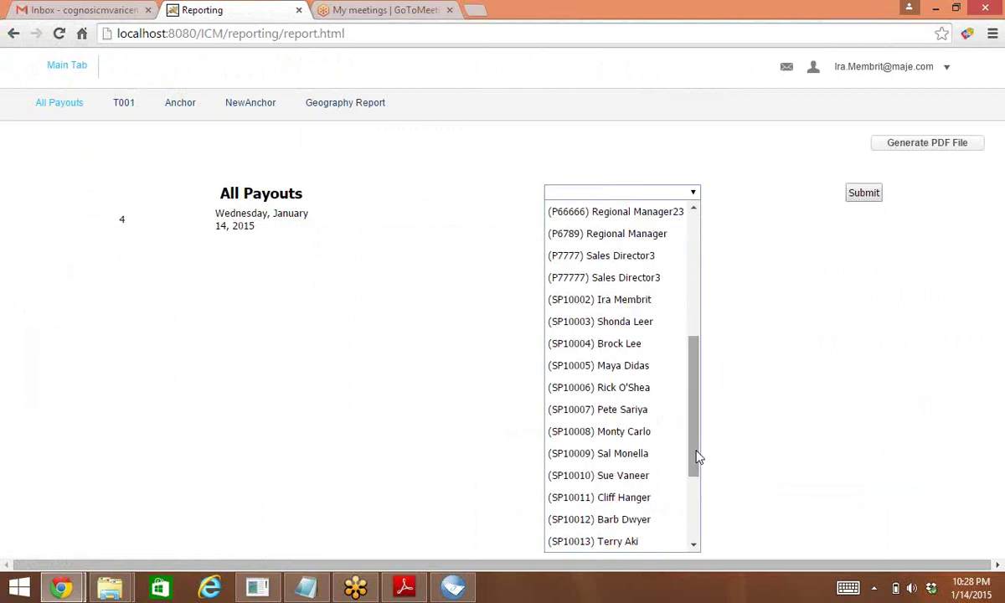
left_click(599, 365)
left_click(860, 196)
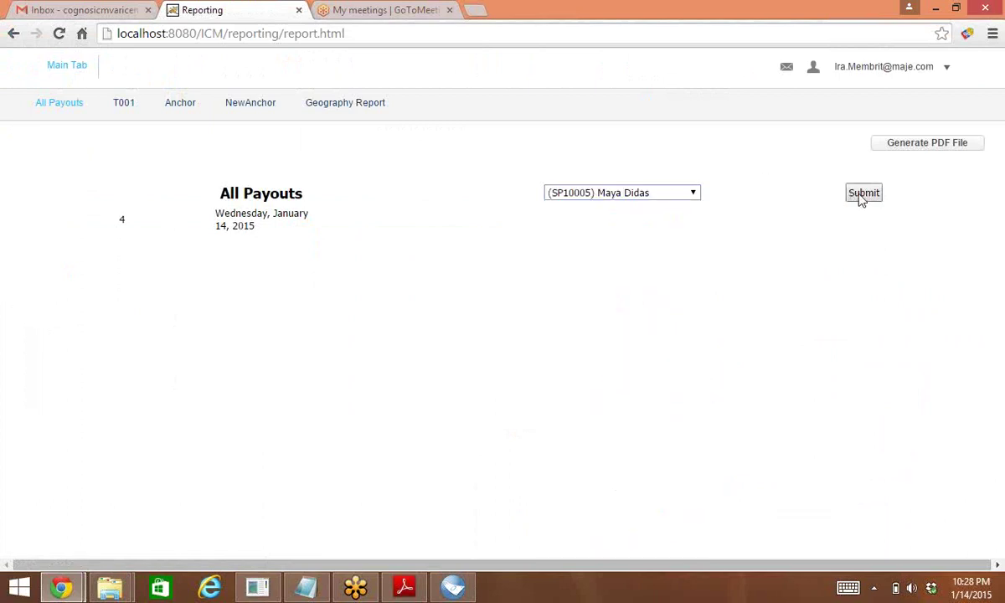
left_click(858, 196)
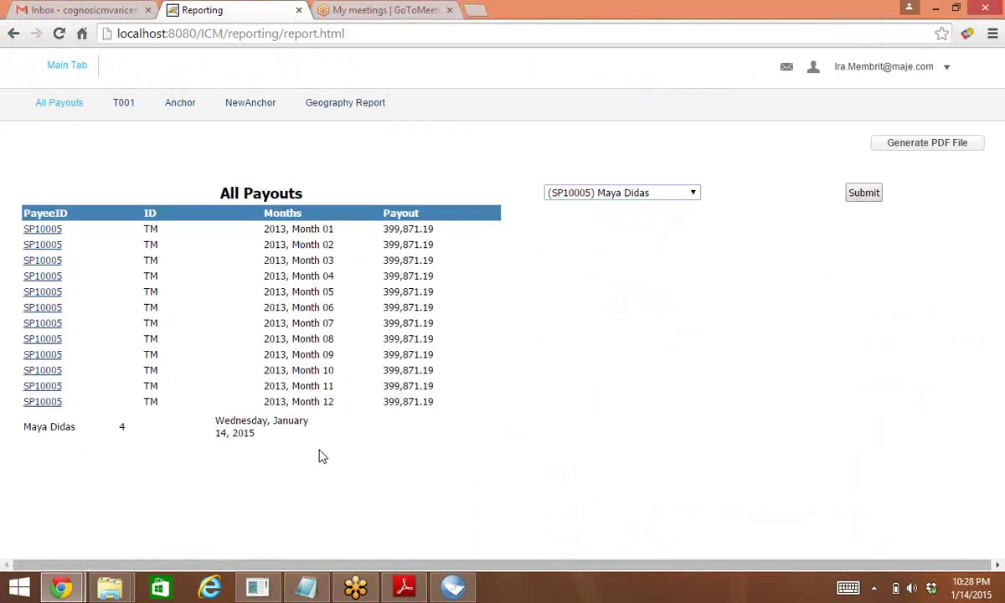
Step: Review the twelve monthly payout rows, comparing the browser report with the report designer
triple_click(270, 442)
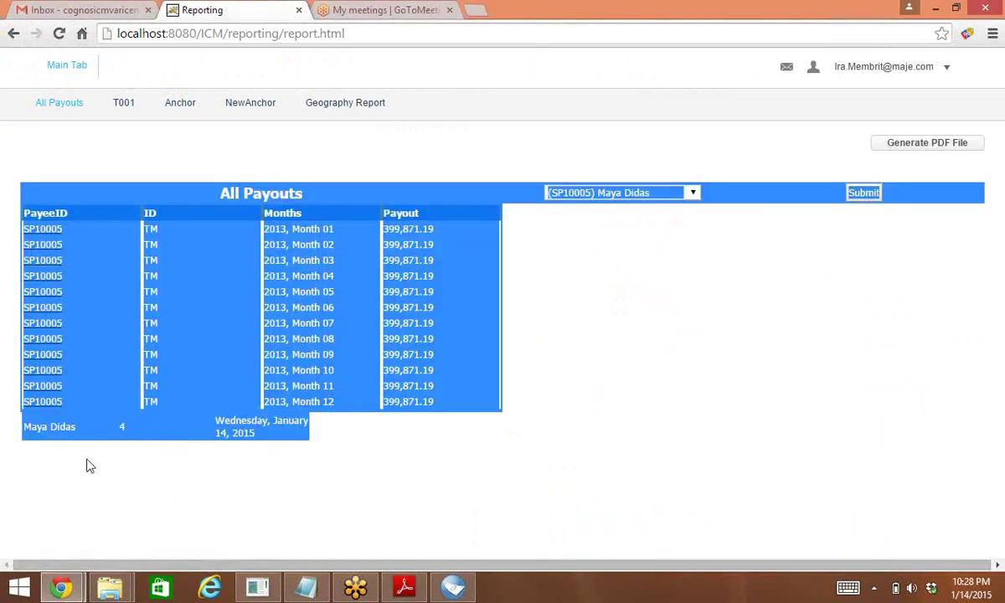
left_click(38, 431)
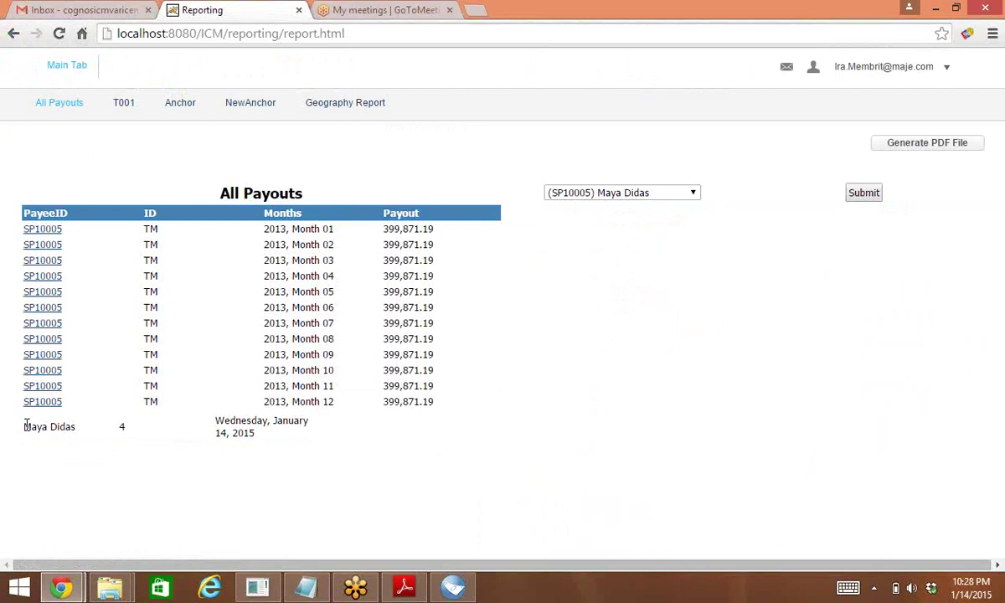
key("alt+Tab")
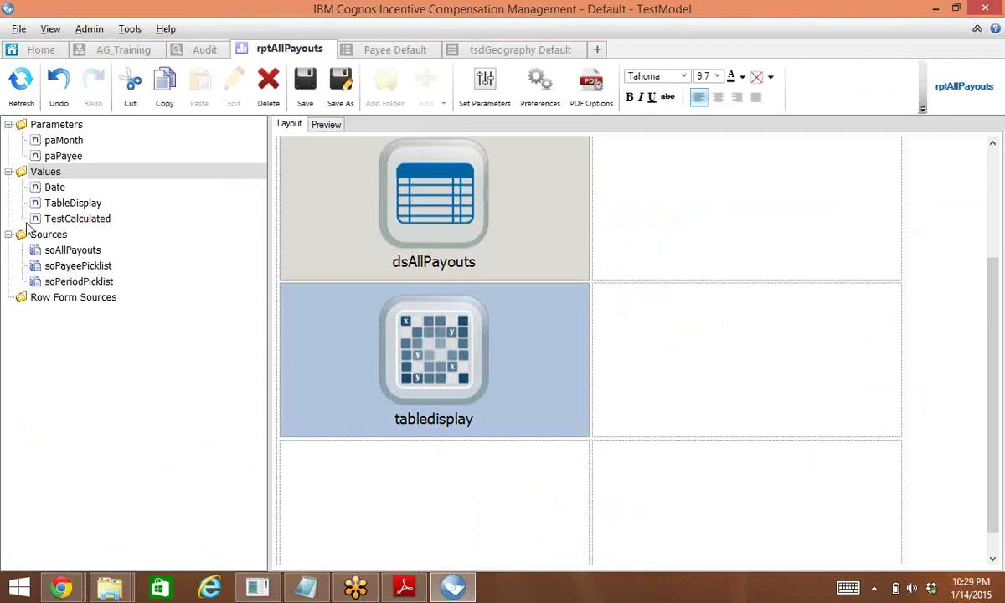
key("alt+Tab")
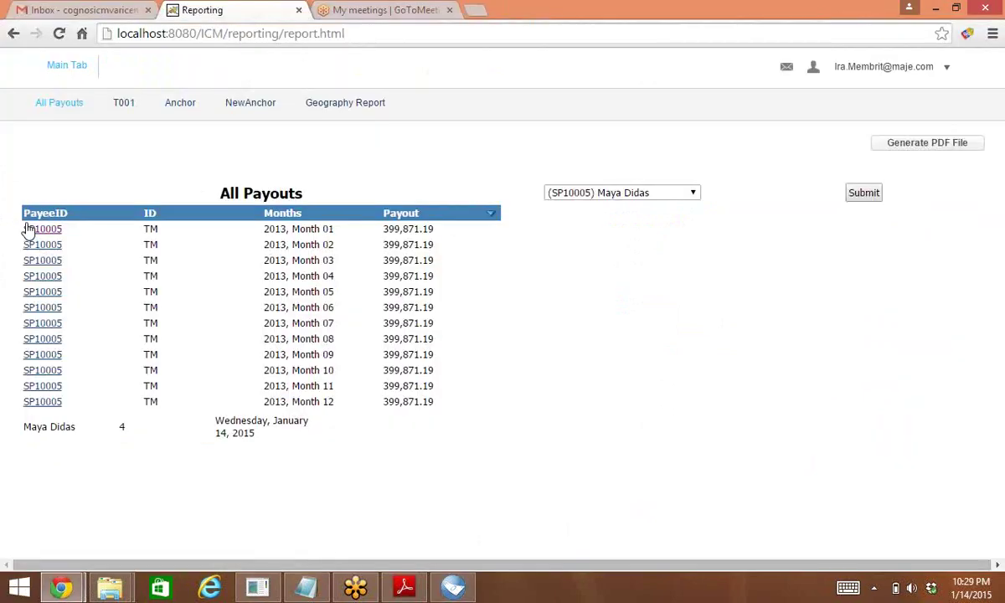
key("alt+Tab")
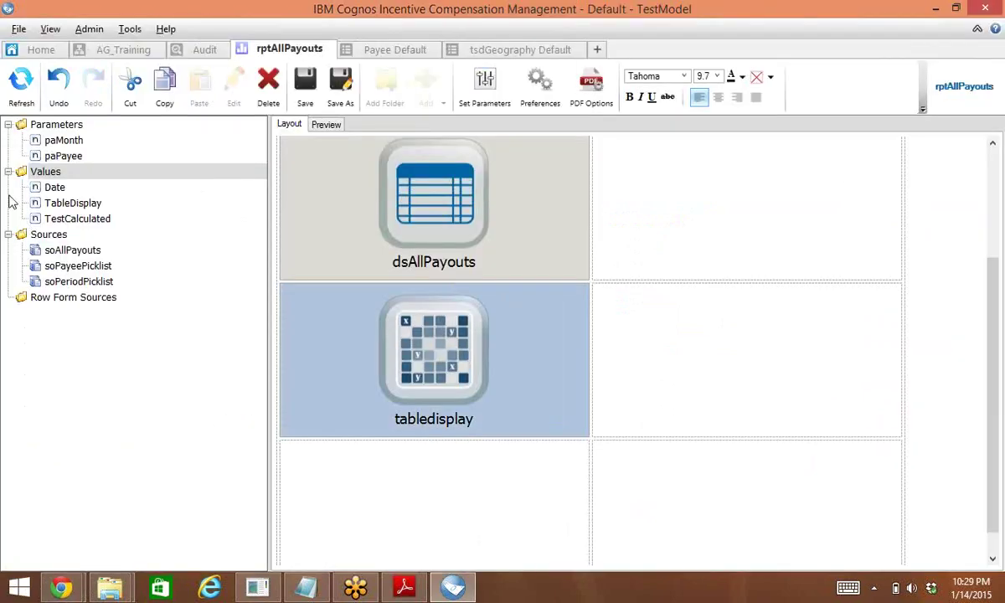
Step: Search the AG_Training Navigation pane for 'geogra' and open rptGeography for editing
left_click(101, 50)
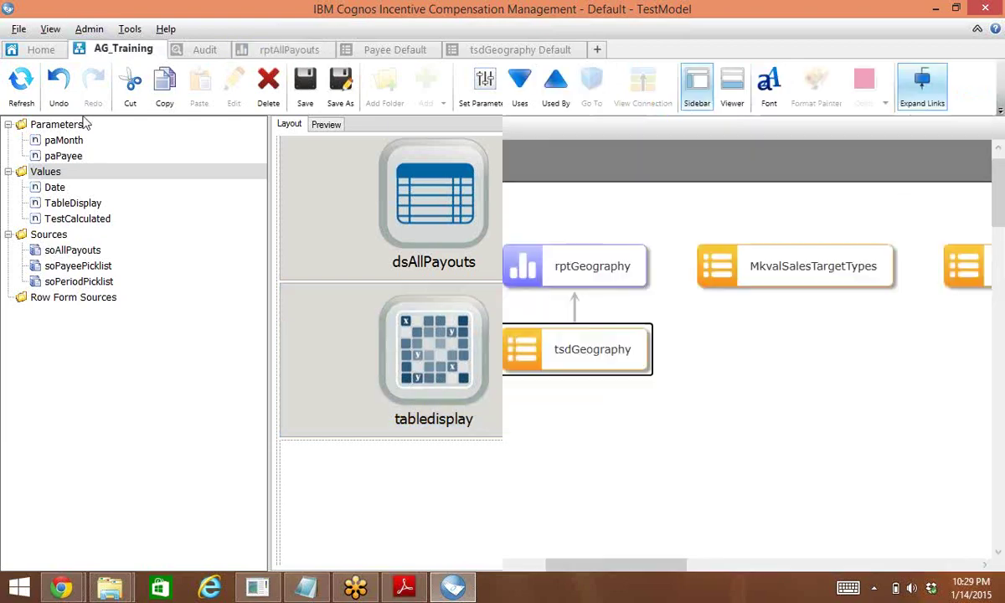
left_click_drag(63, 178, 4, 143)
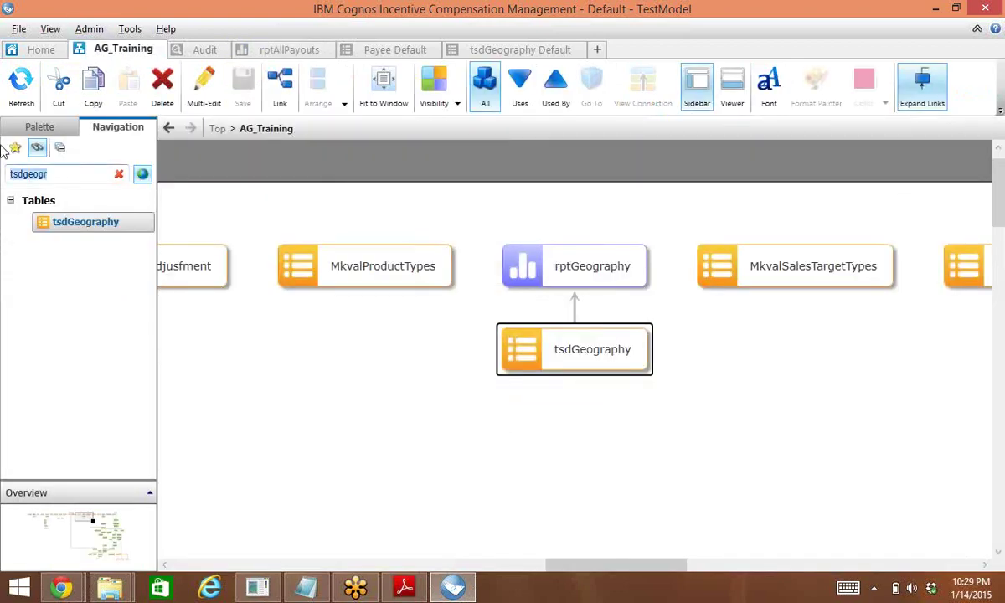
type("geogra")
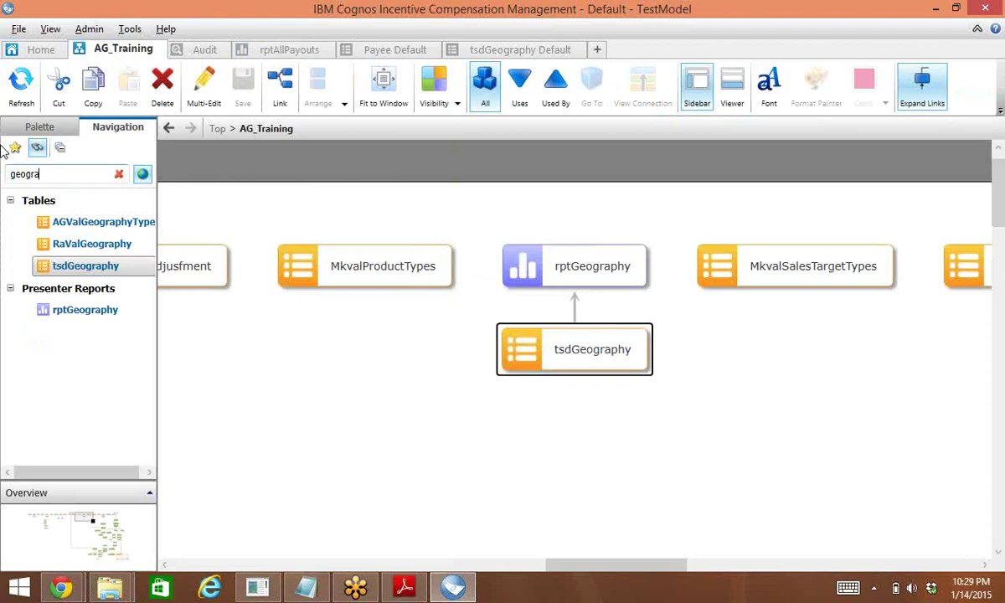
right_click(72, 315)
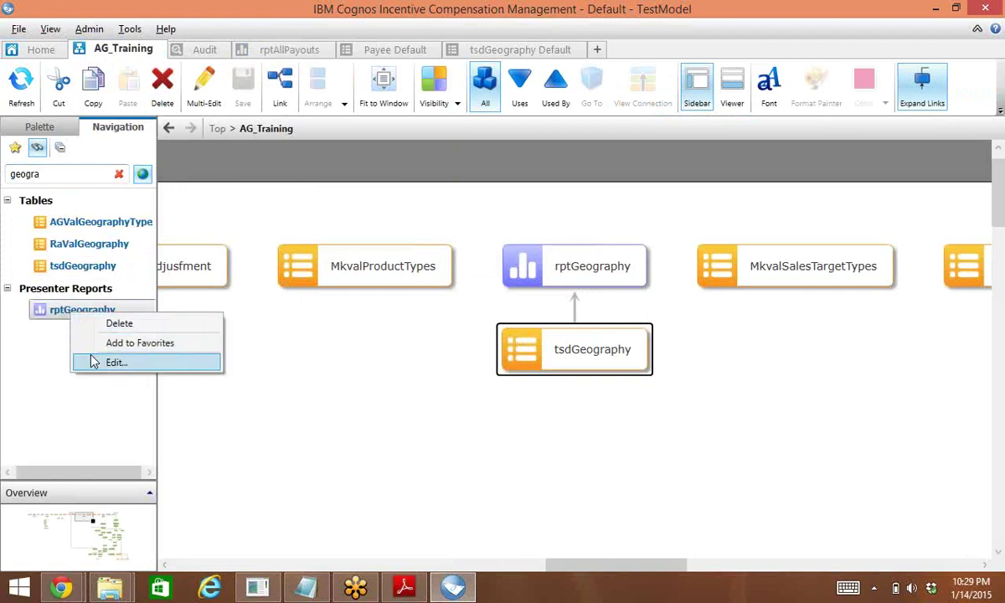
left_click(92, 361)
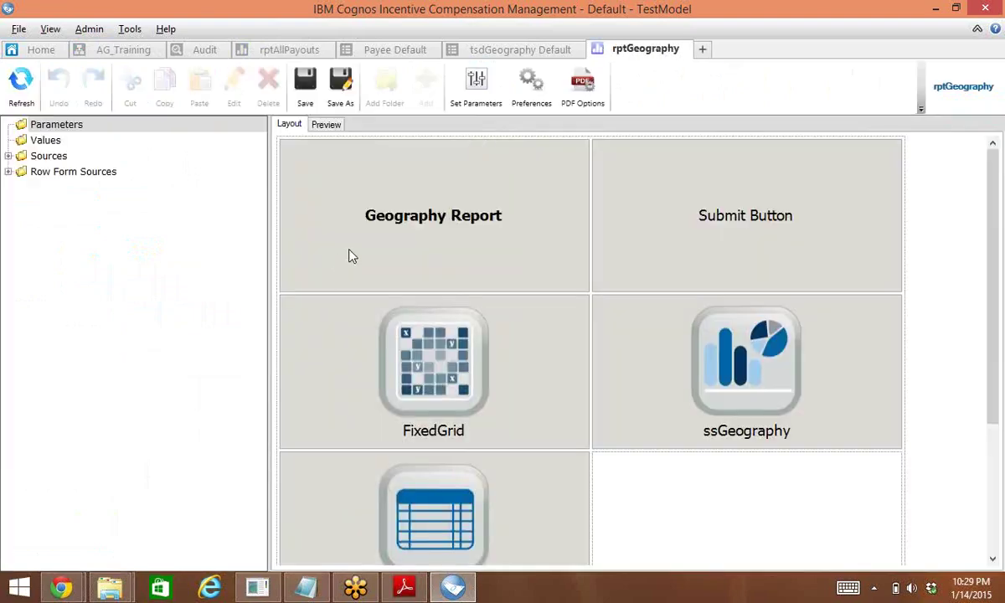
left_click(741, 211)
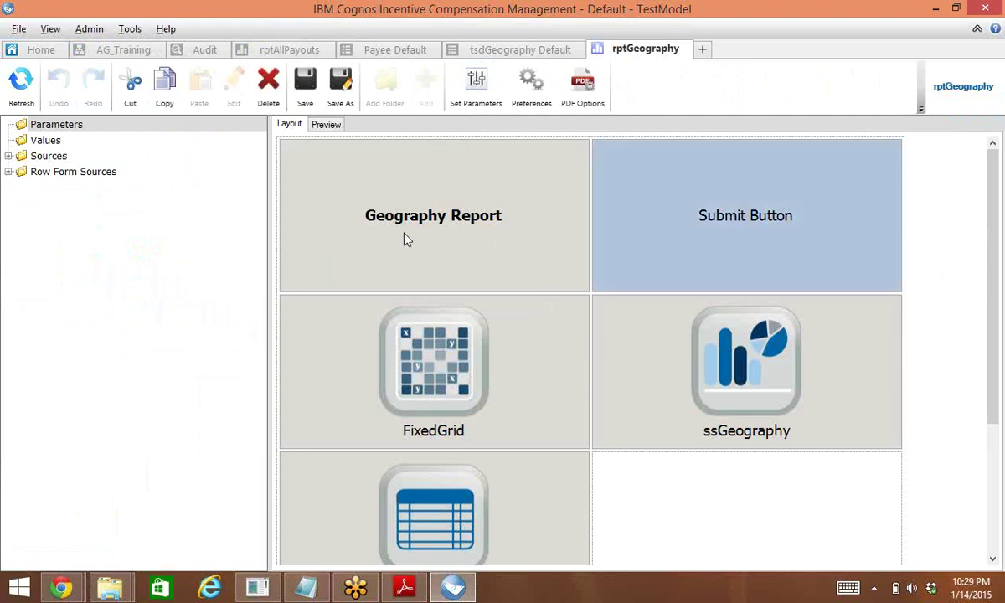
left_click(403, 234)
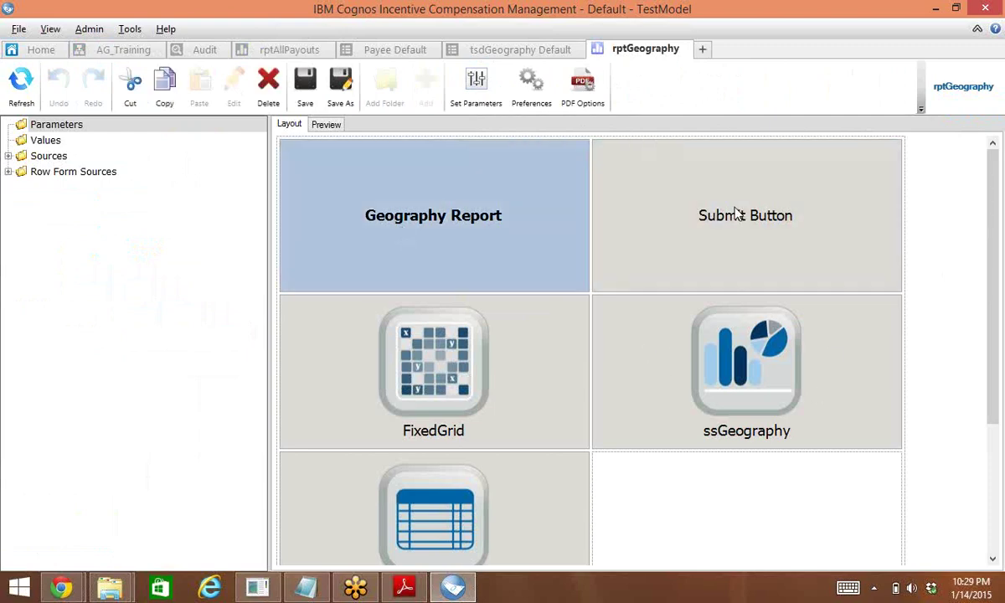
left_click(690, 199)
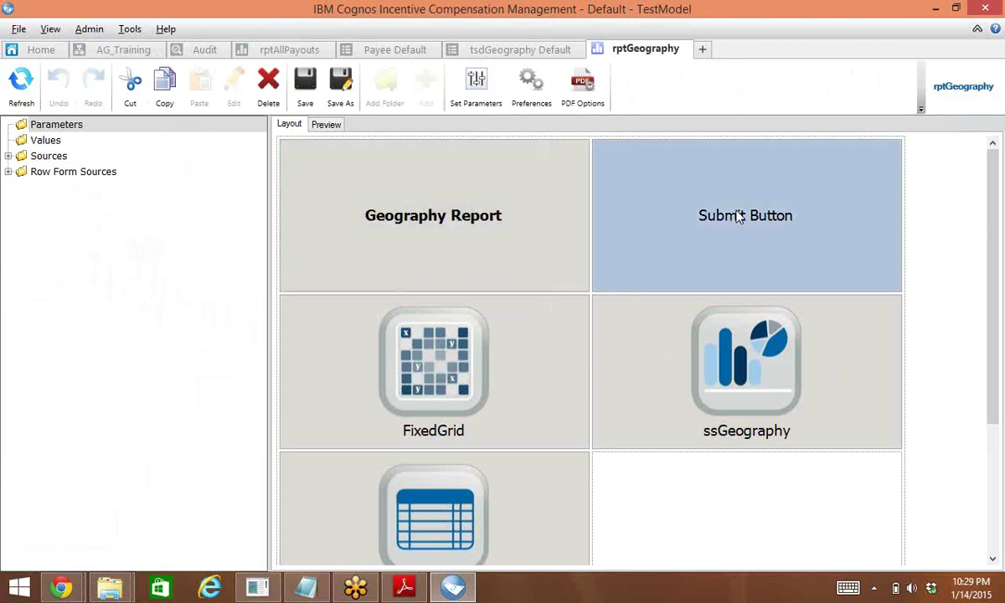
left_click_drag(996, 398, 971, 533)
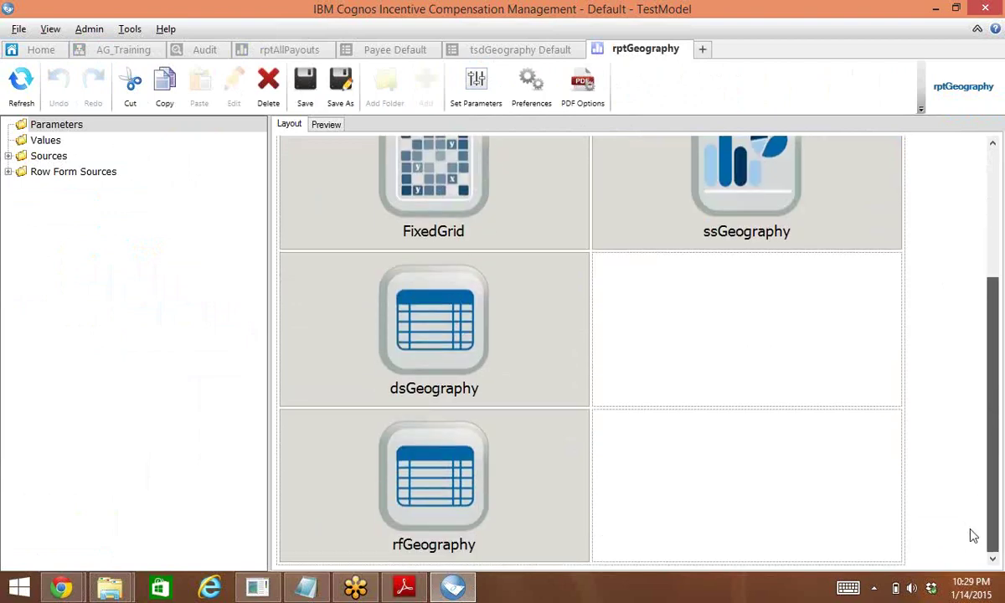
left_click(690, 224)
left_click(467, 361)
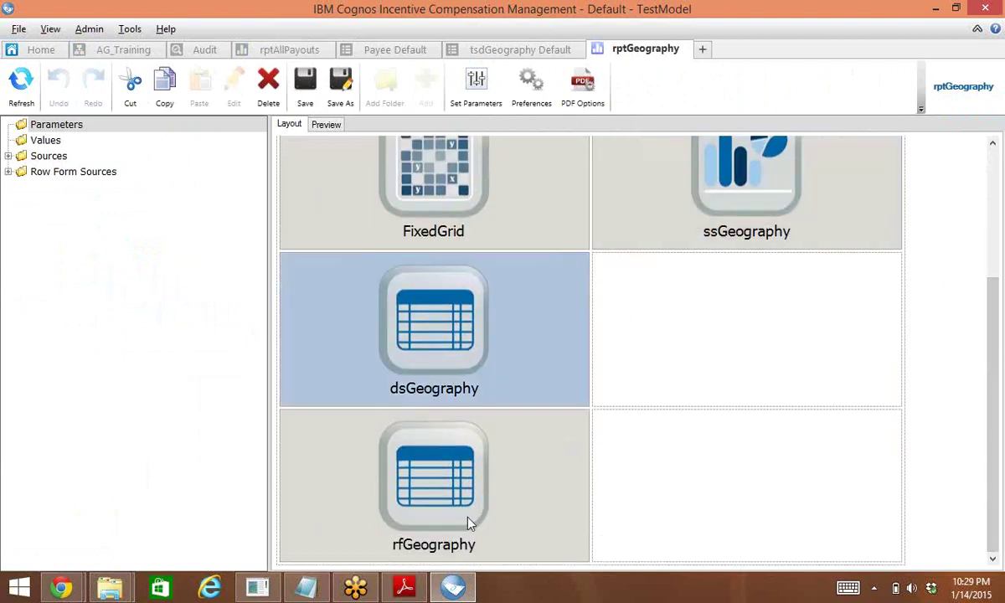
left_click(470, 516)
left_click(446, 198)
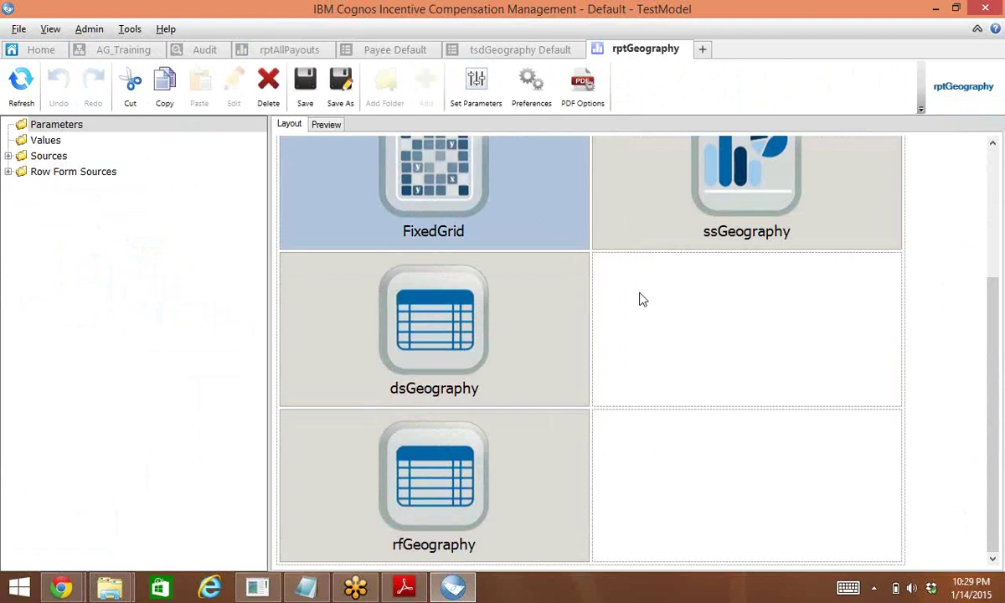
left_click_drag(998, 448, 989, 302)
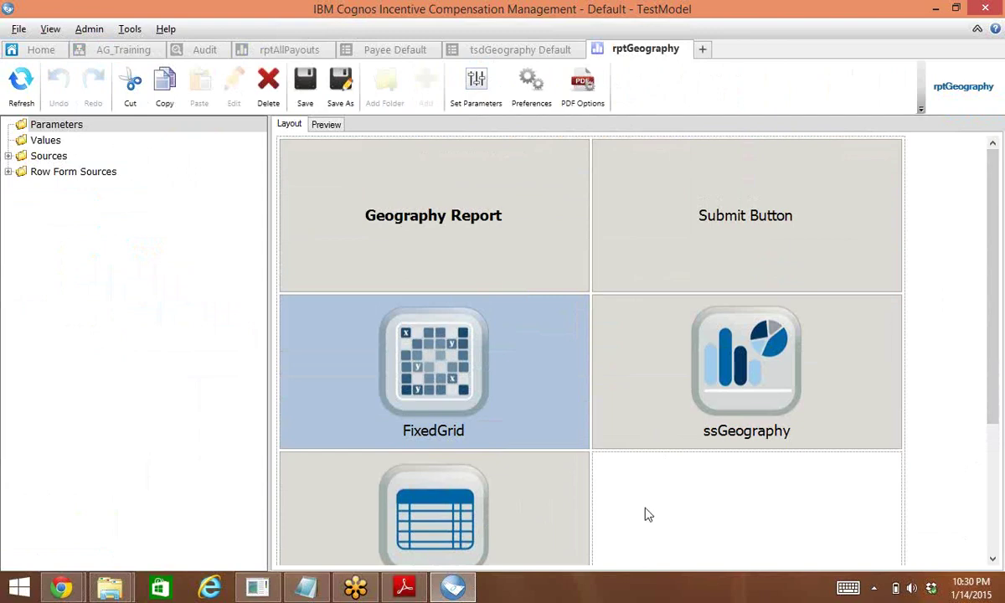
left_click_drag(990, 401, 991, 459)
Step: Open the dsGeography data grid in the Data Grid Wizard at its display options step
left_click(466, 496)
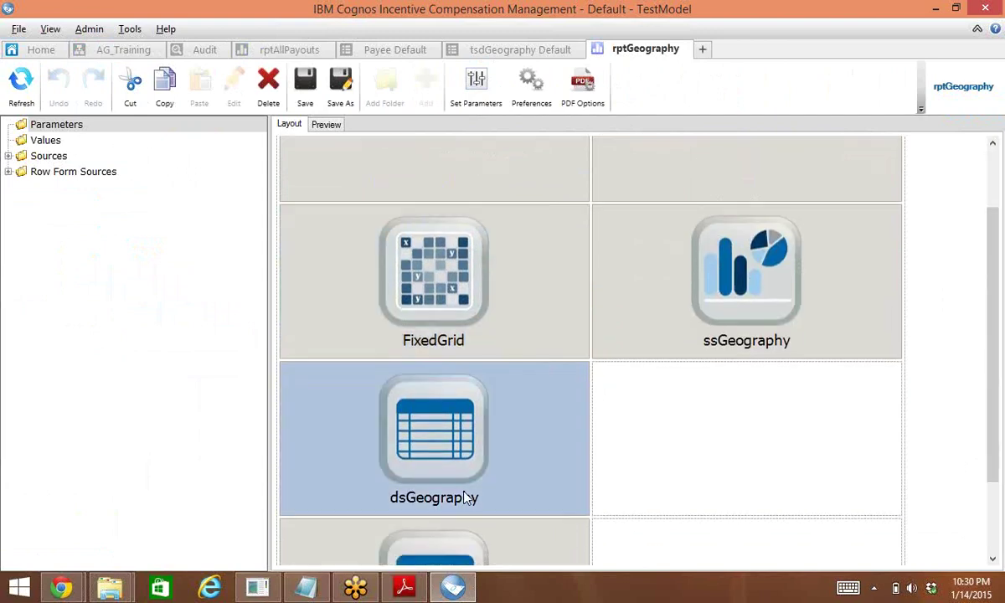
right_click(466, 496)
left_click(496, 482)
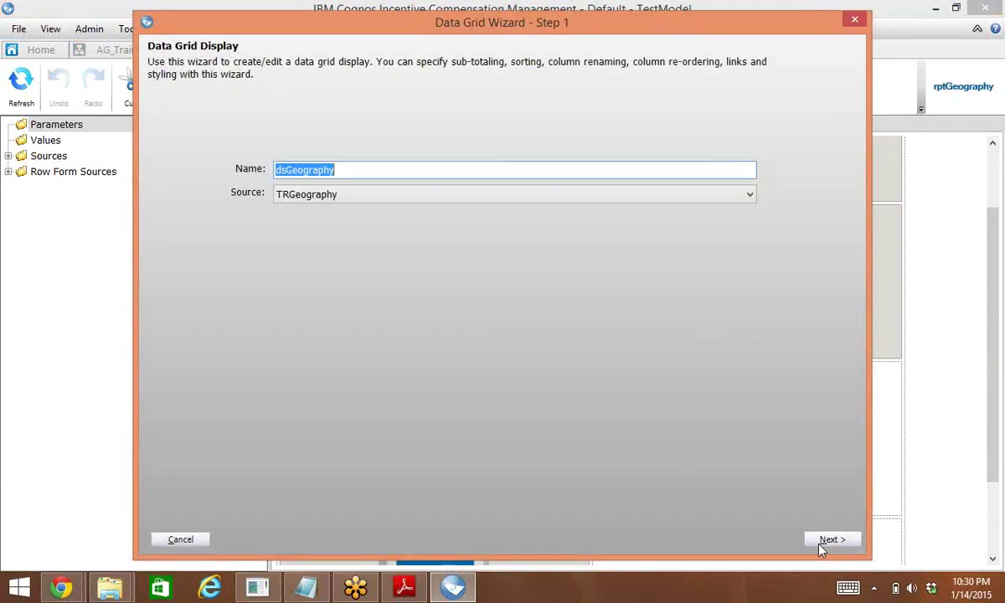
left_click(826, 540)
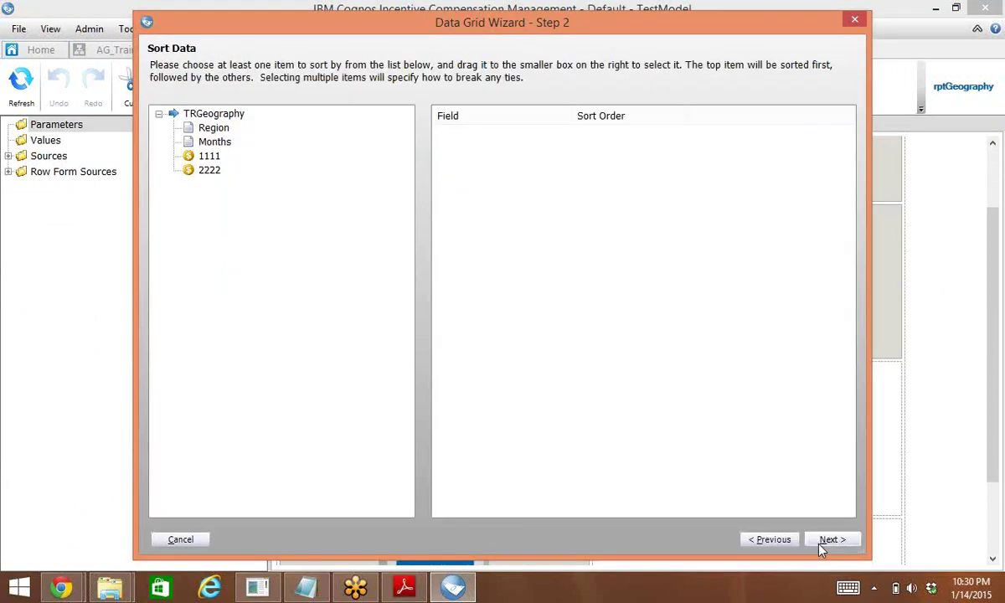
left_click(825, 540)
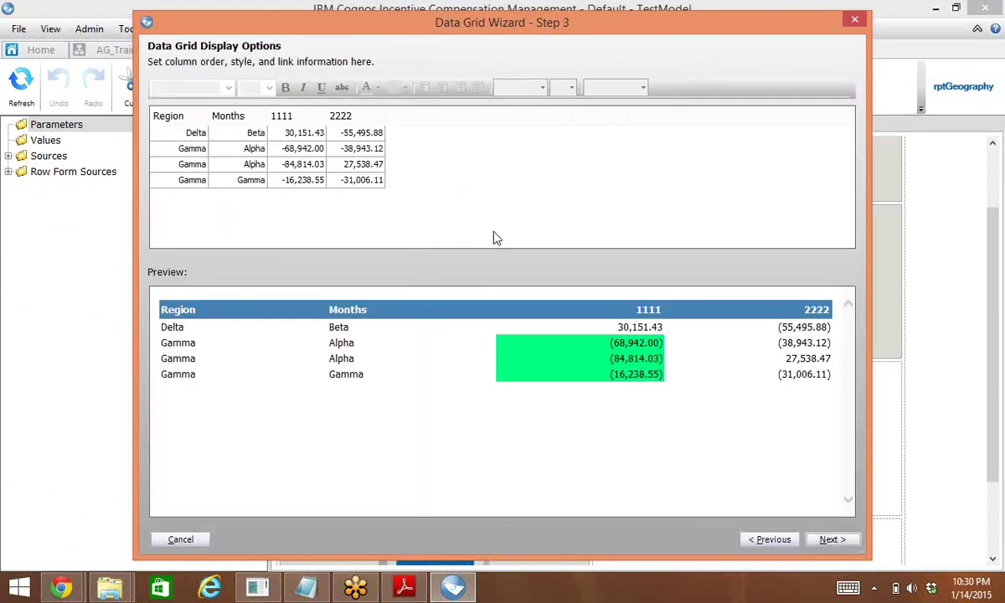
Step: Inspect the 2222 column's conditional formatting, opening the 1=1 condition and closing it unchanged
left_click(354, 122)
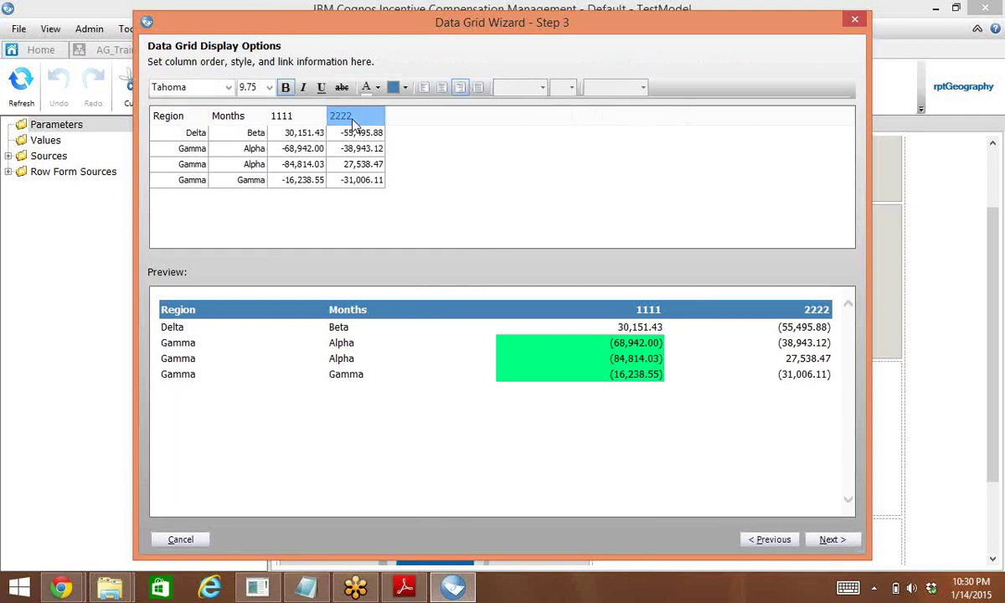
right_click(353, 122)
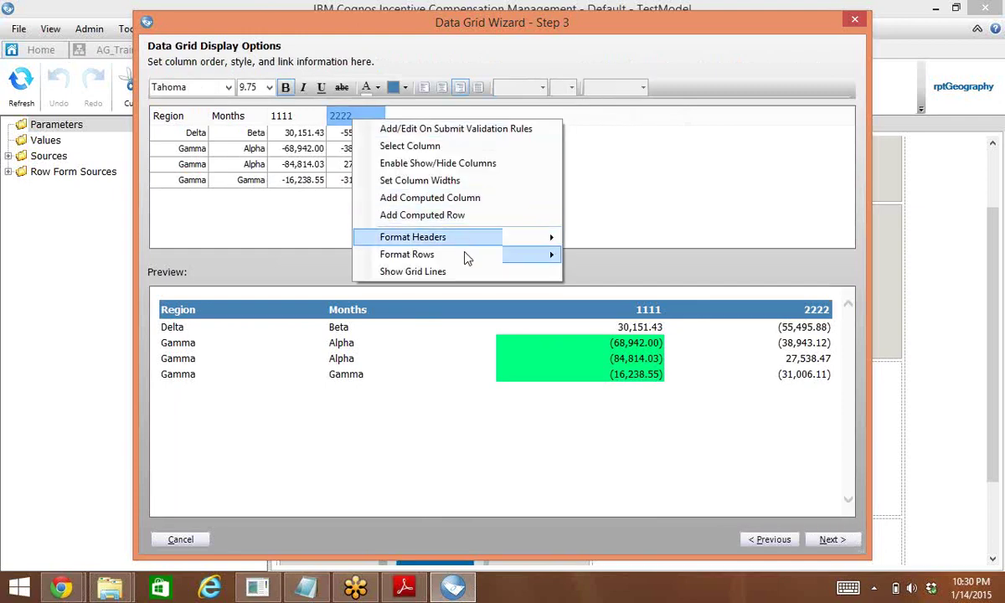
left_click(428, 152)
right_click(353, 161)
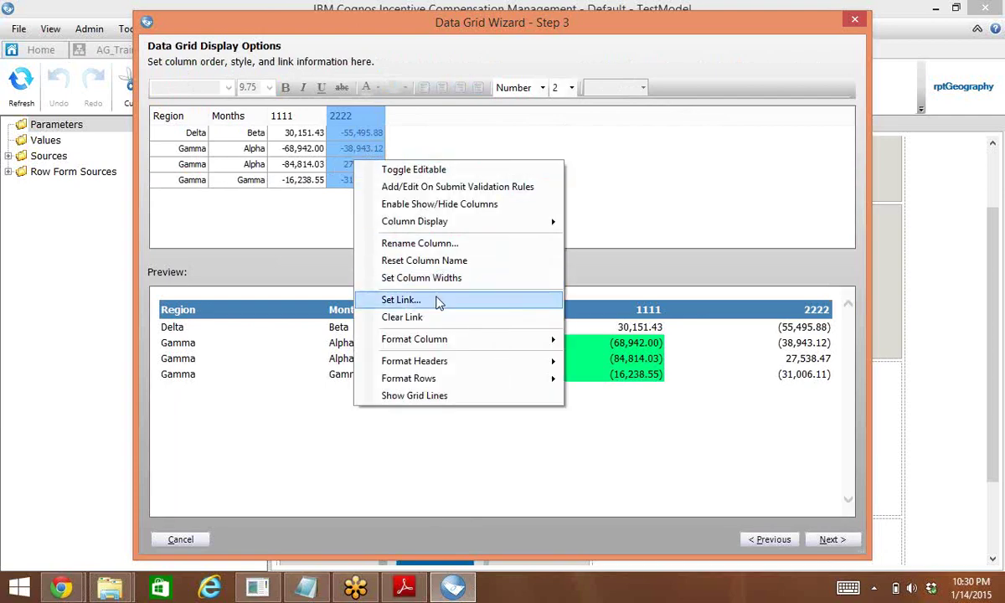
mouse_move(467, 339)
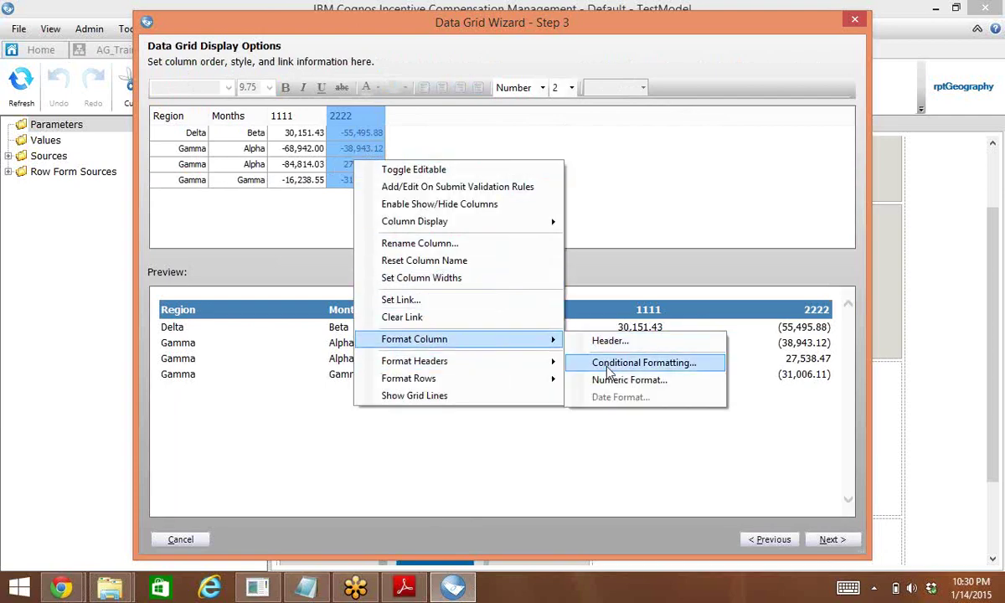
left_click(606, 365)
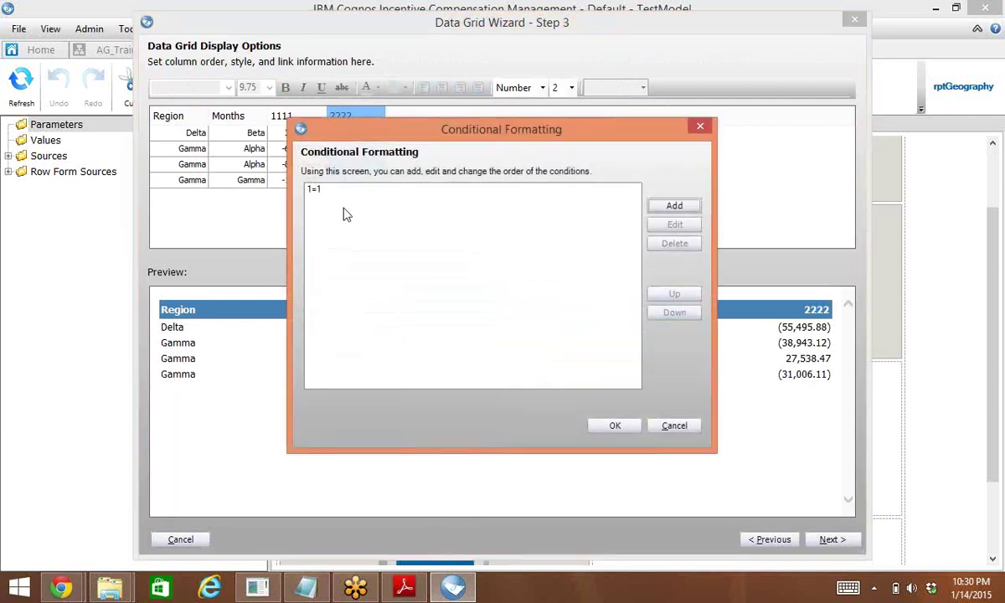
left_click(327, 190)
left_click(674, 226)
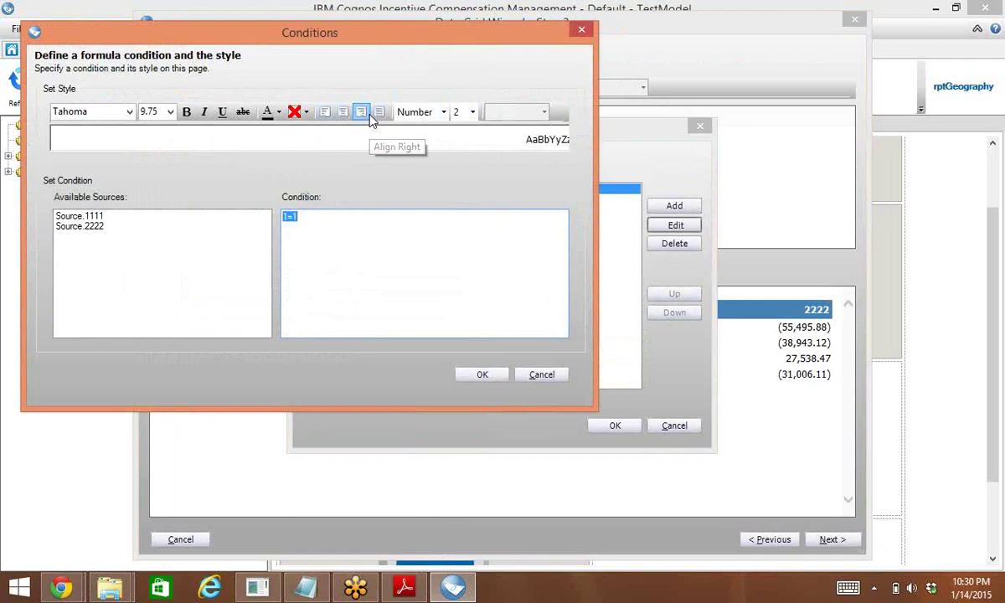
key("Return")
key("Return")
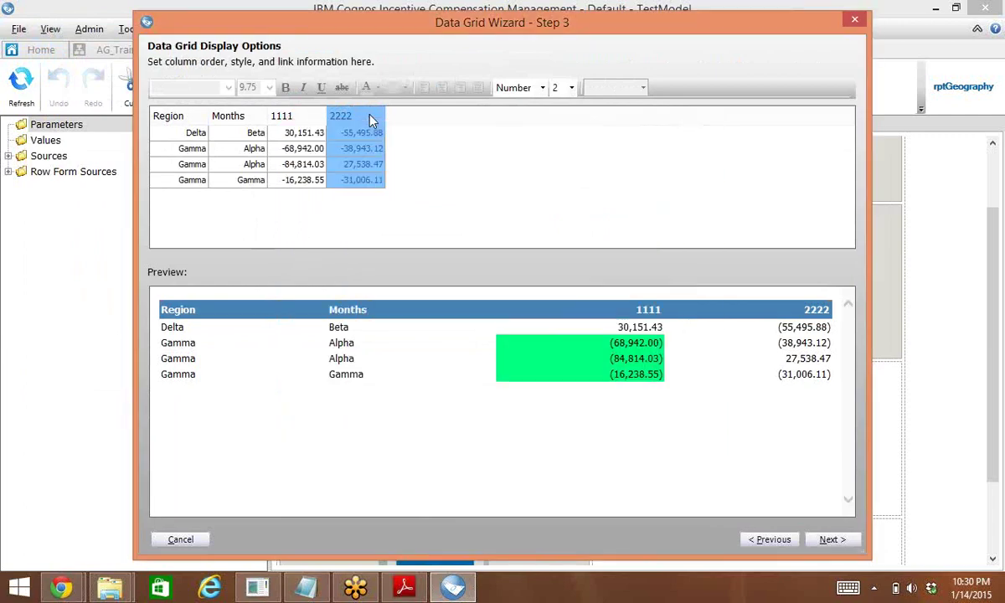
right_click(287, 117)
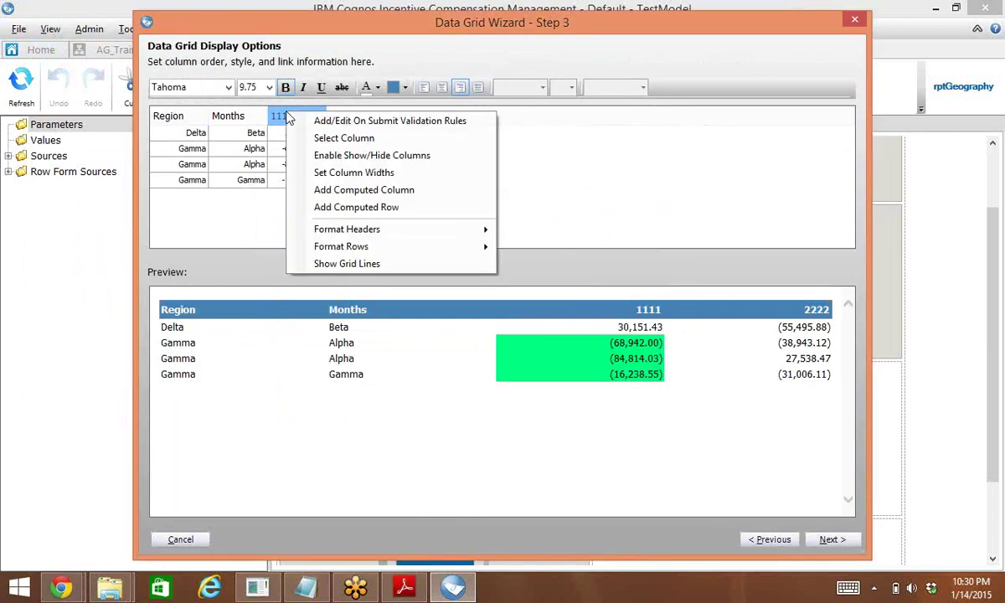
left_click(339, 139)
right_click(298, 158)
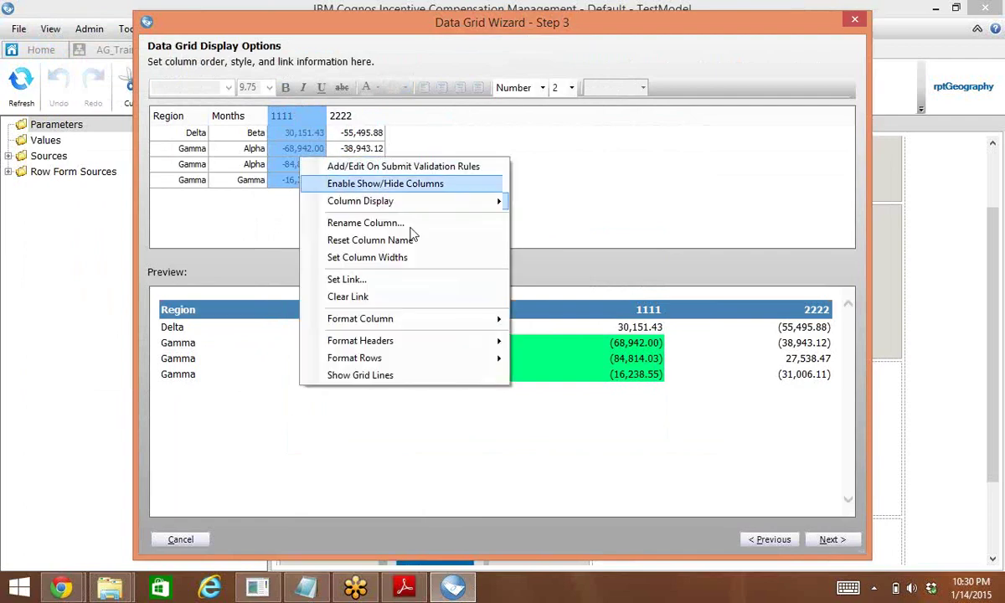
mouse_move(442, 319)
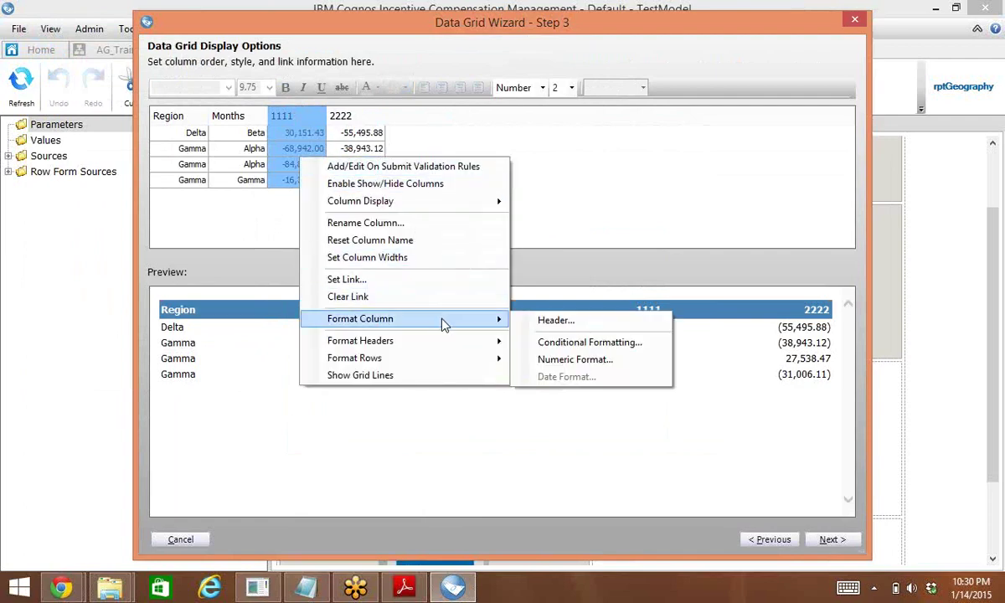
left_click(581, 343)
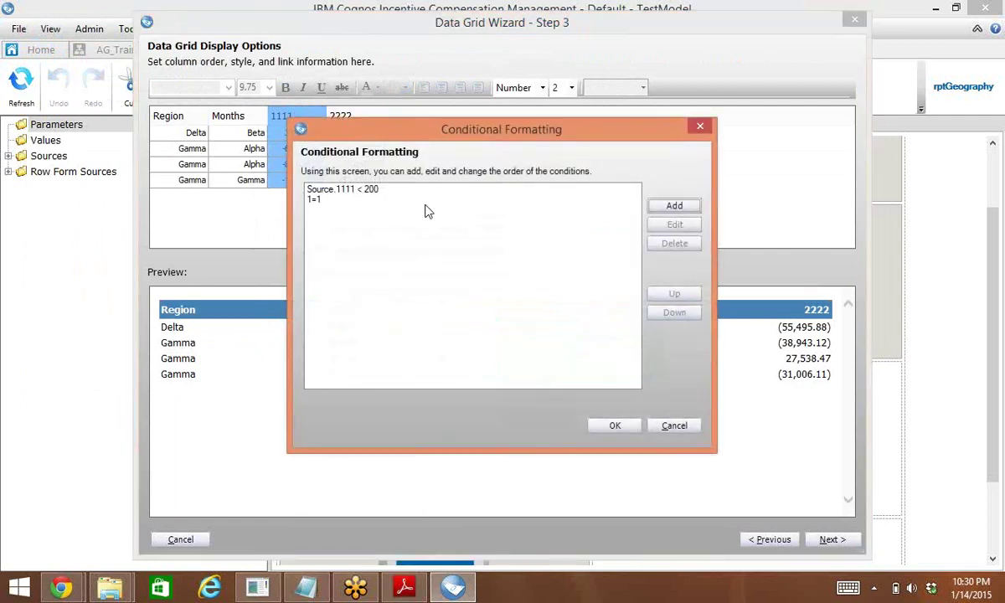
left_click(351, 193)
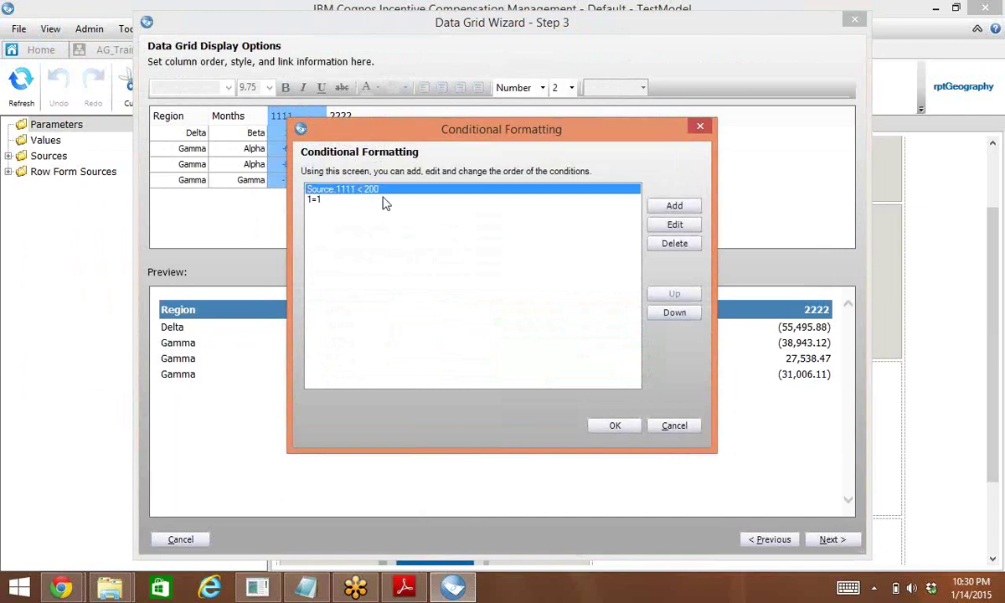
left_click(675, 226)
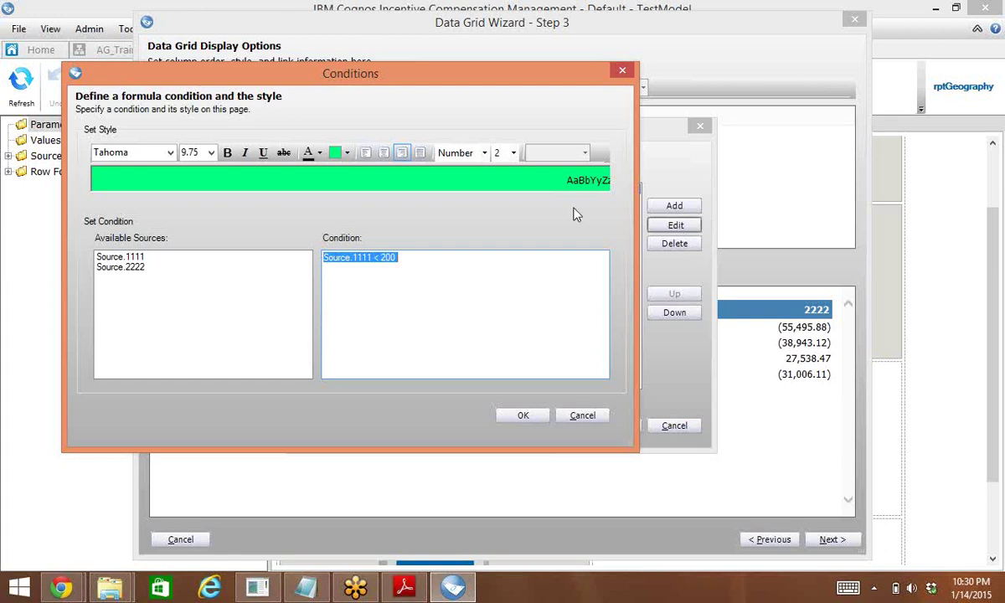
left_click(585, 421)
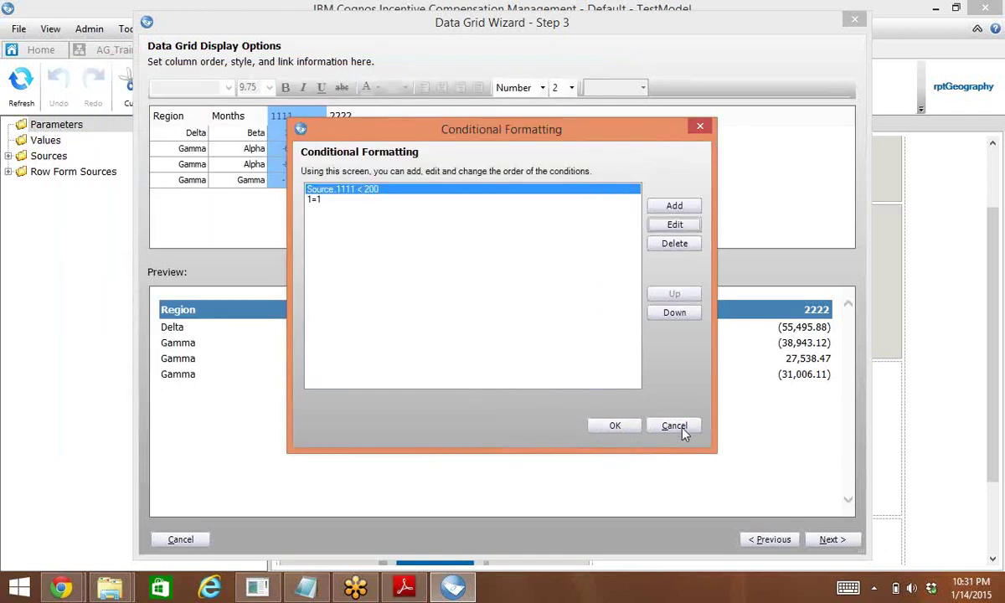
left_click(677, 427)
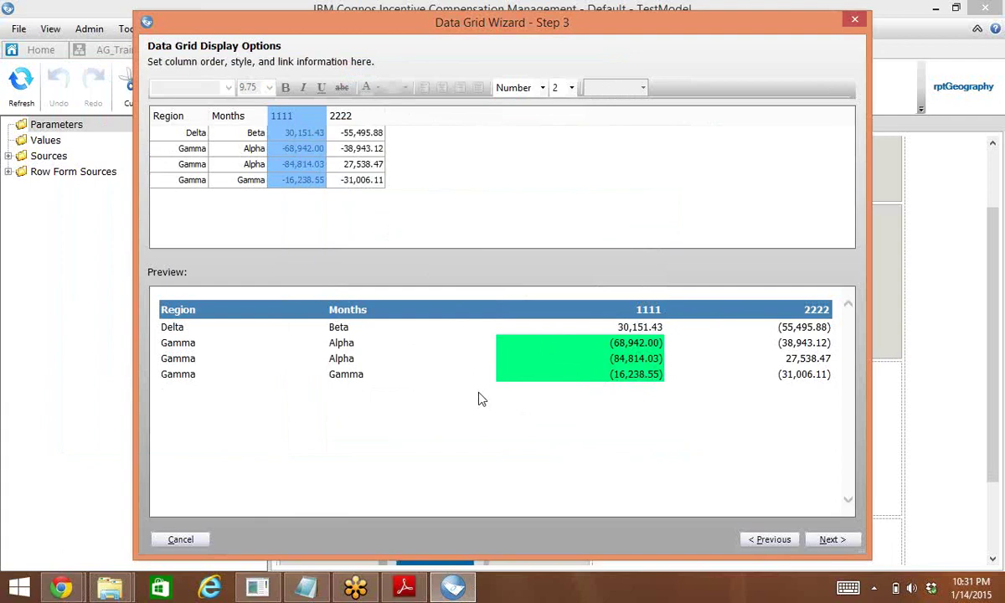
left_click(358, 119)
right_click(358, 120)
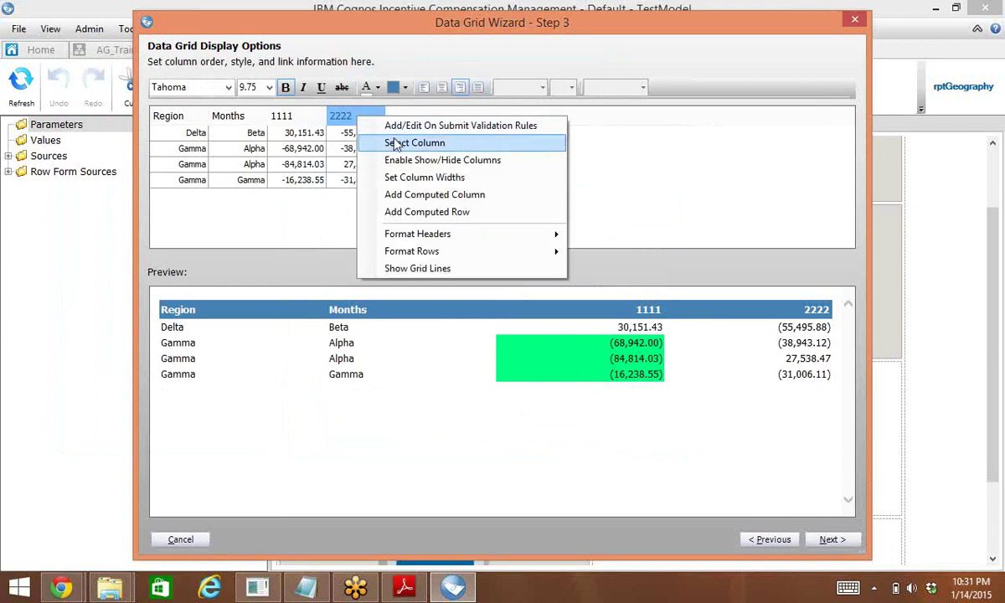
left_click(369, 142)
right_click(362, 159)
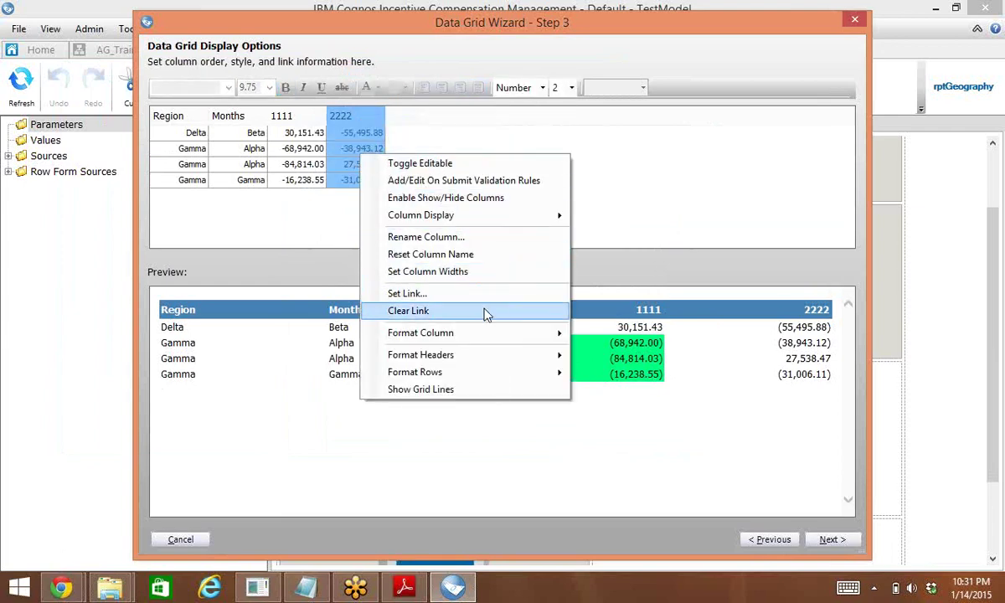
mouse_move(469, 333)
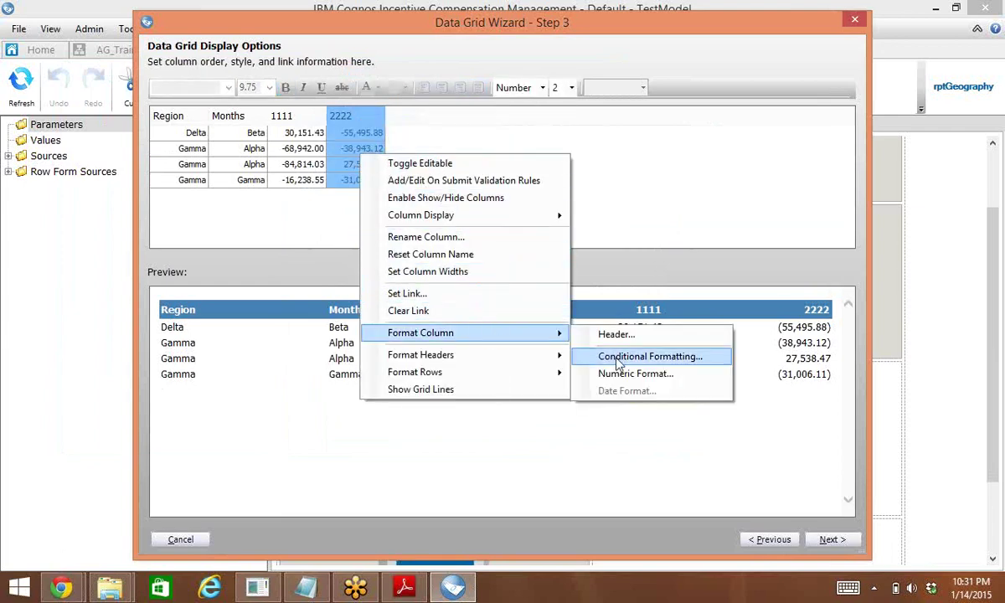
left_click(599, 355)
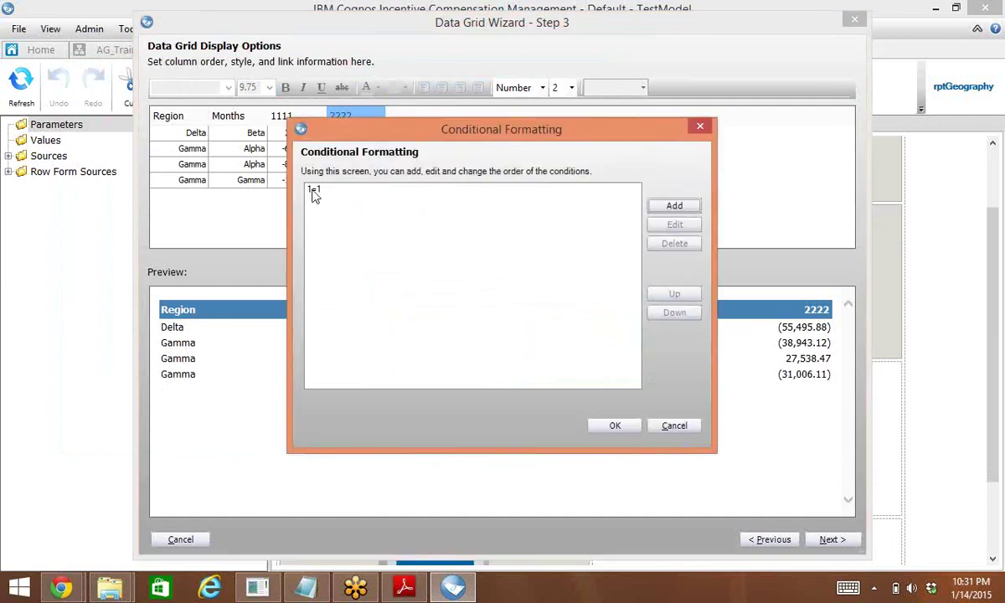
left_click(315, 191)
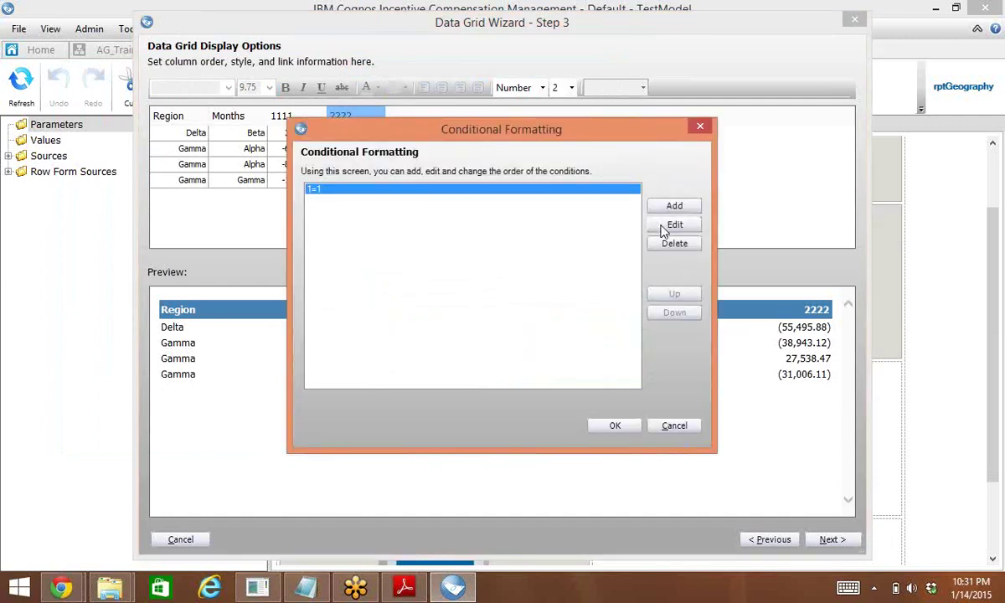
left_click(659, 224)
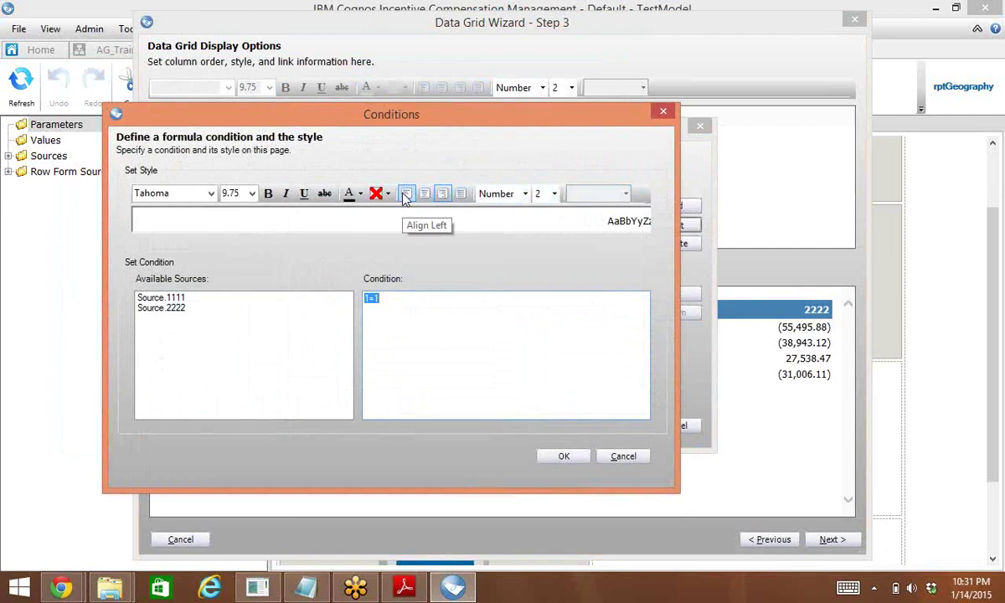
left_click(404, 195)
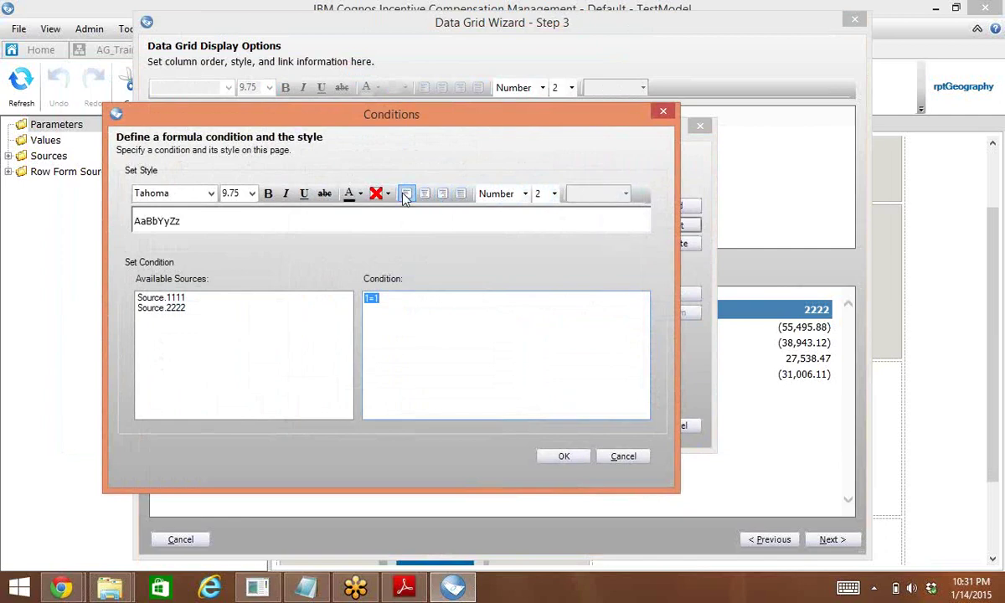
left_click(624, 457)
left_click(678, 428)
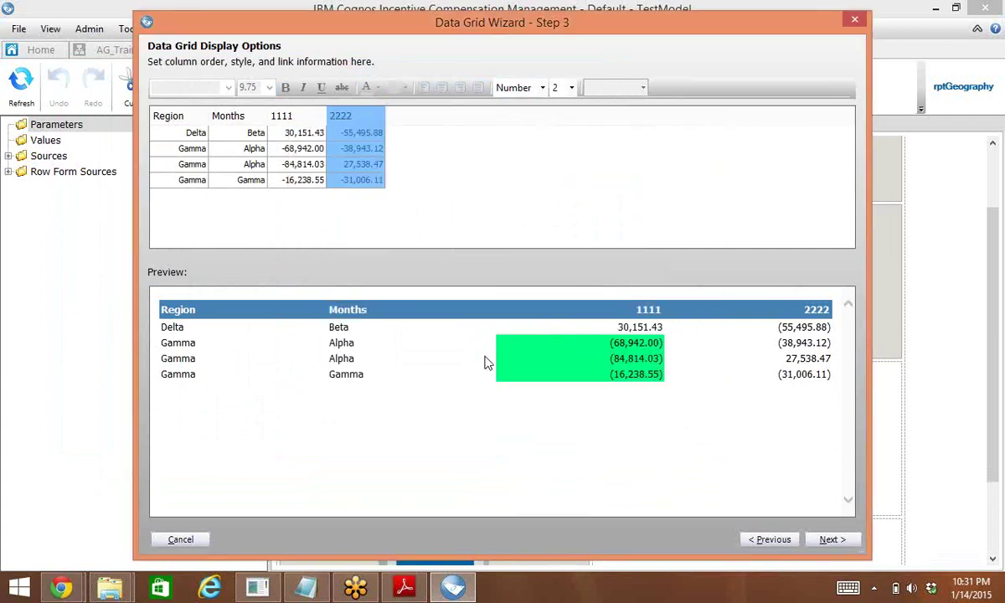
Step: Toggle the 2222 header alignment left then right, then cancel the Data Grid Wizard
left_click(344, 117)
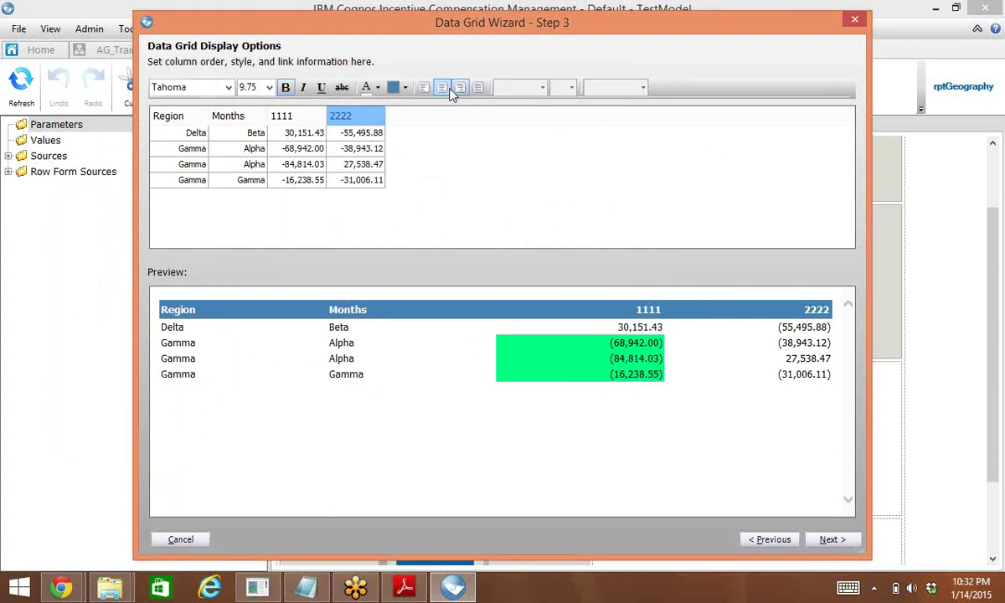
left_click(424, 87)
left_click(460, 88)
left_click(183, 541)
left_click(569, 330)
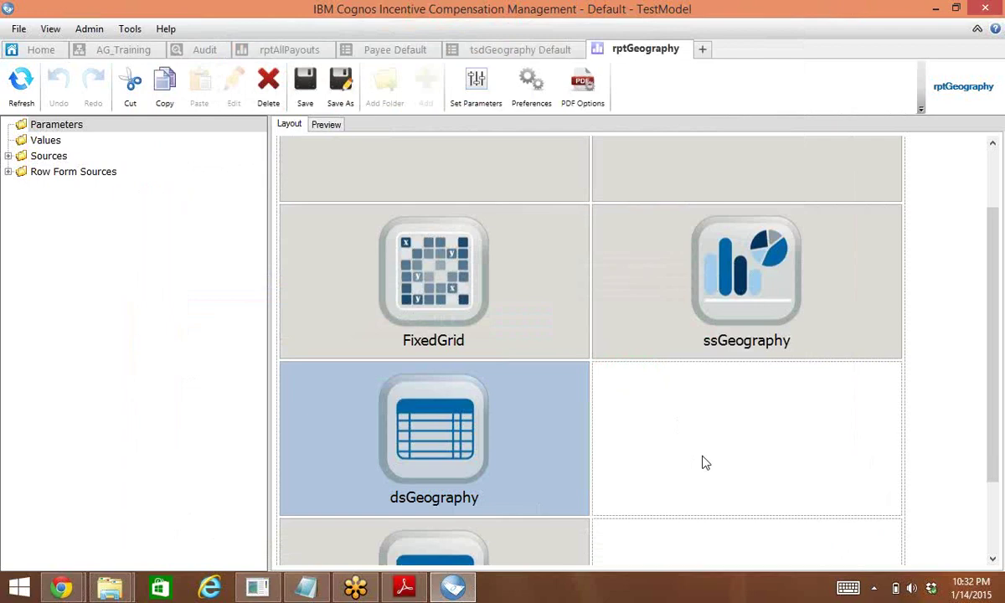
Step: Switch to rptAllPayouts and start editing the dsAllPayouts data grid
left_click(8, 157)
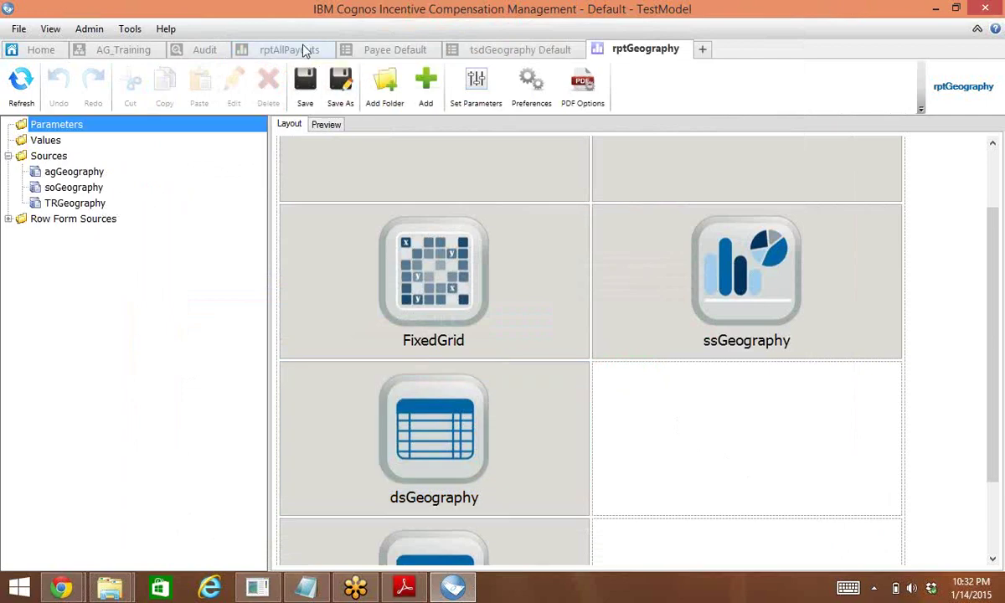
left_click(289, 50)
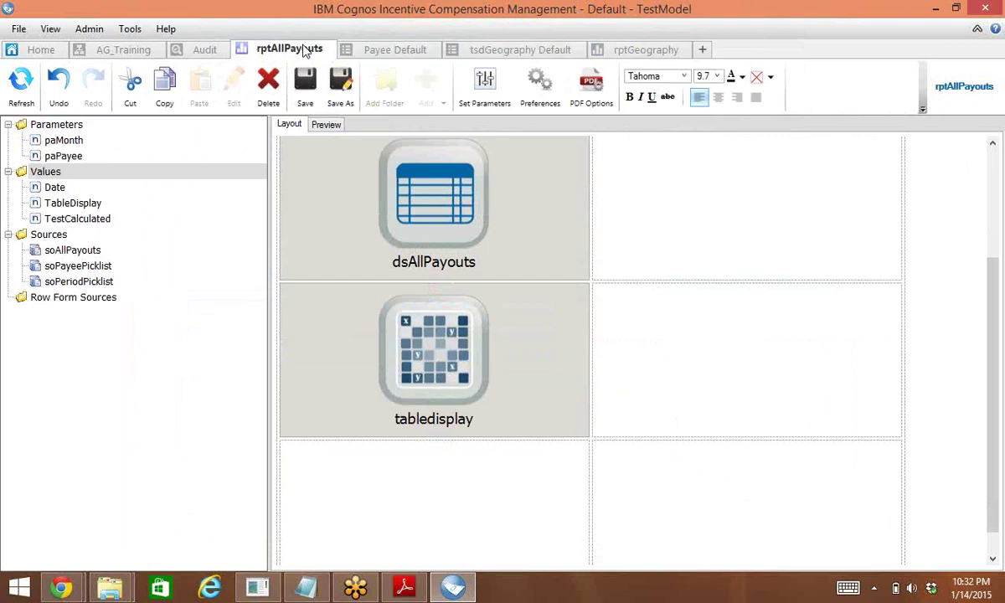
left_click(447, 234)
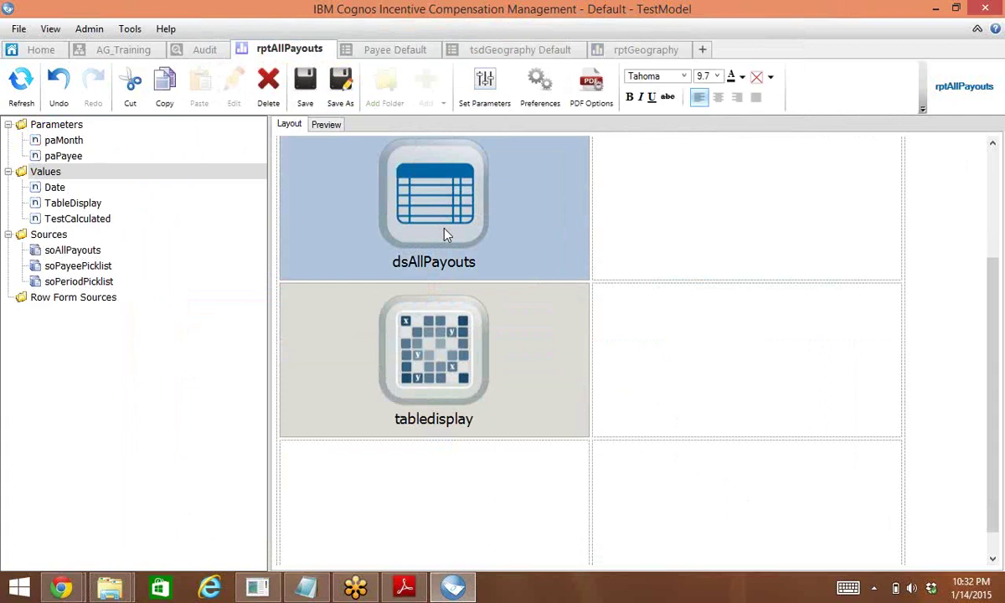
right_click(444, 233)
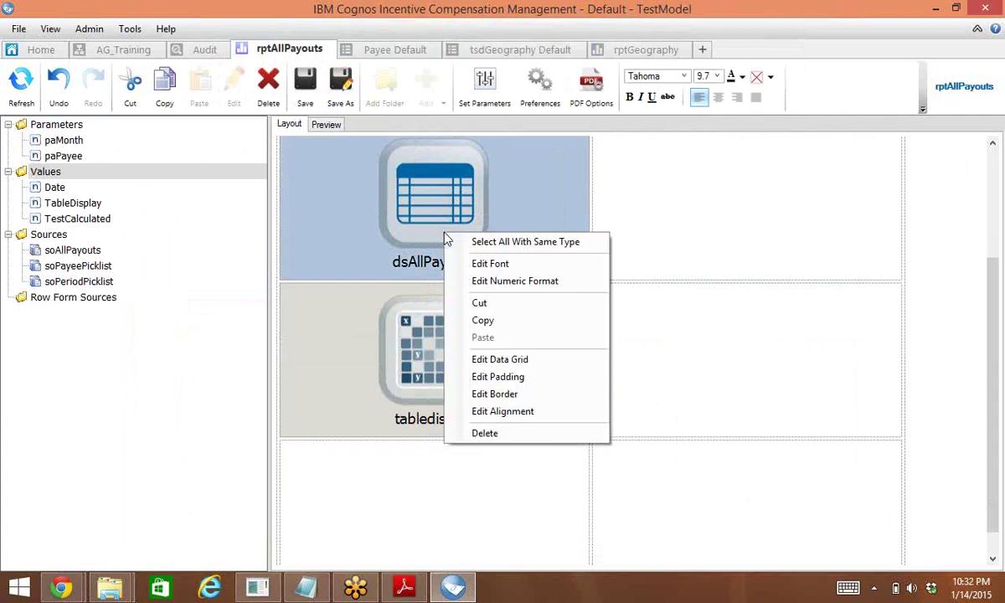
left_click(530, 360)
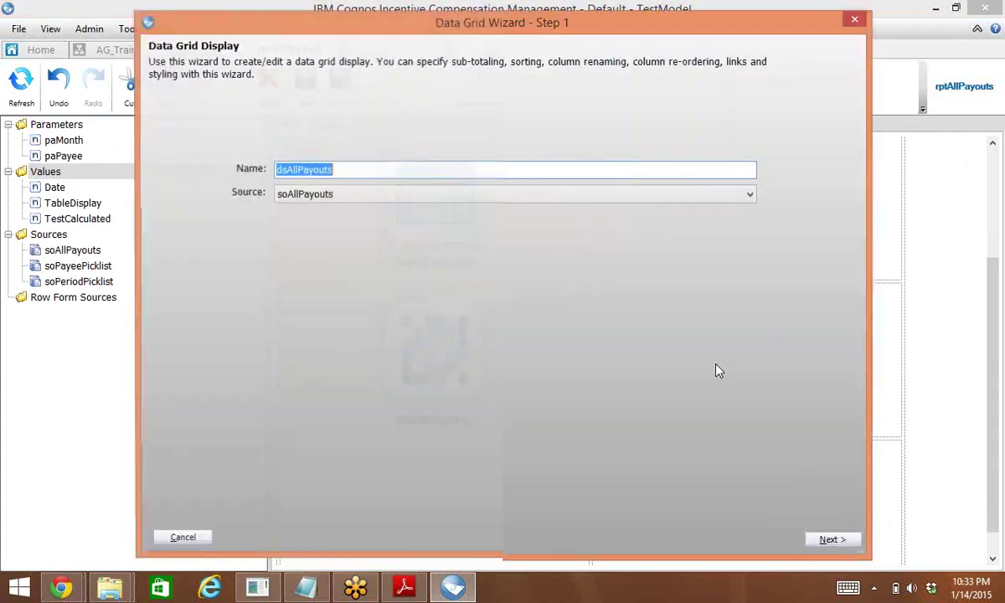
Step: Advance to the grid display options, widen the Months column, and show the column menu
left_click(829, 540)
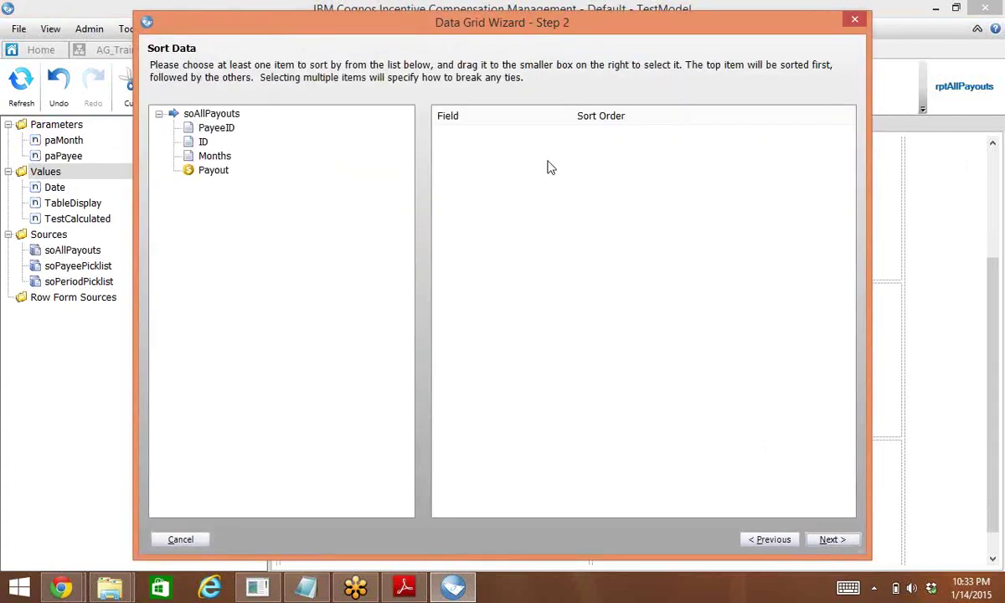
left_click(833, 540)
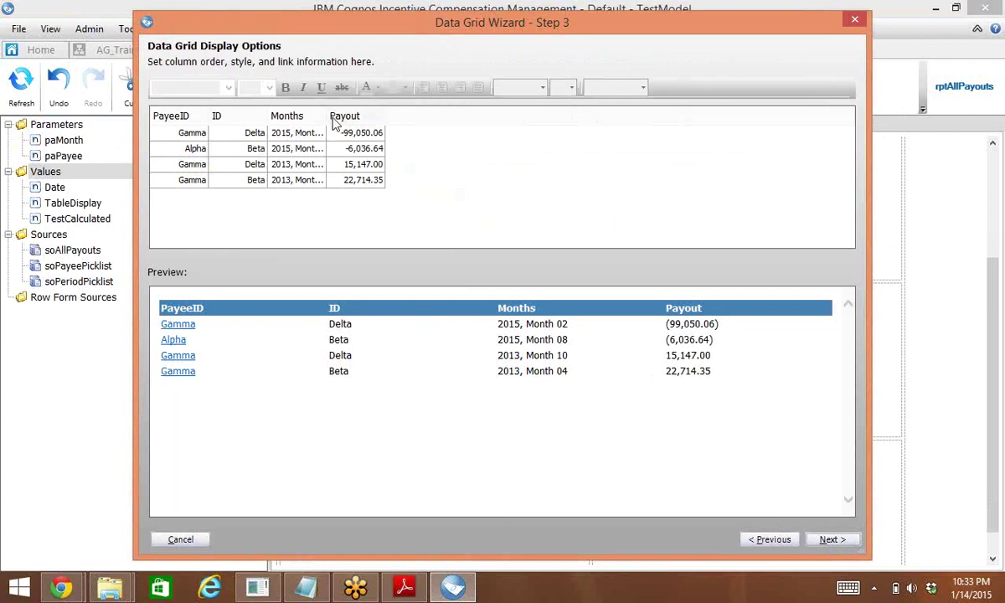
left_click_drag(325, 118, 440, 118)
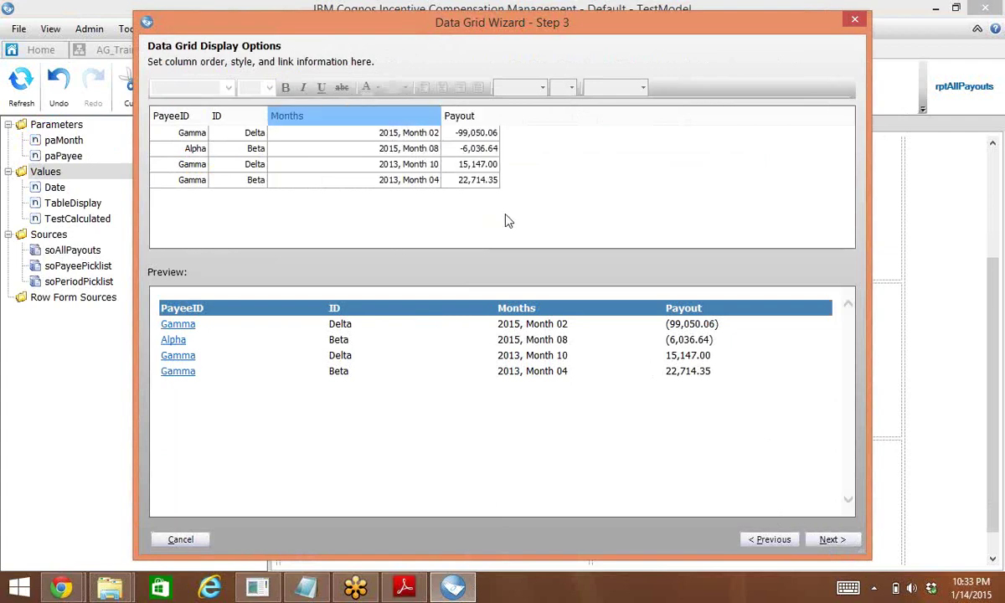
right_click(529, 128)
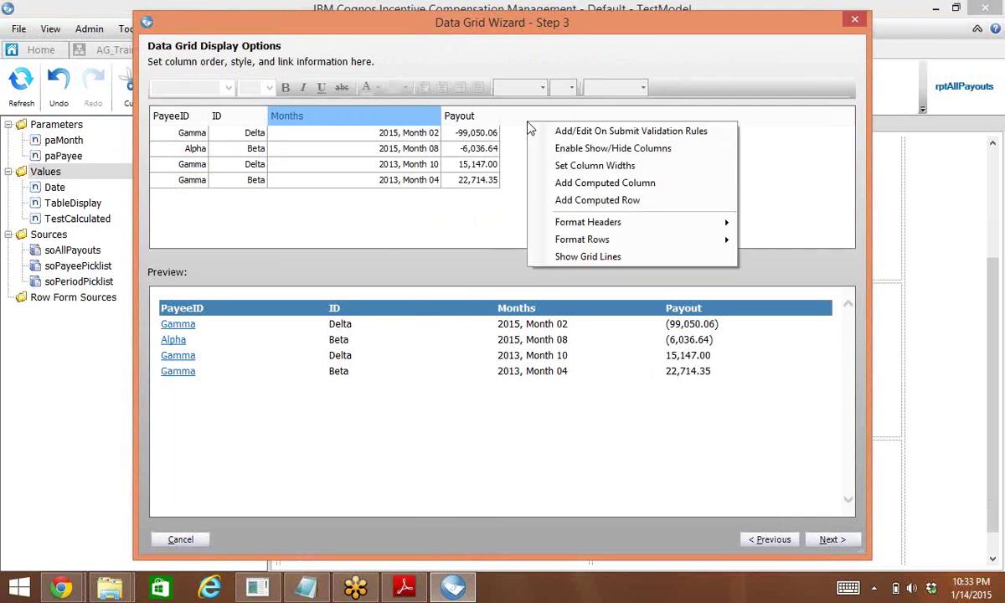
Step: Add a computed column named PayoutMultiplied and select the whole new column
left_click(646, 189)
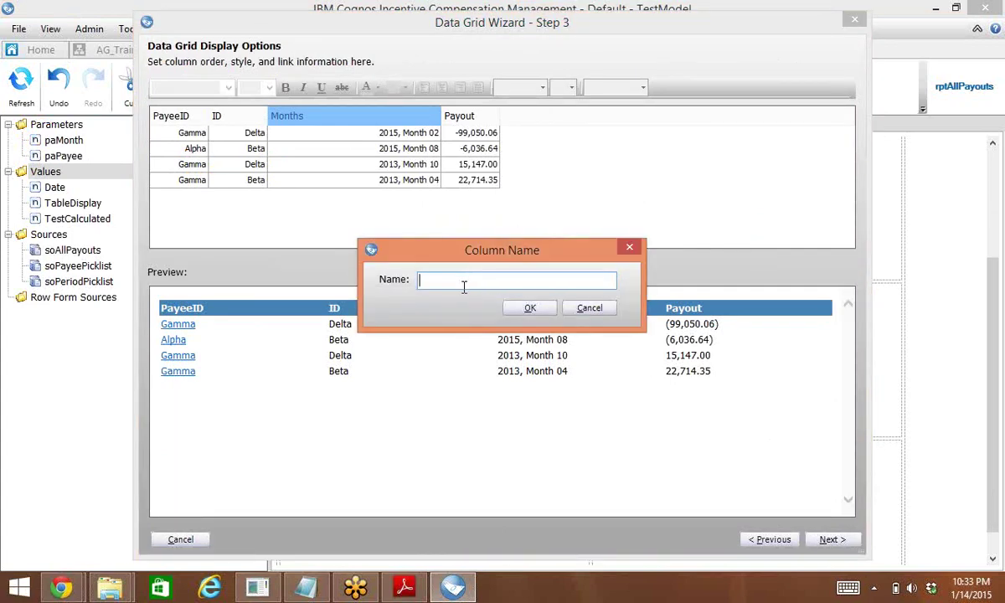
type("PayoutMultiplie")
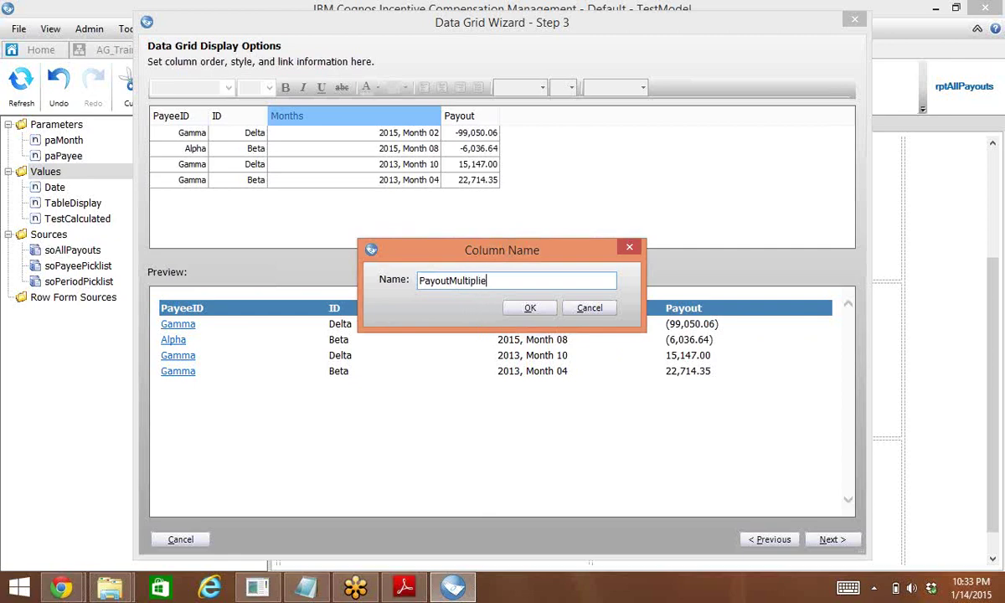
type("d")
key("Return")
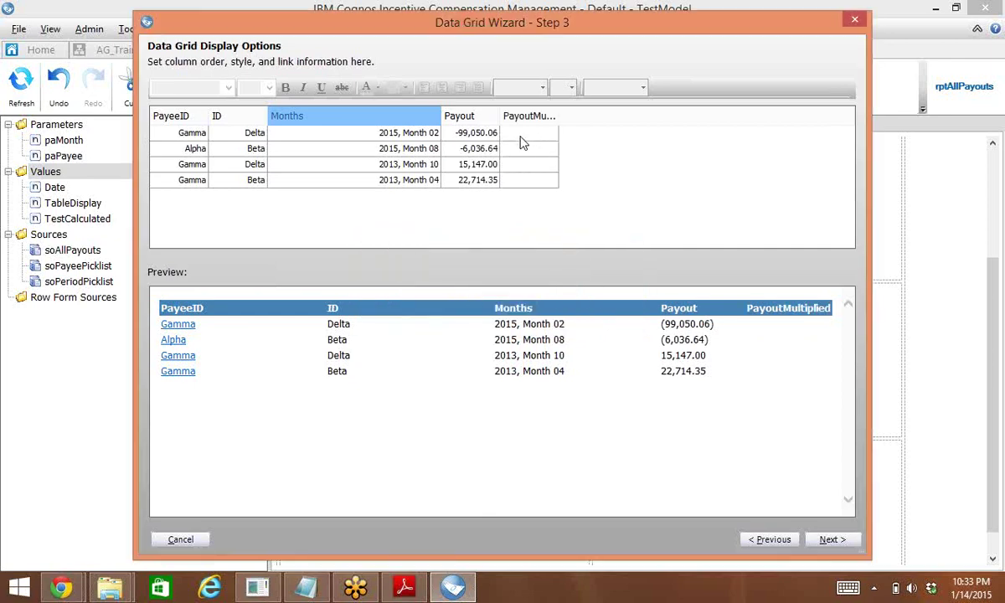
right_click(520, 144)
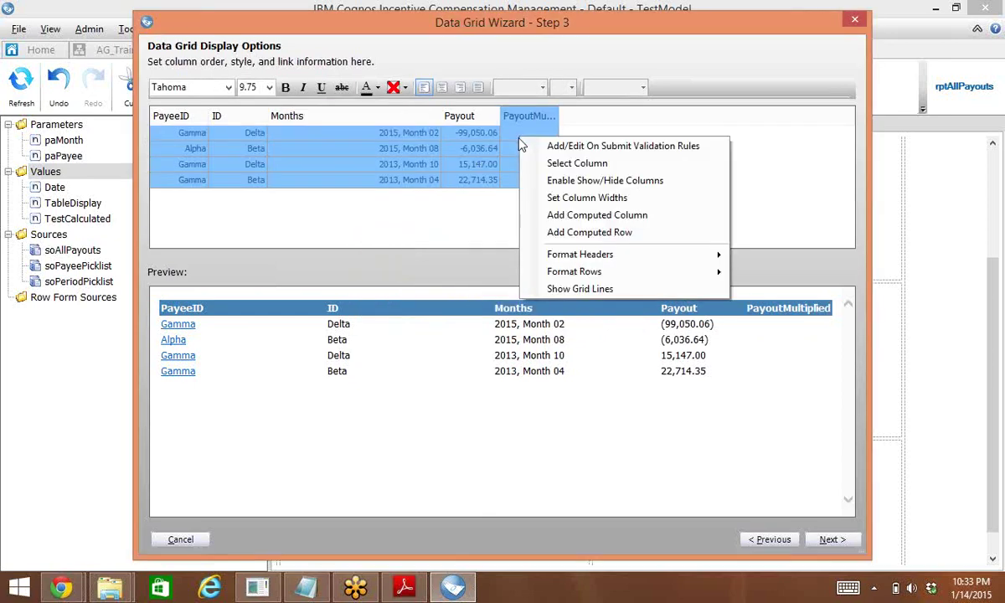
left_click(522, 119)
right_click(520, 120)
left_click(561, 143)
right_click(515, 160)
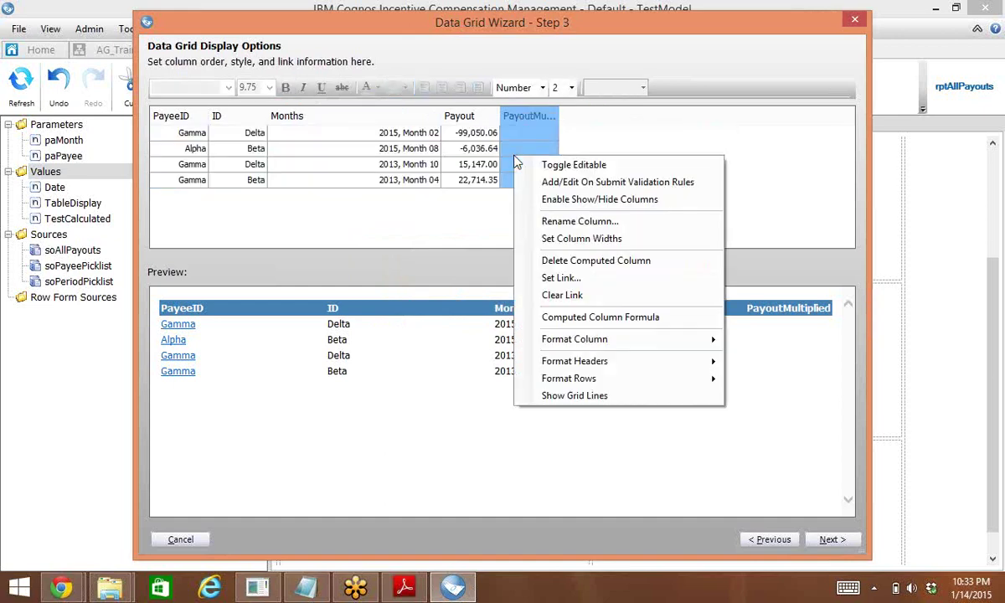
Step: Try a first PayoutMultiplied formula, (Source.Payout * 2), then delete it
left_click(621, 318)
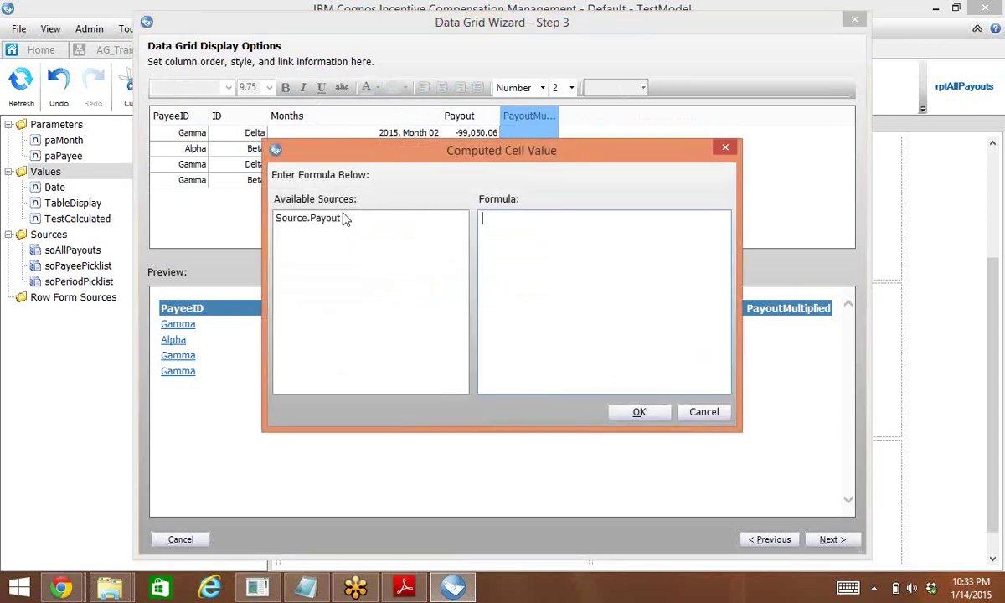
double_click(326, 221)
type("* ")
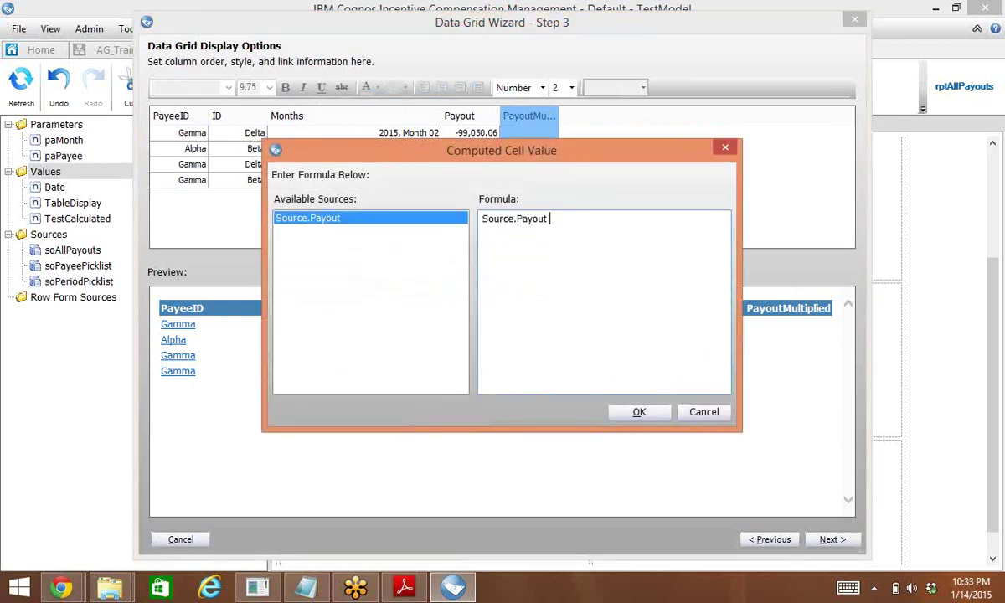
type("2")
left_click_drag(500, 220, 579, 325)
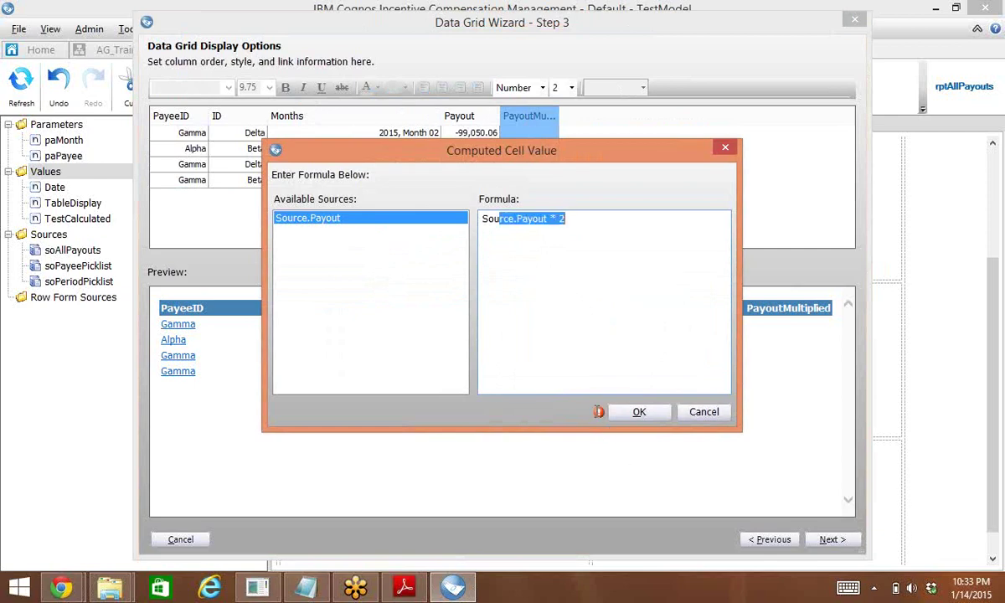
left_click(582, 311)
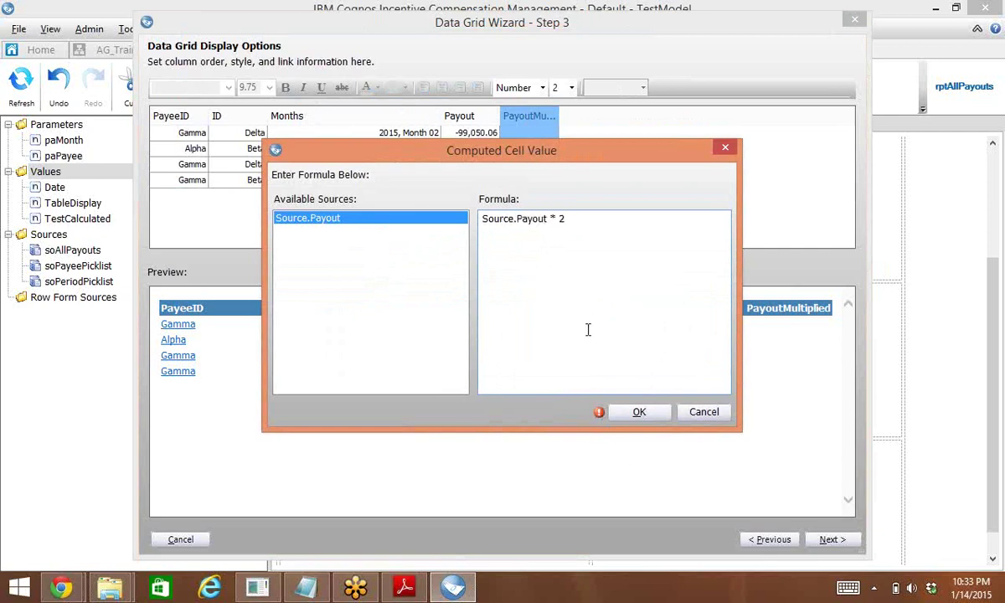
mouse_move(601, 419)
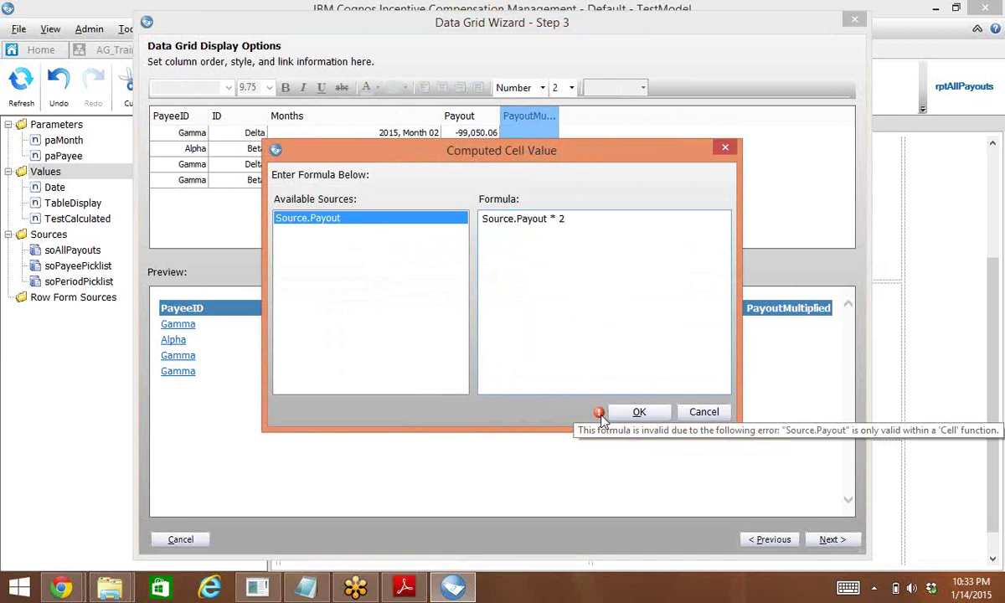
left_click(483, 219)
type("(")
key("End")
type(")")
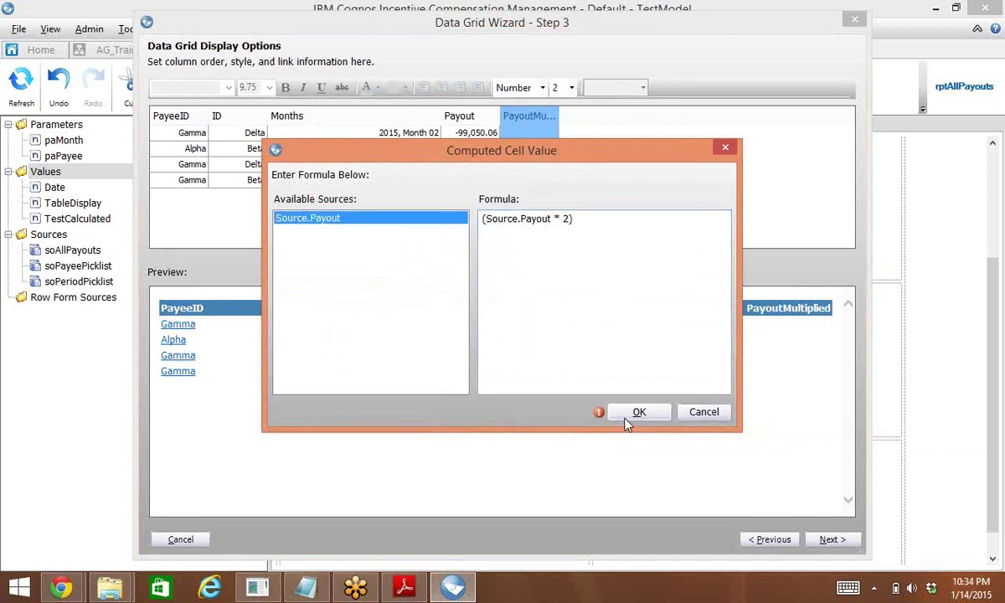
left_click_drag(580, 219, 449, 206)
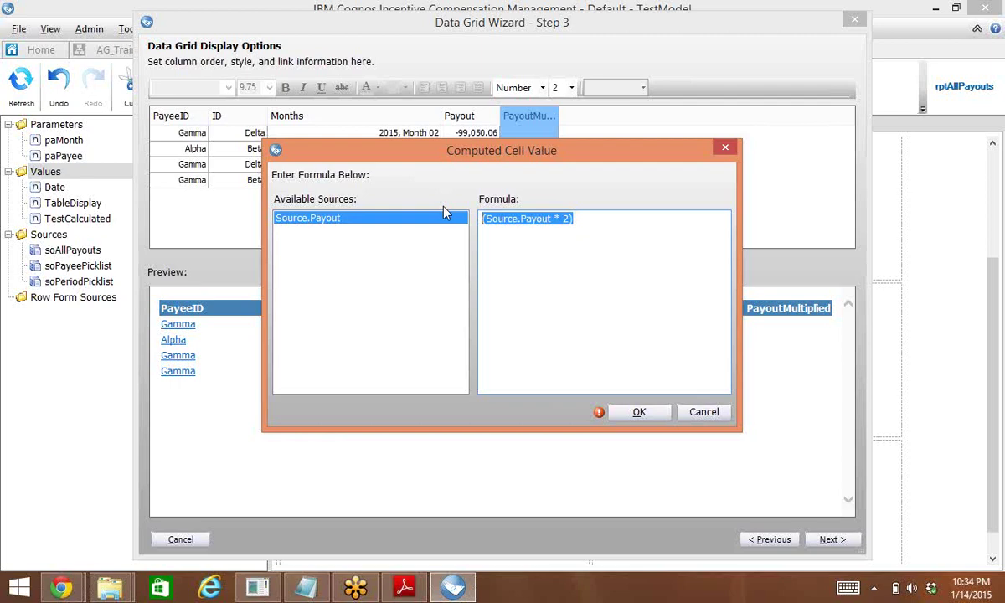
key("Delete")
Step: Re-enter the PayoutMultiplied formula as sum(Source.Payout*2)
mouse_move(599, 415)
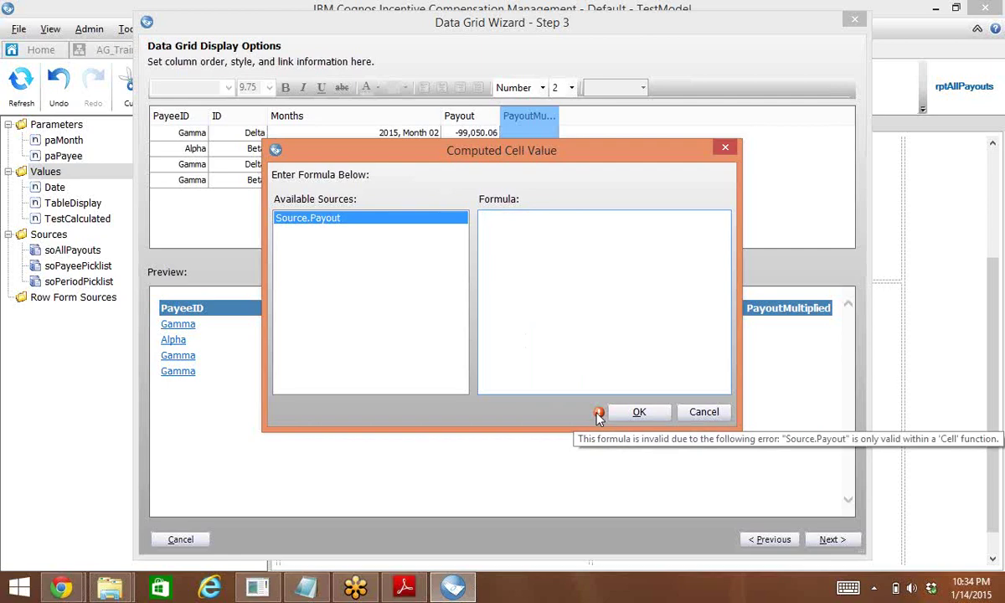
left_click_drag(339, 224, 616, 256)
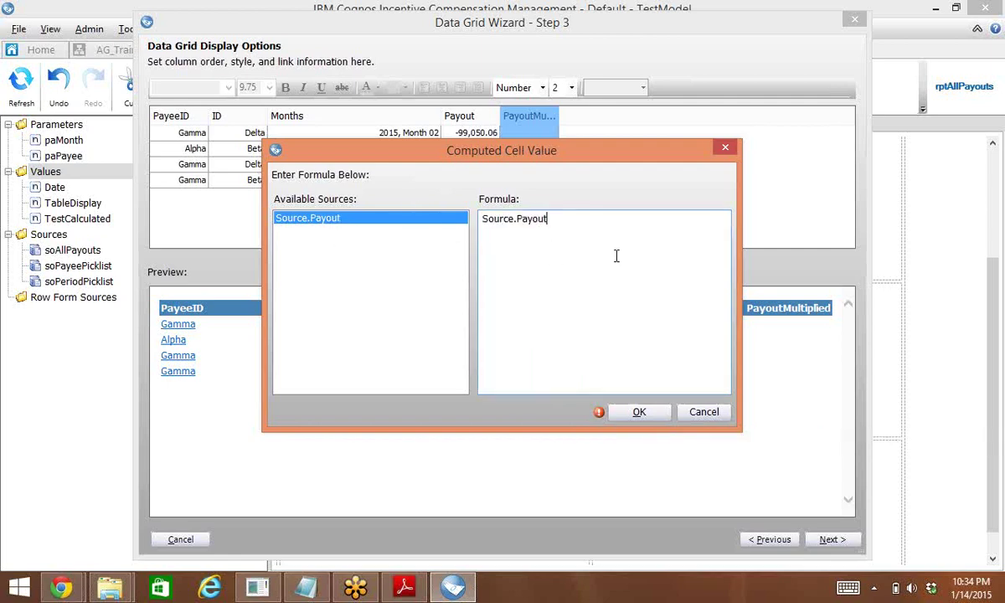
key("Home")
type("sum(")
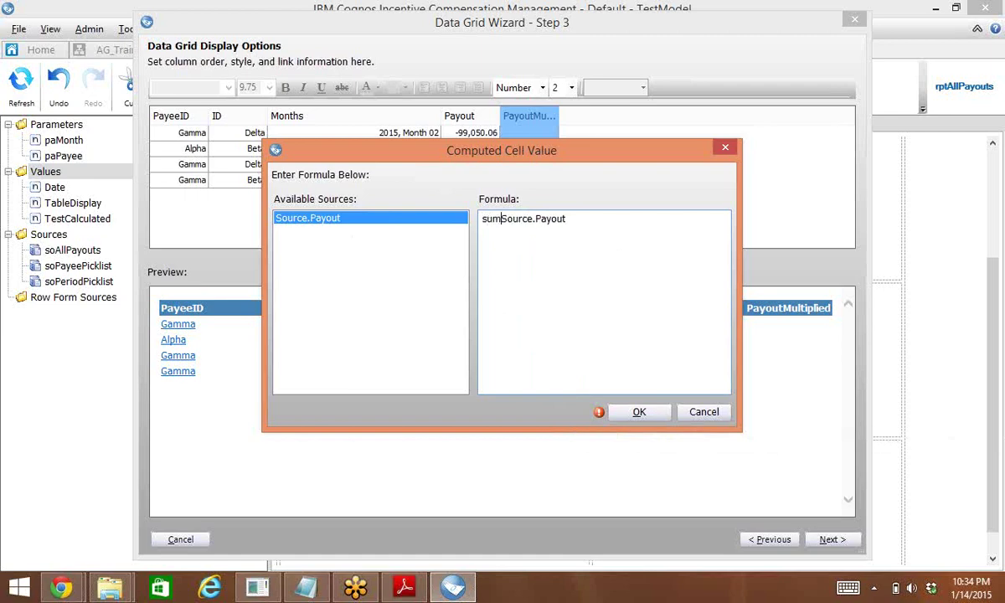
key("End")
type("*2)")
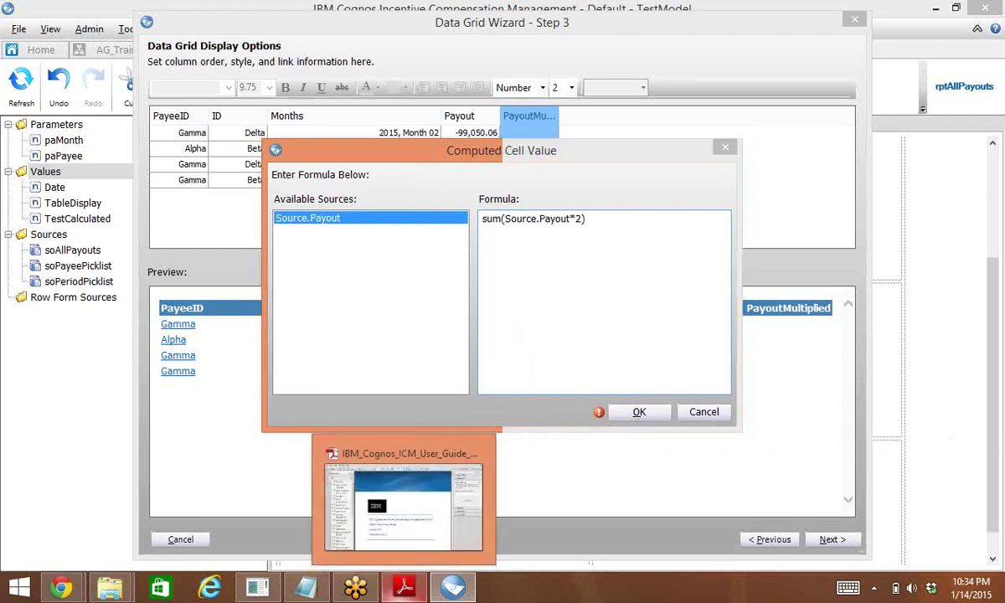
left_click(405, 586)
Step: Search the user guide for 'computed column' and jump to the first match
key("ctrl+f")
type("com")
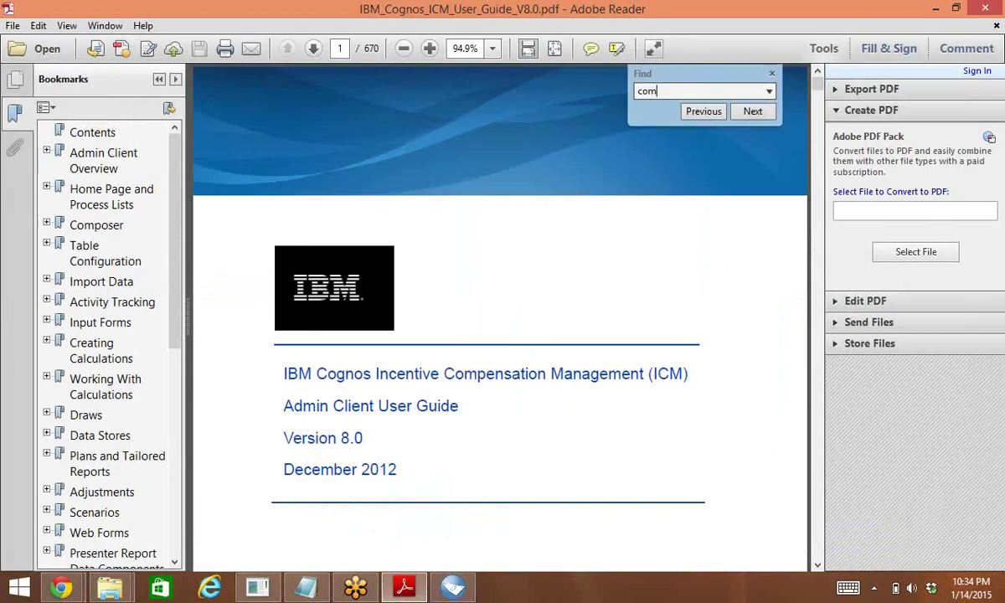
type("puted column")
key("Return")
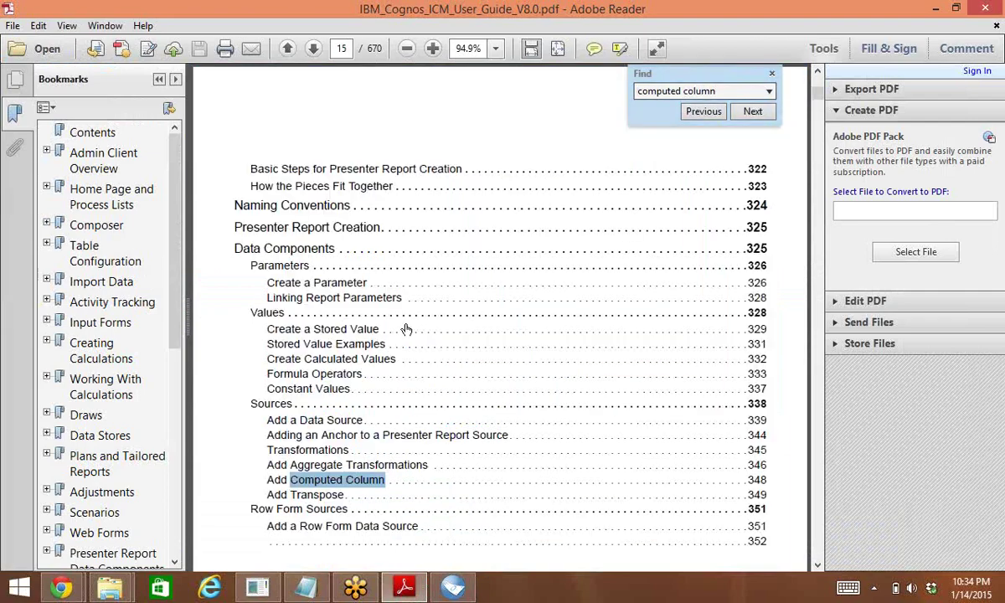
left_click(328, 479)
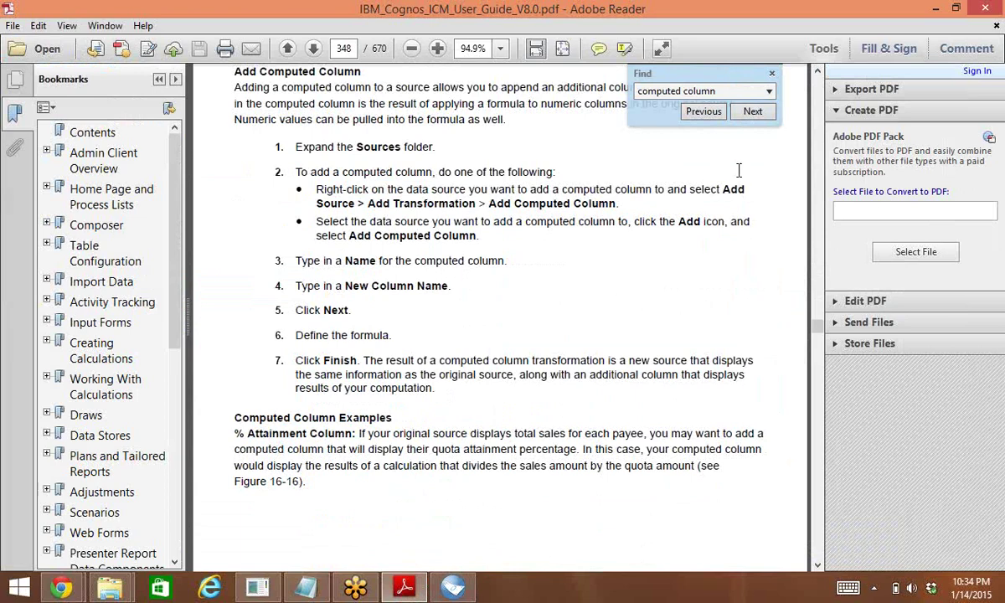
left_click(771, 75)
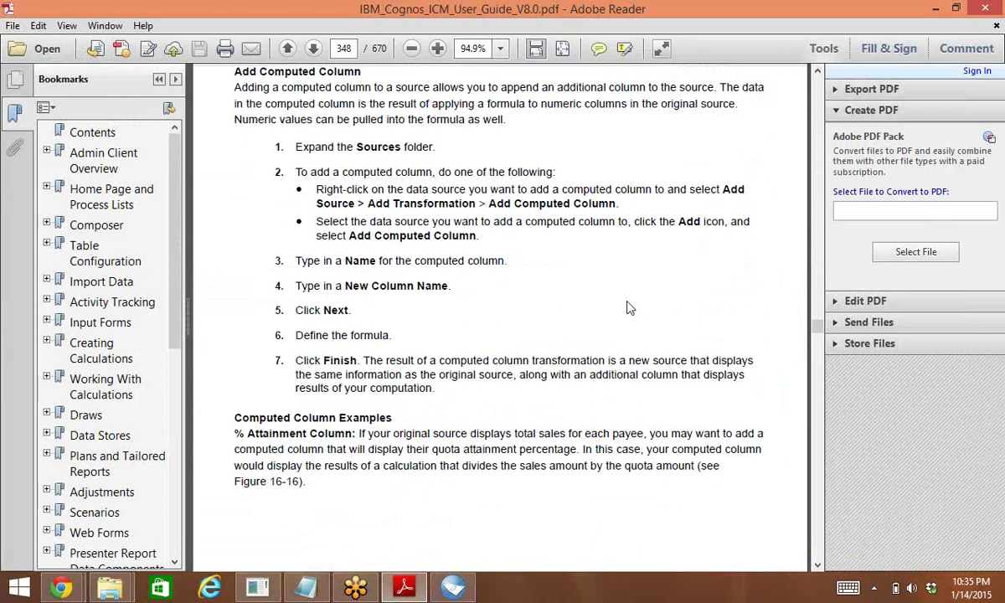
Step: Read the data grid Add Computed Column steps on page 389, then return to Cognos
key("Home")
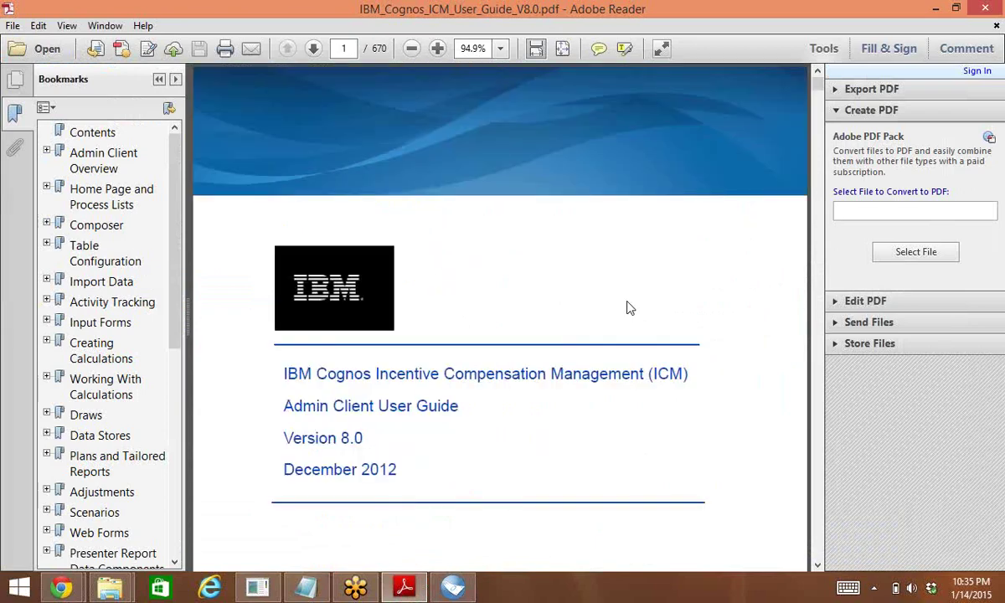
key("ctrl+f")
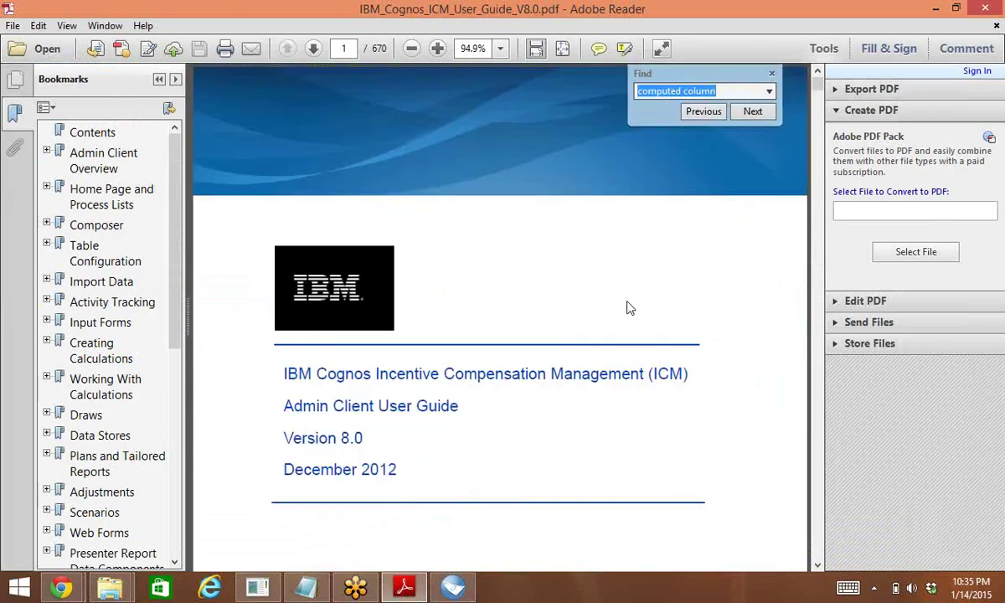
key("Return")
key("Return")
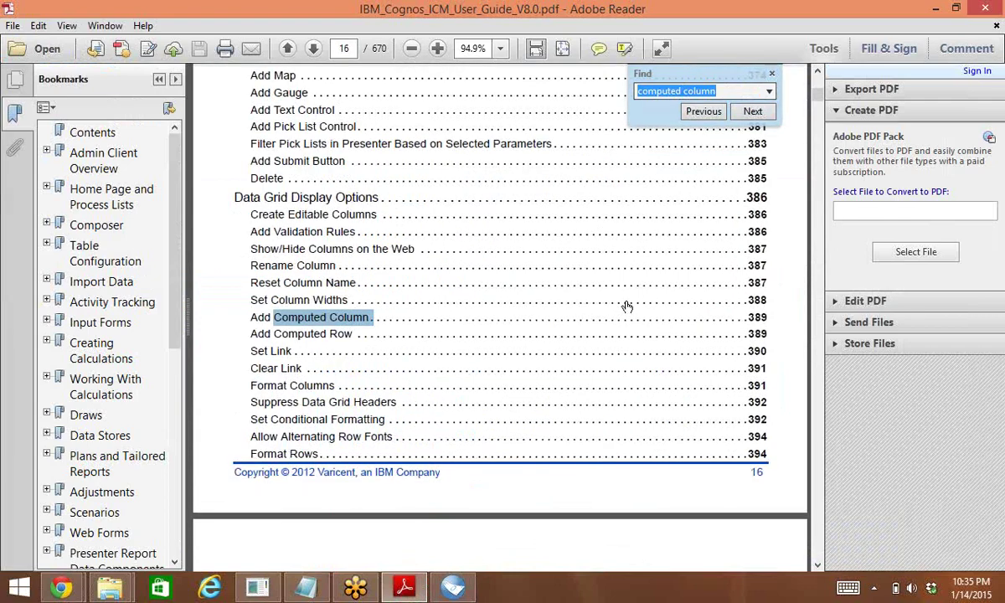
left_click(308, 314)
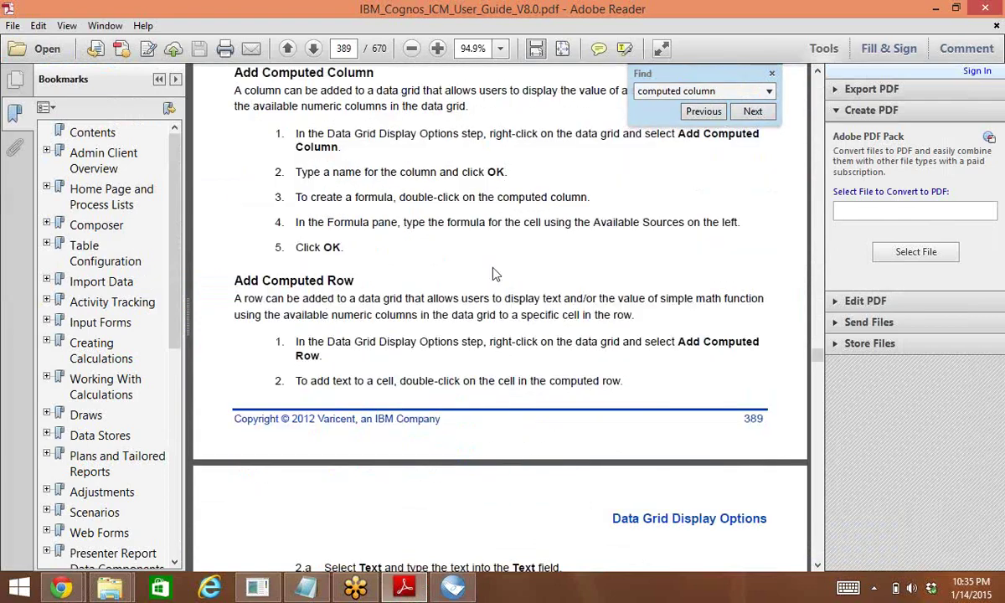
left_click(771, 75)
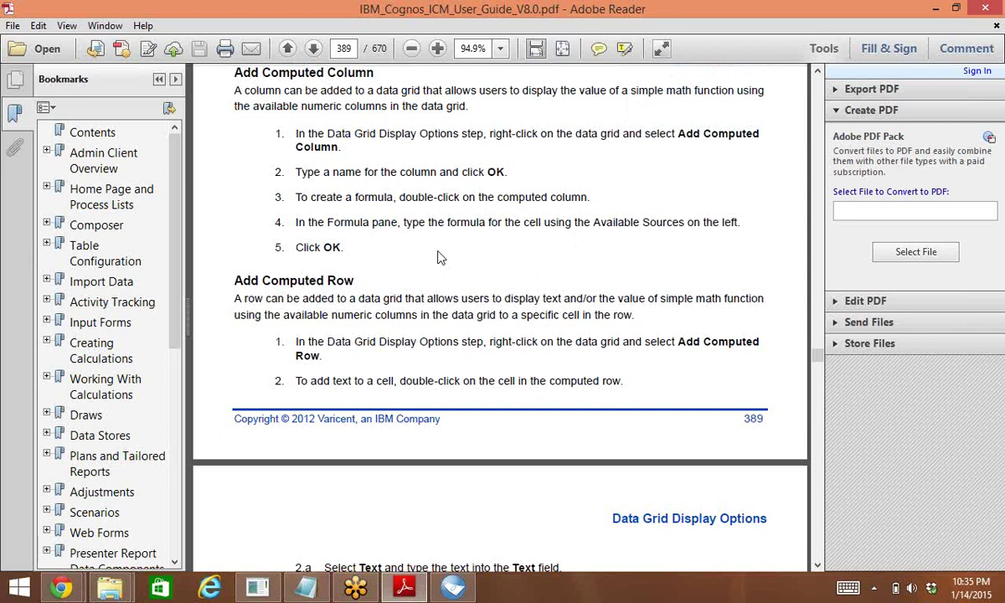
left_click_drag(297, 134, 640, 223)
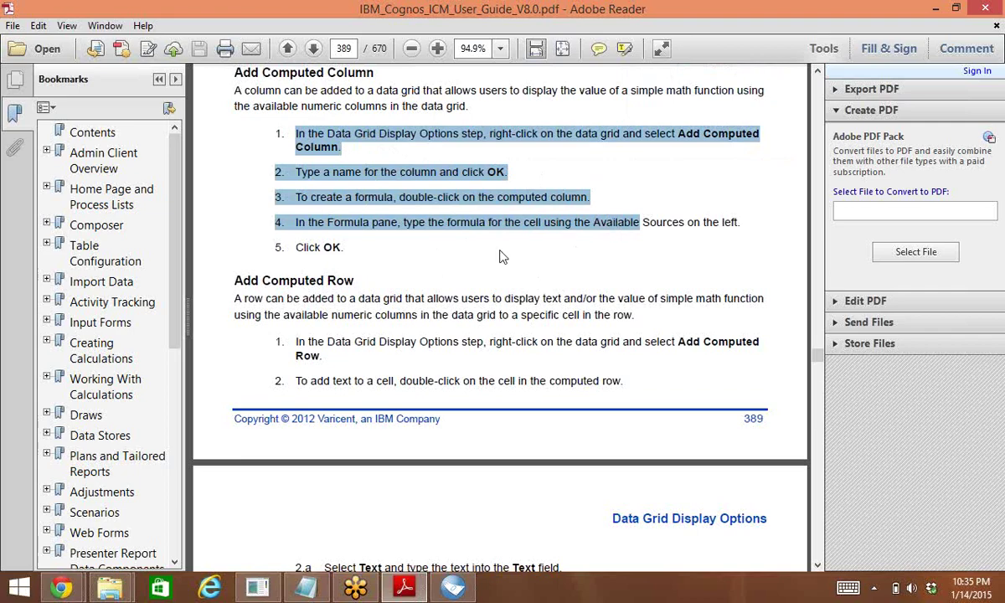
left_click(362, 261)
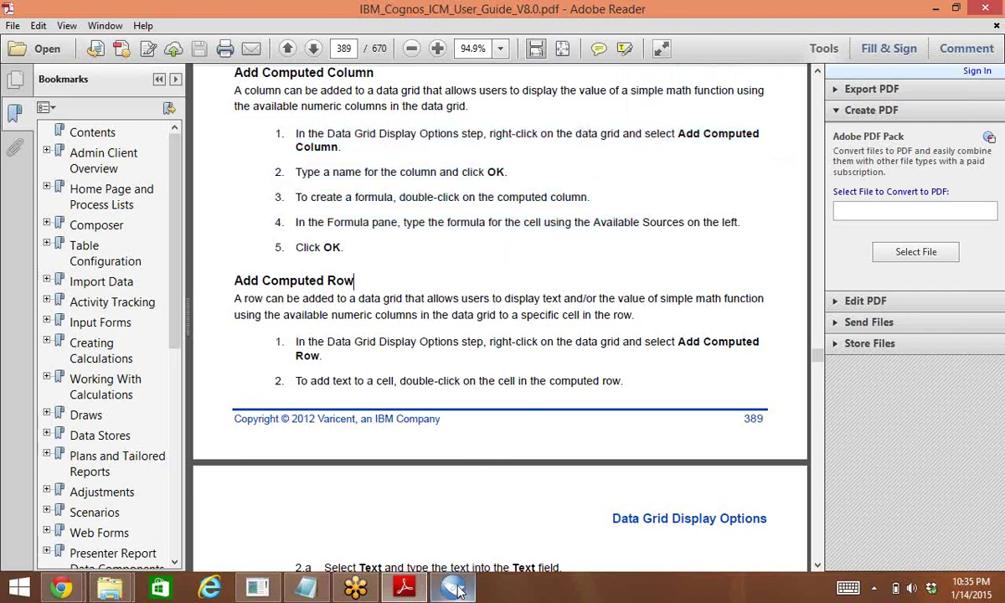
left_click(453, 588)
mouse_move(600, 414)
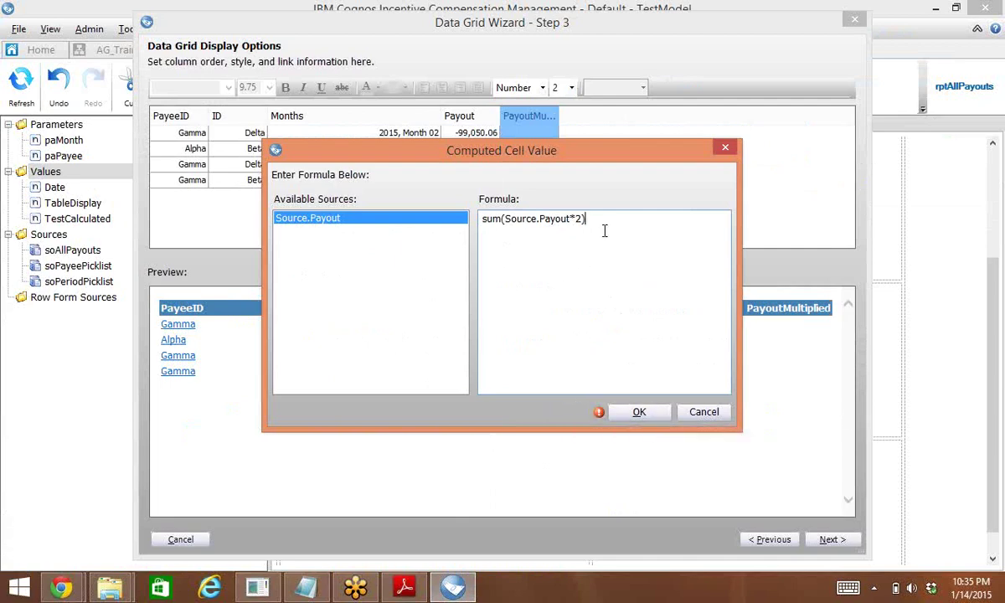
Step: Replace the sum formula with plain Source.Payout, then cancel the Computed Cell Value dialog and wizard
left_click_drag(581, 222, 446, 195)
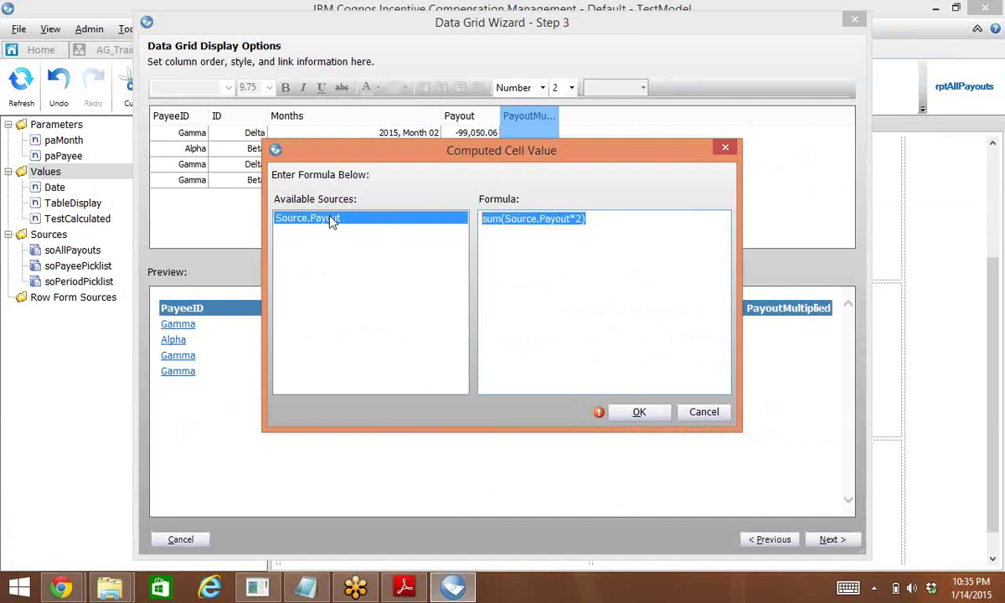
key("Delete")
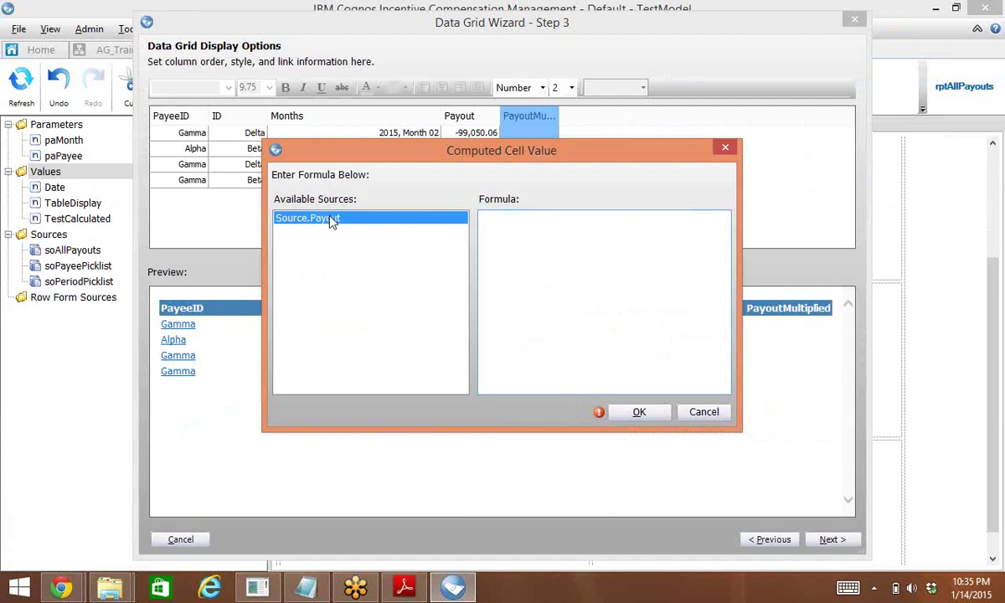
left_click_drag(333, 220, 494, 302)
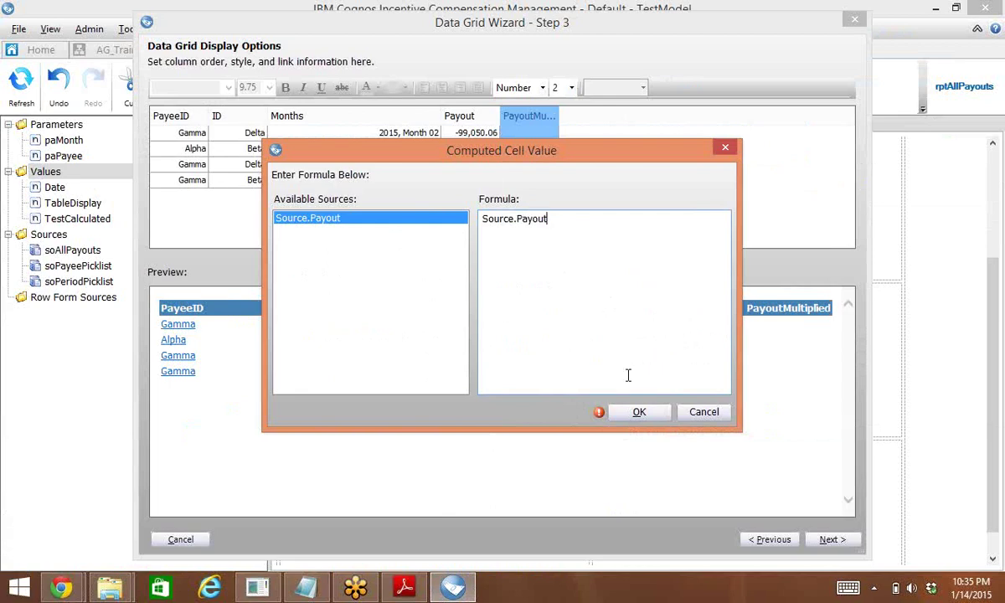
mouse_move(598, 415)
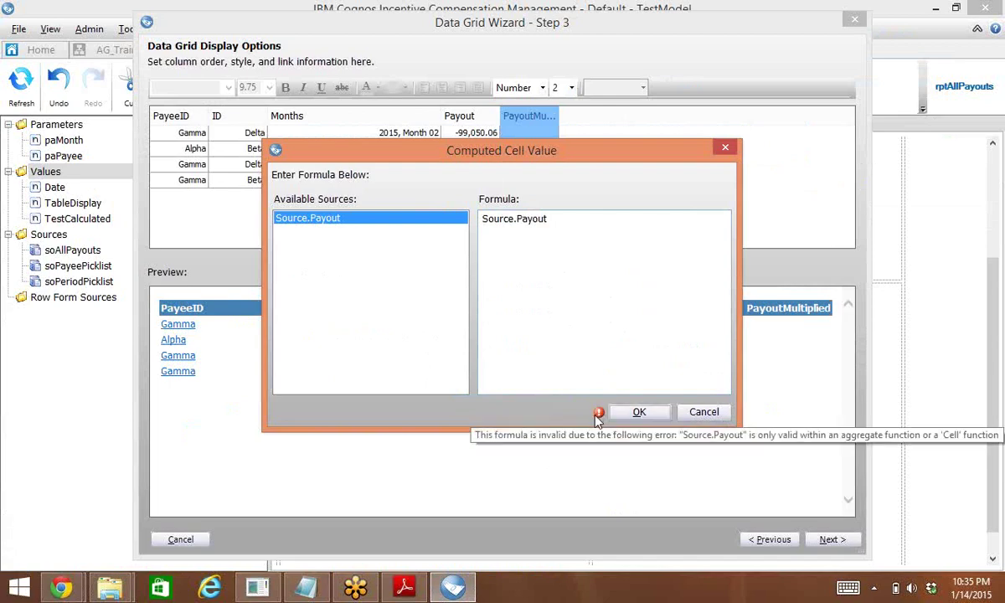
left_click(703, 415)
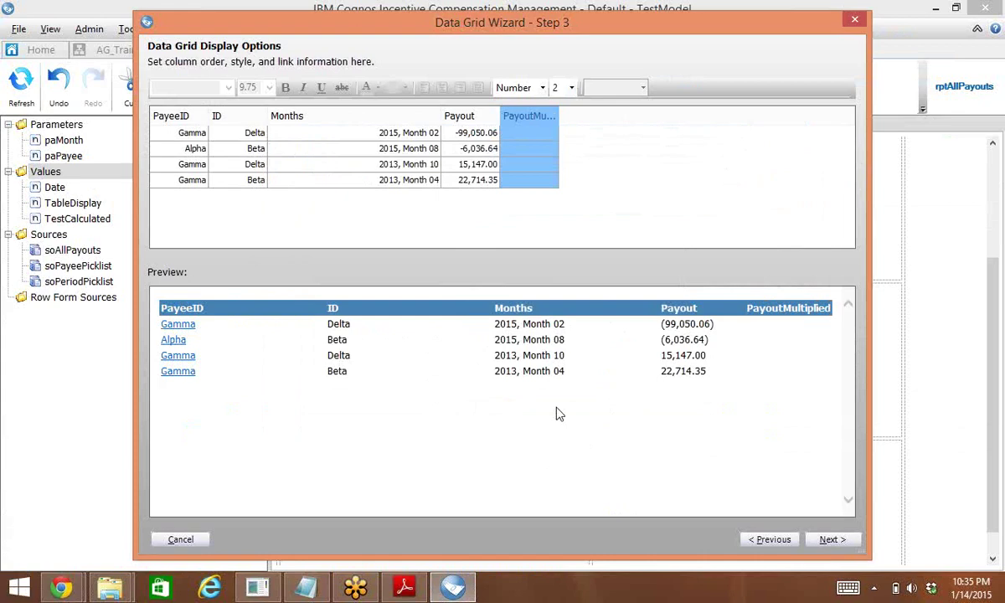
left_click(178, 539)
Step: Discard the open wizard and start a new computed column on the soAllPayouts source
left_click(569, 329)
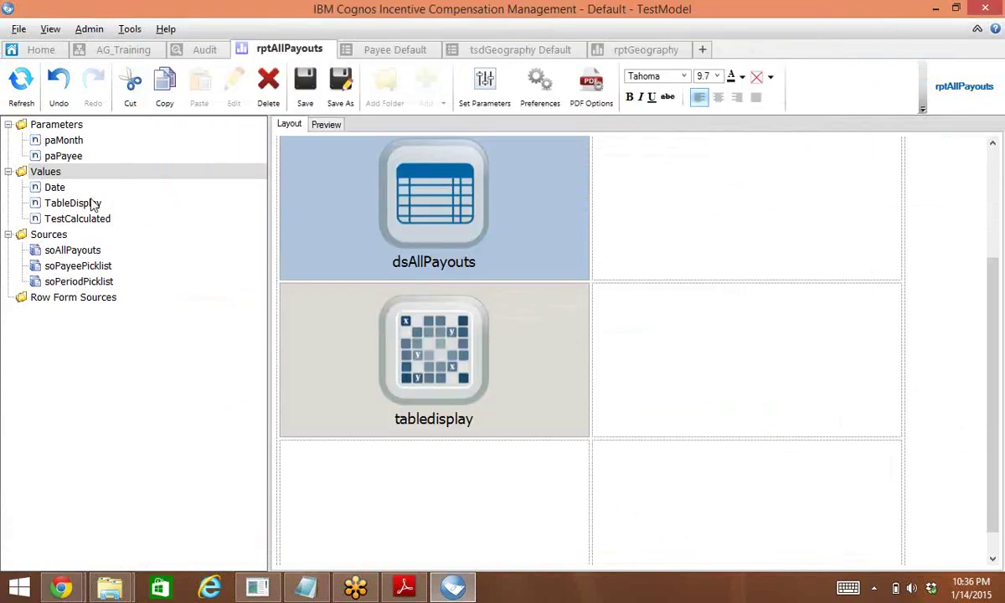
left_click(58, 170)
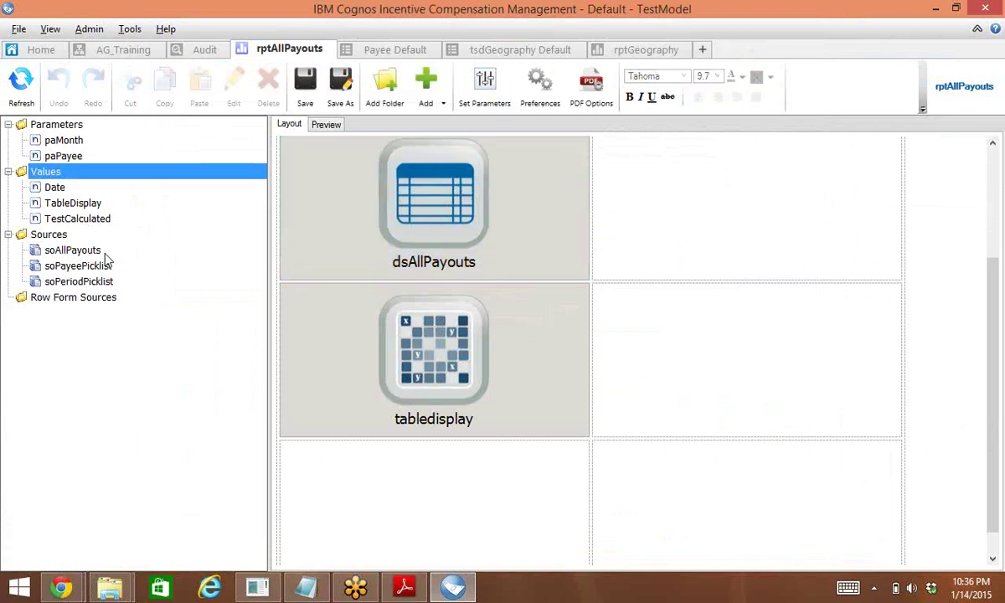
left_click(104, 255)
right_click(106, 256)
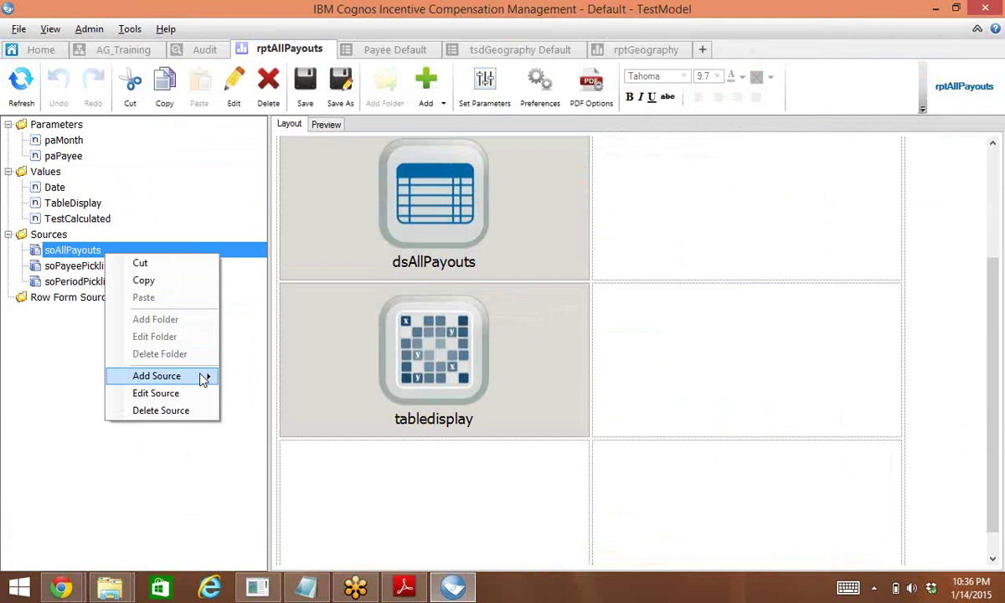
mouse_move(206, 377)
mouse_move(285, 377)
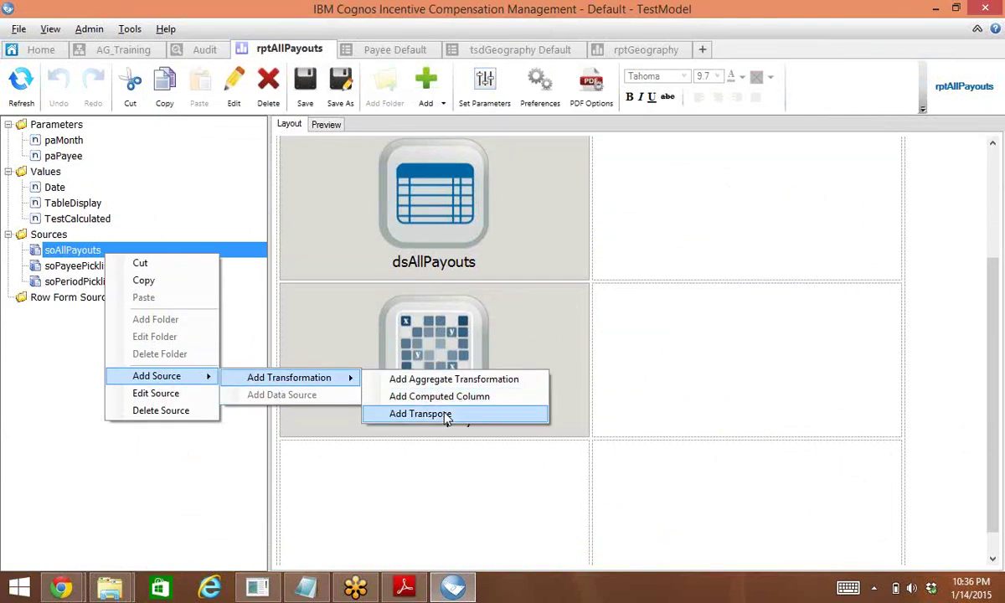
left_click(459, 395)
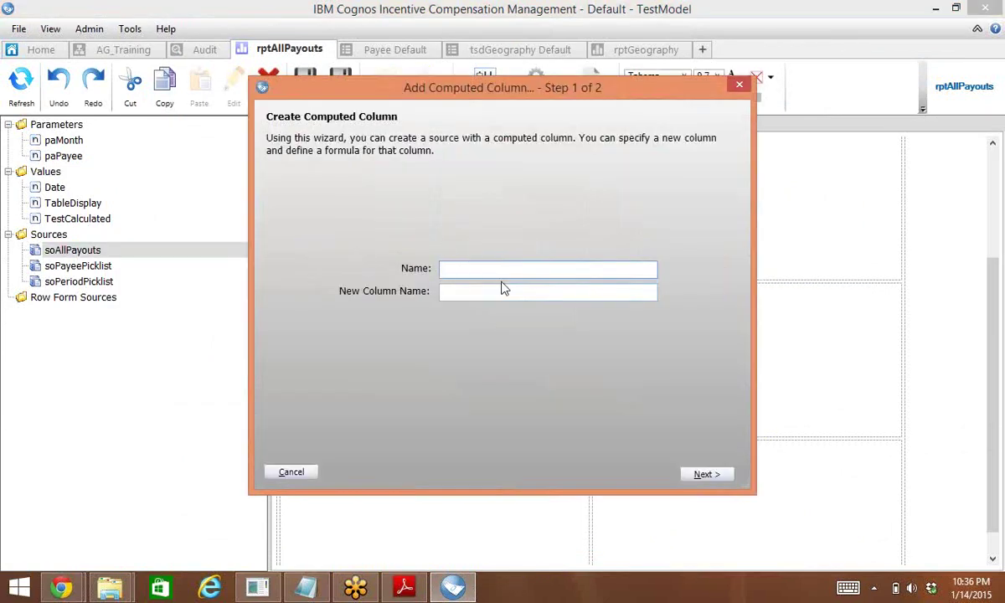
Step: Name both the new source and its column ccAllPayouts
type("ccAllPayouts")
key("ctrl+a")
key("ctrl+c")
key("Tab")
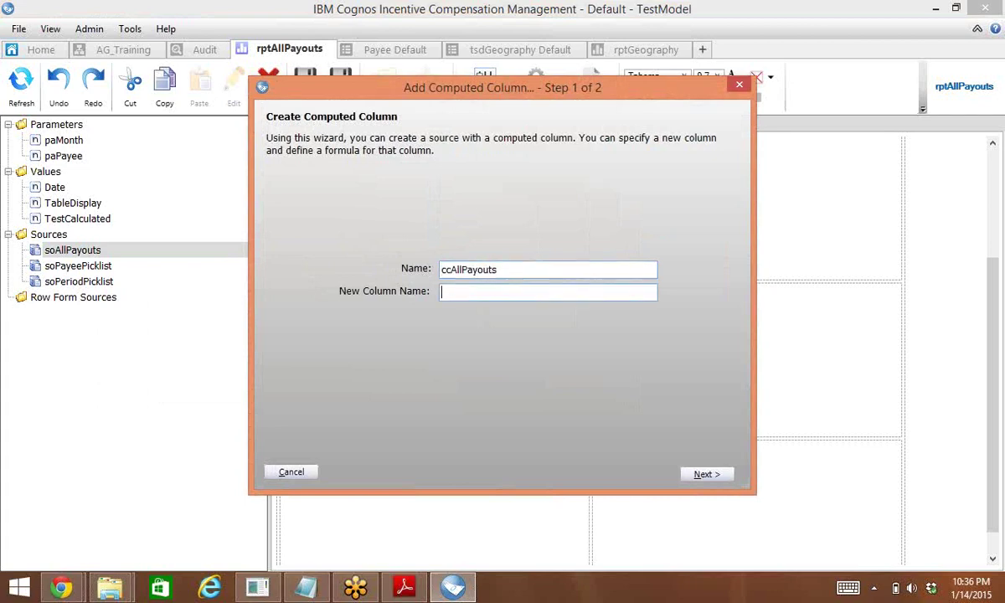
key("ctrl+v")
key("Return")
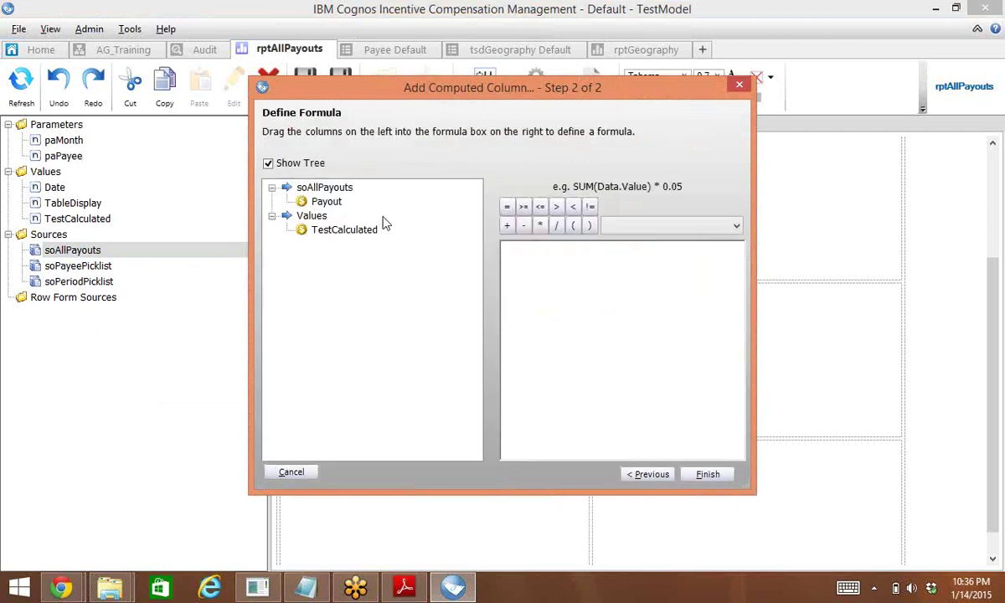
Step: Build the formula SUM(soAllPayouts.Payout * 2) and finish the wizard
left_click(644, 226)
left_click(630, 242)
double_click(335, 202)
type("*")
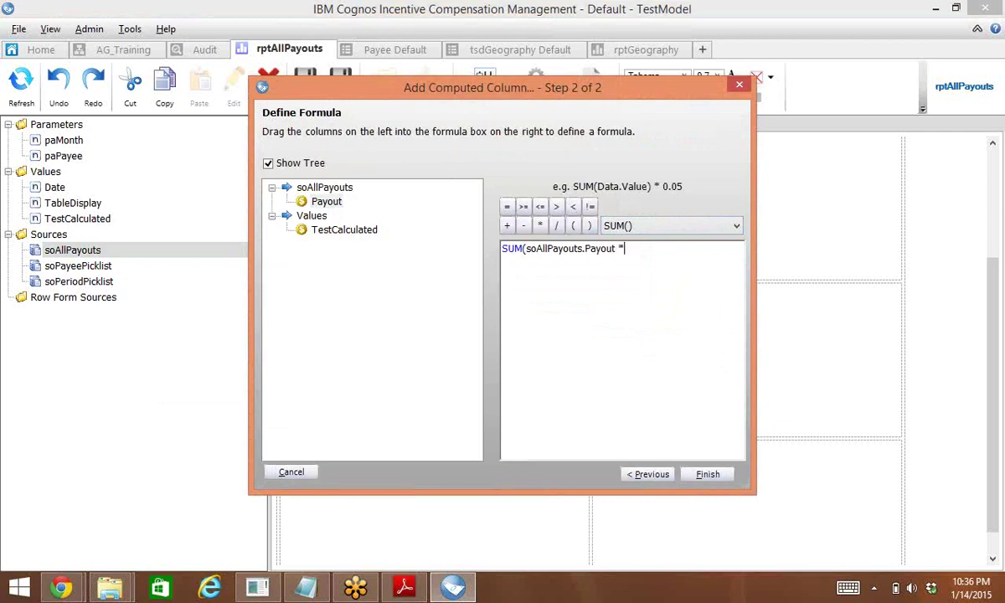
type(" 2)")
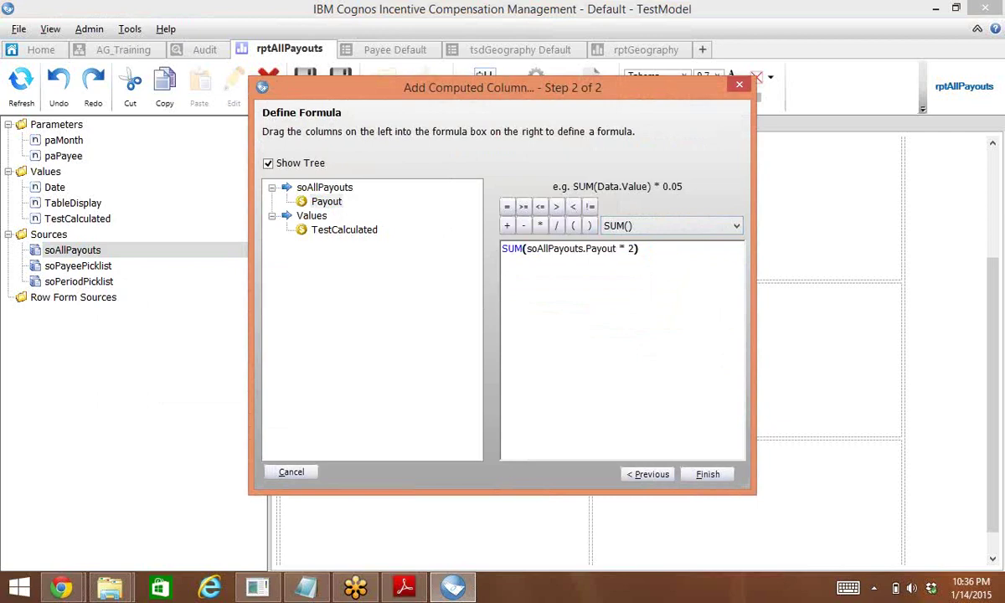
key("Return")
Step: Edit the dsAllPayouts grid to use ccAllPayouts as its source, keeping default sorting
right_click(449, 232)
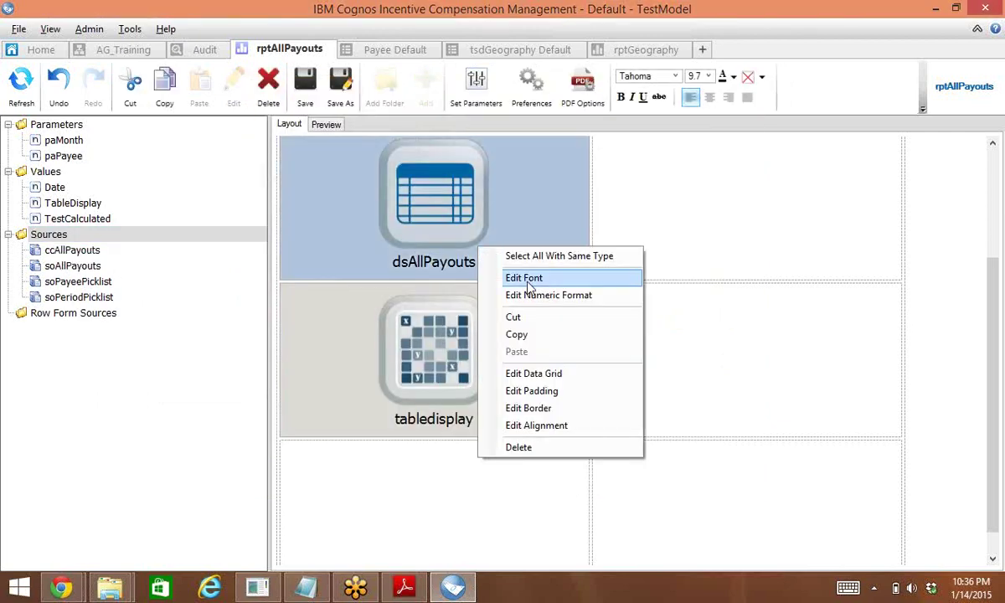
key("Escape")
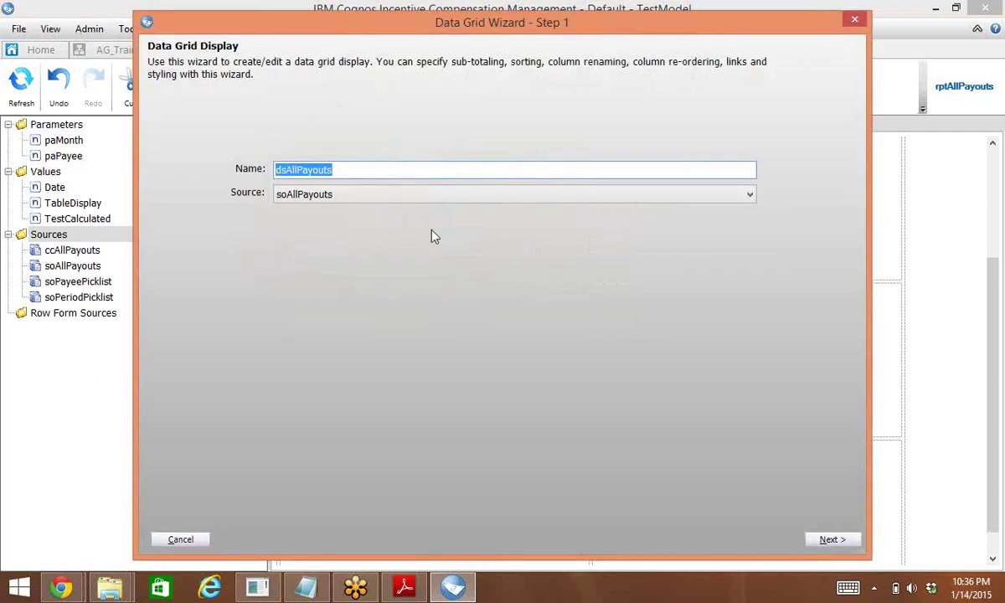
key("Tab")
key("Down")
key("Return")
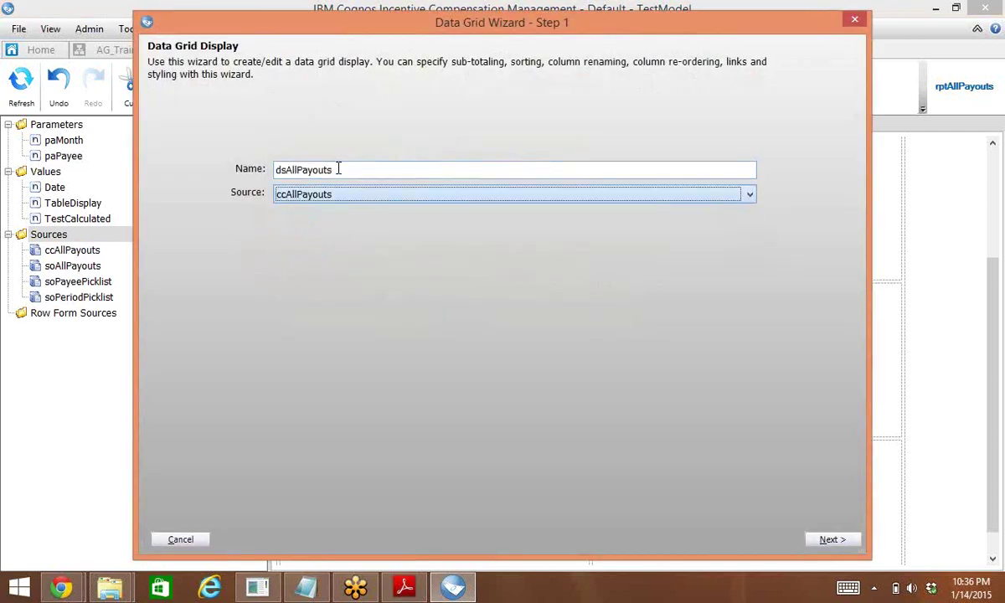
key("Return")
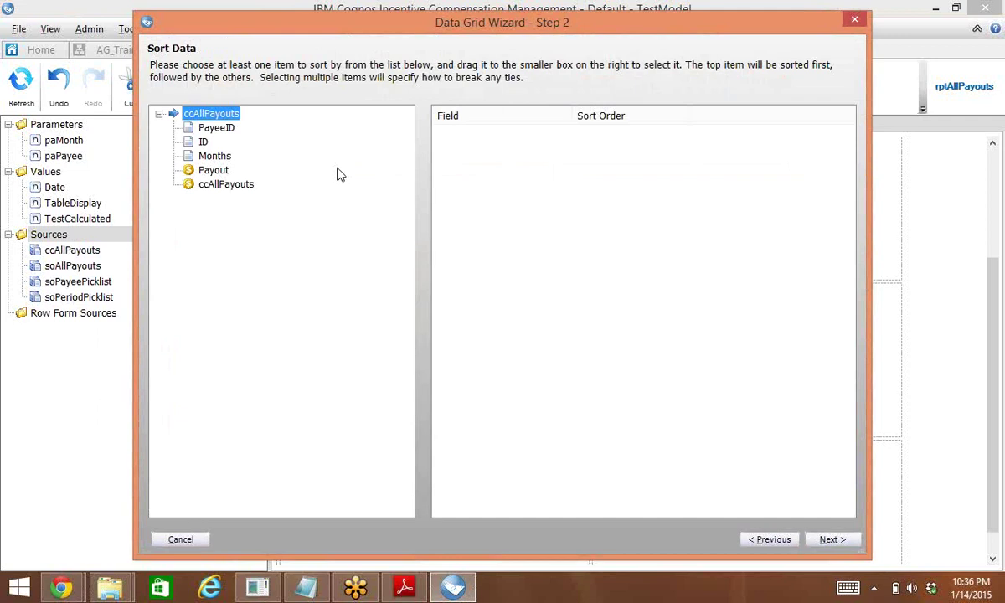
key("Return")
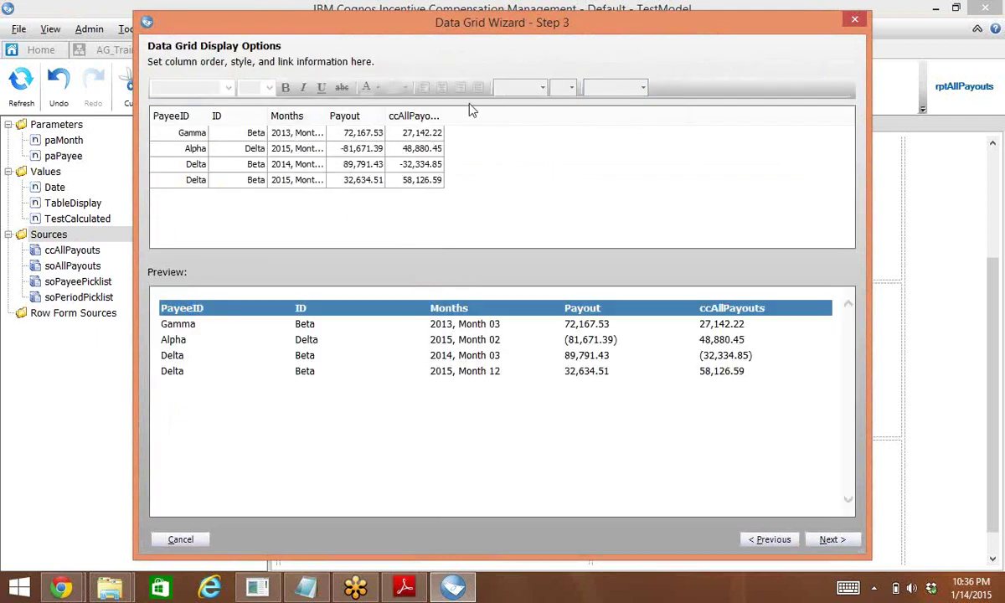
Step: Finish the grid with ccAllPayouts column widths unchanged and save rptAllPayouts
left_click(423, 118)
right_click(437, 125)
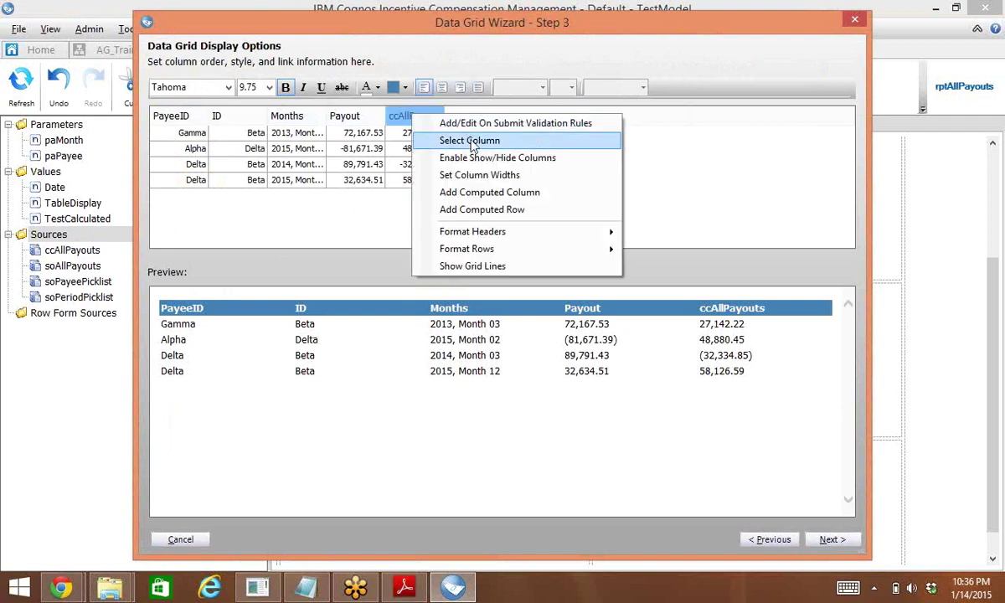
left_click(471, 143)
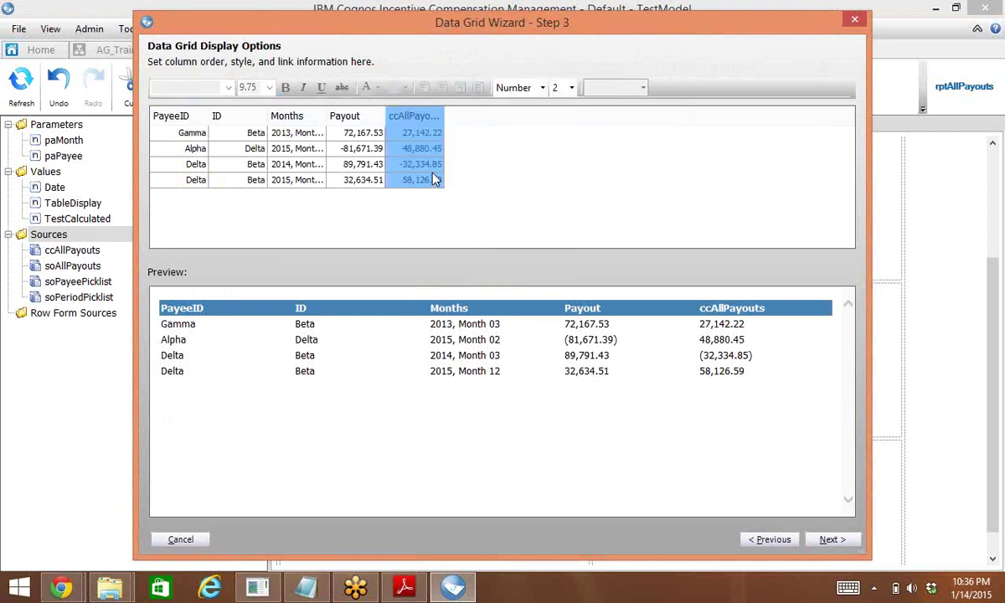
right_click(394, 158)
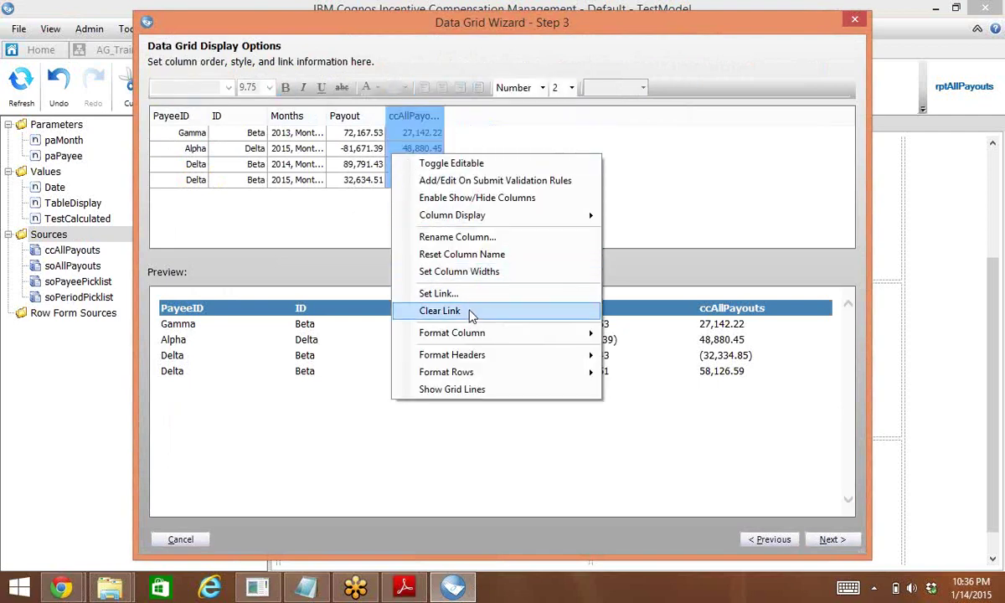
left_click(490, 273)
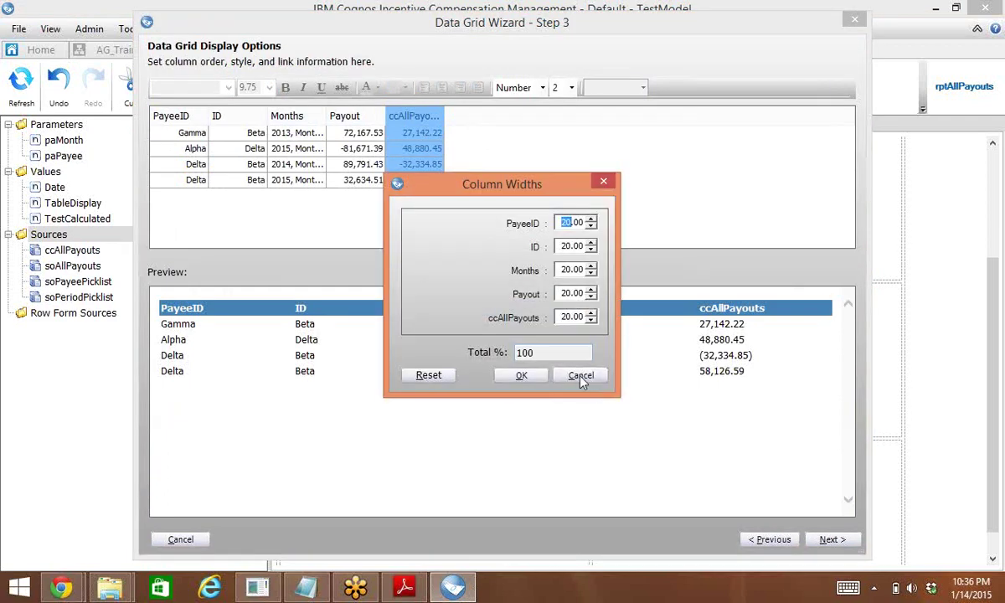
left_click(543, 352)
left_click(832, 540)
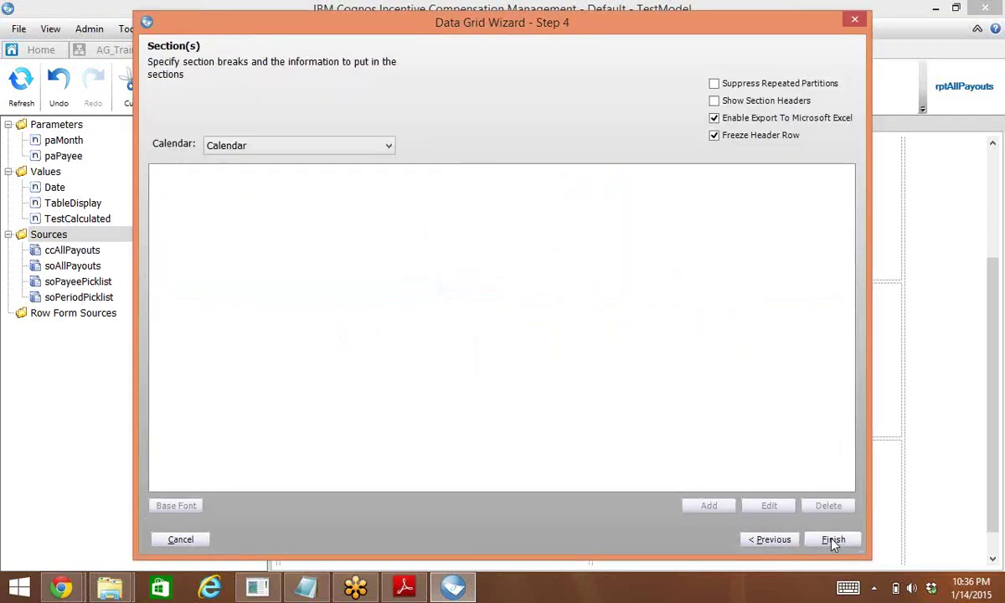
left_click(837, 544)
left_click(305, 84)
left_click(641, 335)
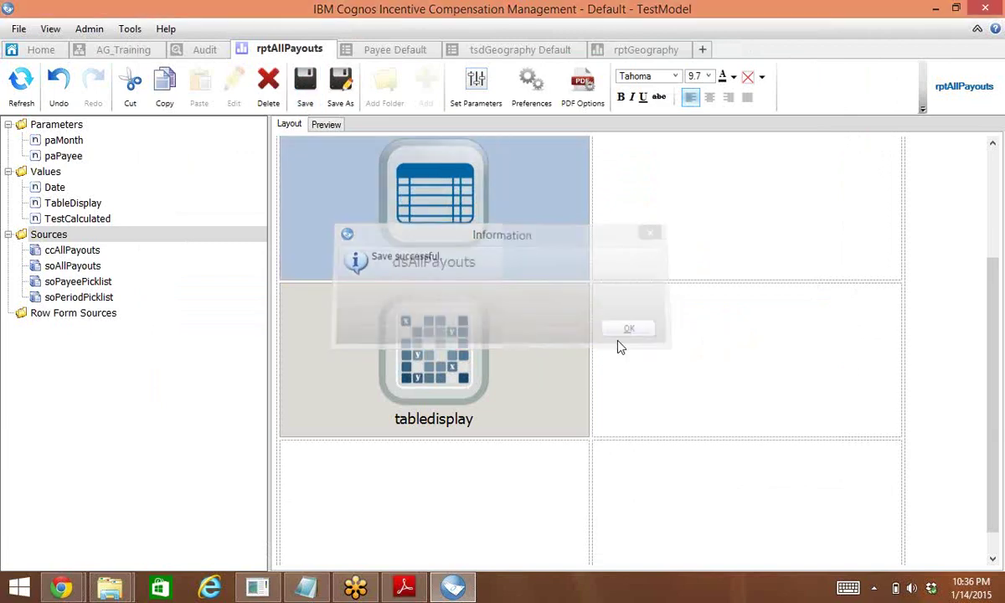
Step: Reload the All Payouts web report in the Chrome Reporting window
mouse_move(61, 584)
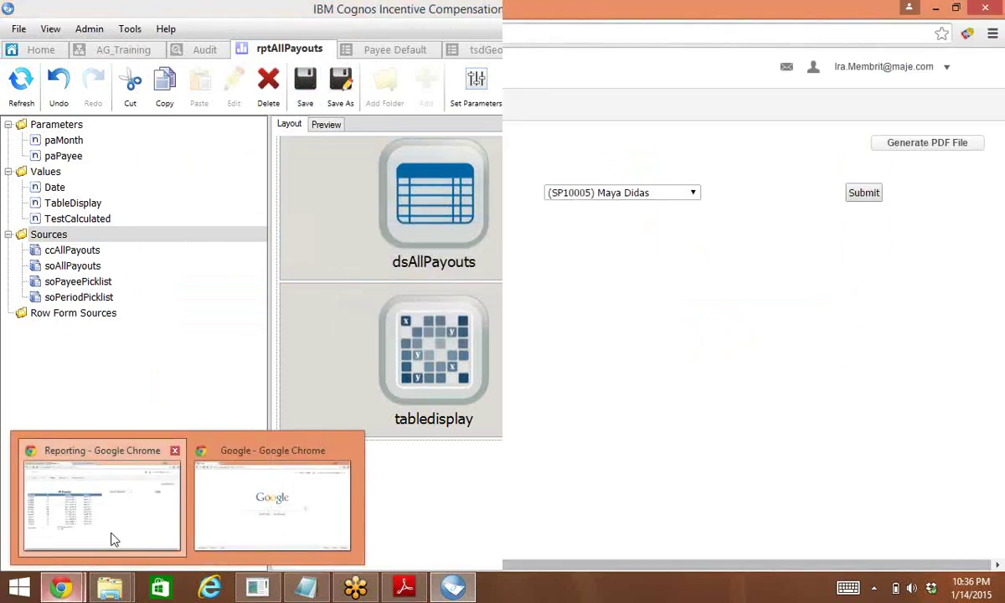
left_click(112, 536)
left_click(646, 201)
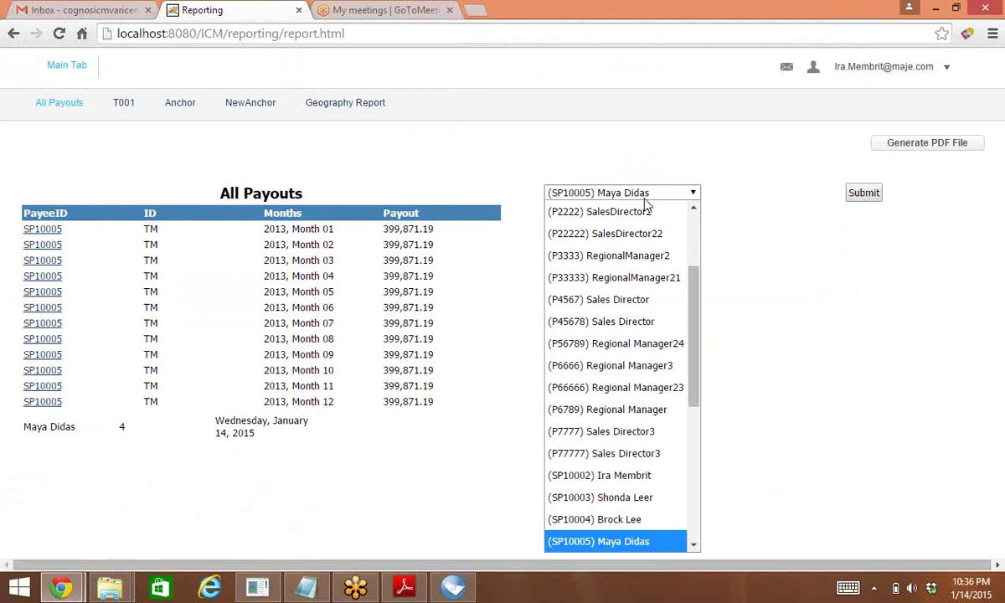
left_click(787, 449)
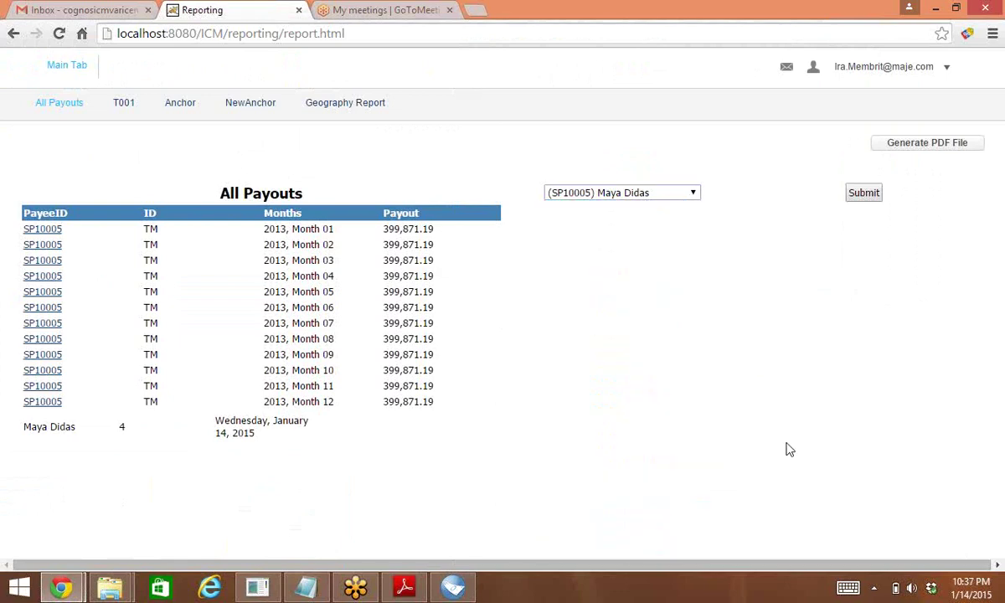
Step: View another payee's report, where ccAllPayouts doubles each payout, then return to the designer
left_click(631, 197)
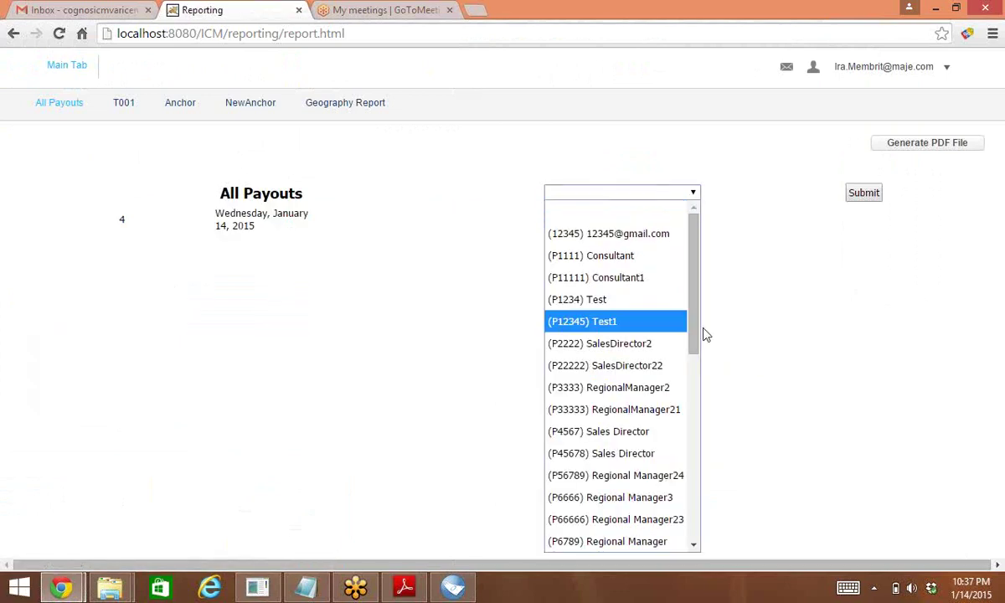
left_click(698, 461)
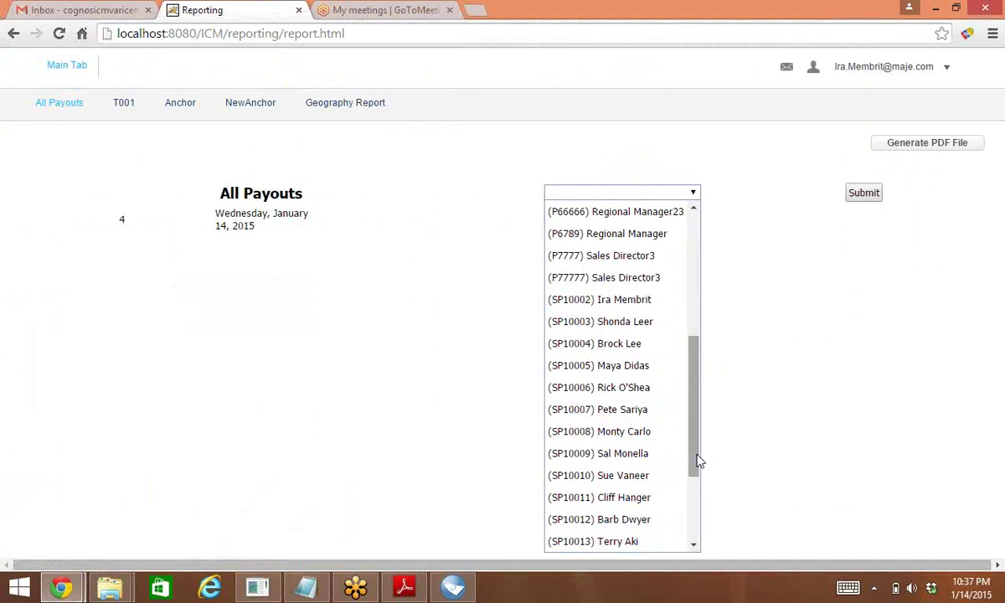
left_click(643, 411)
left_click(860, 201)
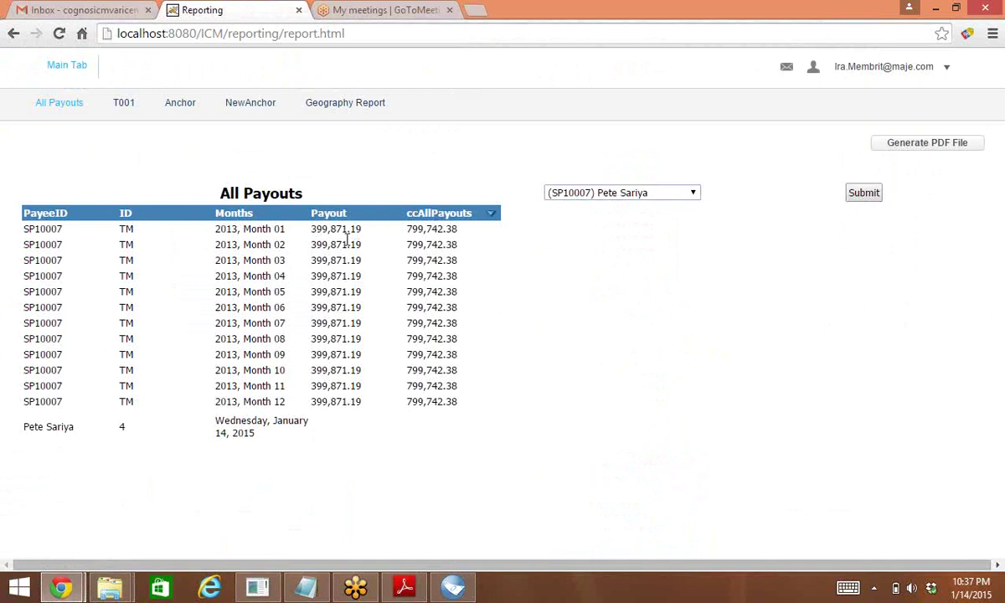
left_click(453, 587)
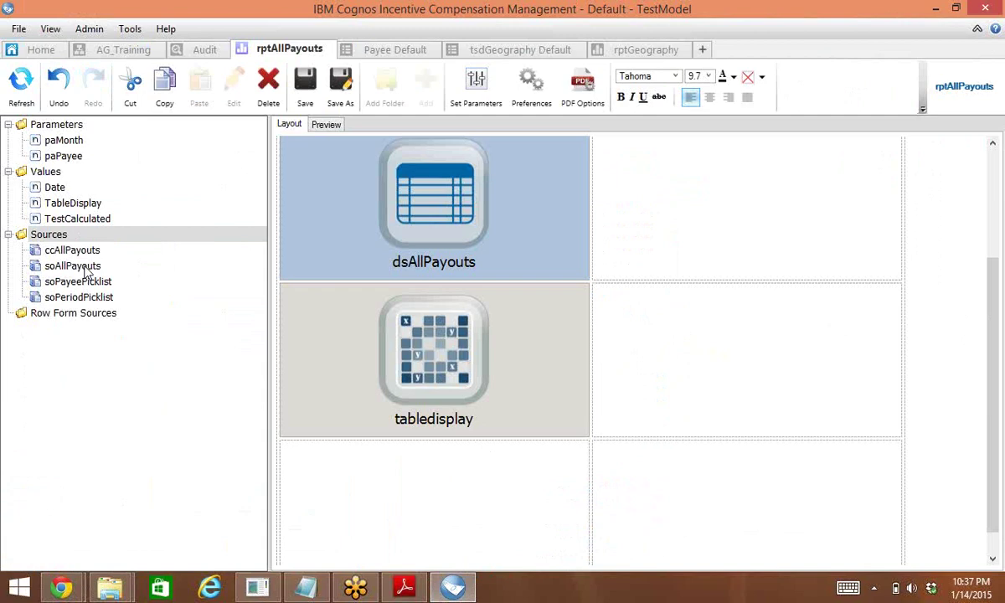
Step: Start a trial computed column on soAllPayouts, named 'bnb' with column 'hk'
left_click(74, 266)
right_click(84, 268)
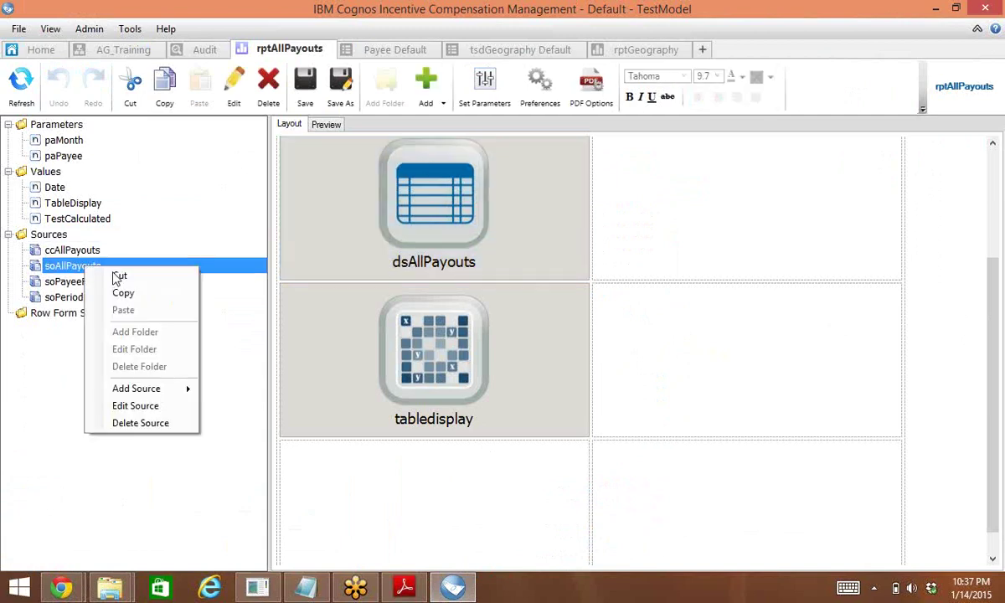
mouse_move(146, 387)
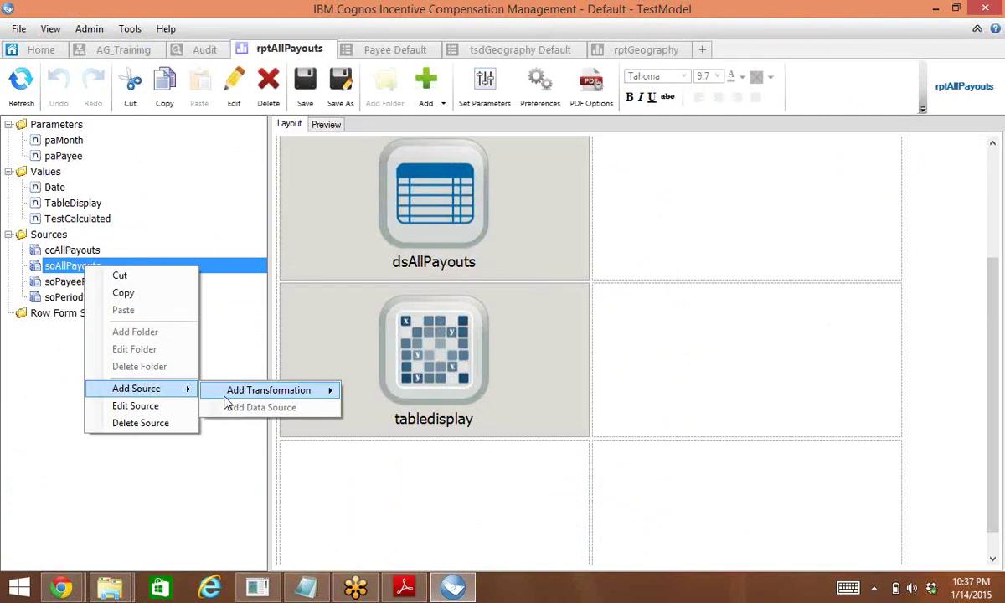
mouse_move(225, 395)
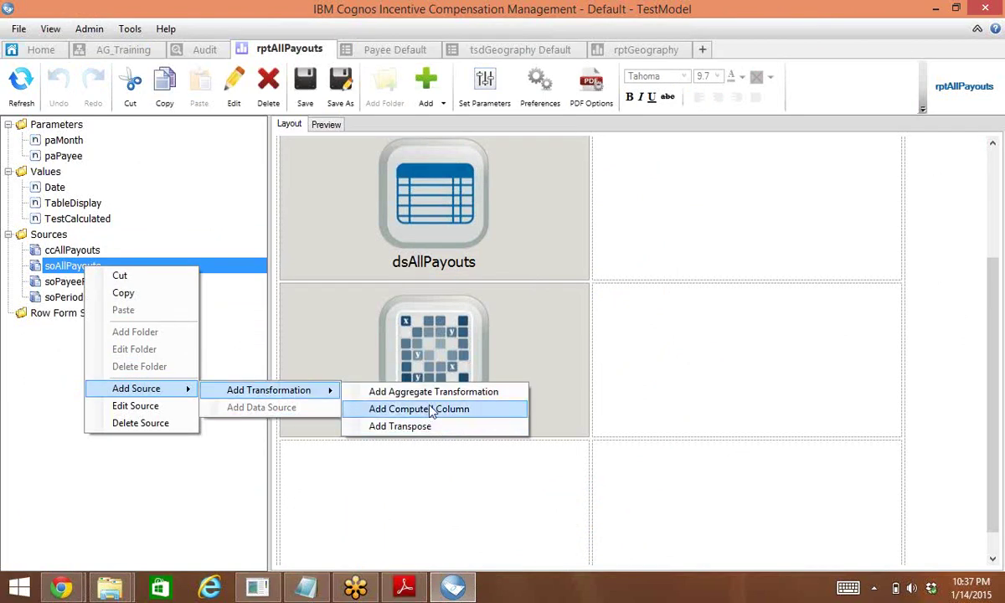
left_click(431, 408)
left_click(476, 267)
type("bnb")
key("Tab")
type("hk")
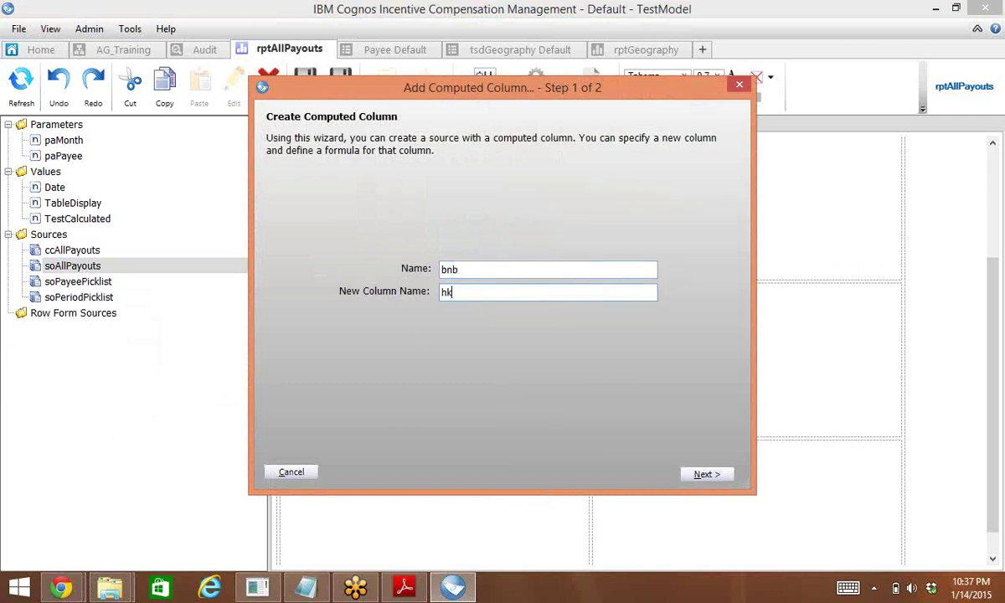
left_click(705, 475)
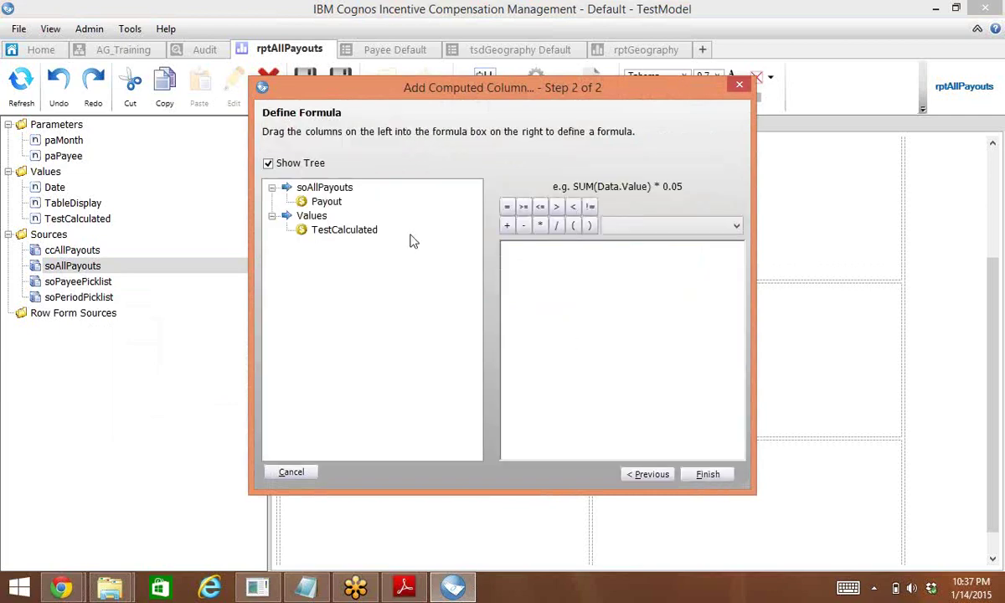
Step: Enter the formula SUM(Payout * 2) in the trial computed column
left_click(624, 226)
scroll(624, 243, "up", 2)
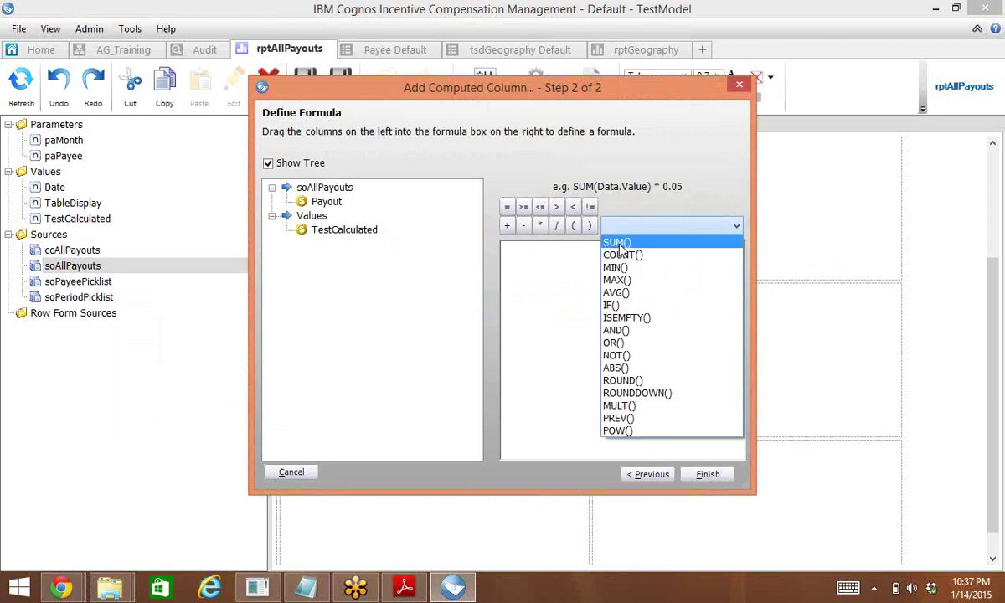
left_click(620, 241)
left_click_drag(303, 201, 623, 276)
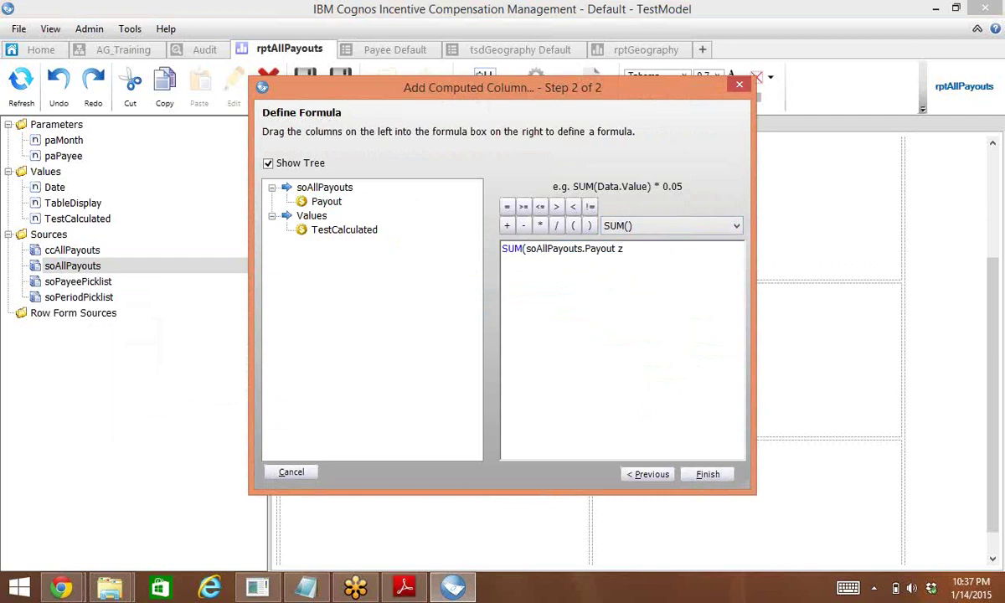
type("* 2)")
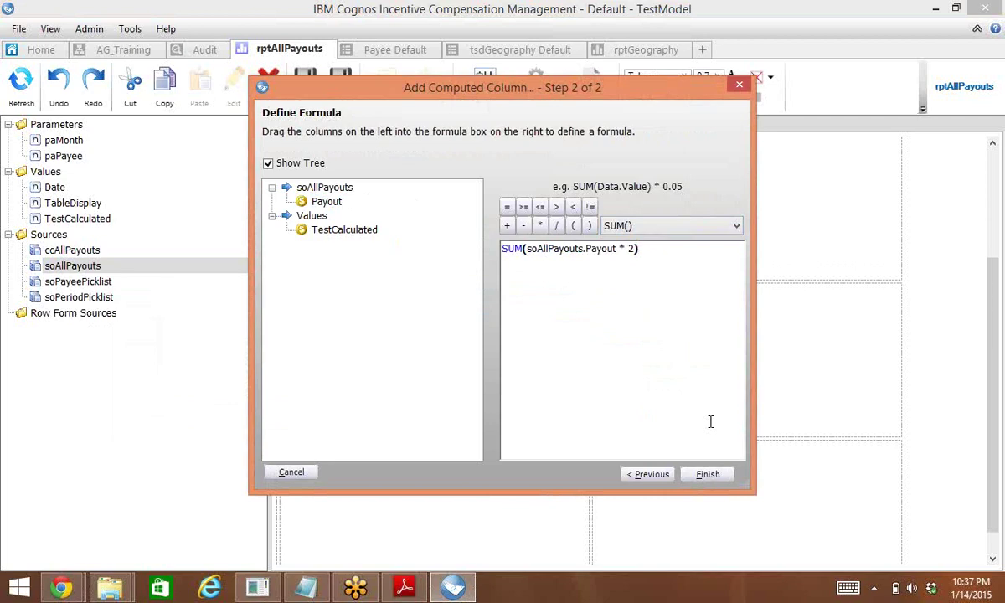
Step: Cancel the trial computed column and open the soAllPayouts source definition
left_click(292, 472)
left_click(570, 331)
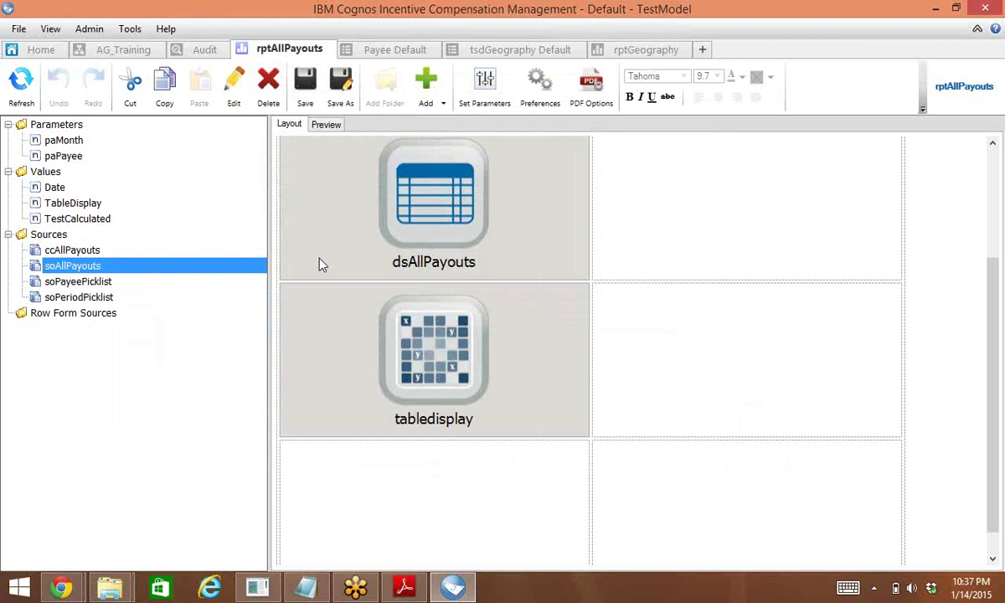
left_click(67, 252)
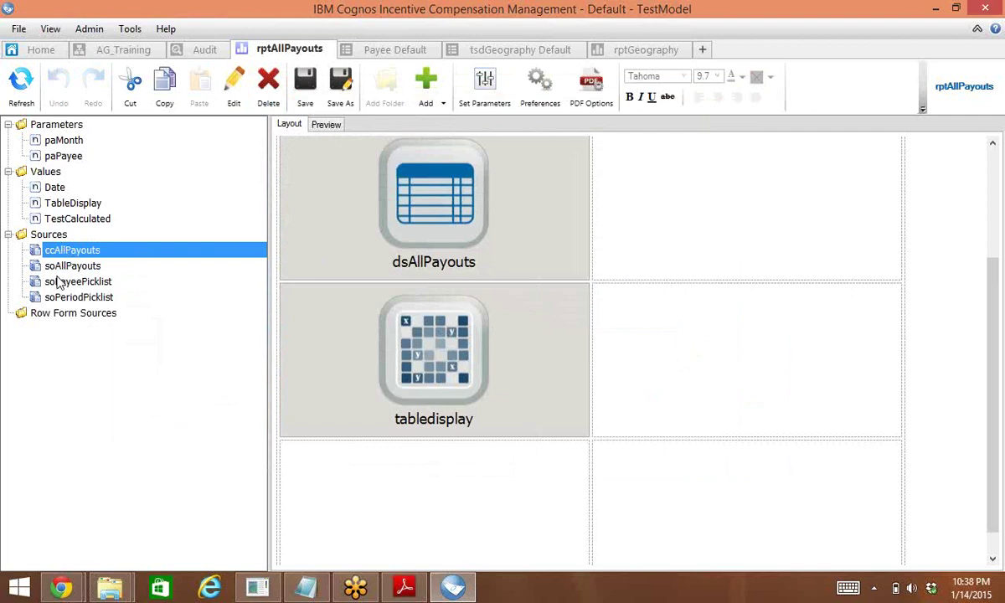
left_click(65, 268)
double_click(65, 268)
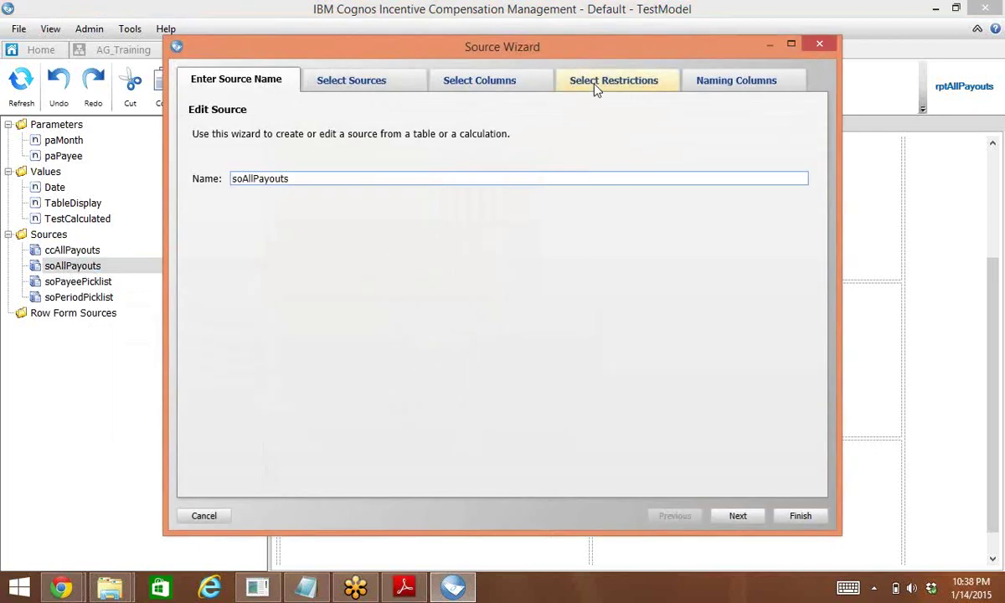
Step: Check soAllPayouts' PayeeID, ID, Months and Payout columns, cancel the wizard, then select ccAllPayouts
left_click(484, 81)
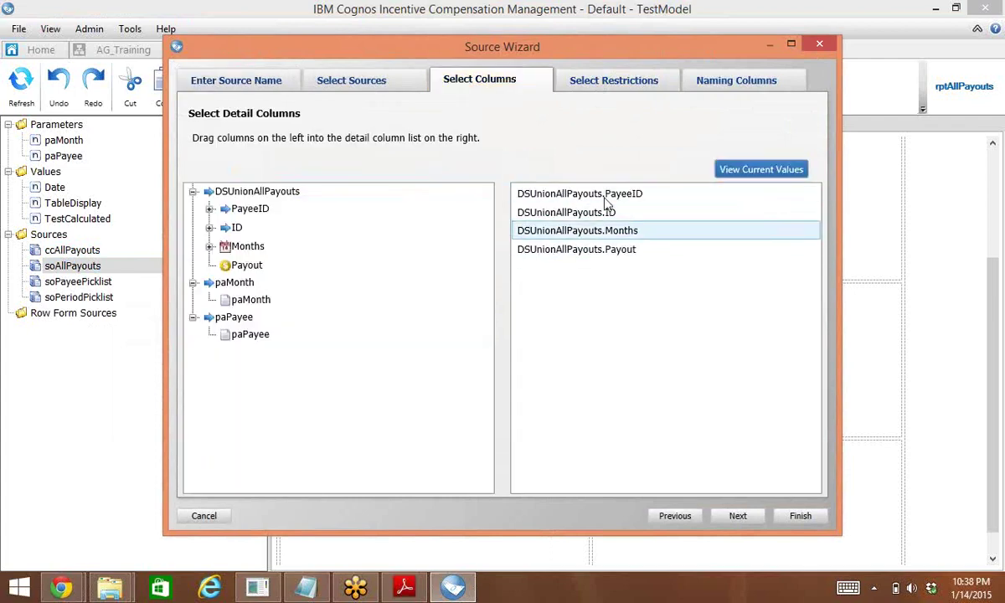
left_click(203, 517)
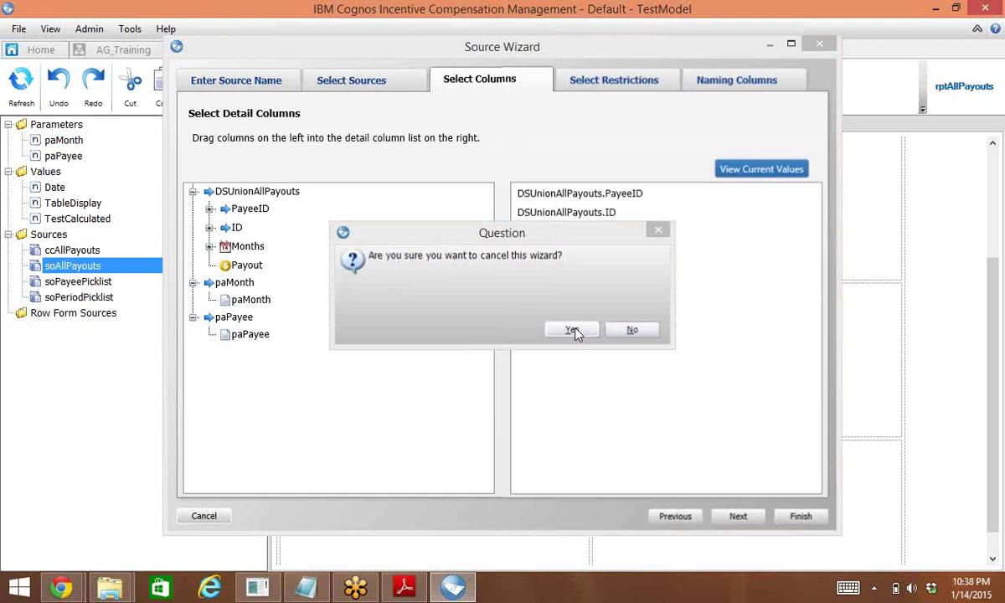
left_click(573, 331)
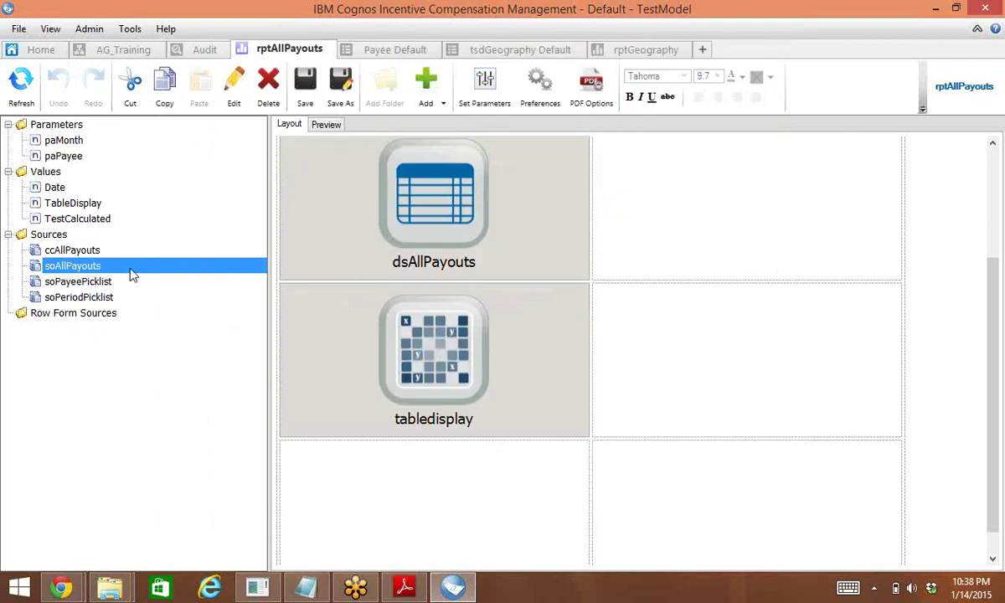
left_click(69, 253)
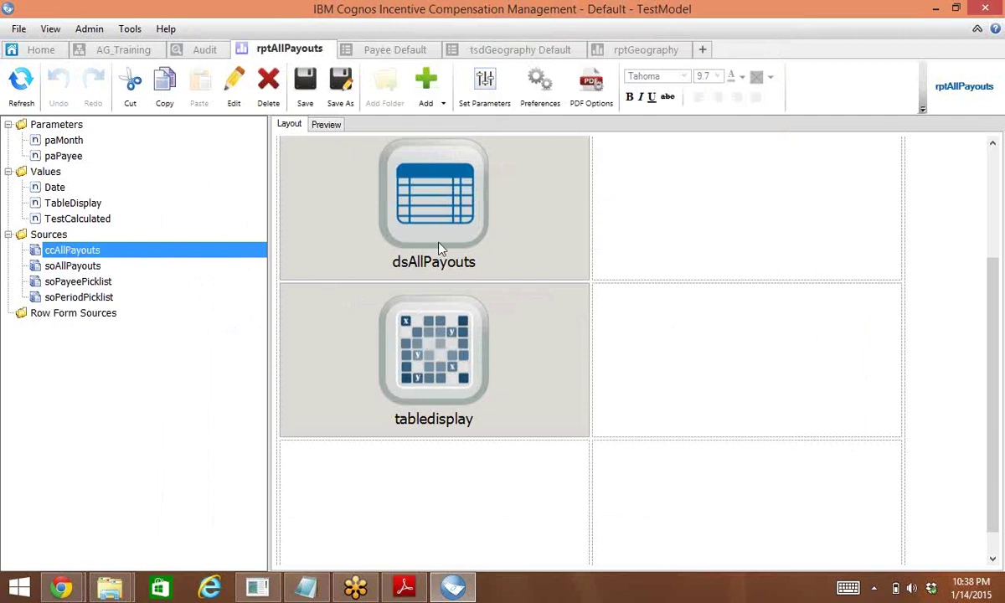
Step: Reopen the dsAllPayouts grid editor with ccAllPayouts kept as source, up to display options
left_click(439, 245)
right_click(438, 244)
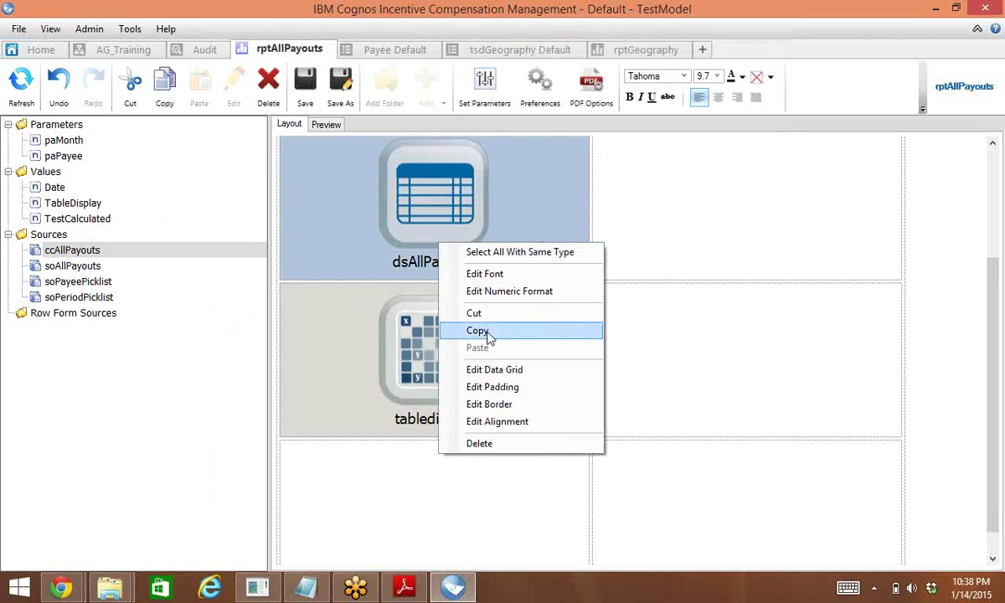
left_click(490, 369)
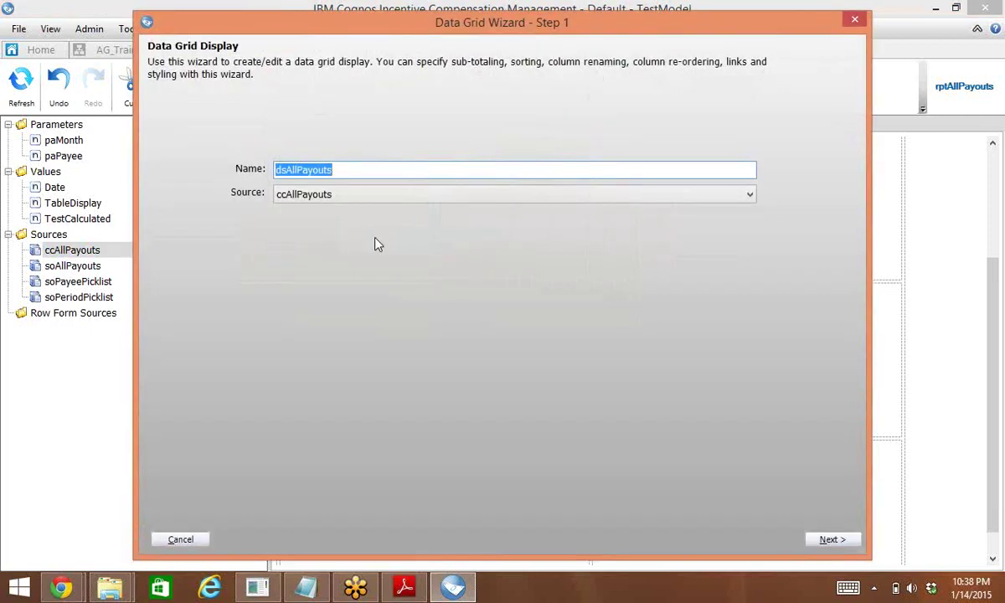
left_click(287, 201)
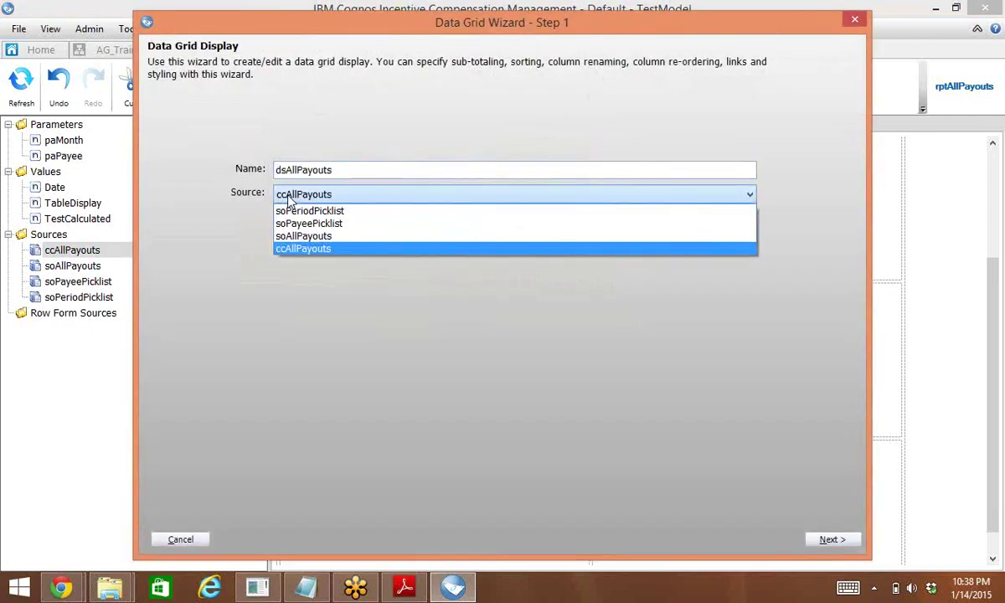
left_click(307, 322)
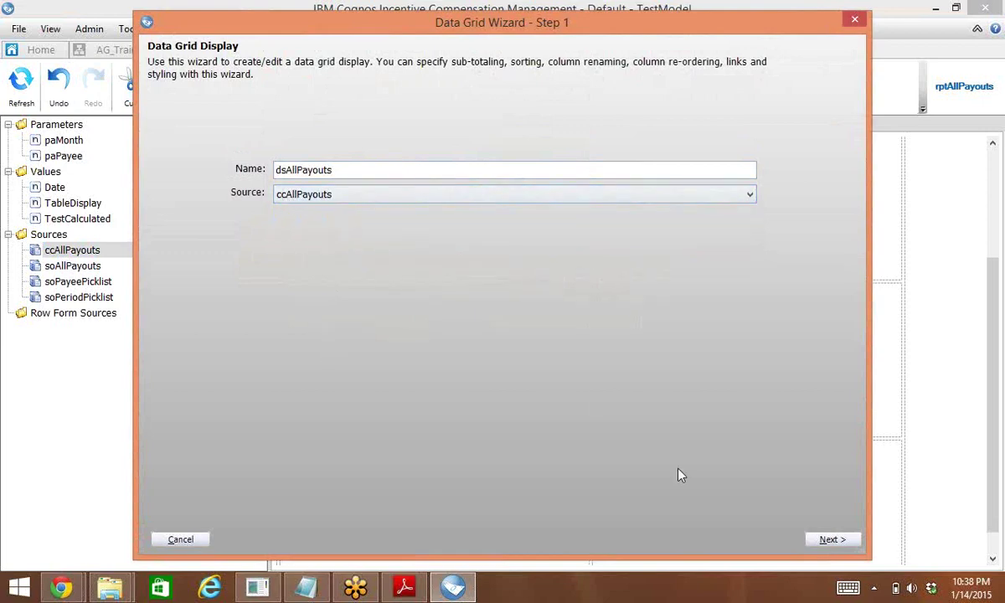
left_click(828, 539)
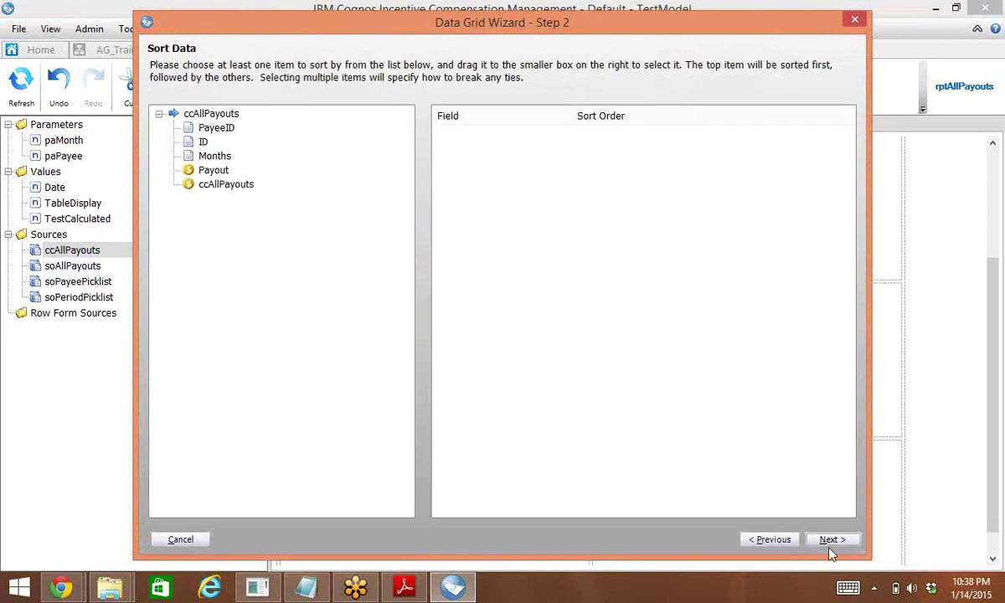
left_click(831, 540)
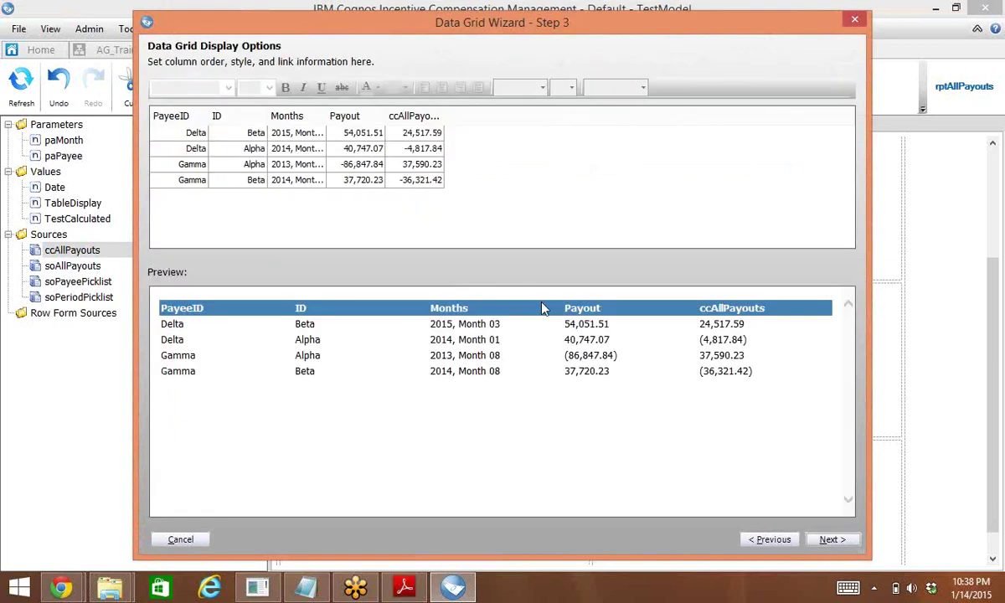
Step: Auto-fit the ccAllPayouts and Months column widths
left_click(416, 116)
double_click(449, 116)
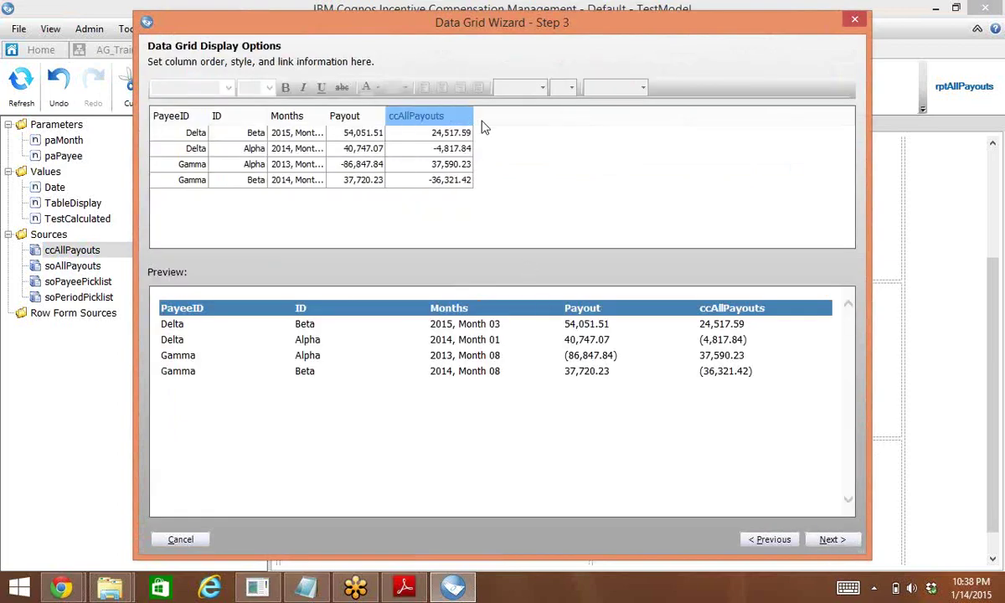
double_click(324, 116)
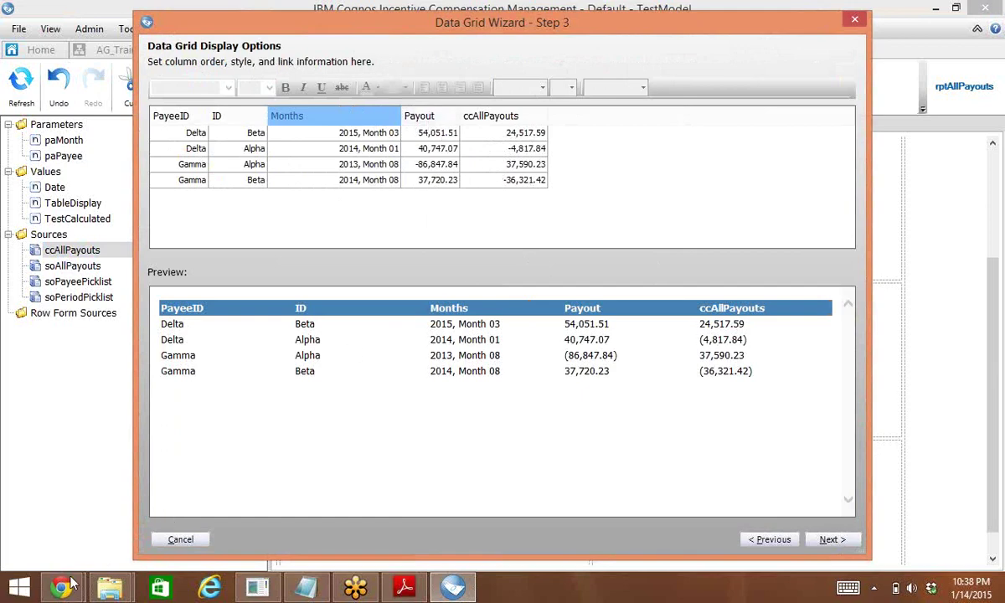
mouse_move(68, 589)
left_click(99, 506)
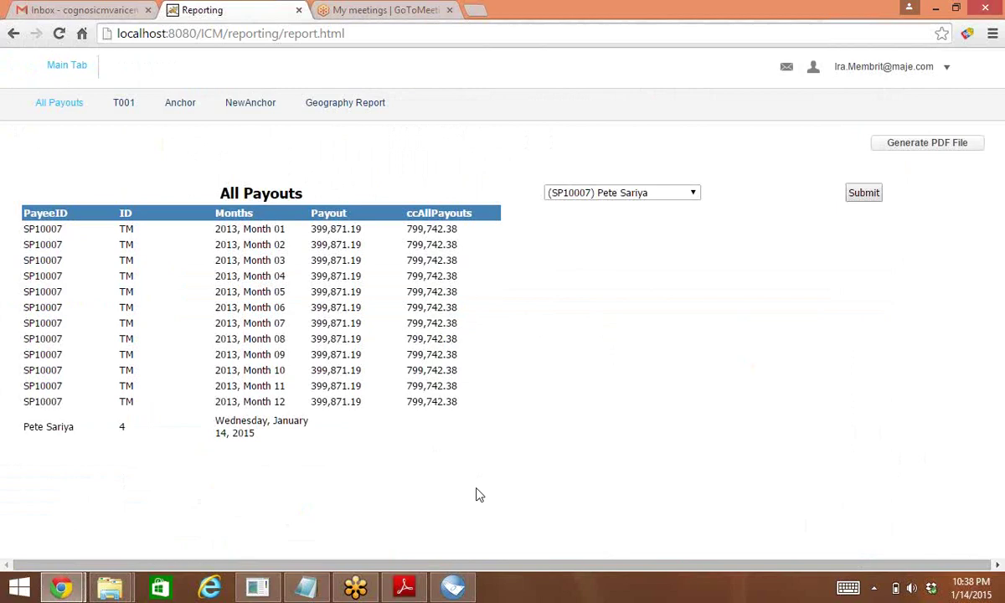
key("alt+Tab")
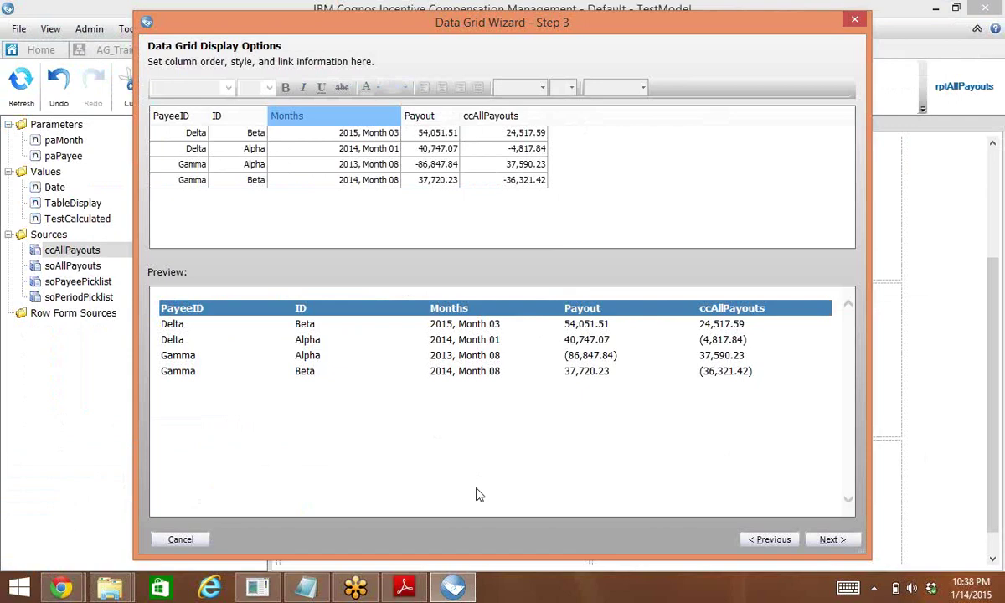
left_click(180, 540)
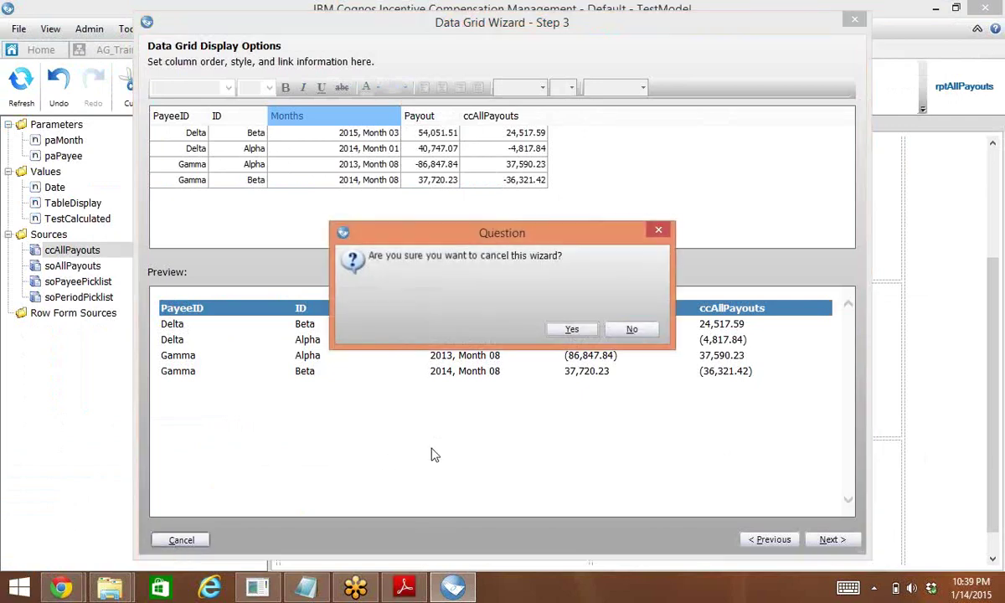
left_click(570, 330)
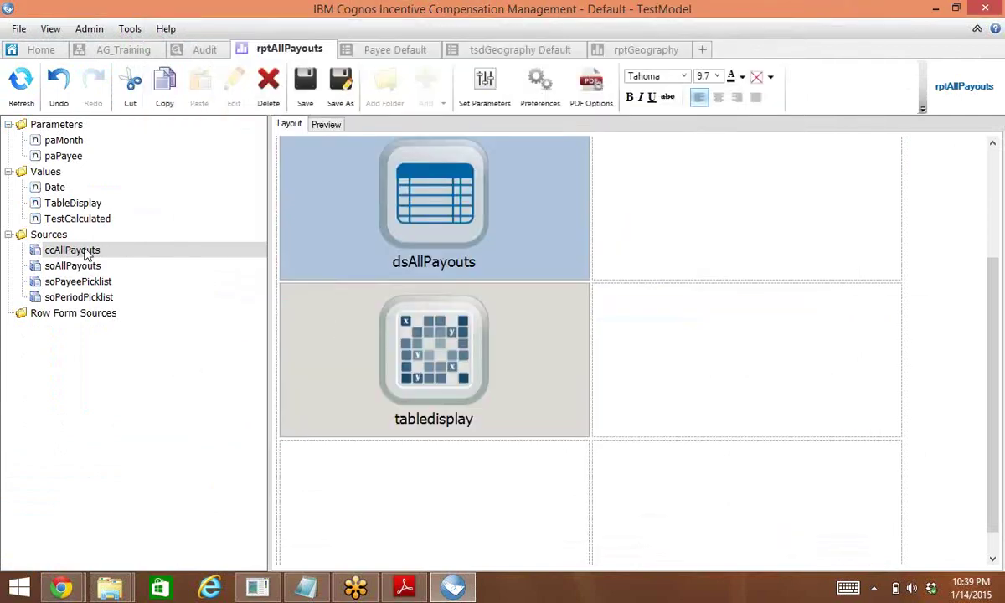
left_click(66, 251)
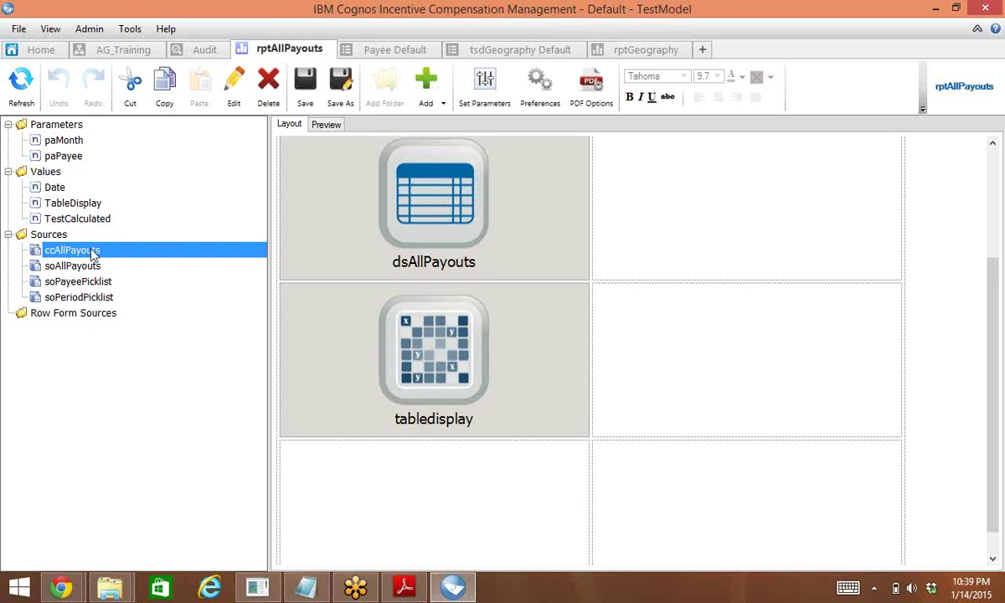
right_click(93, 255)
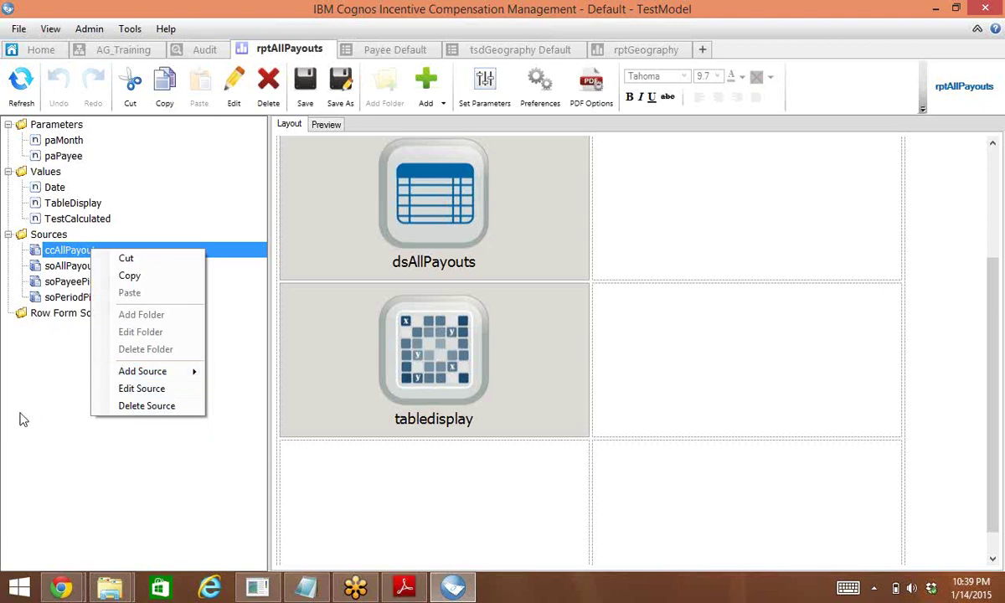
left_click(19, 388)
left_click(89, 265)
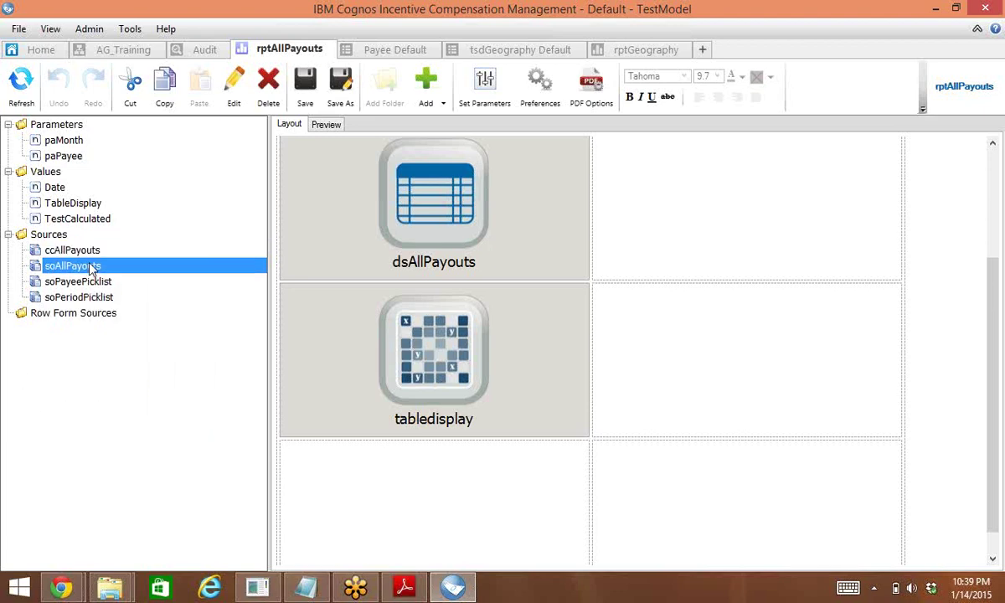
right_click(91, 266)
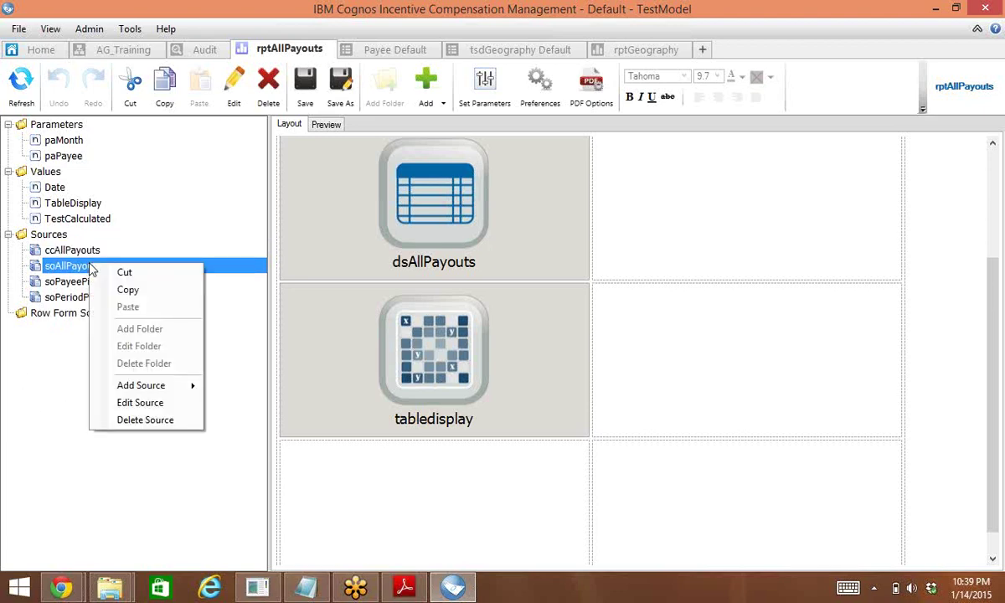
mouse_move(180, 394)
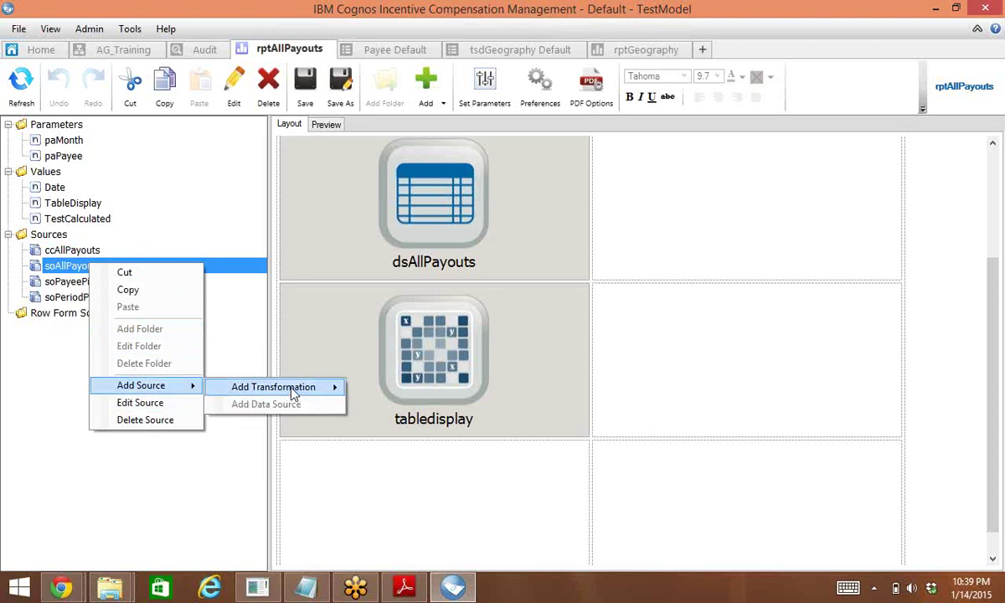
mouse_move(325, 388)
left_click(412, 389)
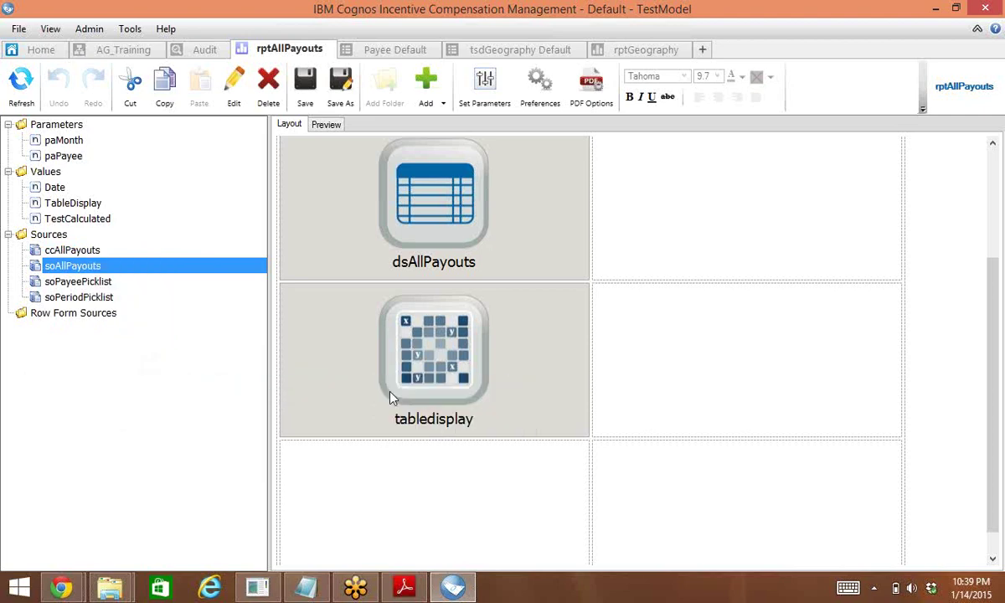
type("a")
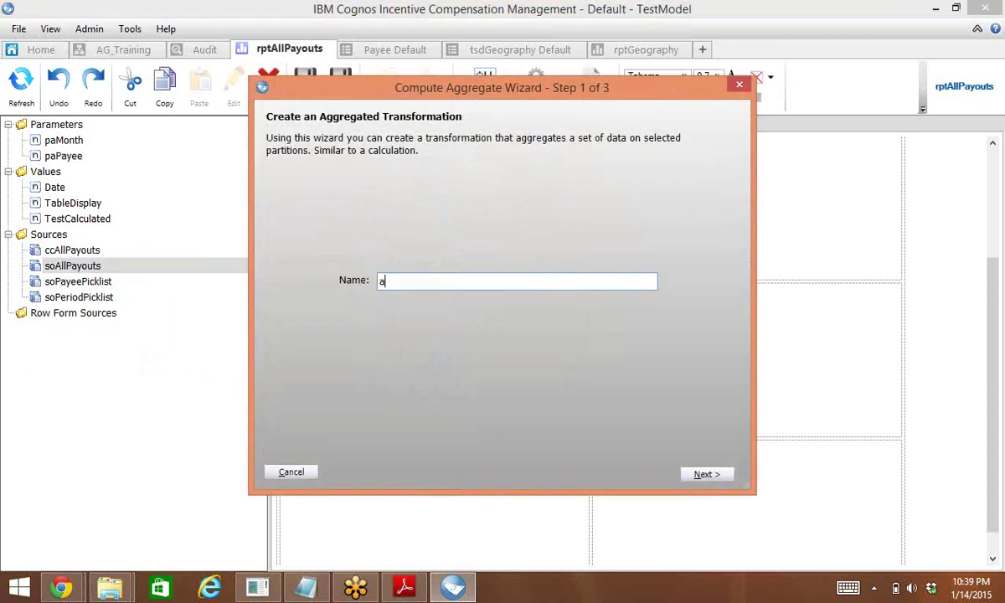
type("ggAllPayouts")
key("Return")
left_click(616, 227)
left_click(615, 242)
double_click(326, 203)
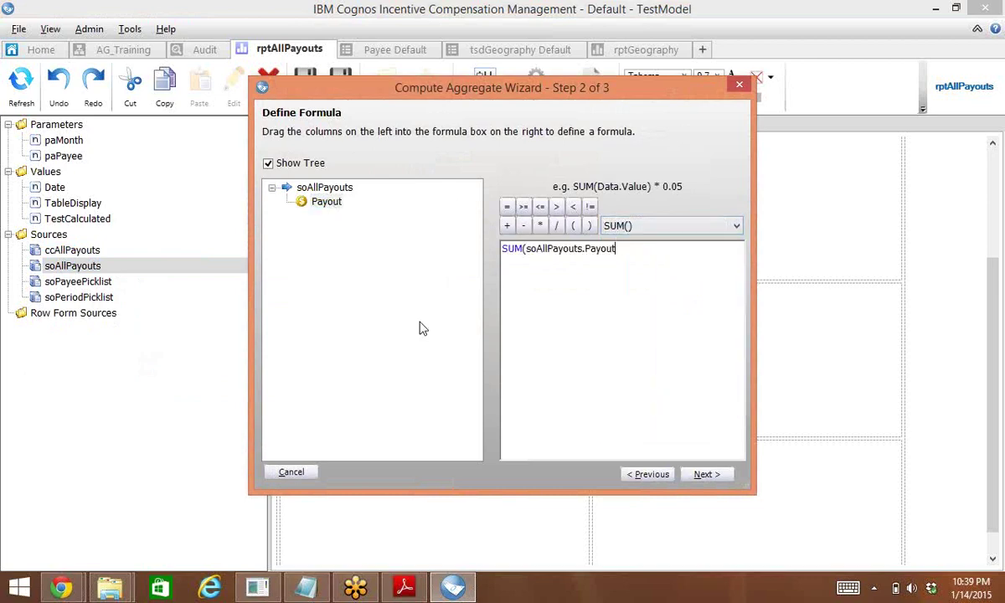
type(")")
left_click(705, 475)
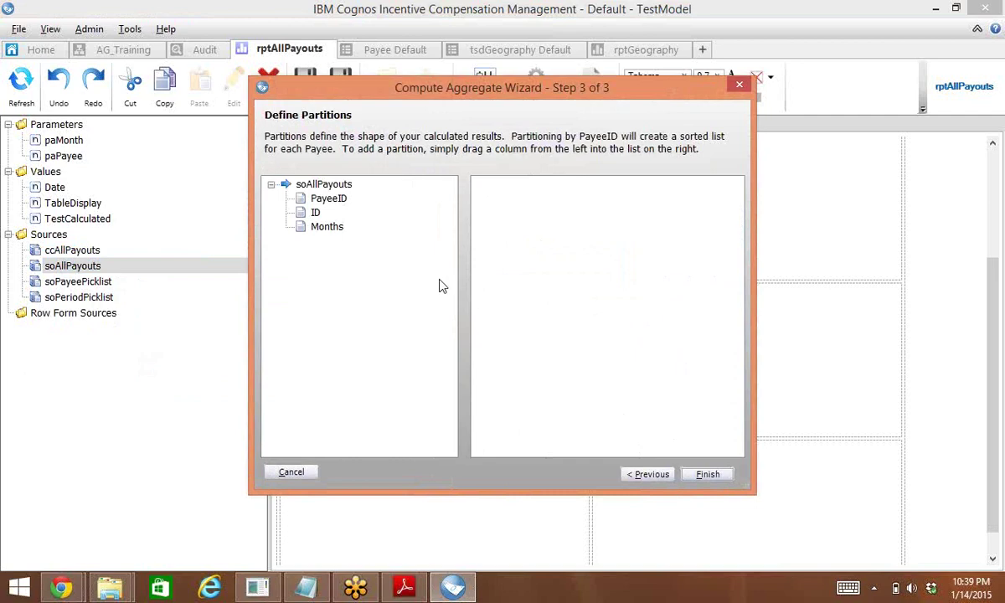
left_click(293, 474)
left_click(572, 331)
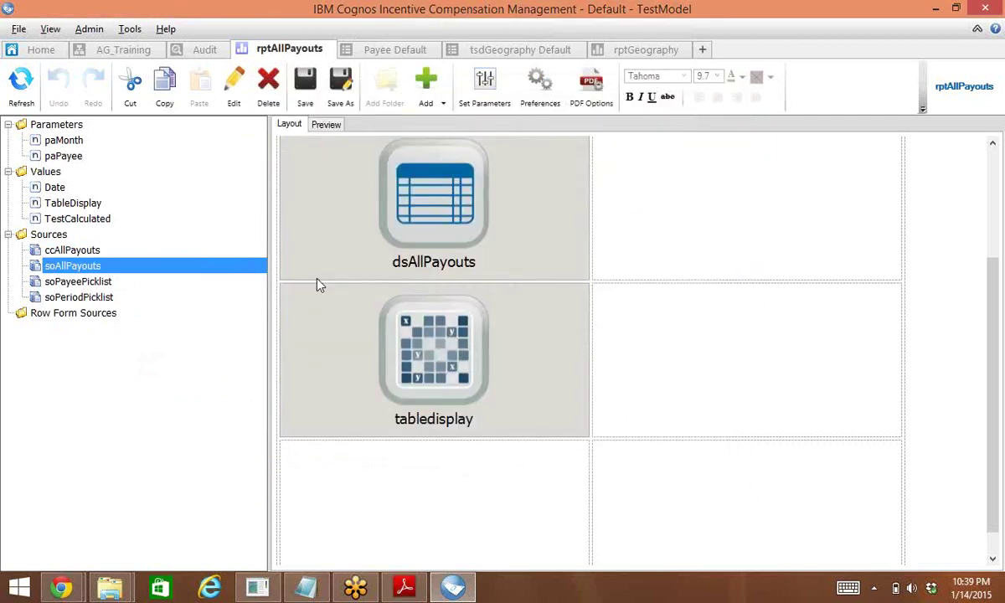
Step: Start an aggregate transformation on ccAllPayouts named aggAllPayouts
right_click(89, 252)
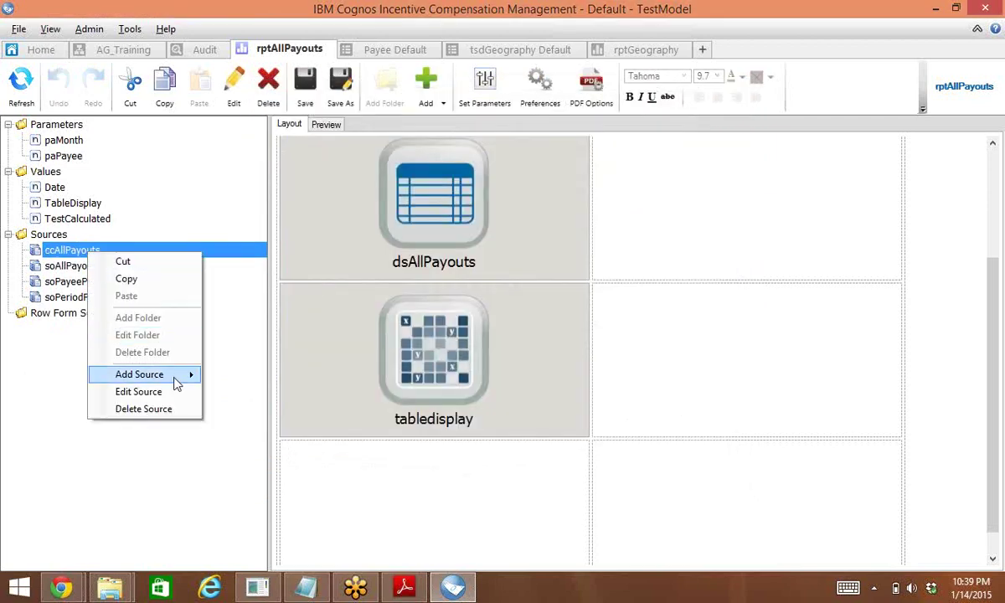
mouse_move(177, 381)
mouse_move(255, 378)
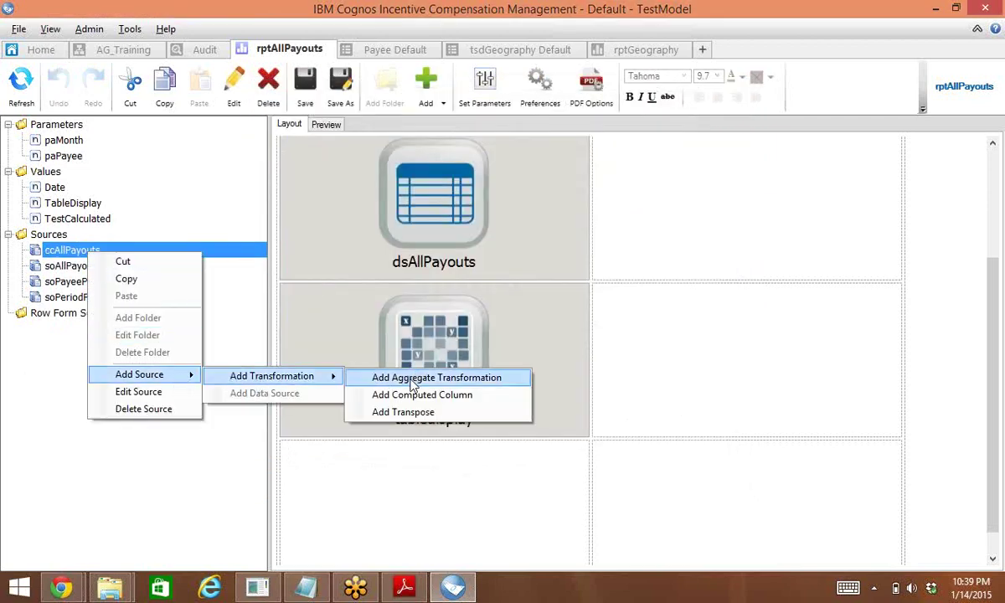
left_click(412, 378)
type("dag")
type("g")
key("BackSpace")
key("BackSpace")
key("BackSpace")
key("BackSpace")
type("aggAll")
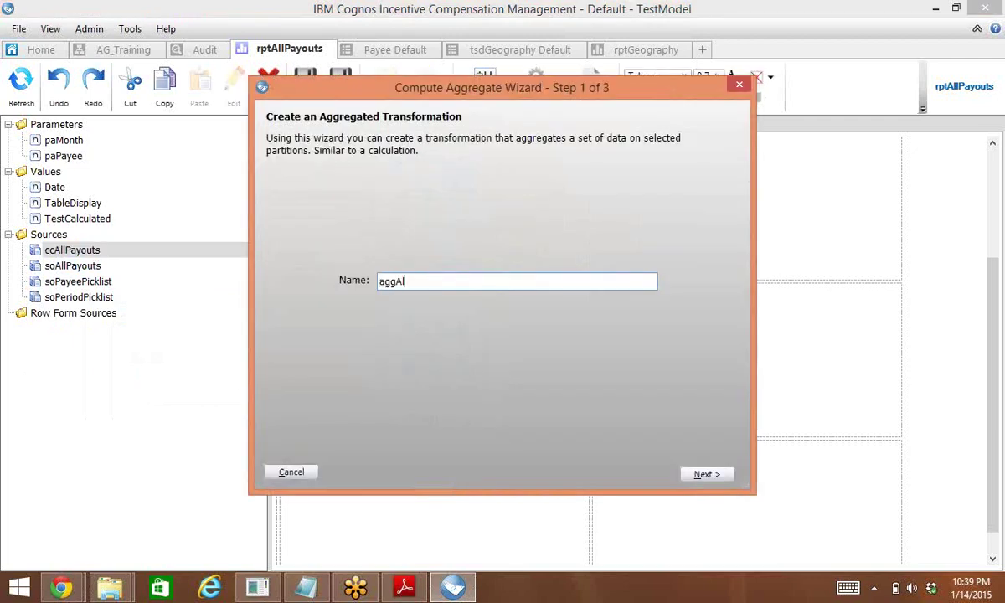
type("Payouts")
key("Return")
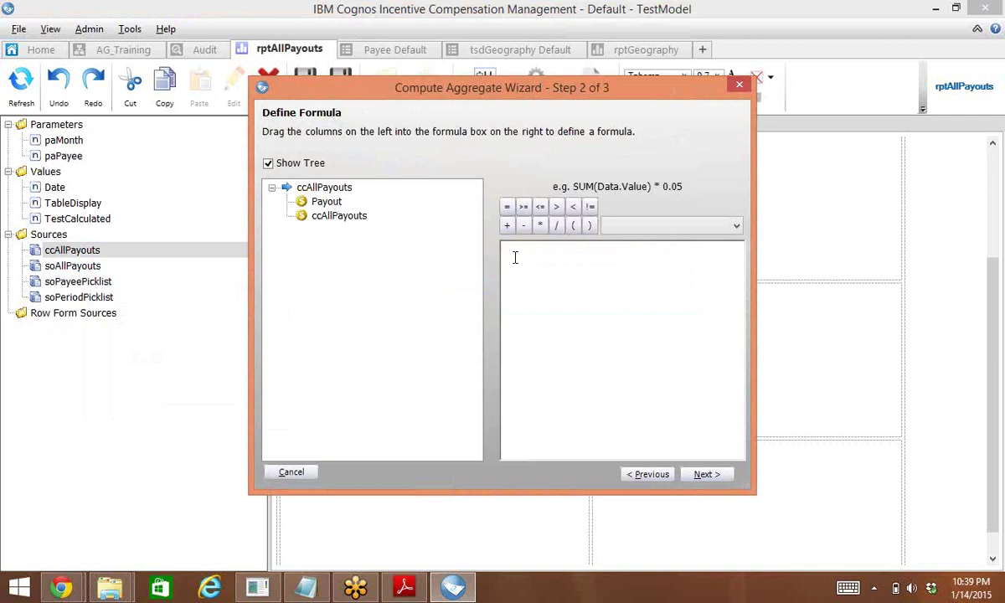
Step: Set the aggregate formula to SUM(ccAllPayouts.Payout)
left_click(640, 228)
left_click(635, 240)
left_click(323, 202)
left_click_drag(322, 202, 527, 260)
type(")")
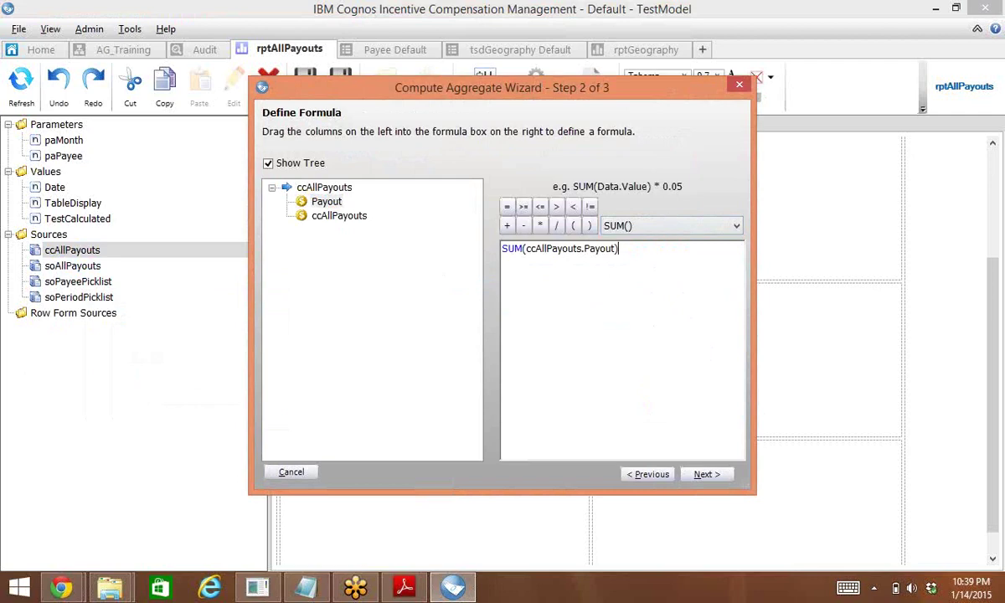
Step: Partition aggAllPayouts by PayeeID, ID and Months and finish it
left_click(706, 475)
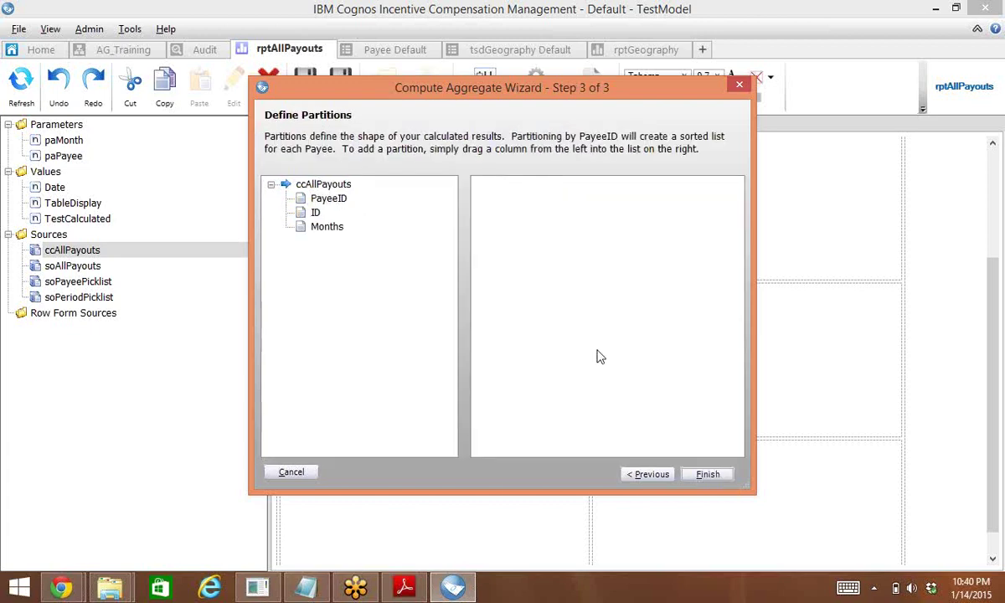
double_click(329, 199)
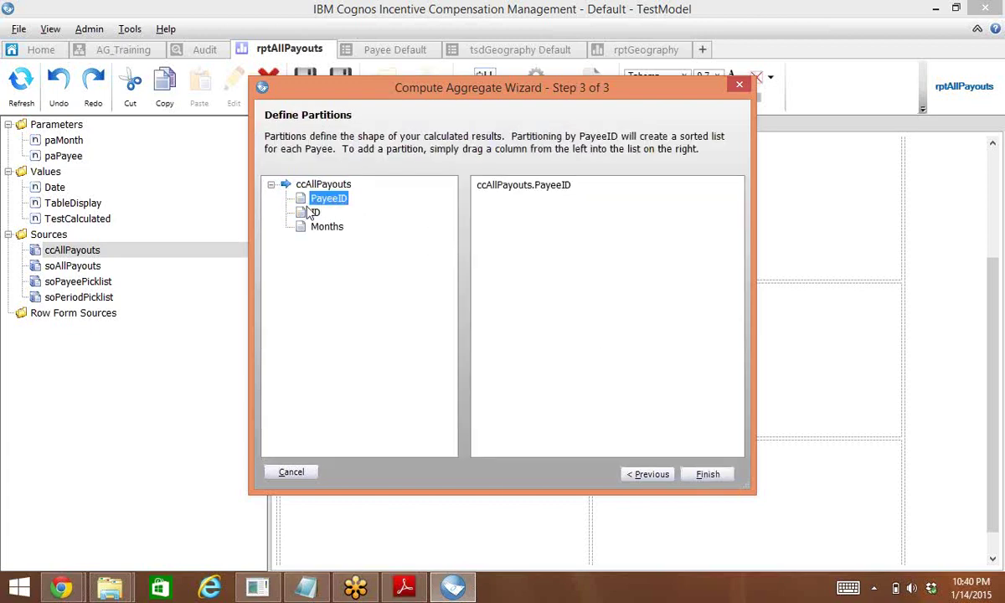
double_click(316, 212)
double_click(319, 227)
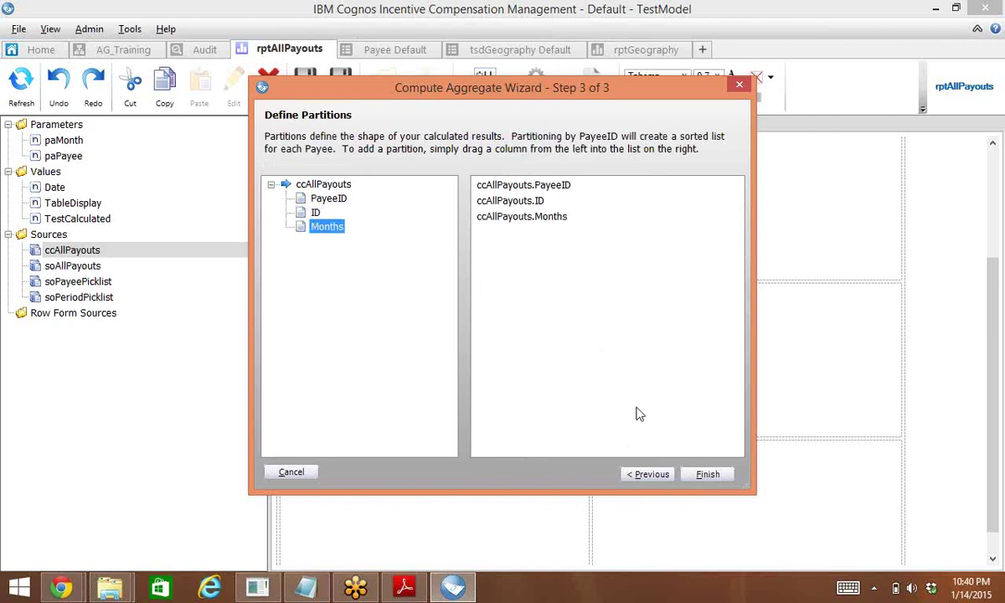
left_click(702, 474)
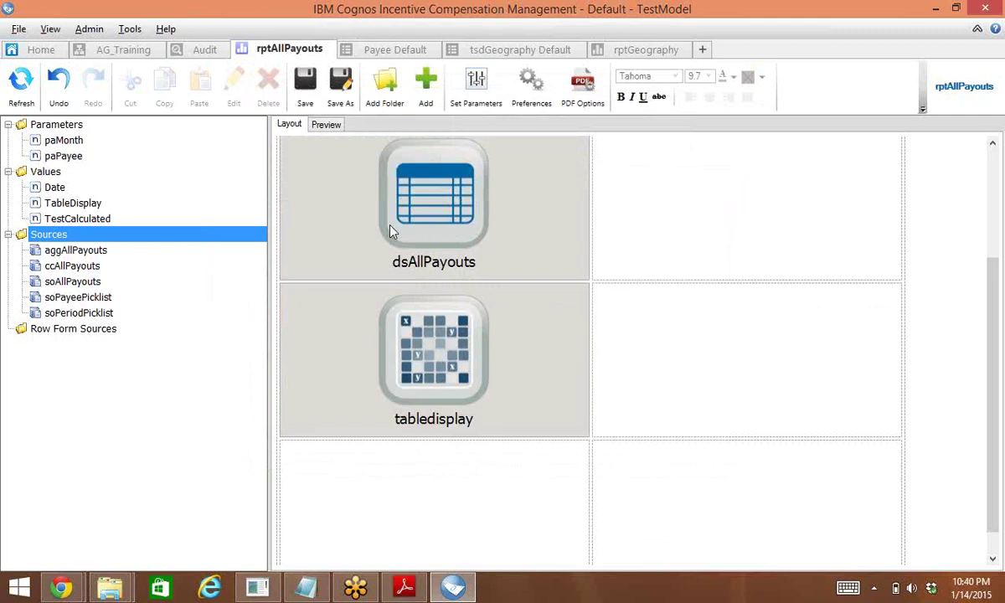
left_click(390, 228)
Step: Edit the dsAllPayouts grid to sort ascending by PayeeID
right_click(390, 228)
left_click(443, 352)
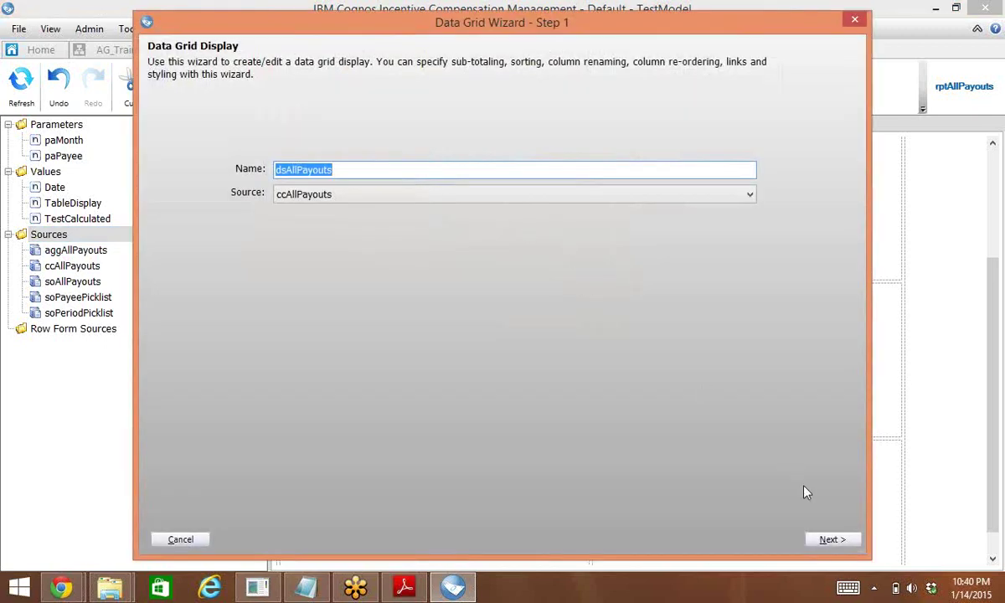
left_click(831, 540)
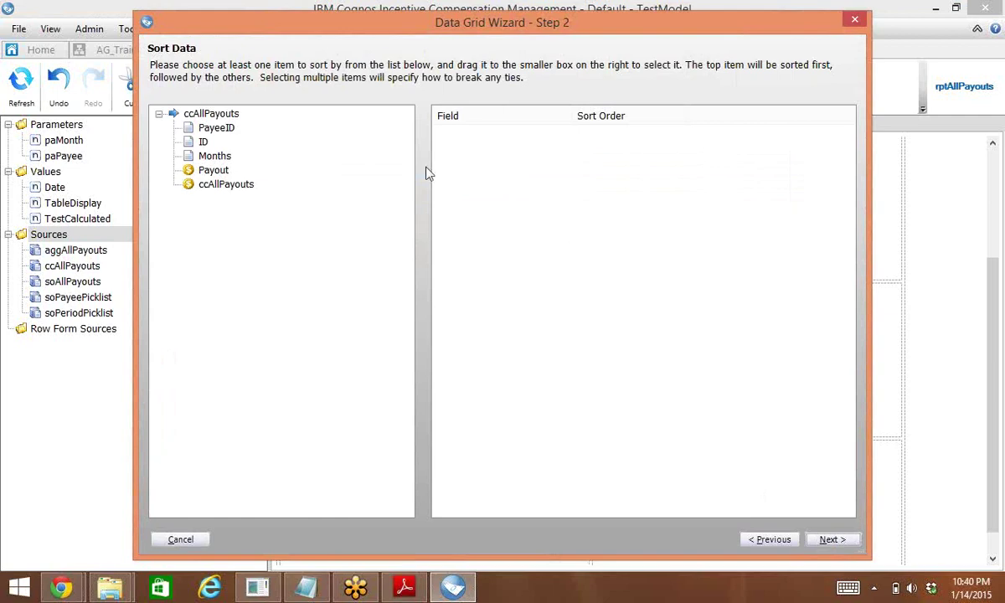
left_click_drag(215, 129, 440, 205)
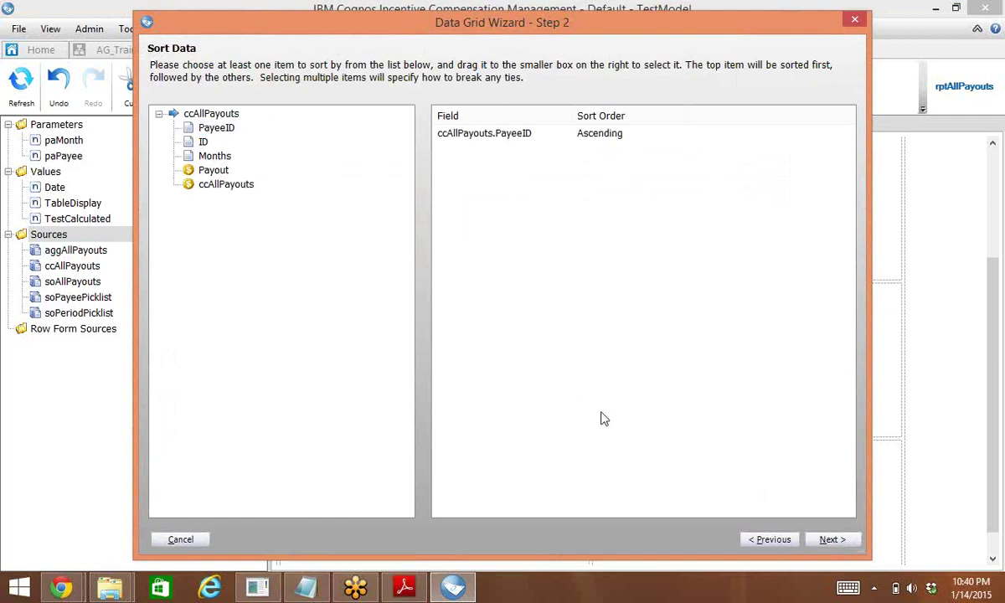
left_click(829, 542)
Step: Add a PayeeID section to the grid and open its content for editing
left_click(828, 542)
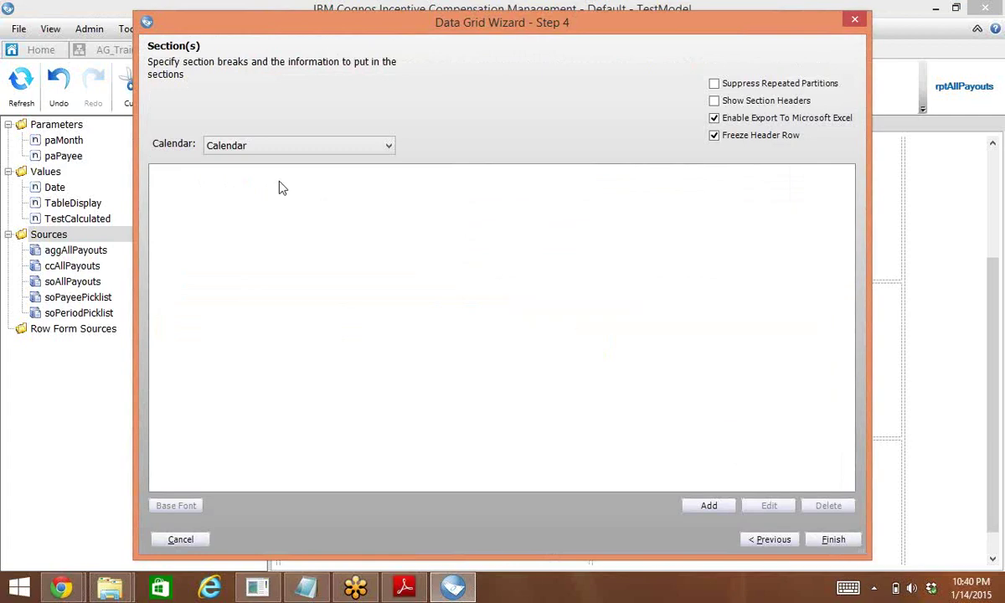
left_click(706, 505)
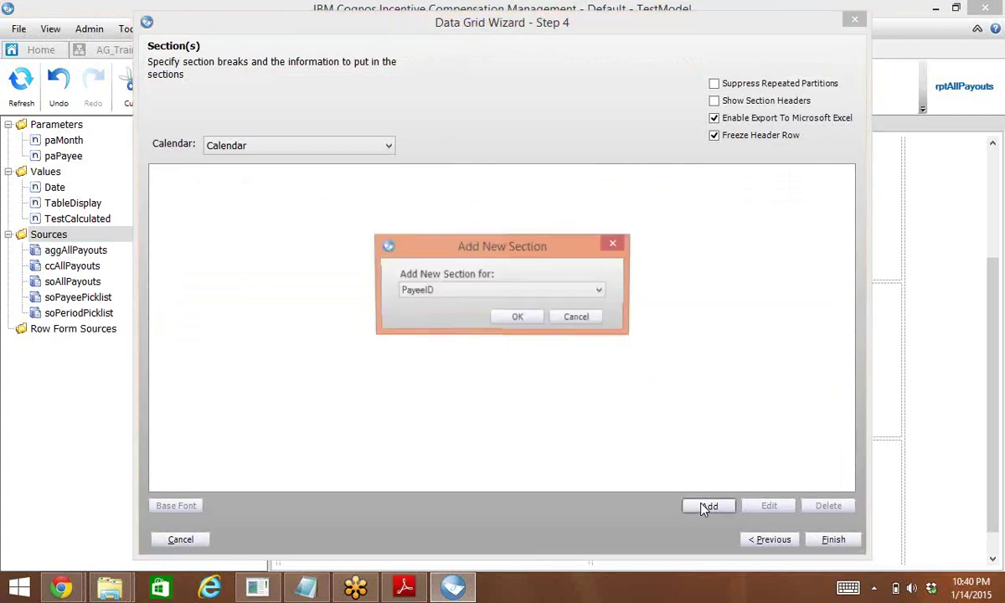
left_click(525, 324)
left_click(183, 172)
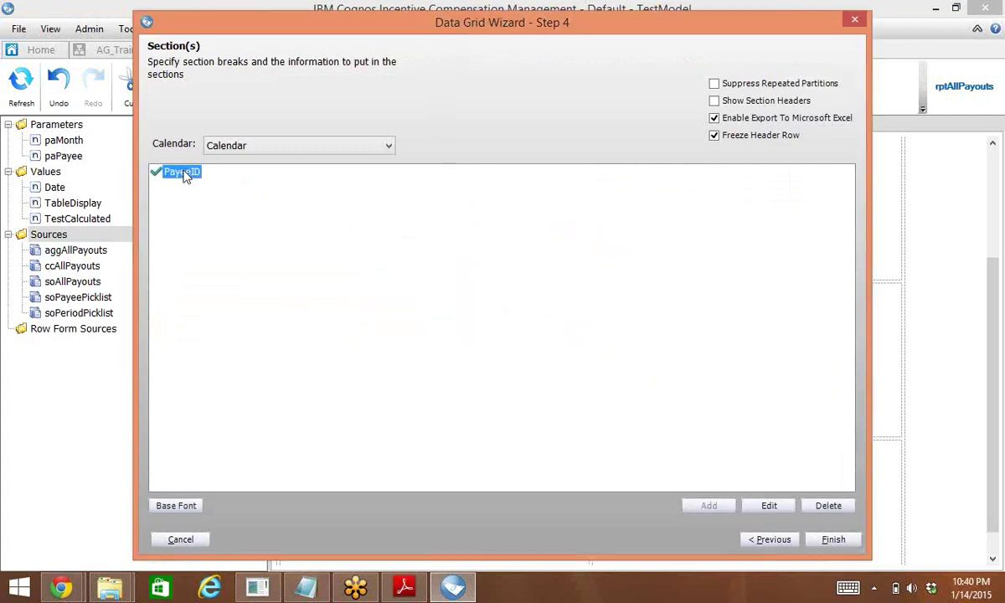
left_click(768, 507)
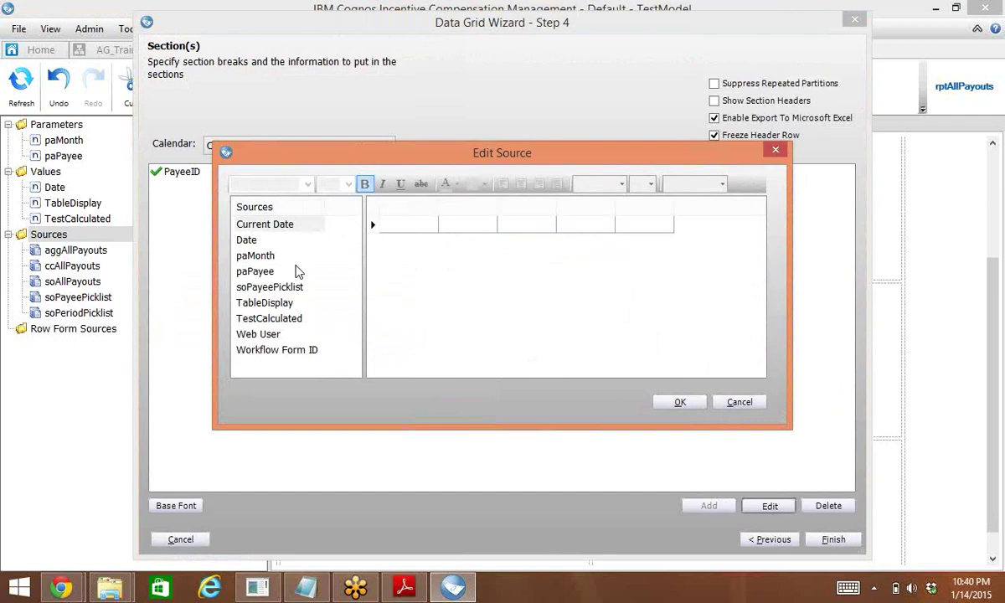
Step: Browse the Edit Source list of available sources and close it without changes
left_click(287, 231)
left_click(251, 240)
left_click(252, 269)
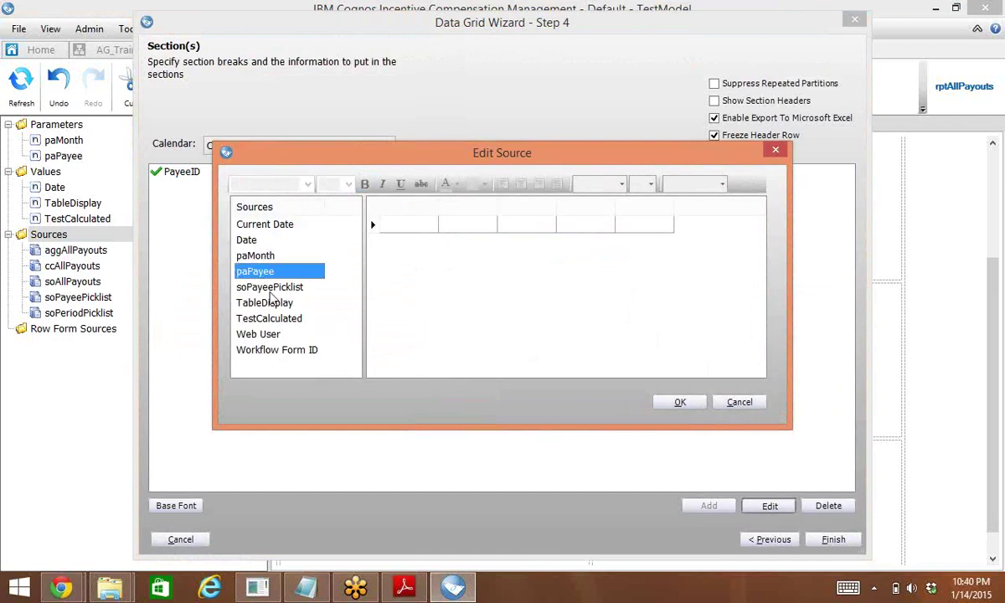
left_click(269, 289)
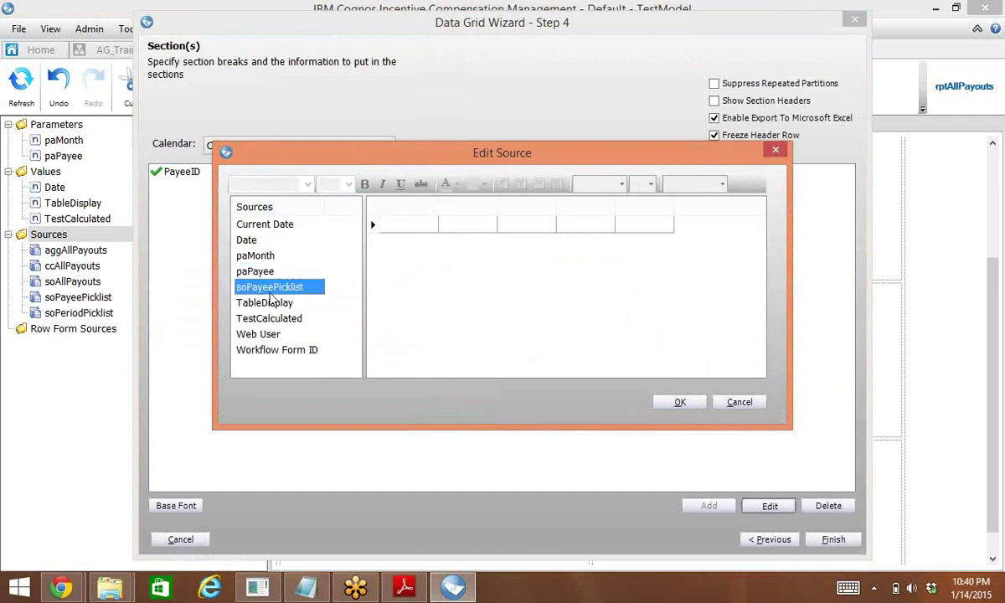
left_click(267, 303)
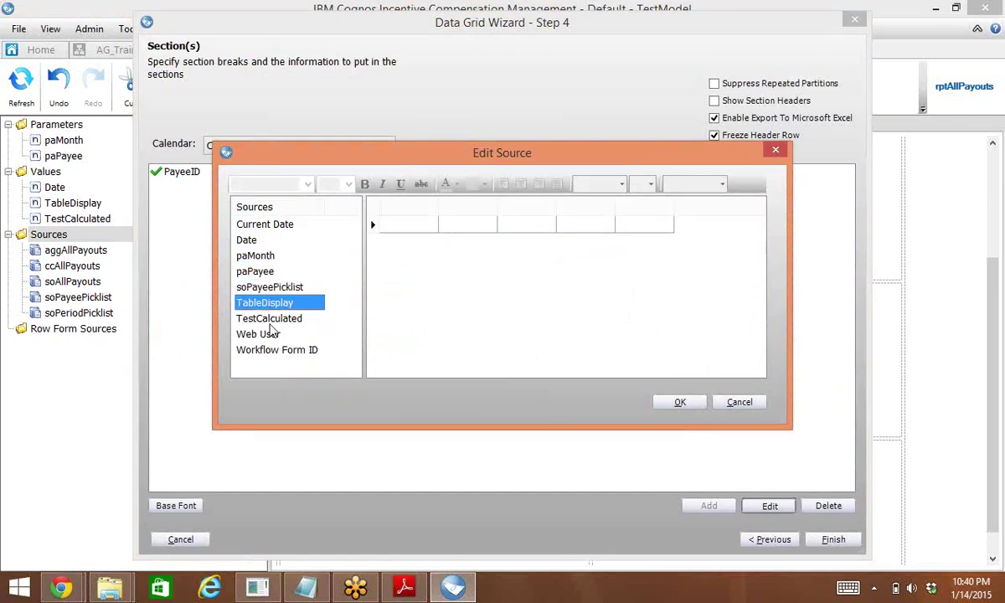
left_click(260, 319)
left_click(268, 351)
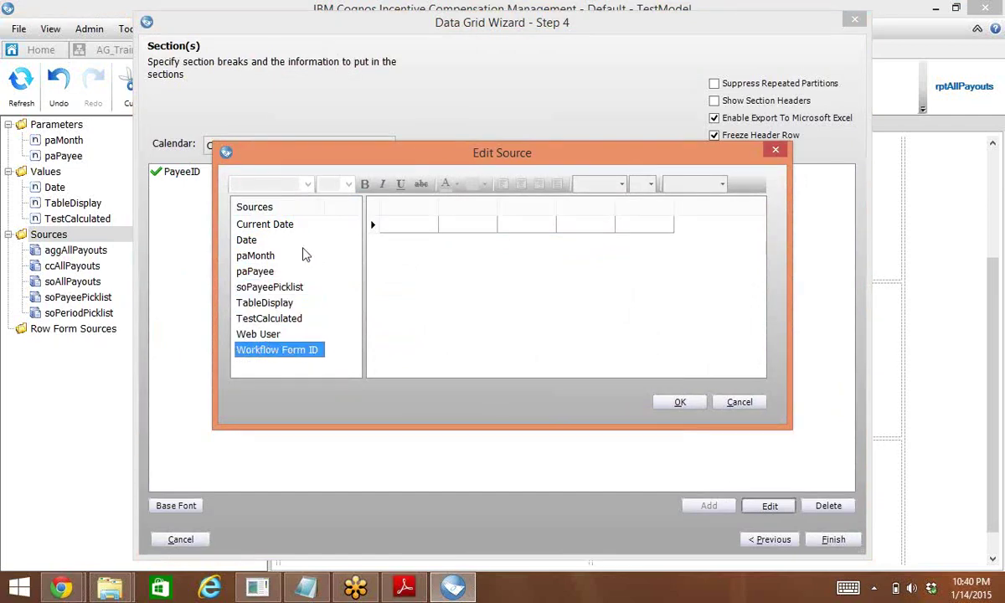
left_click(738, 407)
Step: Keep the Calendar setting, review the PayeeID section's sources unchanged, and return to Step 3
left_click(294, 144)
left_click(291, 149)
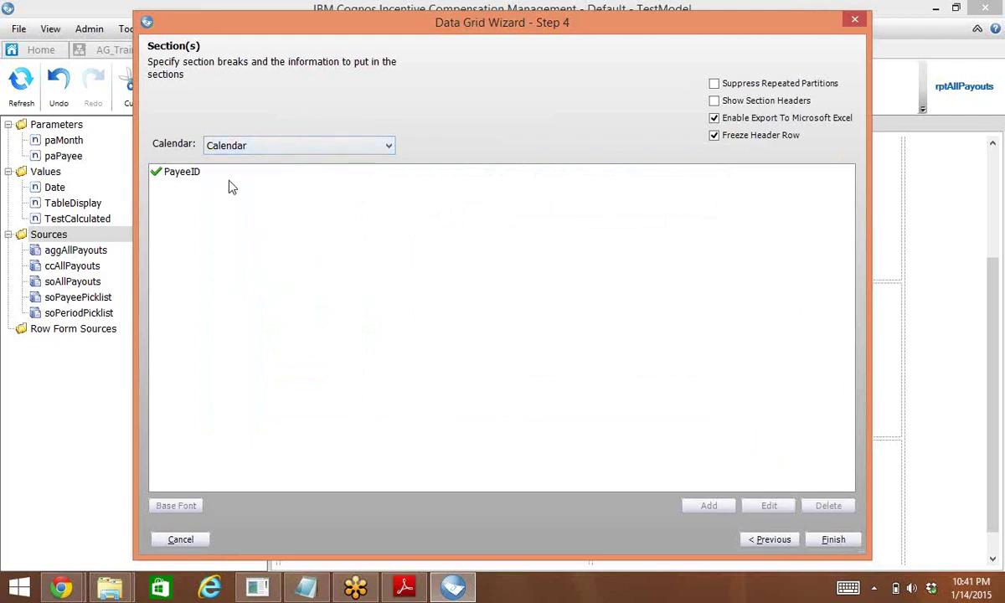
left_click(170, 171)
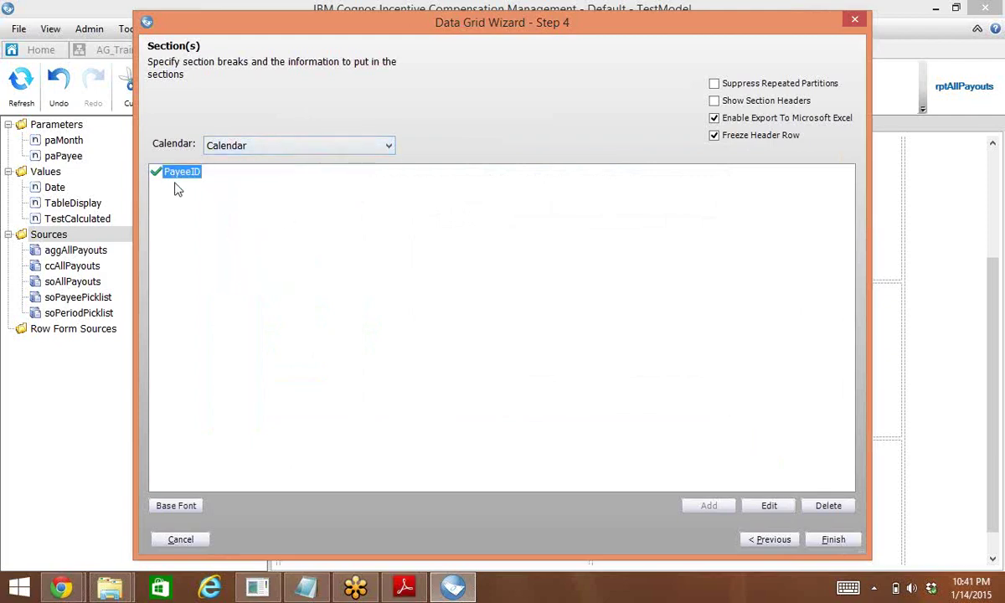
left_click(769, 504)
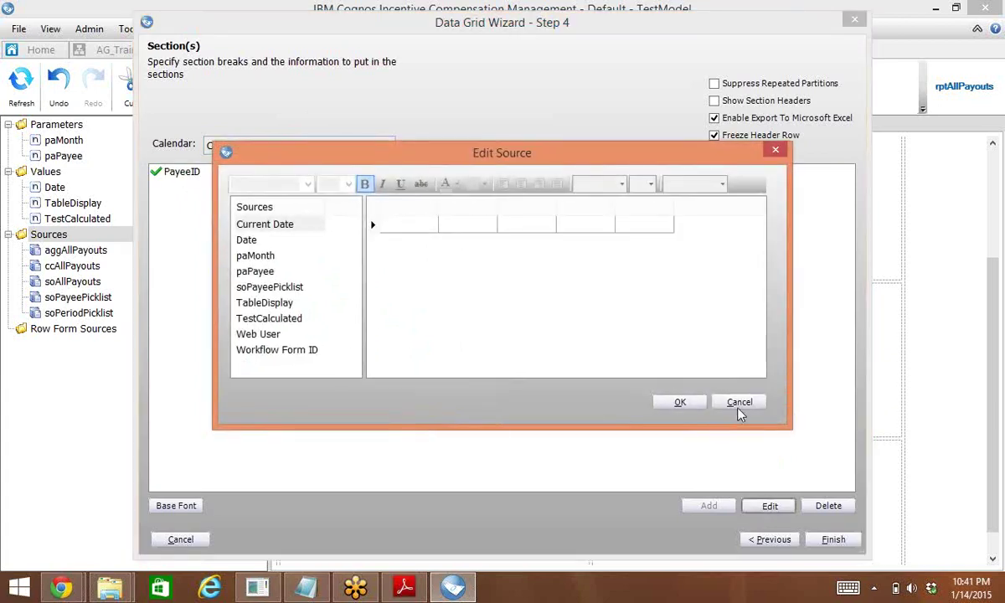
left_click(740, 404)
left_click(771, 539)
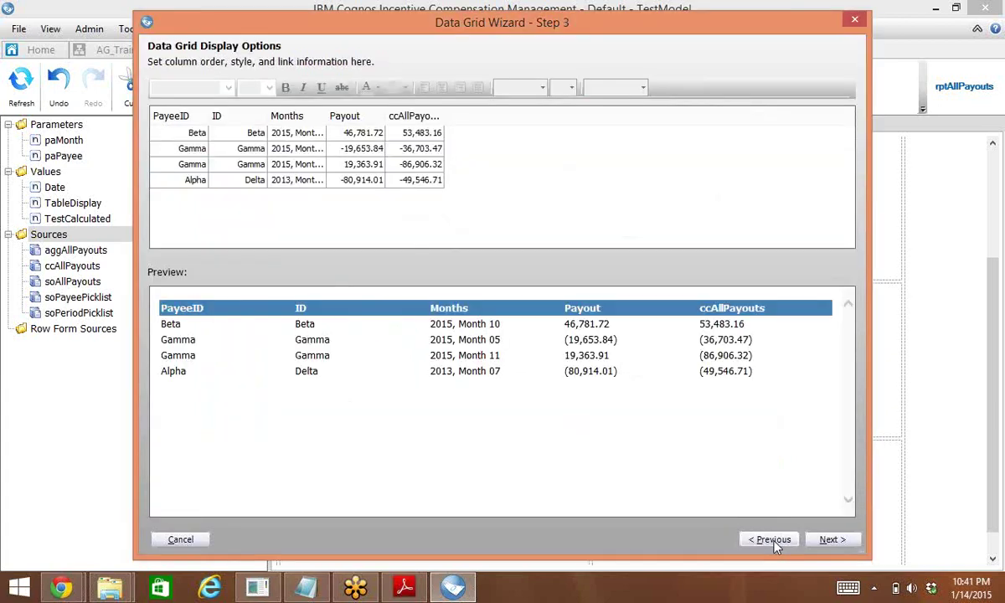
Step: Go back to Step 1 and set the grid's source to aggAllPayouts
left_click(180, 539)
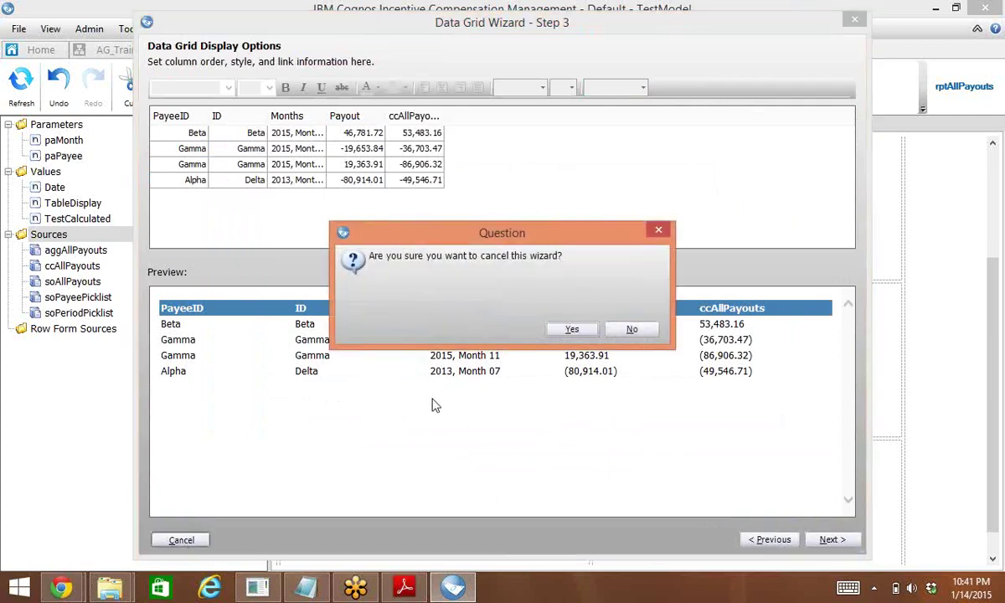
left_click(632, 330)
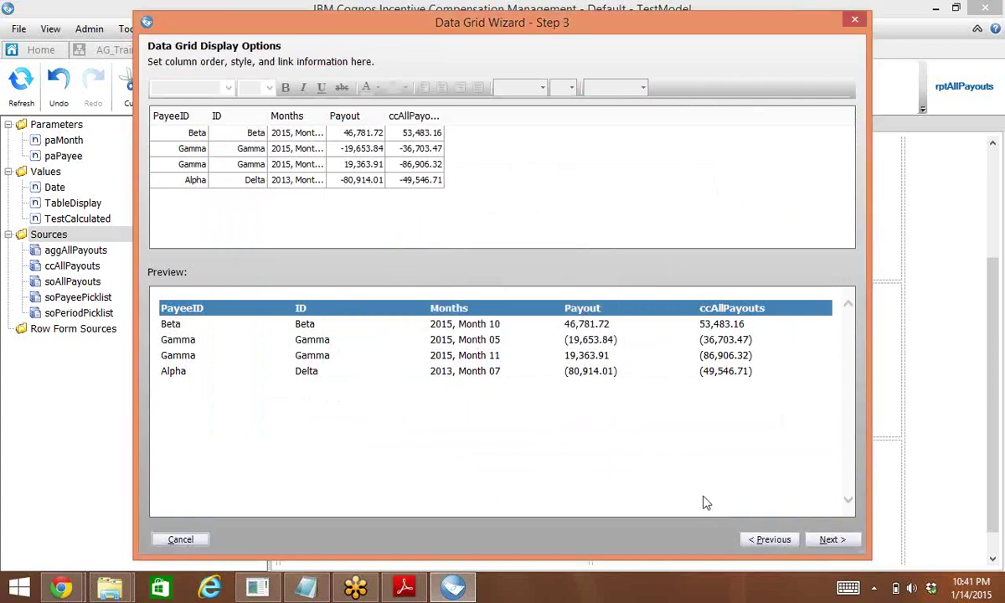
left_click(758, 541)
left_click(758, 541)
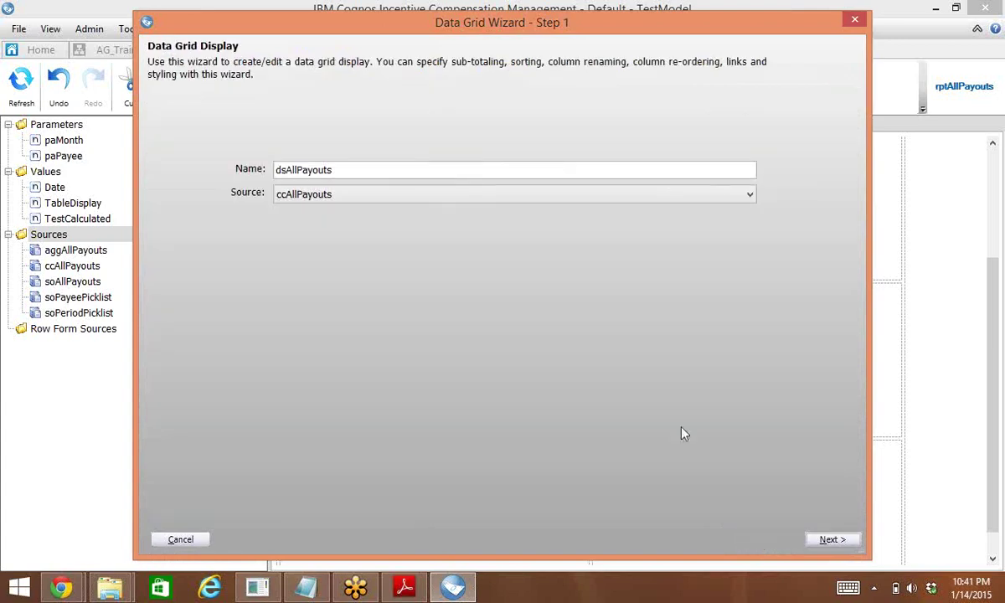
left_click(436, 194)
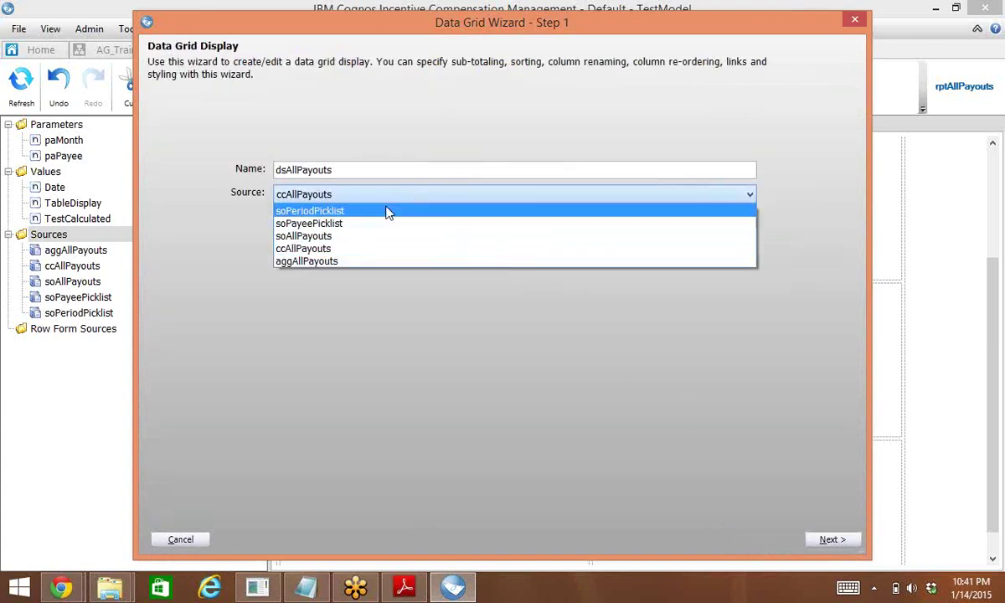
left_click(357, 261)
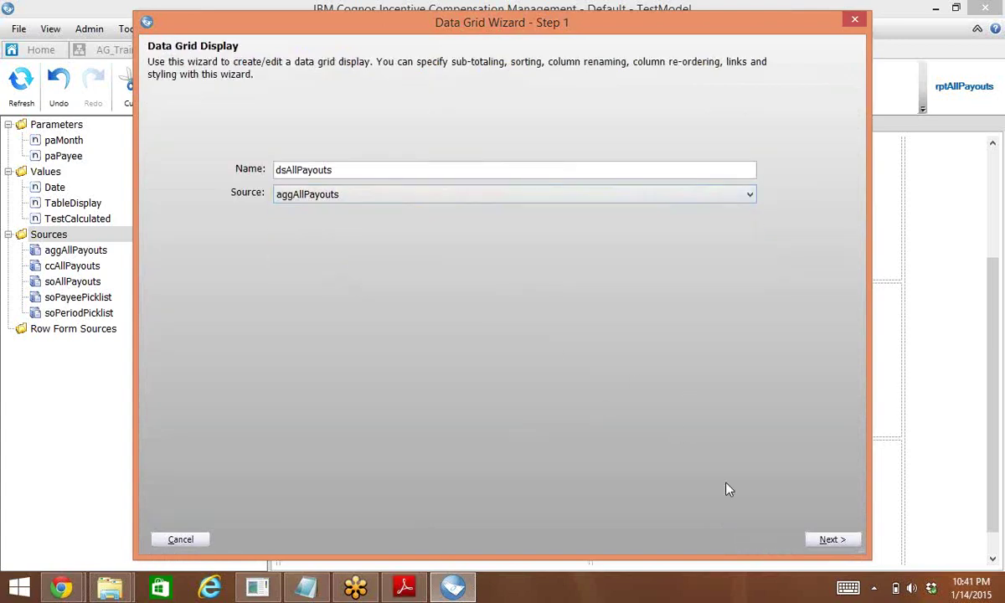
Step: Replace the ccAllPayouts.PayeeID sort with ascending aggAllPayouts.PayeeID
left_click(833, 540)
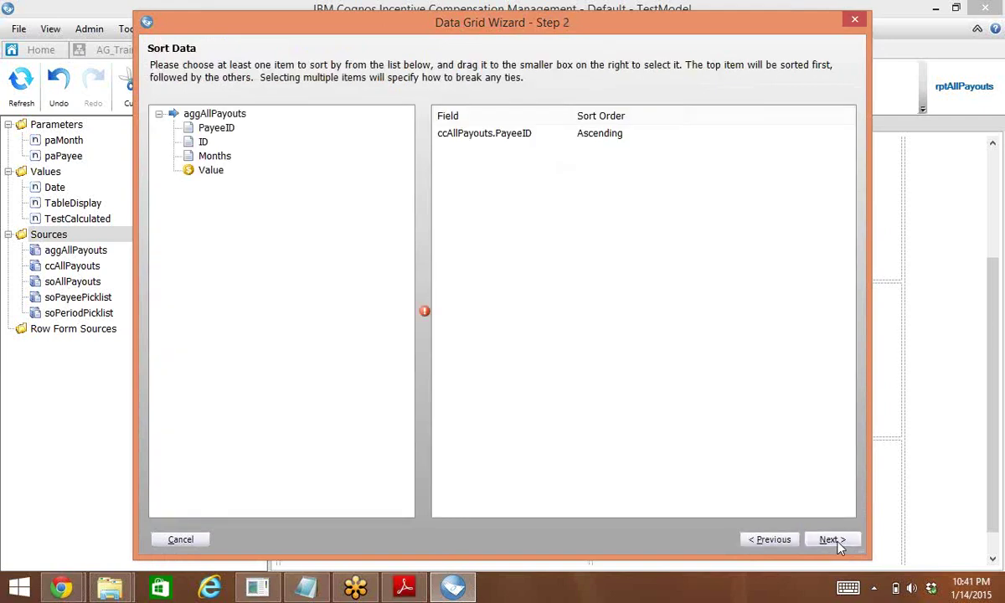
left_click(462, 135)
key("Delete")
left_click_drag(215, 127, 459, 203)
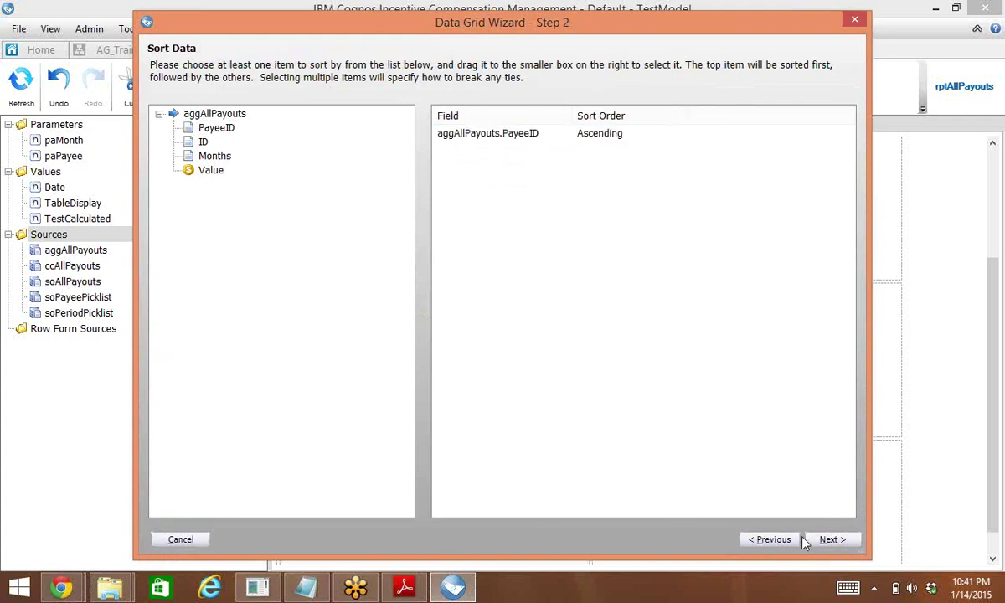
left_click(832, 540)
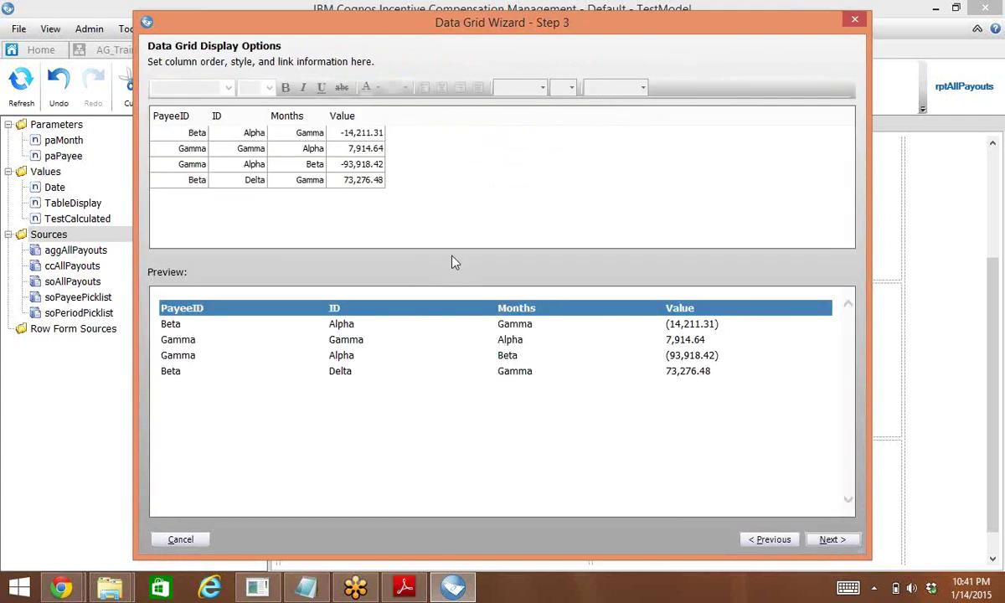
Step: Review the Months column width settings, leaving them unchanged, and move on to sections
left_click(295, 121)
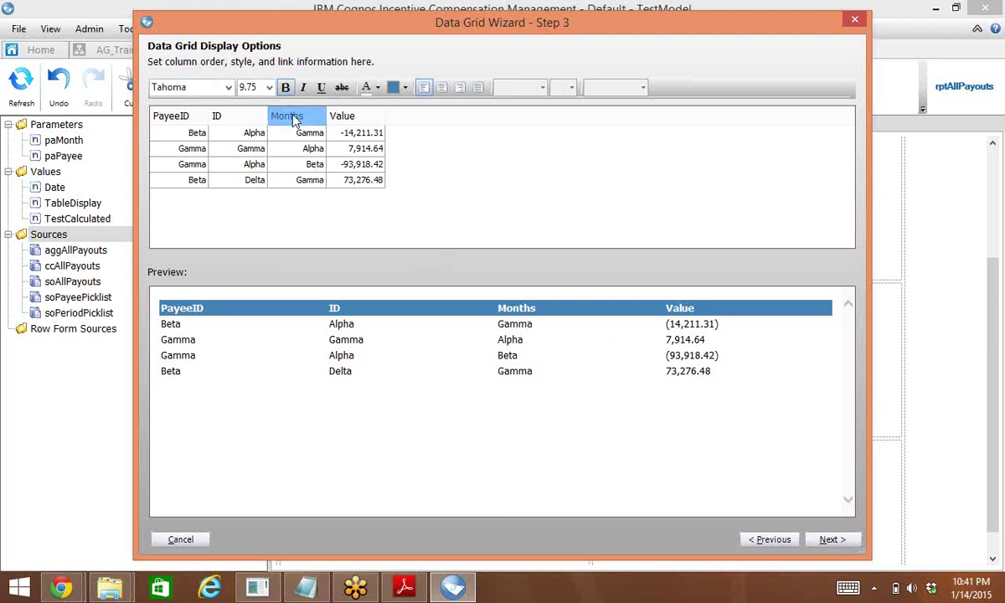
right_click(293, 119)
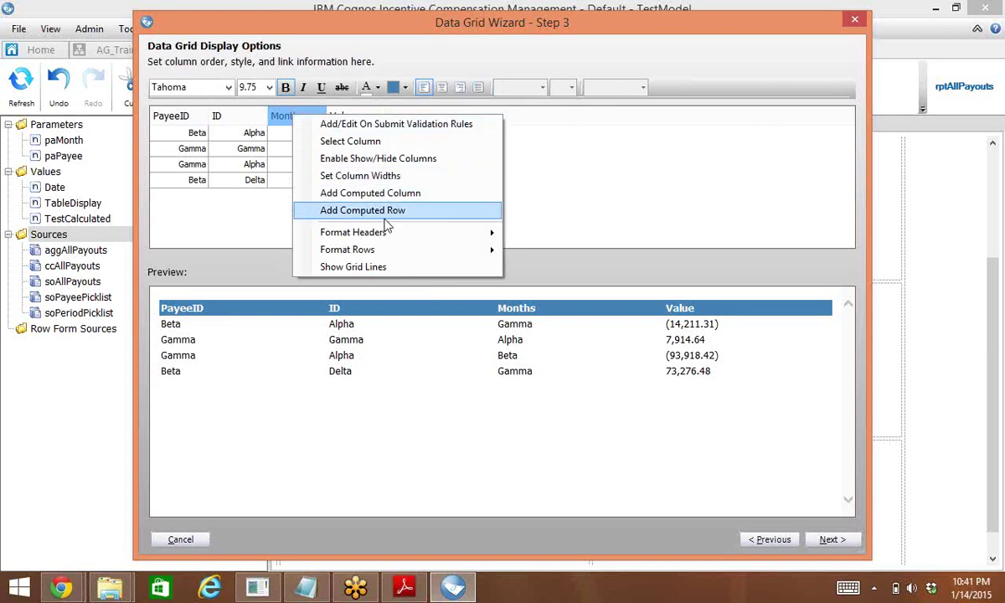
left_click(362, 176)
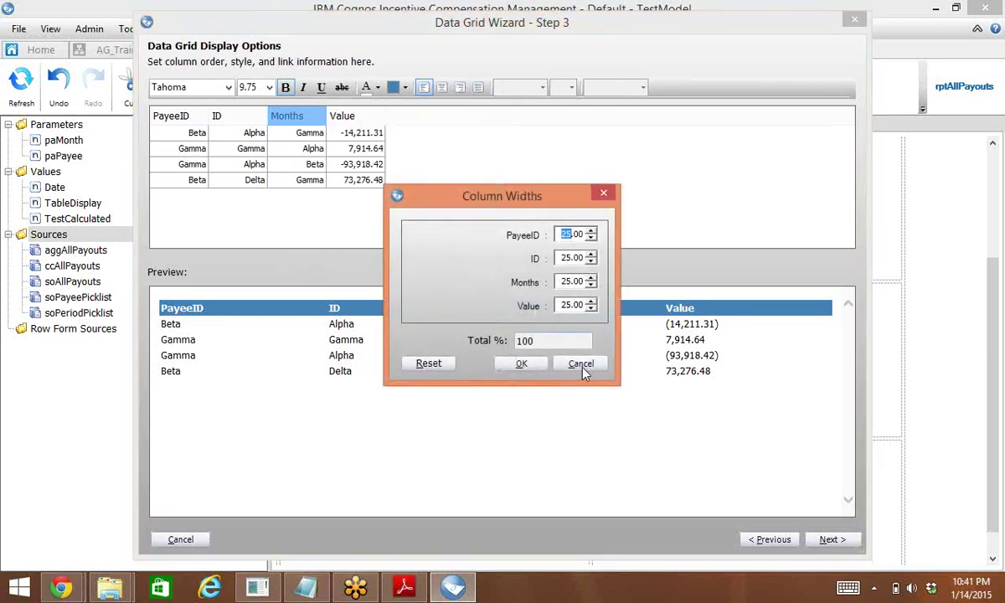
left_click(581, 365)
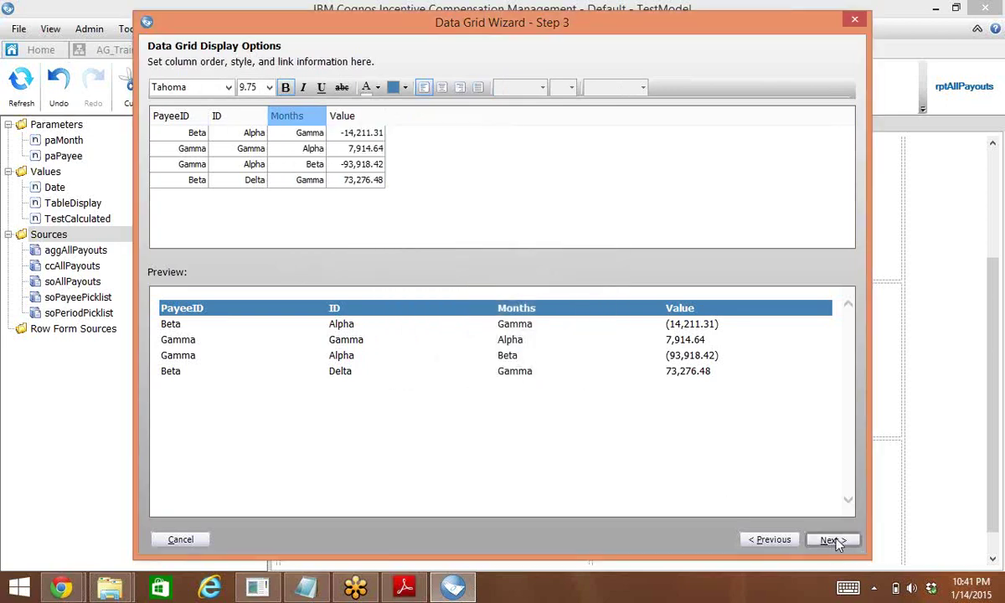
left_click(830, 540)
Step: Add PayeeID as a section break and select it
left_click(708, 506)
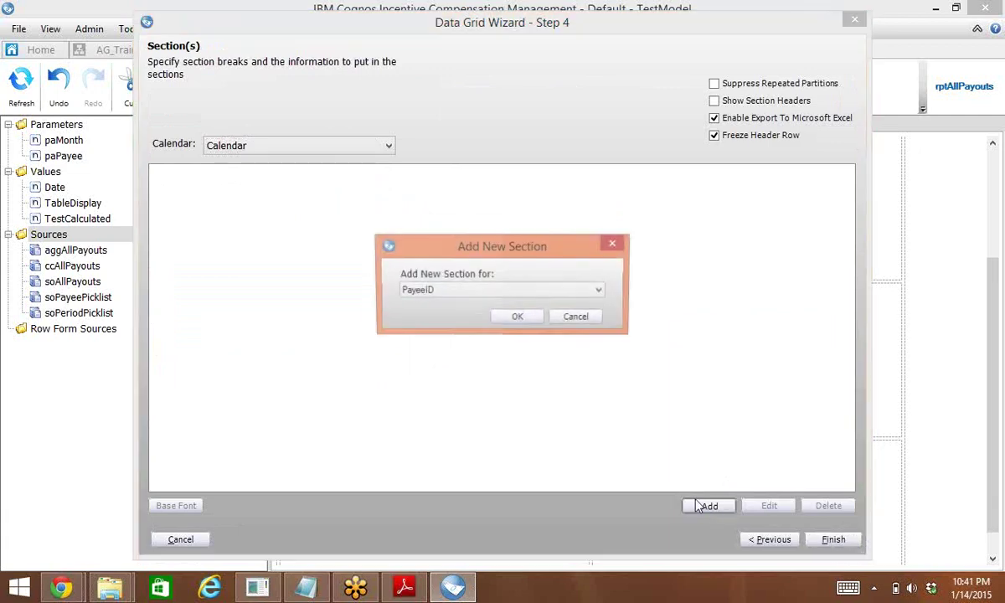
left_click(517, 318)
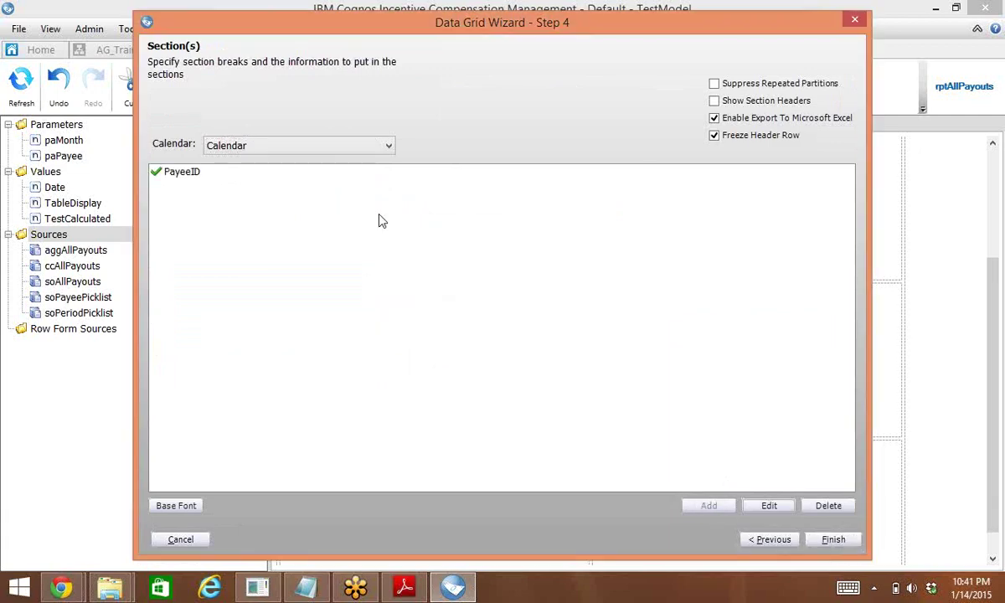
left_click(326, 178)
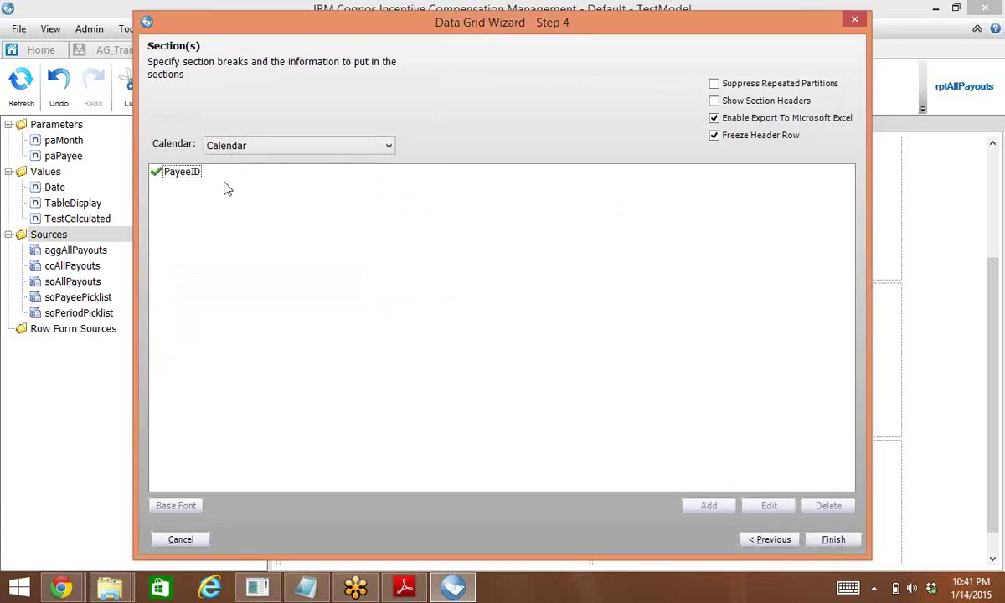
left_click(184, 176)
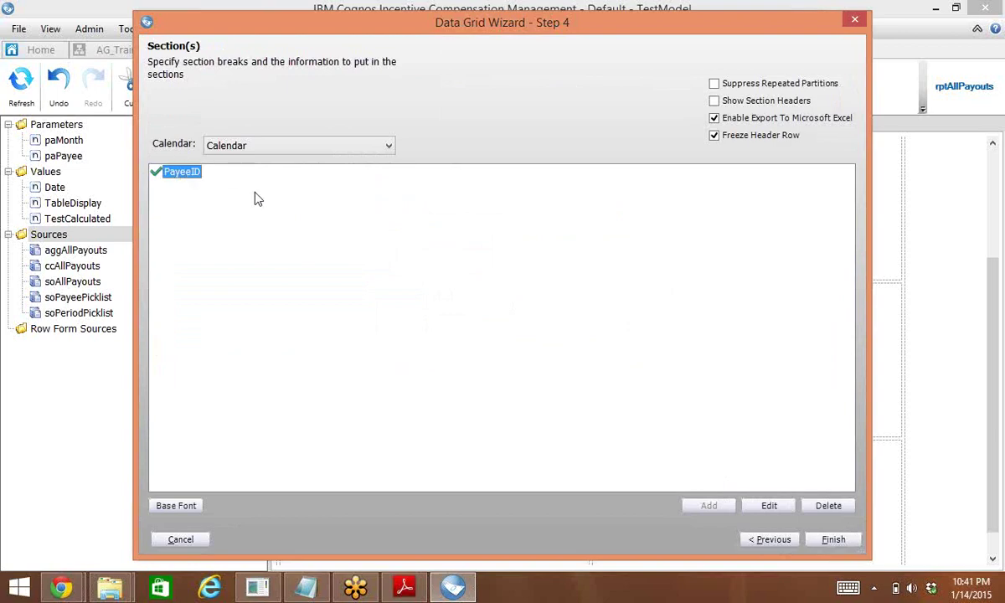
Step: Browse the PayeeID section's sources without changes, then ask to cancel the wizard
left_click(770, 505)
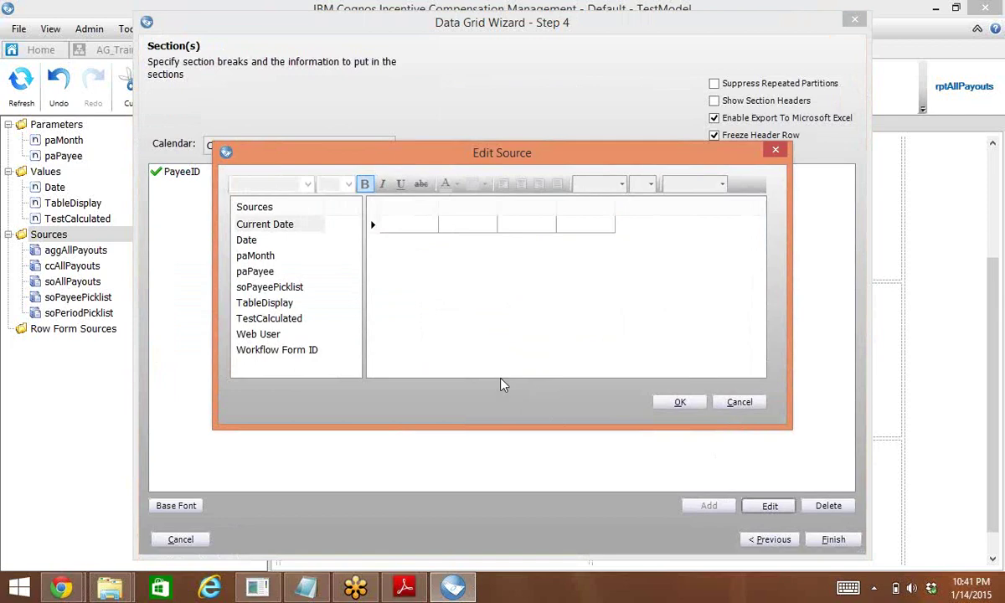
left_click(260, 287)
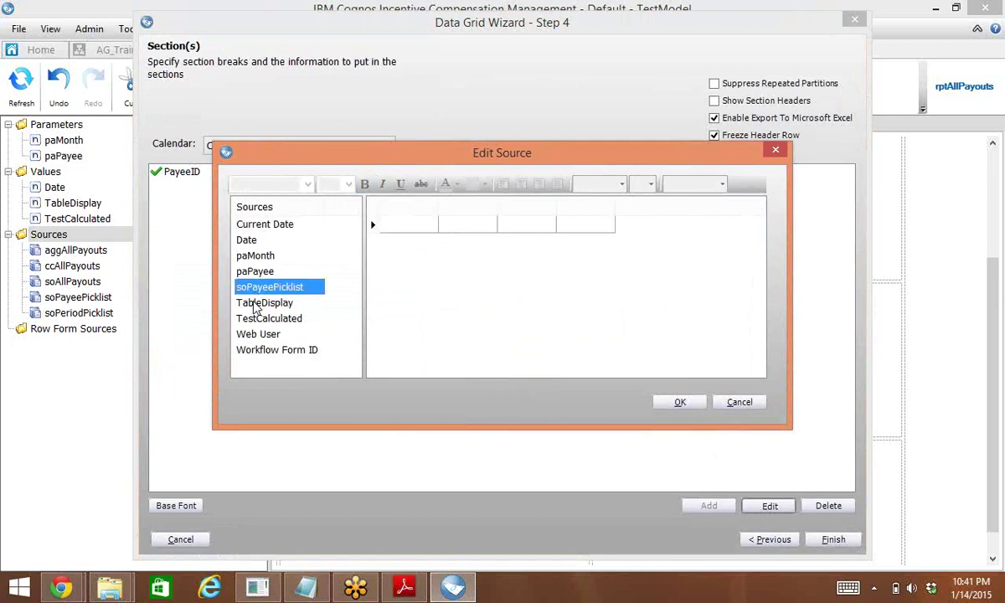
left_click(254, 305)
left_click(242, 313)
left_click(247, 240)
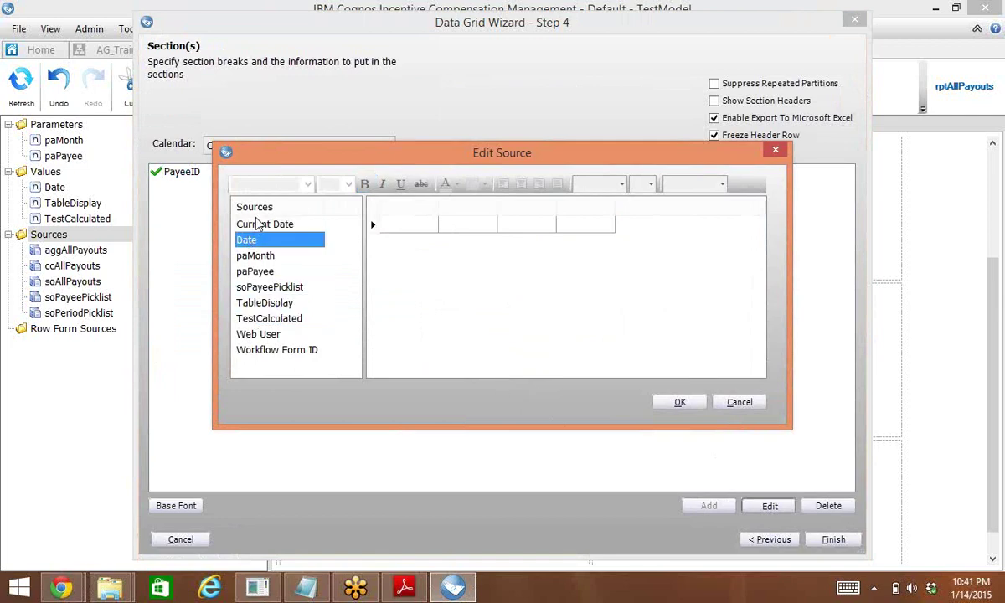
left_click(258, 223)
left_click(249, 240)
left_click(251, 256)
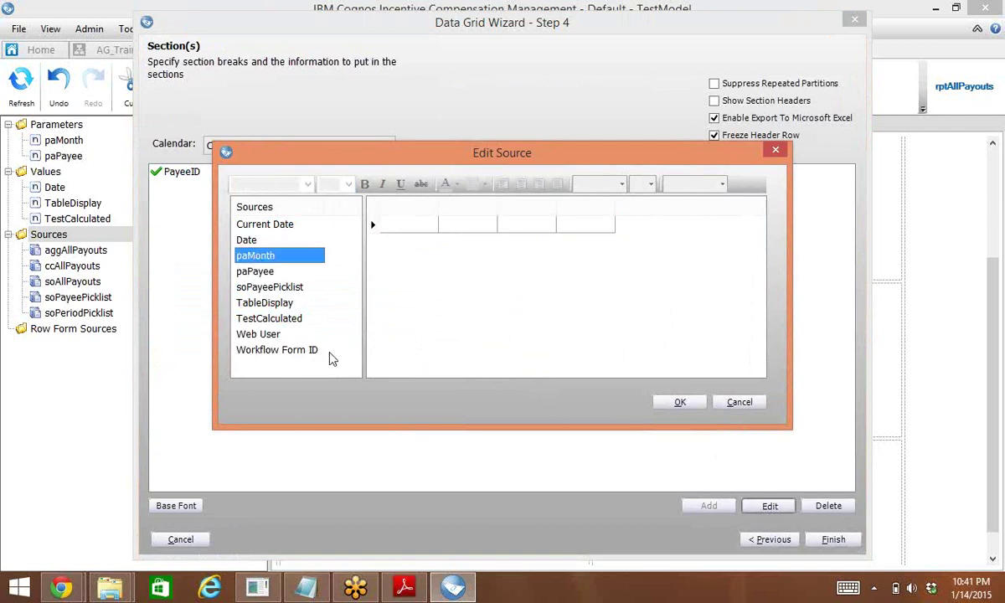
left_click(740, 404)
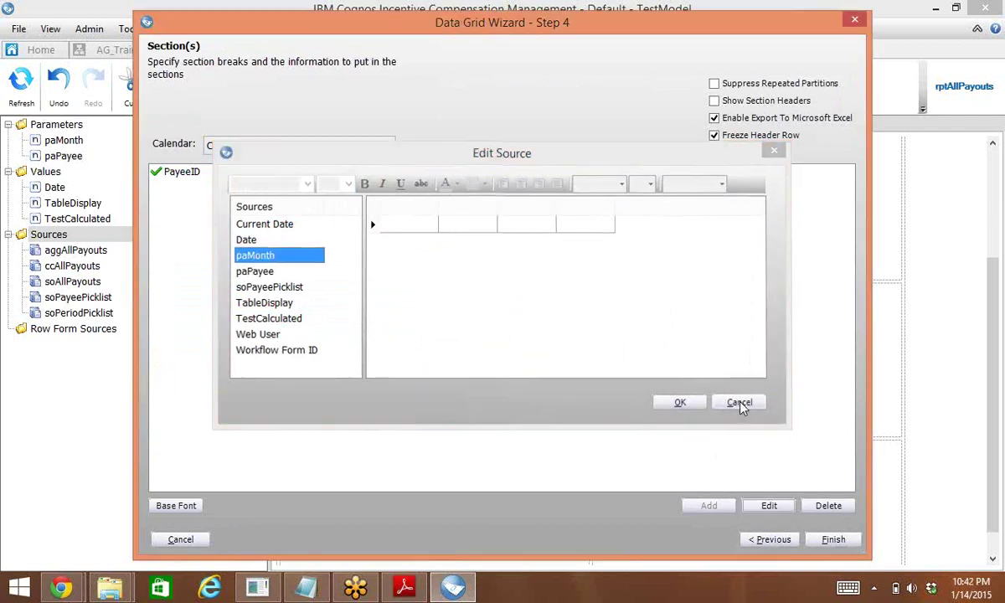
left_click(179, 540)
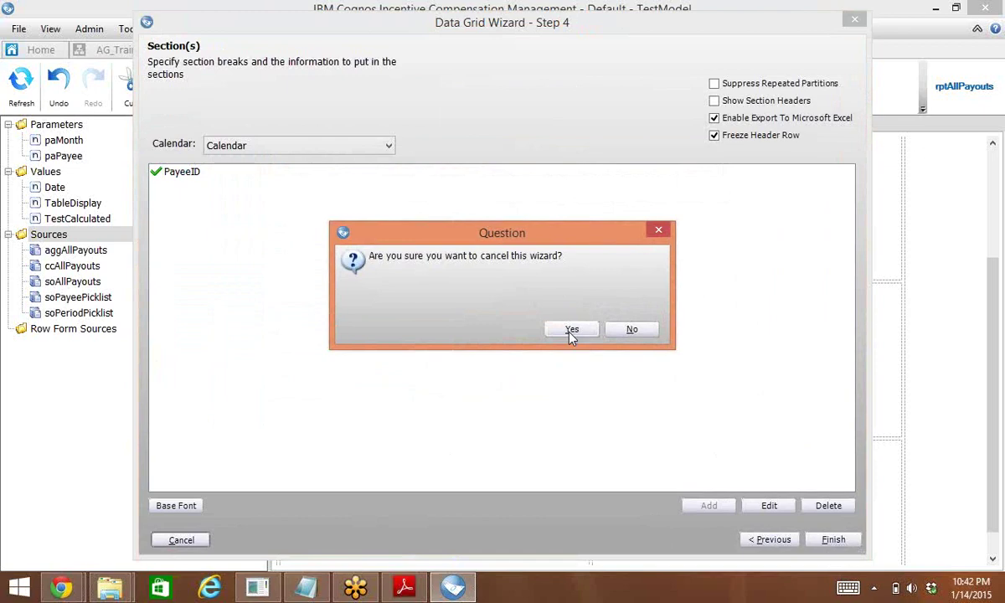
Step: Keep the wizard open and change the sort order from PayeeID to Months
left_click(631, 330)
left_click(779, 541)
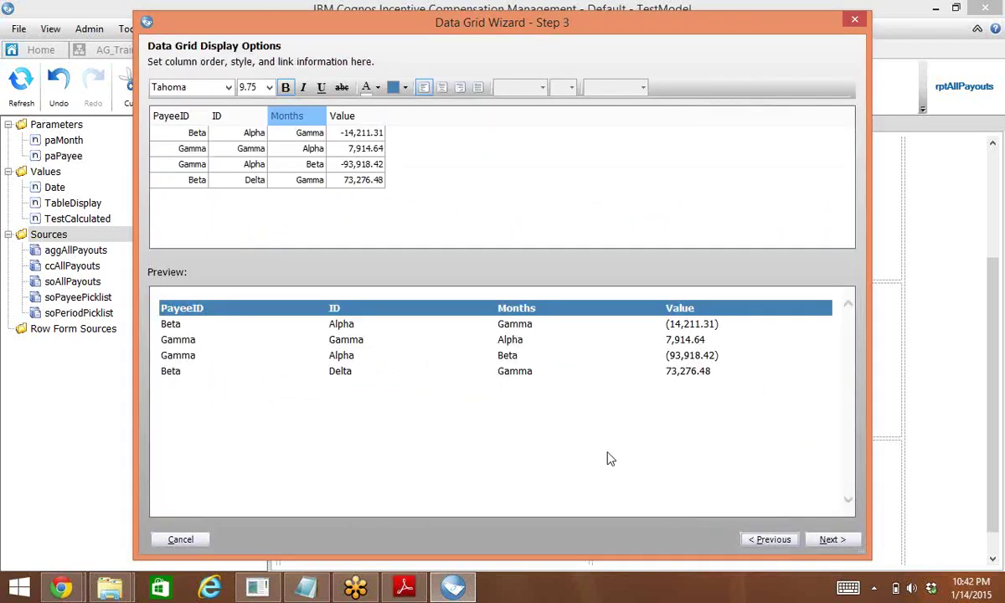
left_click(770, 540)
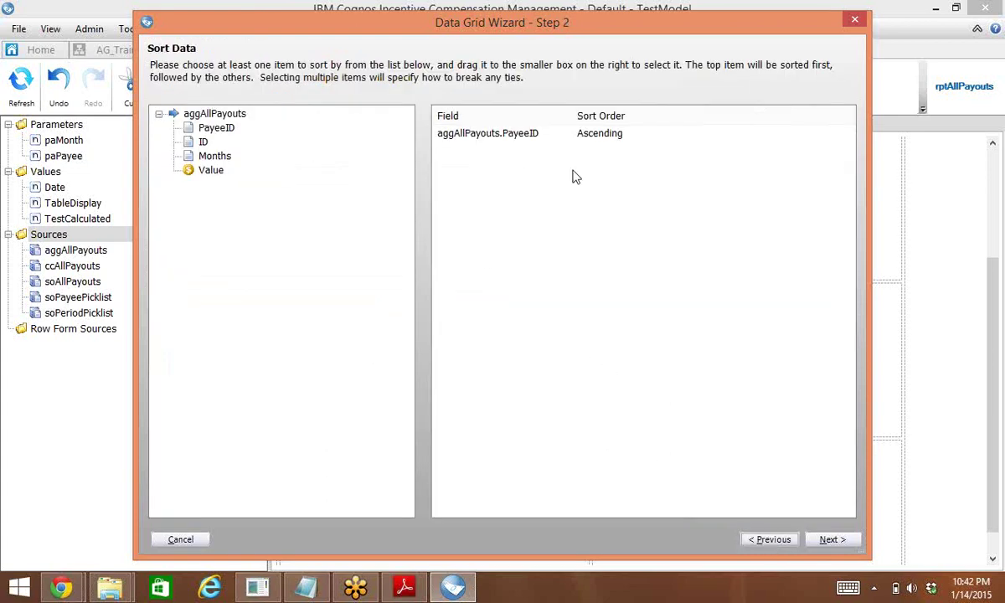
left_click(505, 136)
key("Delete")
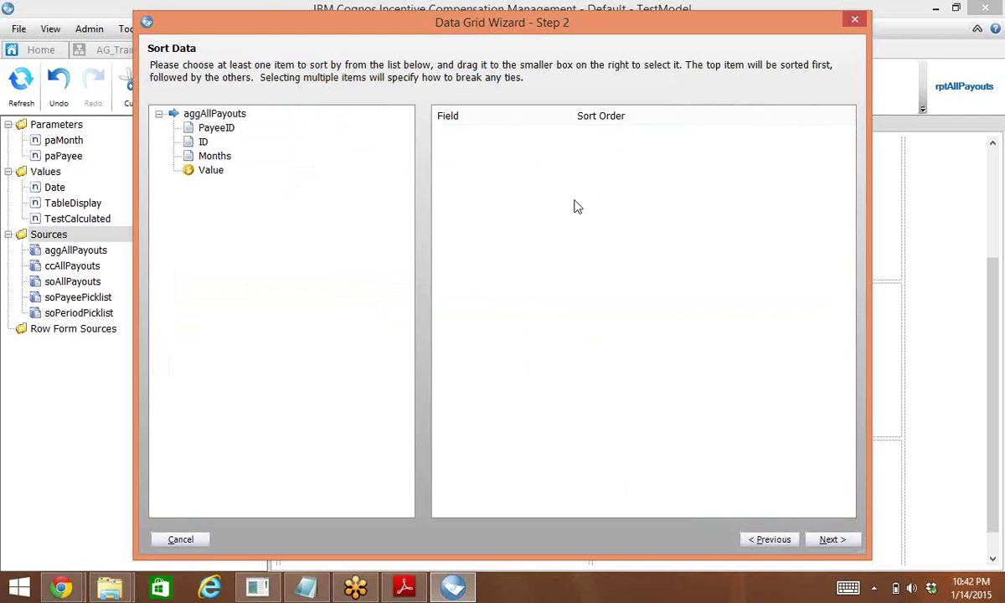
left_click_drag(214, 157, 506, 205)
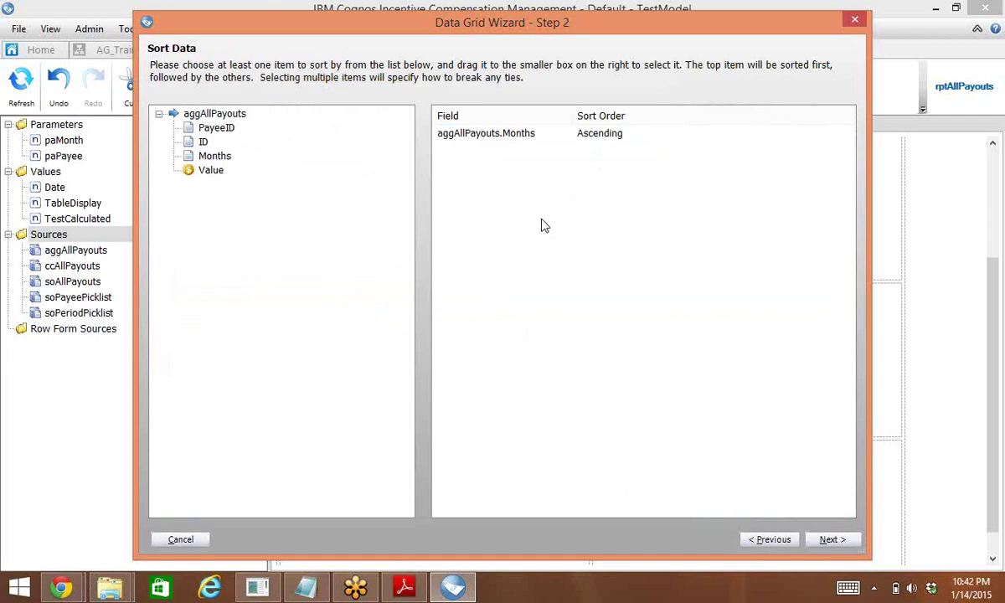
left_click(831, 539)
Step: Try a Months section break, then dismiss it without adding
left_click(831, 540)
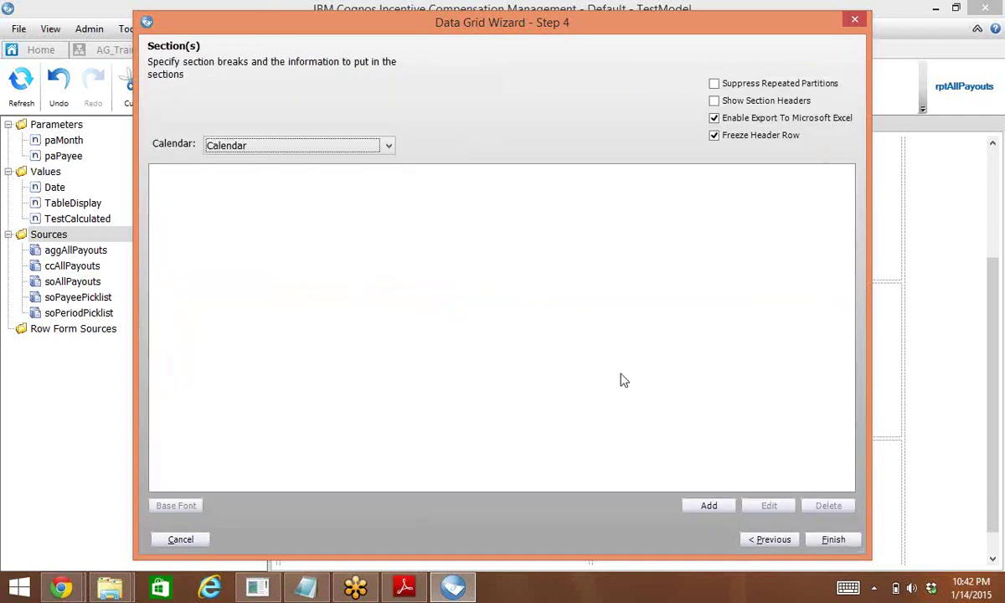
left_click(708, 505)
left_click(529, 289)
left_click(531, 296)
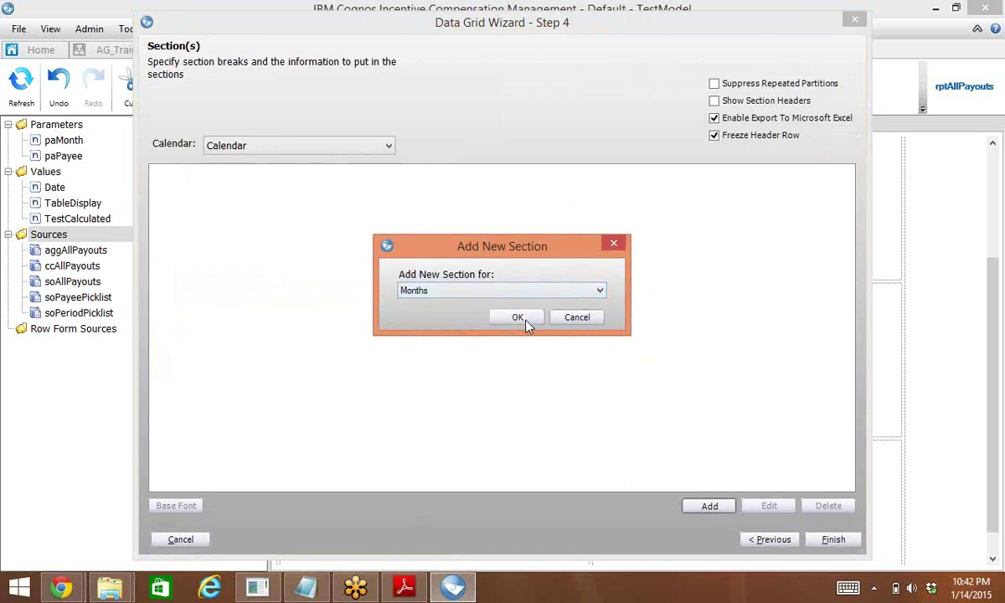
left_click(591, 322)
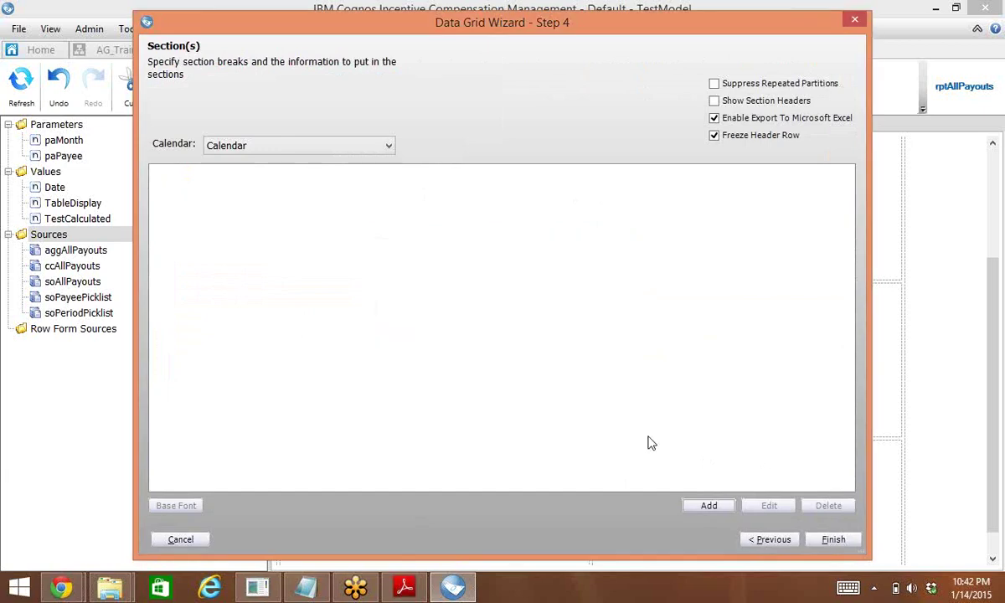
Step: Switch the sort order back from Months to PayeeID
left_click(787, 542)
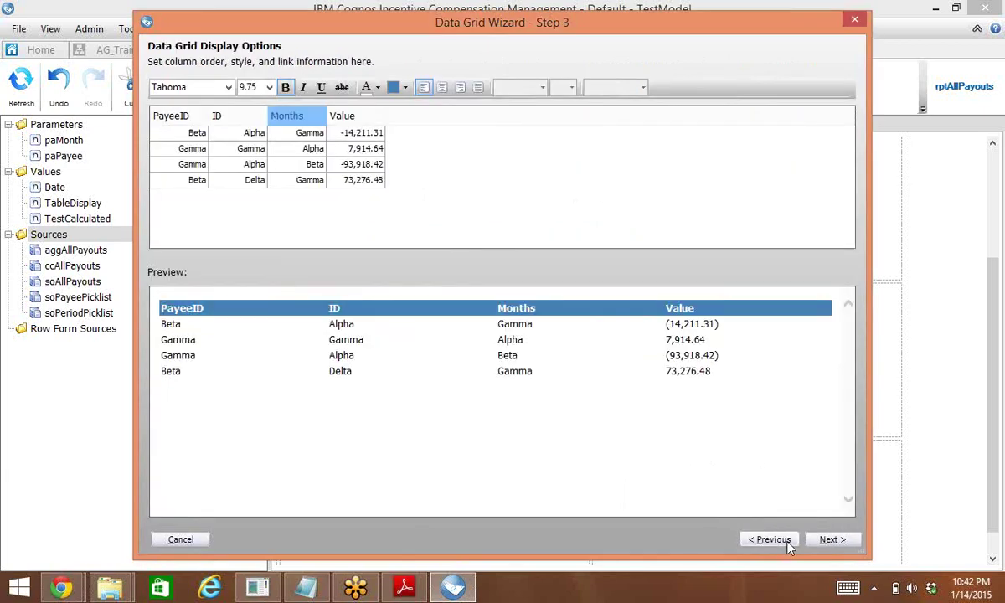
left_click(773, 540)
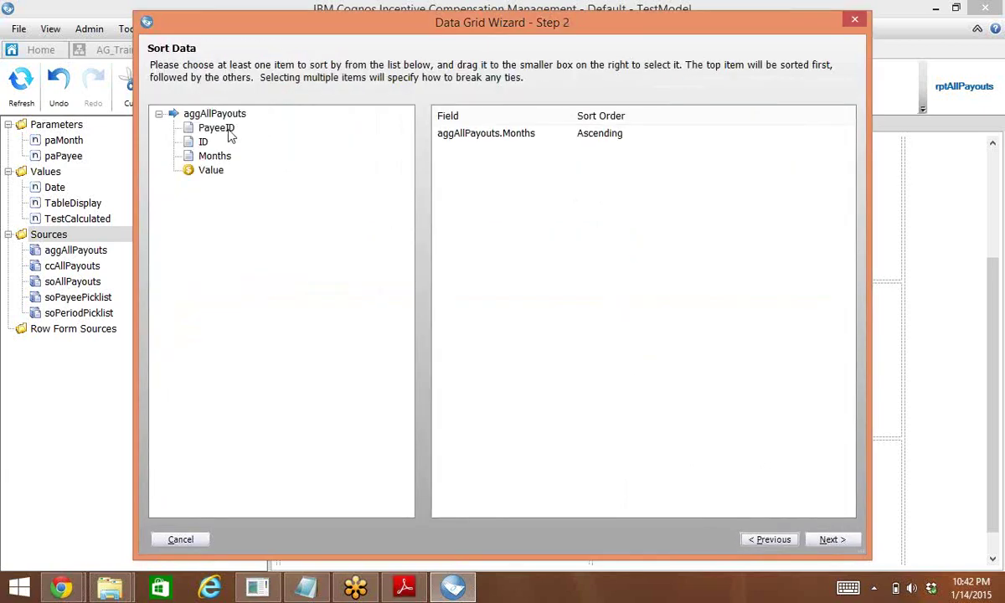
left_click(469, 130)
key("Delete")
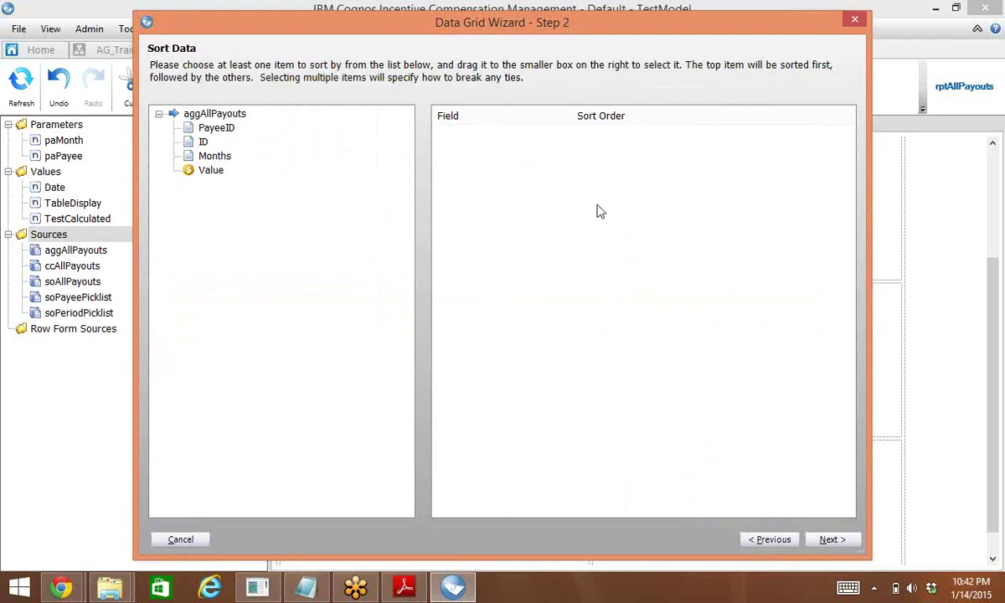
left_click_drag(214, 127, 452, 184)
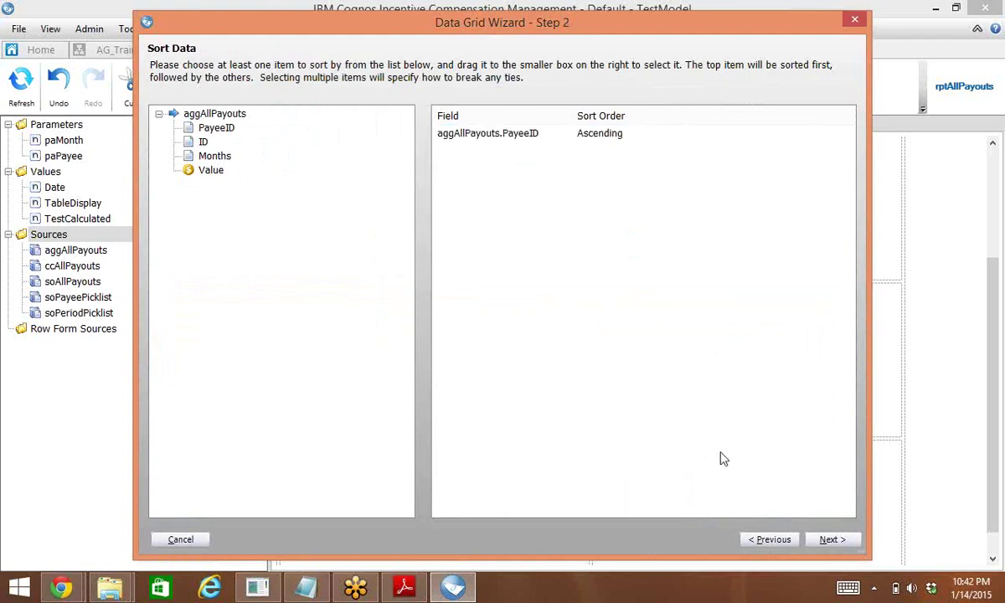
left_click(831, 540)
left_click(835, 542)
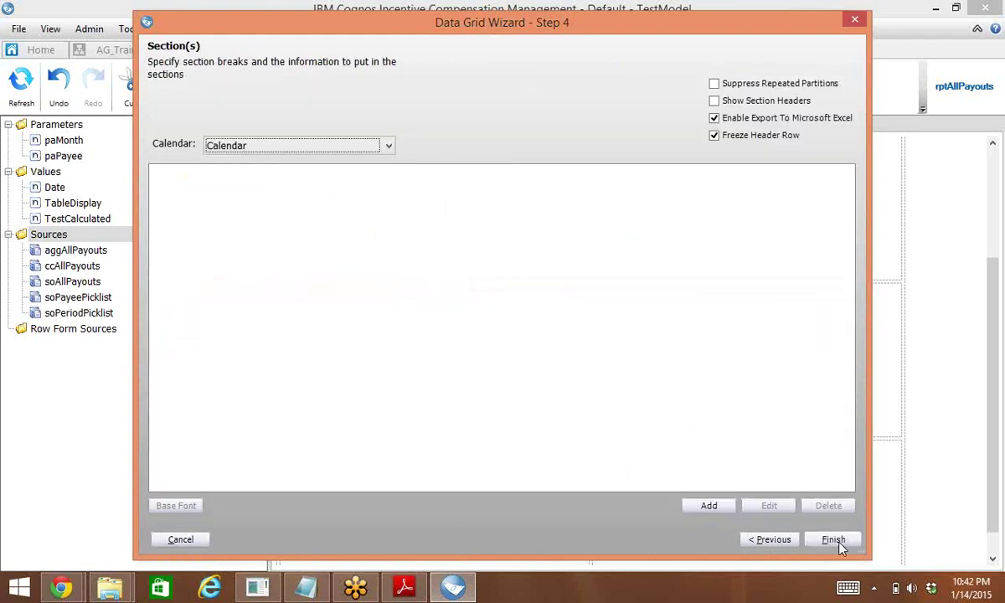
Step: Add PayeeID as the section break
left_click(710, 505)
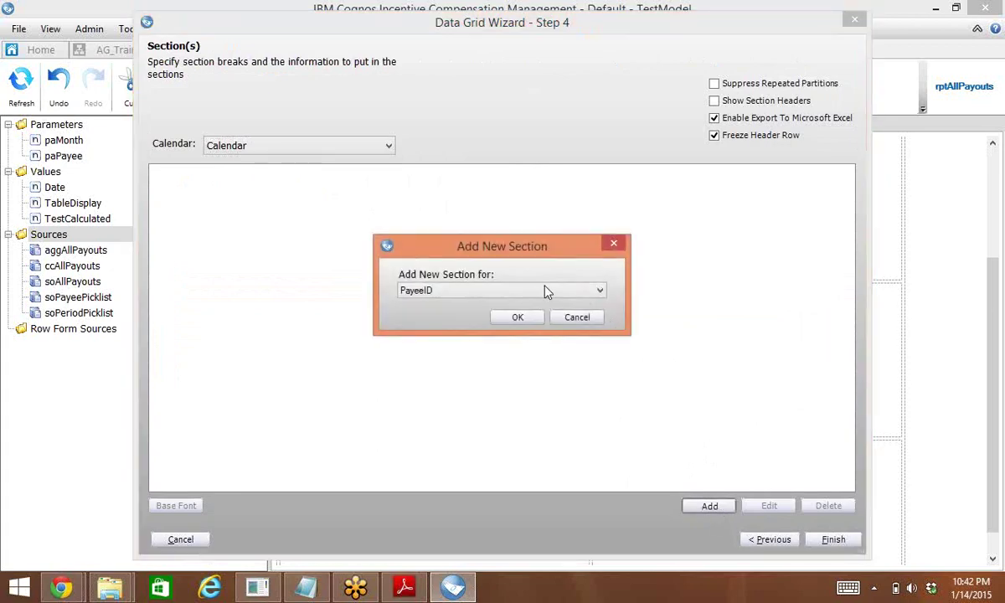
left_click(516, 293)
left_click(485, 305)
left_click(516, 317)
Step: Review the PayeeID section contents unchanged, then cancel and confirm abandoning the wizard
left_click(179, 172)
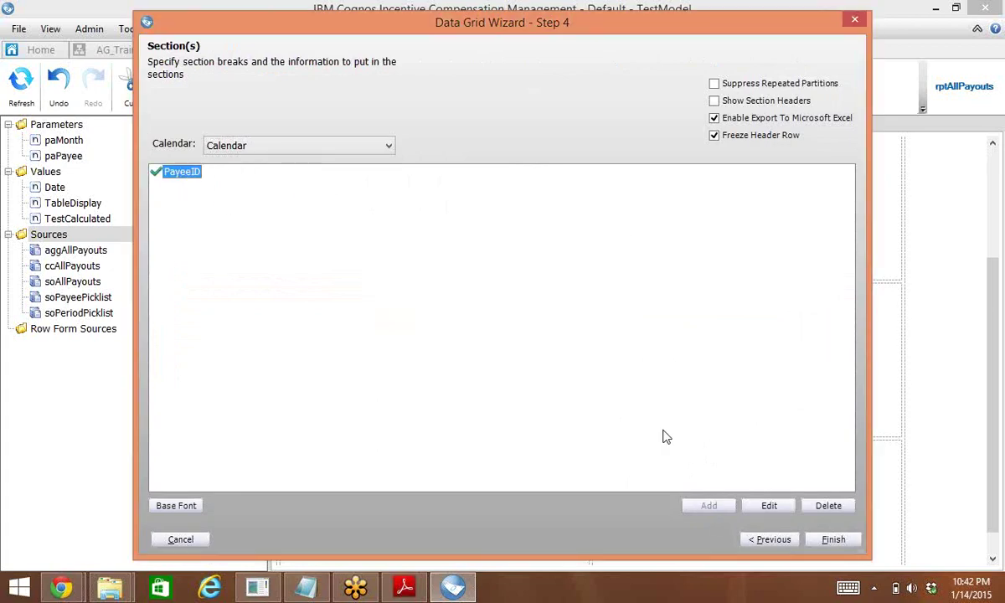
left_click(768, 506)
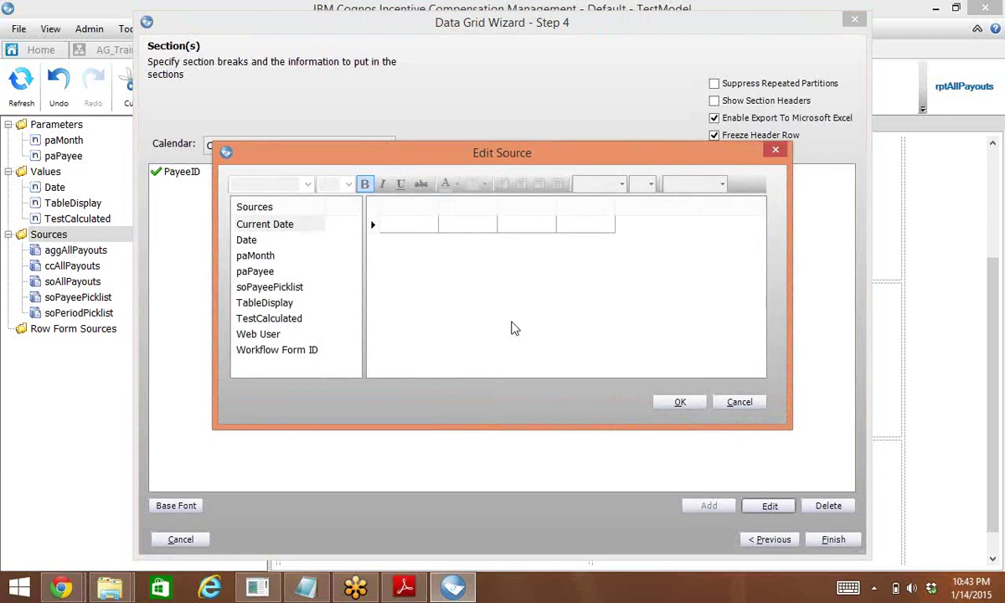
left_click(739, 403)
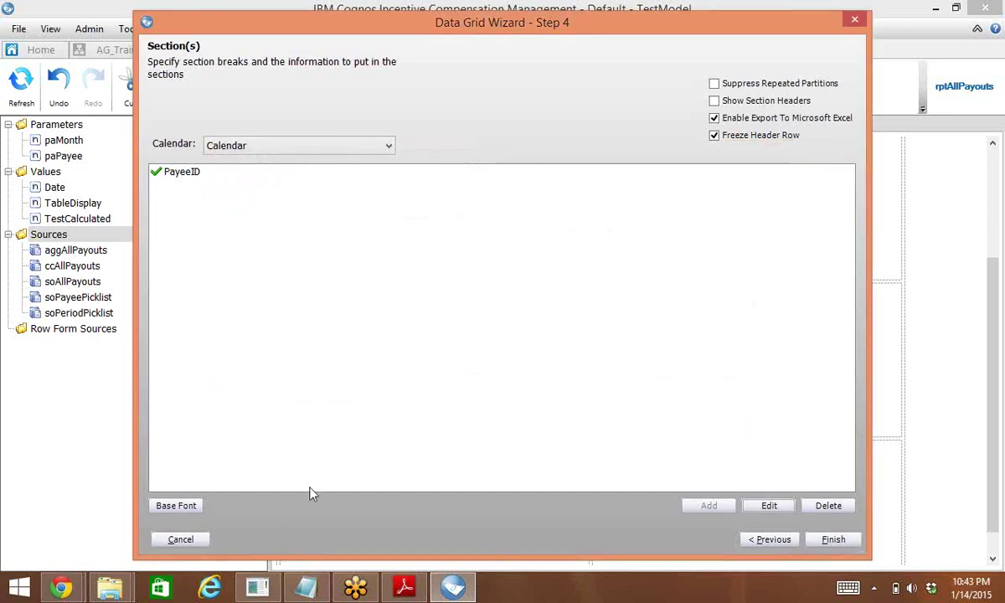
left_click(184, 539)
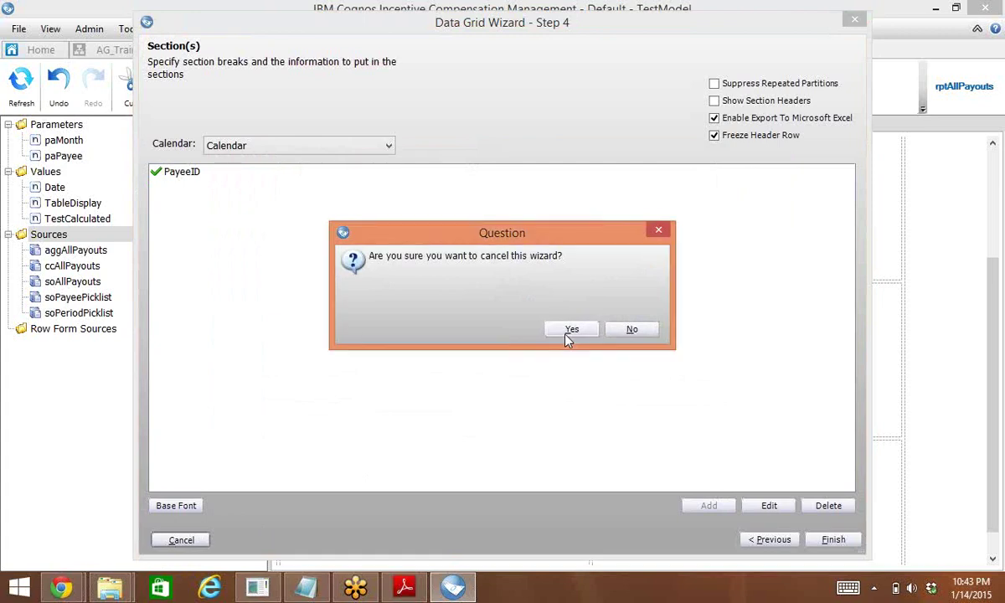
left_click(568, 338)
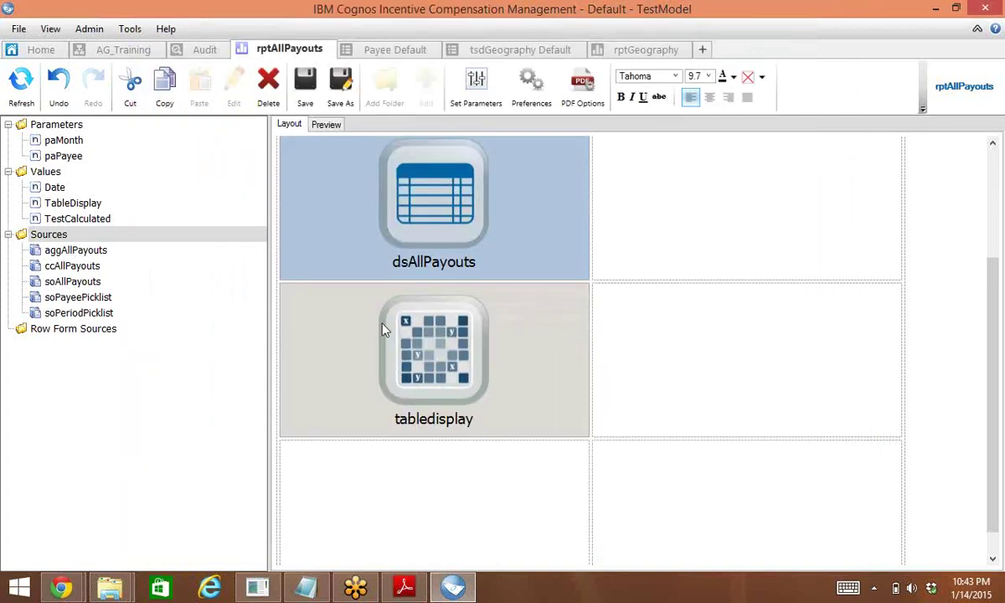
Step: Open the dsAllPayouts data grid from the Sources folder for editing
mouse_move(406, 590)
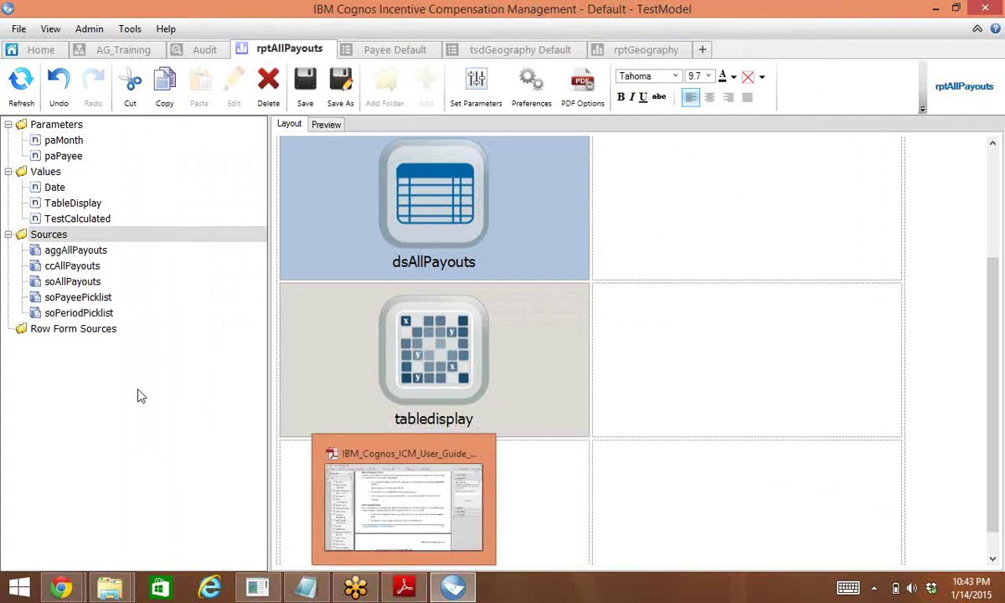
left_click(95, 397)
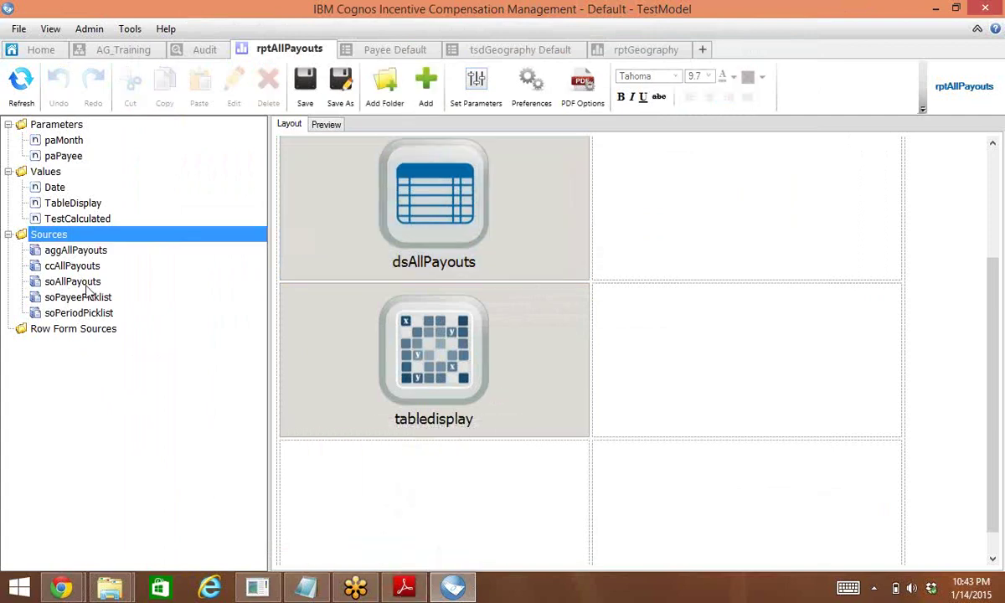
left_click(395, 216)
right_click(395, 215)
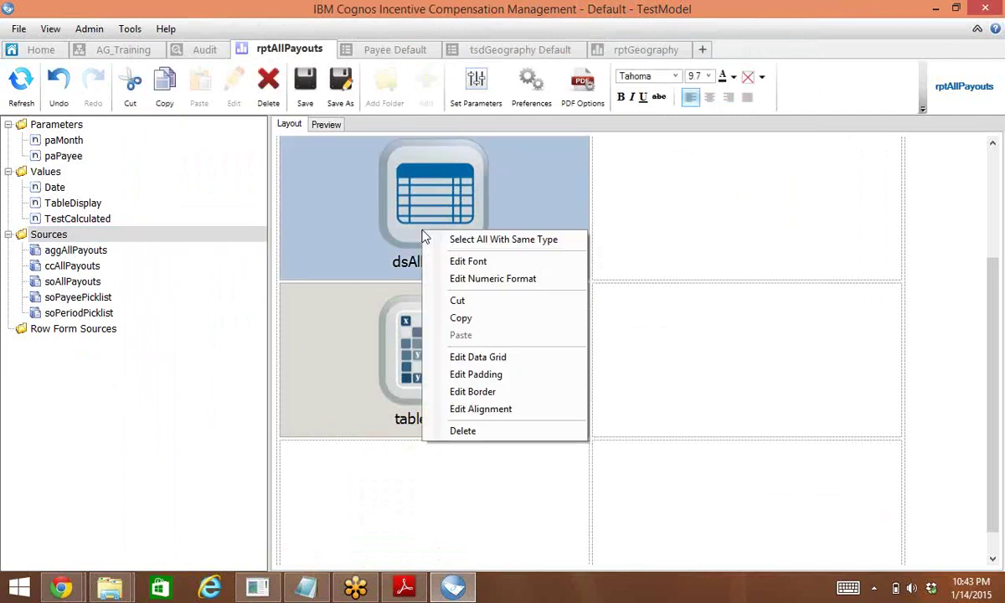
left_click(508, 359)
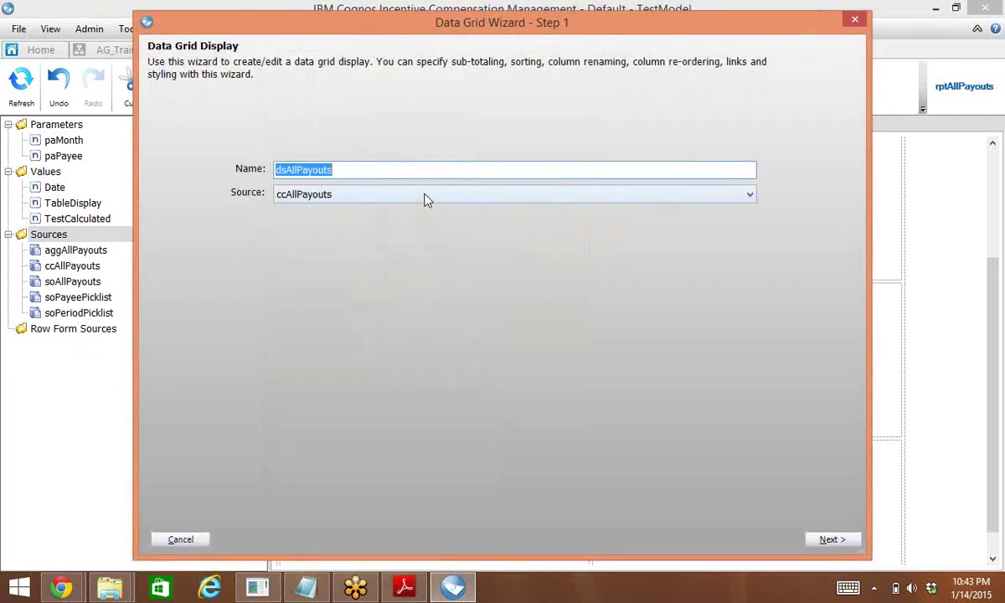
Step: Base the grid on soAllPayouts, sorted by PayeeID
left_click(426, 198)
left_click(352, 236)
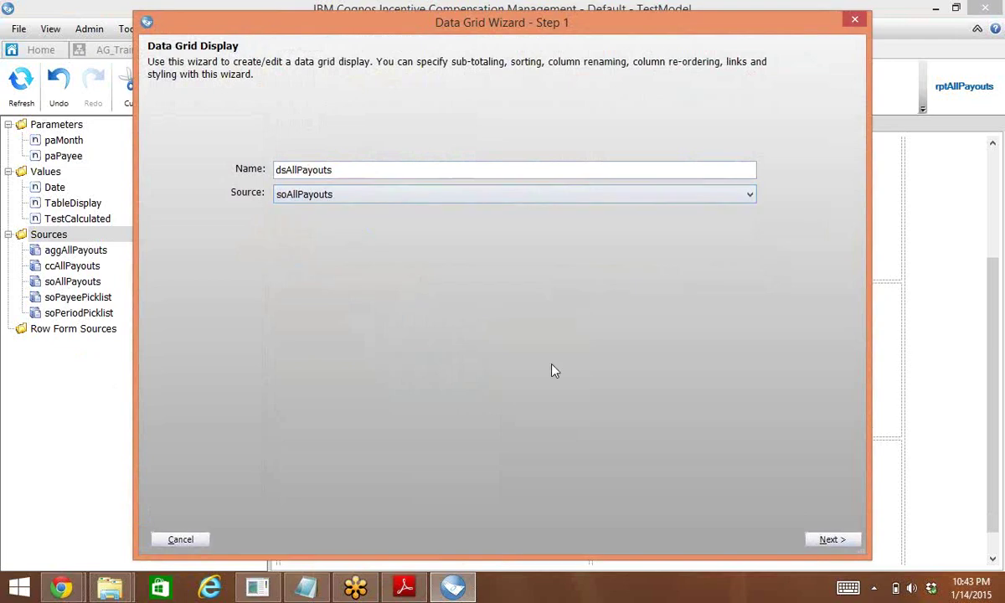
left_click(833, 539)
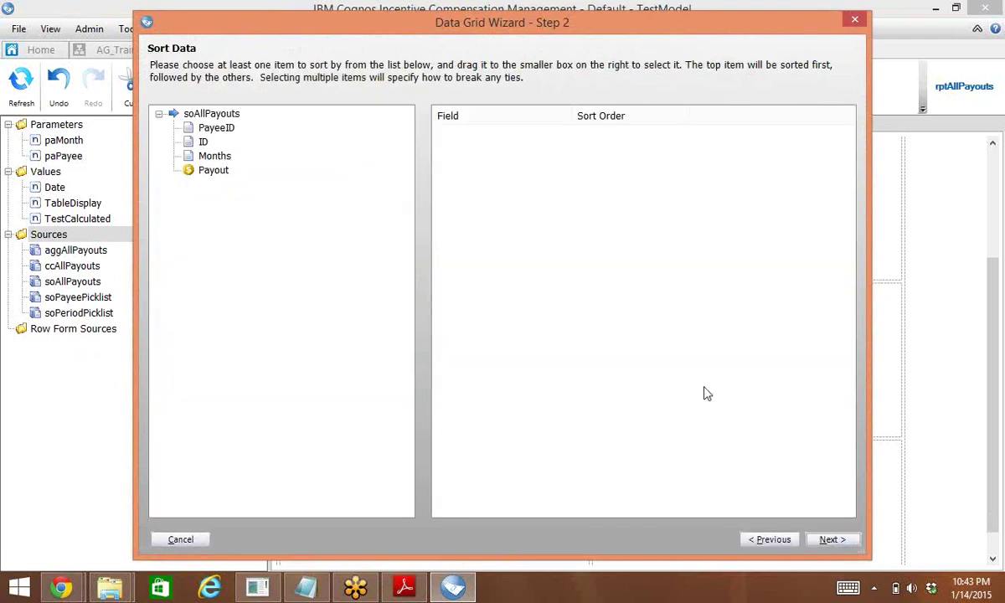
left_click(213, 127)
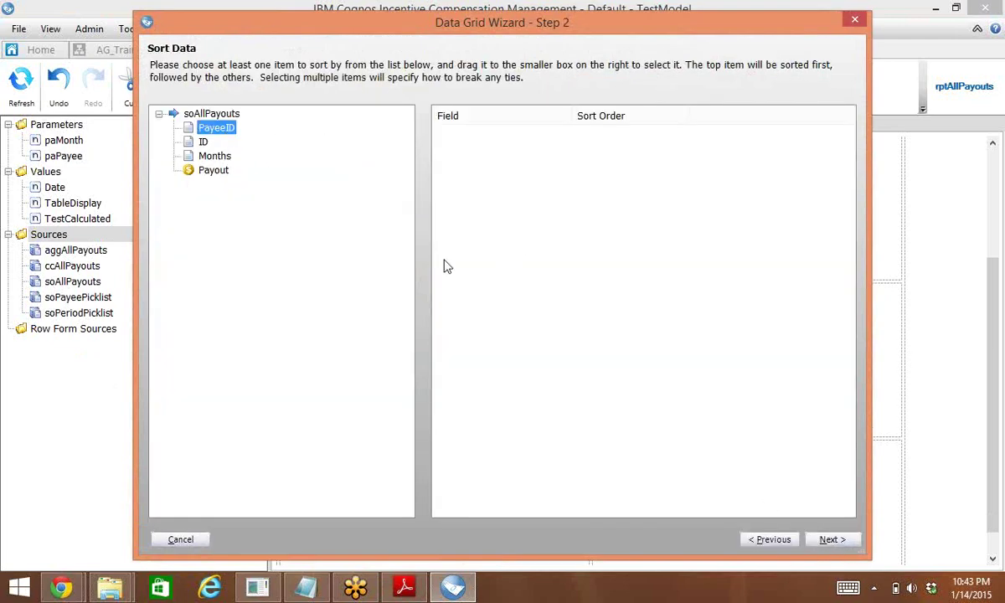
left_click_drag(207, 128, 462, 243)
Step: Add a PayeeID section break and select it
left_click(848, 542)
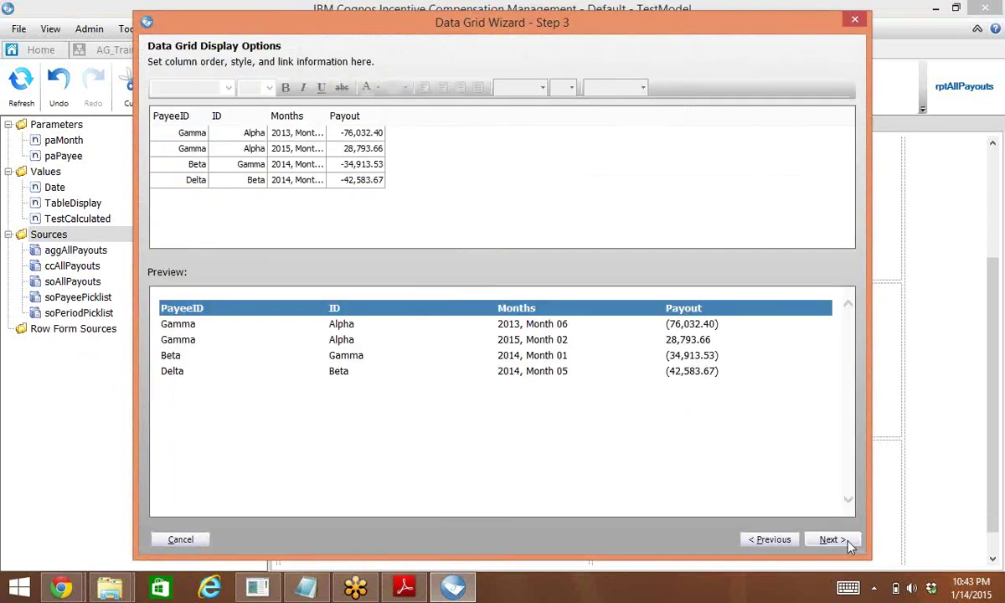
left_click(847, 542)
left_click(707, 508)
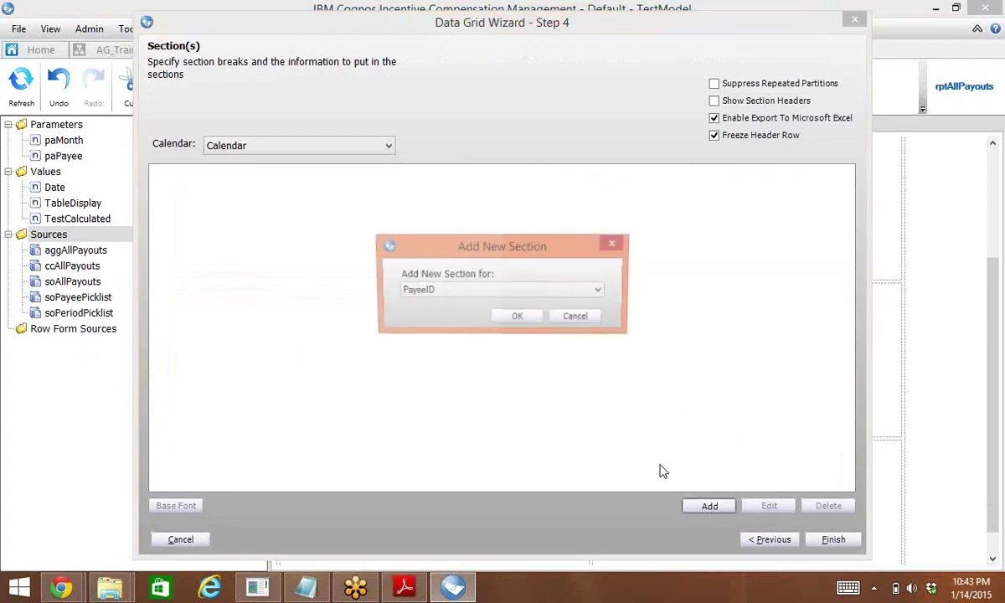
left_click(517, 318)
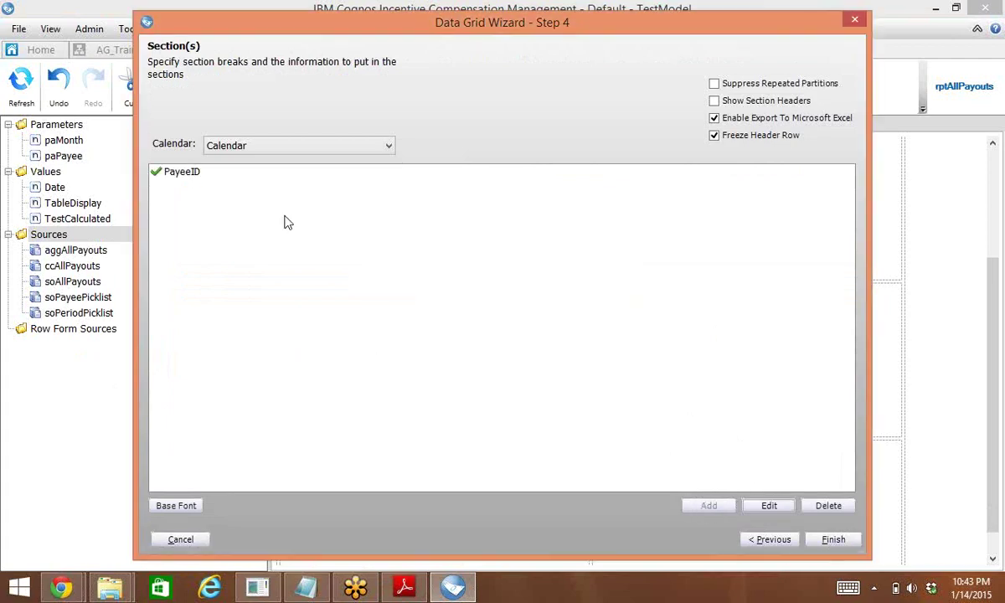
left_click(183, 176)
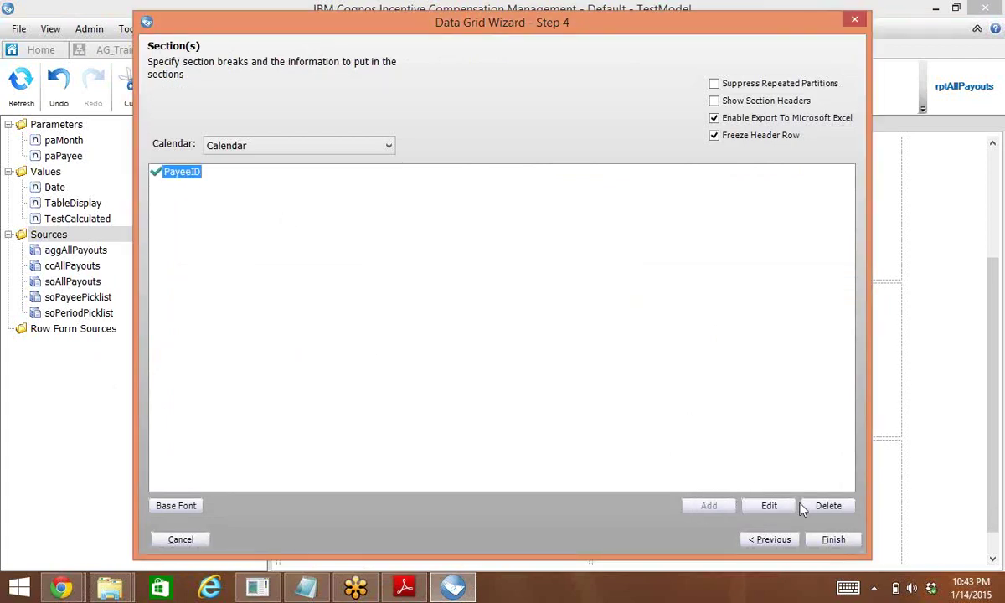
Step: Try TestCalculated and Current Date as section sources, then discard and cancel the wizard
left_click(770, 506)
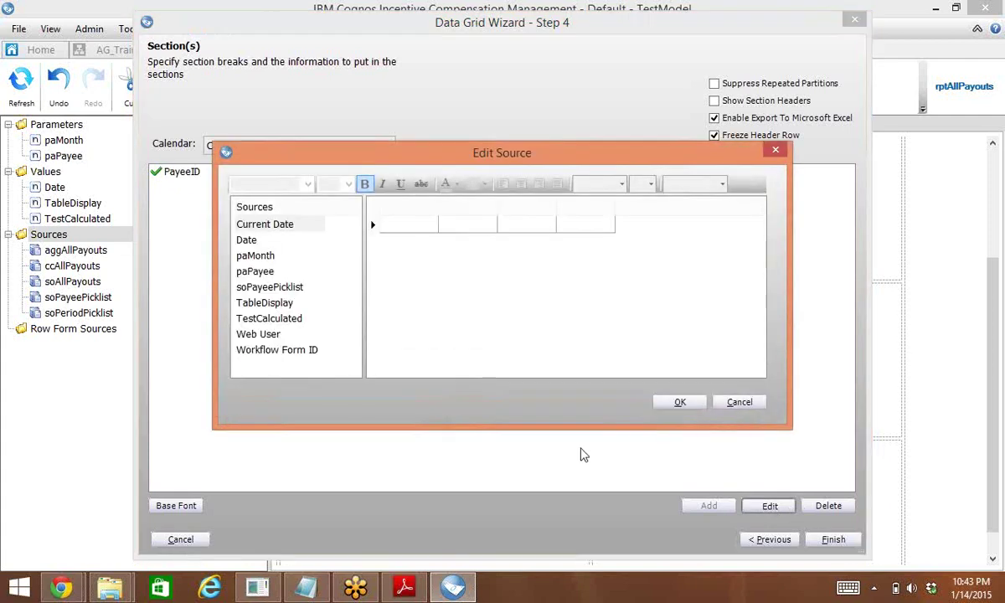
left_click(285, 317)
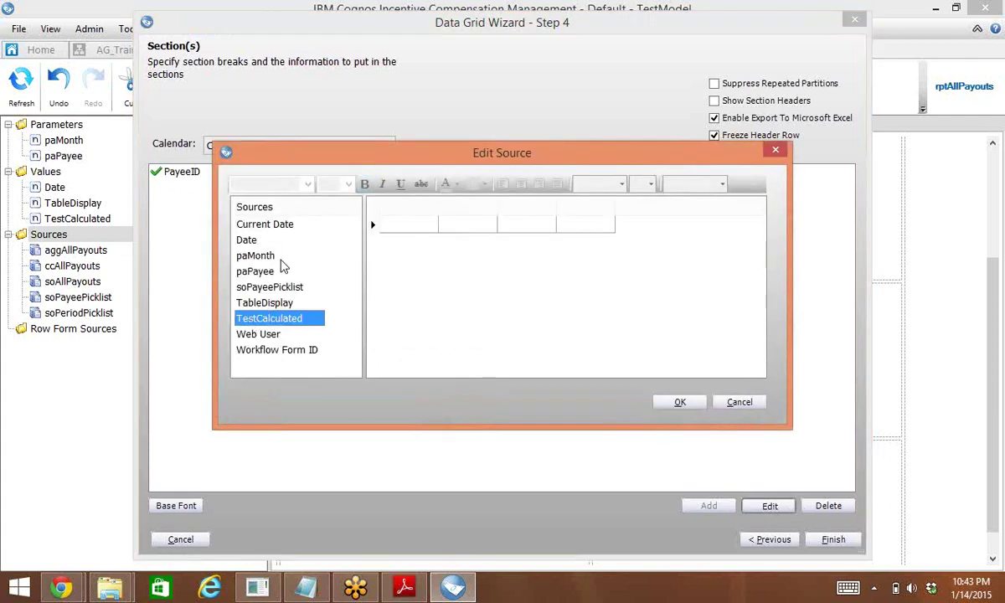
left_click(243, 221)
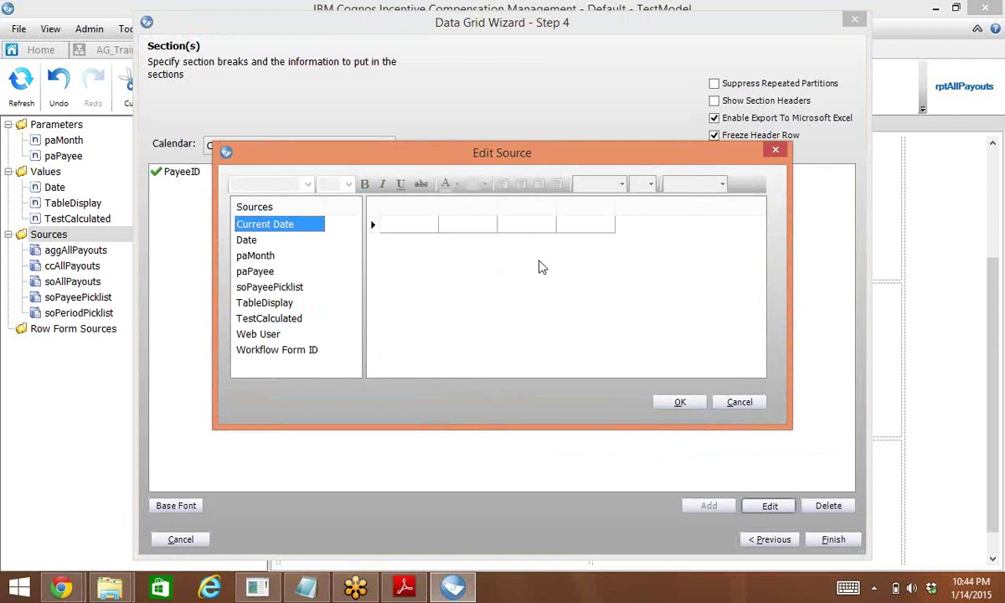
left_click(741, 405)
left_click(180, 539)
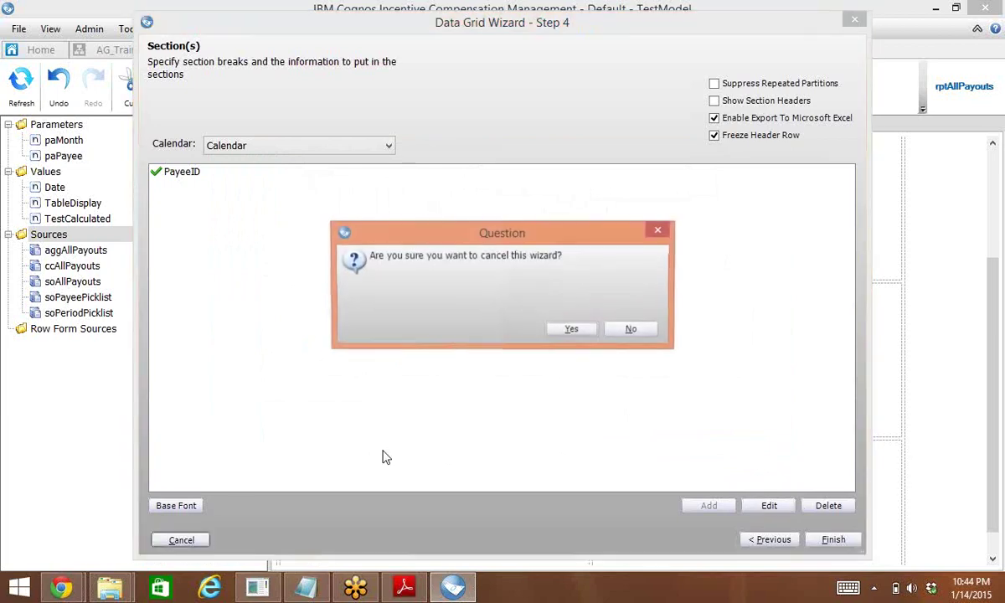
left_click(562, 331)
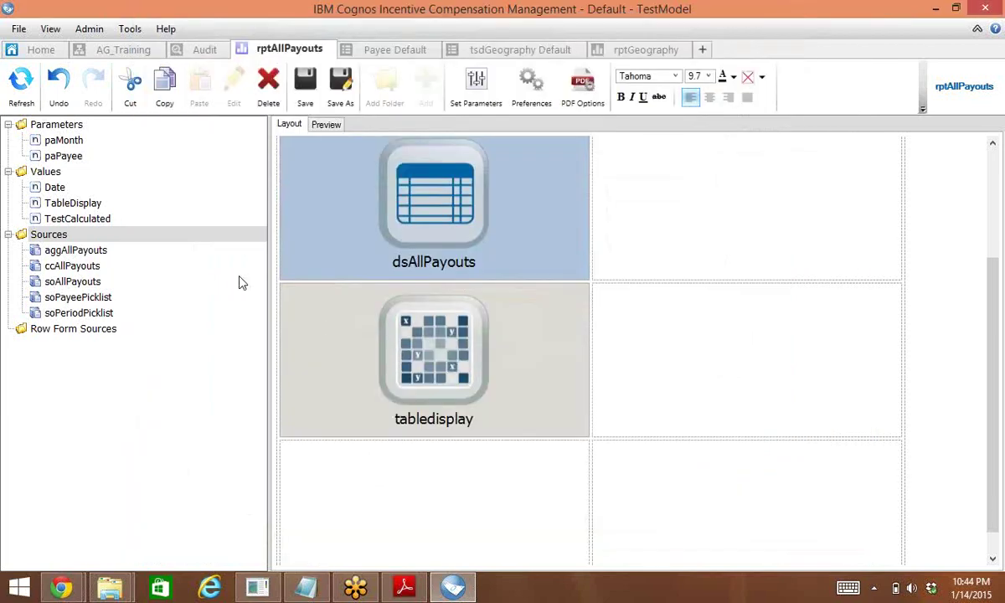
right_click(85, 255)
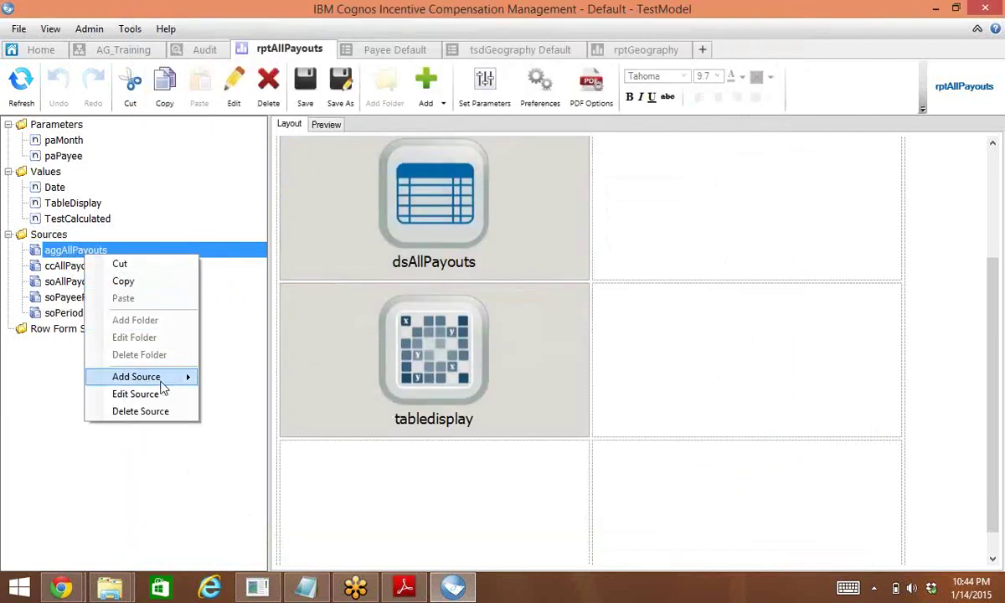
left_click(134, 394)
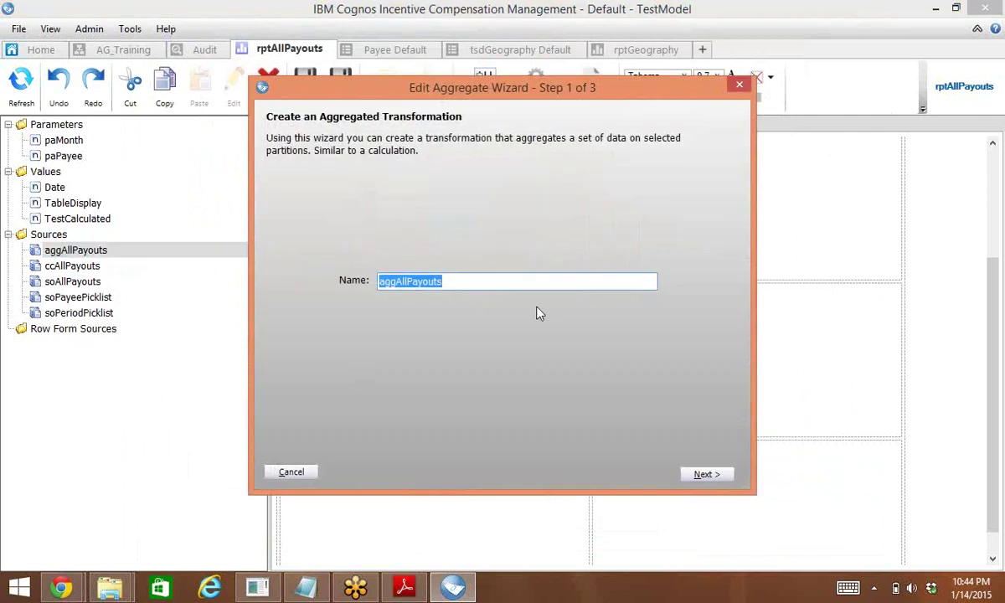
left_click(710, 474)
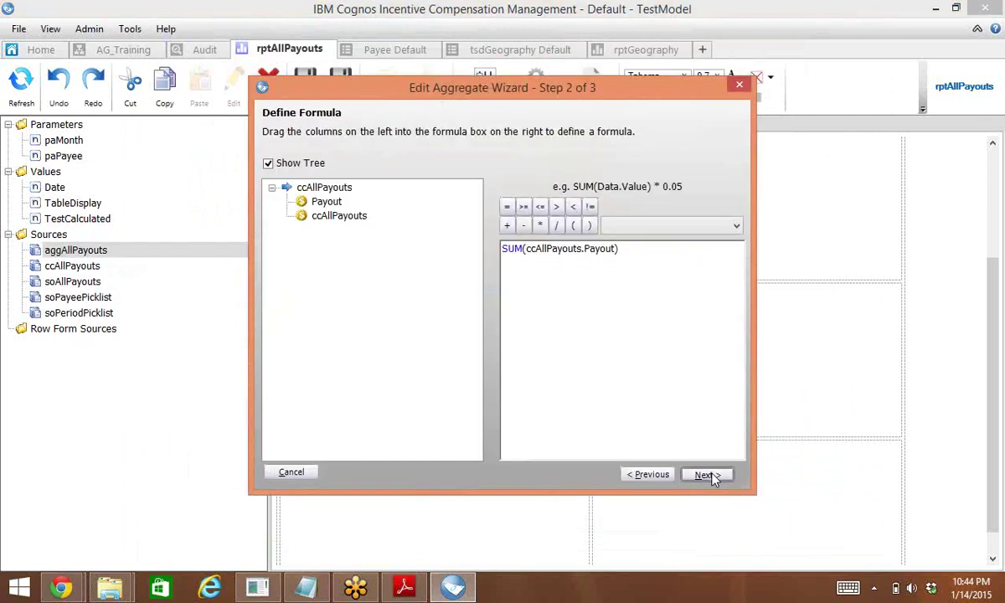
left_click(710, 474)
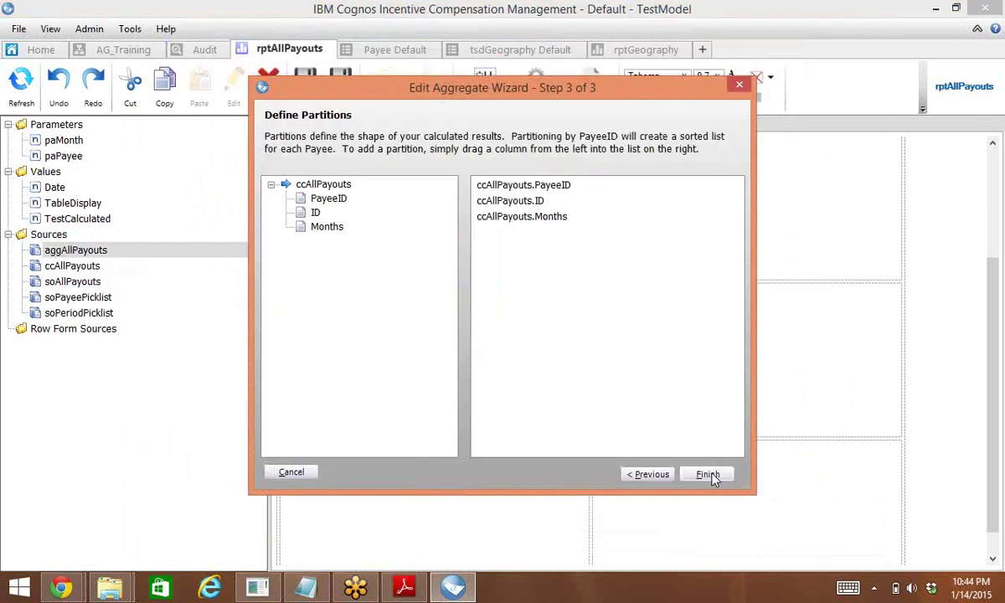
left_click(292, 473)
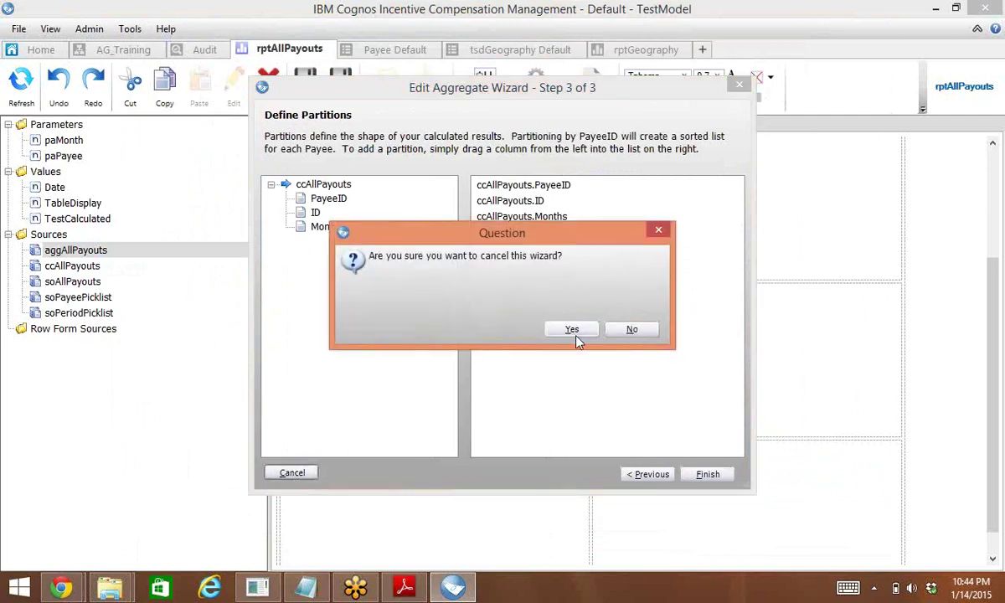
left_click(574, 332)
left_click(59, 268)
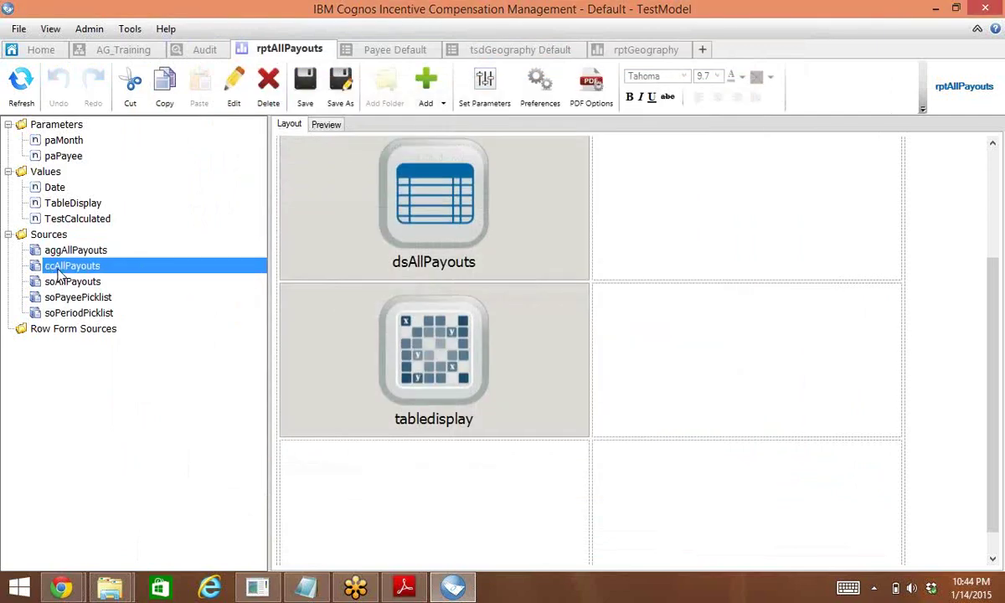
right_click(57, 270)
left_click(126, 407)
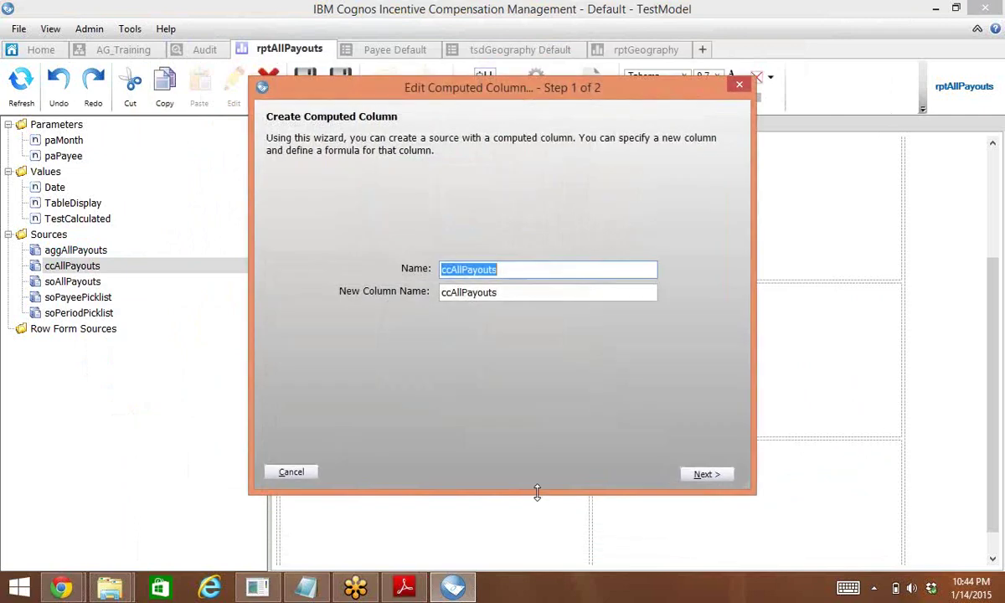
left_click(707, 473)
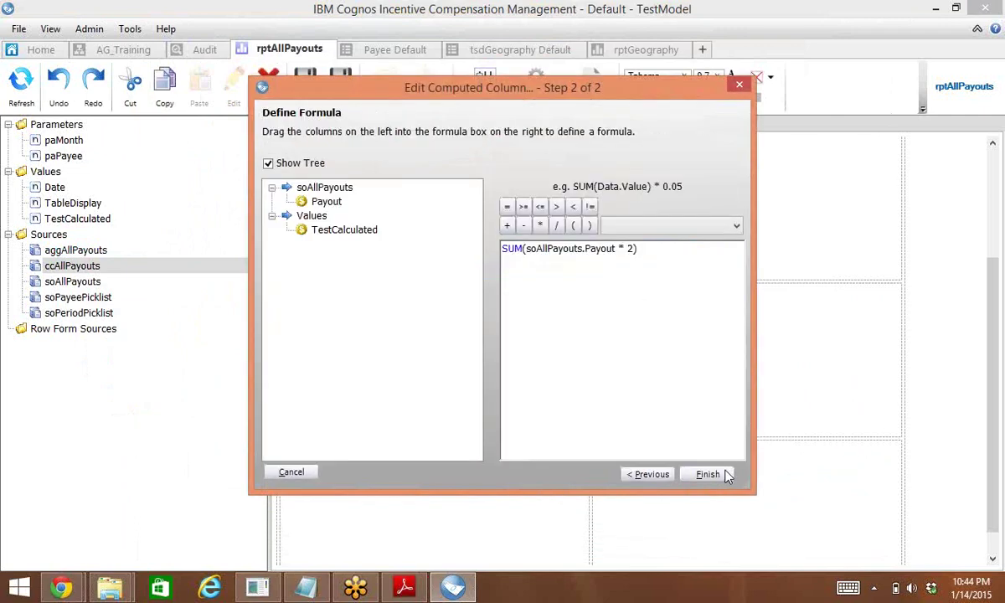
left_click(291, 473)
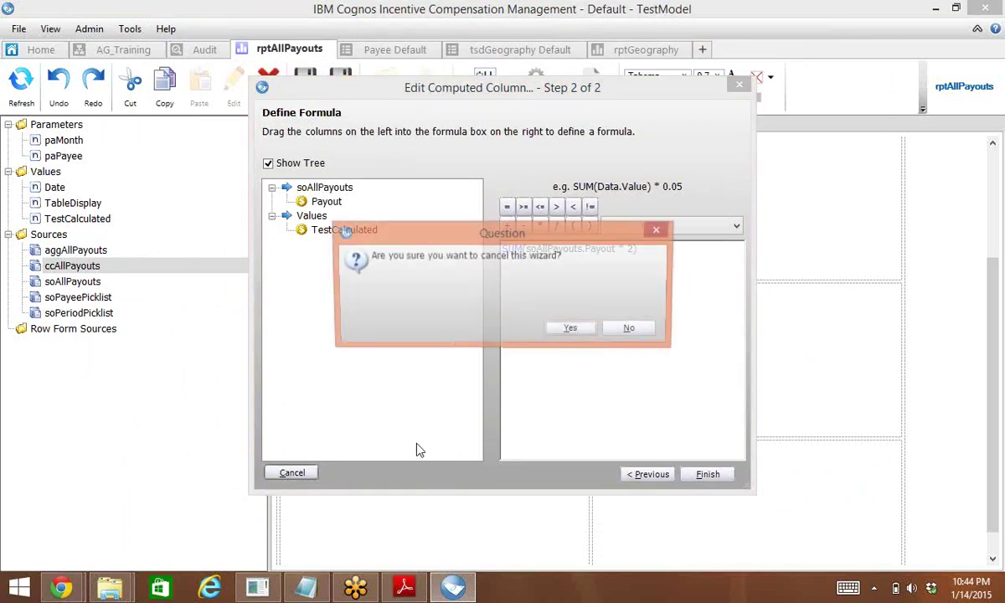
left_click(567, 330)
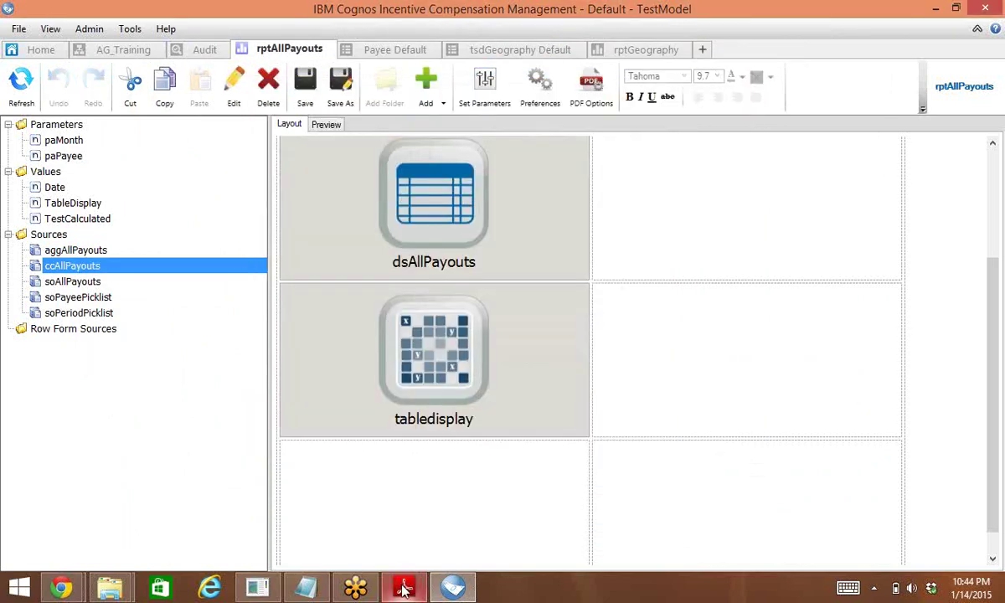
left_click(404, 589)
key("Home")
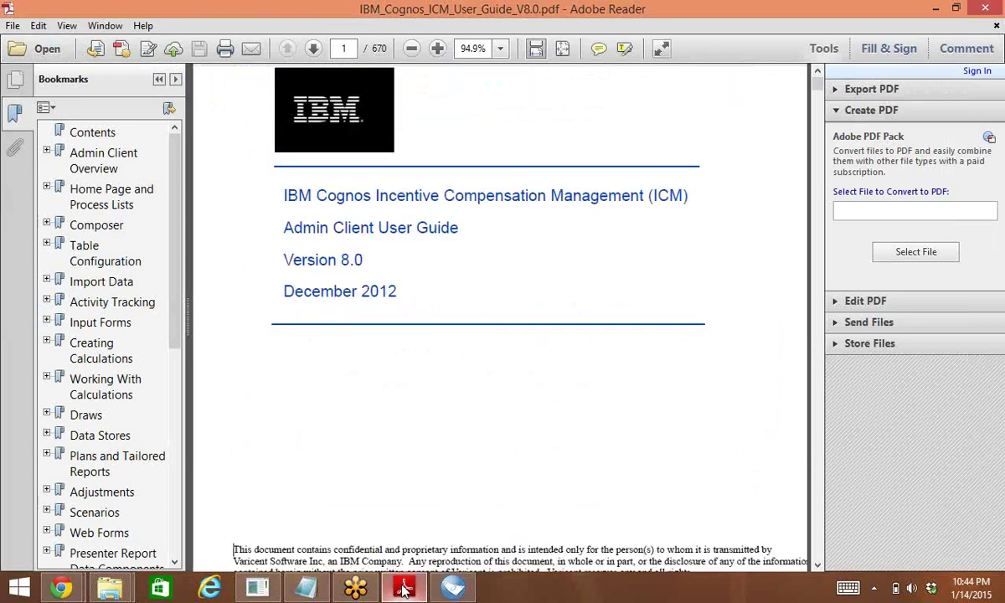
key("ctrl+f")
type("new")
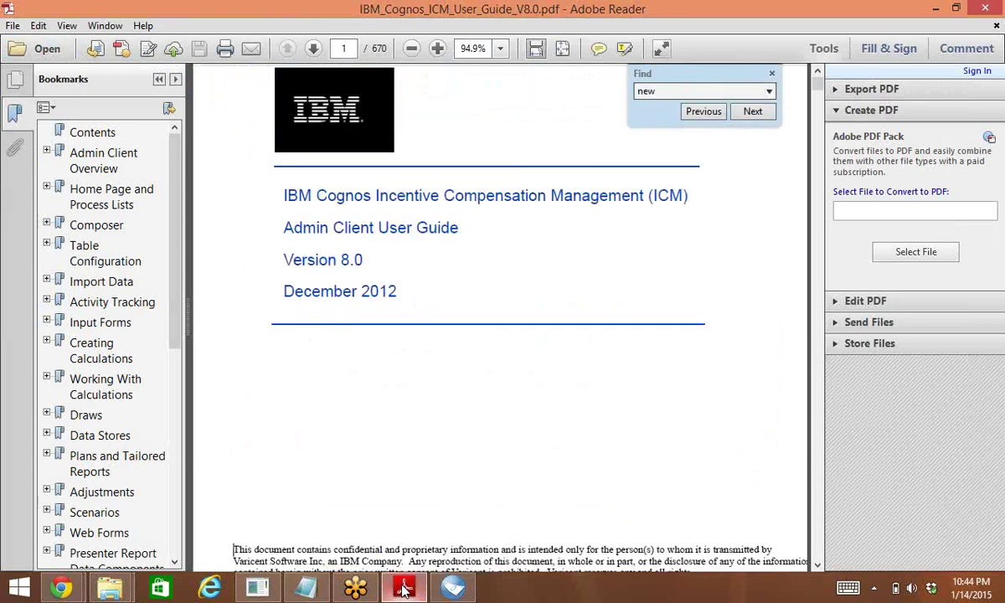
type(" section")
key("Return")
key("Return")
key("BackSpace")
key("BackSpace")
key("BackSpace")
key("BackSpace")
key("BackSpace")
key("BackSpace")
key("BackSpace")
key("BackSpace")
key("BackSpace")
key("BackSpace")
key("BackSpace")
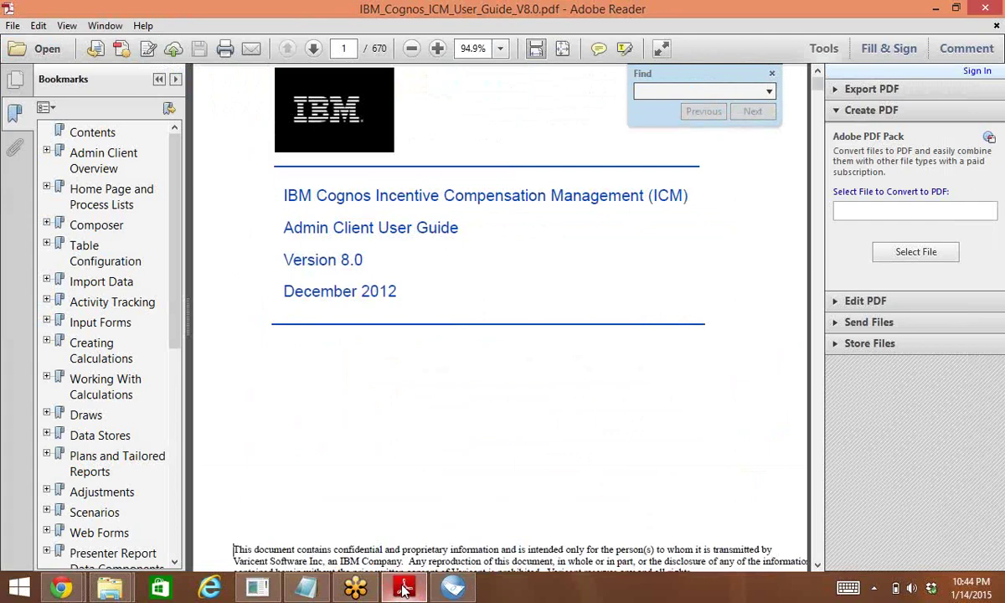
key("Escape")
left_click(402, 589)
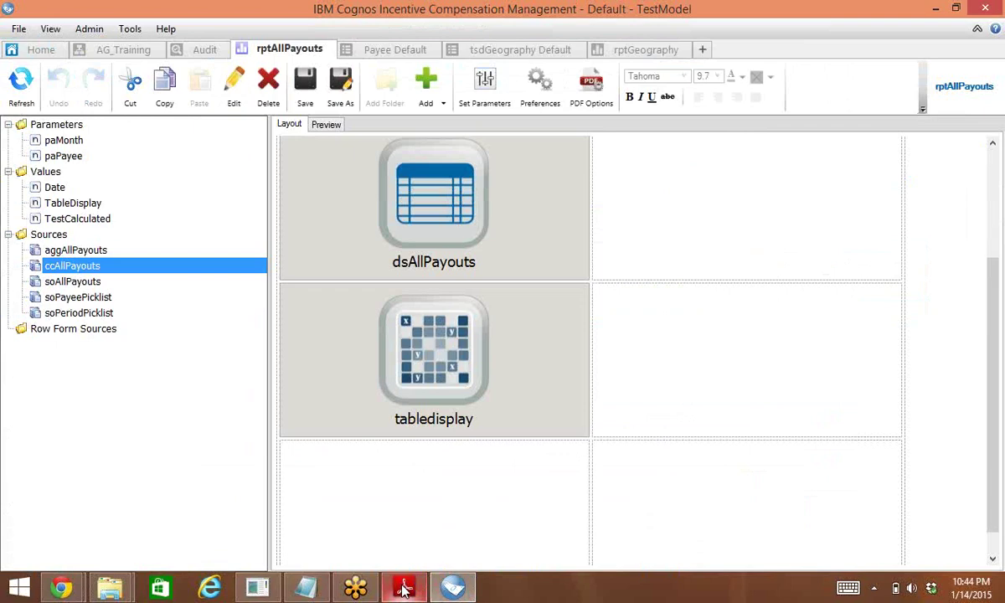
left_click(61, 589)
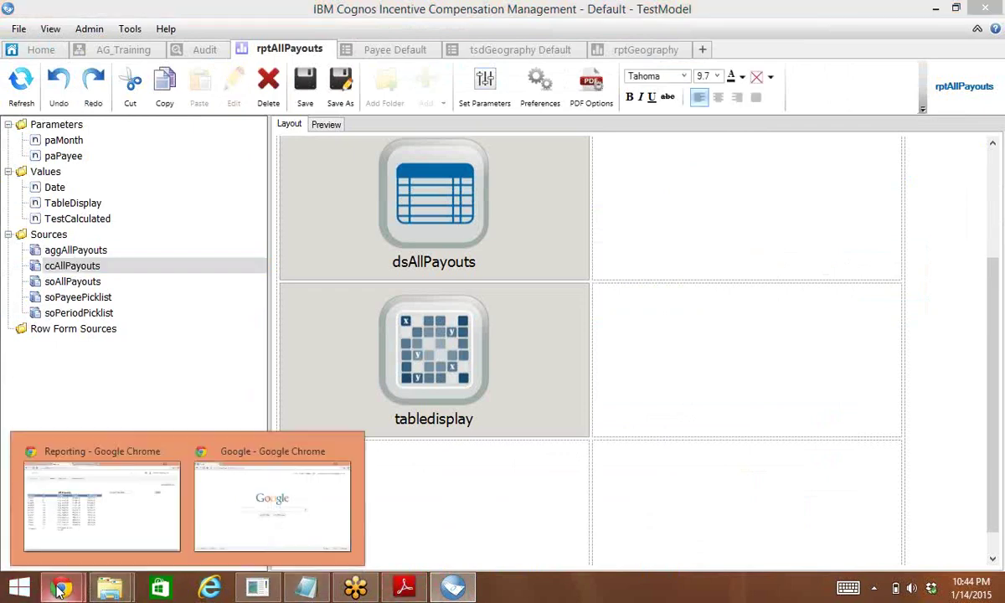
left_click(84, 503)
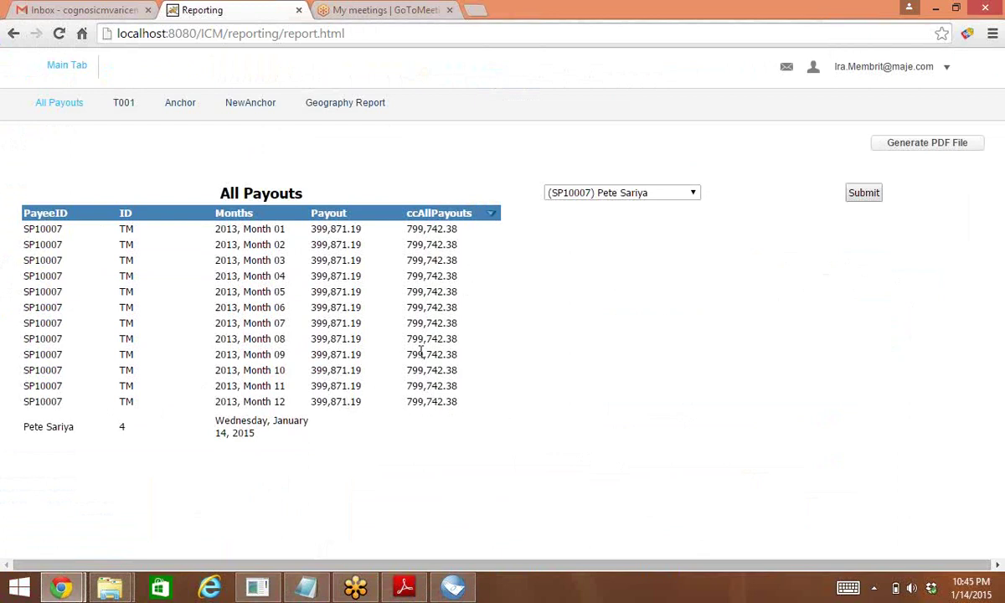
key("alt+Tab")
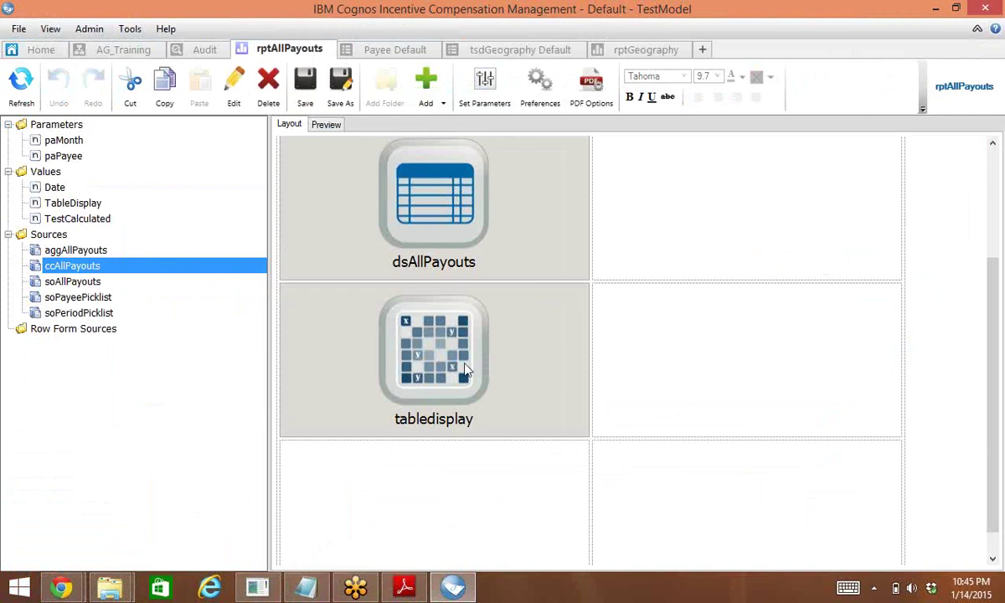
right_click(90, 268)
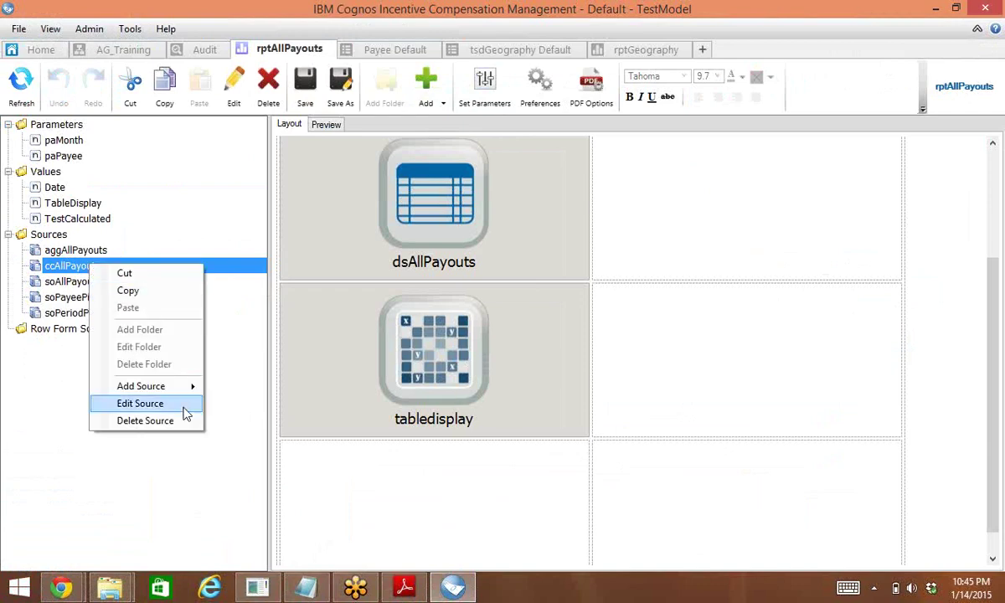
left_click(161, 423)
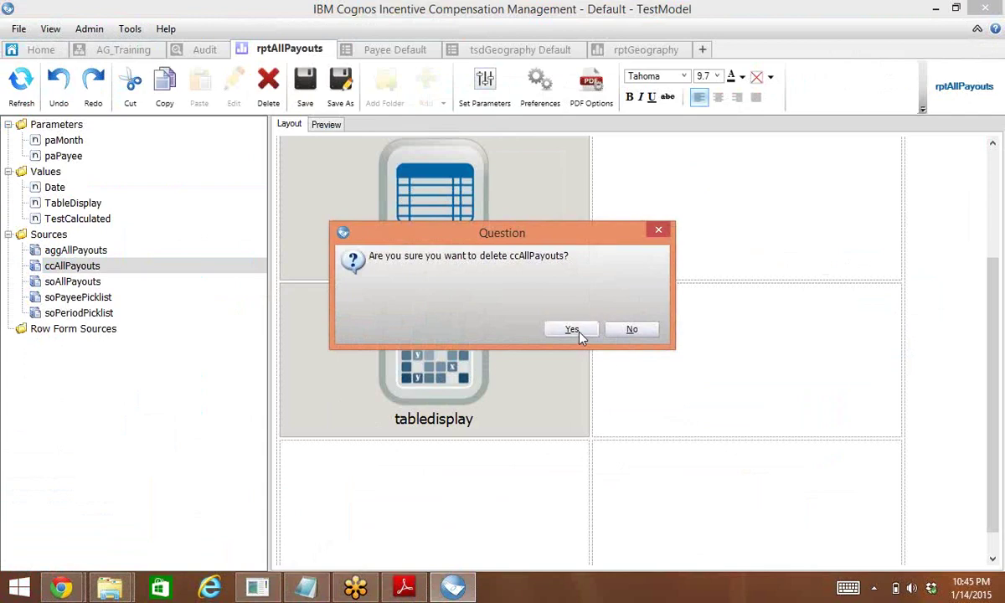
left_click(584, 334)
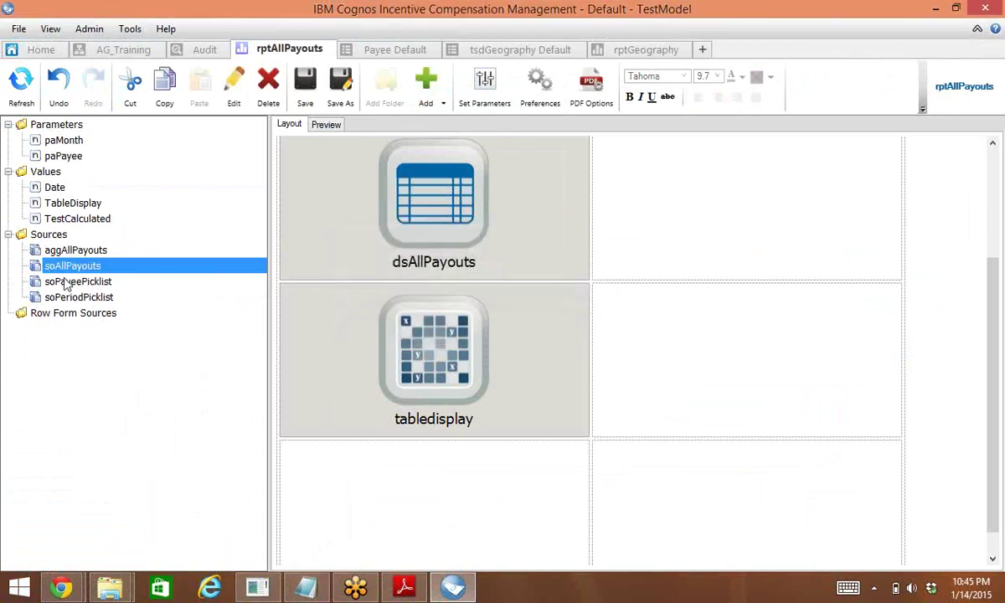
right_click(391, 225)
left_click(488, 371)
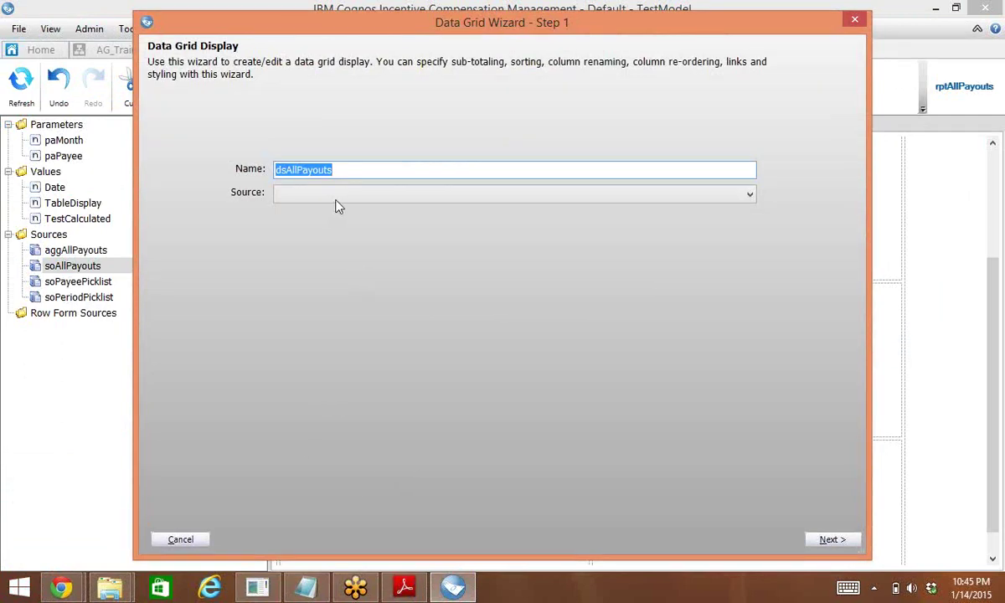
left_click(343, 196)
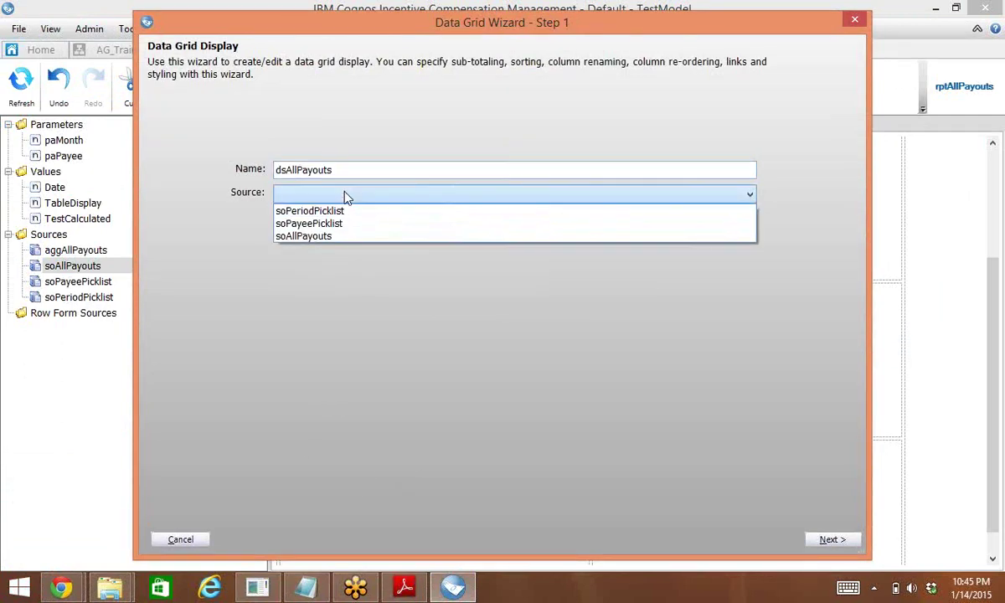
left_click(305, 238)
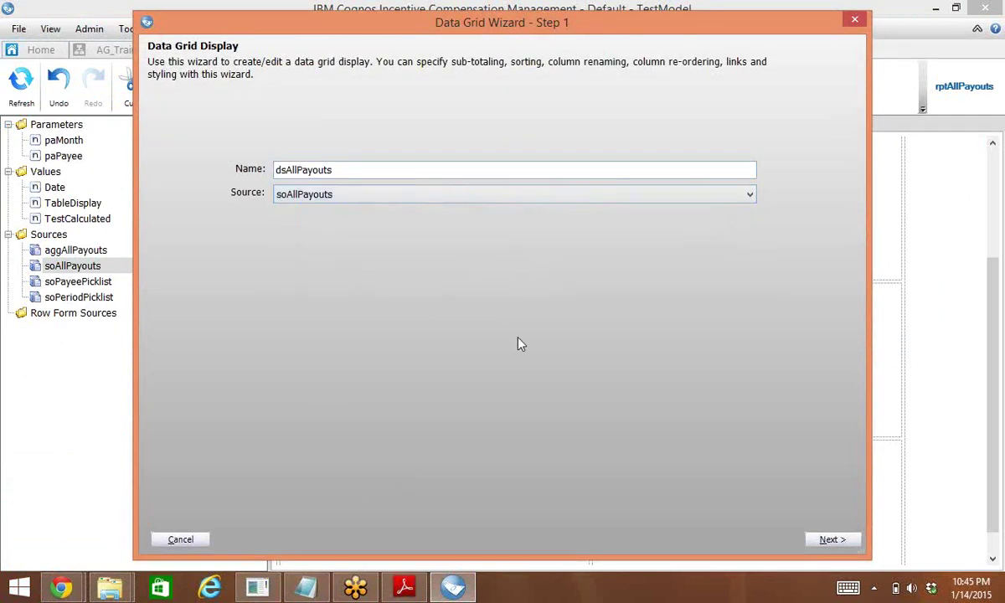
left_click(840, 545)
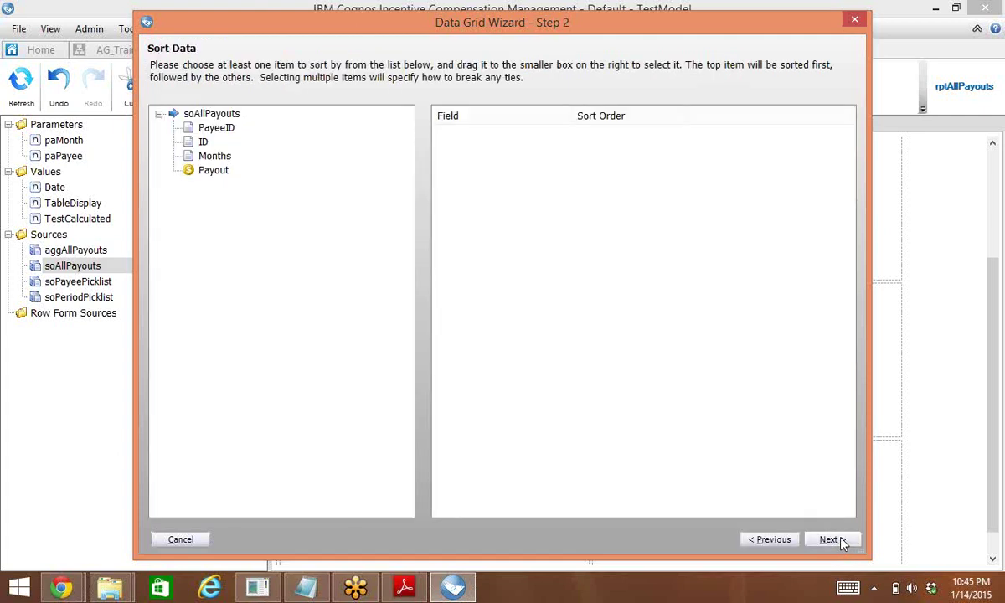
left_click_drag(204, 128, 469, 285)
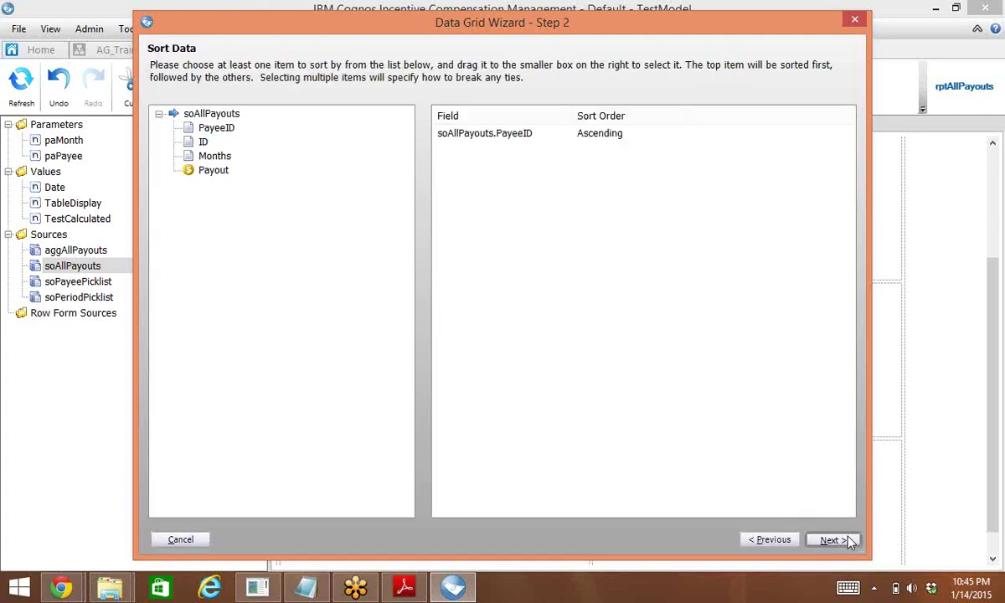
left_click(835, 540)
left_click(847, 540)
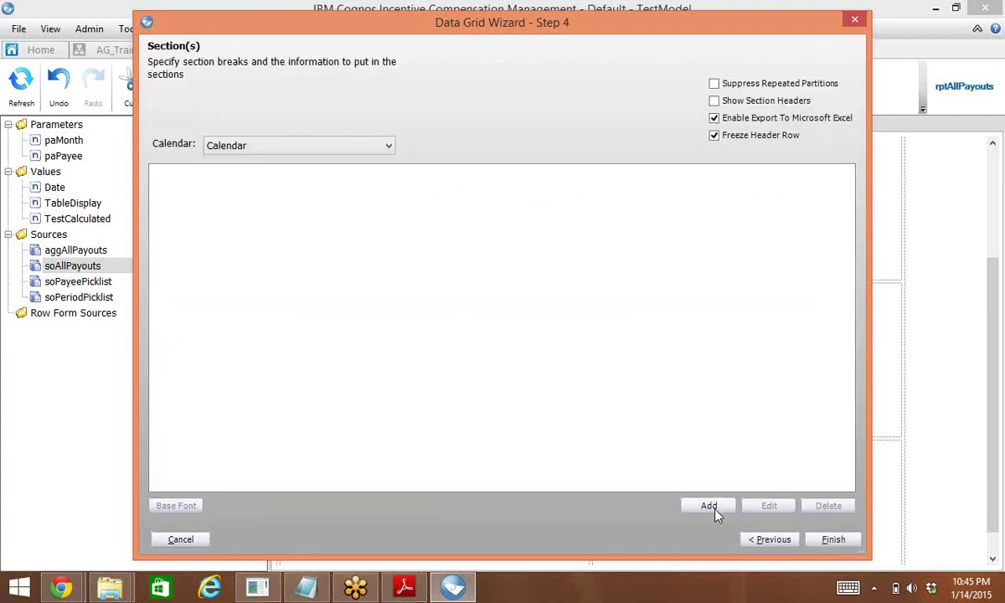
left_click(709, 506)
key("Return")
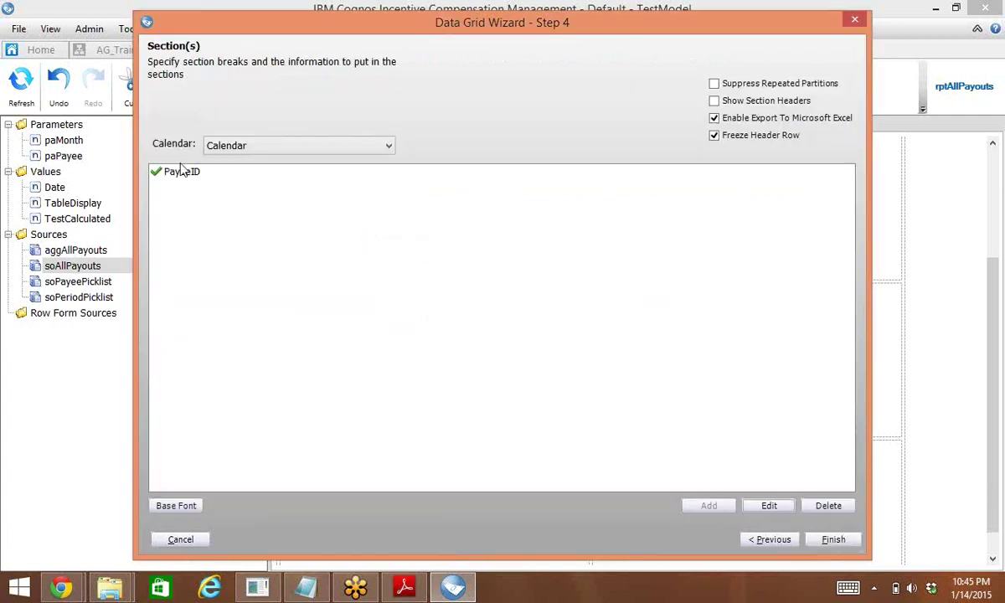
double_click(184, 173)
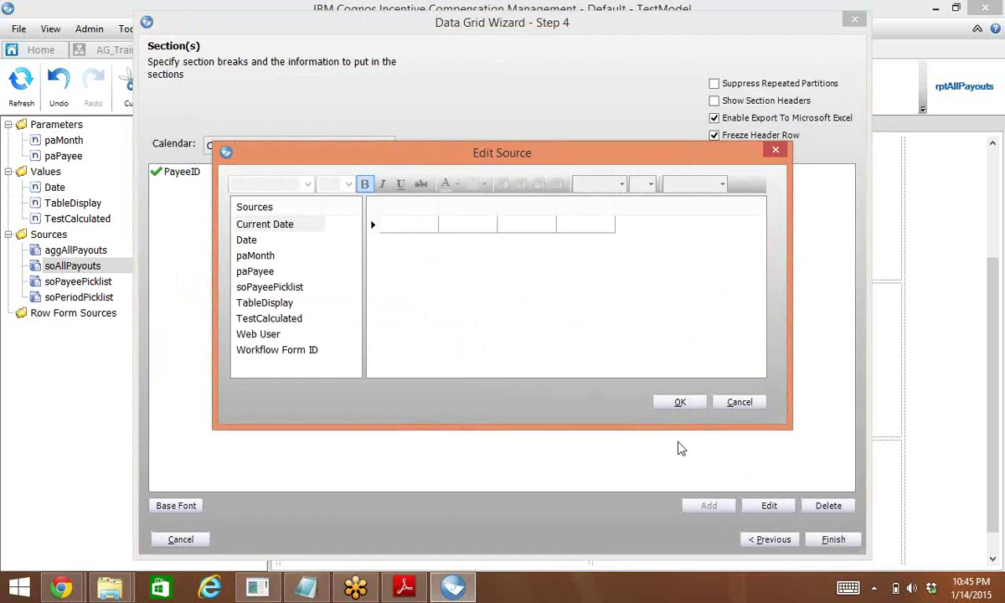
left_click(260, 223)
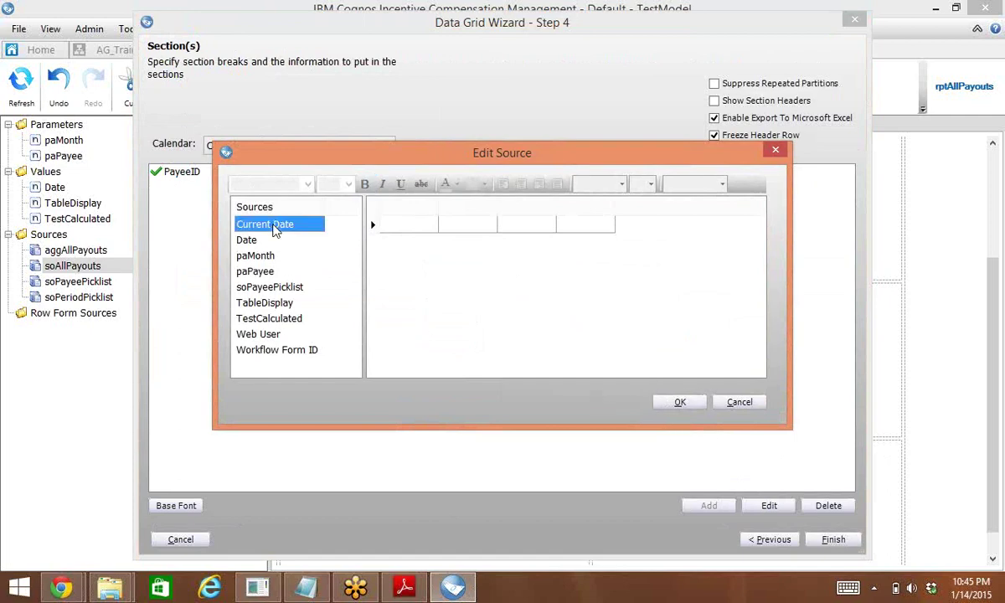
left_click(248, 241)
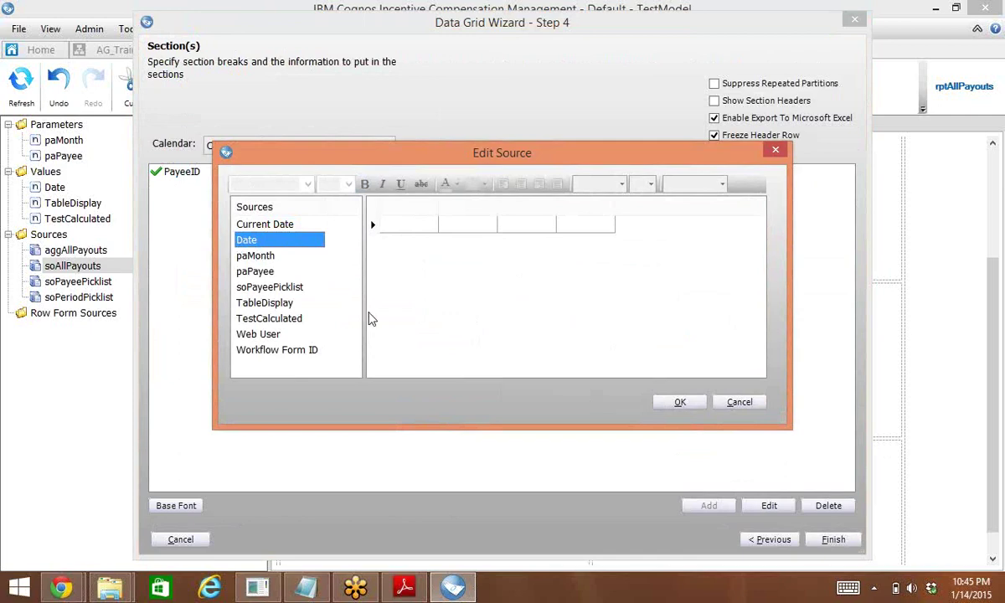
left_click(740, 404)
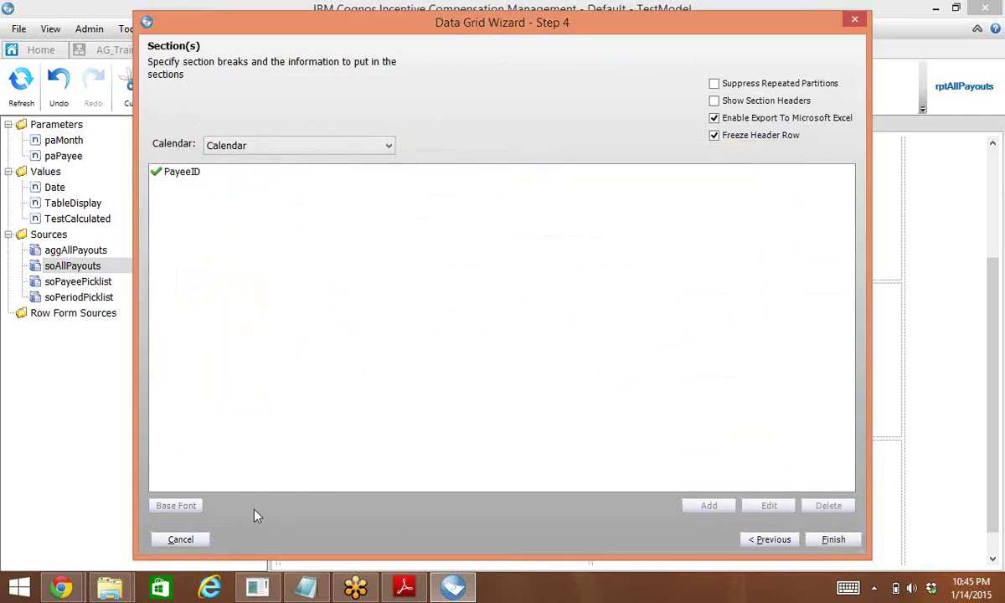
left_click(179, 540)
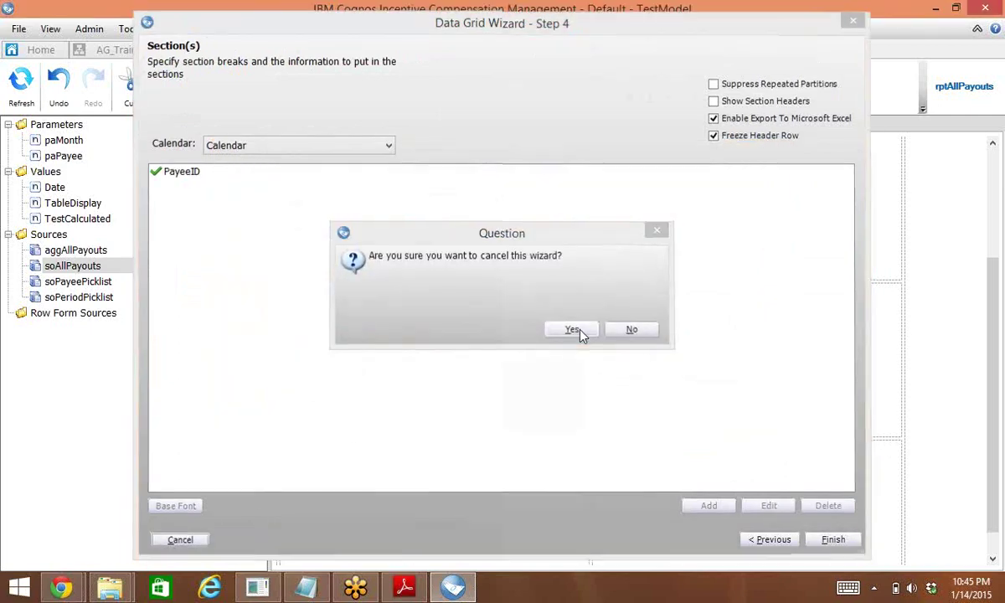
left_click(575, 330)
Step: Open aggAllPayouts to view its invalid formula, then abandon the aggregate wizard
left_click(97, 259)
double_click(96, 253)
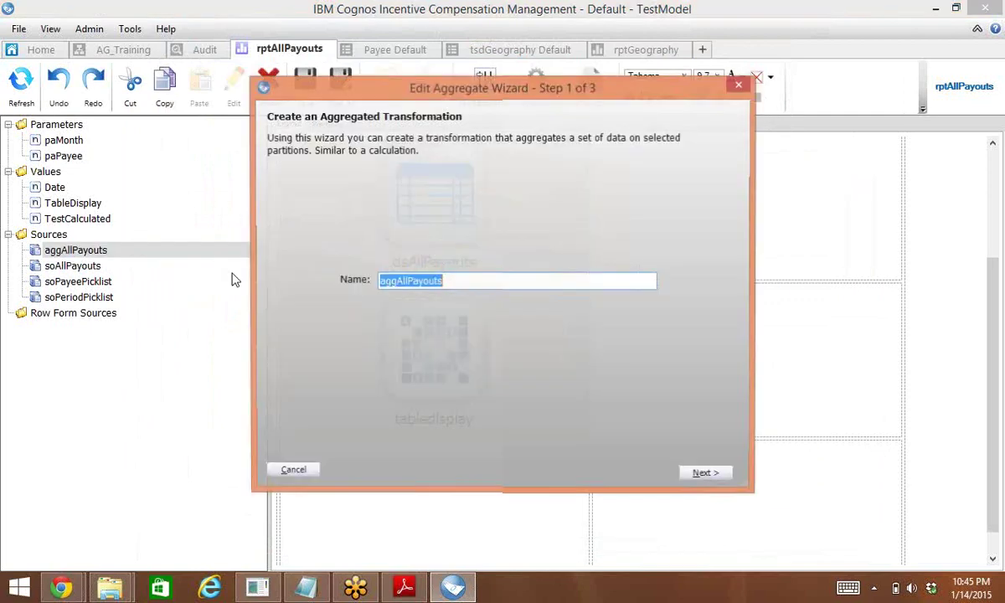
left_click(703, 475)
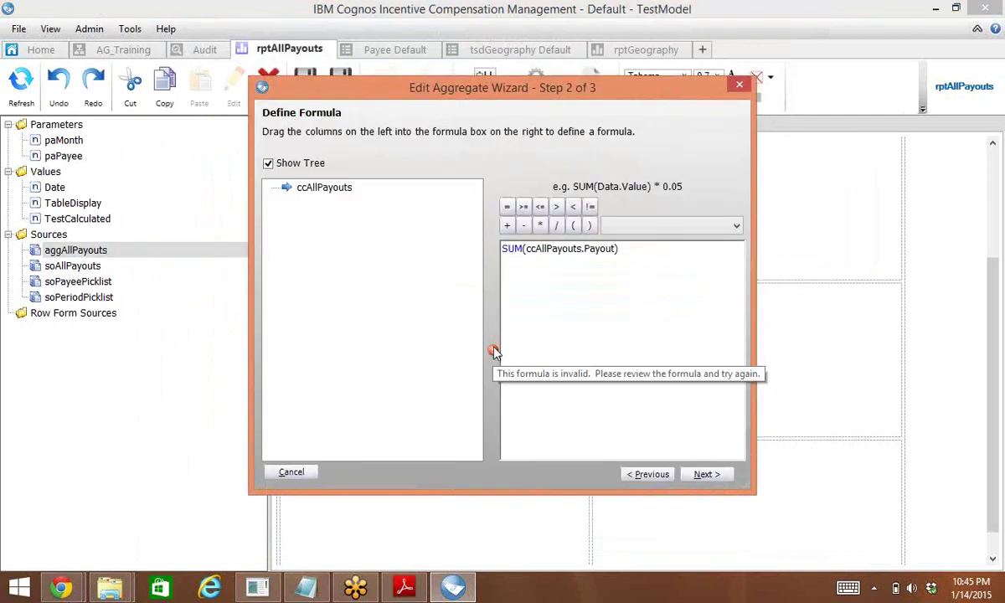
left_click(290, 472)
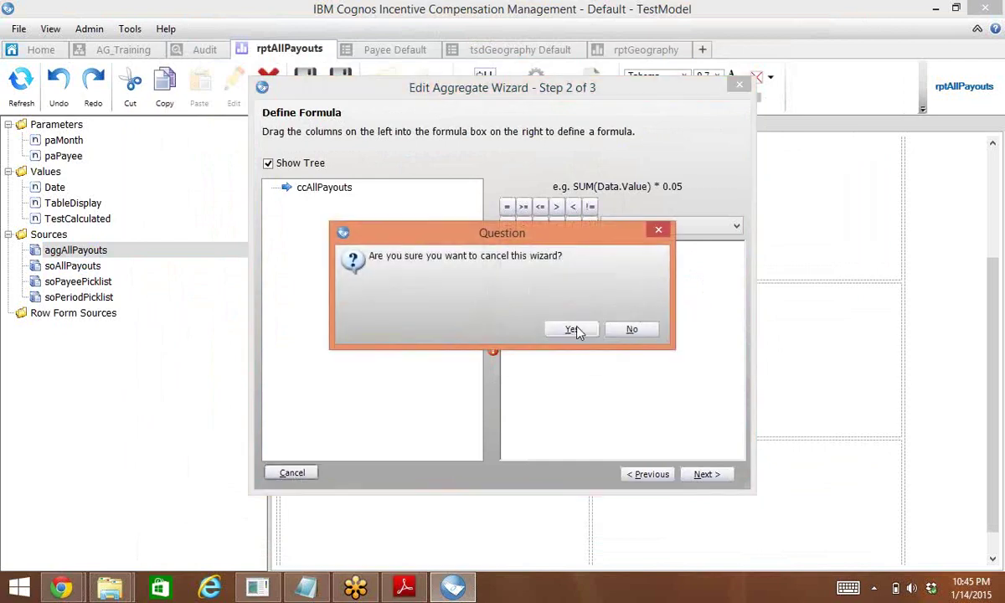
left_click(572, 329)
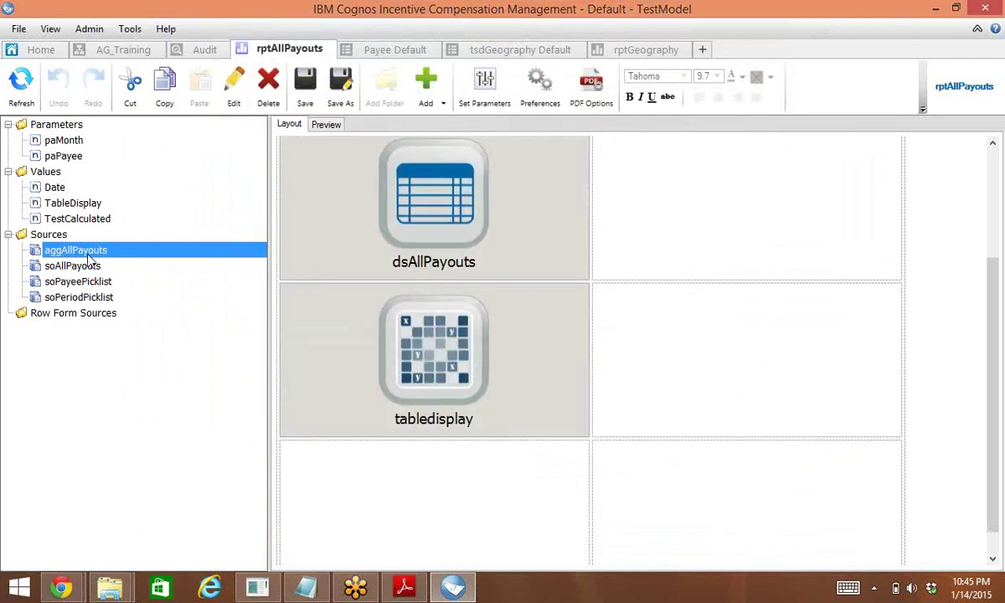
Step: Reopen and close aggAllPayouts, then delete it from the sources
double_click(87, 254)
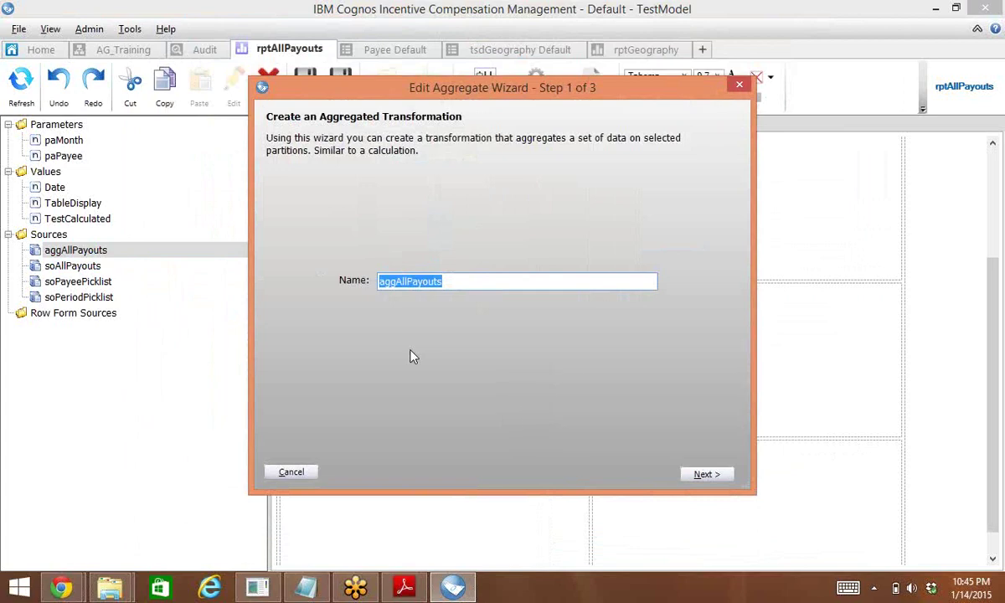
key("Escape")
key("Return")
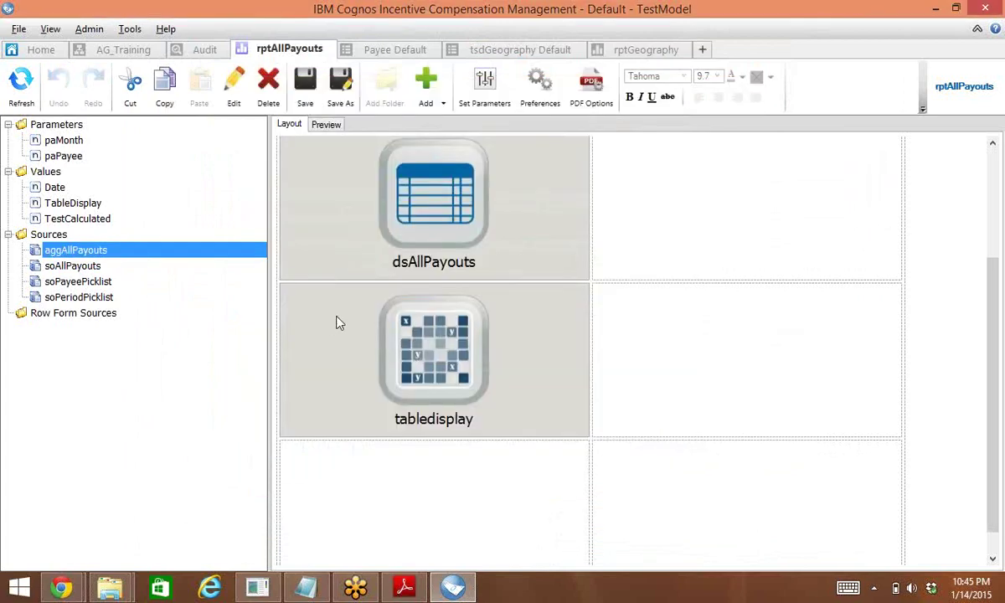
key("Delete")
left_click(574, 328)
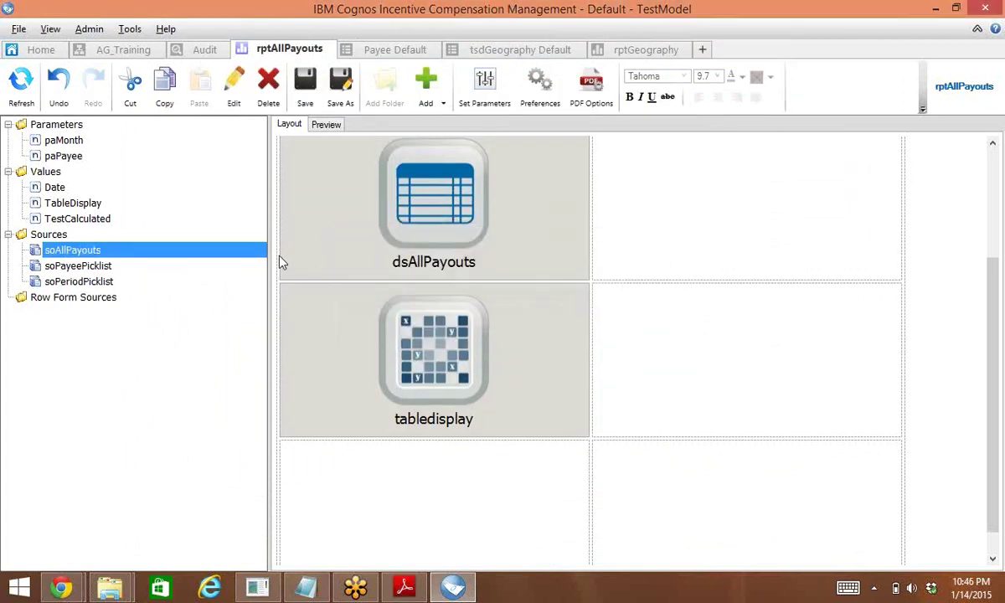
Step: Start a new aggregate transformation on soAllPayouts named aggAllPayouts
right_click(48, 237)
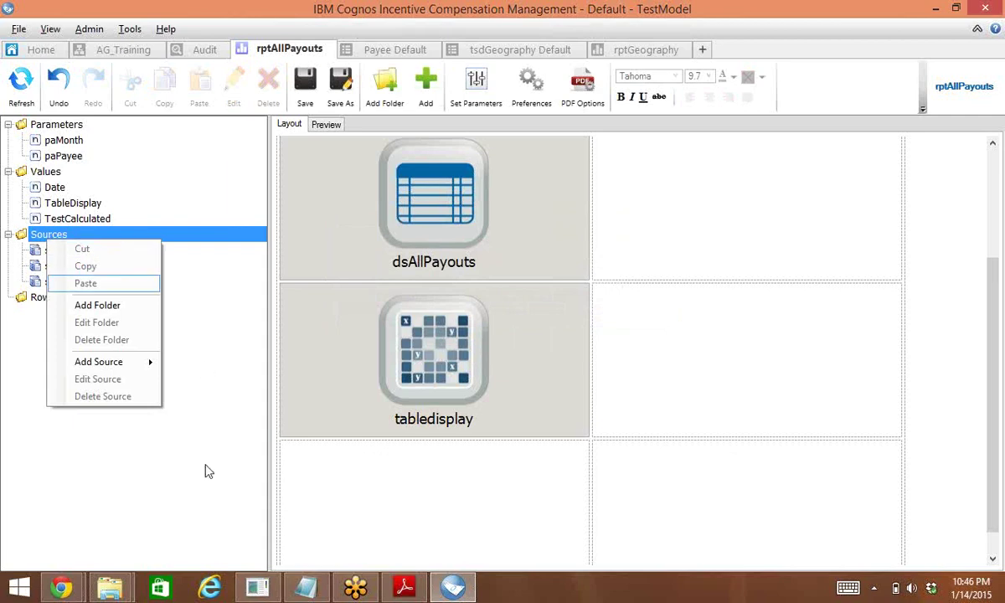
left_click(206, 471)
left_click(92, 252)
right_click(92, 256)
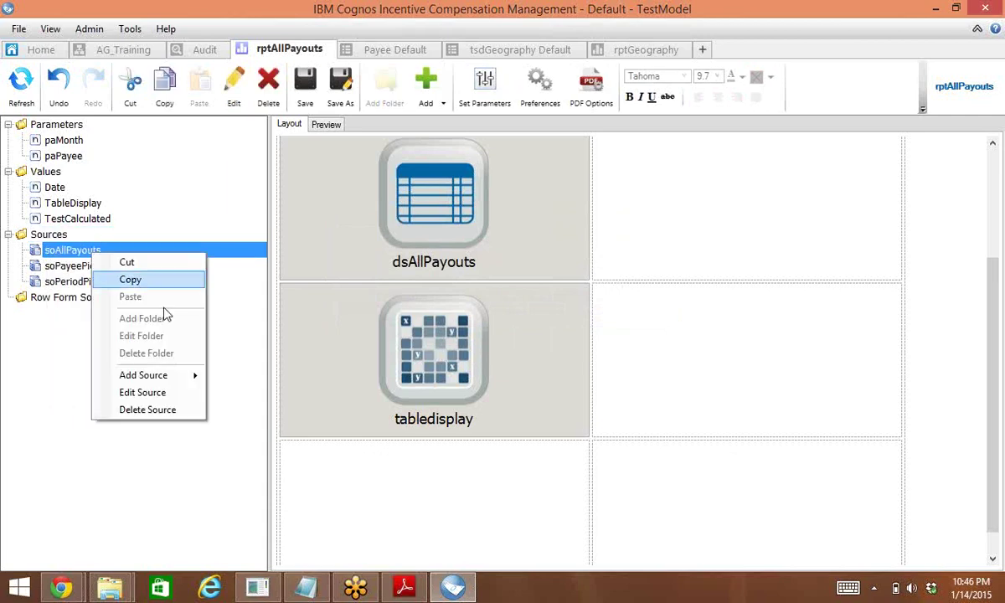
mouse_move(167, 375)
mouse_move(267, 384)
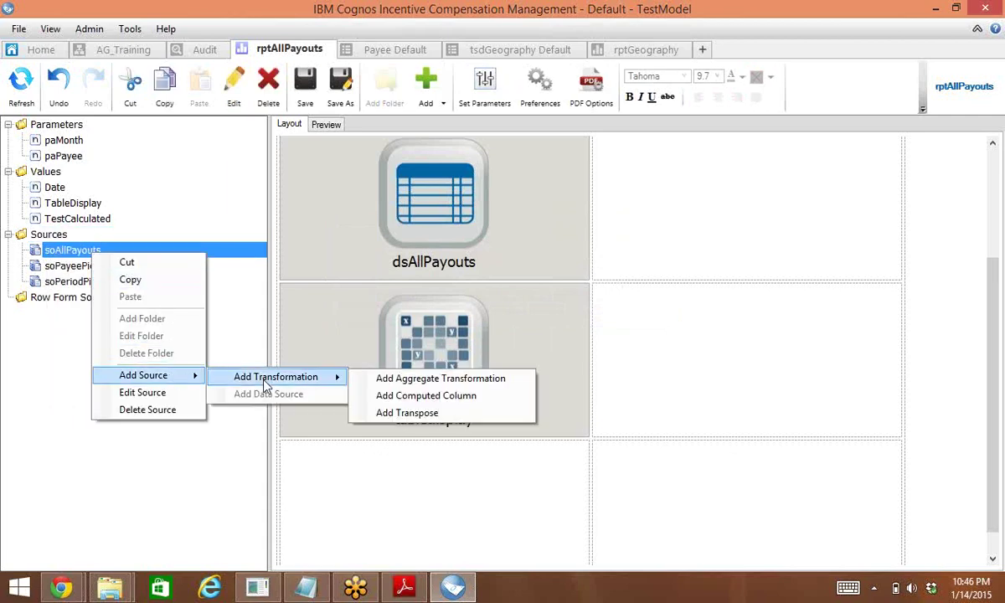
left_click(398, 385)
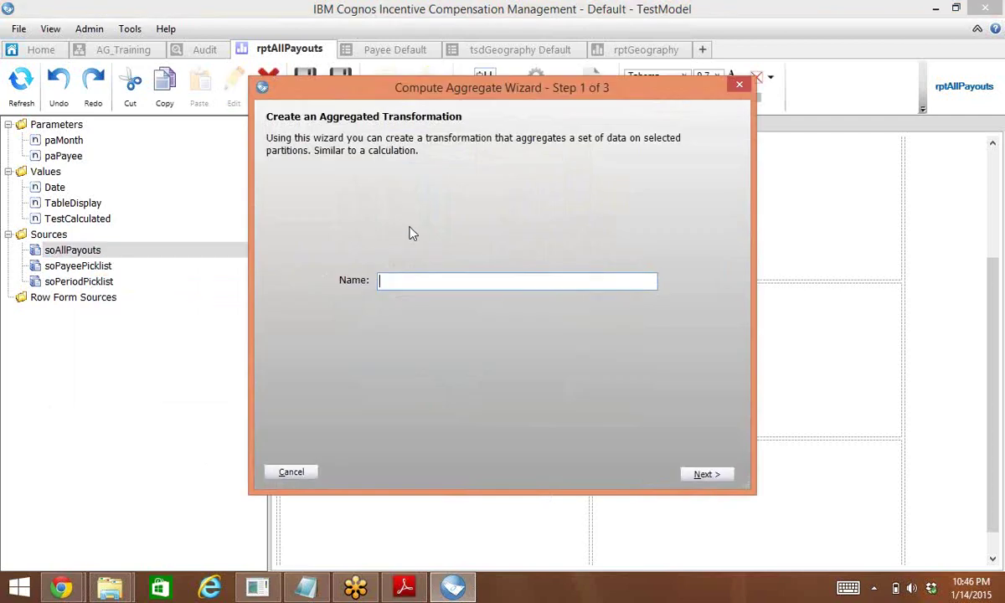
left_click(465, 280)
type("aggAllPayouts")
key("Return")
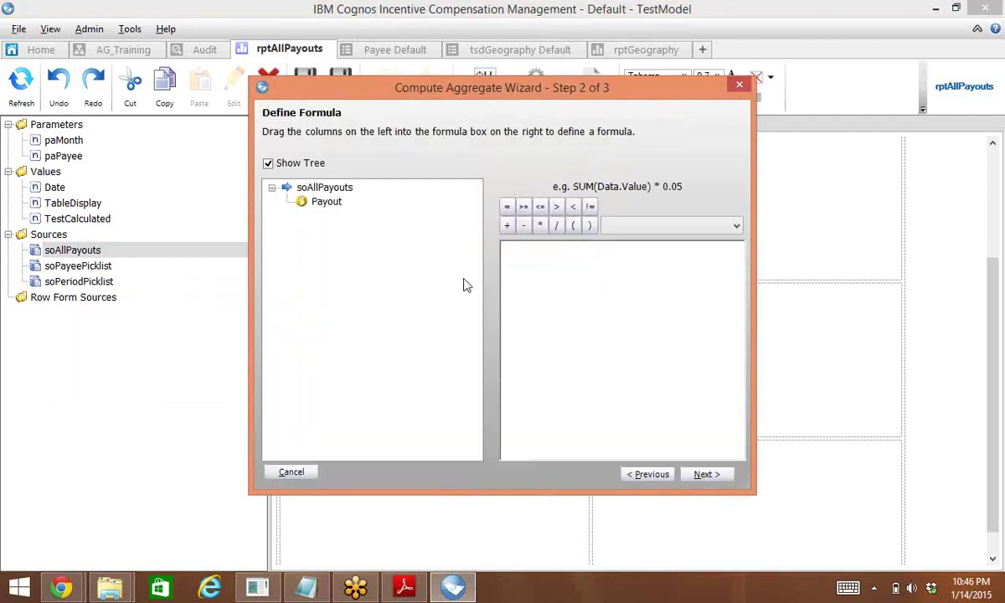
Step: Set the aggregate formula to SUM of the soAllPayouts Payout column
left_click(632, 226)
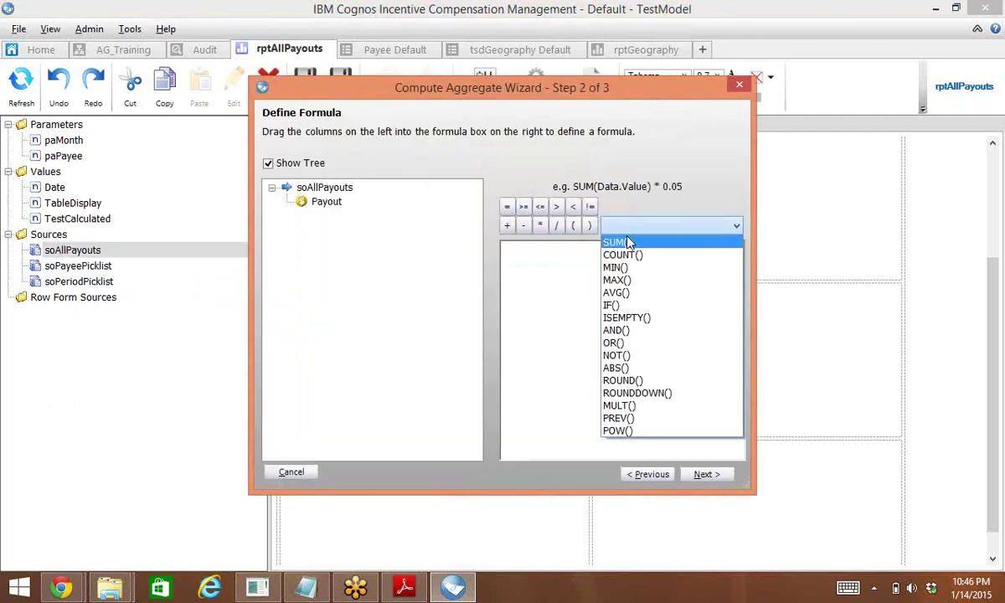
left_click(635, 240)
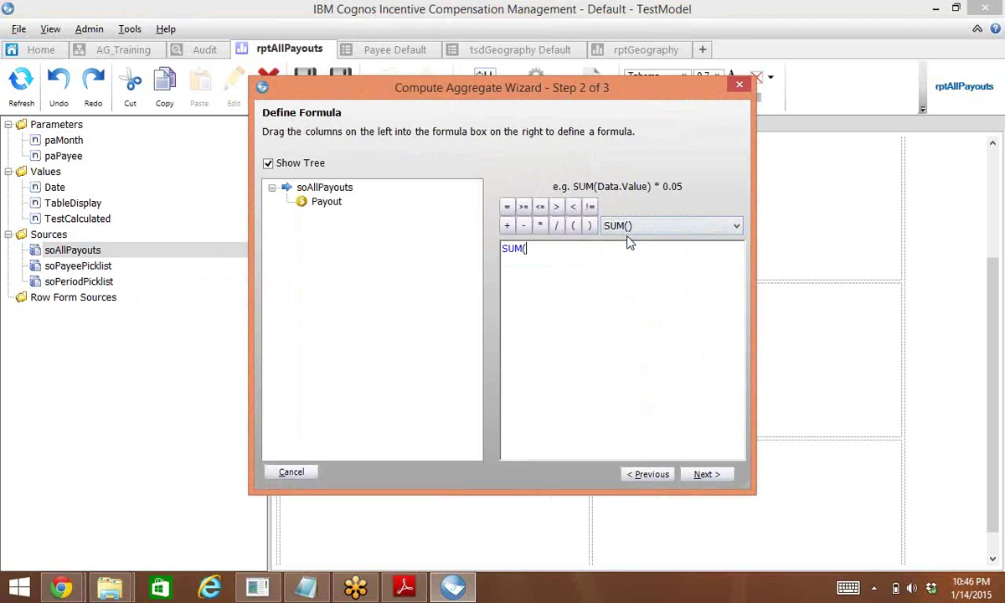
double_click(326, 201)
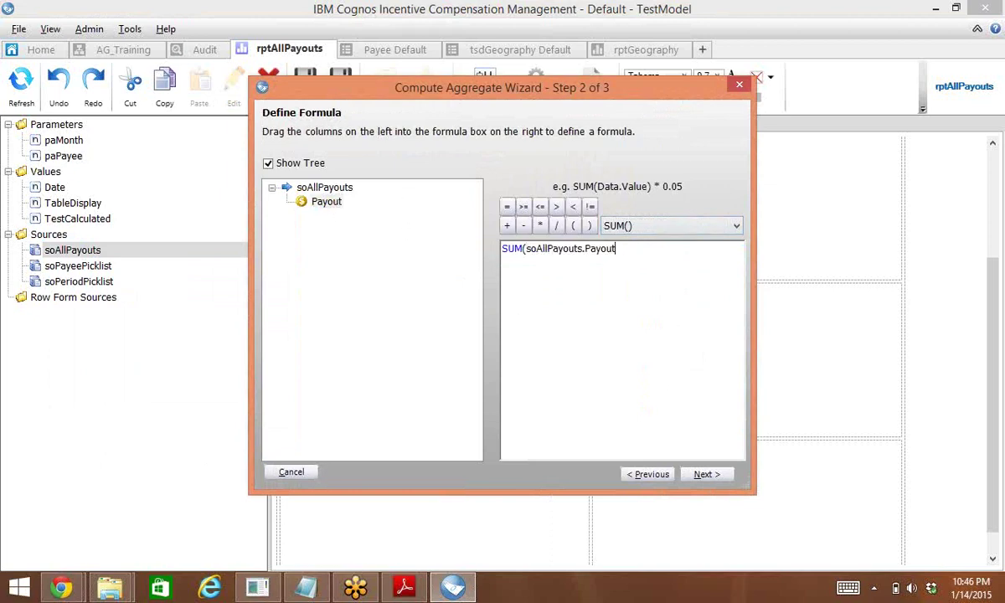
type(")")
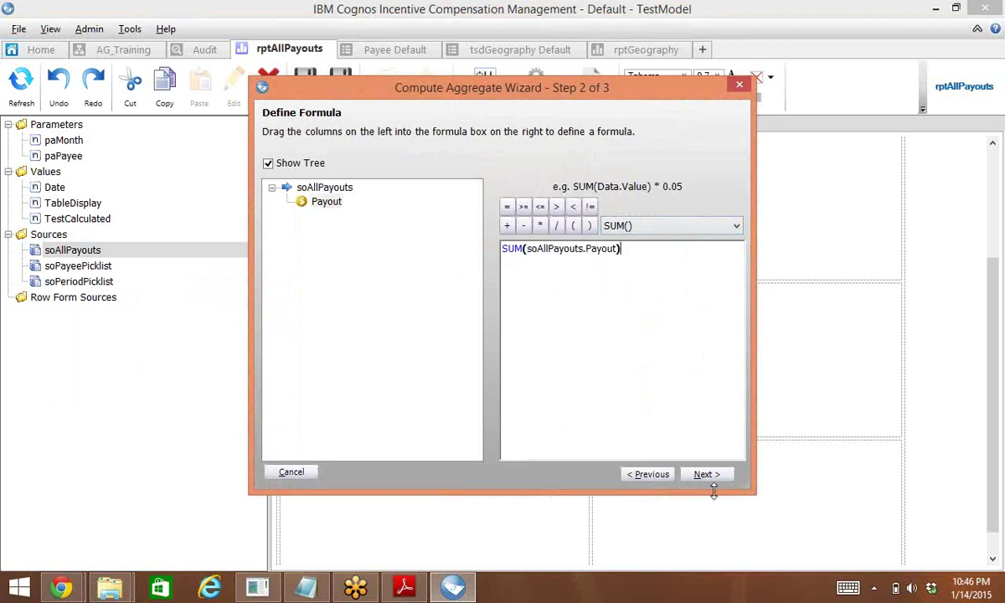
left_click(722, 476)
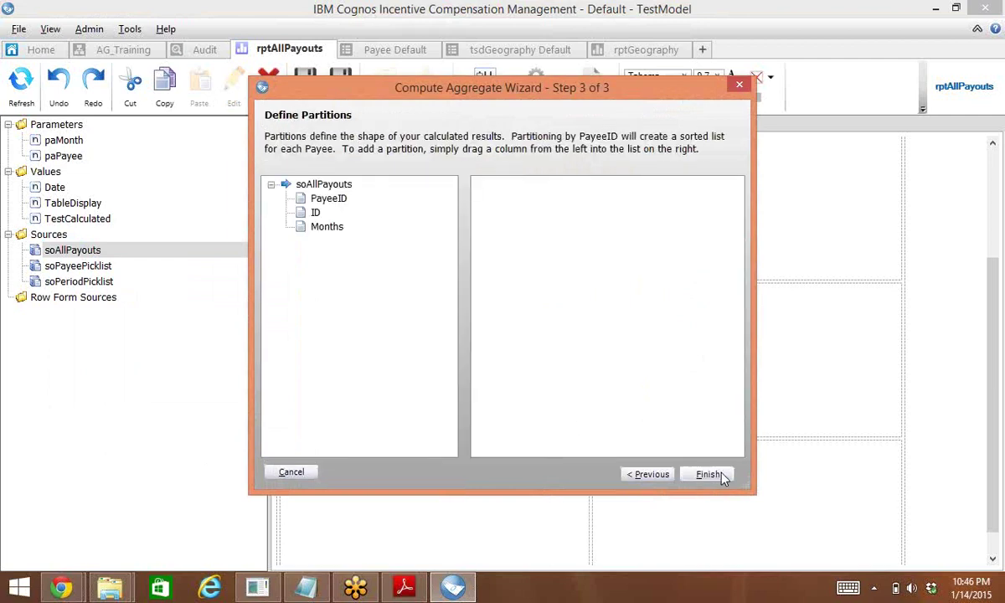
Step: Partition by PayeeID only, removing ID and Months, and finish the aggregate
double_click(327, 201)
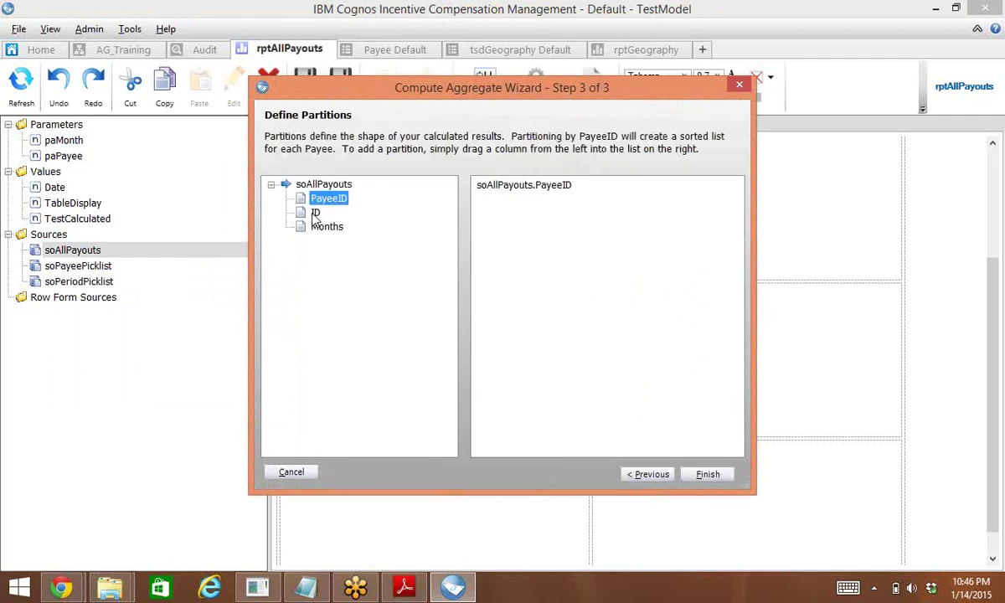
double_click(315, 213)
double_click(323, 228)
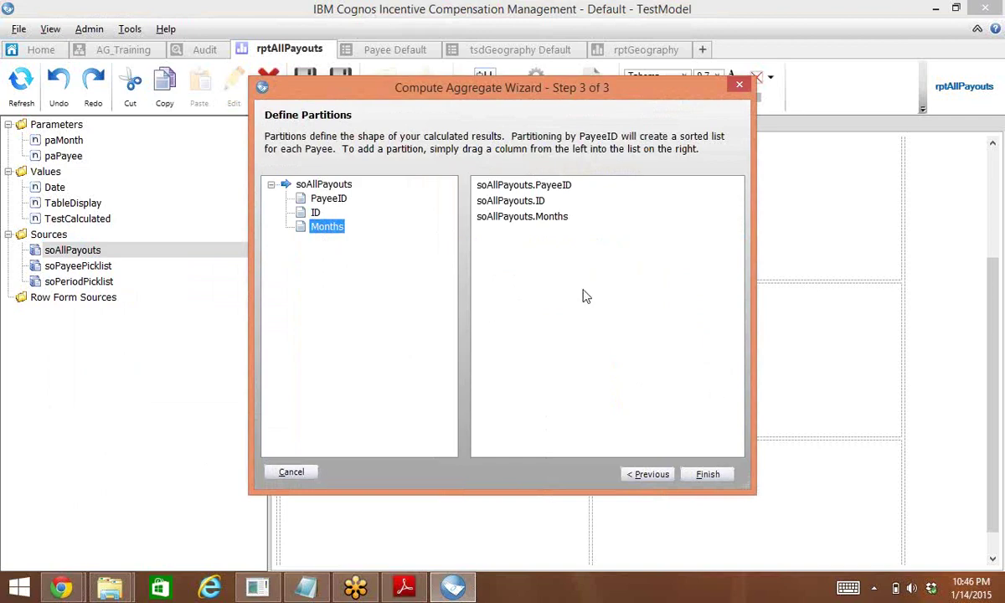
left_click(495, 200)
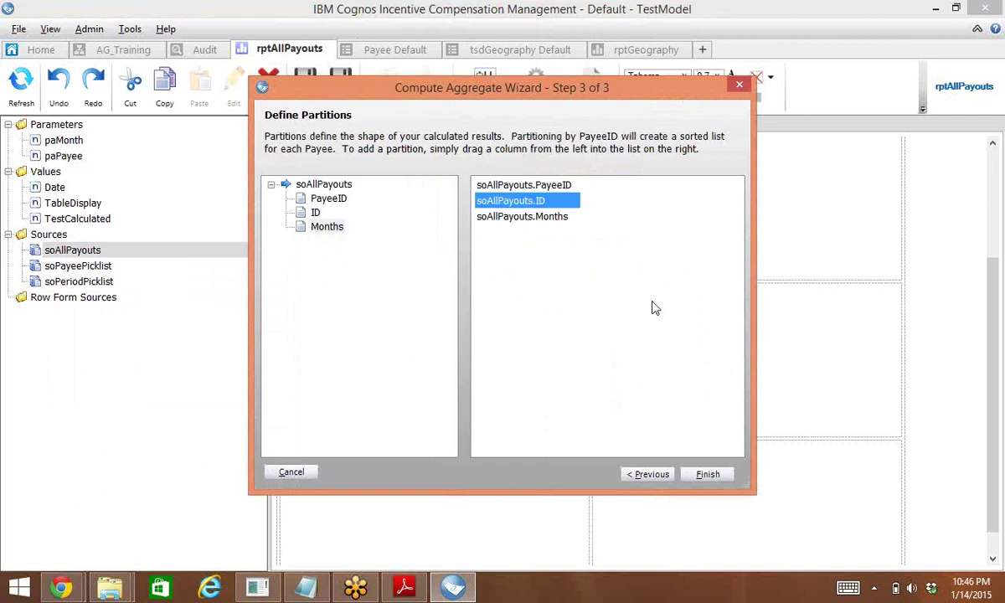
key("Delete")
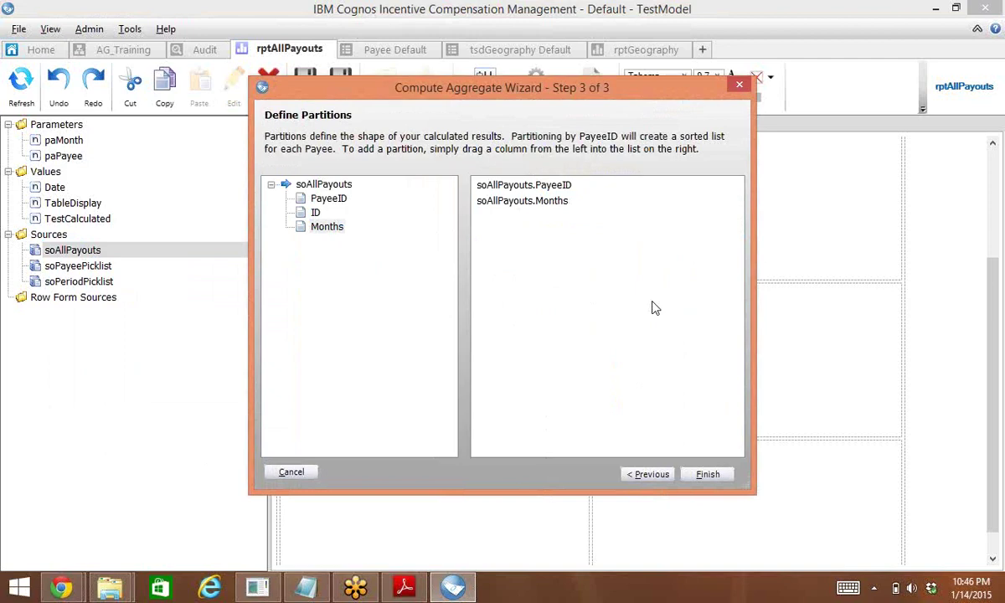
left_click(529, 205)
key("Delete")
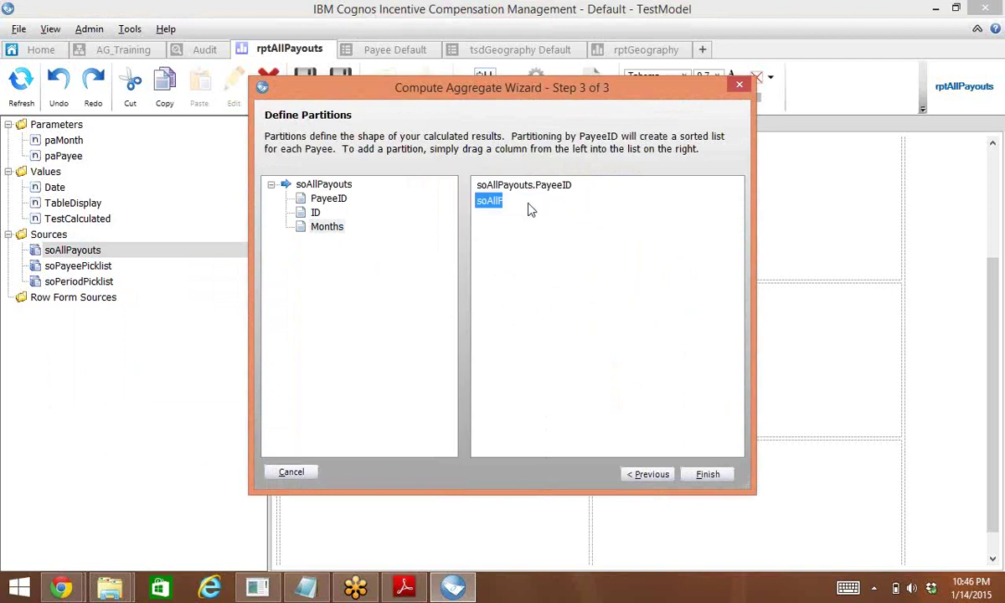
left_click(717, 478)
left_click(437, 201)
Step: Make soAllPayouts the source of the dsAllPayouts grid and sort it ascending by PayeeID
right_click(437, 205)
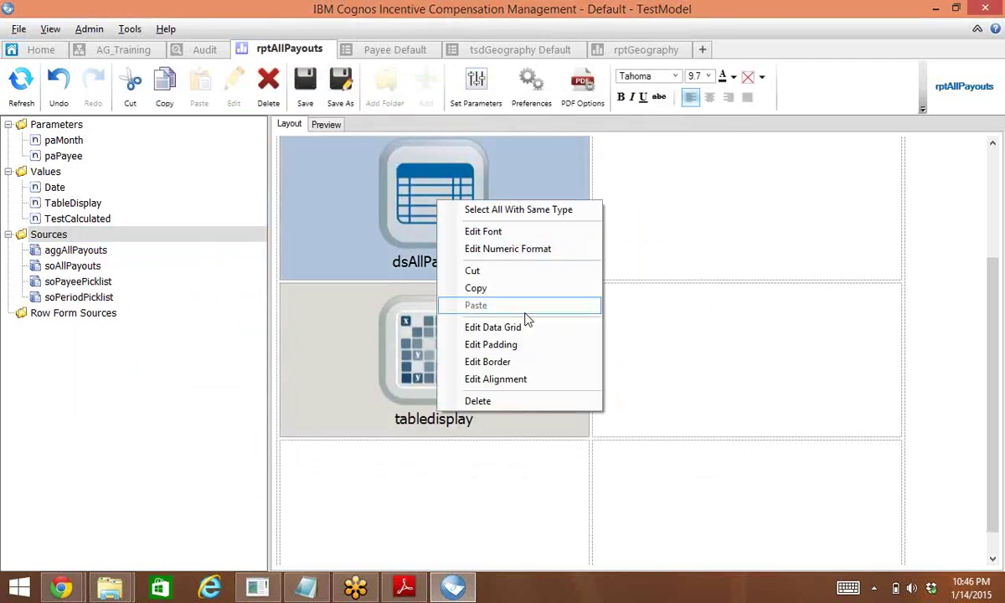
left_click(514, 325)
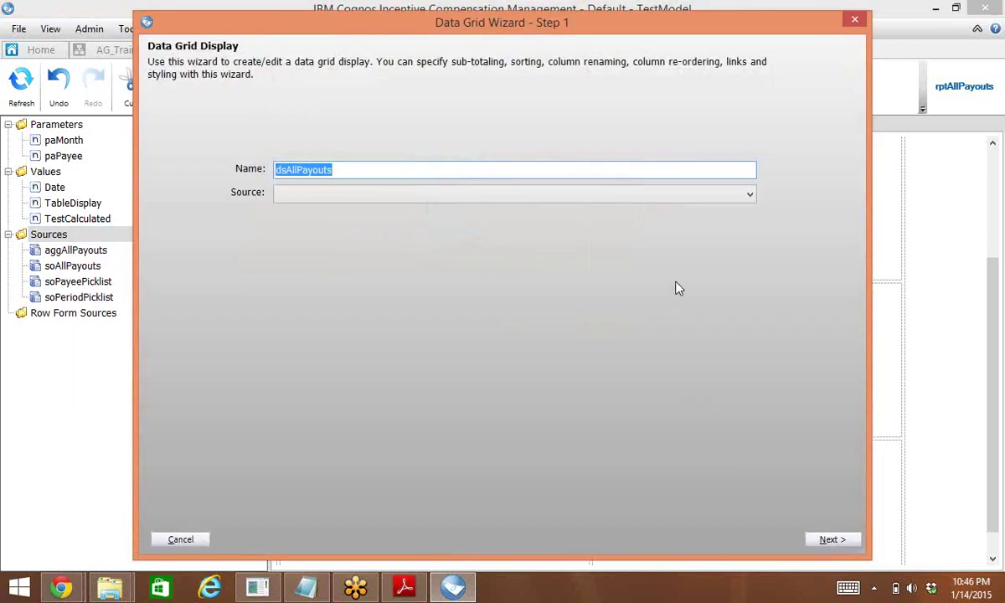
left_click(582, 194)
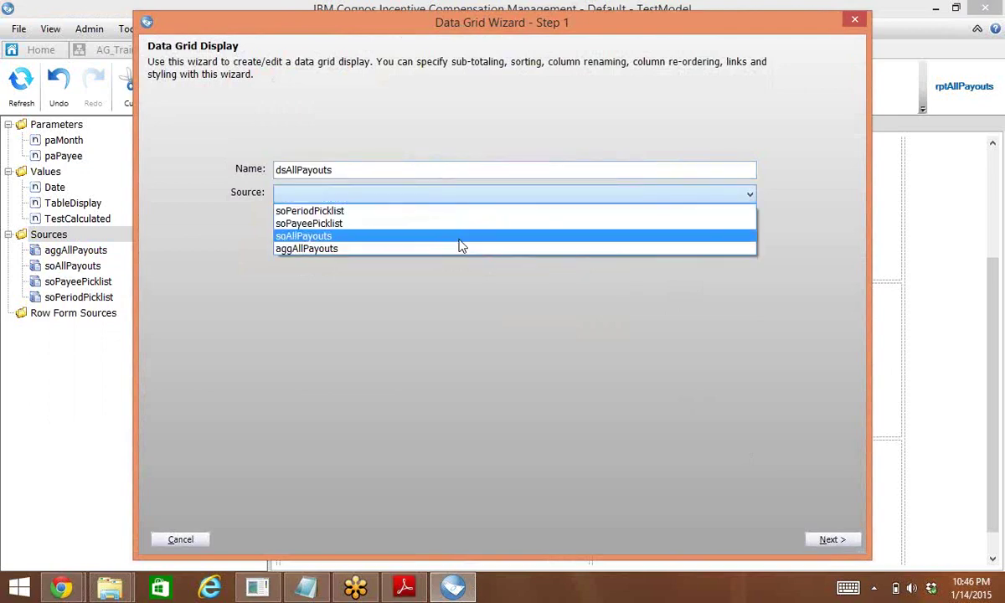
left_click(459, 234)
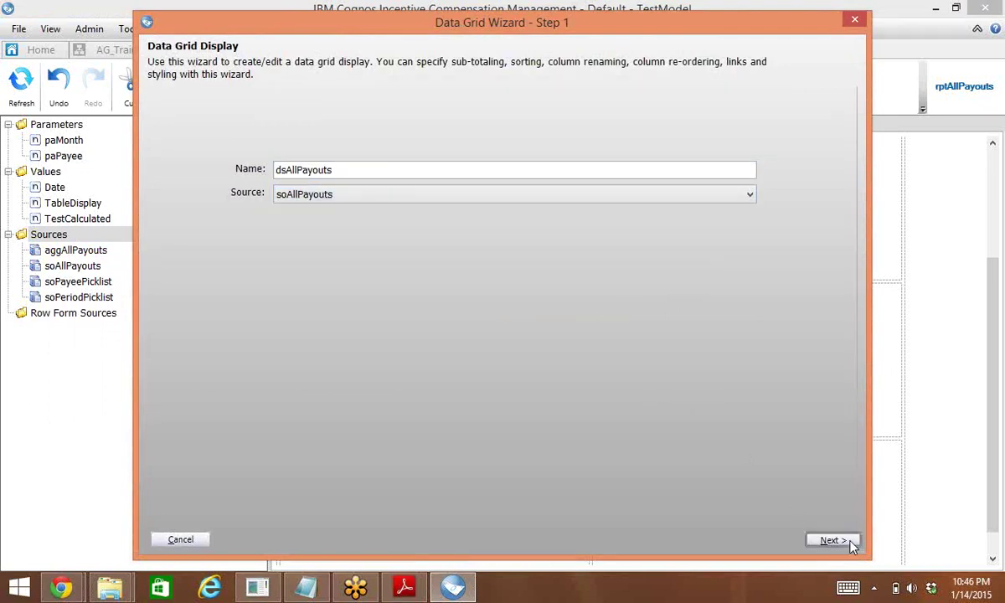
left_click(846, 541)
left_click_drag(228, 134, 496, 253)
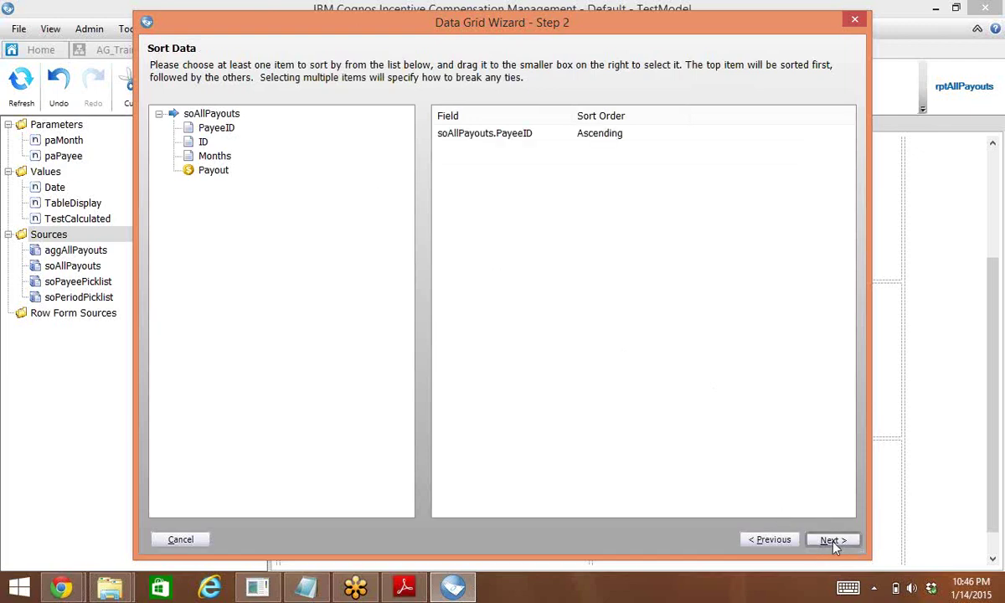
left_click(831, 540)
Step: Add a PayeeID section break to the data grid
left_click(830, 540)
left_click(721, 508)
key("Return")
Step: Place the aggAllPayouts Value column in the PayeeID section's fourth cell
left_click(182, 173)
left_click(772, 509)
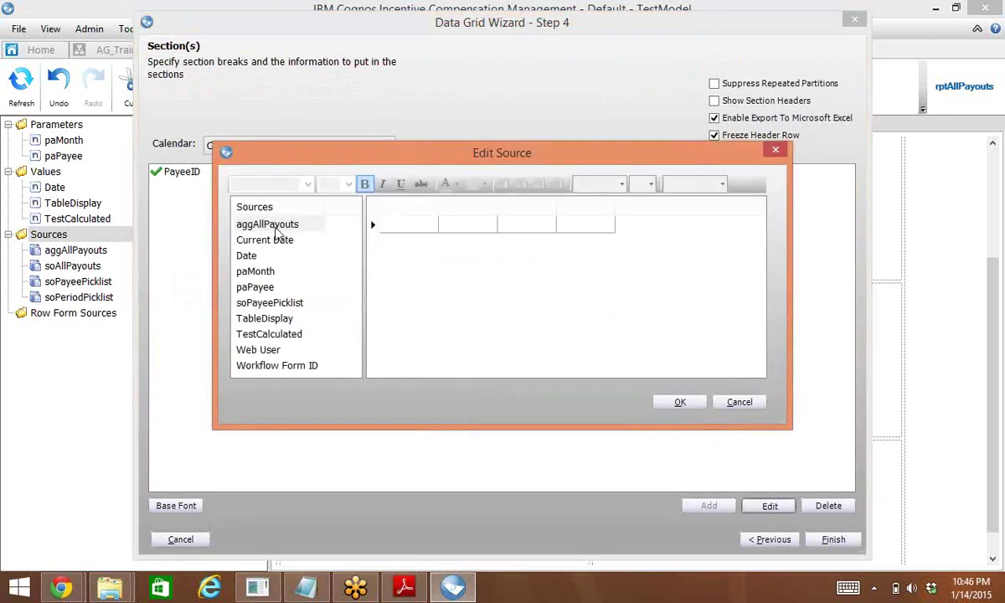
left_click(279, 226)
left_click_drag(290, 231, 594, 234)
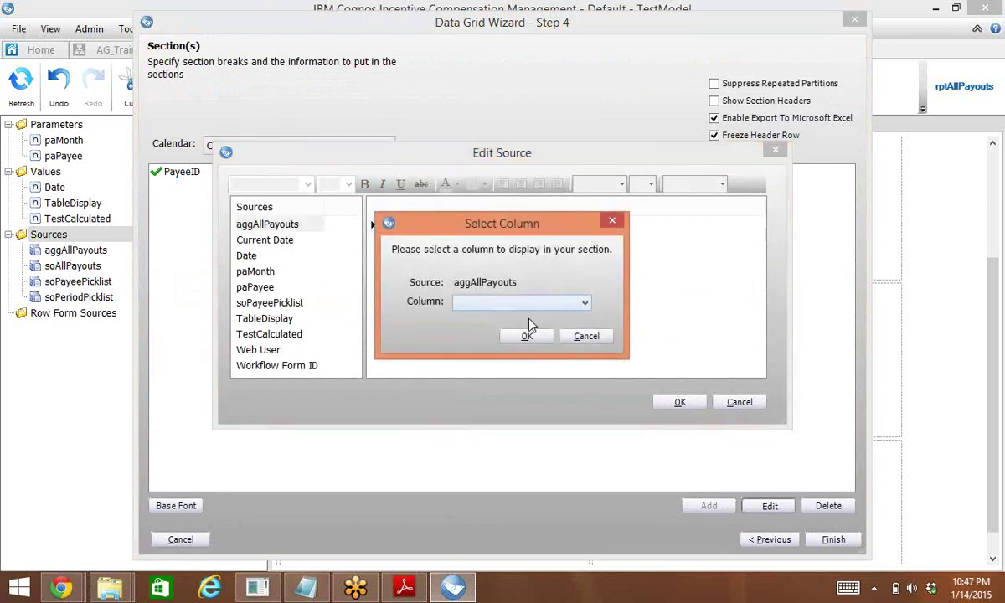
left_click(528, 303)
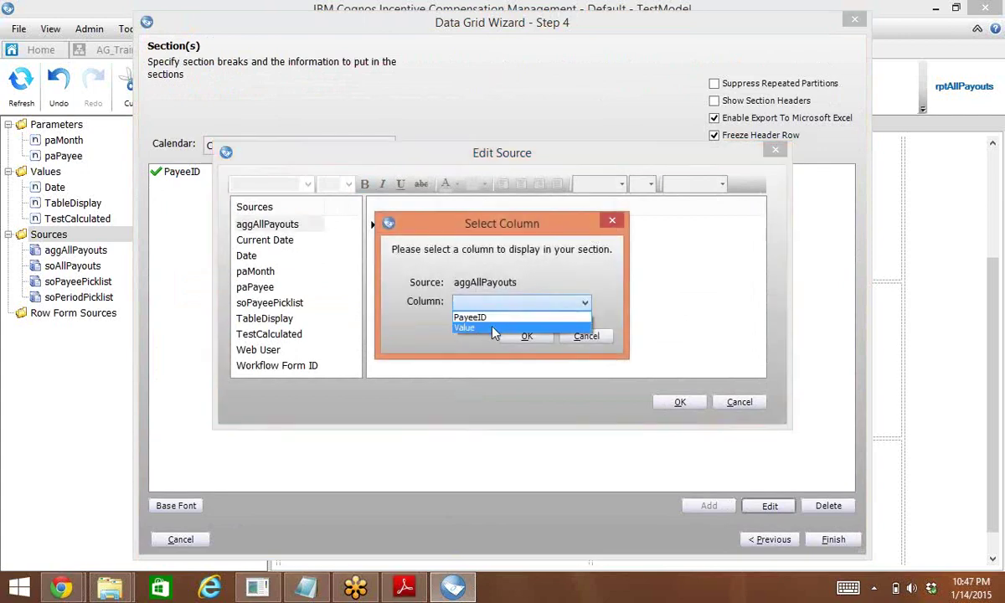
left_click(519, 328)
left_click(526, 336)
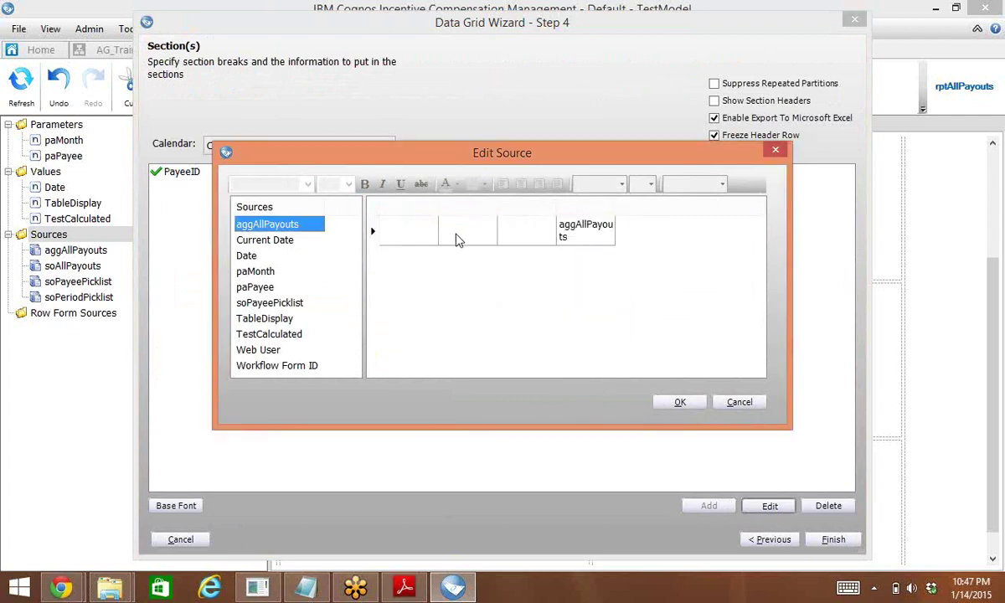
Step: Check the first section cell's formatting options, then accept the section and finish the wizard
left_click(426, 239)
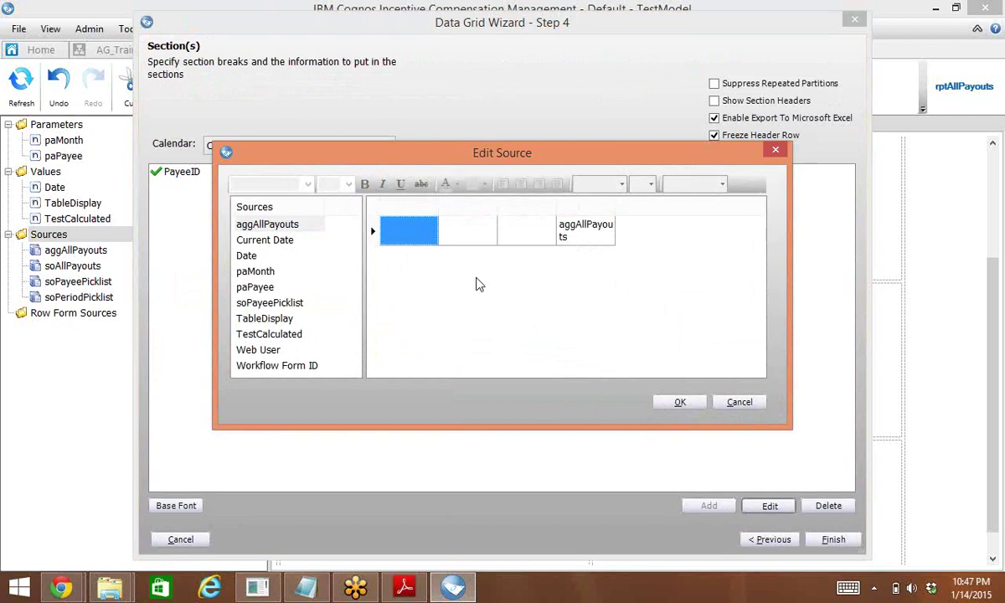
right_click(416, 241)
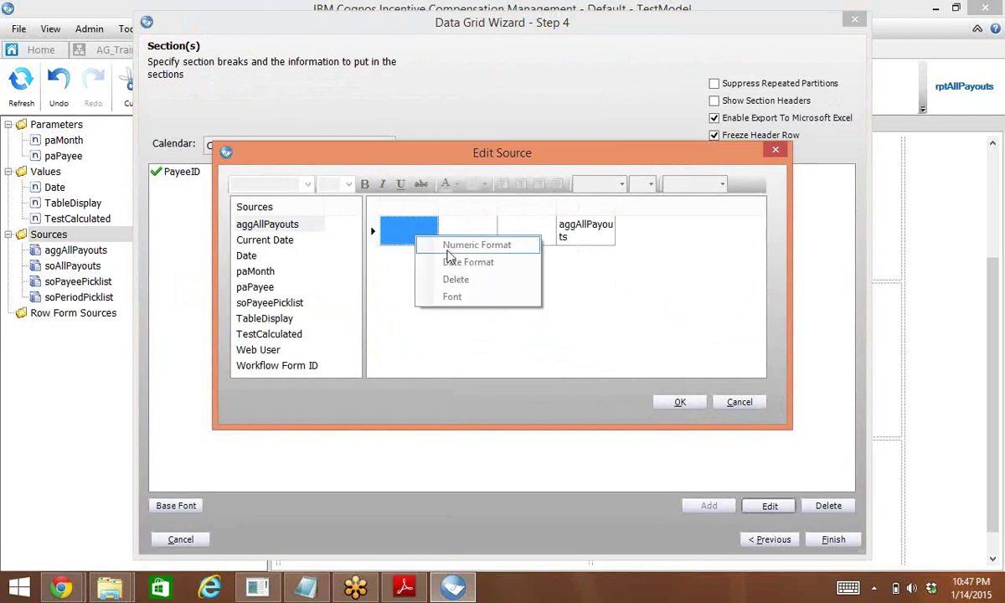
left_click(400, 316)
left_click(473, 230)
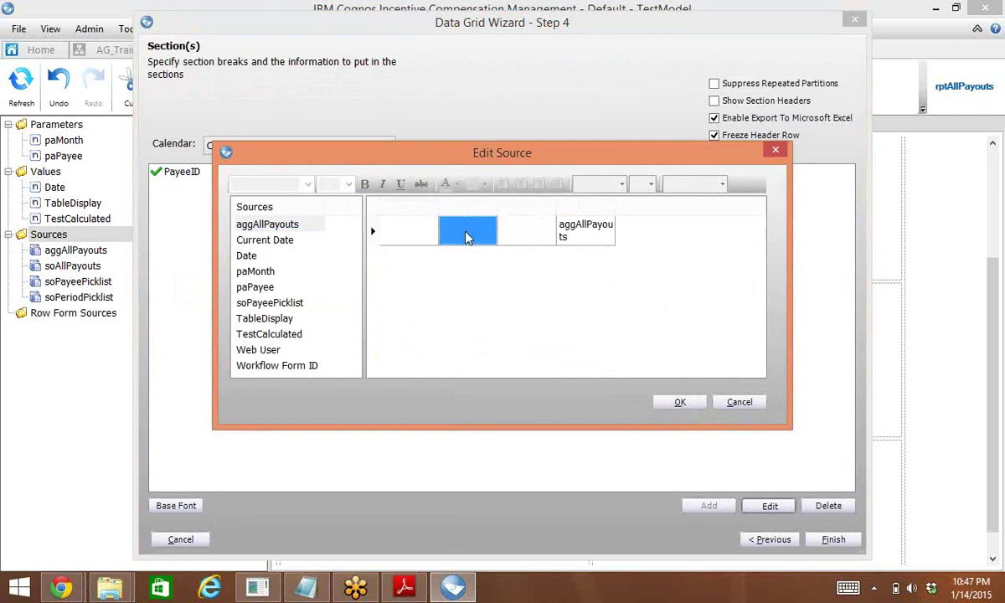
left_click(411, 239)
right_click(395, 234)
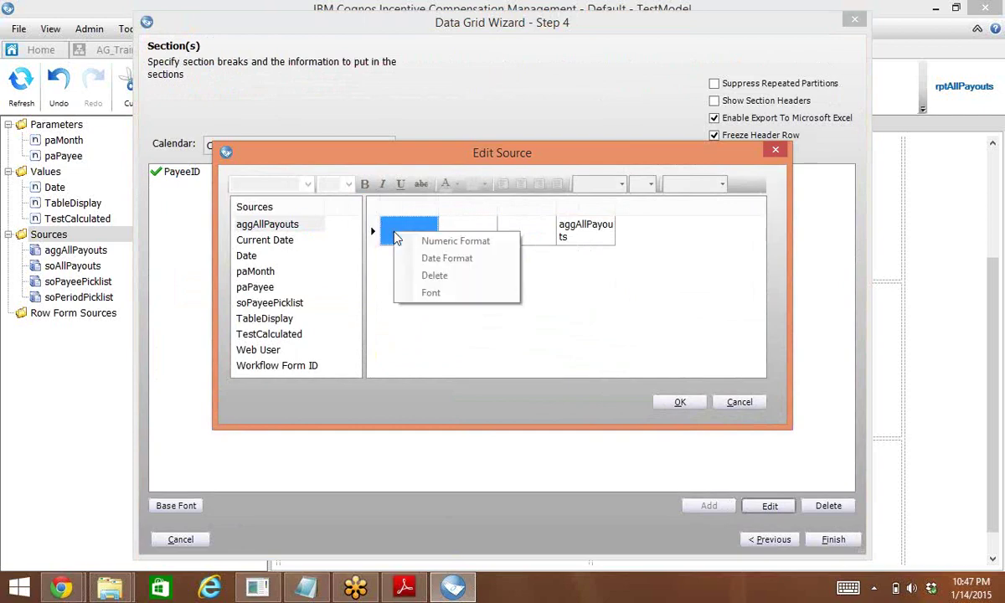
left_click(389, 328)
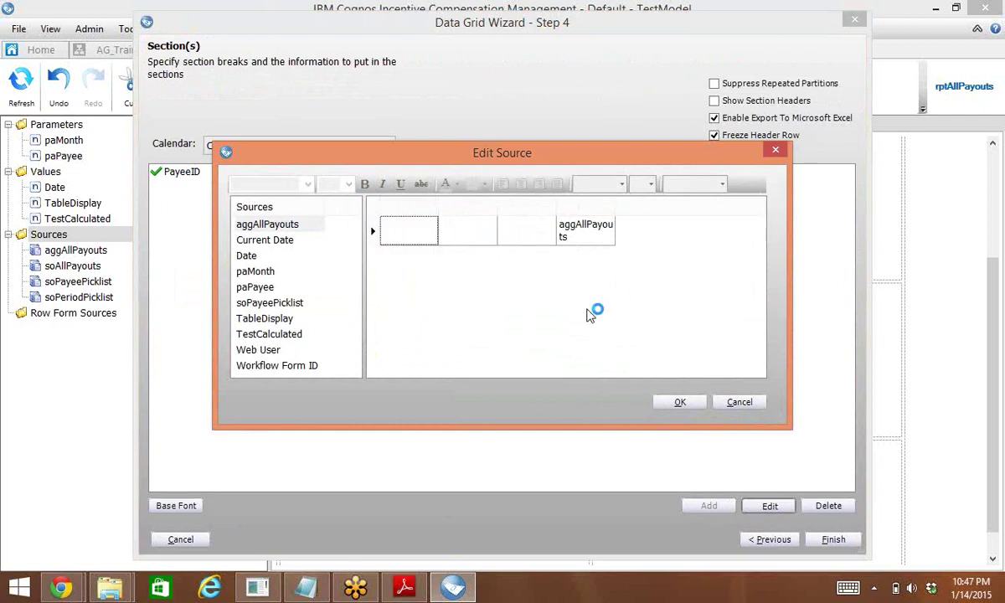
left_click(679, 403)
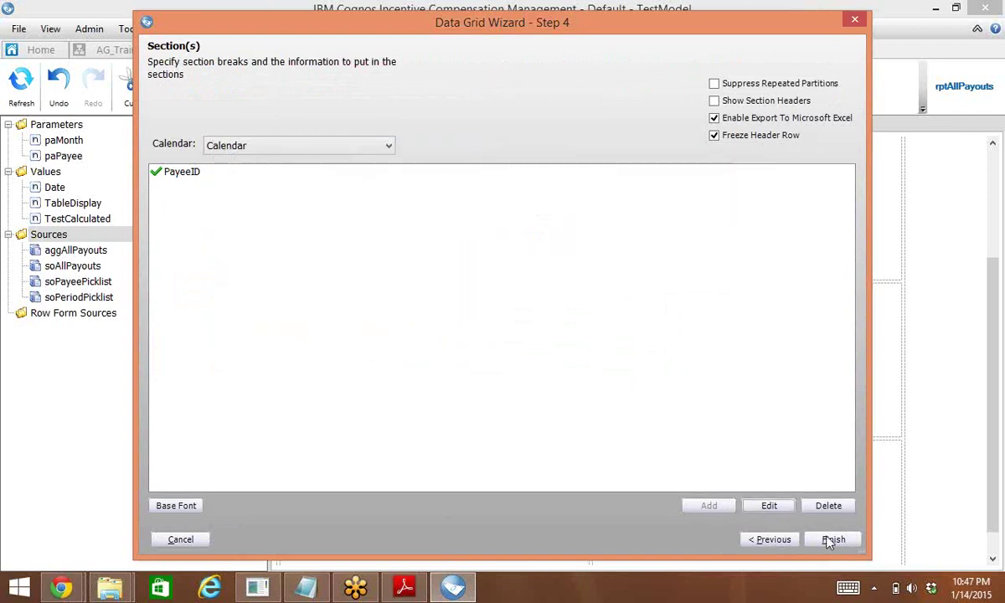
left_click(832, 540)
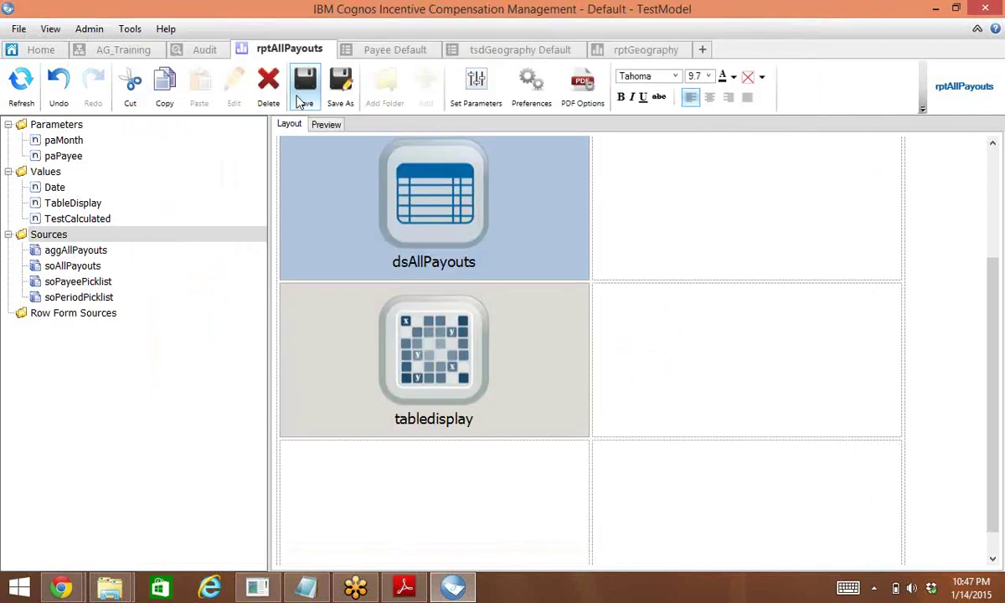
Step: Save rptAllPayouts and create a constant named 'Total' with value 'Total' under Values
left_click(305, 92)
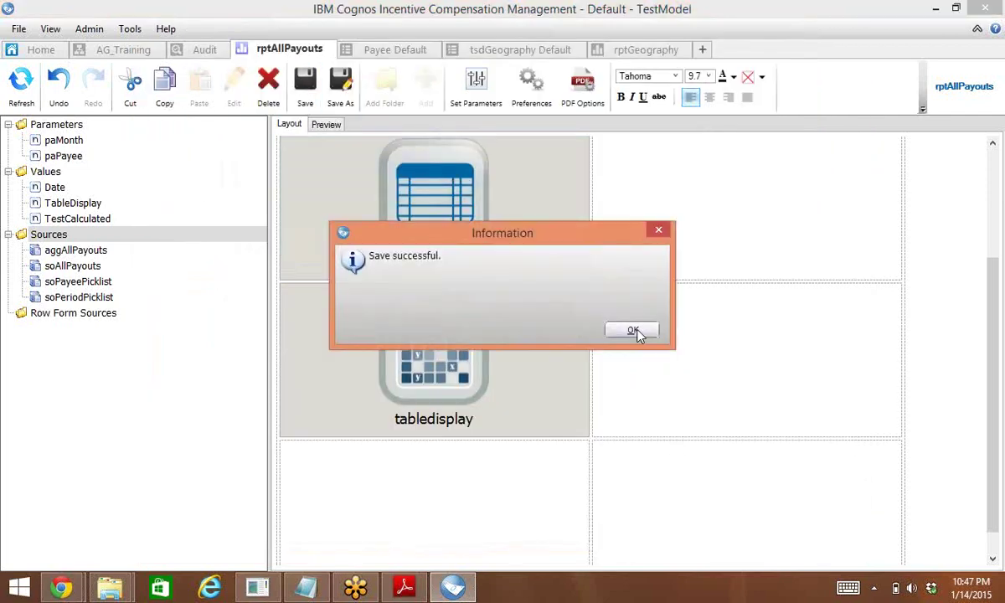
left_click(635, 331)
right_click(51, 171)
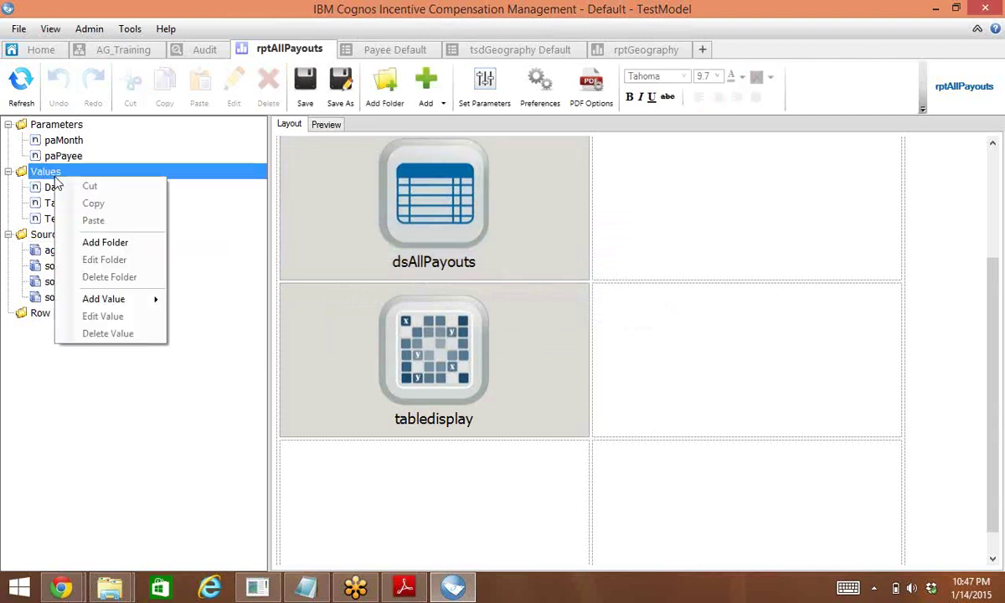
mouse_move(104, 298)
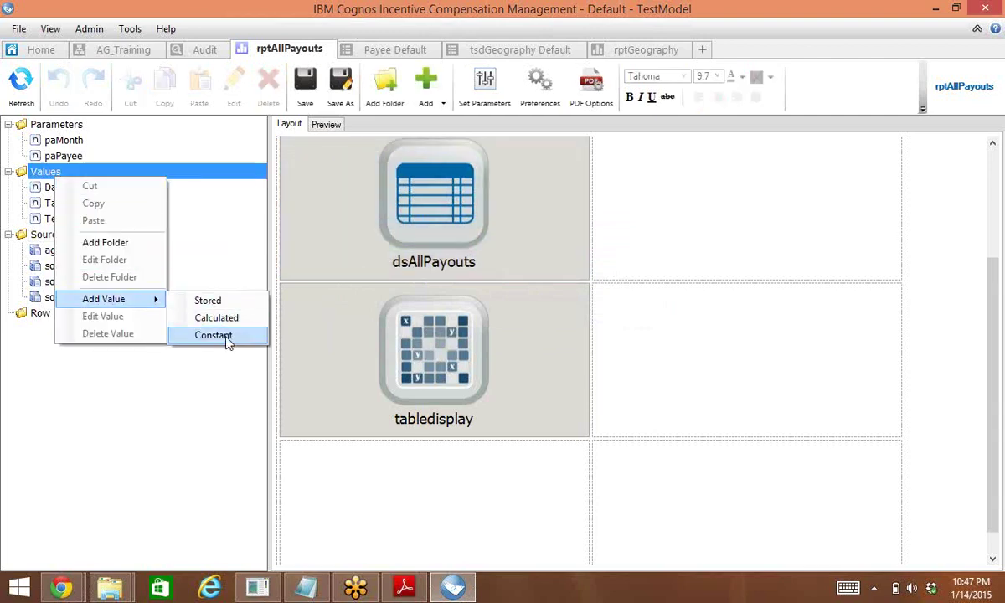
left_click(224, 338)
type("Total")
key("Tab")
key("Tab")
type("Toita")
key("BackSpace")
key("BackSpace")
key("BackSpace")
type("tal")
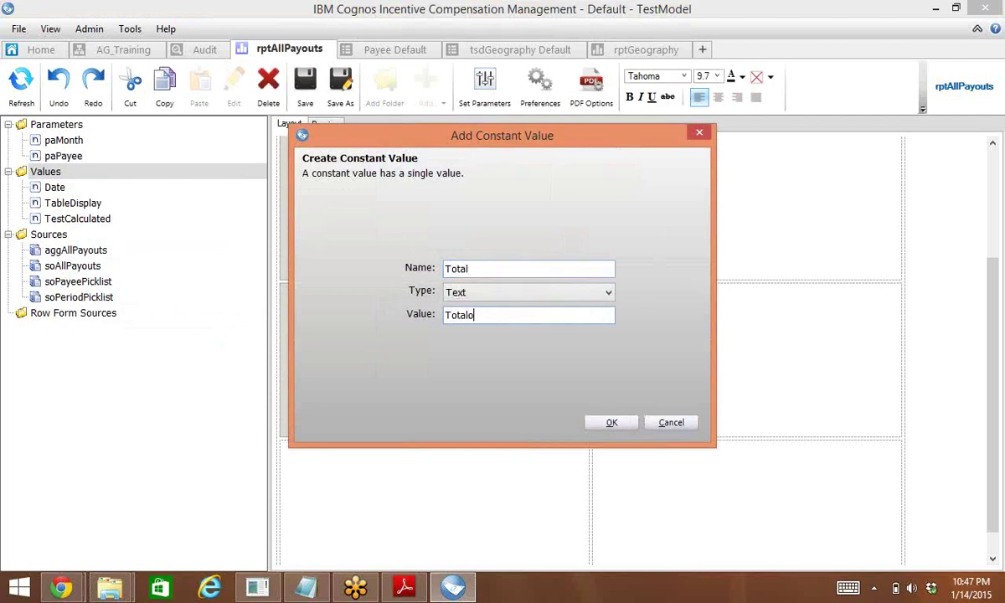
key("Return")
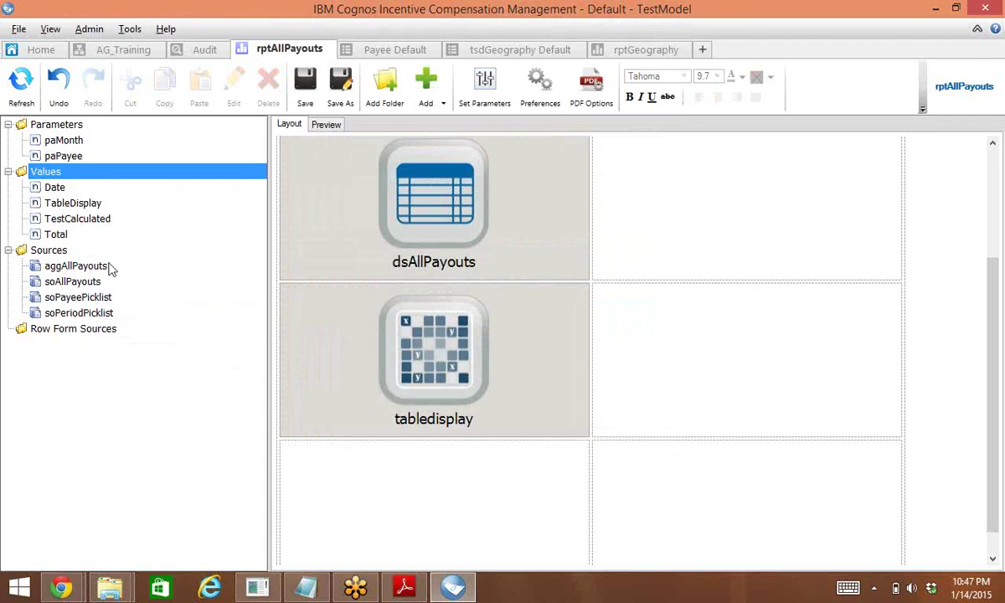
Step: Open soAllPayouts in the source wizard, then cancel without changes
left_click(84, 286)
right_click(87, 289)
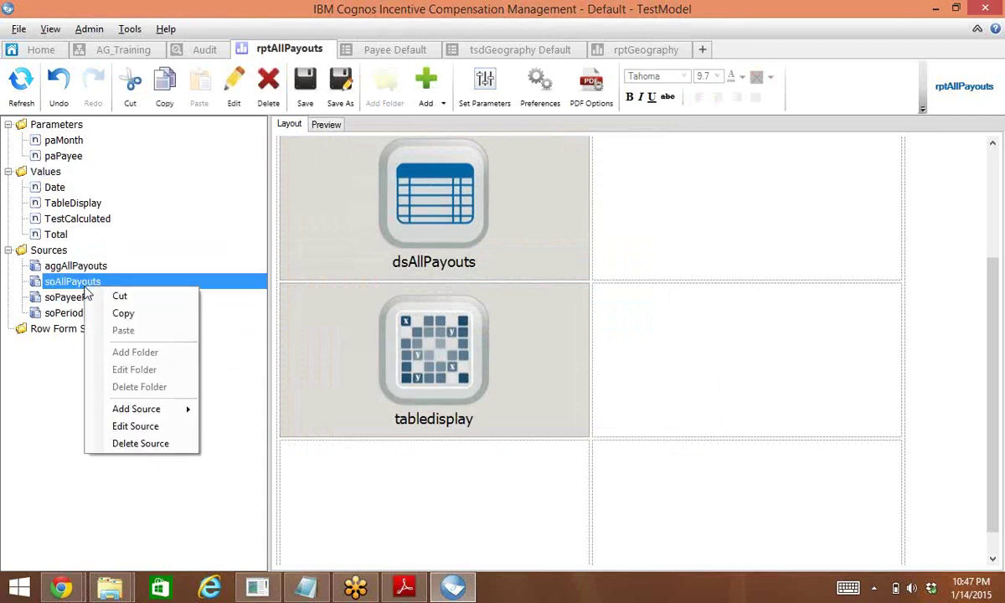
left_click(134, 427)
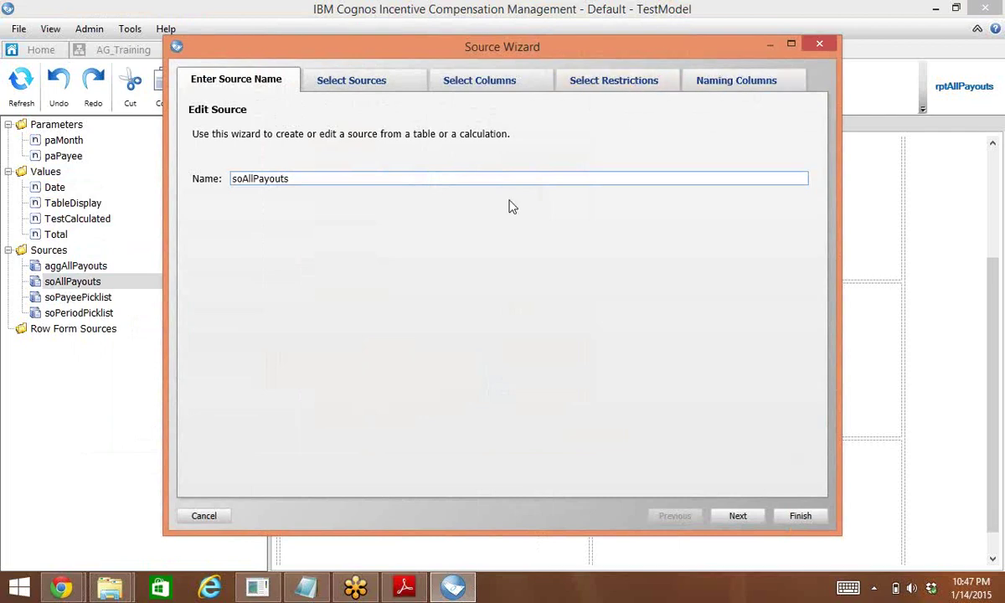
key("Escape")
key("Return")
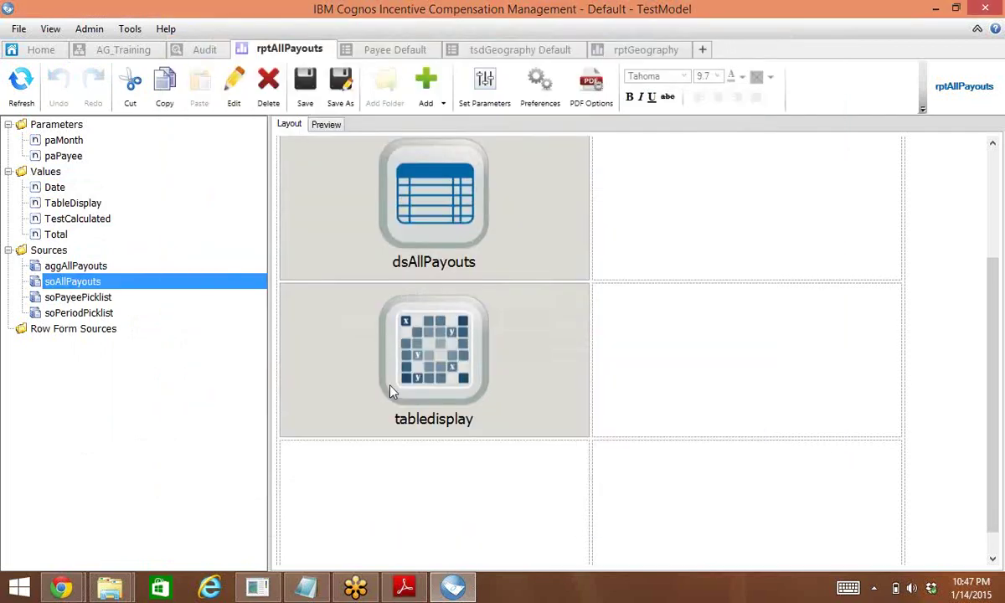
Step: Put the Total constant in the first cell of the dsAllPayouts PayeeID section
left_click(425, 261)
right_click(481, 233)
left_click(541, 354)
key("Return")
key("Return")
key("Return")
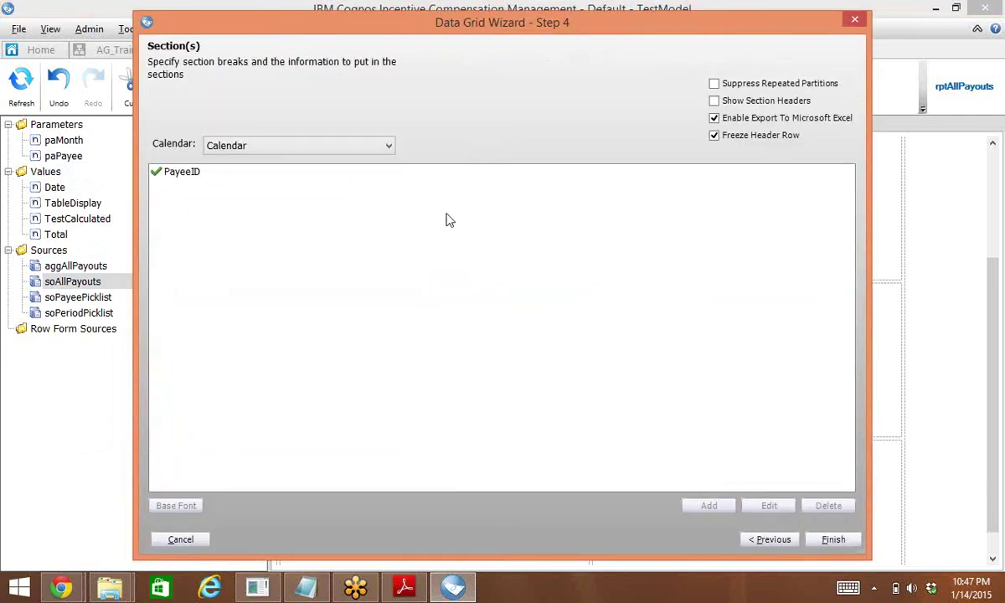
left_click(189, 171)
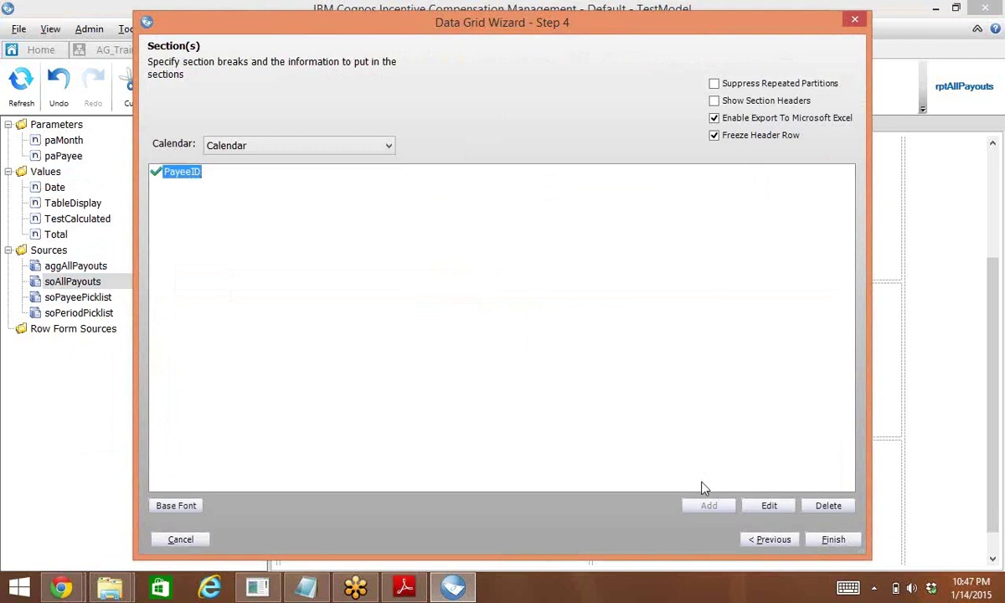
left_click(769, 505)
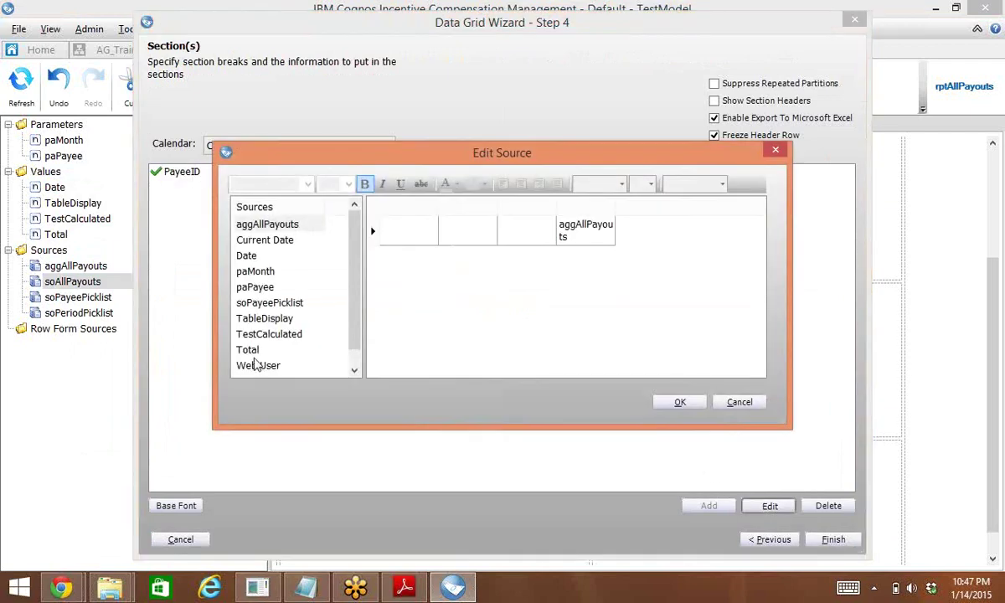
left_click_drag(248, 350, 417, 238)
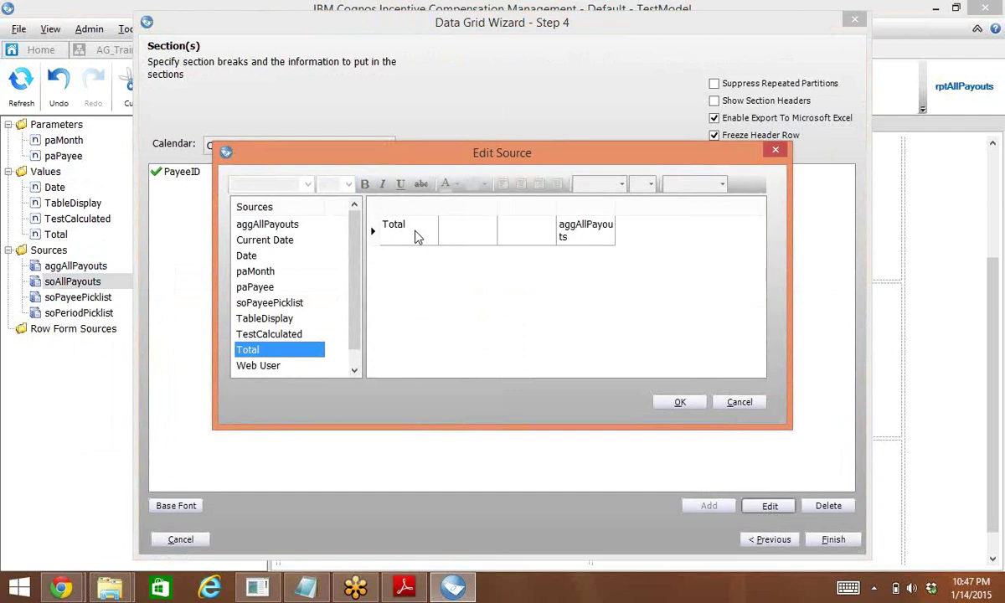
left_click(680, 403)
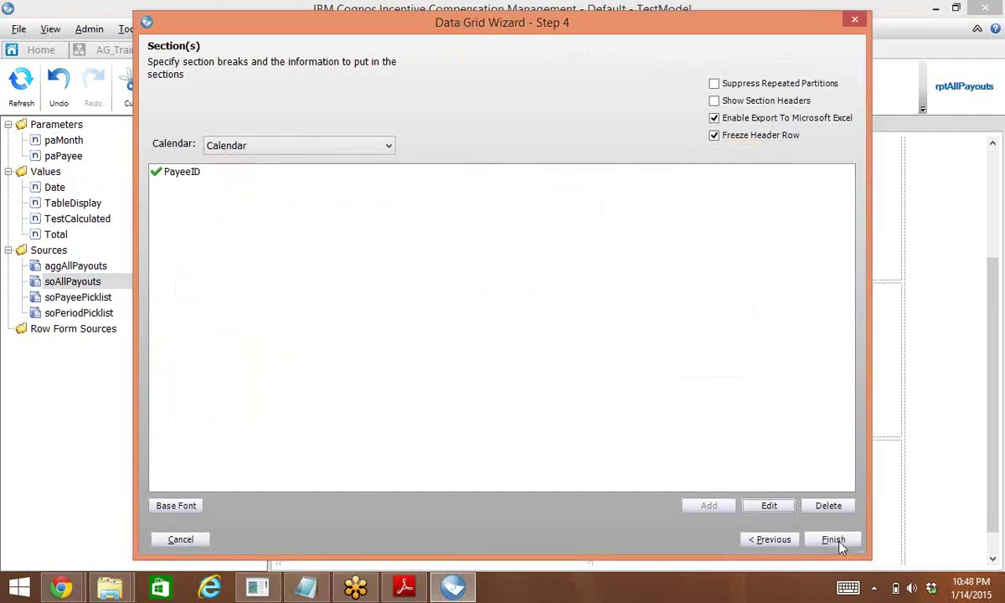
left_click(833, 539)
Step: Save rptAllPayouts and dismiss the save confirmation
left_click(307, 94)
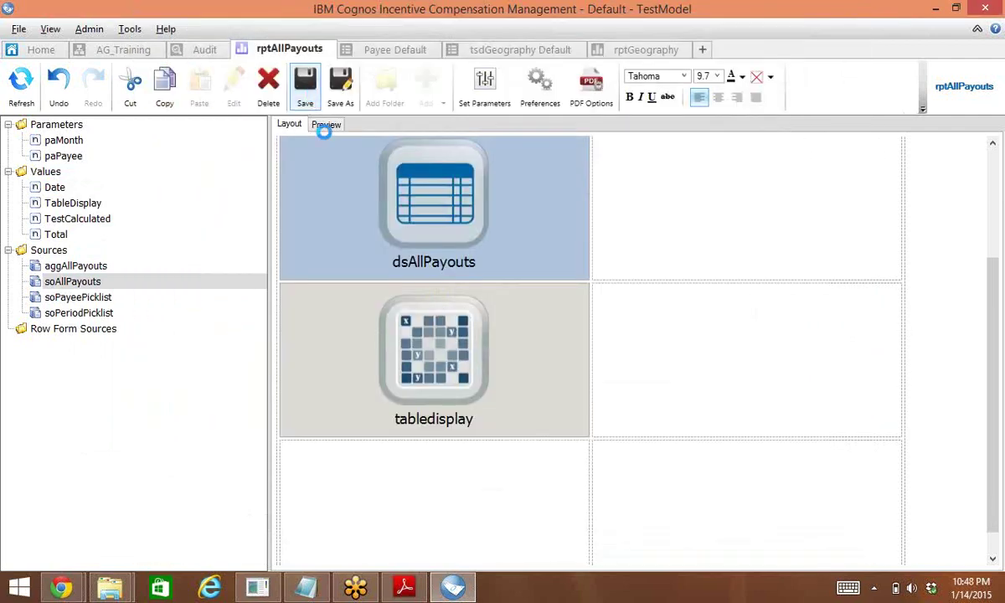
left_click(630, 331)
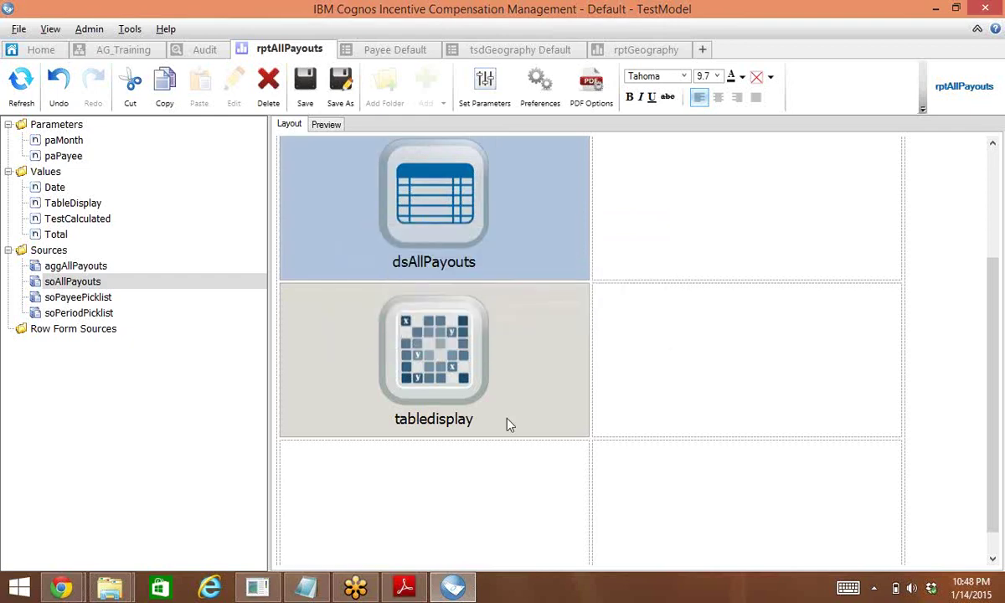
key("alt+Tab")
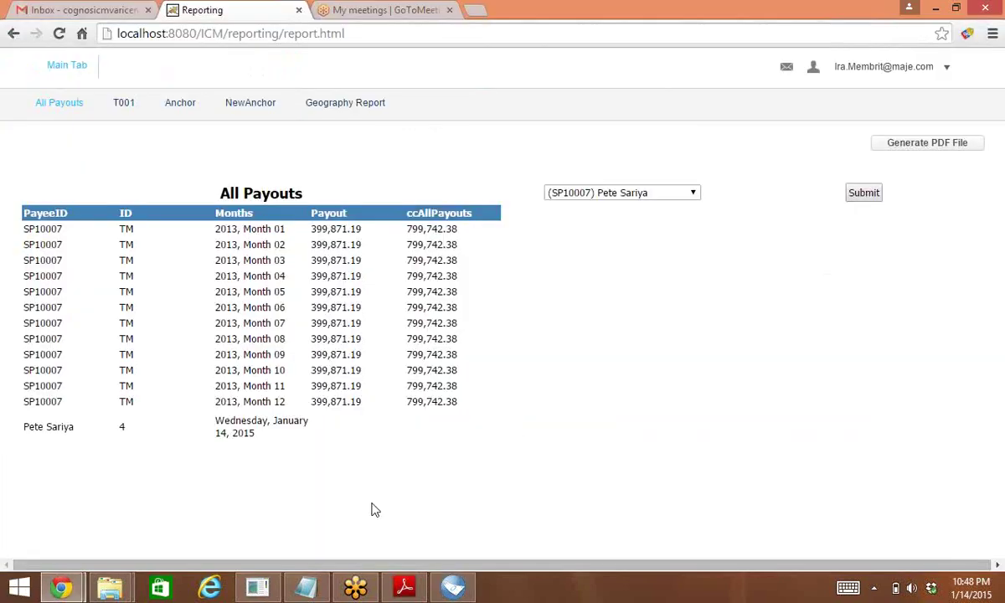
Step: Clear the payee selection and rerun the All Payouts report
left_click(654, 193)
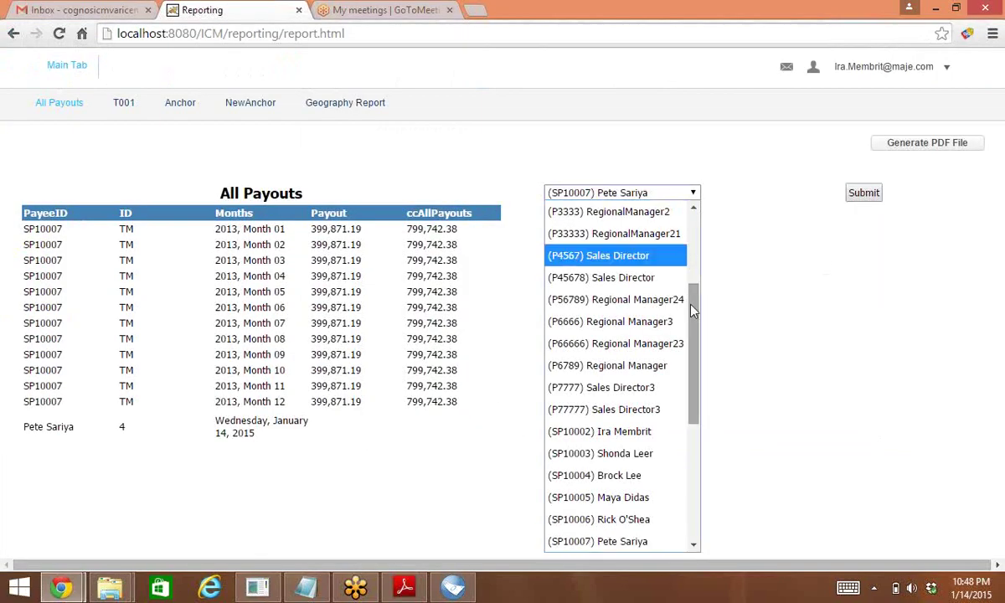
left_click_drag(701, 321, 700, 208)
left_click(648, 215)
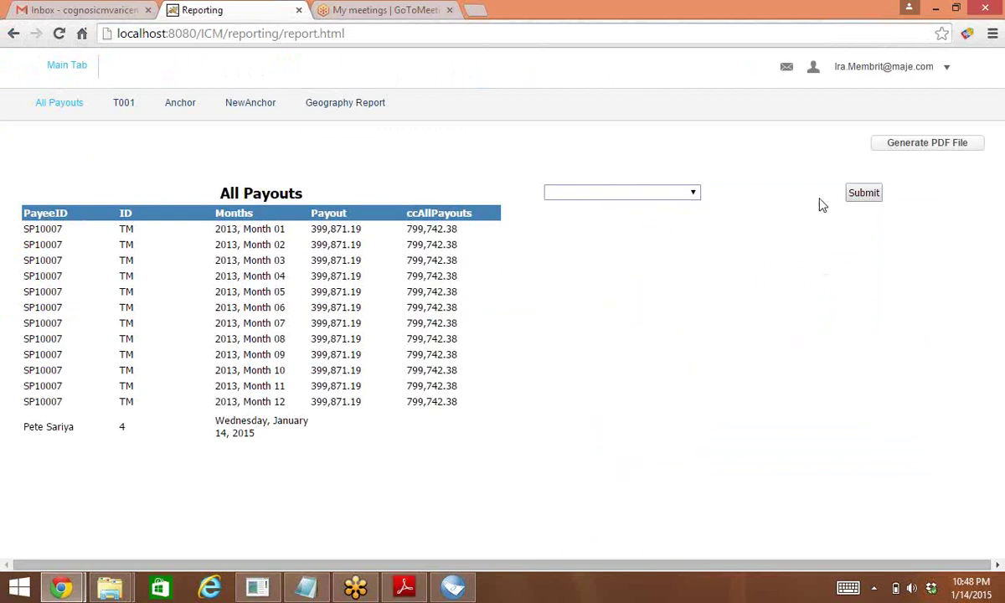
left_click(863, 193)
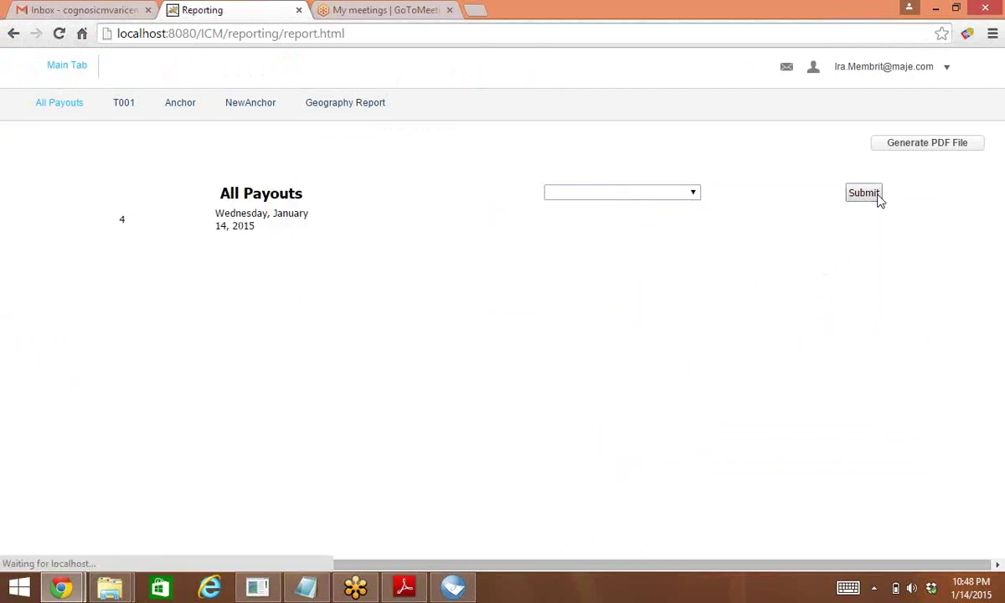
Step: Choose a different payee and run the All Payouts report for it
left_click(618, 193)
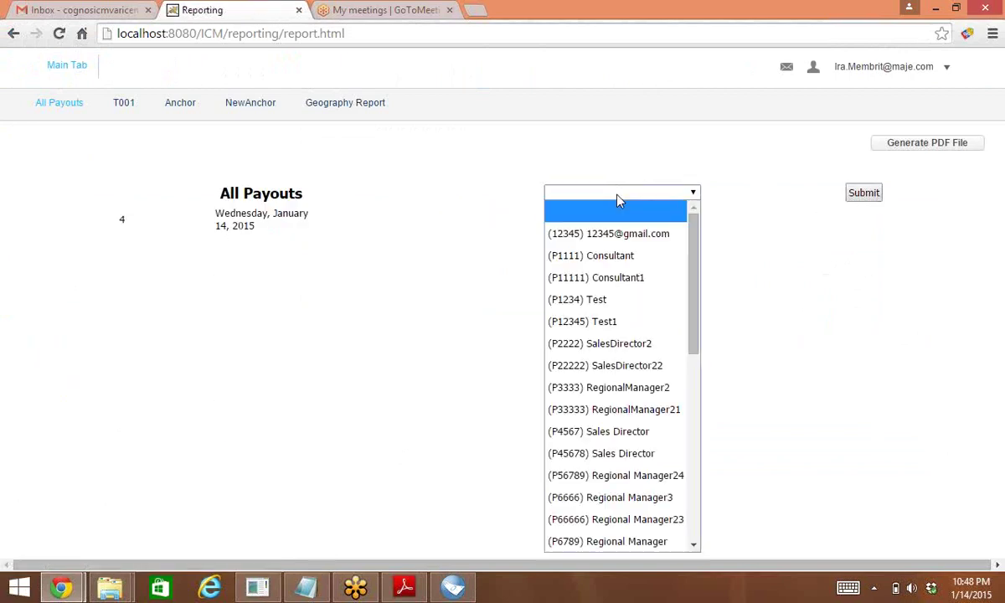
left_click(694, 511)
left_click(624, 388)
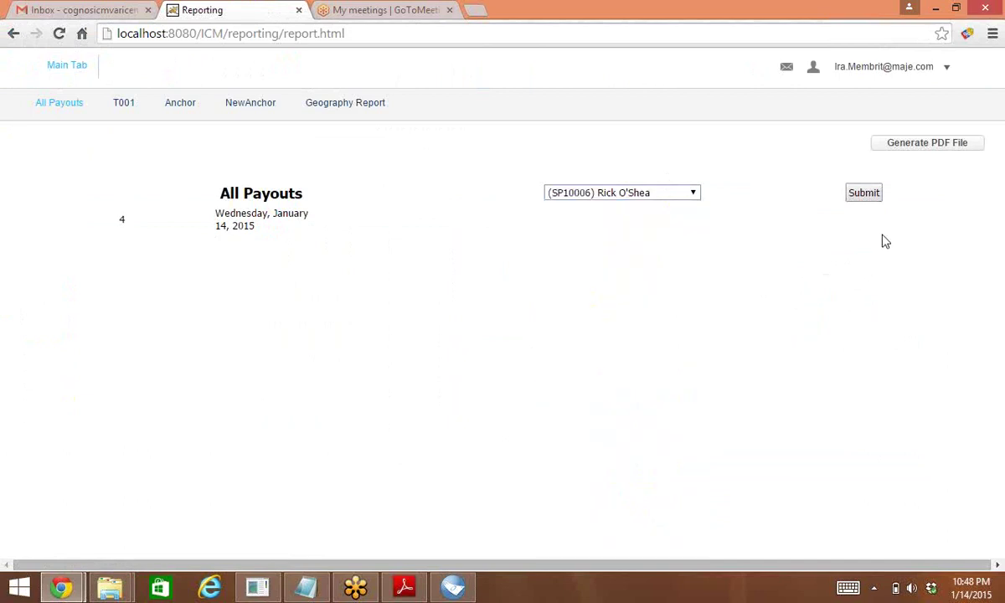
left_click(864, 193)
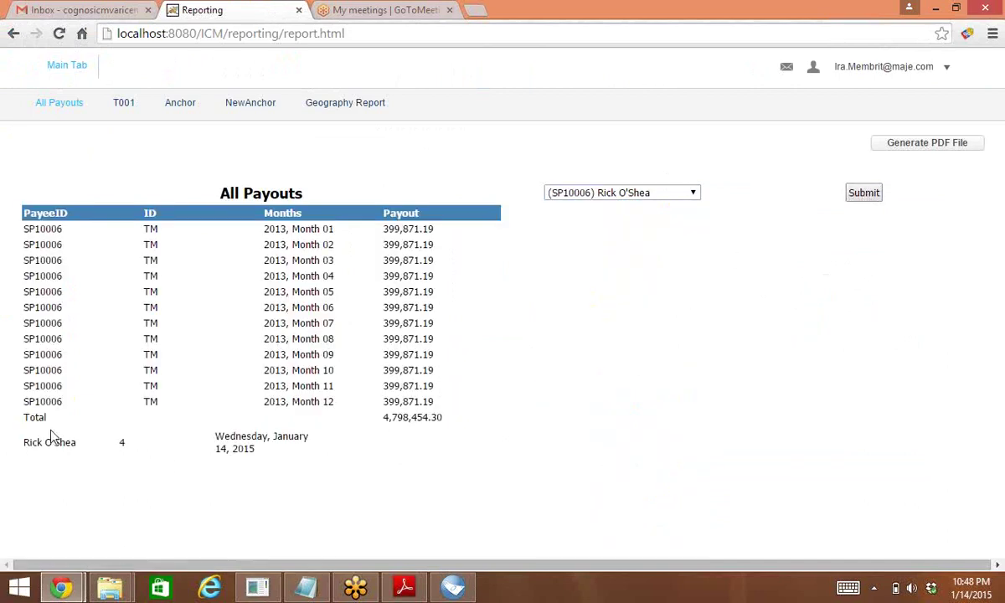
Step: Verify the Total row reads 4,798,454.30, then return to the Cognos designer
left_click_drag(25, 420, 450, 428)
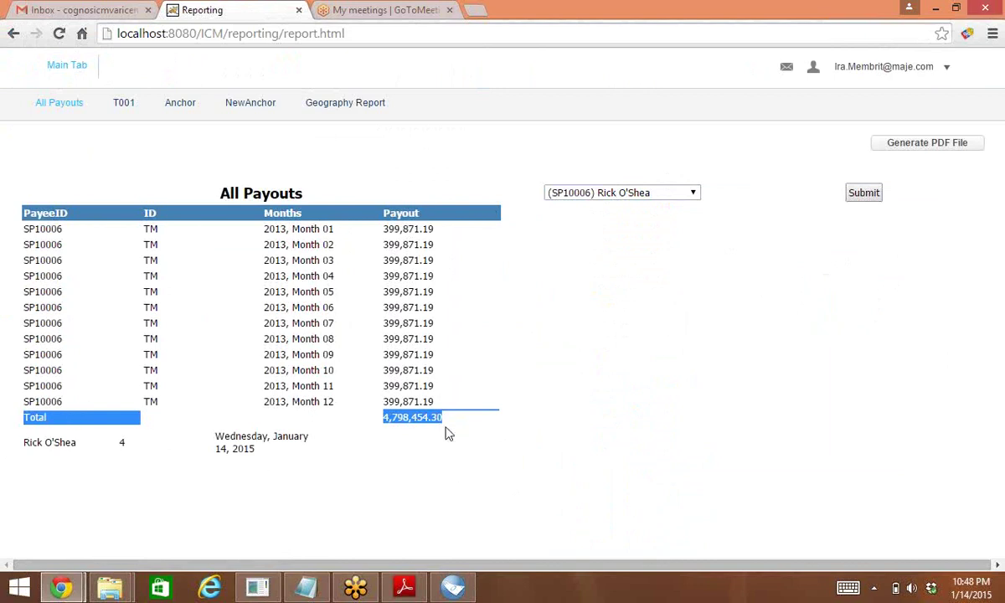
left_click(453, 511)
left_click(453, 590)
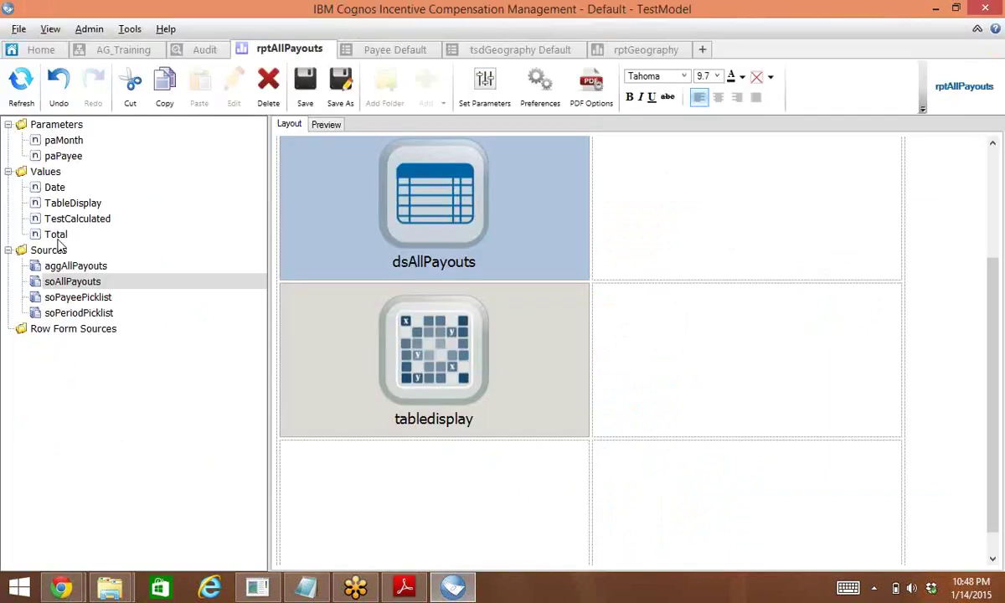
left_click(57, 233)
right_click(62, 172)
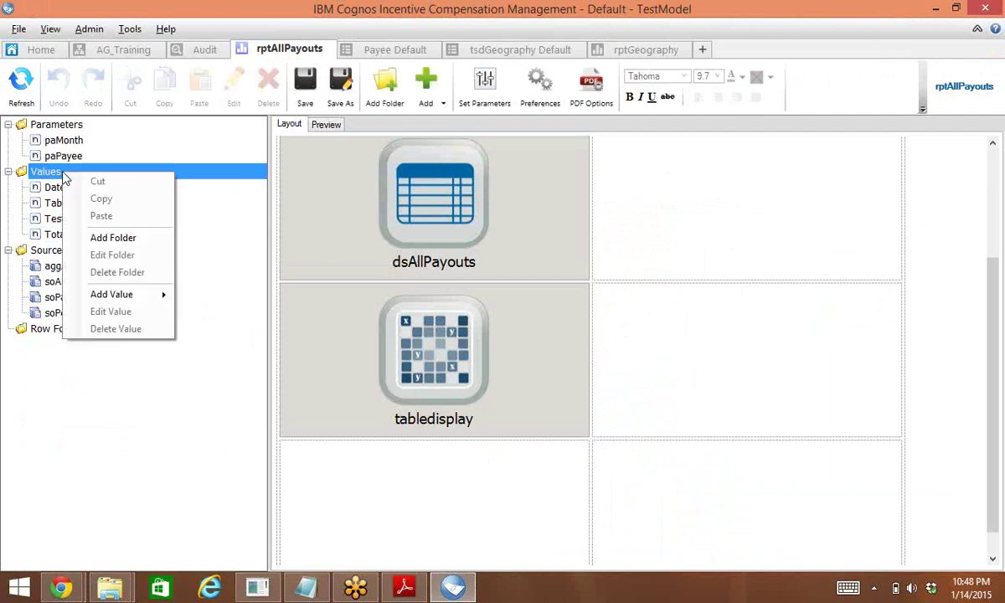
mouse_move(159, 300)
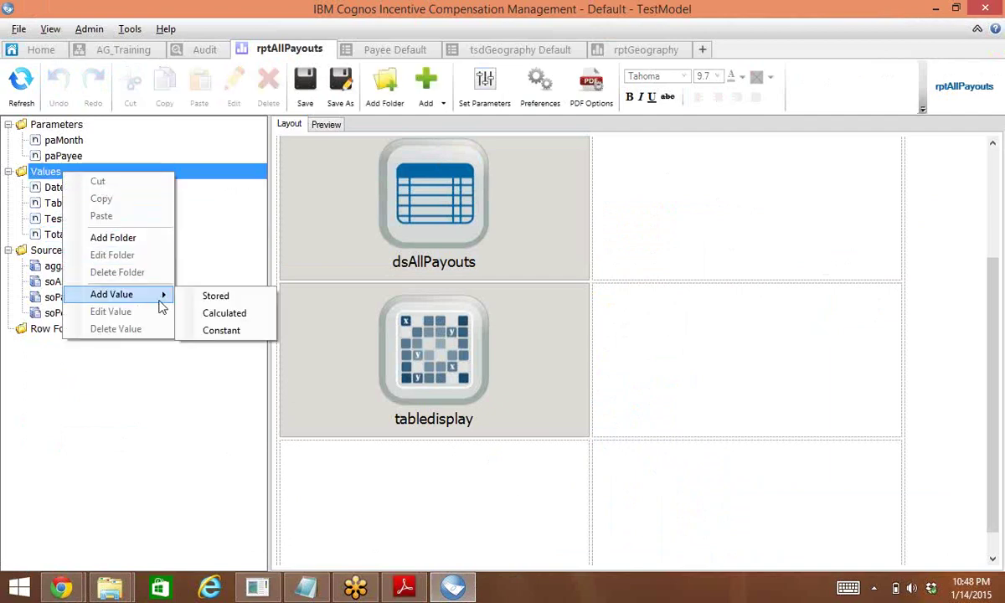
left_click(230, 330)
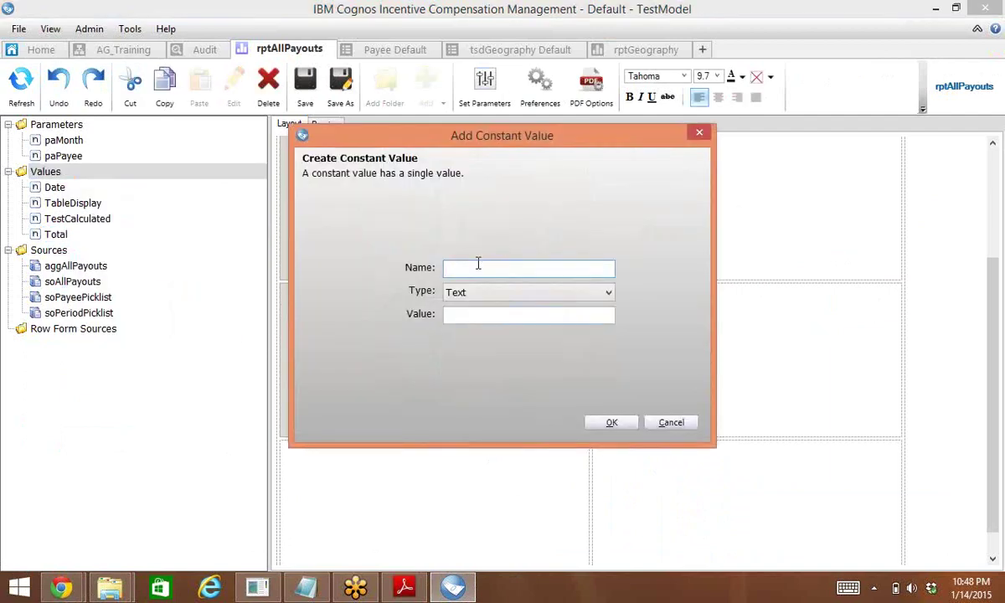
left_click(671, 423)
key("alt+Tab")
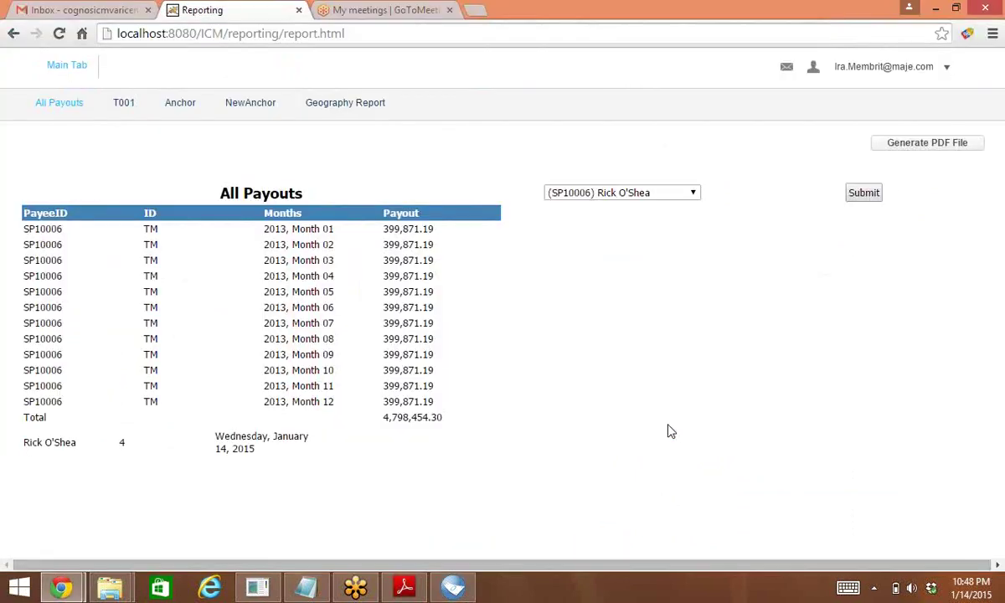
key("alt+Tab")
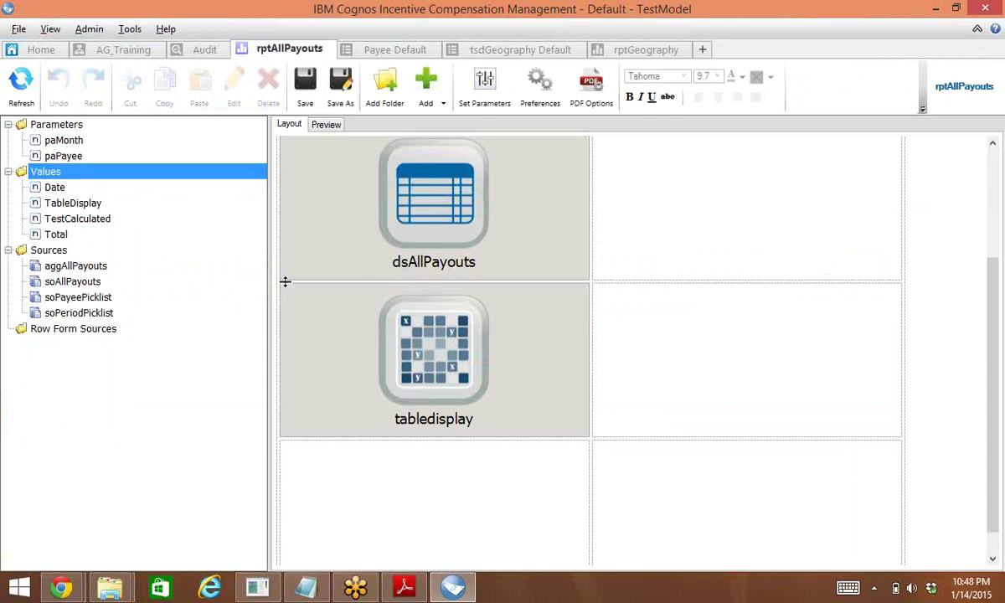
right_click(88, 283)
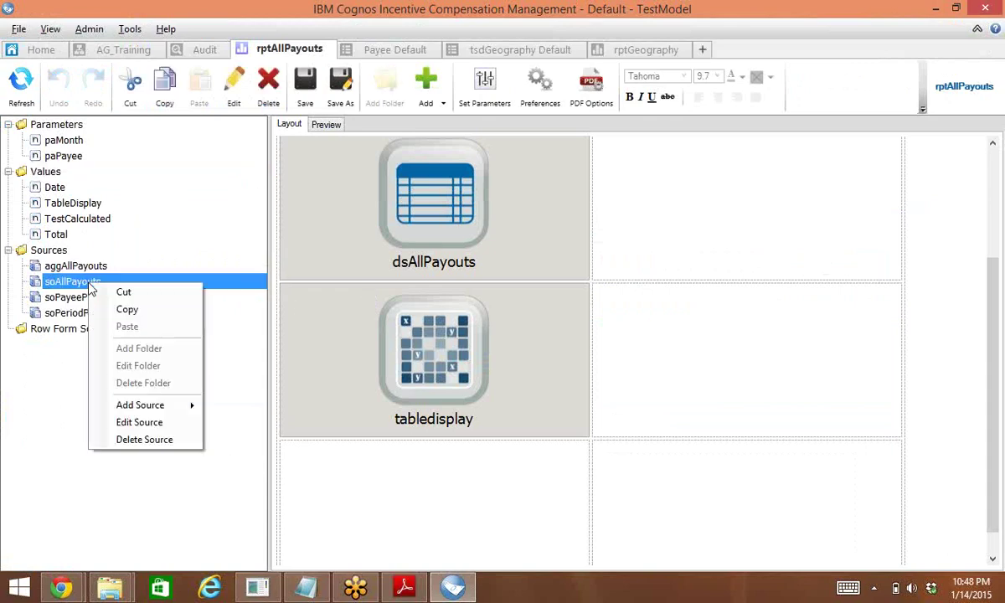
left_click(138, 422)
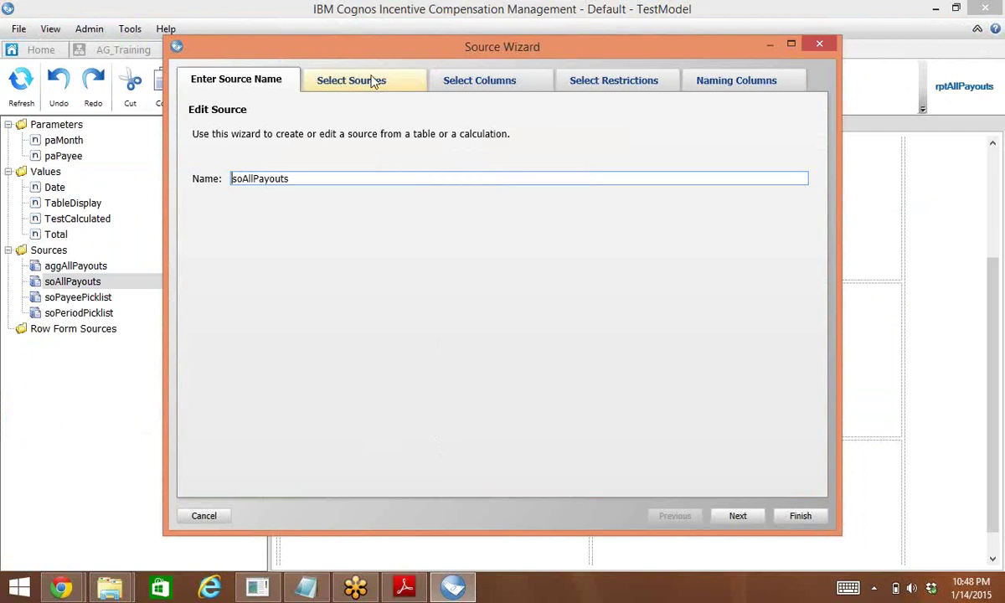
left_click(373, 87)
left_click(634, 87)
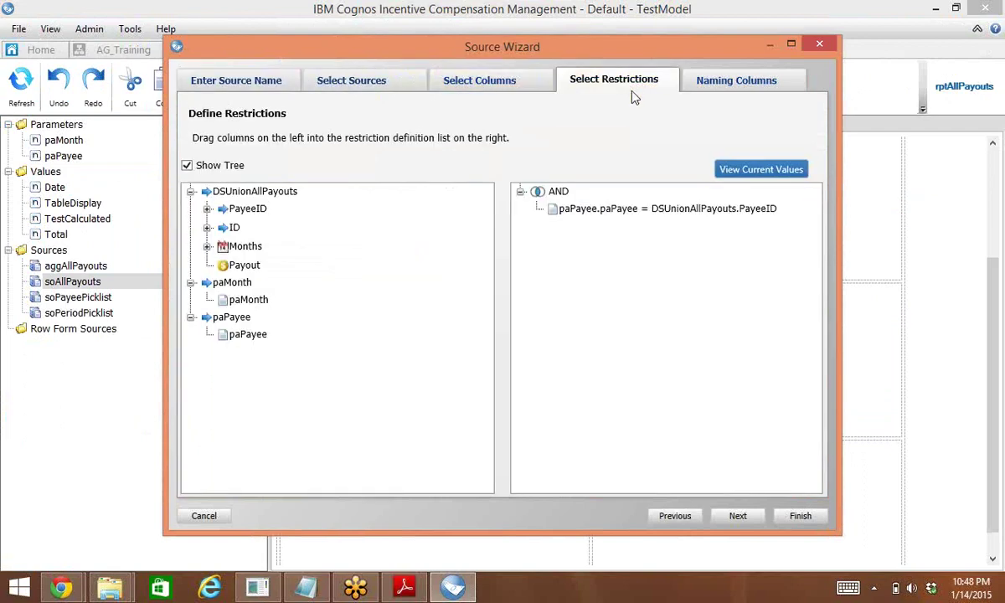
left_click(675, 208)
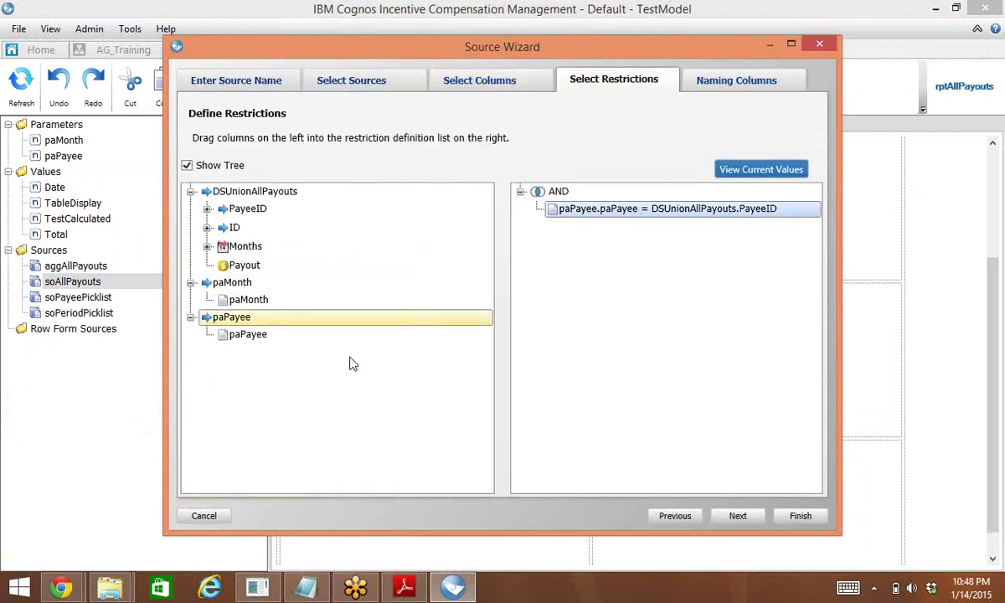
left_click(204, 516)
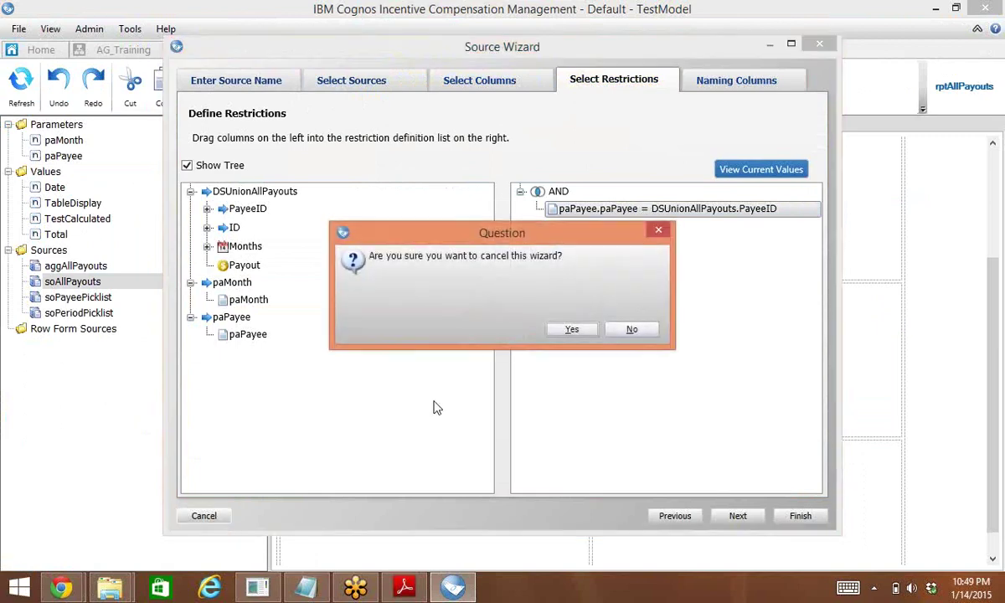
left_click(570, 330)
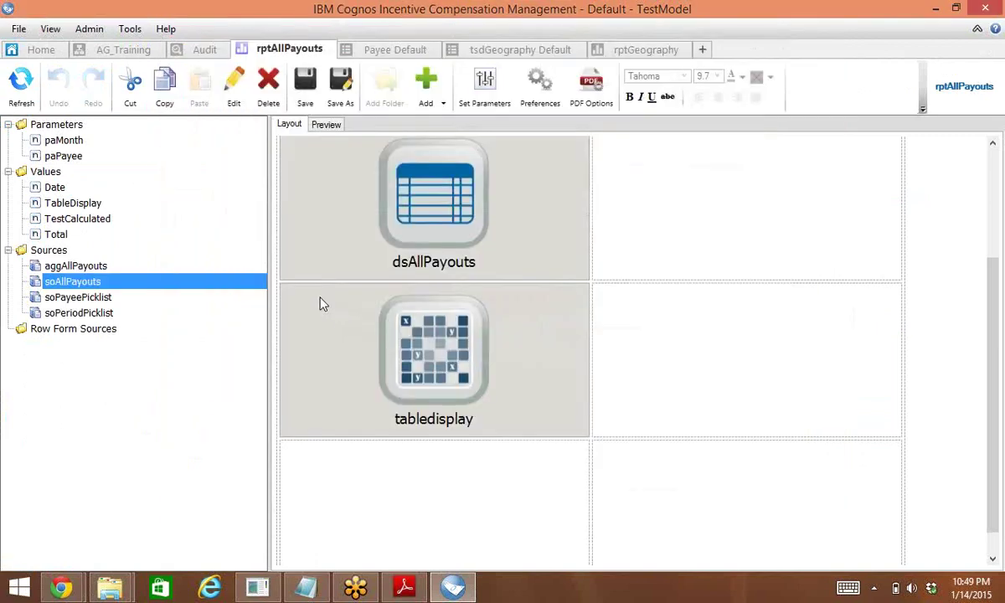
Step: Start a new aggregate transformation on soAllPayouts named 'hjj'
right_click(118, 289)
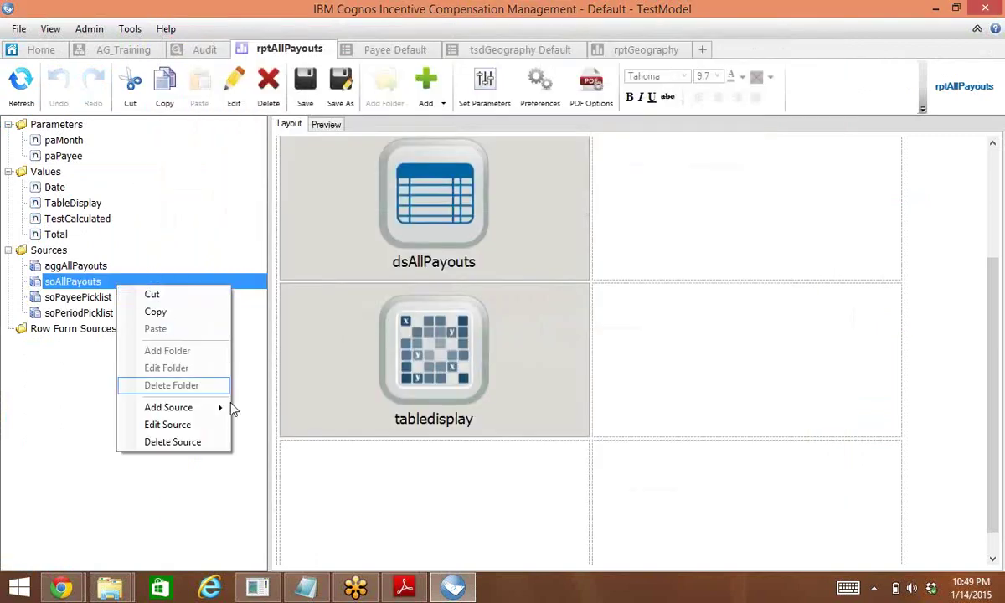
mouse_move(218, 407)
mouse_move(279, 412)
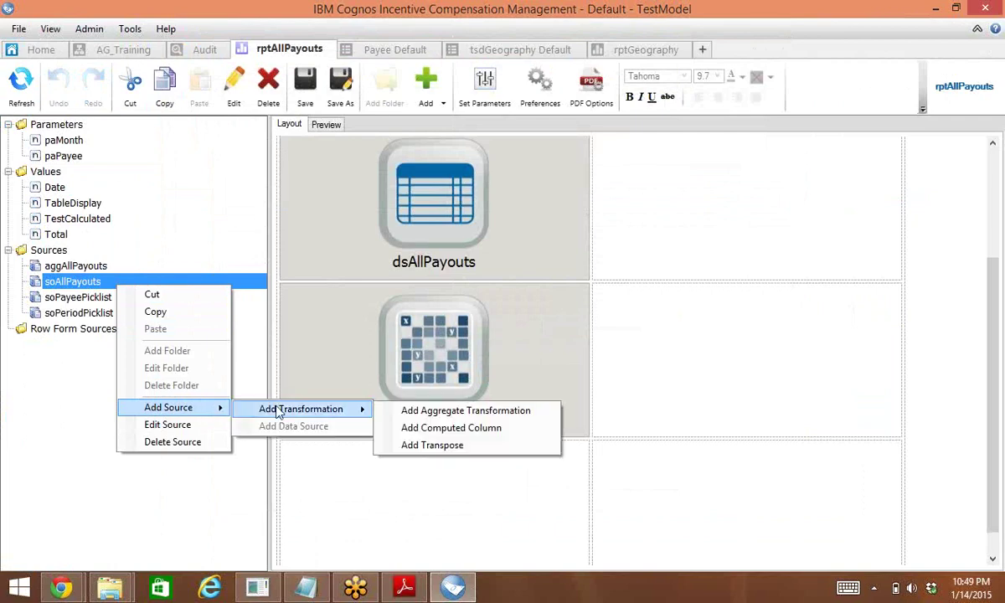
left_click(436, 415)
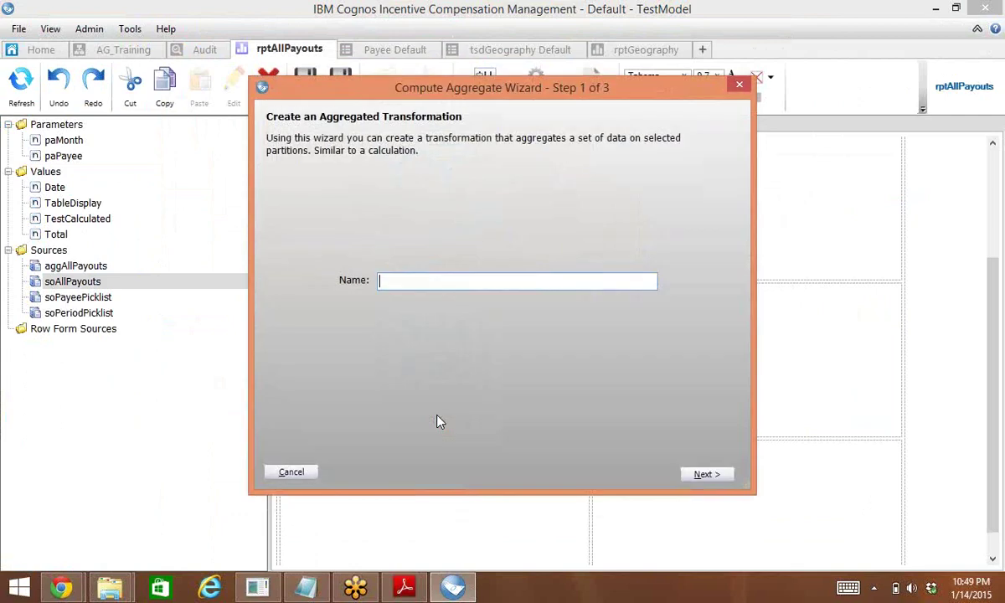
type("hjj")
left_click(704, 475)
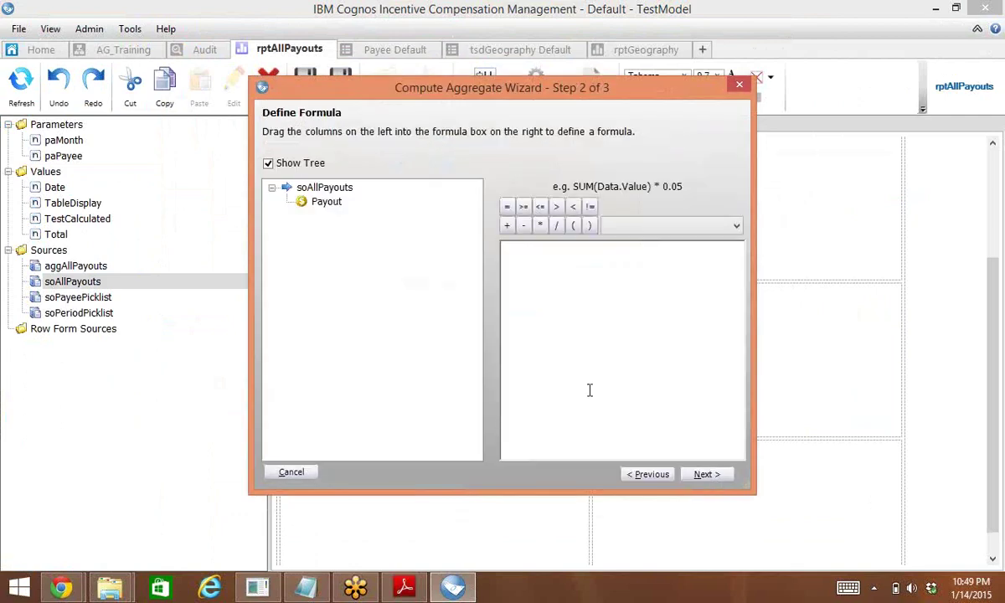
Step: Build a sum() formula on the Payout column
left_click_drag(333, 205, 599, 293)
left_click(653, 225)
left_click(655, 232)
type("s")
key("BackSpace")
key("BackSpace")
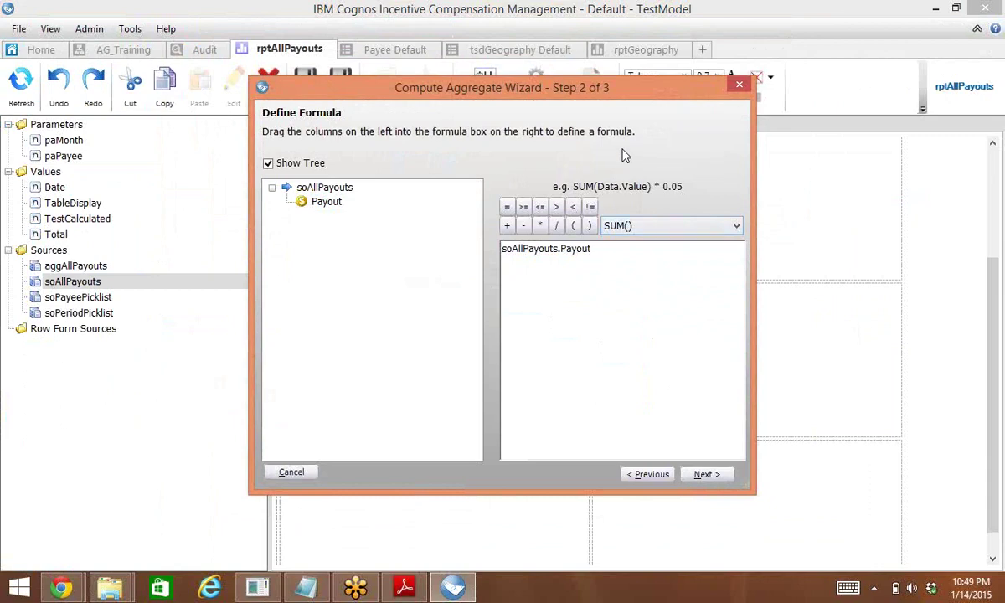
key("Home")
type("sum(")
type(")")
Step: Partition the aggregate by PayeeID, then cancel the wizard and confirm
key("alt+n")
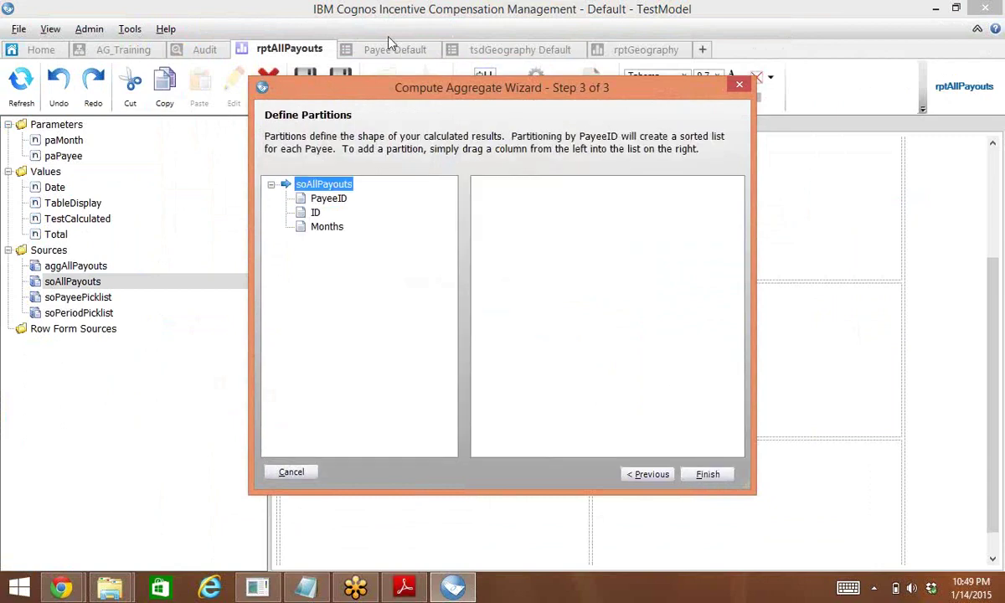
left_click_drag(306, 186, 545, 267)
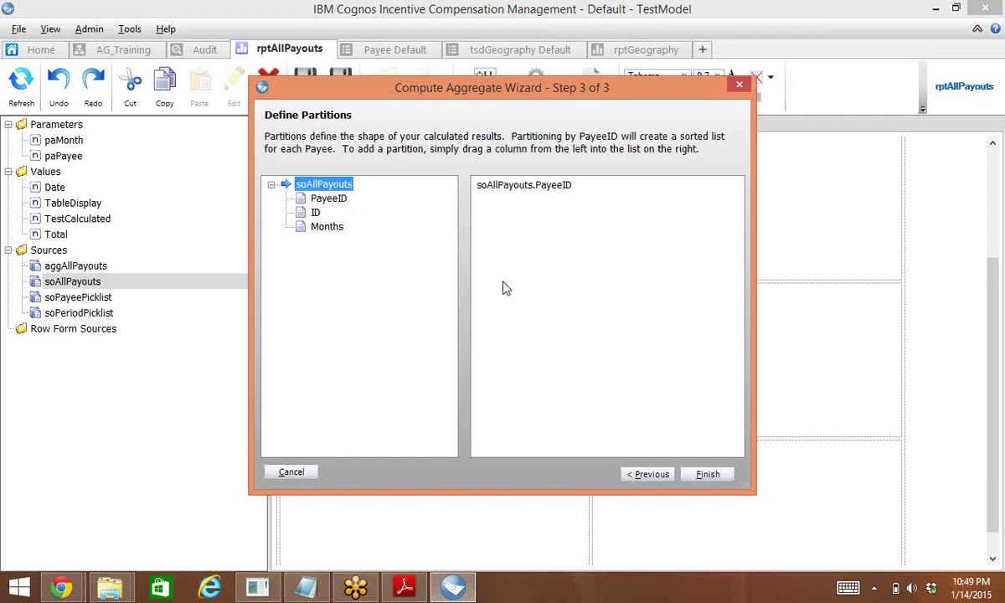
left_click(292, 474)
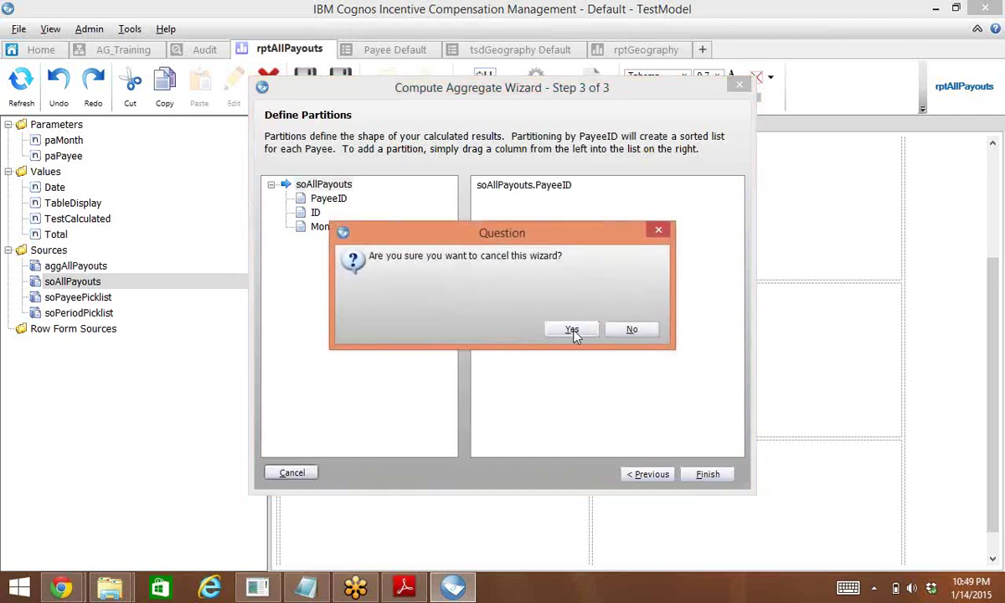
left_click(573, 330)
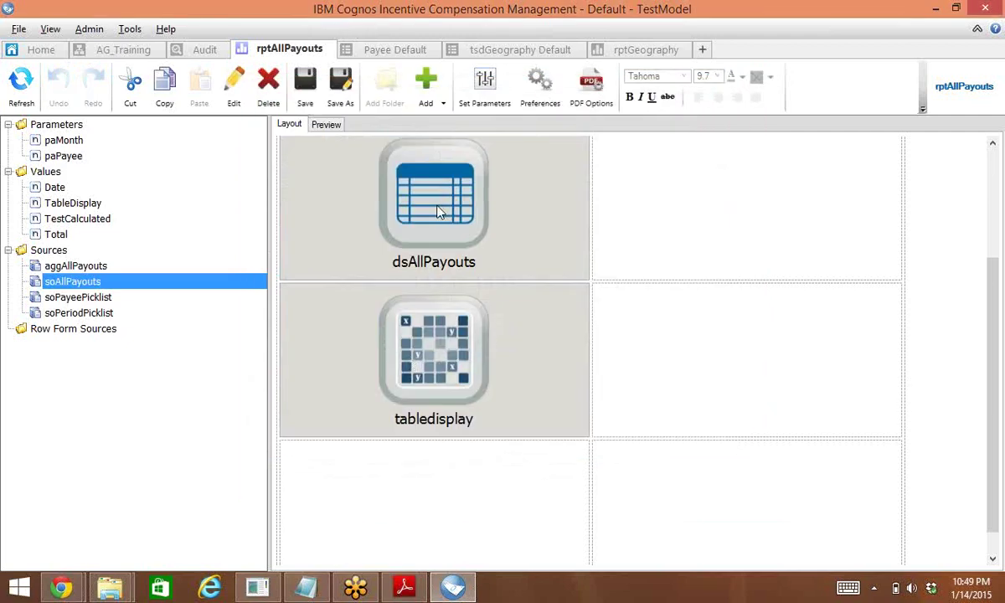
Step: Rename the dsAllPayouts data grid to dgAllPayouts
right_click(404, 237)
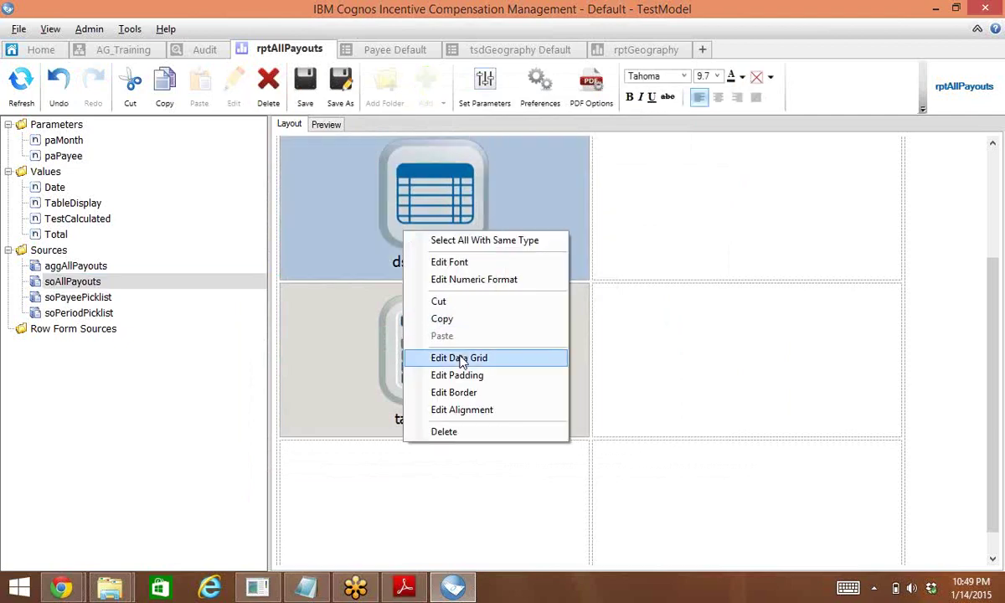
left_click(460, 358)
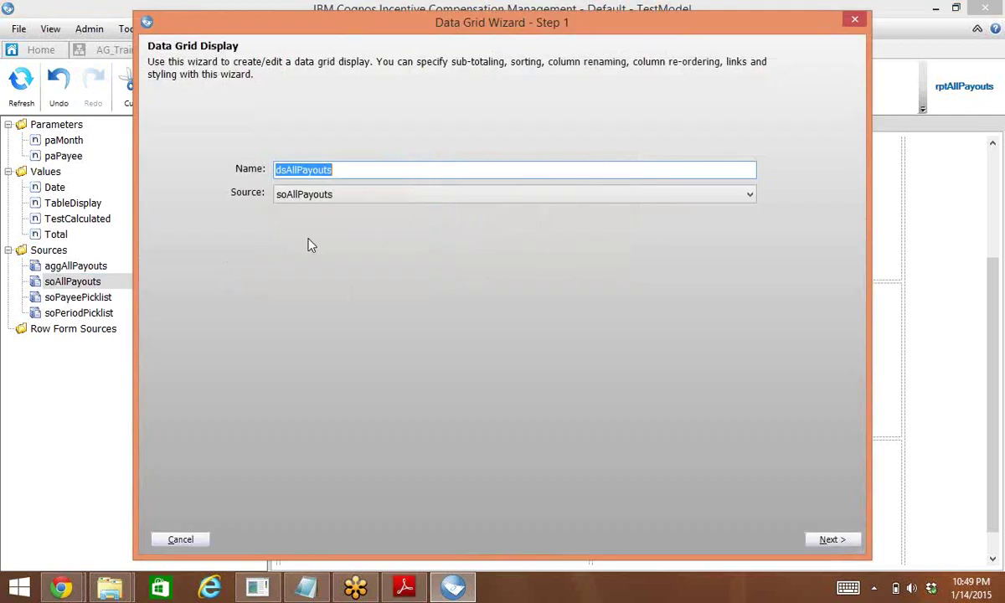
left_click(287, 171)
key("BackSpace")
type("g")
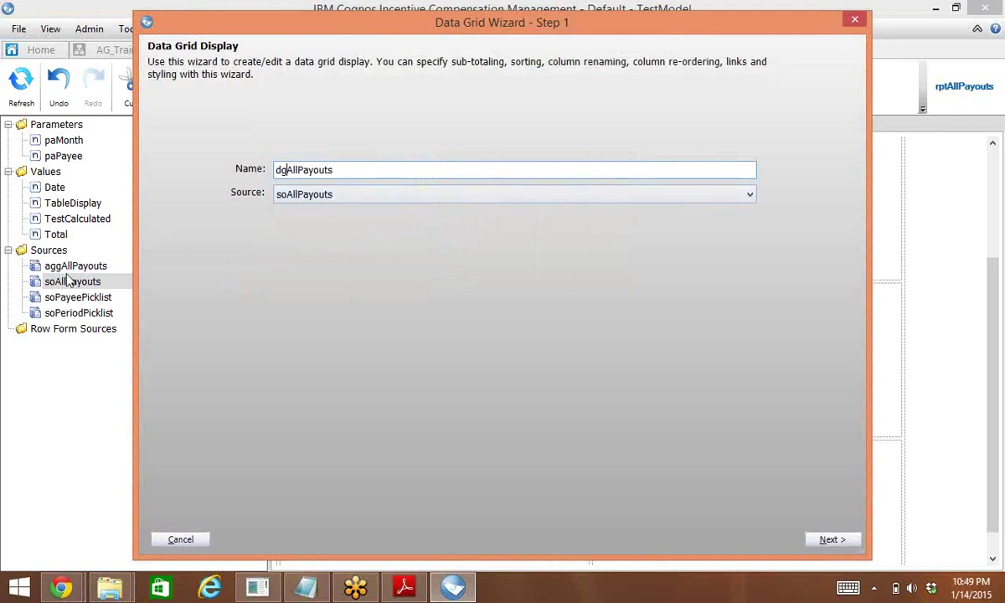
left_click(828, 541)
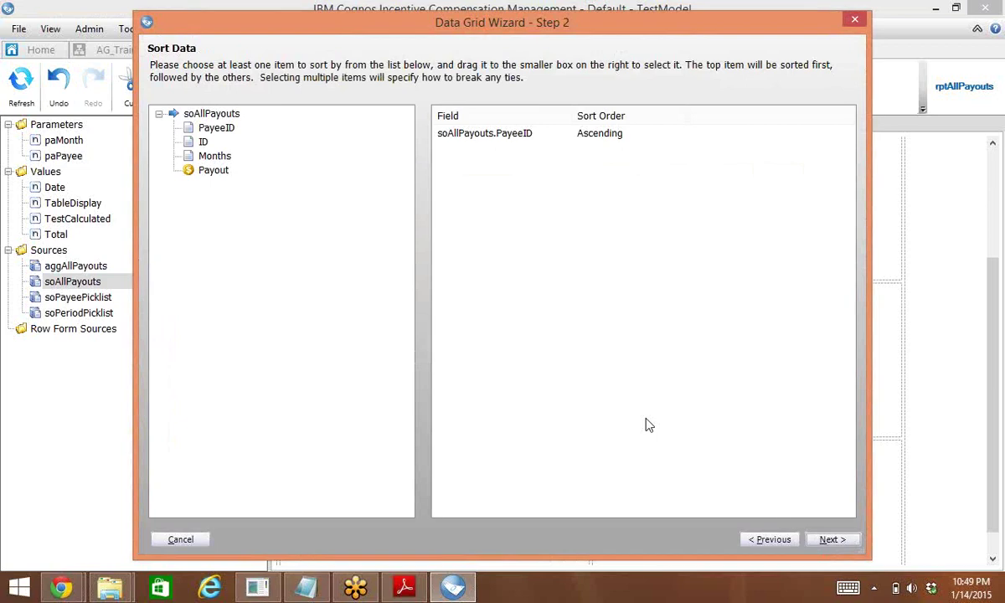
Step: Keep the PayeeID sort, widen the Months column, and advance to the sections page
left_click(507, 137)
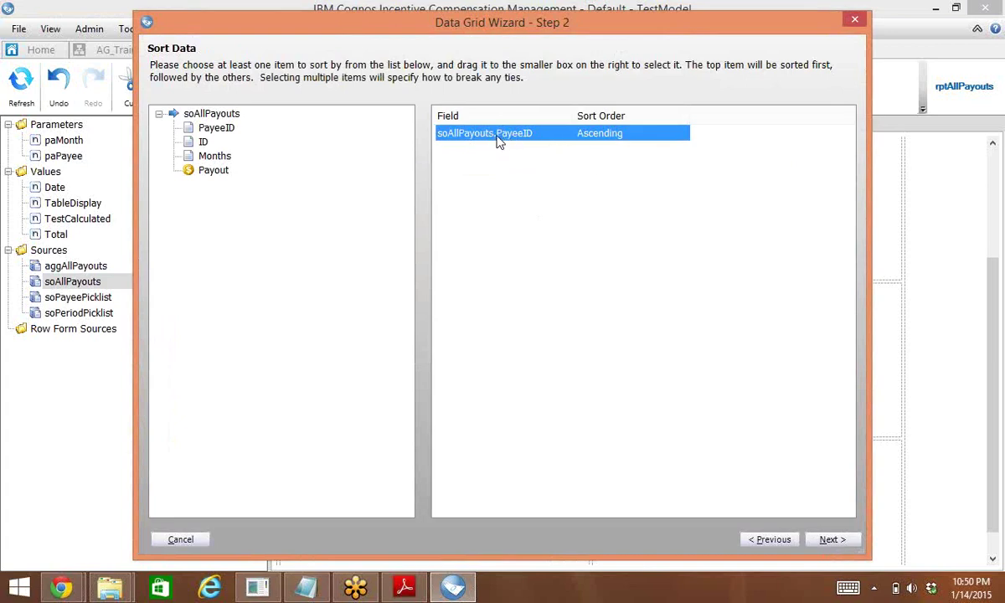
left_click(832, 541)
left_click_drag(325, 119, 437, 135)
right_click(386, 123)
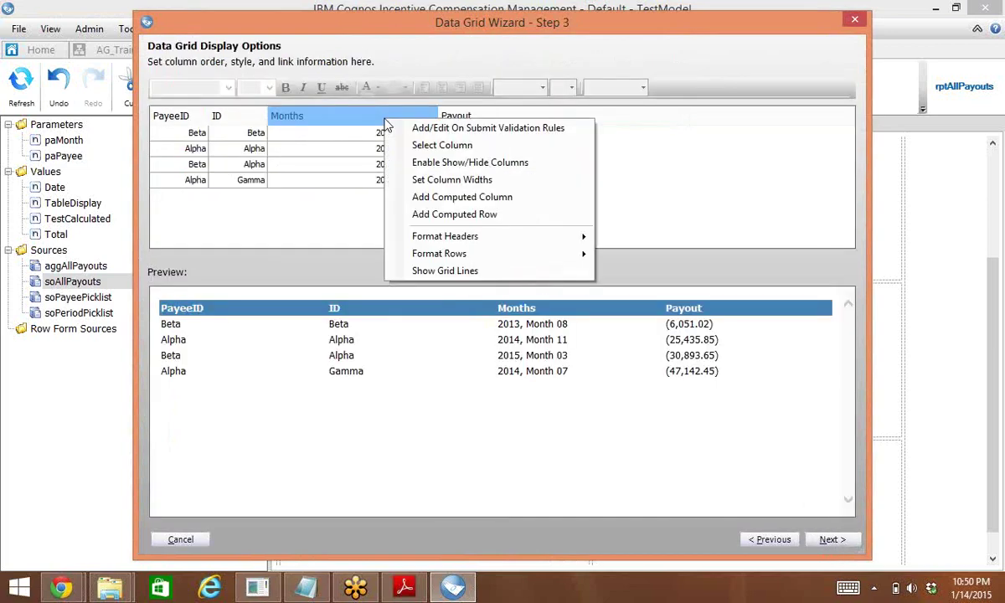
left_click(429, 180)
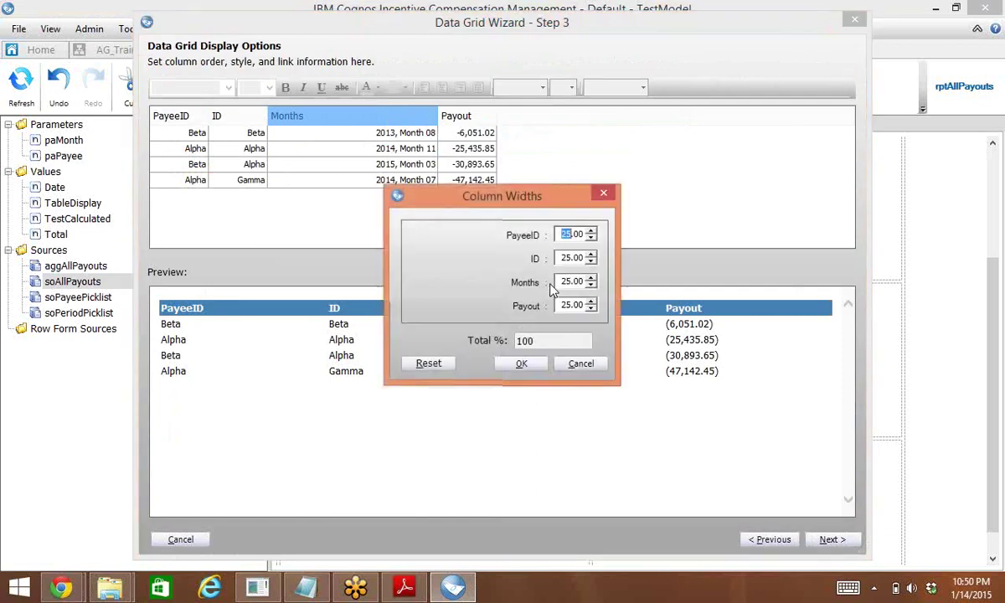
left_click(583, 364)
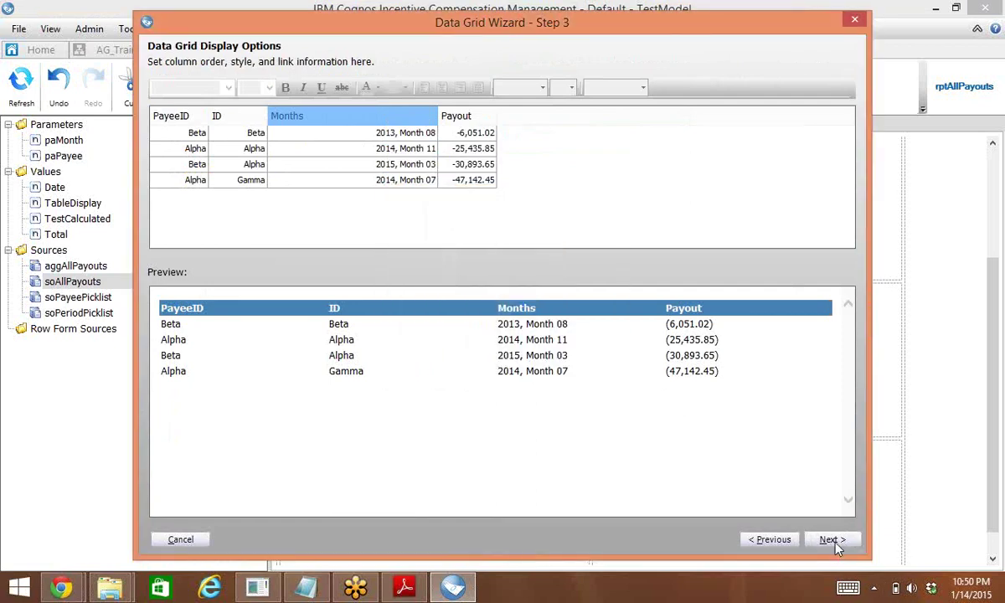
left_click(829, 540)
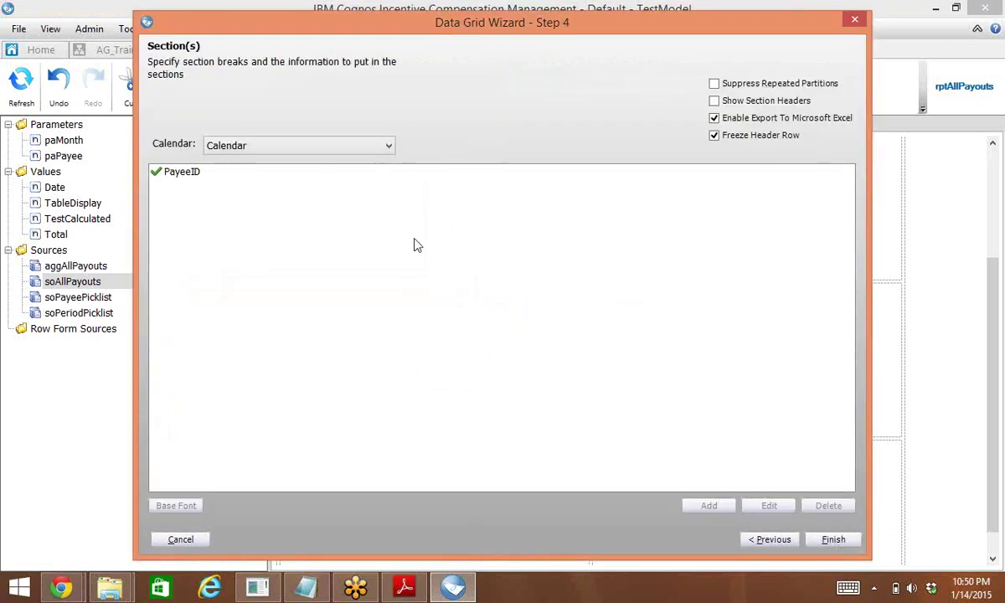
Step: Open the PayeeID section's source editor and select aggAllPayouts, its Total-row cell, and Total
double_click(163, 170)
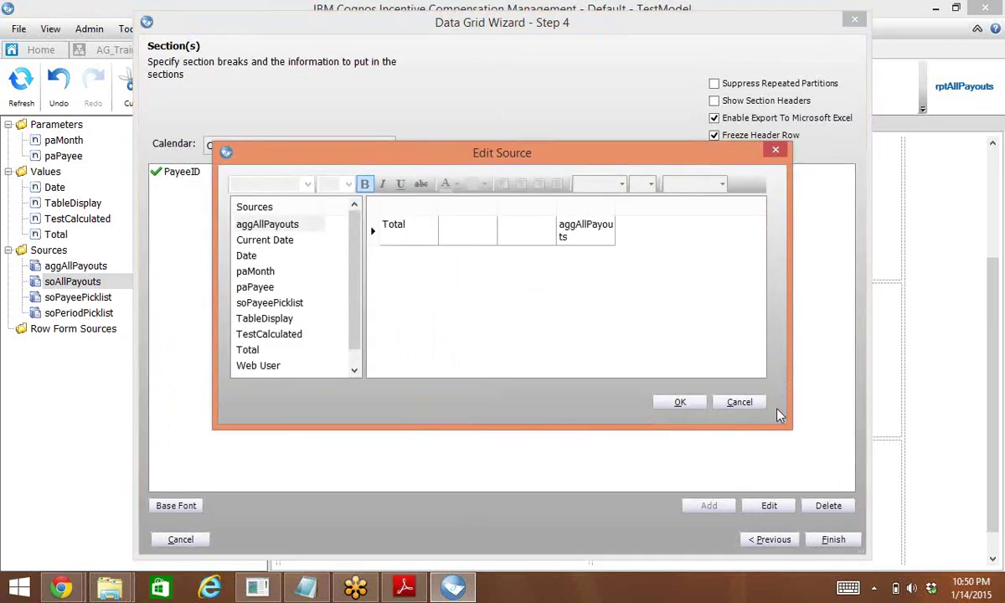
left_click(753, 404)
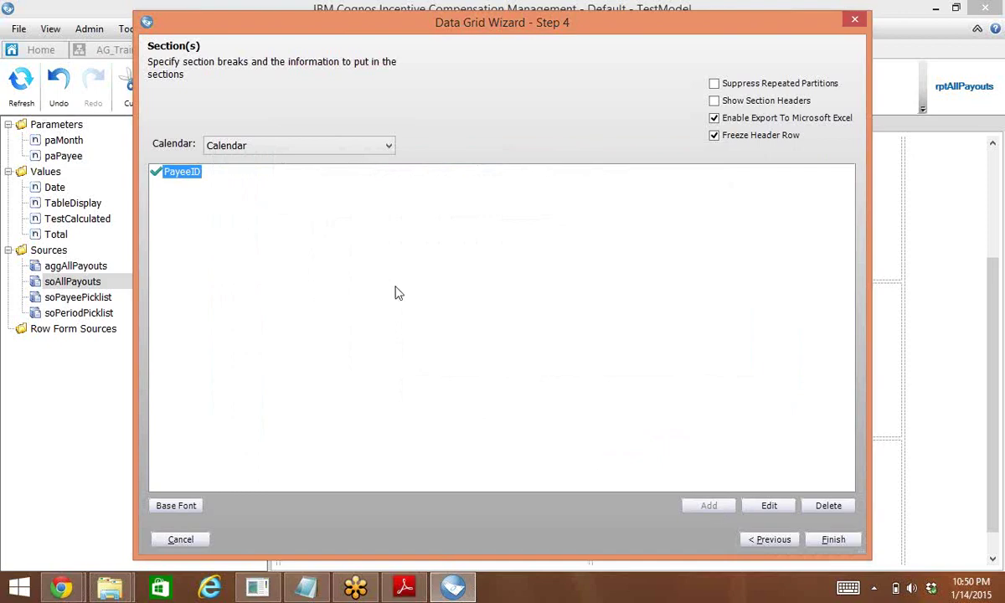
left_click(771, 508)
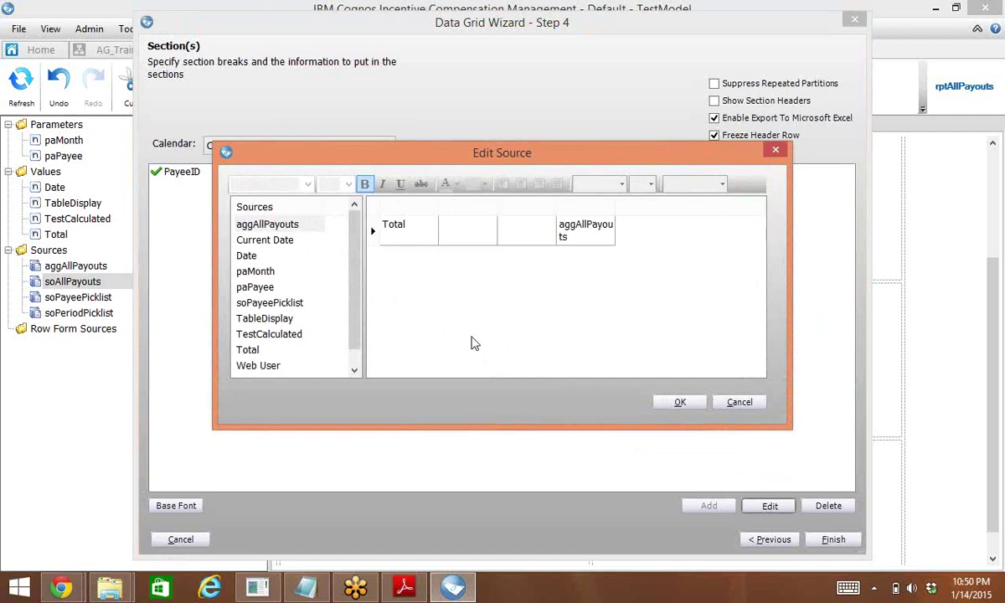
left_click(256, 225)
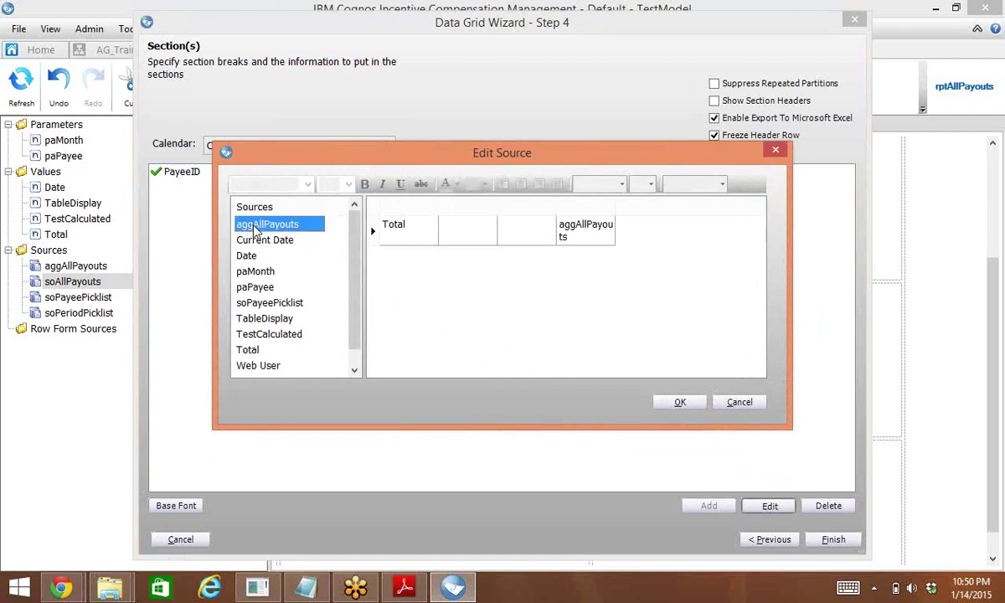
left_click(594, 231)
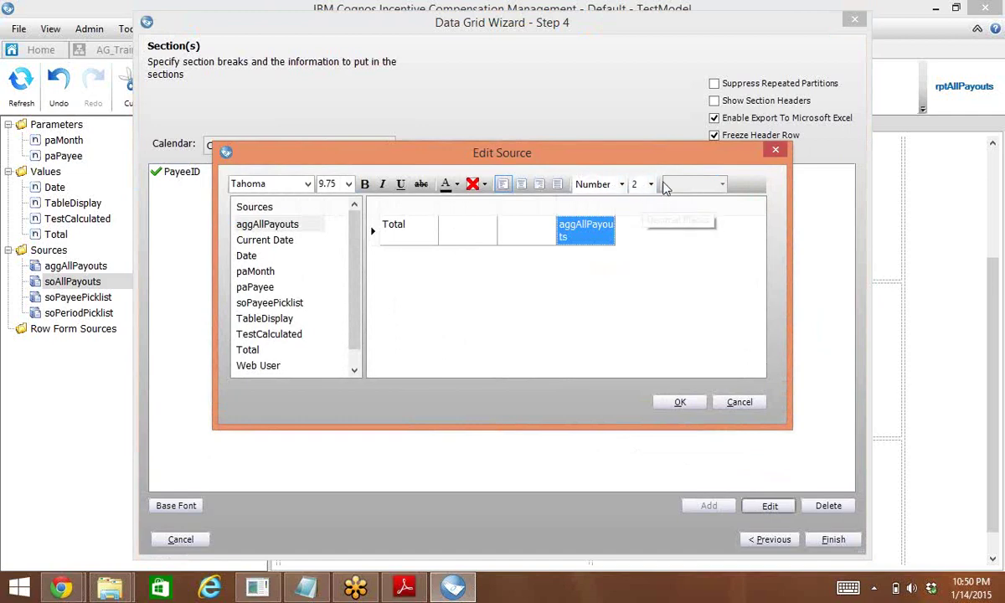
left_click(251, 350)
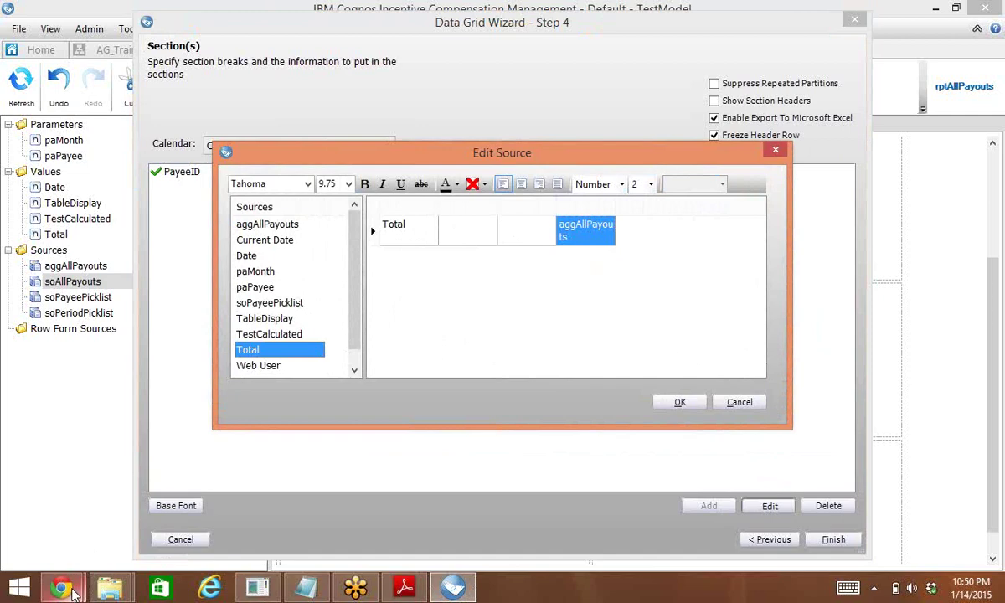
mouse_move(62, 586)
left_click(106, 519)
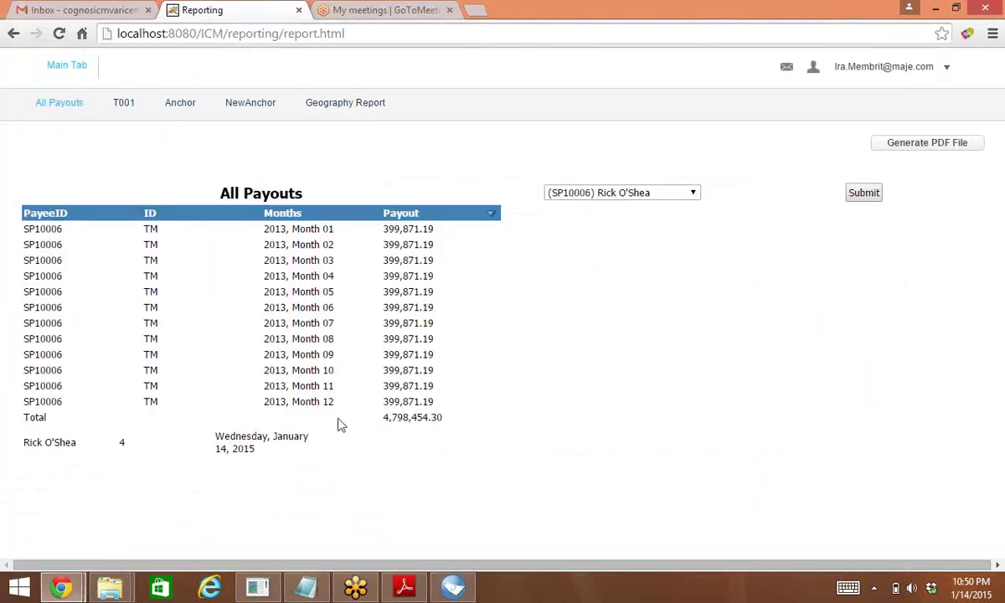
left_click_drag(20, 180, 180, 370)
left_click_drag(25, 229, 175, 381)
left_click(329, 479)
left_click_drag(25, 180, 255, 448)
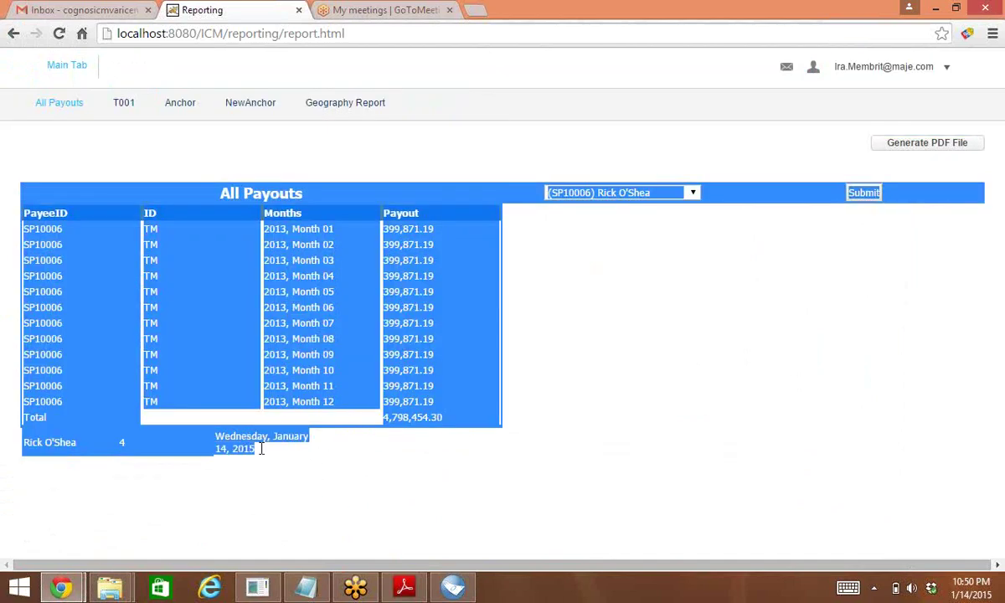
left_click(280, 450)
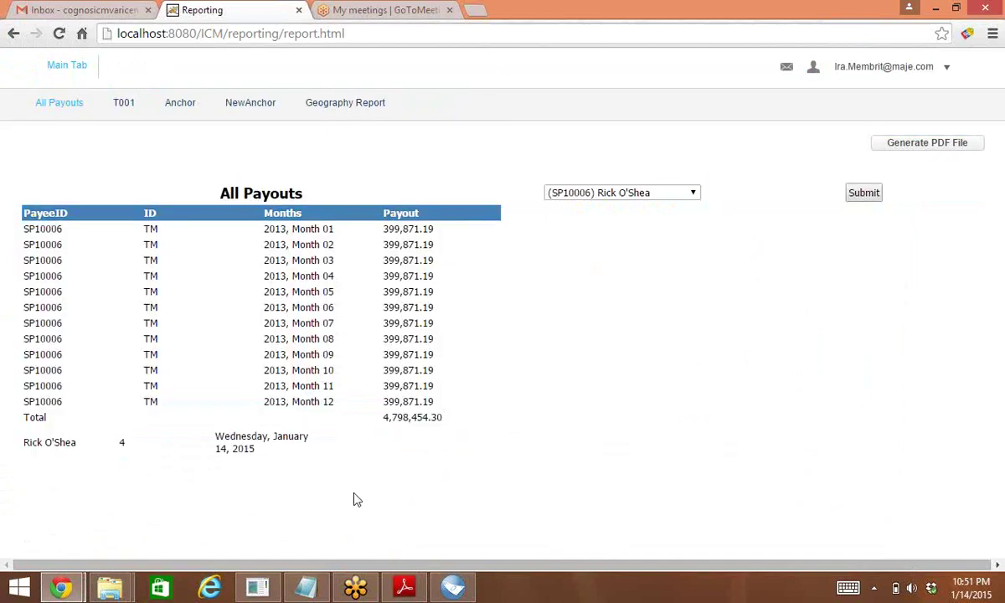
key("alt+Tab")
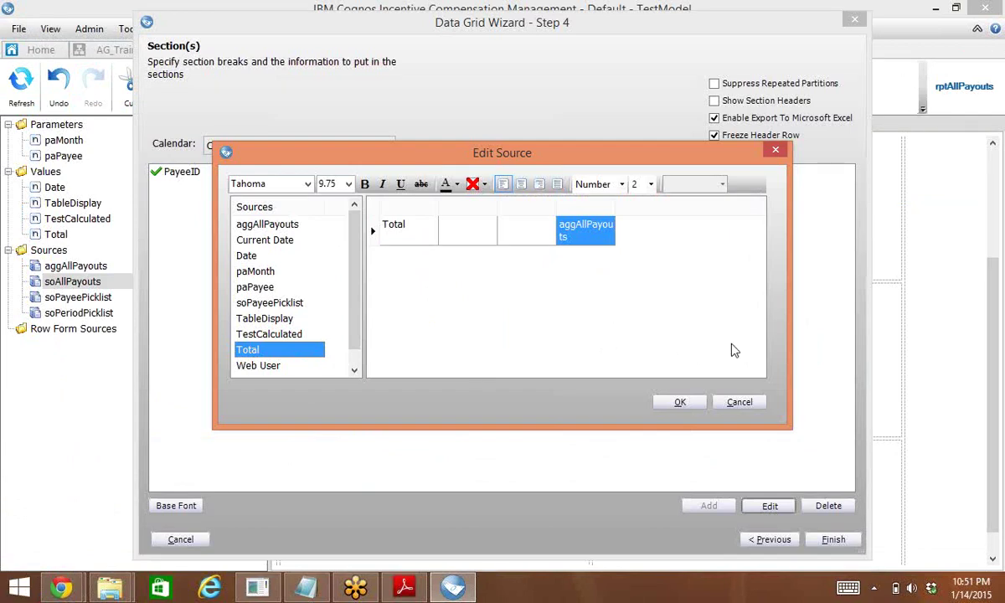
Step: Close Edit Source, cancel the Data Grid Wizard and confirm discarding the changes
left_click(738, 403)
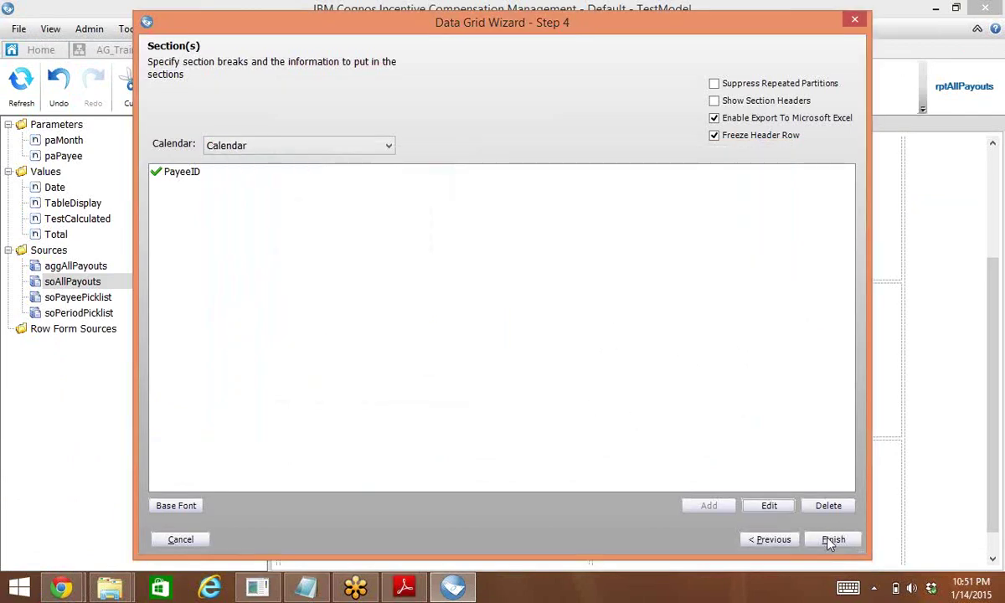
left_click(181, 540)
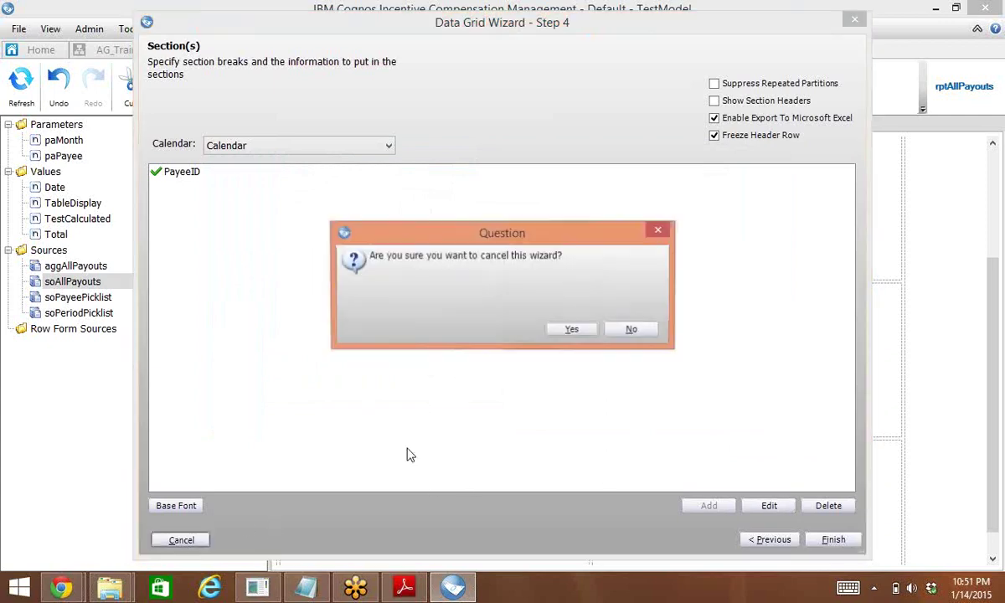
left_click(573, 329)
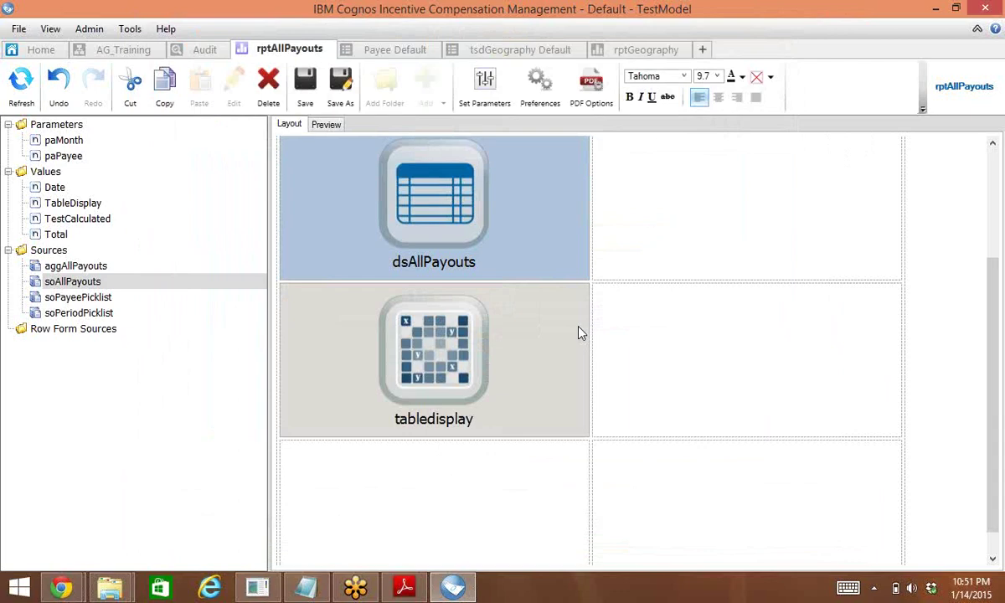
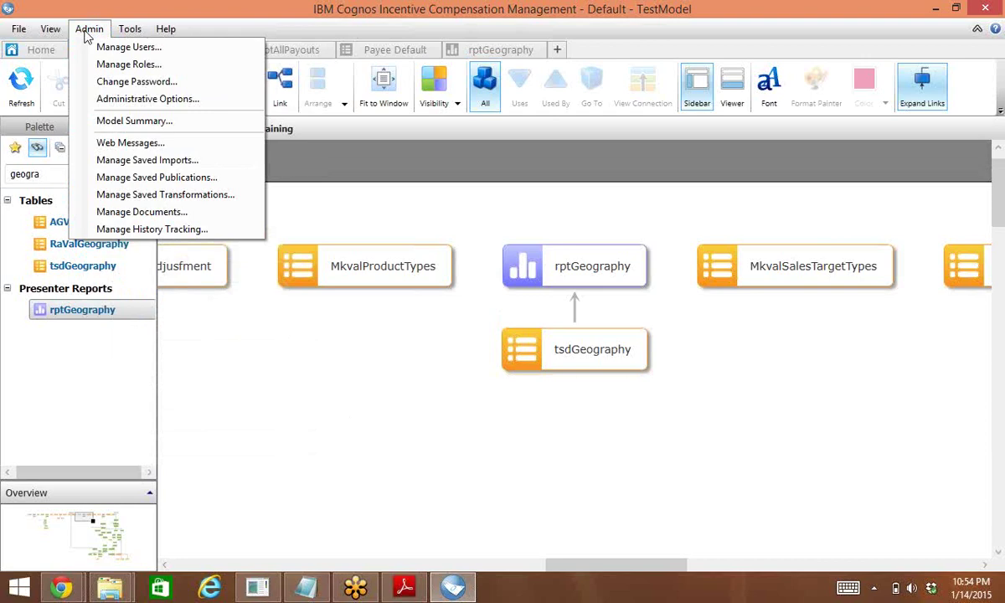
left_click(144, 234)
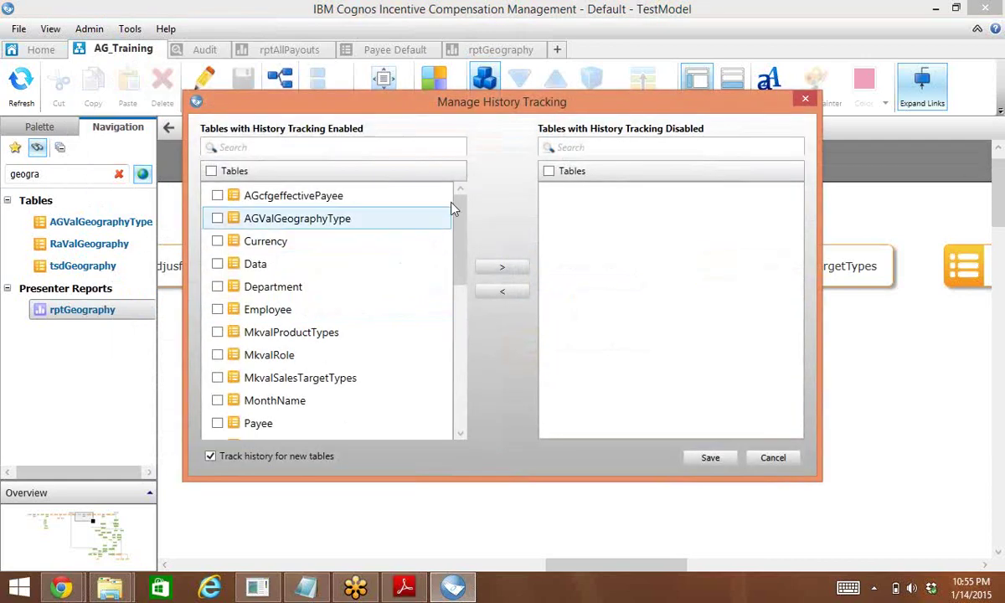
left_click_drag(457, 225, 459, 197)
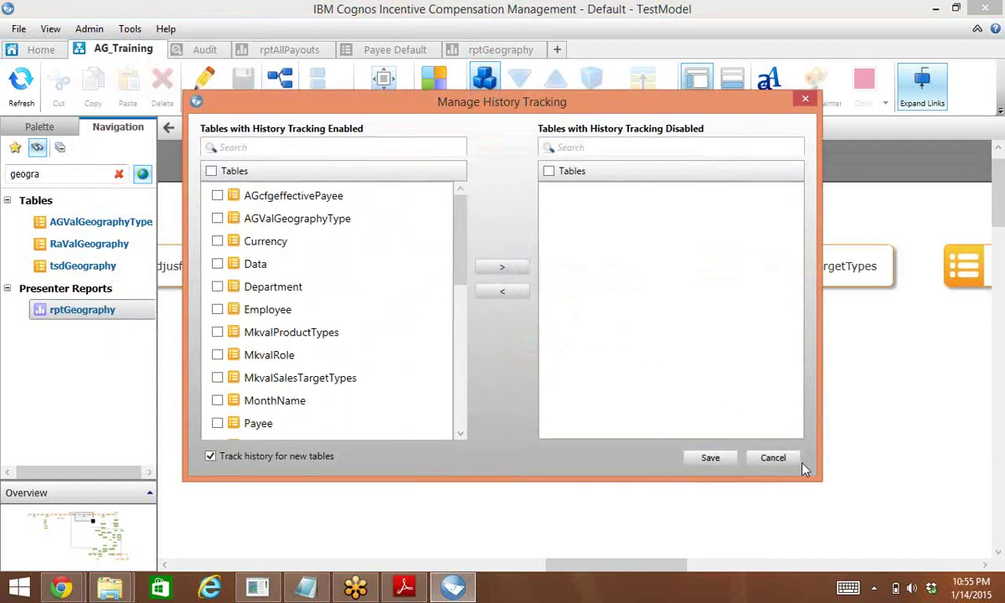
left_click(773, 458)
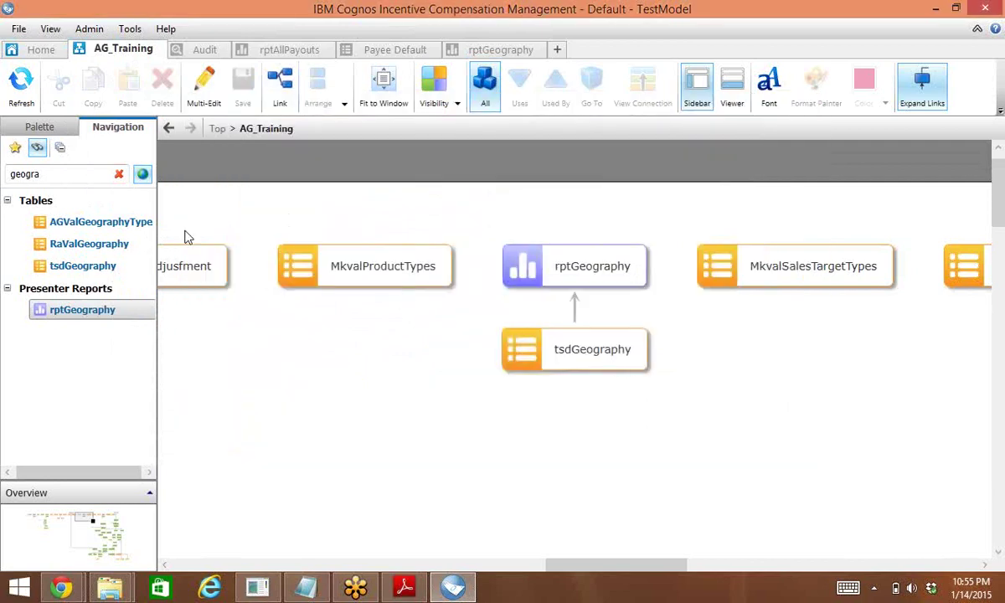
left_click_drag(83, 262, 87, 275)
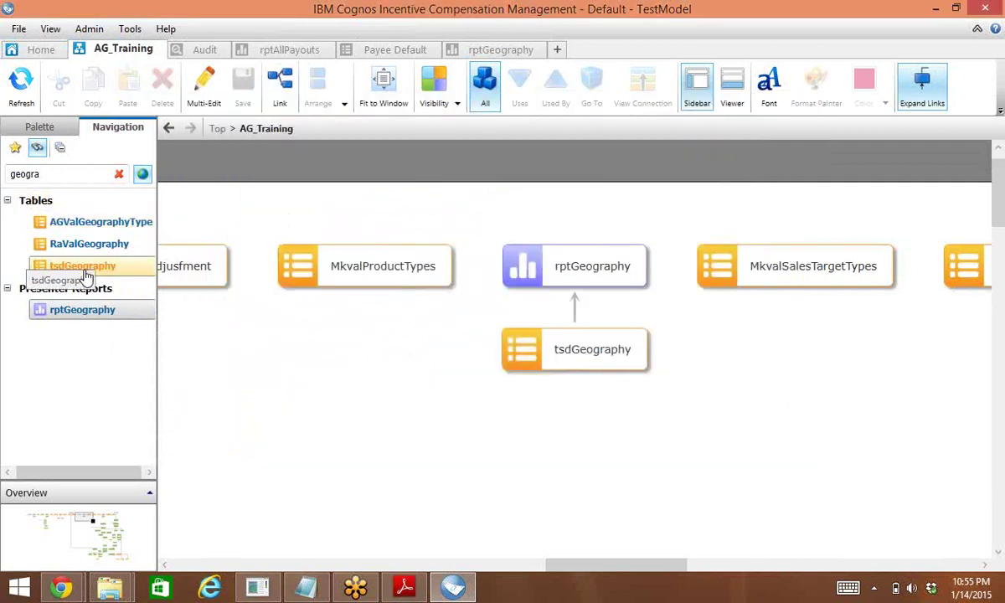
Step: Open the tsdGeography table's data and select subscriber 1111's record
right_click(86, 275)
left_click(146, 374)
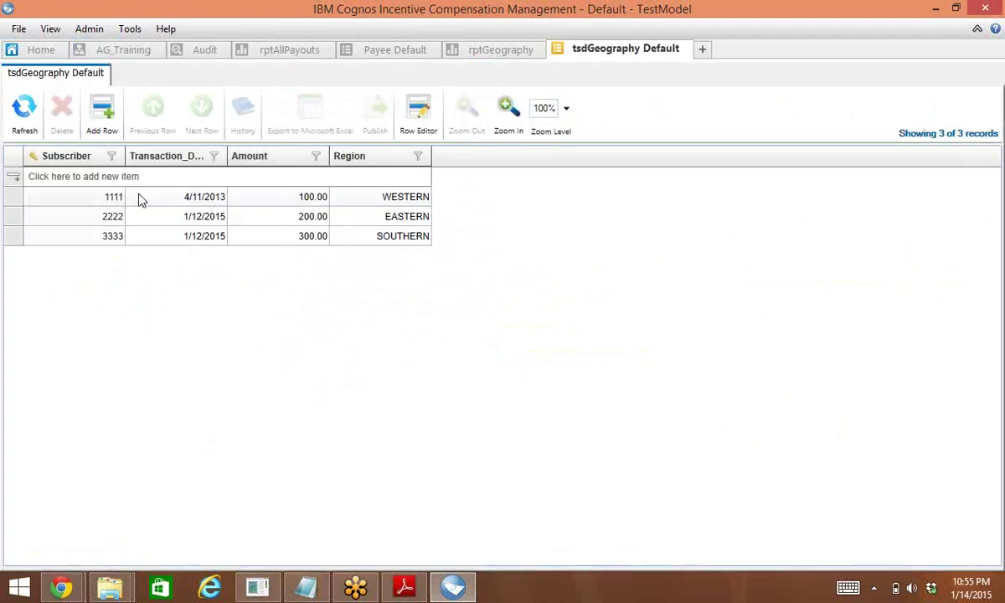
left_click(141, 199)
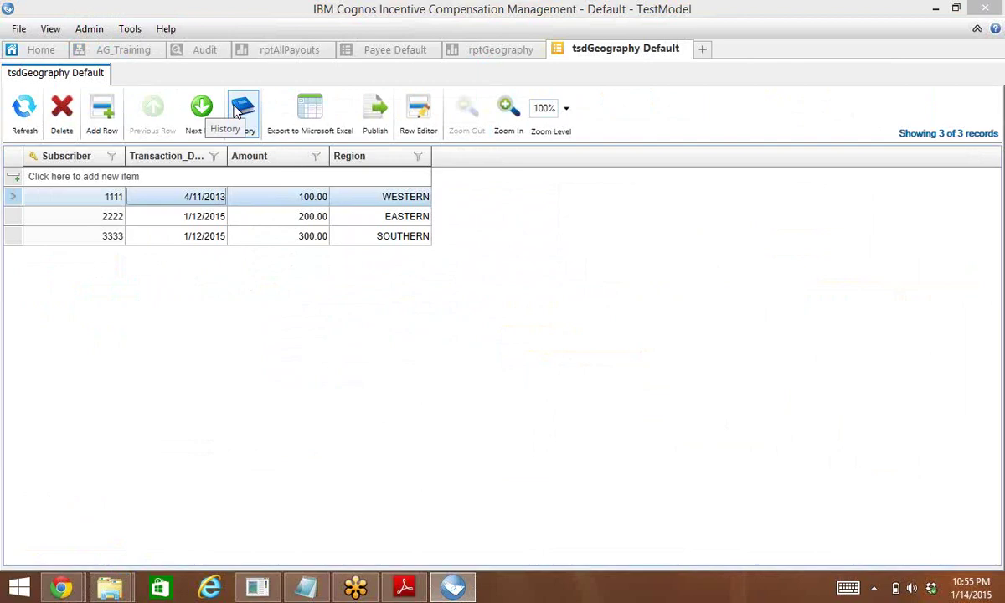
Step: Show detailed history for record 1111 (WESTERN, 100.00, 2013 Month 01), then close it
left_click(239, 111)
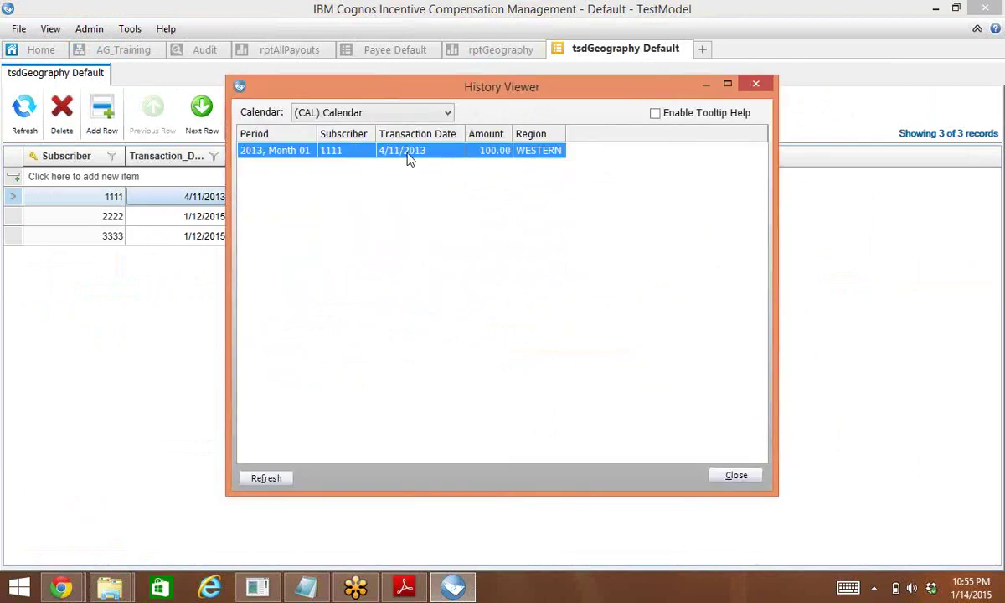
right_click(408, 157)
left_click(442, 164)
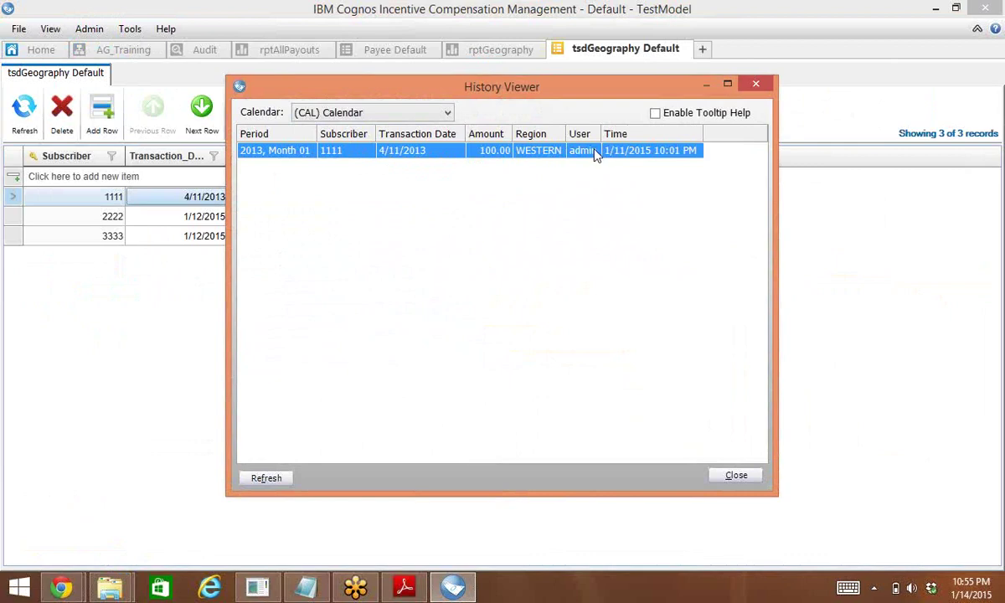
left_click(736, 476)
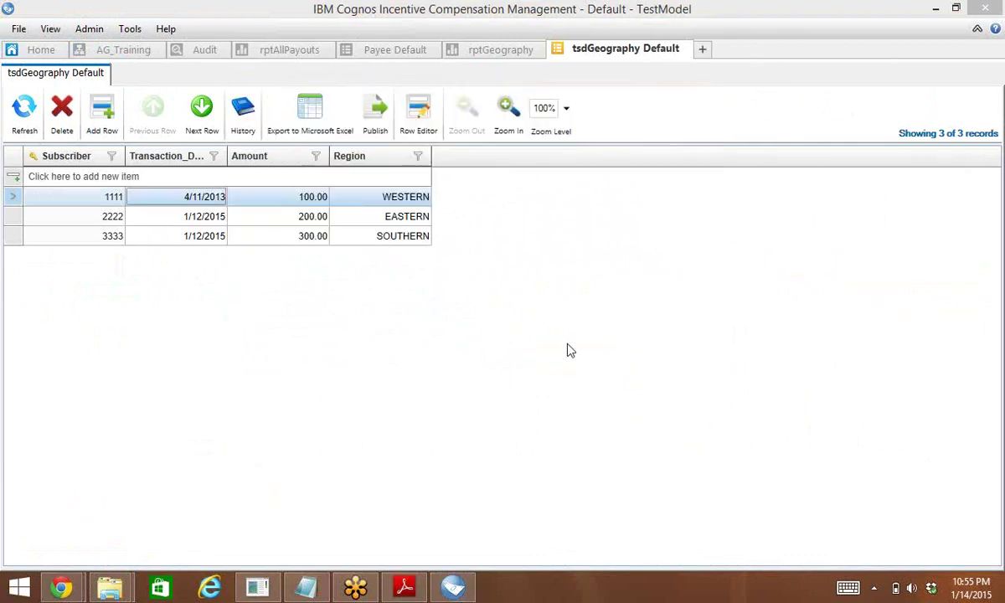
Step: Change subscriber 1111's Amount from 100.00 to 155
left_click(309, 196)
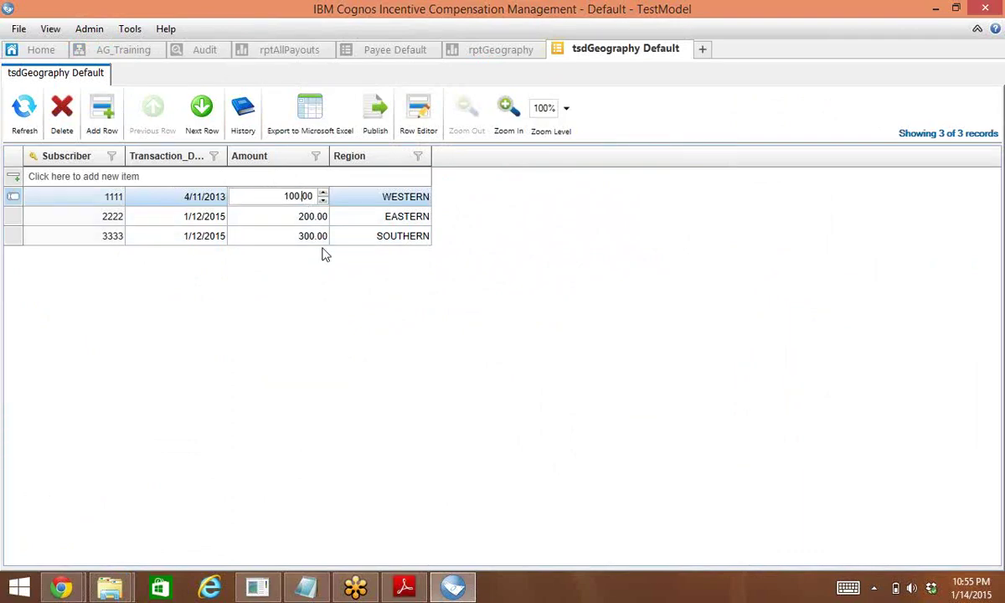
key("BackSpace")
key("BackSpace")
key("BackSpace")
type("155")
key("Return")
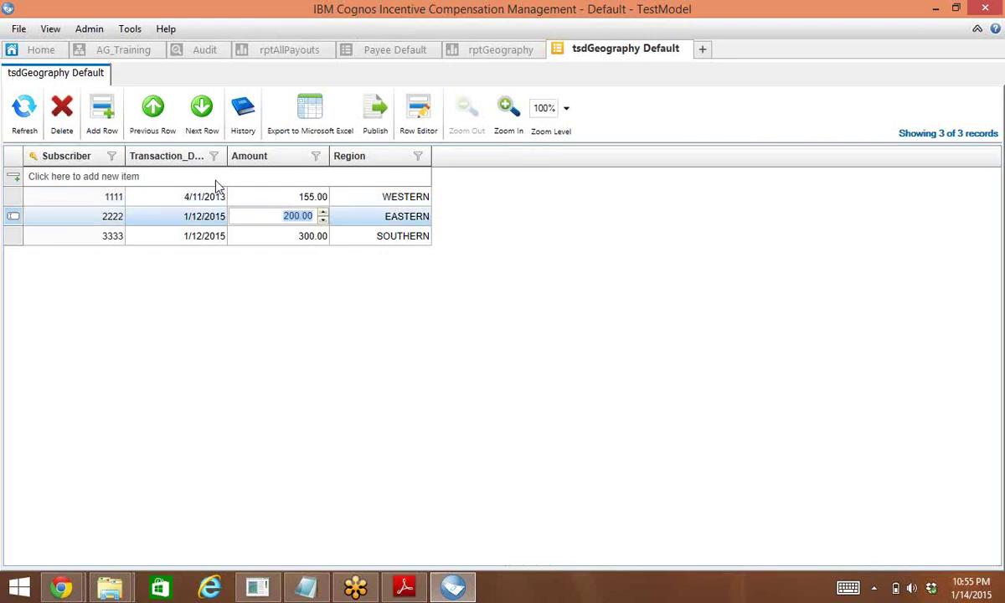
Step: Compare the 100.00 and 155.00 entries in record 1111's detailed history, then close it
left_click(262, 195)
left_click(247, 130)
right_click(511, 159)
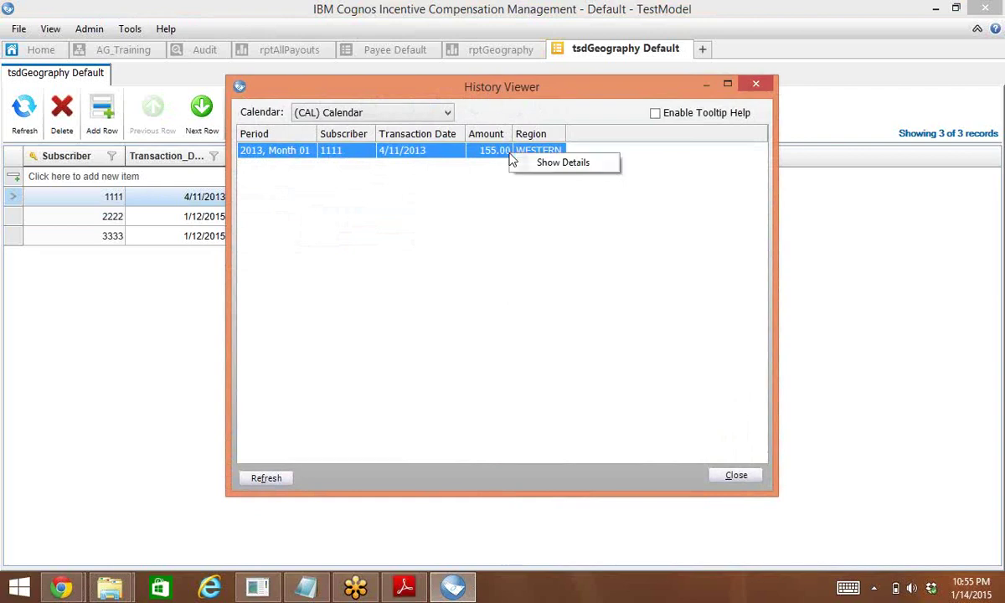
left_click(530, 165)
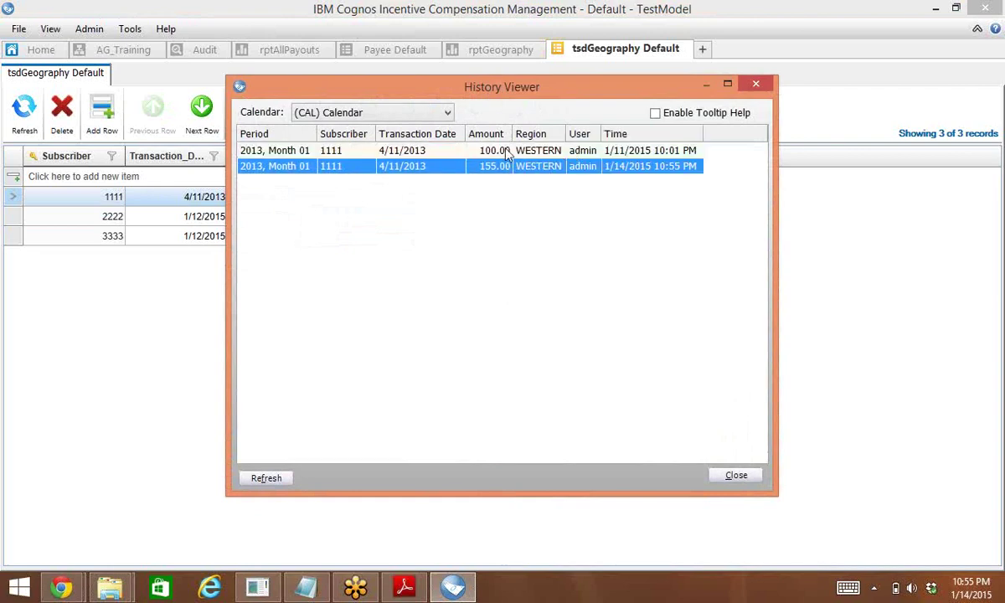
left_click(495, 150)
left_click(495, 167)
left_click(436, 149)
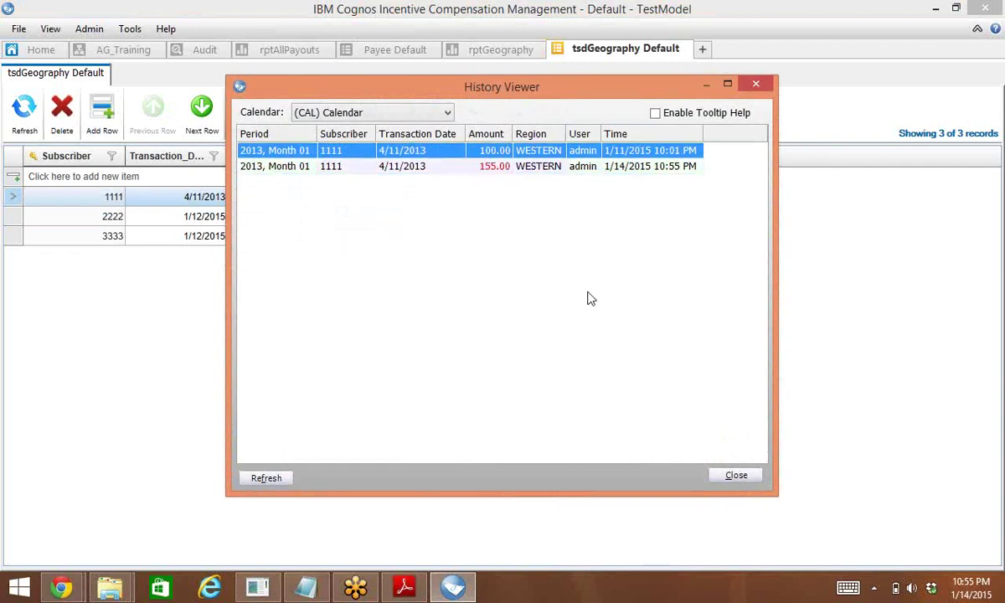
left_click(748, 479)
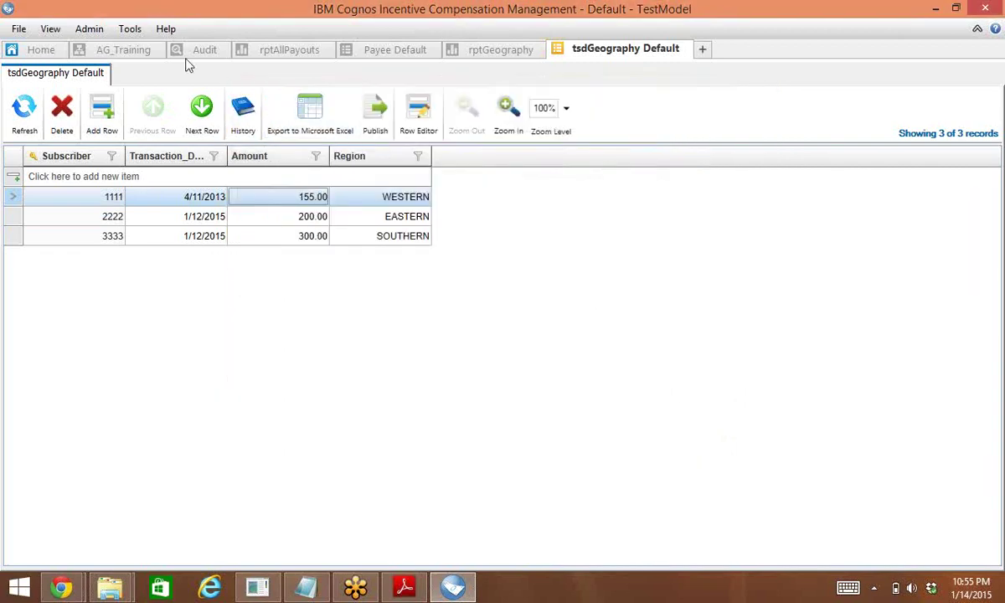
Step: Review Manage History Tracking settings, cancel without changes, and return to the AG_Training diagram
left_click(139, 32)
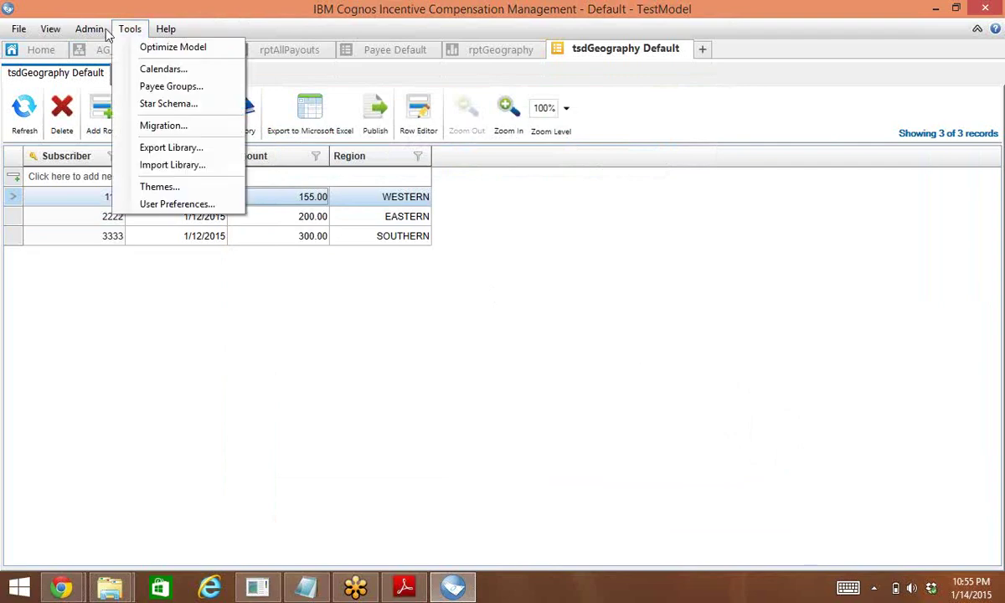
mouse_move(90, 28)
left_click(169, 229)
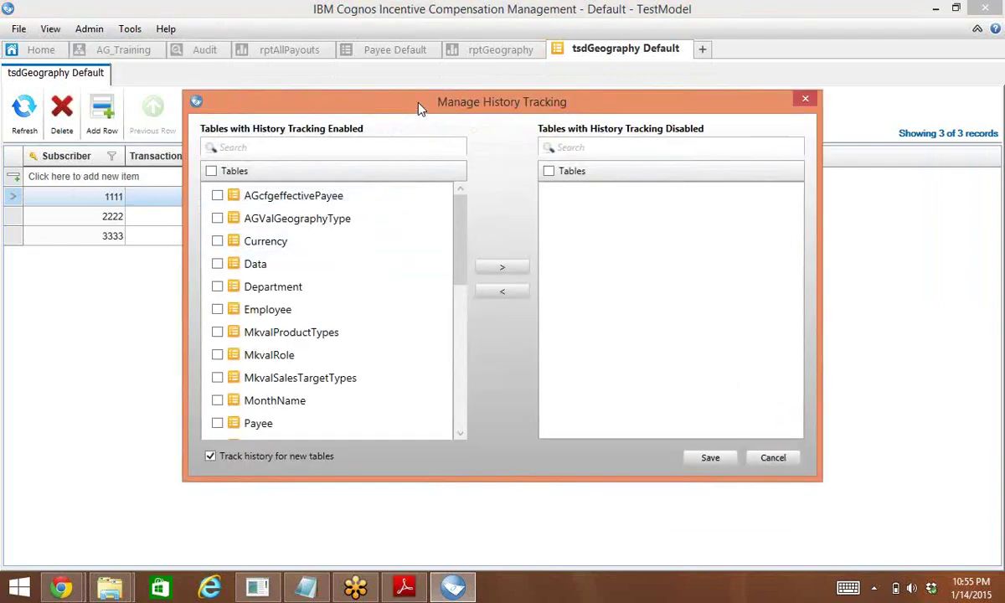
left_click_drag(419, 109, 520, 122)
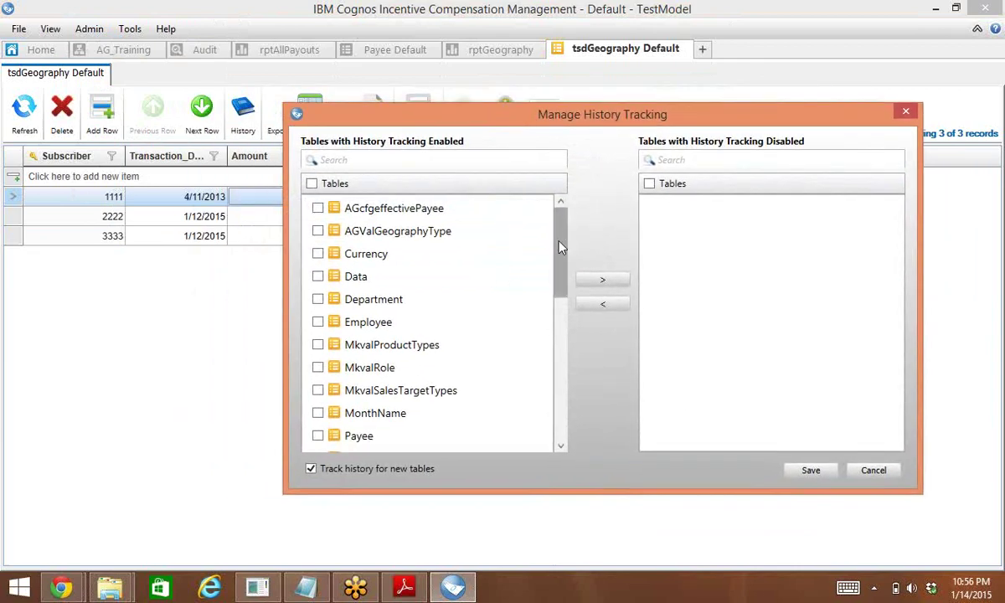
left_click_drag(561, 251, 562, 399)
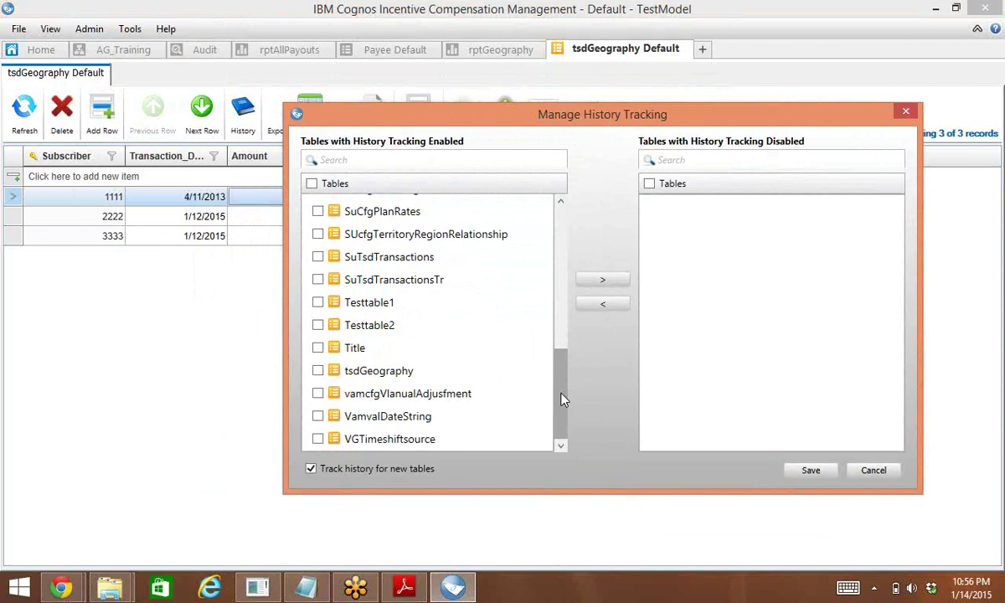
left_click(881, 472)
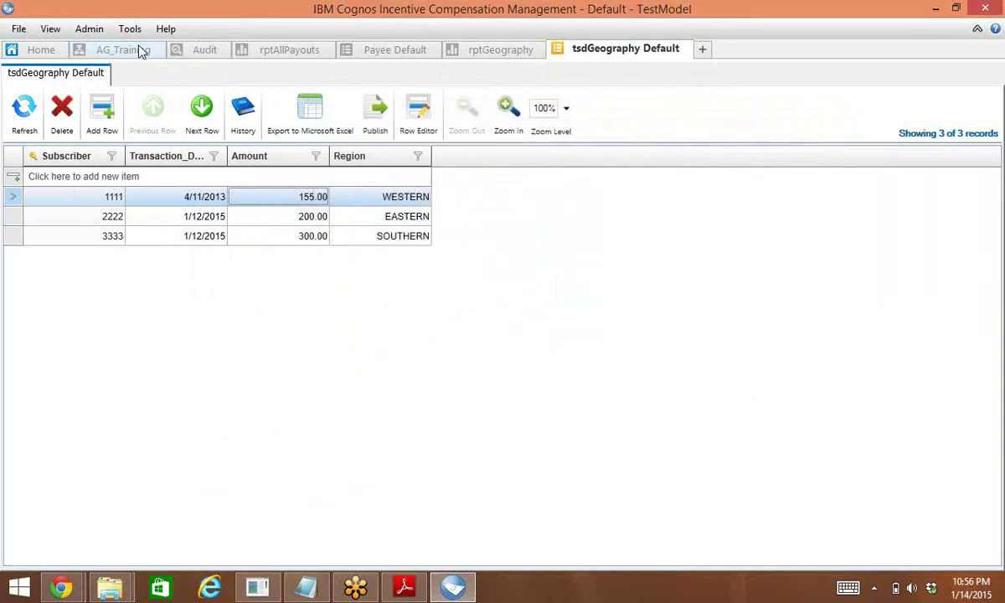
left_click(139, 50)
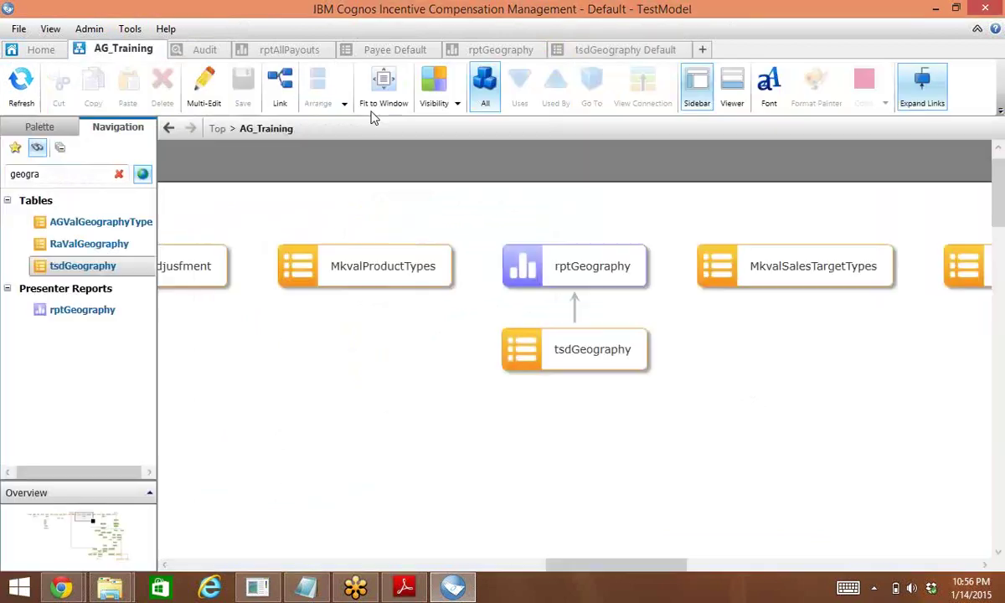
Step: Run Purge History from the ribbon overflow, then close the program after it crashes
left_click(999, 111)
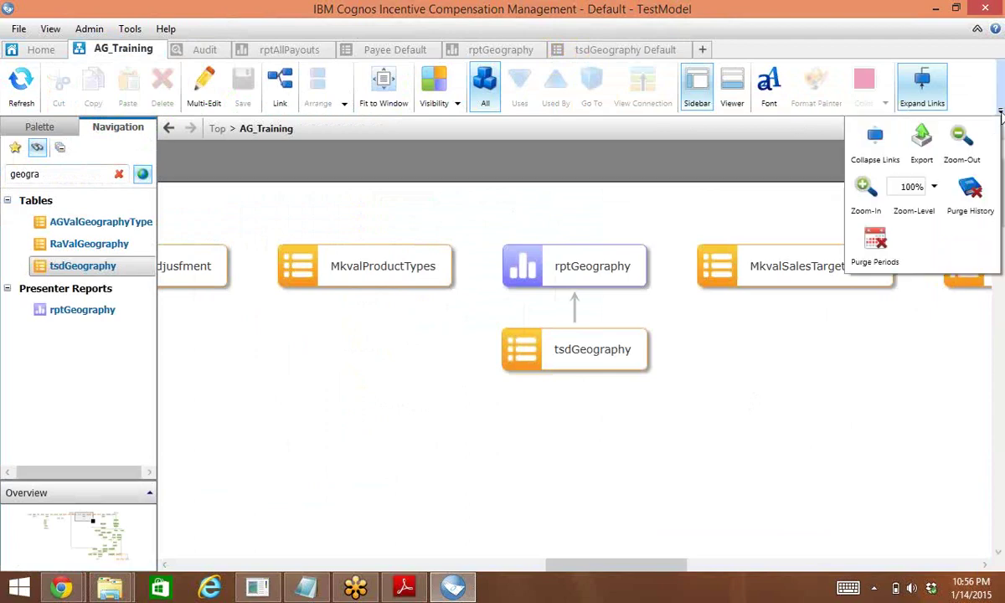
left_click(964, 201)
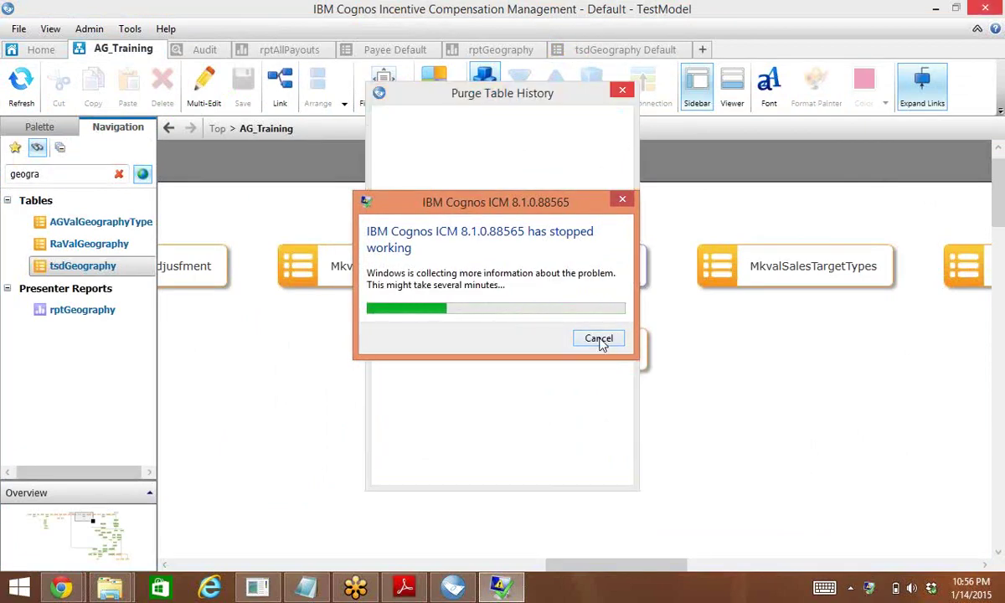
left_click(599, 340)
left_click(590, 335)
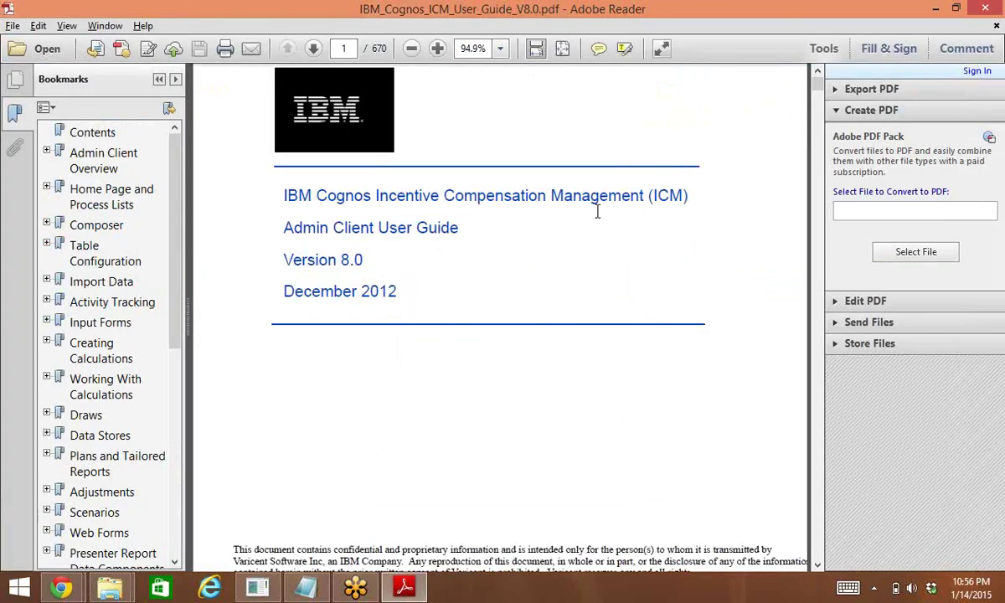
Step: Select the Test component file in the Tr folder window
mouse_move(110, 589)
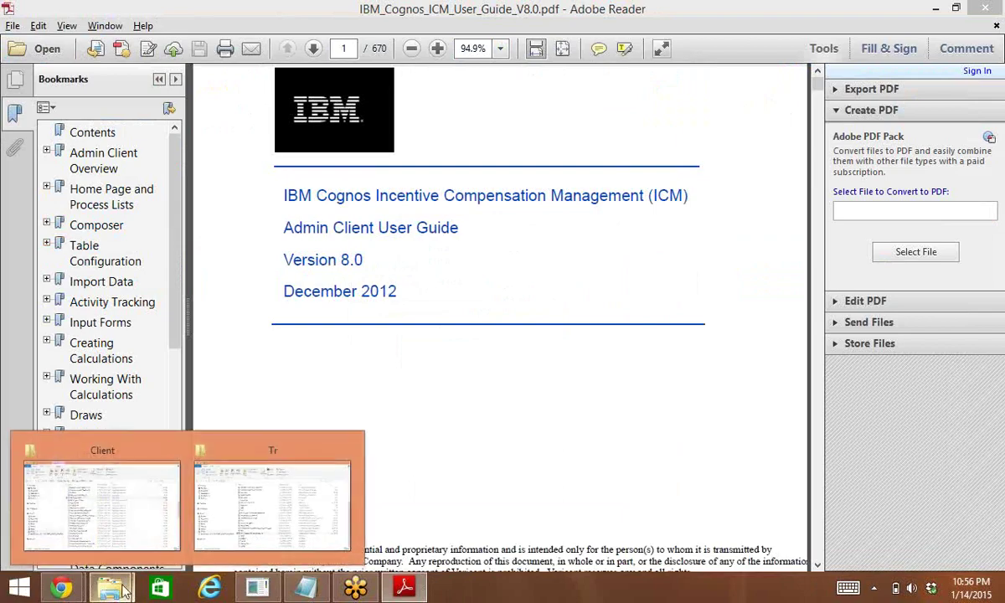
left_click(270, 503)
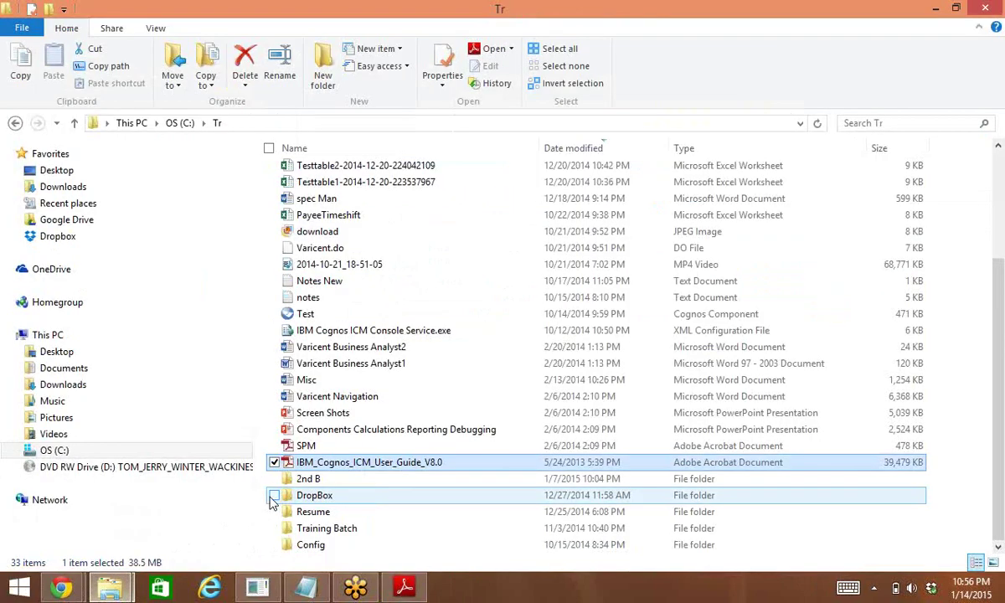
left_click(388, 316)
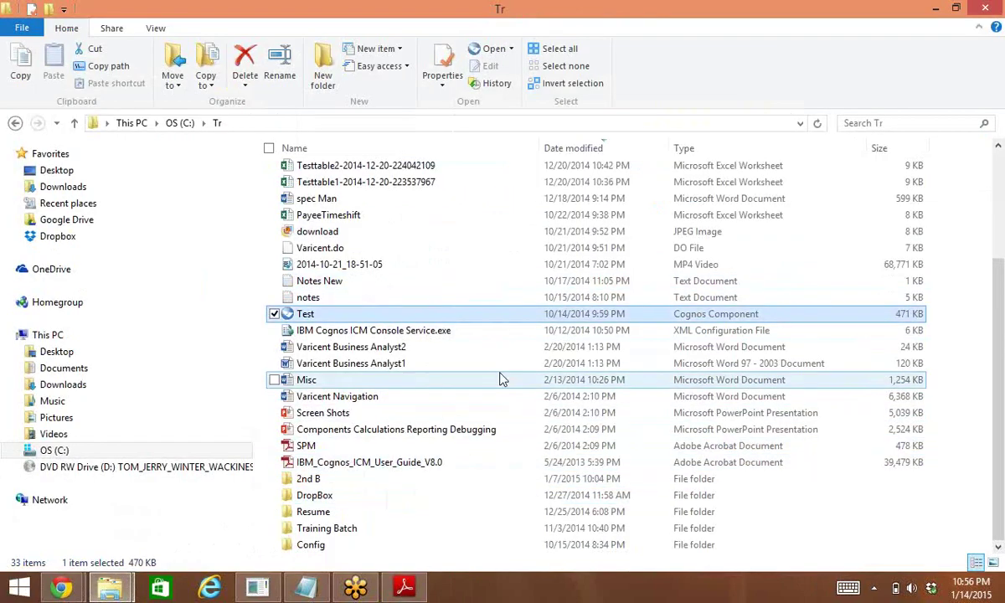
Step: Launch IBM Cognos ICM from the Client program folder
mouse_move(110, 588)
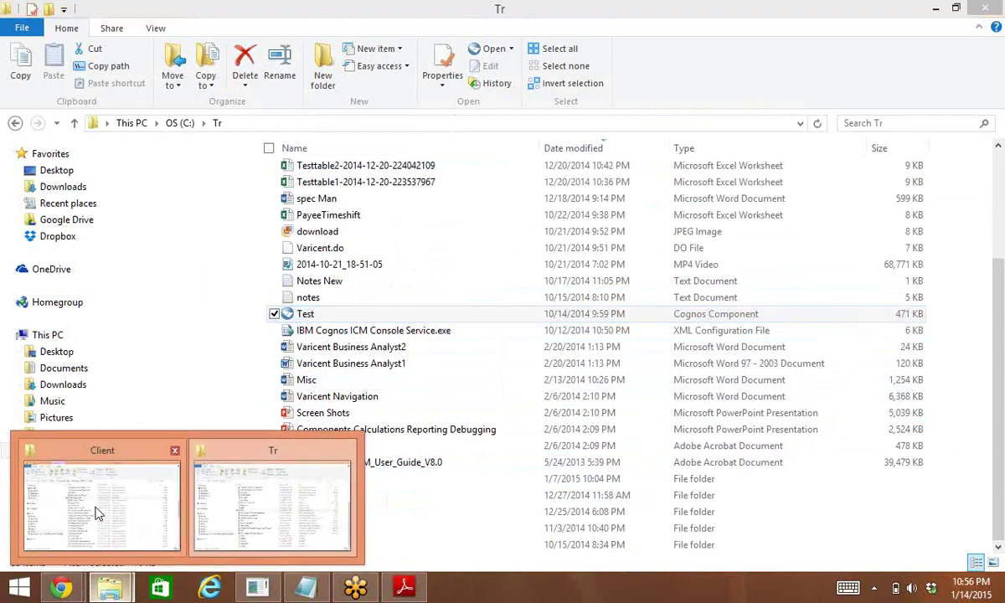
left_click(93, 512)
key("Return")
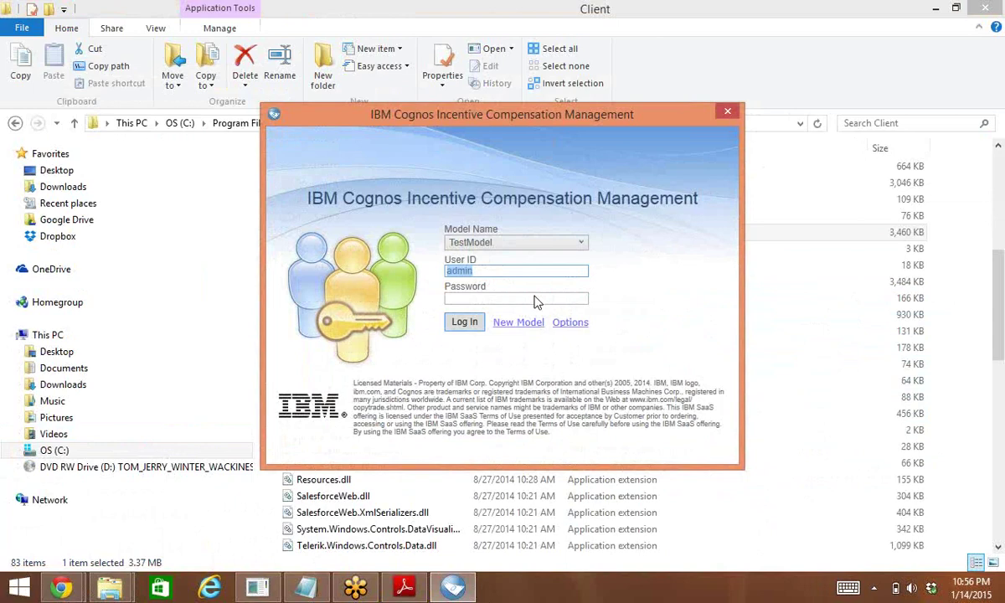
Step: After a failed login, log in to TestModel with a different user ID and password
key("Return")
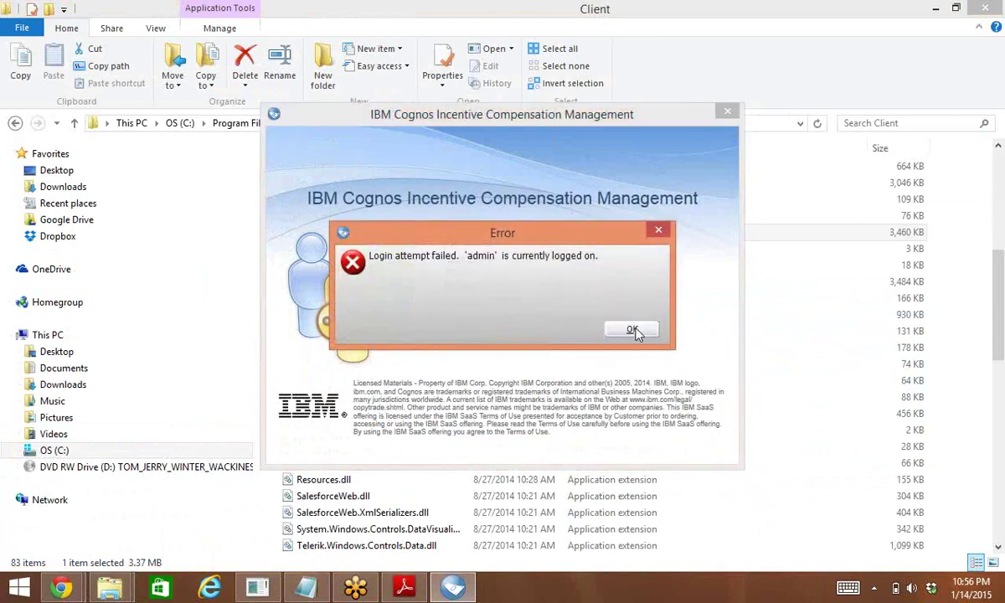
left_click(632, 329)
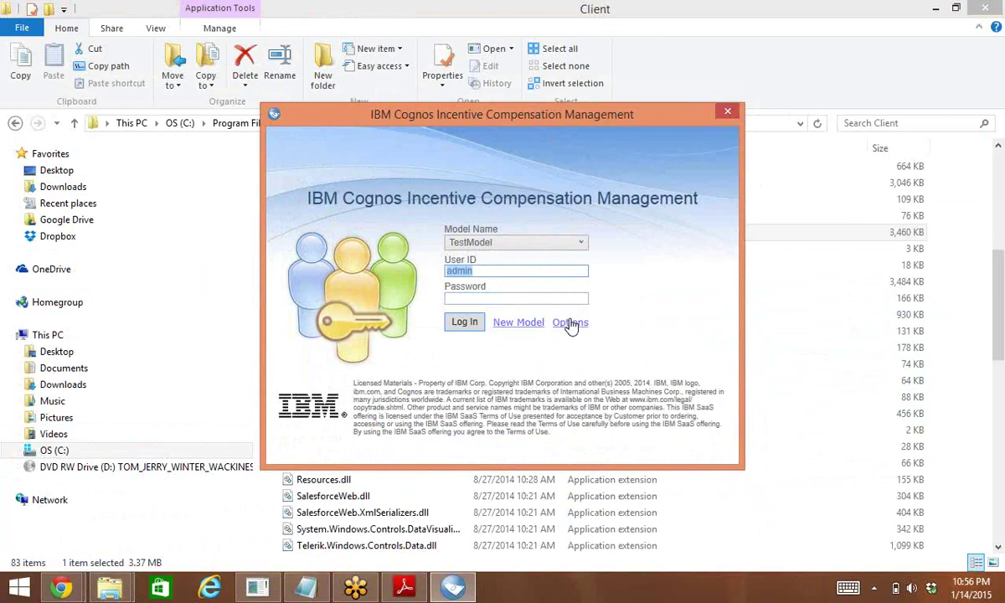
type("Krishna")
key("Tab")
type("k")
key("Return")
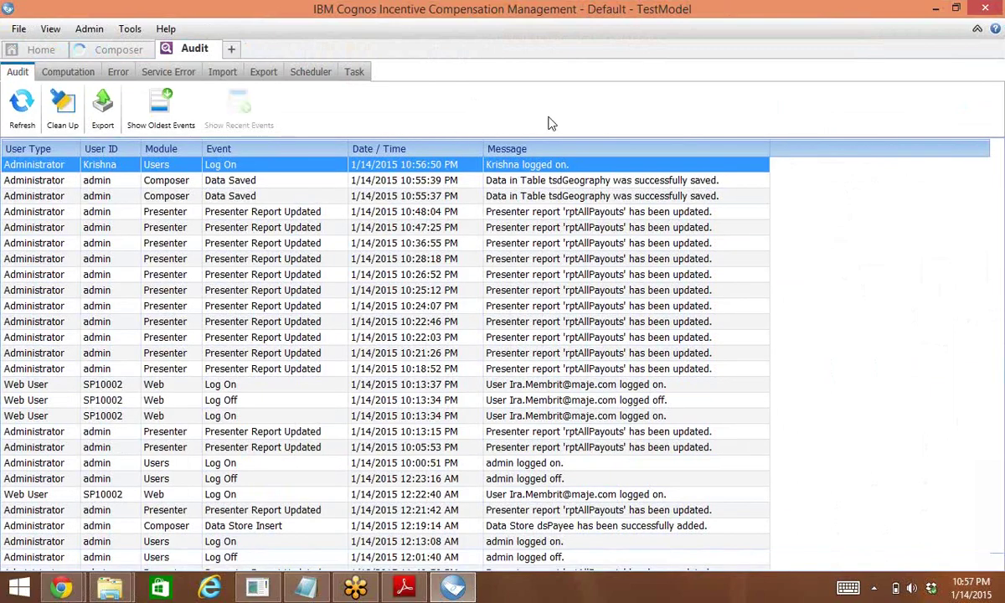
Step: Go to the Home page and dismiss the administration options again
left_click(41, 50)
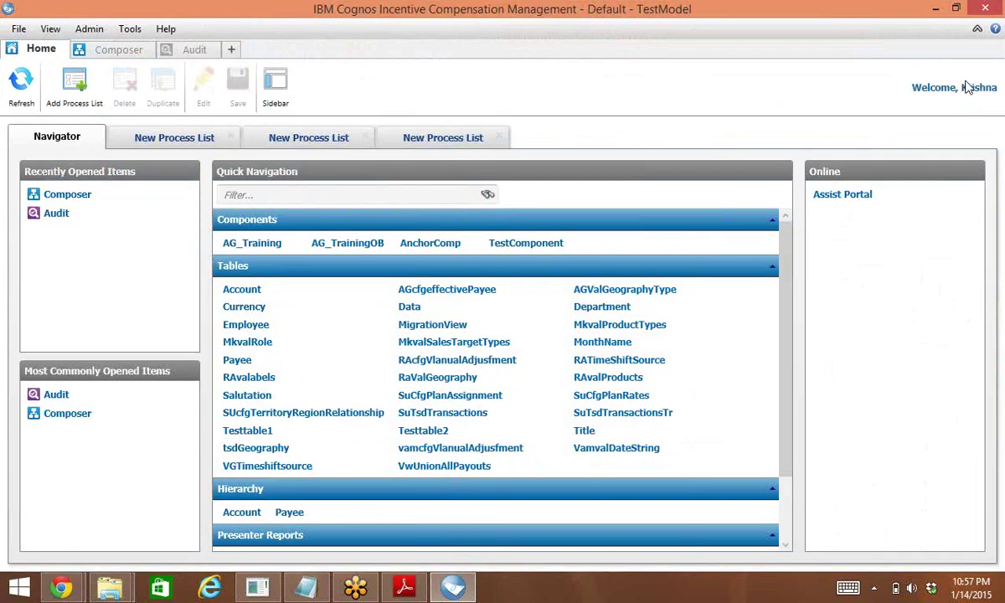
key("alt+a")
key("Escape")
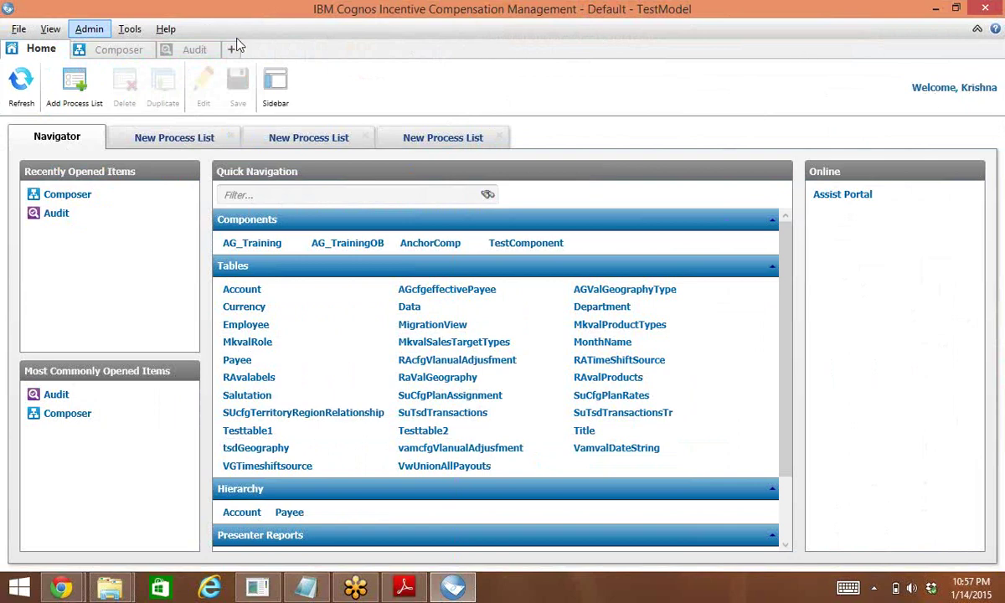
Step: Run Purge History from Composer's ribbon overflow and close the program when it crashes
left_click(118, 49)
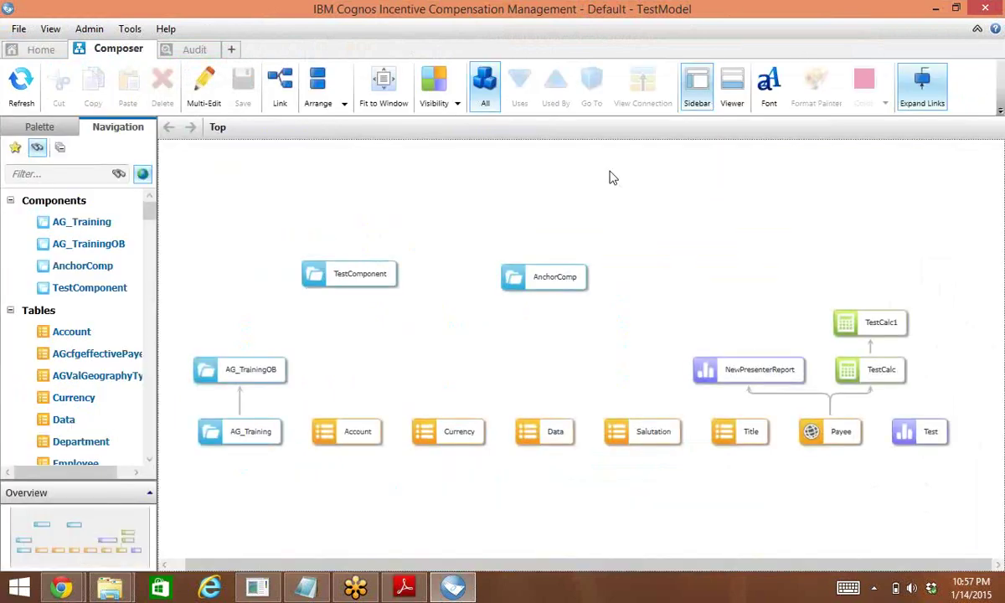
left_click(1001, 113)
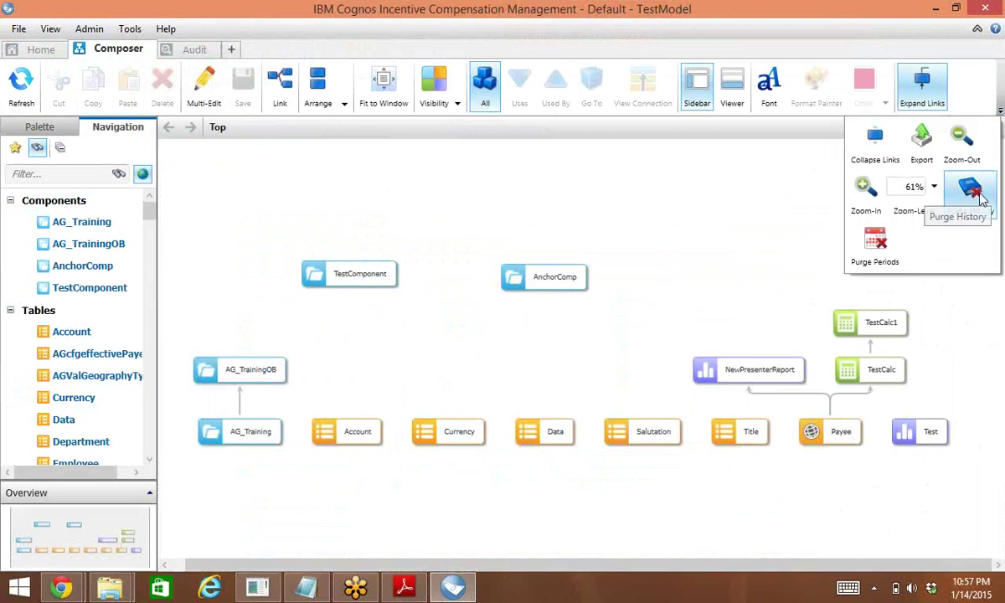
left_click(981, 199)
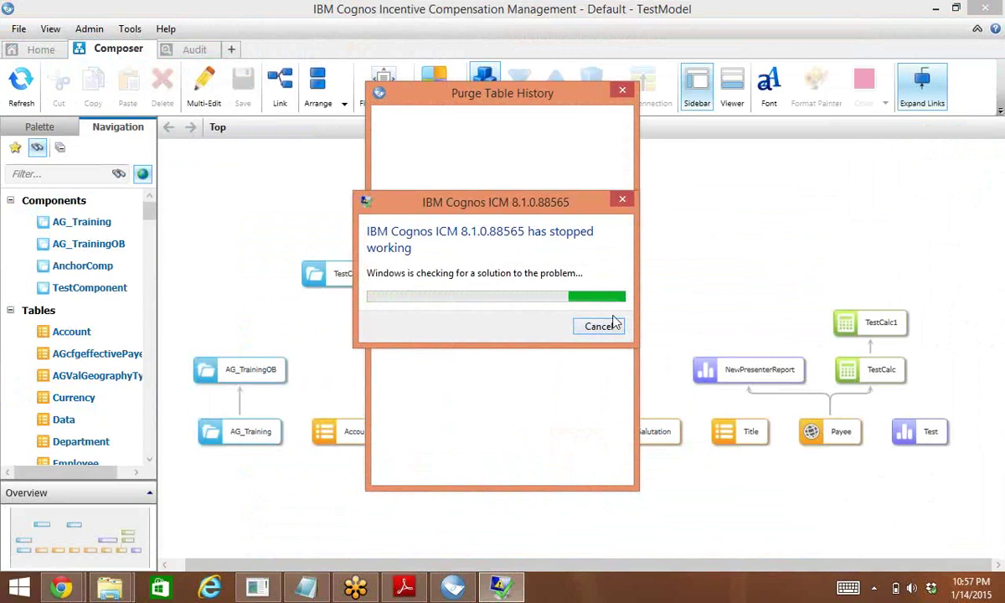
left_click(598, 327)
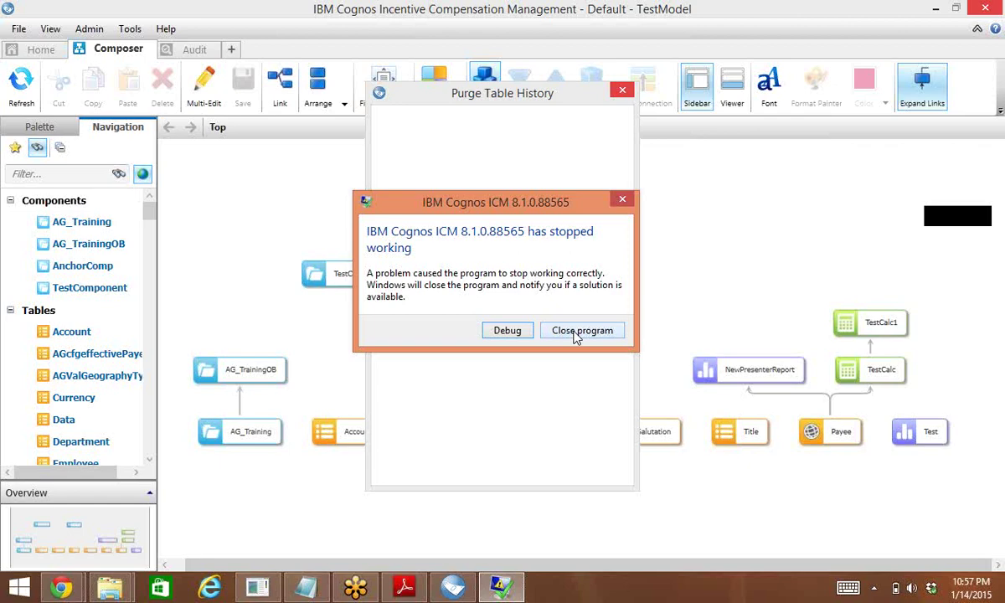
left_click(578, 331)
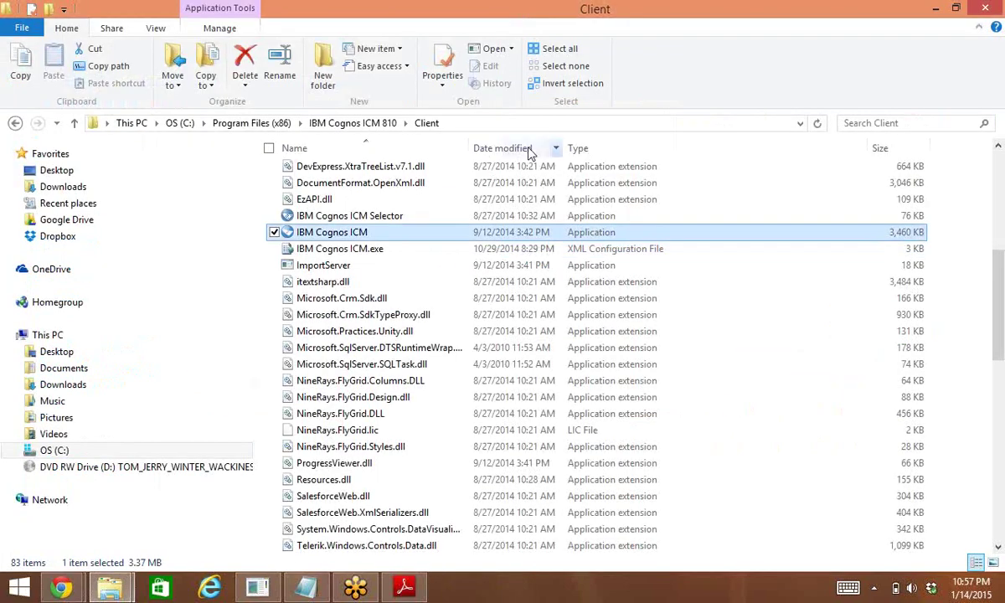
Step: Relaunch IBM Cognos ICM and dismiss the failed first login attempt
double_click(356, 235)
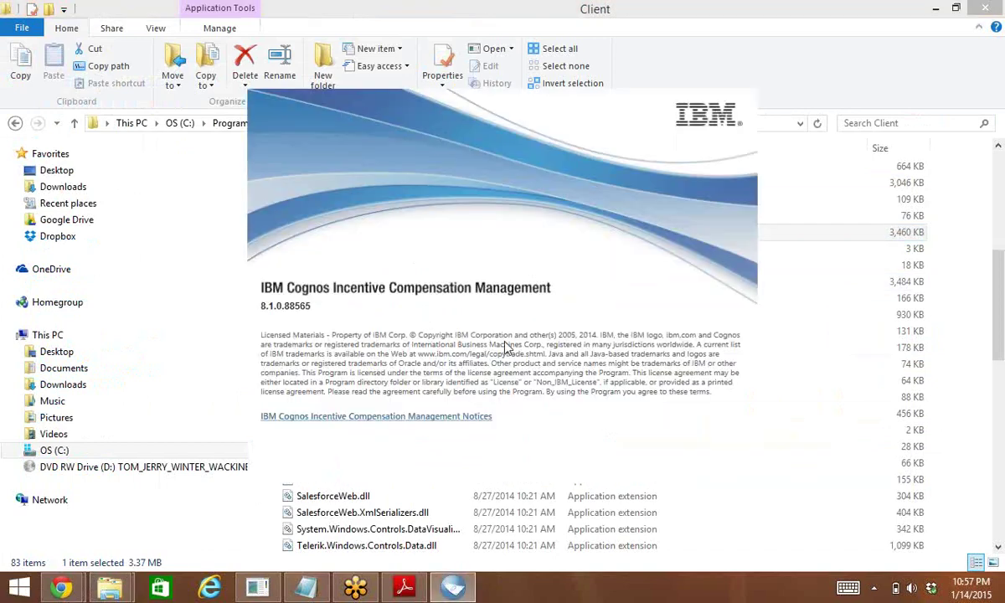
type("p")
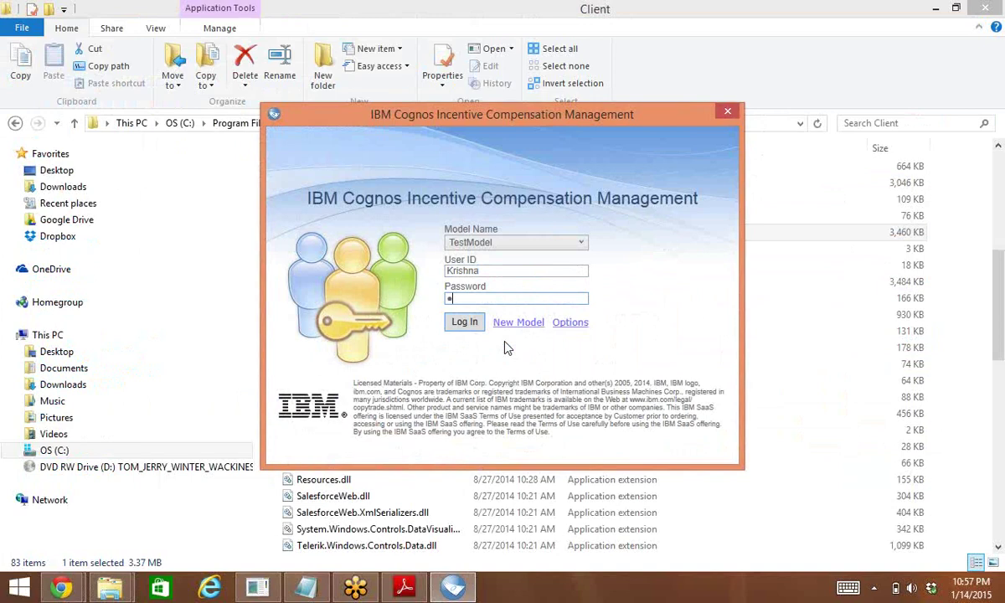
key("Return")
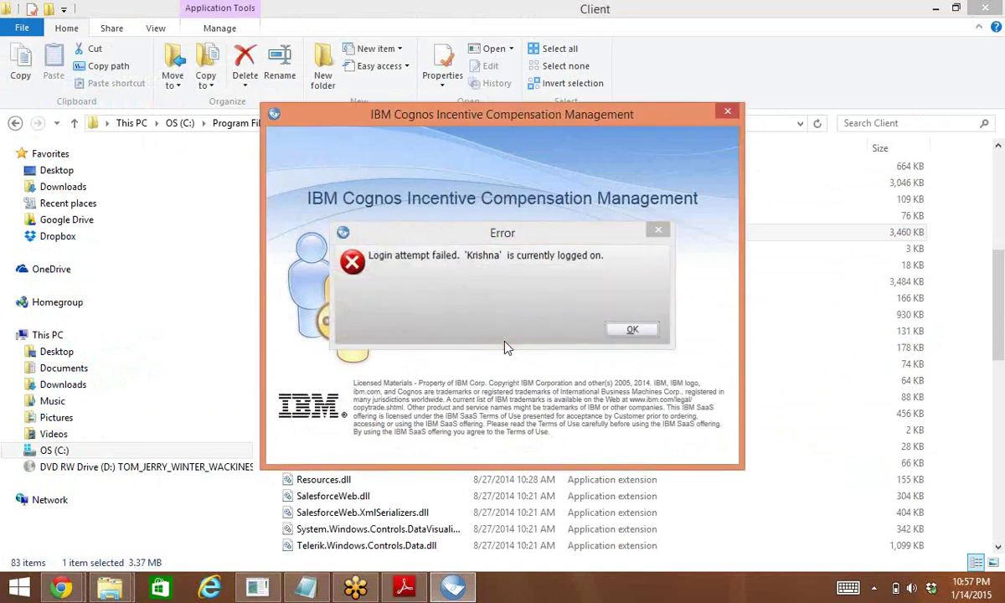
key("Return")
Step: Retry the login with user ID admin and a blank password
key("shift+Tab")
type("admin")
key("Tab")
key("BackSpace")
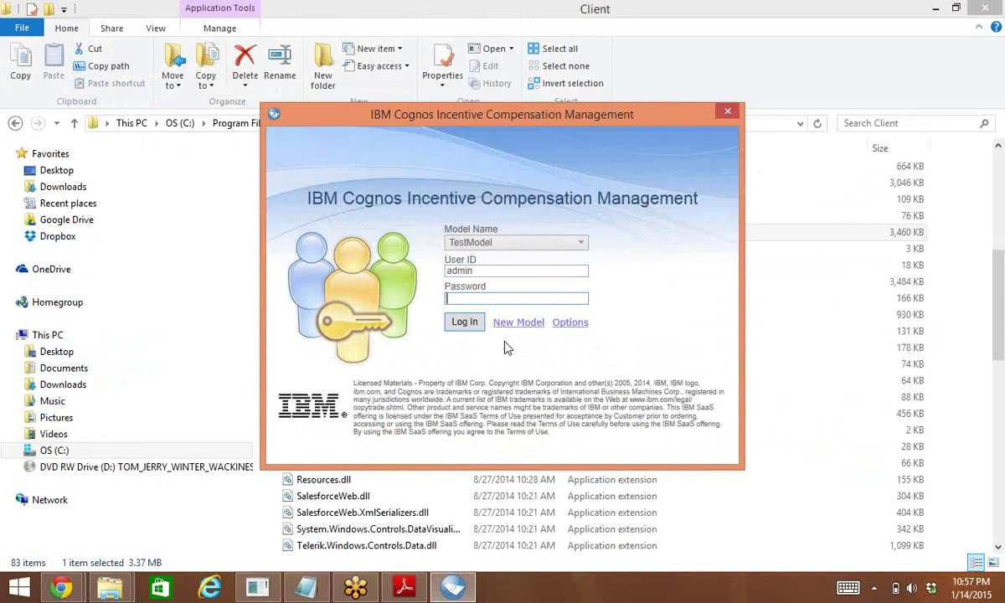
key("Return")
Step: Retry with another user ID and password, dismissing the login failure message
key("Return")
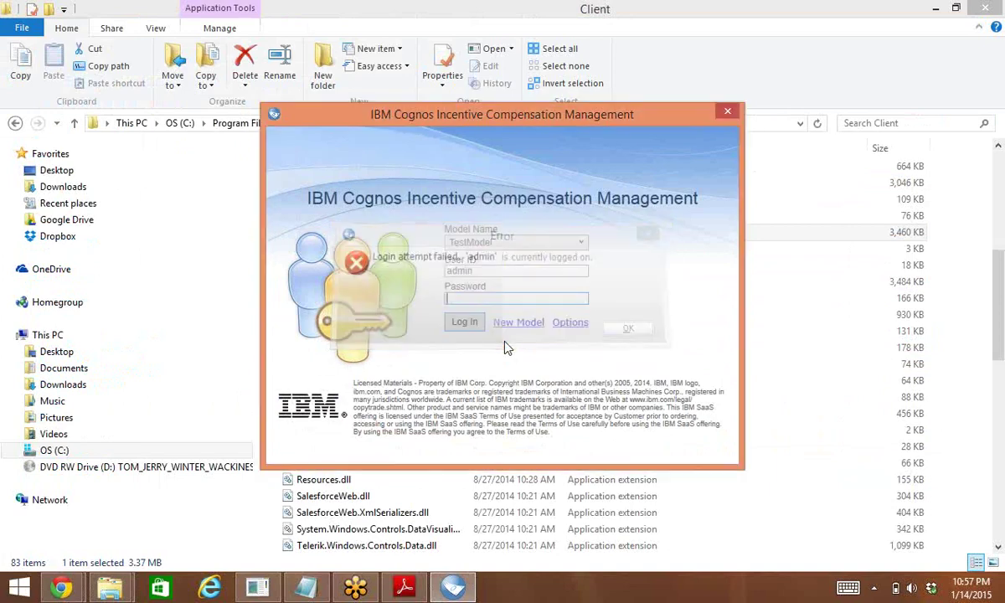
key("shift+Tab")
type("Krishna2")
key("Tab")
type("*")
key("Return")
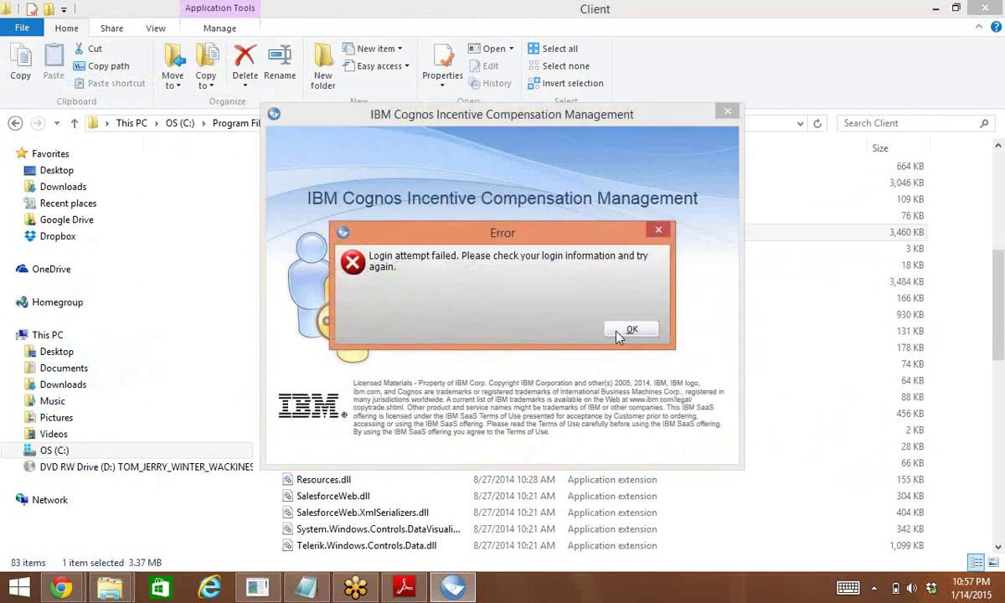
left_click(637, 333)
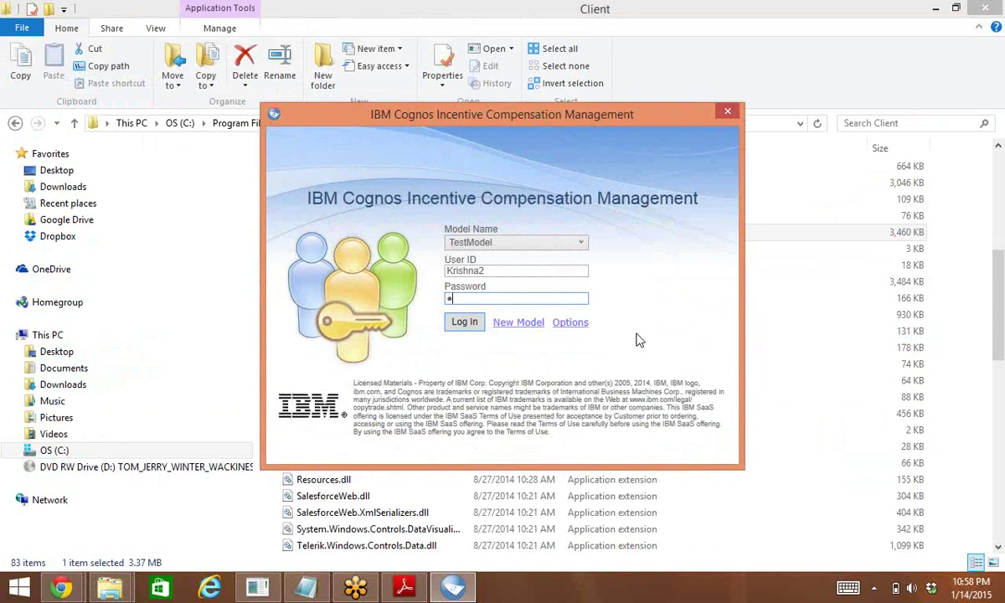
Step: Re-enter admin as the user ID and leave the password empty
key("shift+Tab")
type("admin")
key("Tab")
key("BackSpace")
Step: Check the Admin Client User Guide cover page in Adobe Reader, then return to the Cognos login
mouse_move(416, 593)
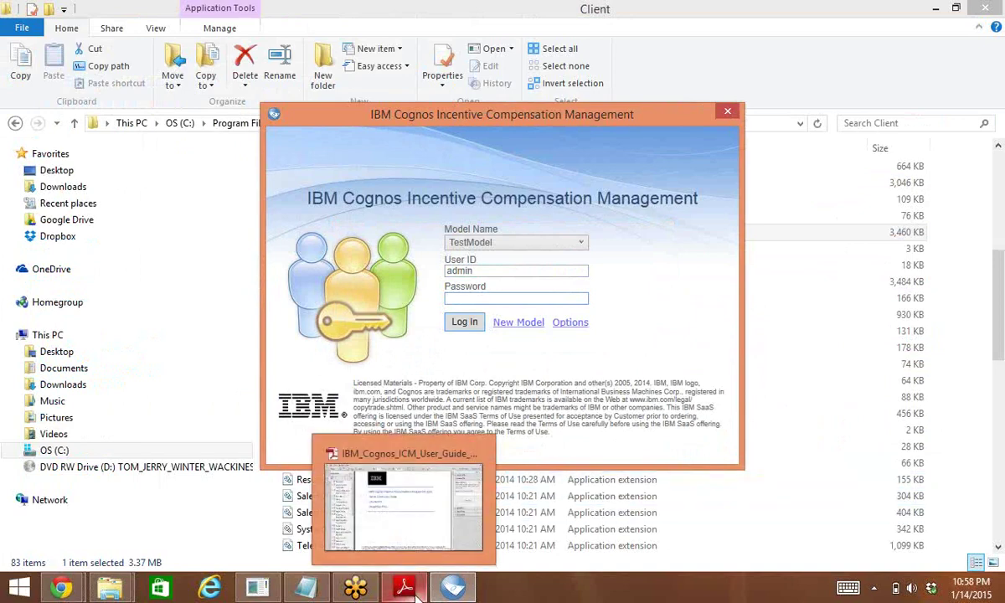
left_click(415, 520)
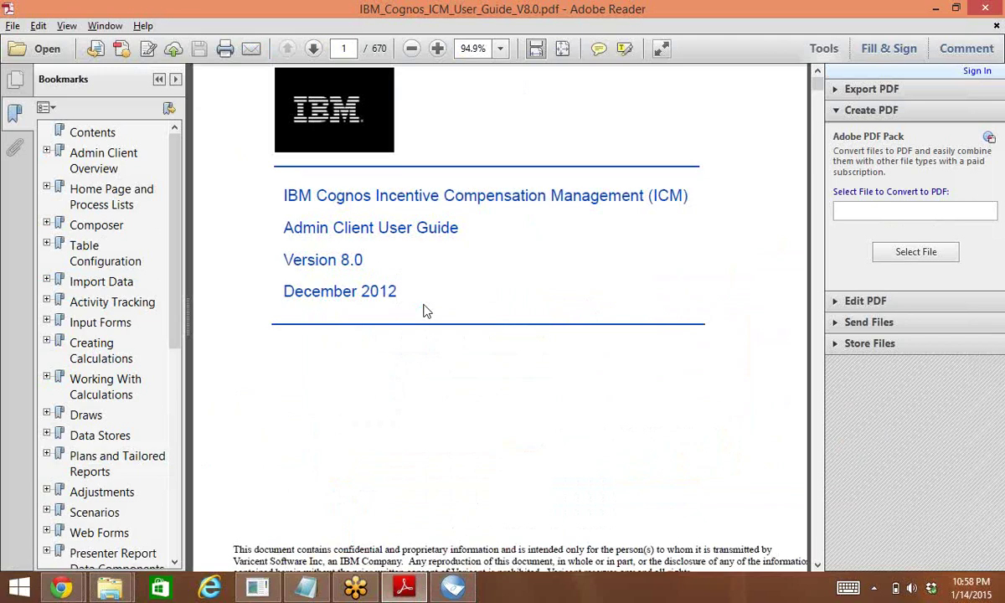
mouse_move(402, 293)
left_mouse_down()
mouse_move(388, 249)
mouse_move(269, 191)
mouse_move(424, 217)
mouse_move(398, 281)
left_mouse_up()
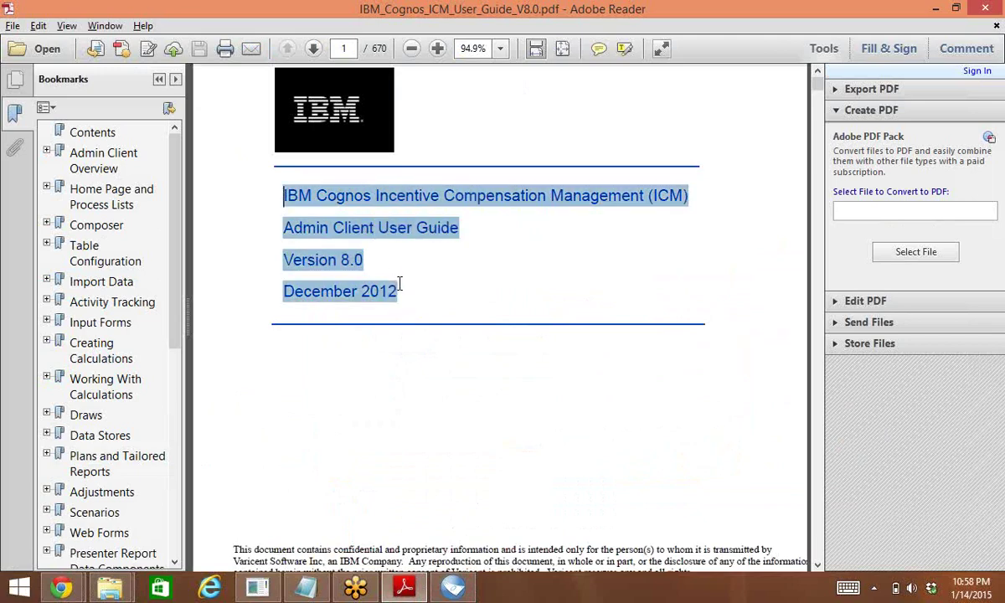
left_click(343, 277)
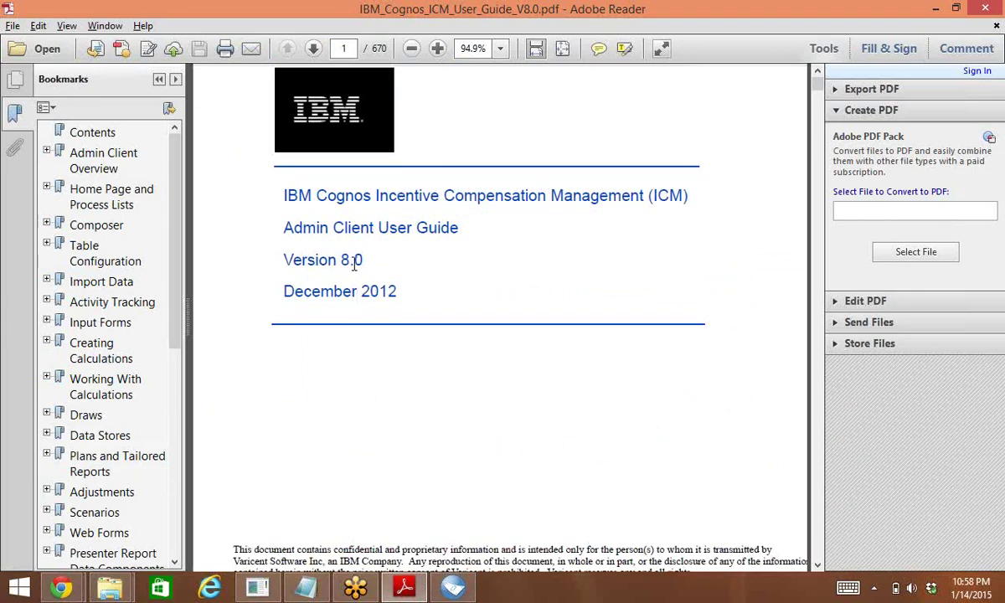
left_click(450, 593)
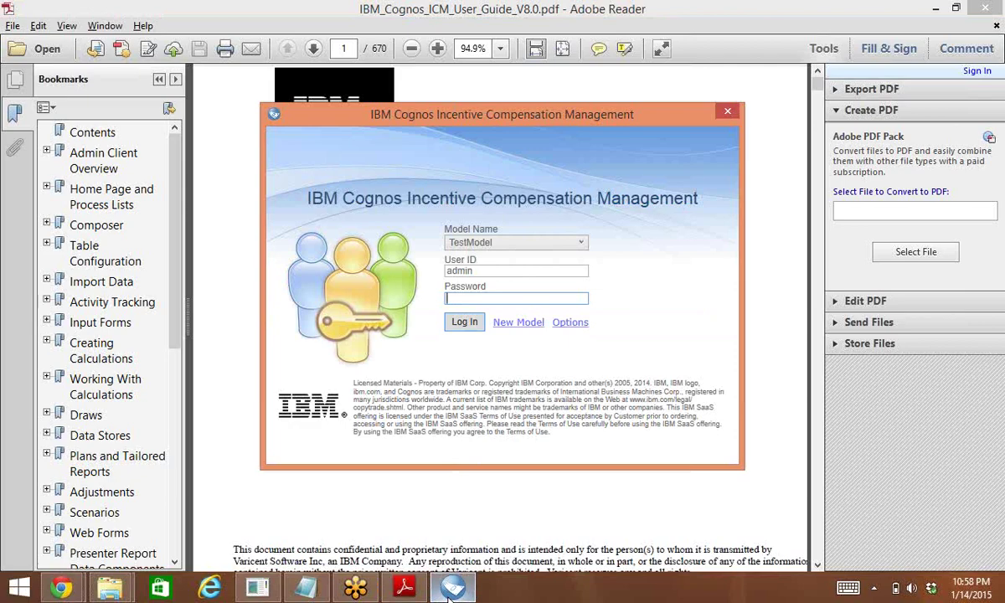
Step: Submit the TestModel login and open the Composer view
key("Return")
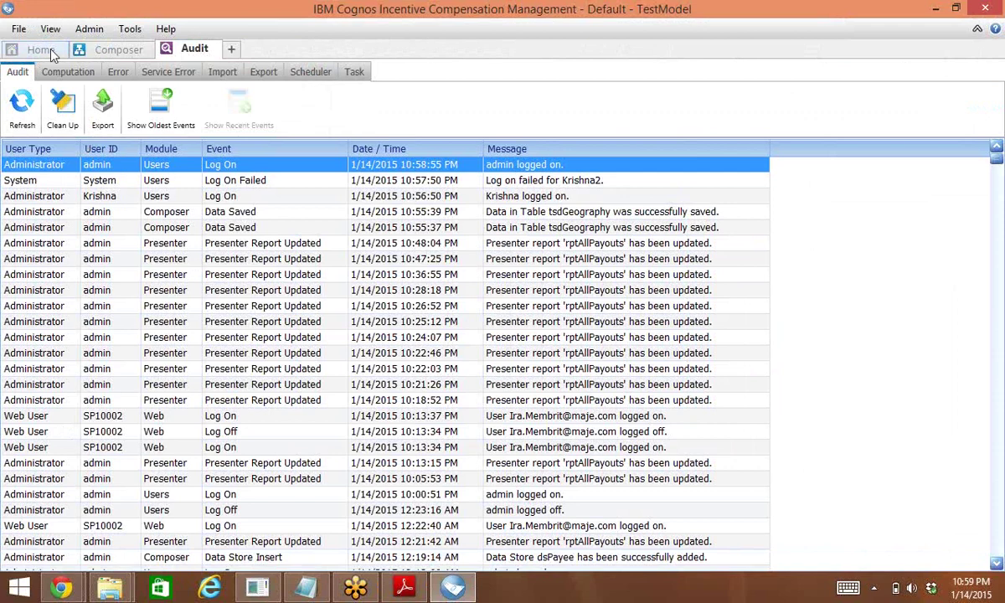
left_click(124, 52)
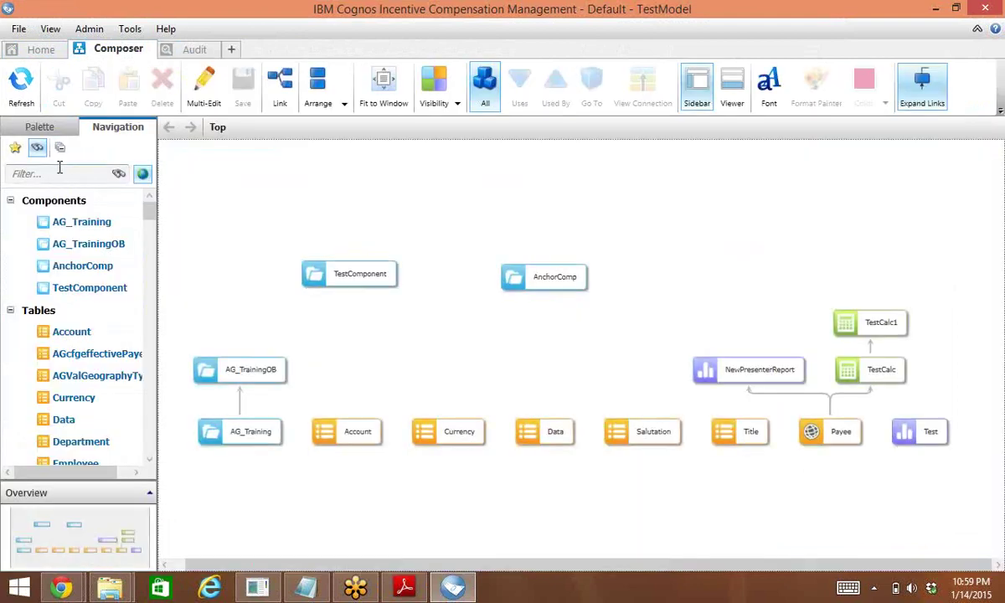
Step: Filter the navigation list to 'tsdgeography', replacing the misspelled 'tssgeogrp' entry
left_click(55, 173)
type("tssge")
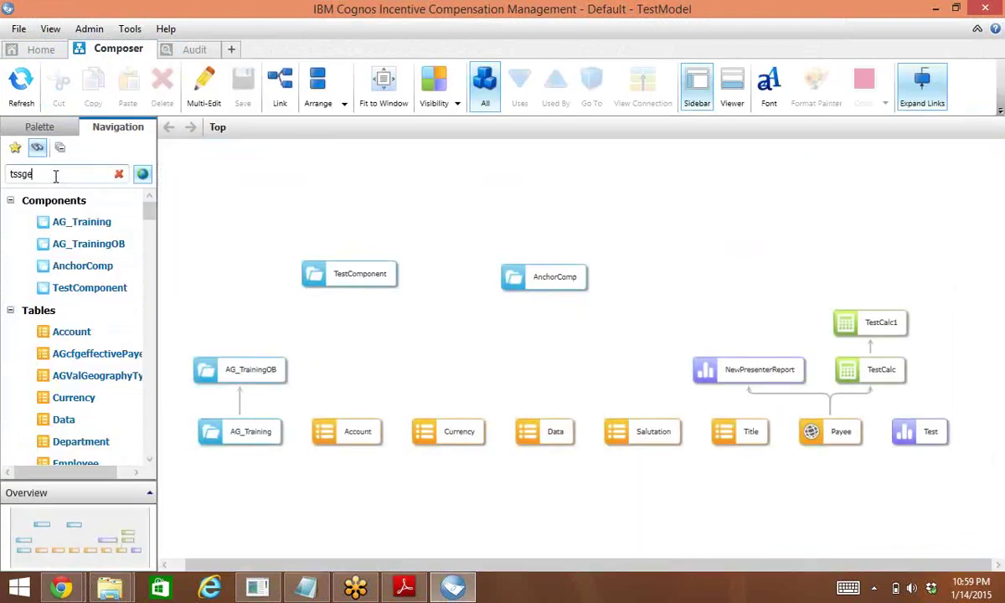
type("ogrp")
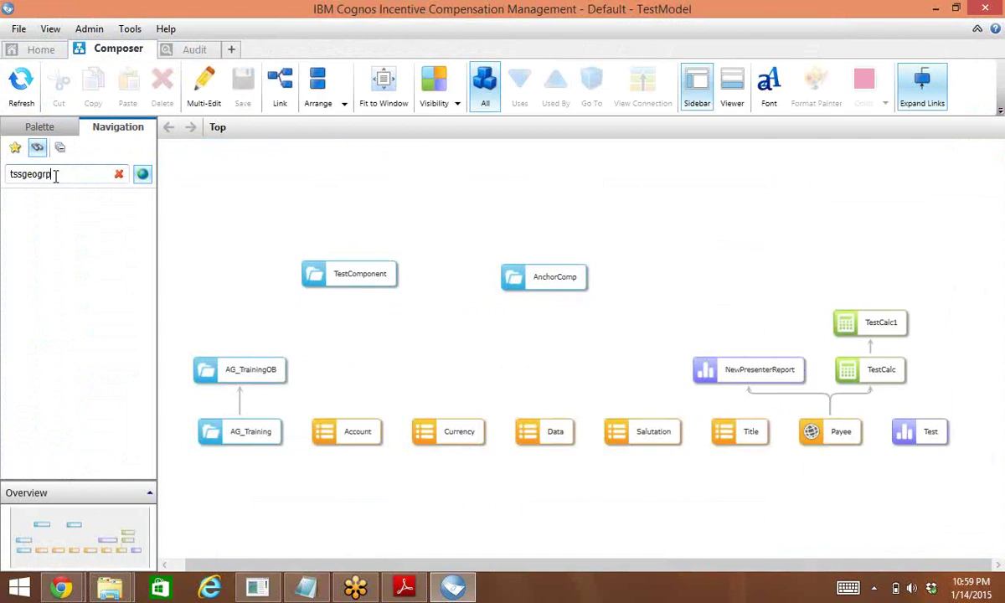
left_click(118, 173)
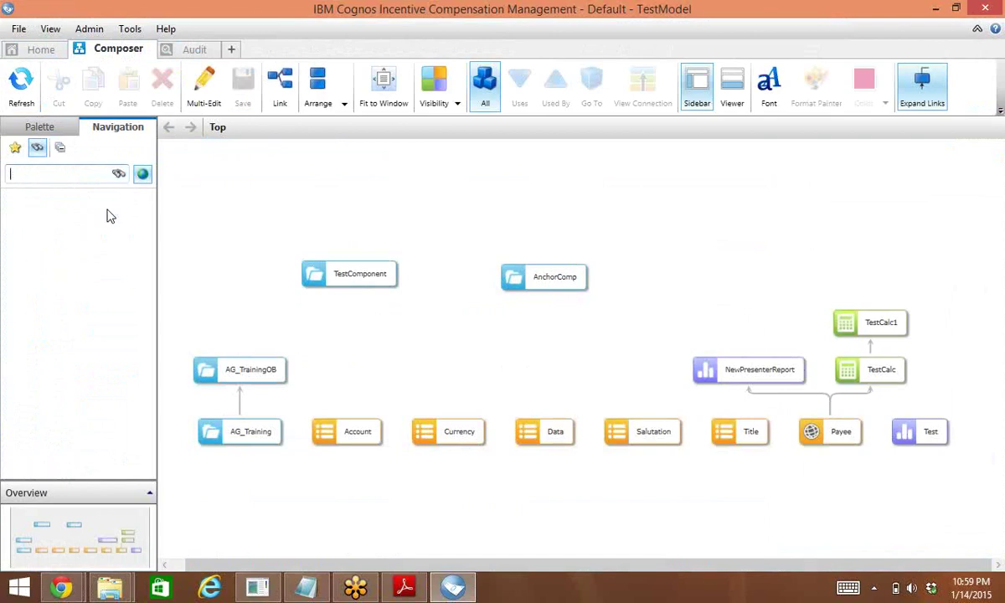
type("tsdge")
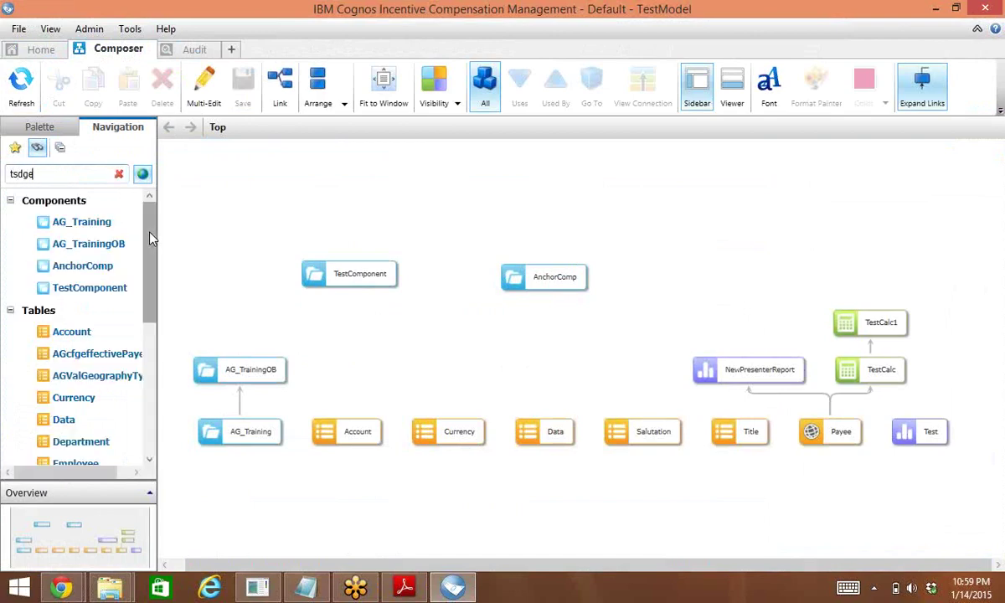
type("ograp")
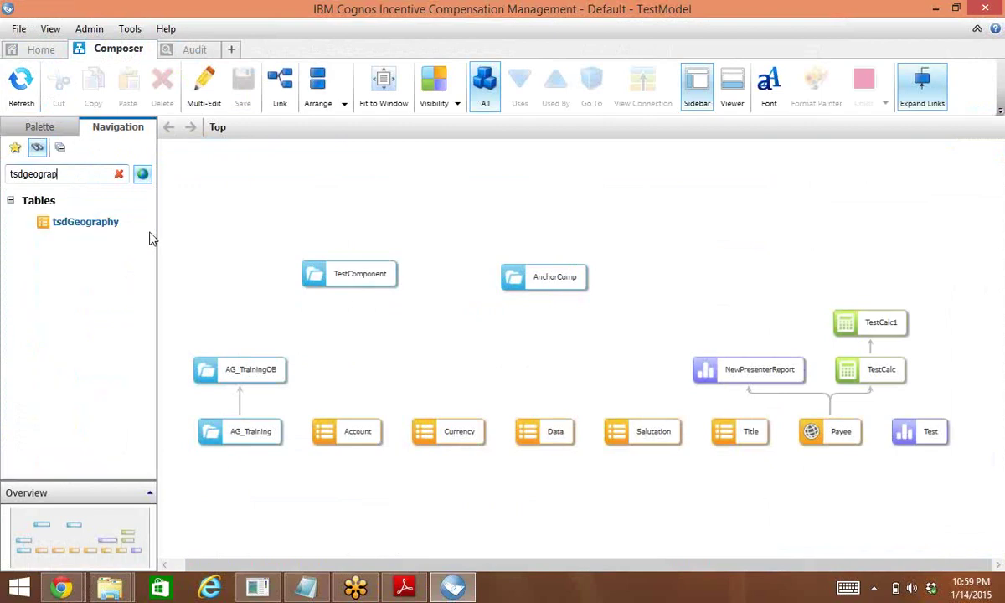
type("hy")
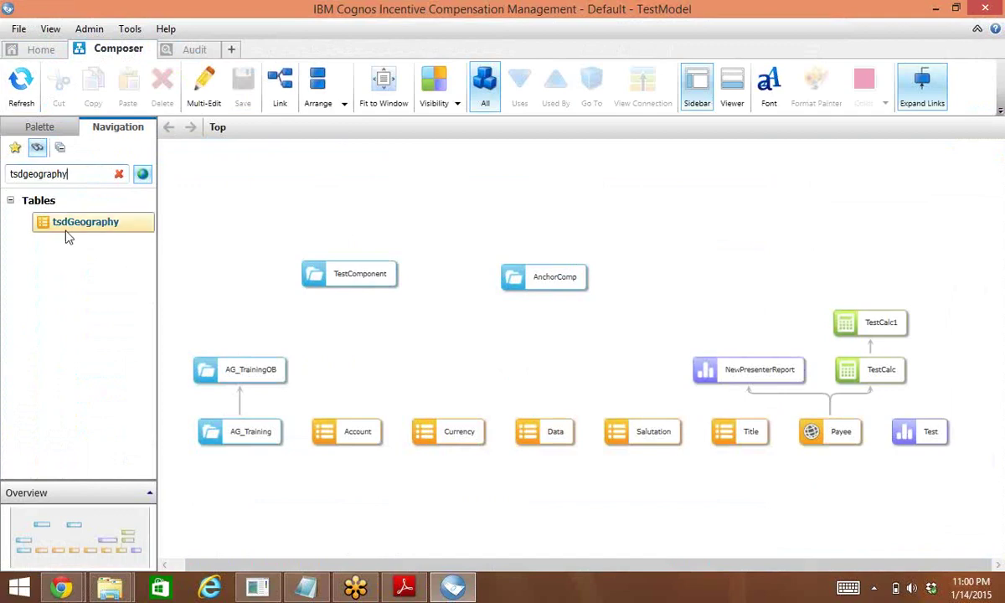
Step: Purge the tsdGeography table's history via Data > History, then dismiss the crash dialogs
left_click(97, 226)
right_click(99, 225)
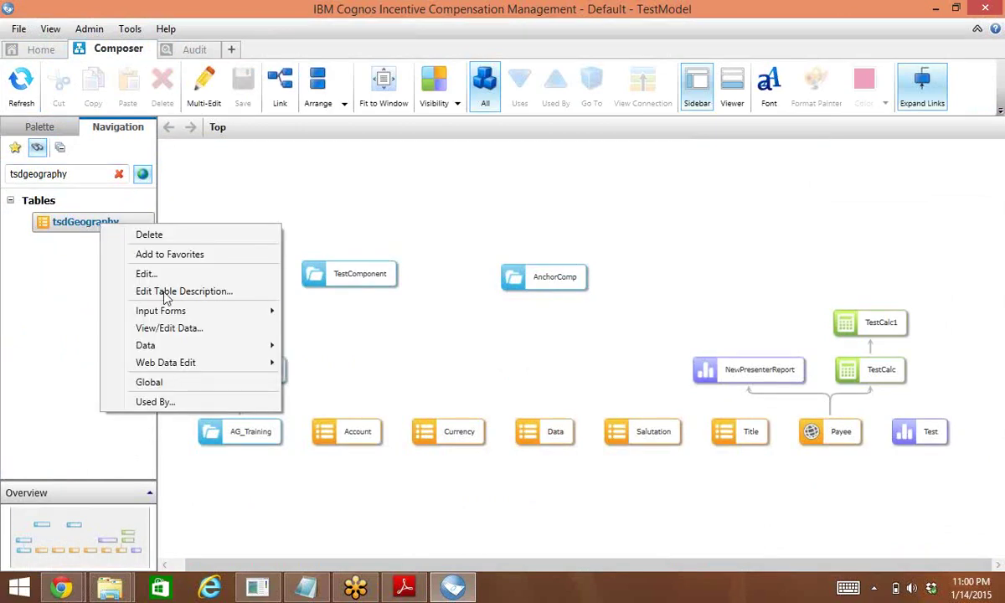
mouse_move(213, 350)
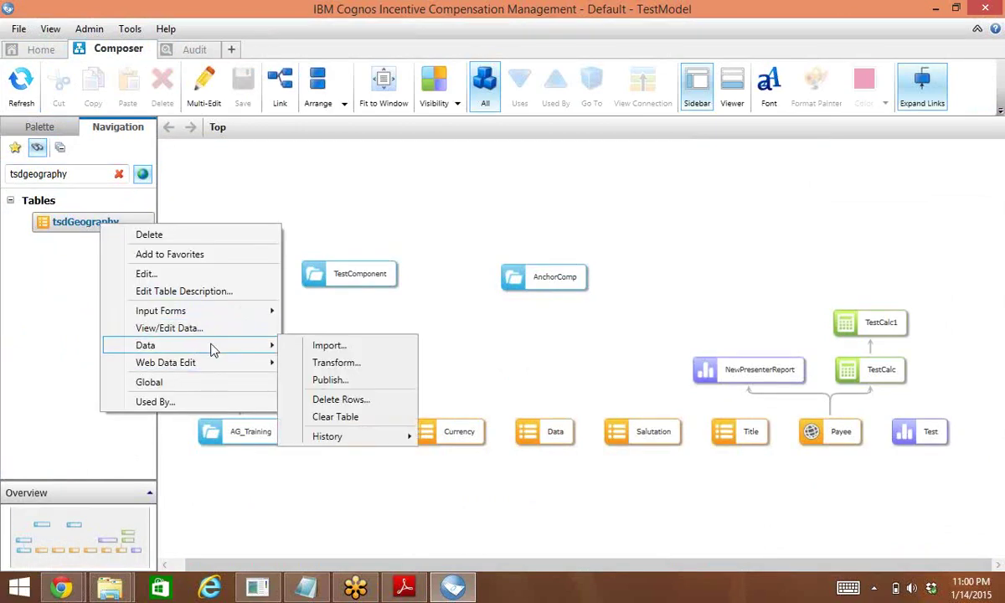
mouse_move(329, 438)
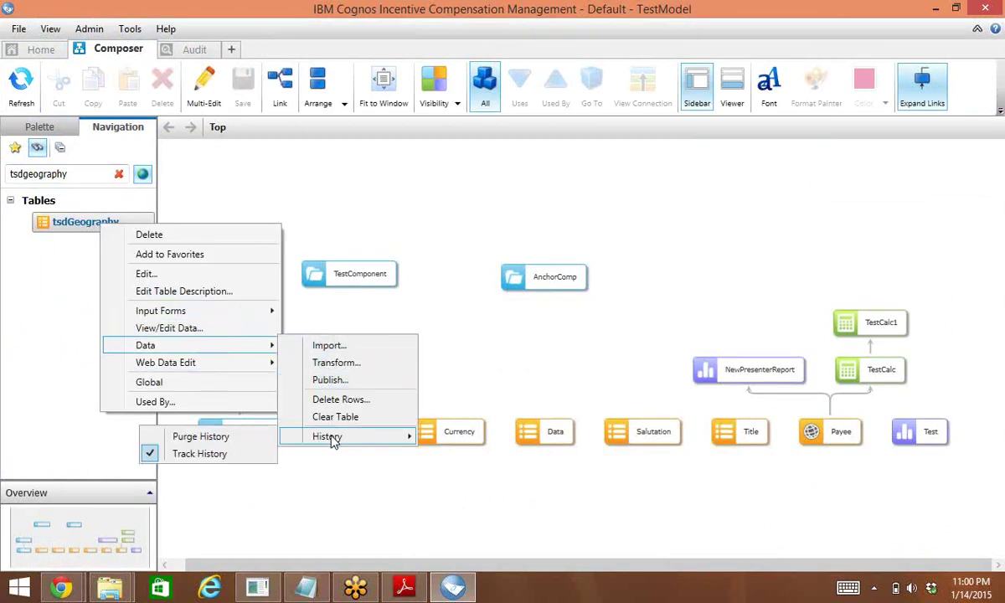
left_click(199, 437)
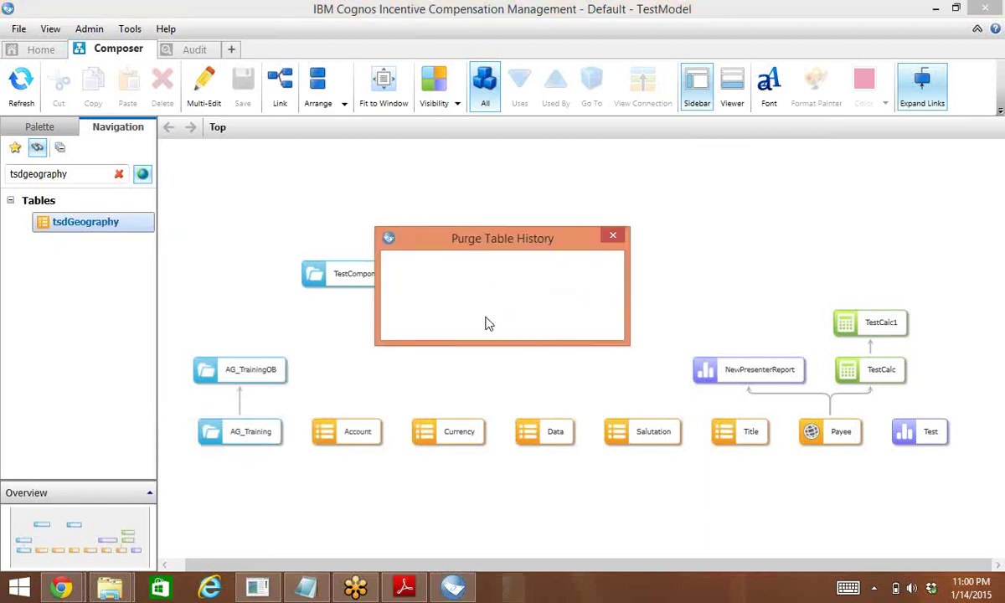
left_click(609, 330)
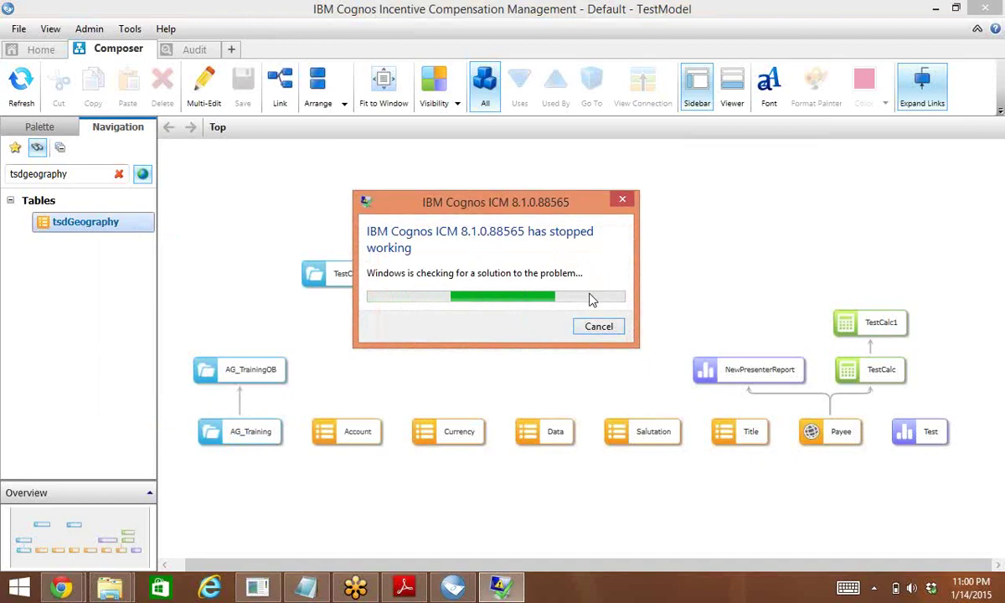
left_click(606, 330)
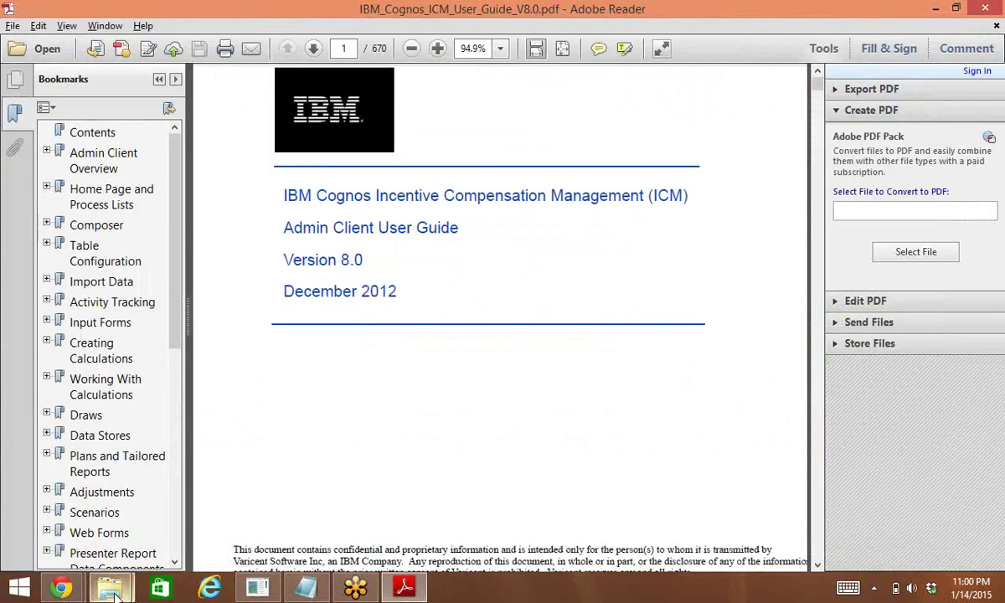
Step: Relaunch the Cognos ICM client from the Client folder and submit the user ID and password
mouse_move(115, 592)
left_click(114, 494)
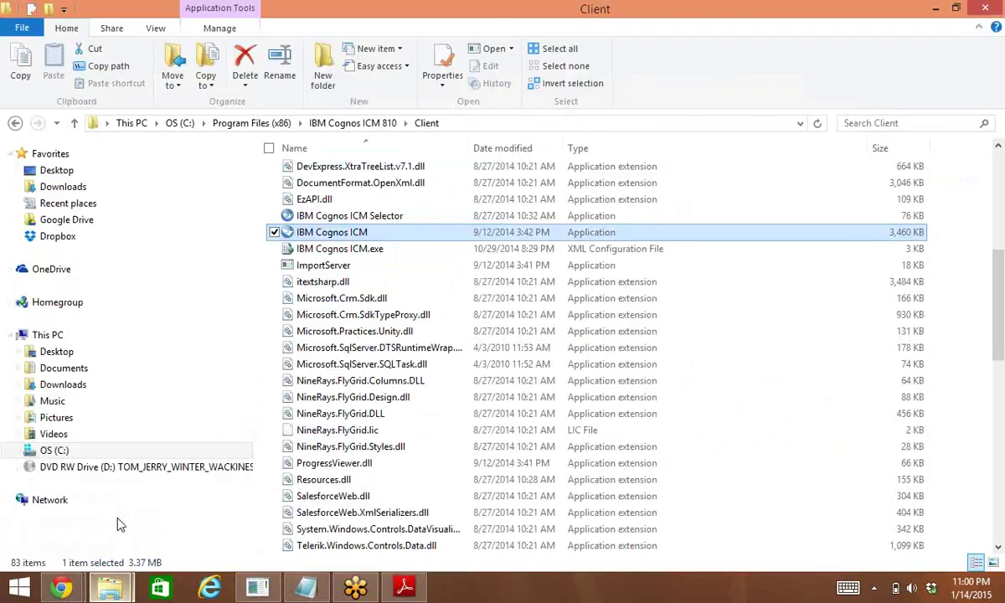
double_click(359, 232)
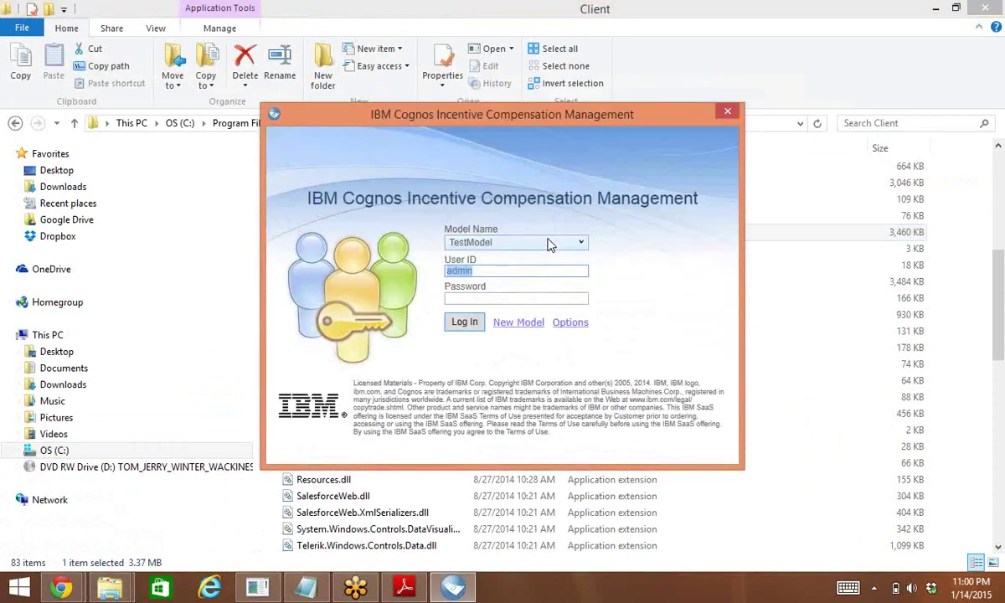
type("Krishna")
key("Tab")
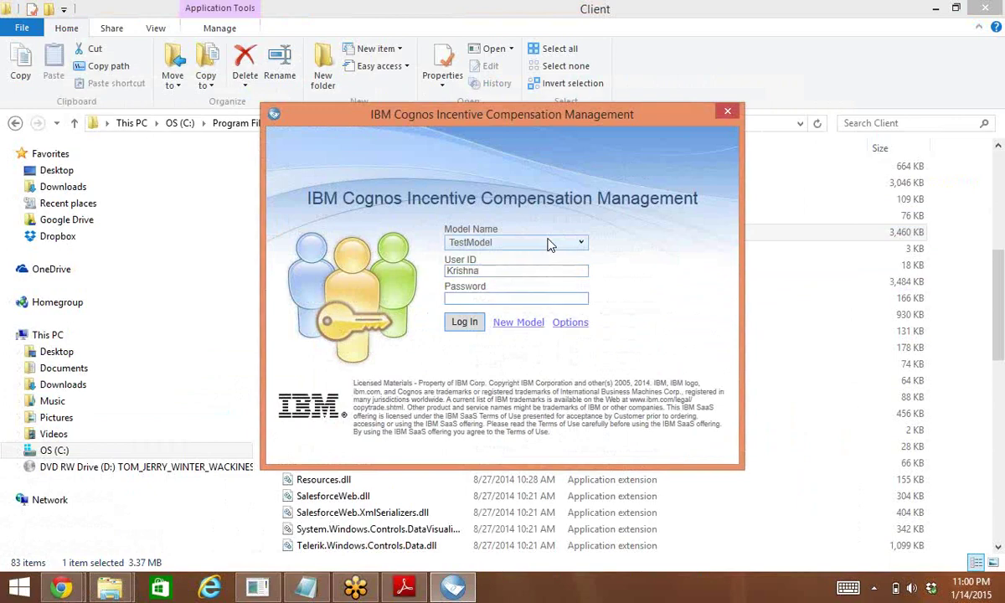
type("*")
key("Return")
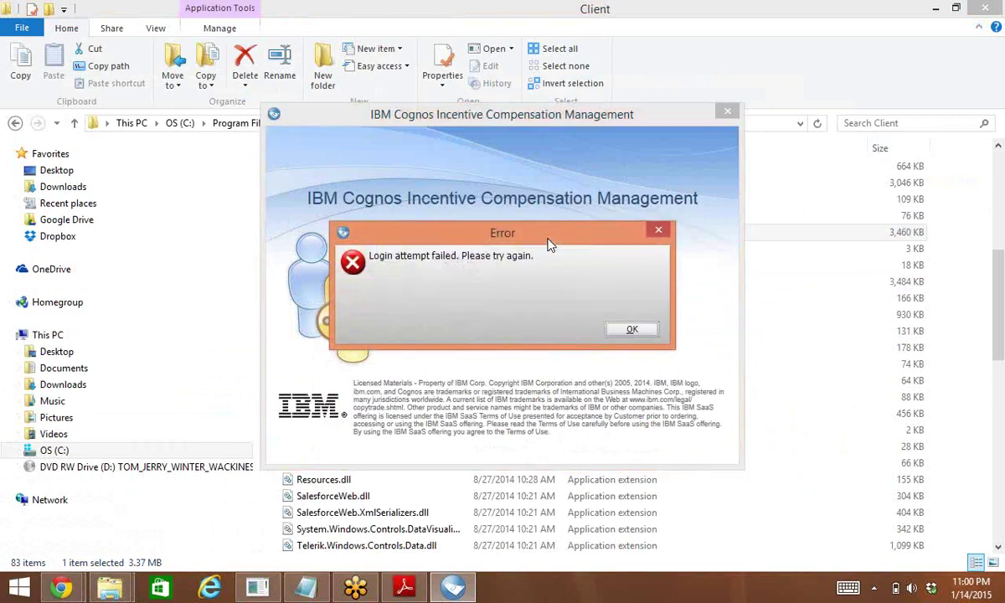
Step: Dismiss the failed-login error, keep TestModel, correct the user ID and log in
key("Return")
left_click(548, 242)
left_click(507, 261)
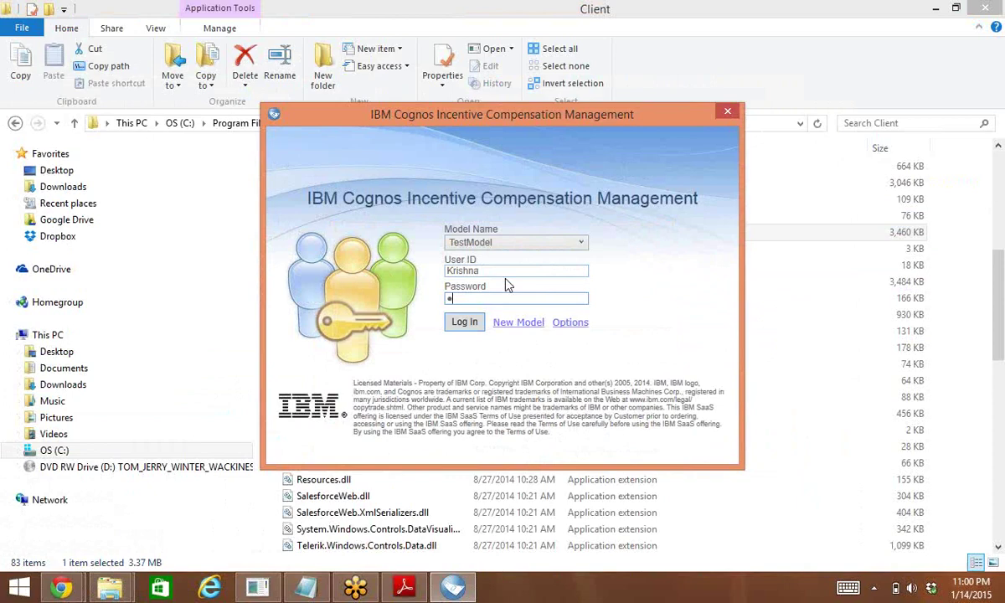
left_click(507, 268)
type("1")
key("Return")
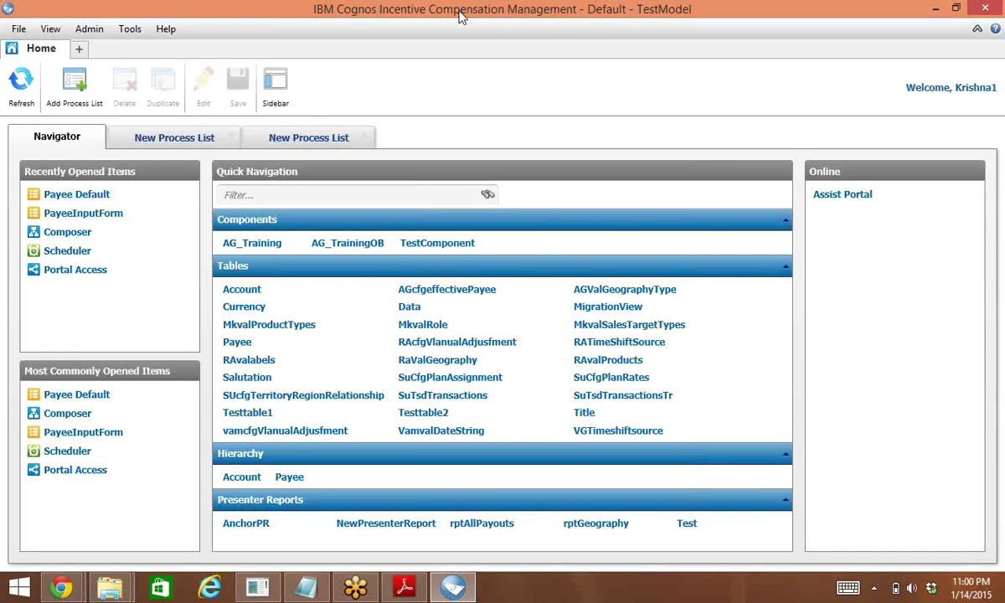
Step: Open the Composer view from the View menu and bring up the Composer diagram tab
key("alt+v")
key("Return")
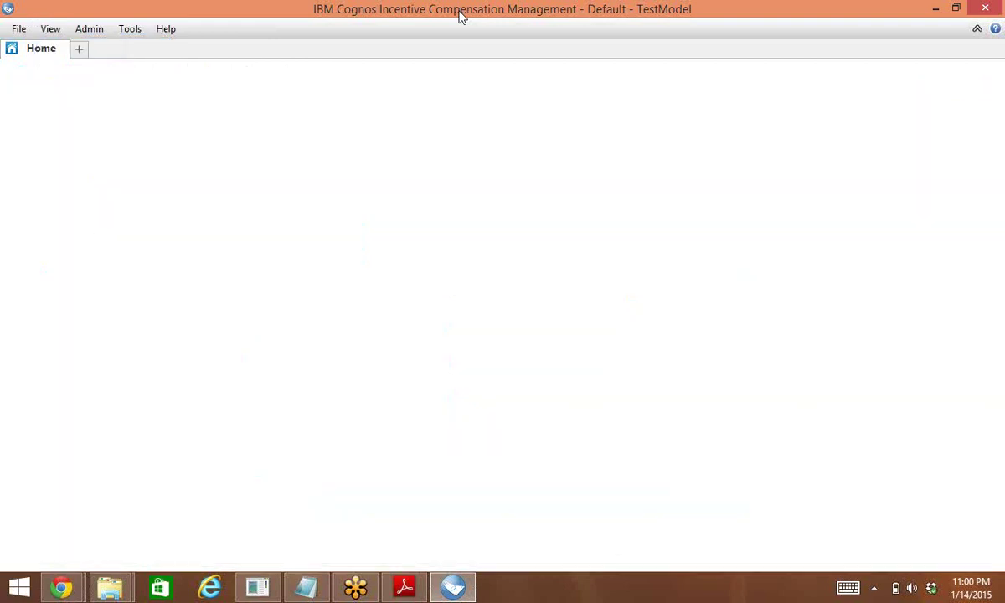
key("alt+v")
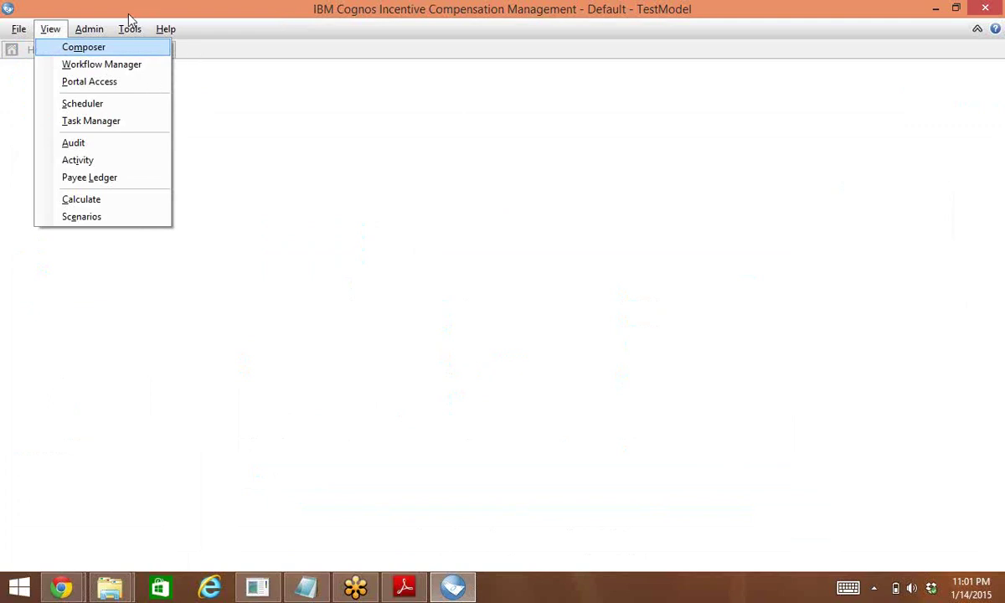
key("Return")
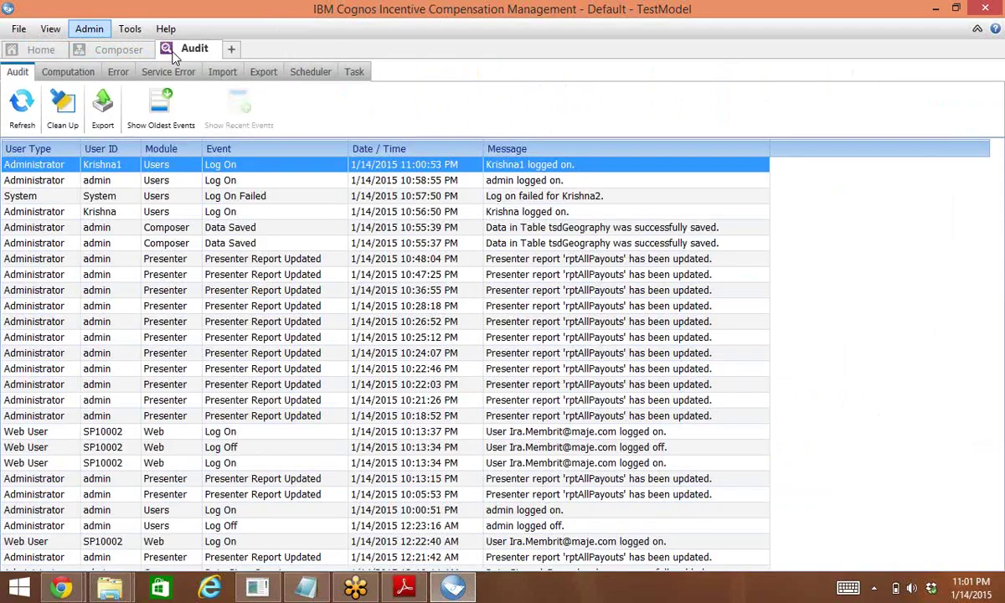
left_click(107, 53)
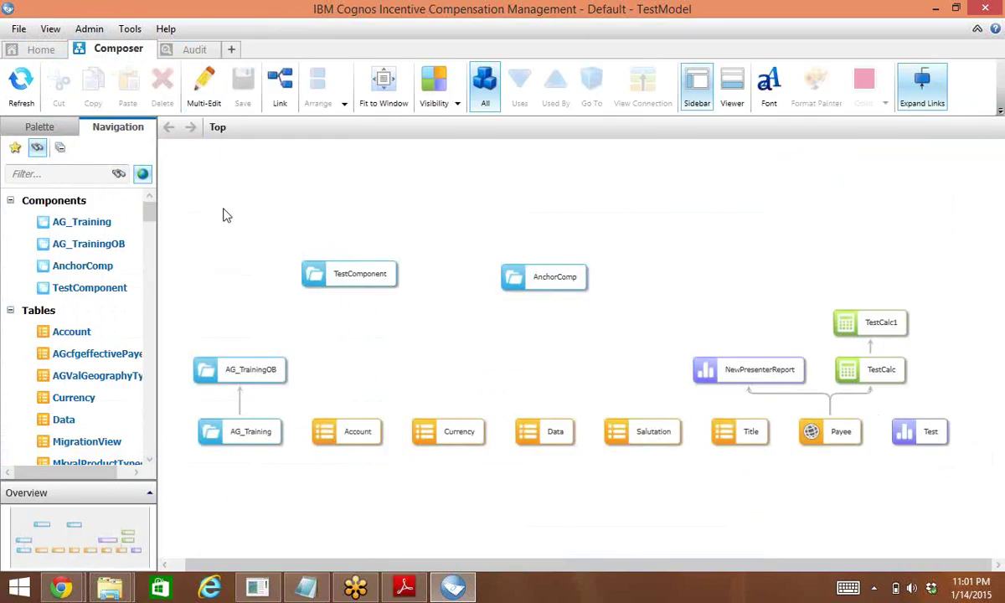
right_click(224, 215)
left_click(211, 178)
left_click(971, 588)
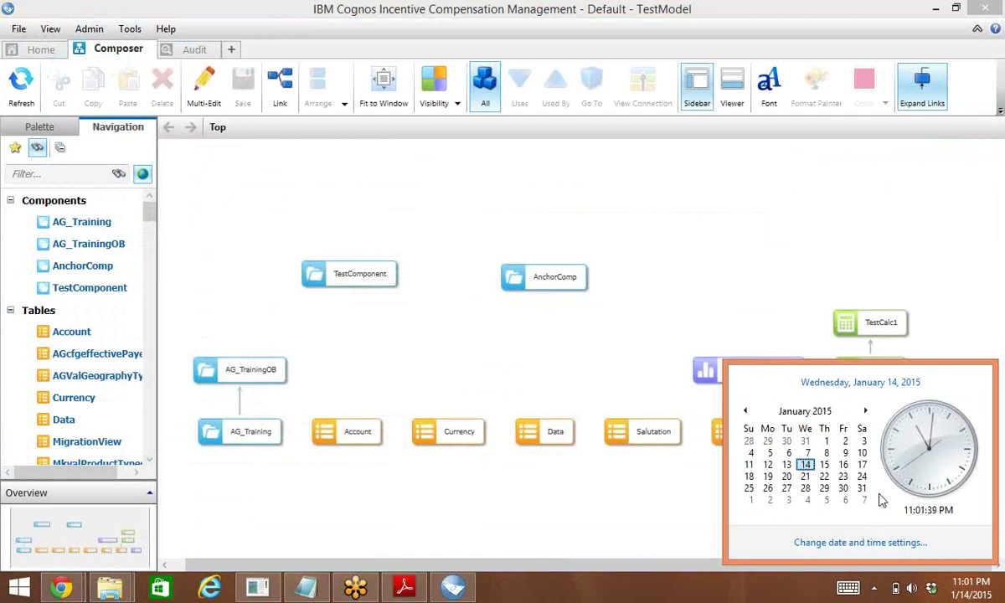
left_click(702, 23)
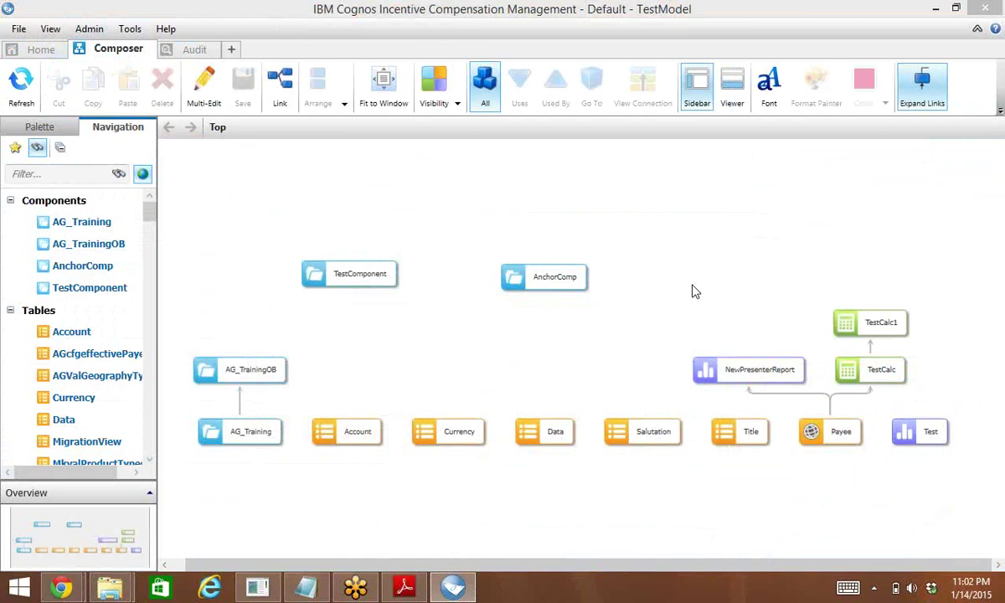
mouse_move(61, 586)
left_click(81, 501)
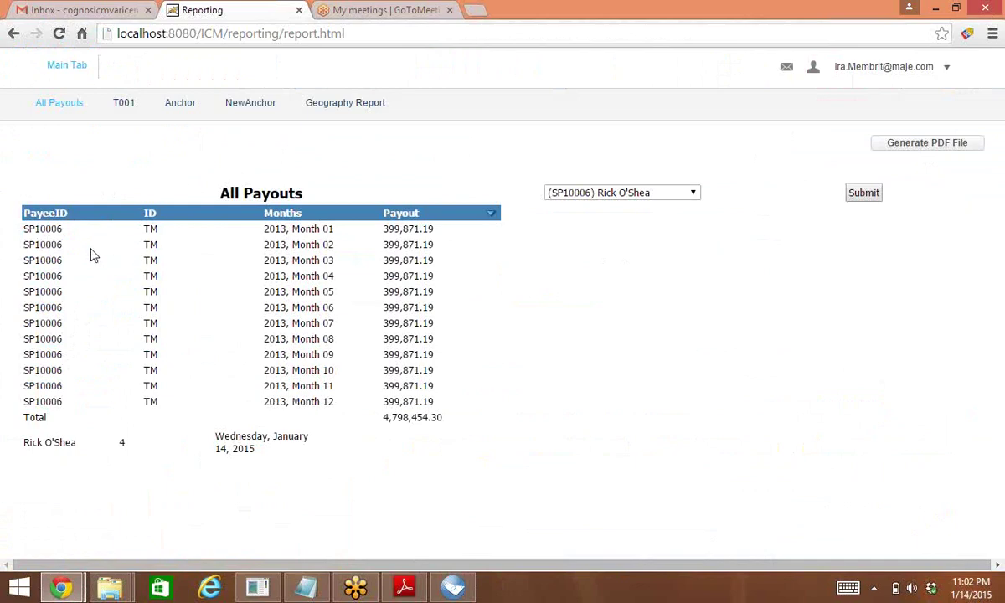
left_click(452, 589)
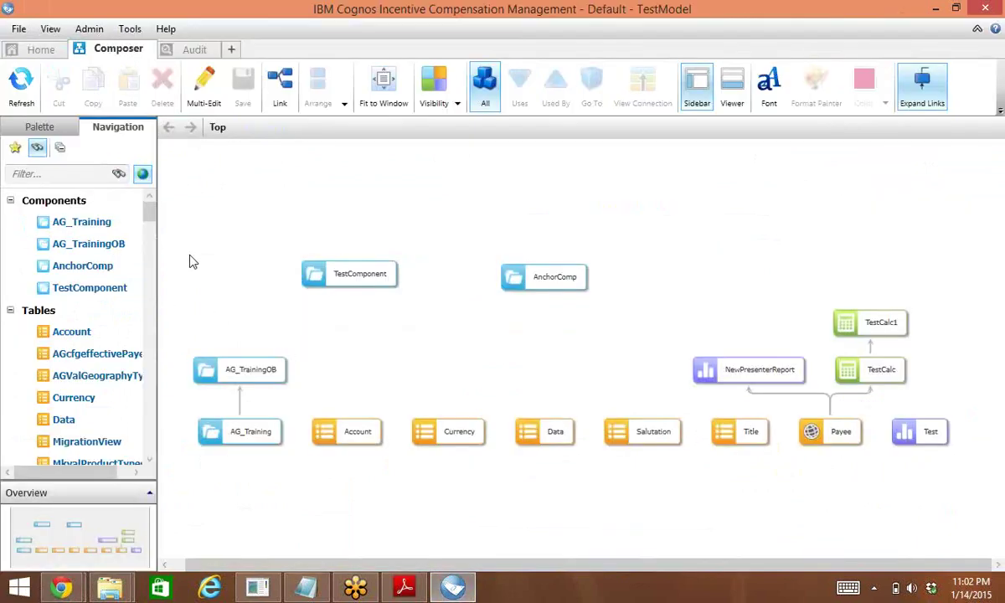
Step: Open the rptAllPayouts report under Presenter Reports for editing
left_click(60, 149)
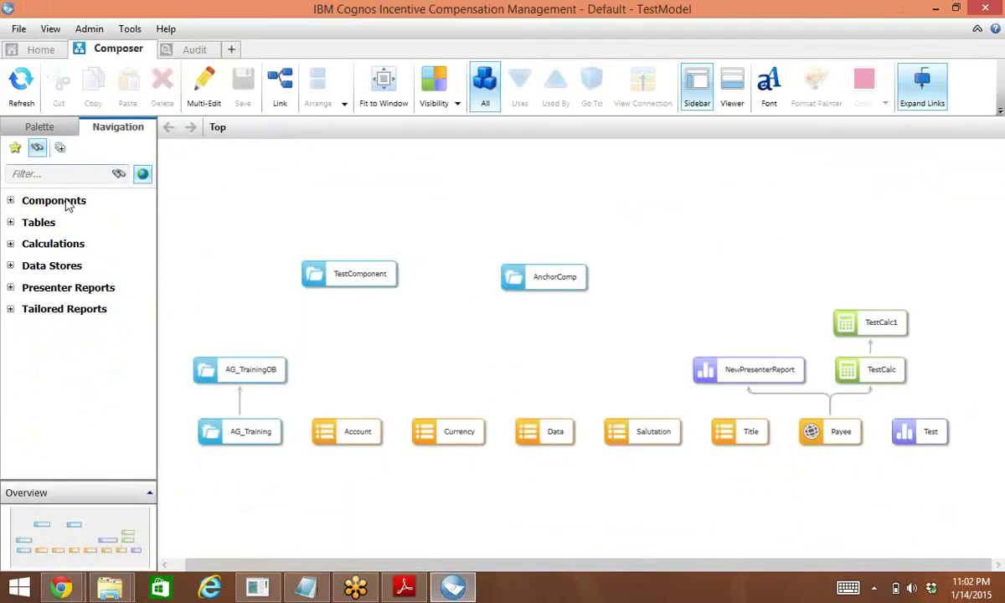
left_click(10, 287)
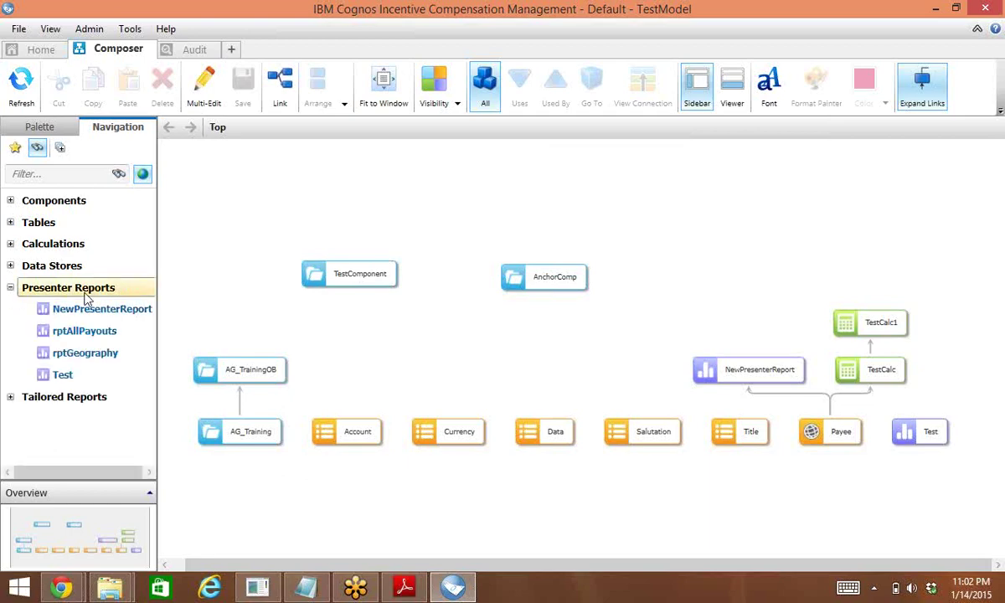
left_click_drag(84, 331, 88, 337)
right_click(88, 338)
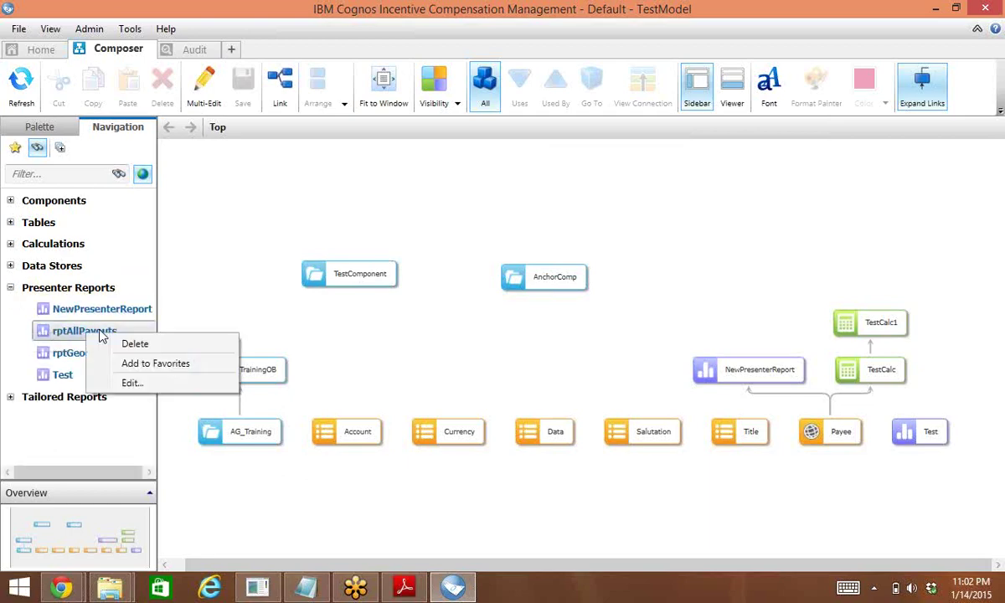
left_click(129, 382)
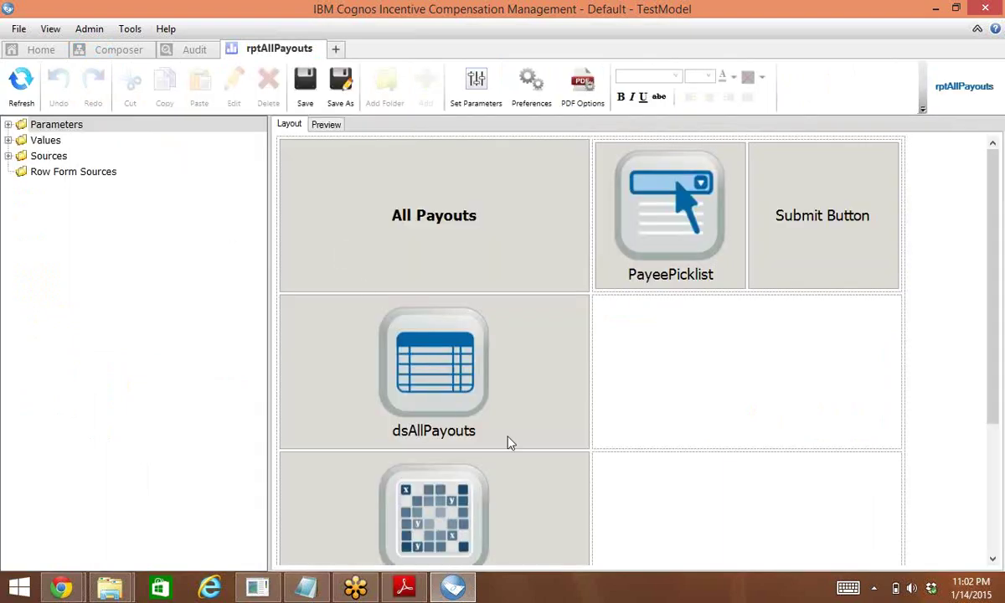
Step: Open the dsAllPayouts data grid wizard and advance to the column display step
left_click(509, 443)
left_click_drag(990, 400, 1000, 465)
scroll(1000, 465, "up", 3)
right_click(516, 381)
left_click(603, 486)
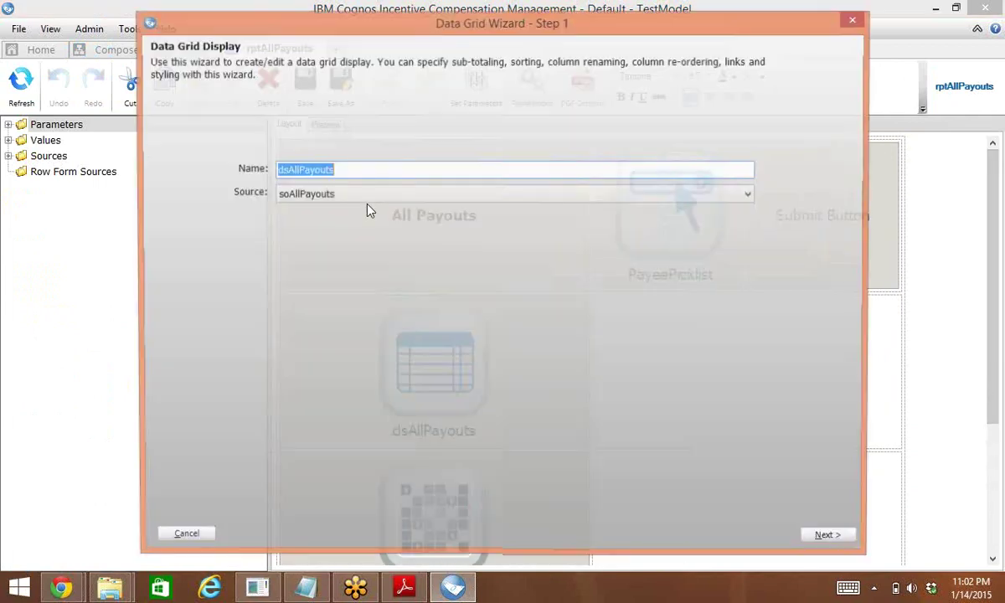
left_click(829, 539)
key("Return")
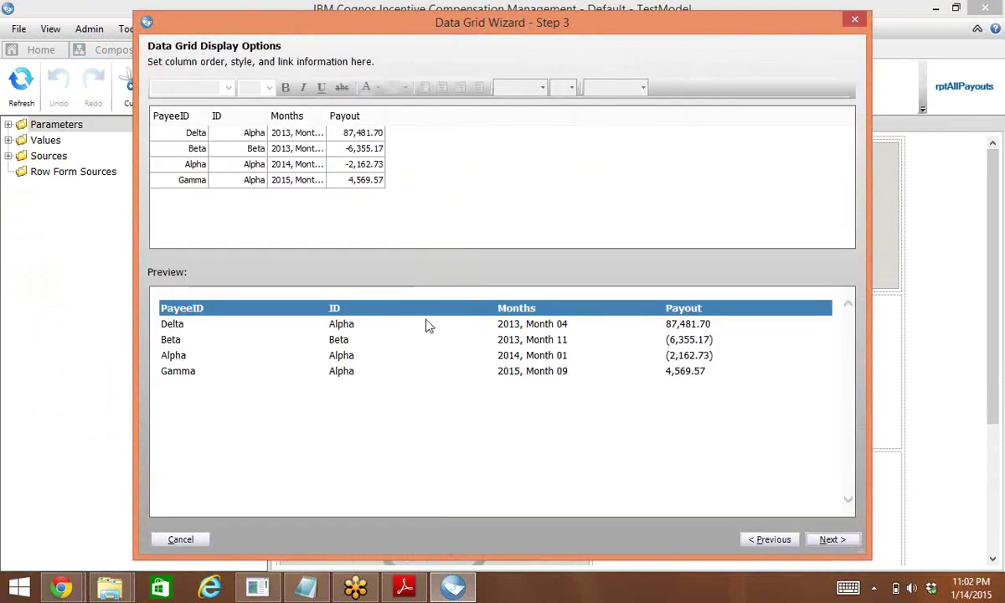
Step: Link the whole PayeeID column to the rptGeography report
left_click(185, 116)
double_click(325, 115)
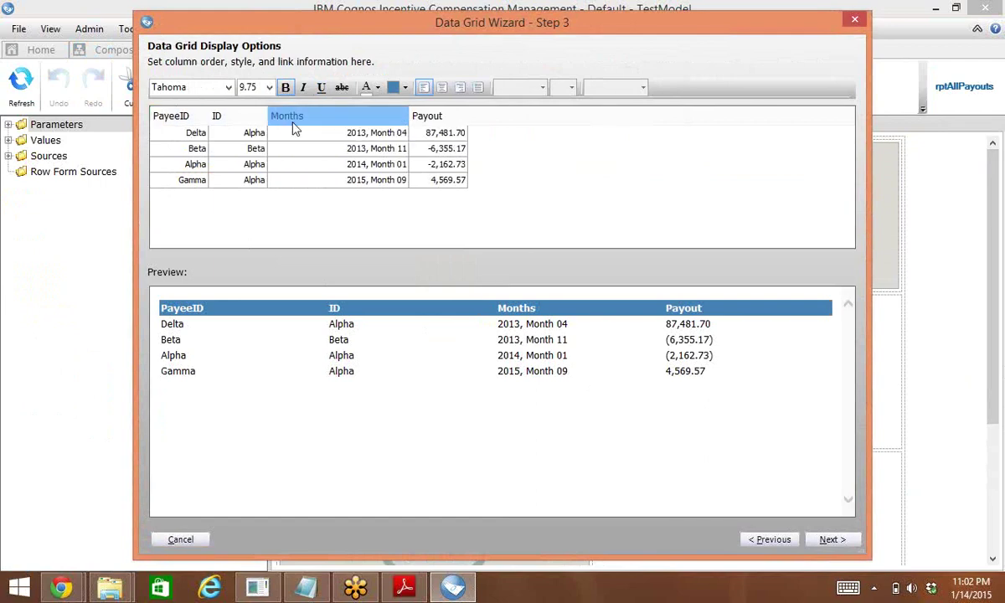
left_click(194, 121)
right_click(198, 122)
left_click(240, 151)
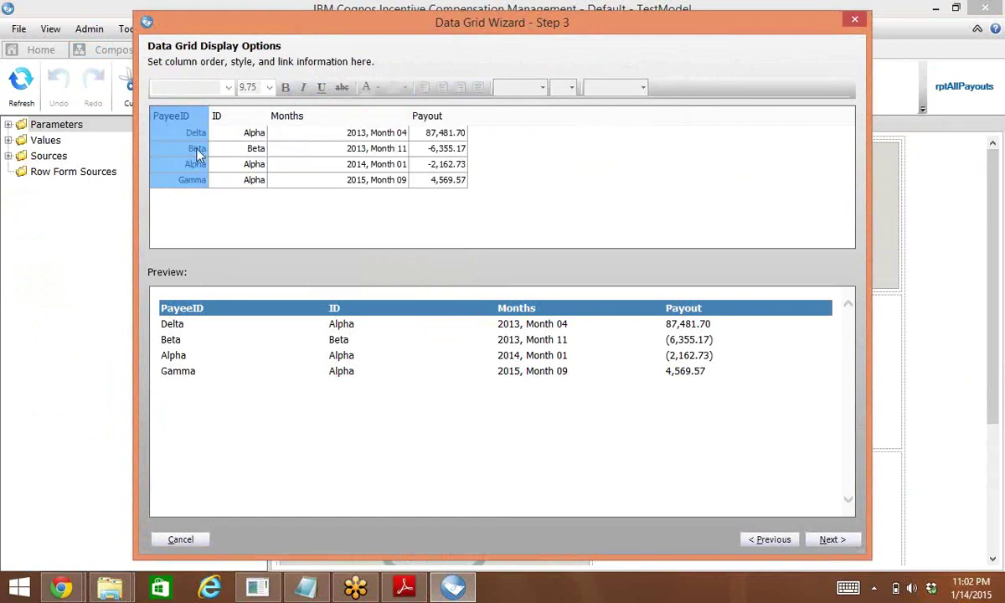
right_click(179, 162)
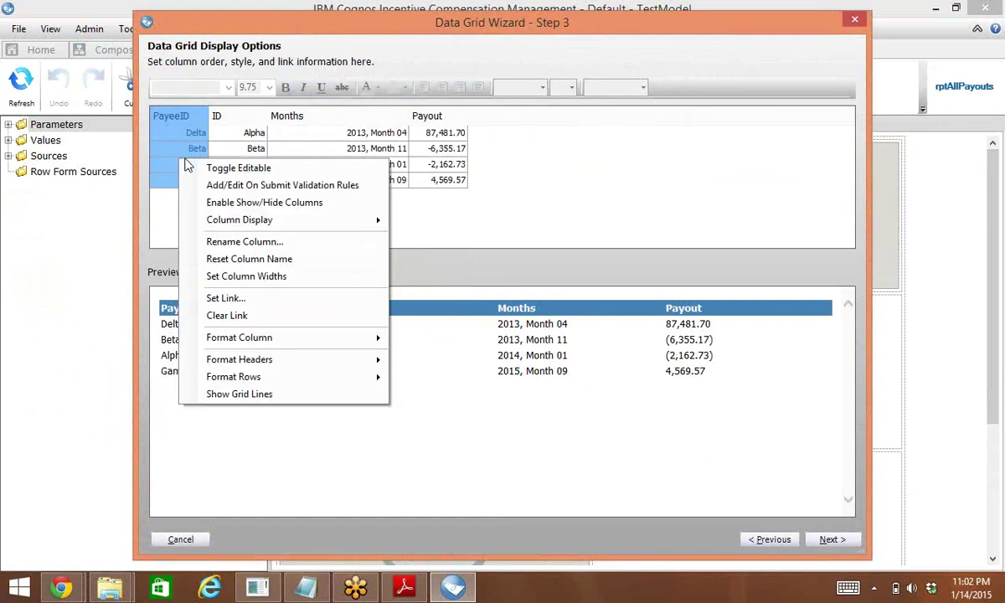
left_click(227, 299)
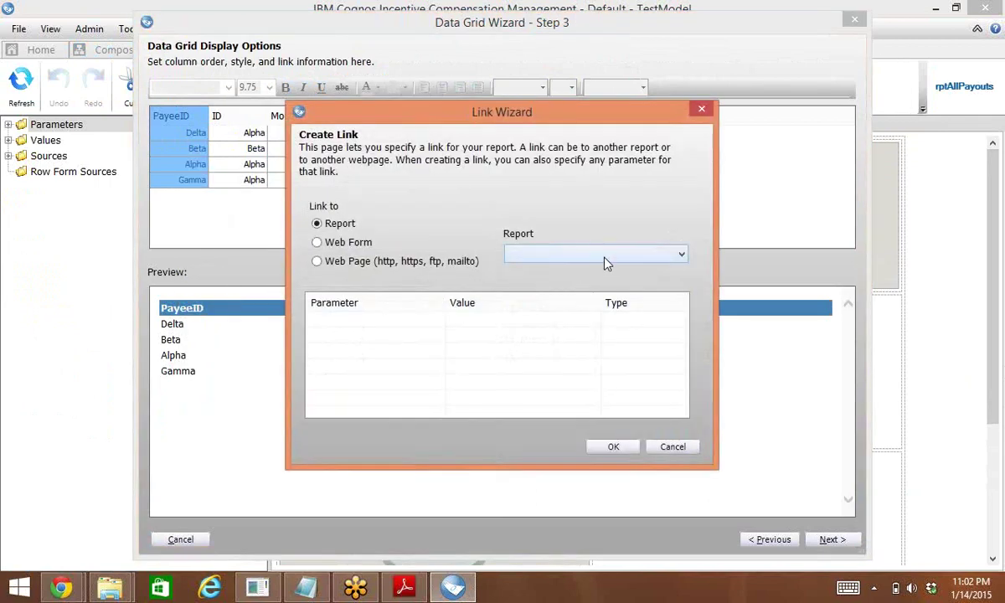
left_click(606, 263)
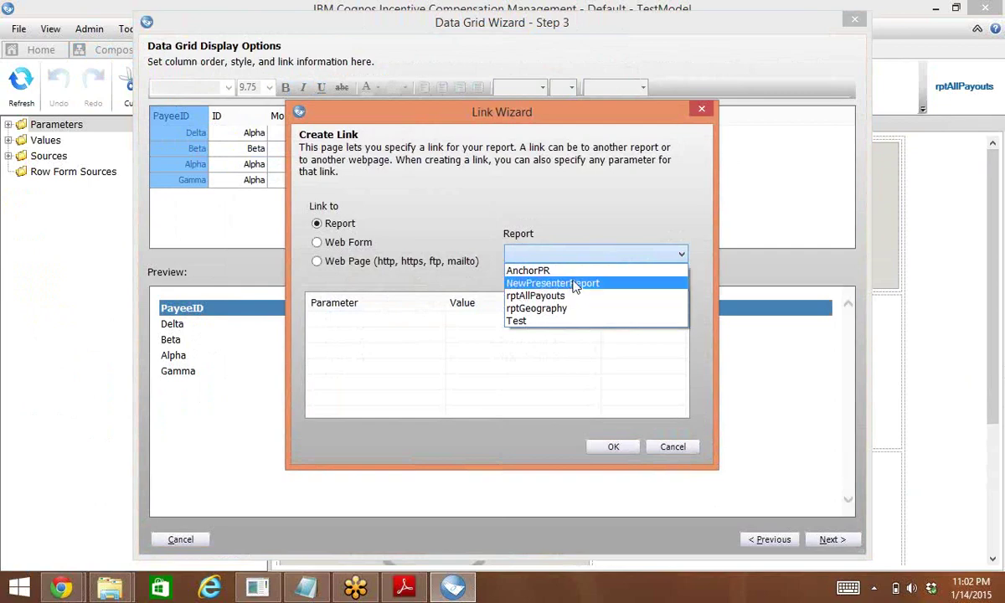
left_click(559, 310)
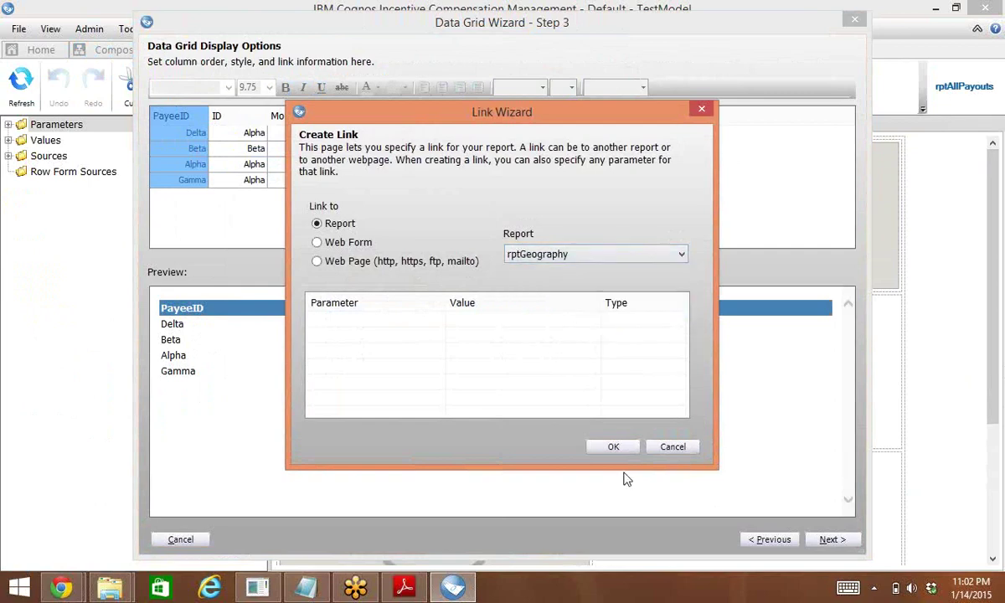
left_click(615, 446)
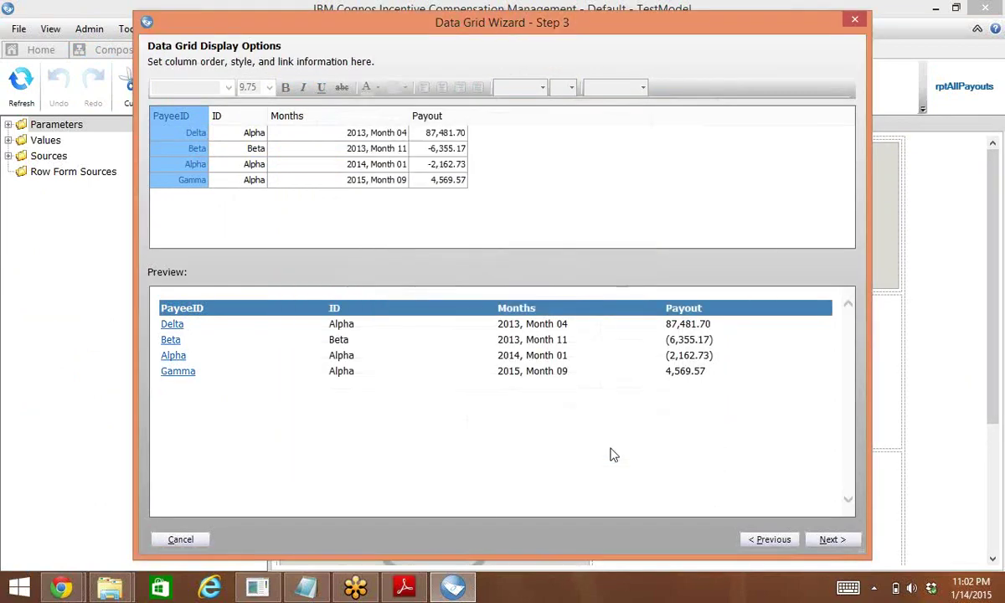
Step: Finish the data grid wizard and save rptAllPayouts
left_click(829, 539)
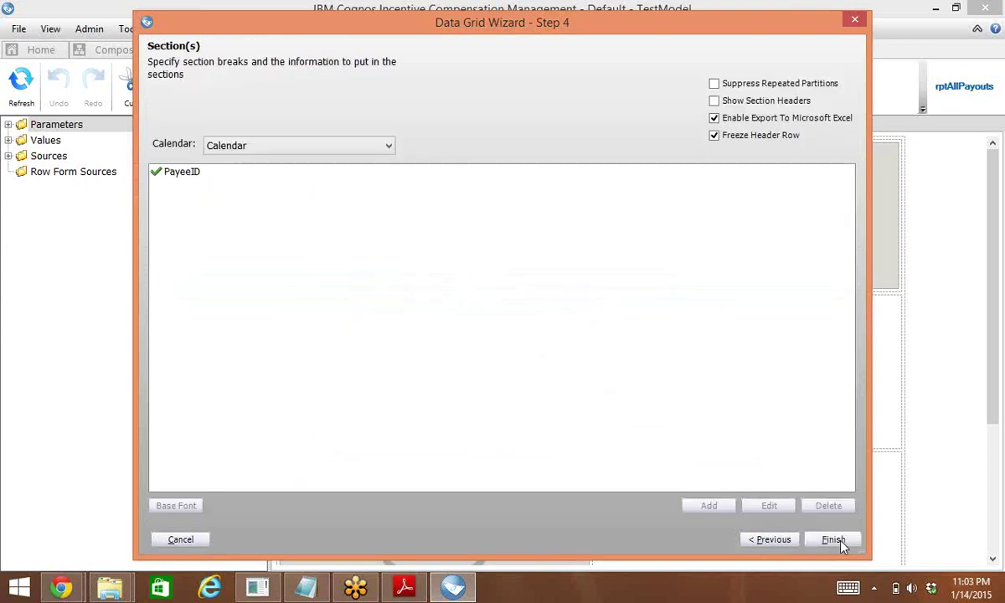
left_click(833, 540)
left_click(305, 88)
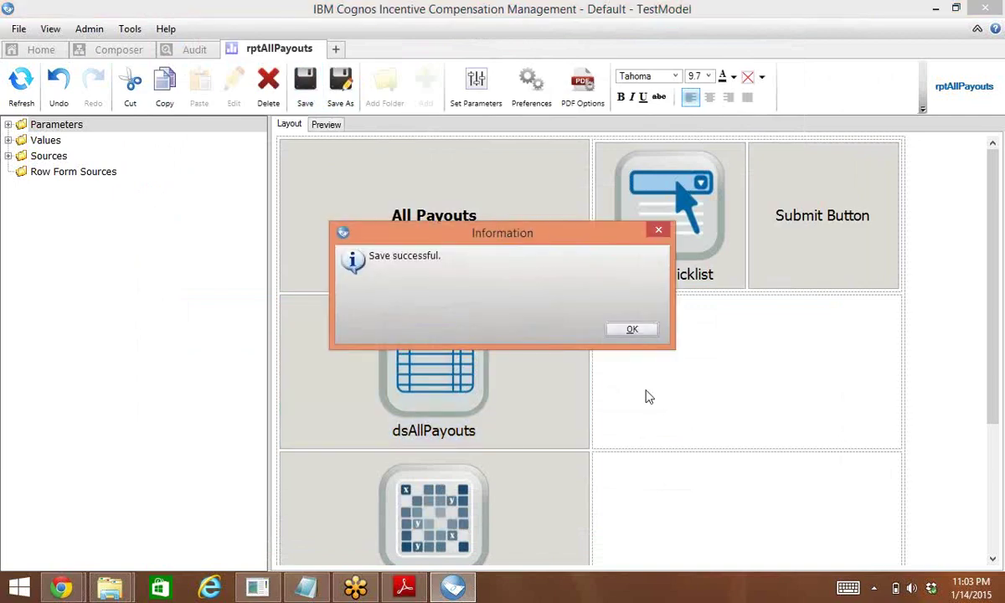
left_click(641, 330)
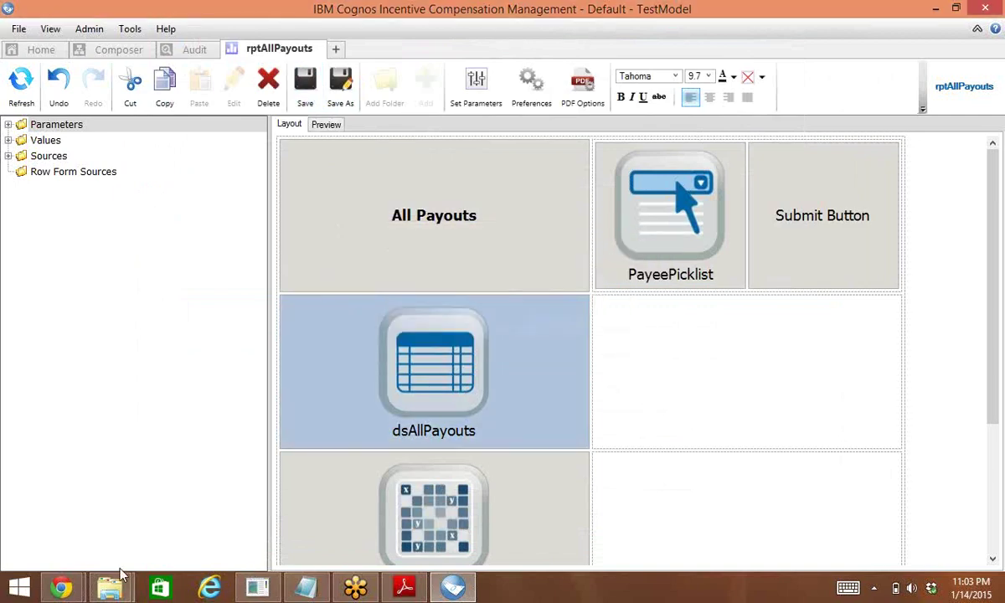
Step: In the web reporting portal, run All Payouts for a selected payee
mouse_move(61, 586)
left_click(99, 532)
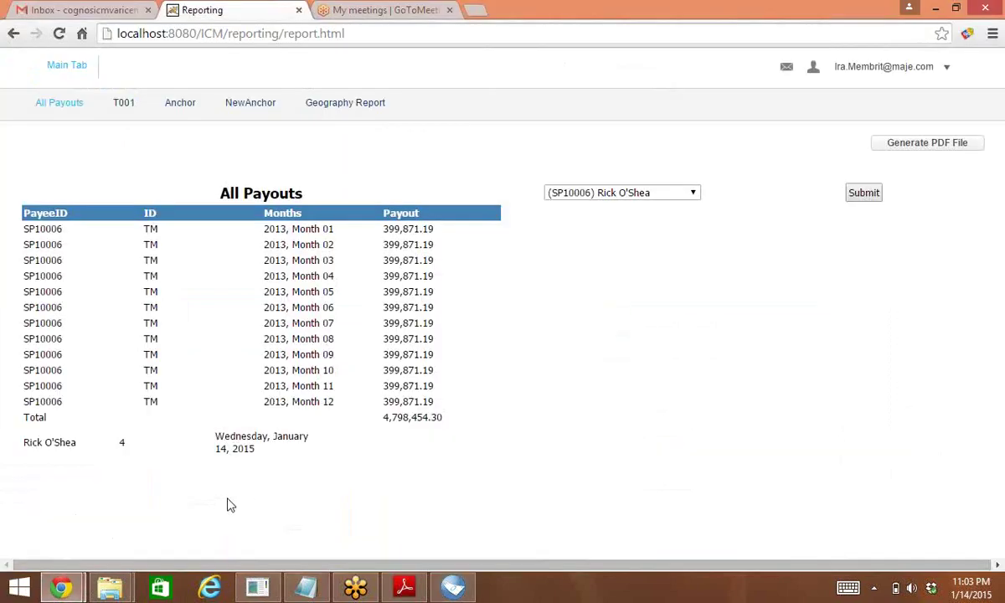
left_click(630, 193)
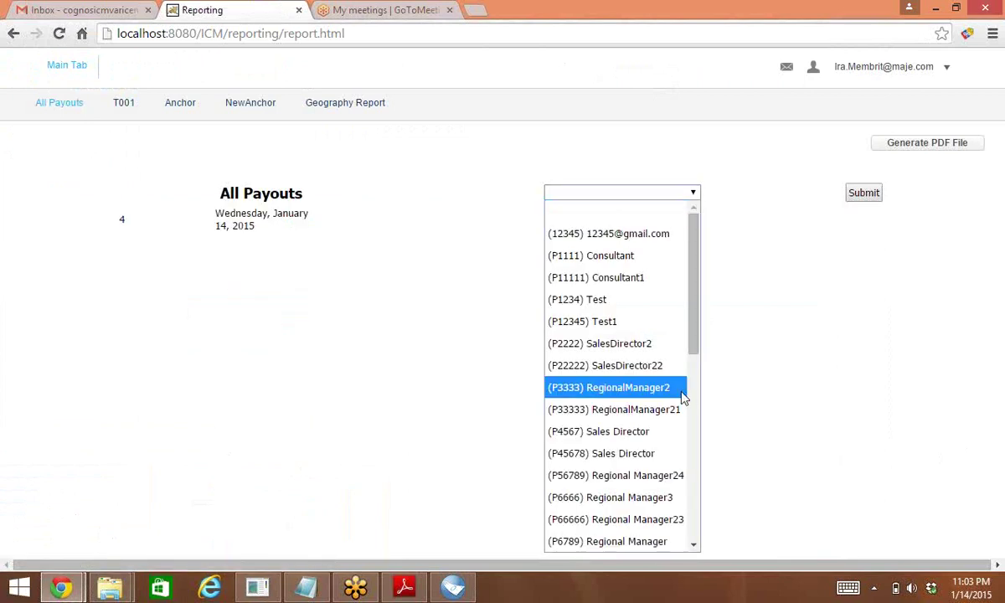
left_click(695, 481)
left_click(629, 410)
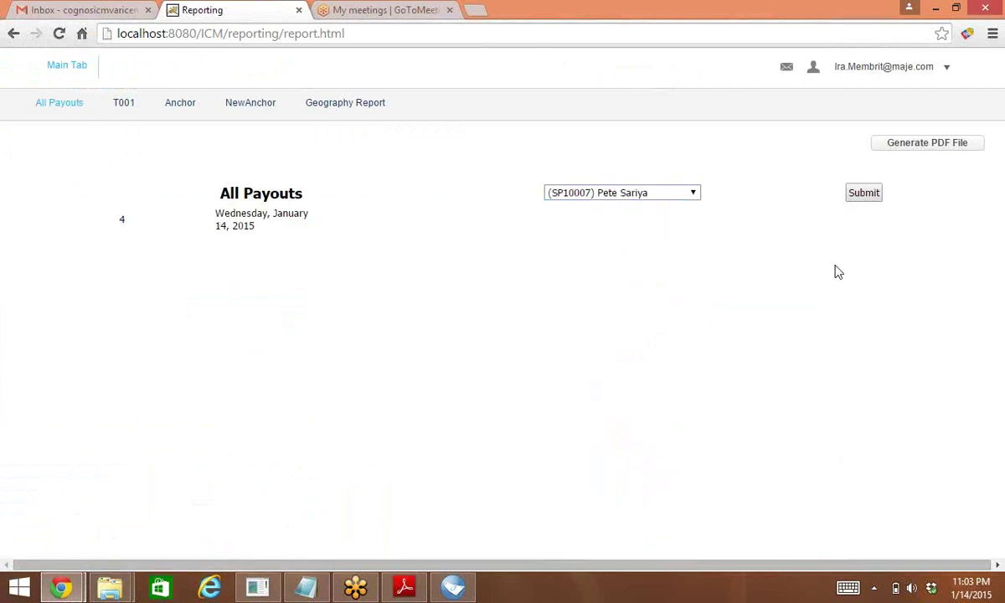
left_click(864, 192)
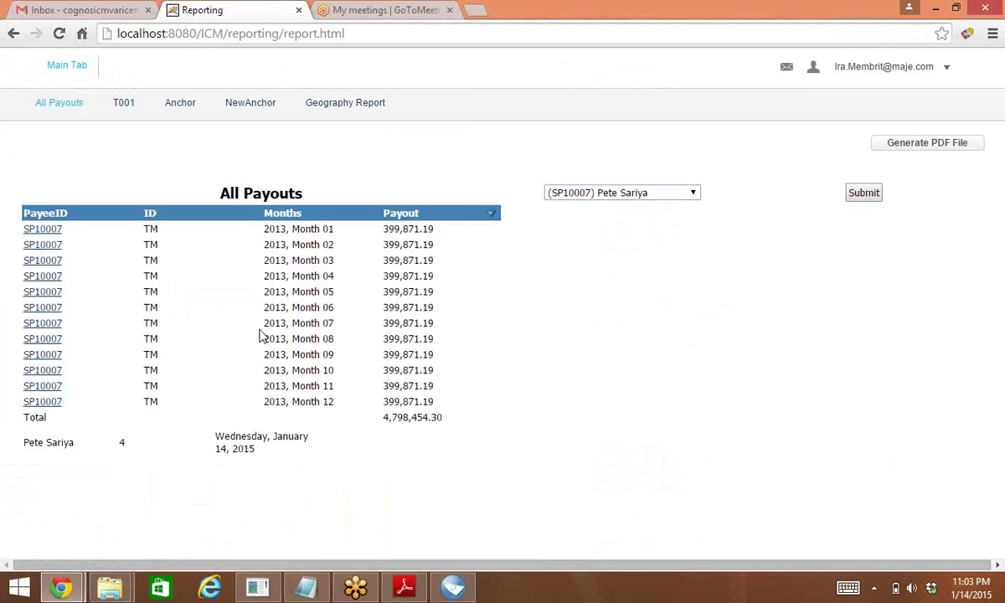
Step: Follow a PayeeID link to the Geography Report, go back, and return to Cognos
left_click(38, 228)
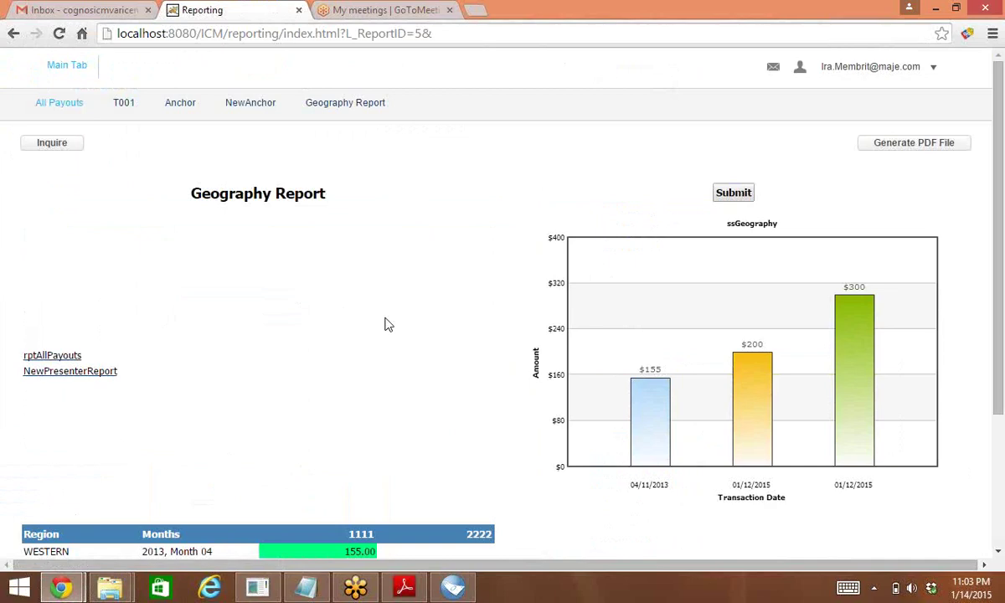
scroll(388, 324, "down", 2)
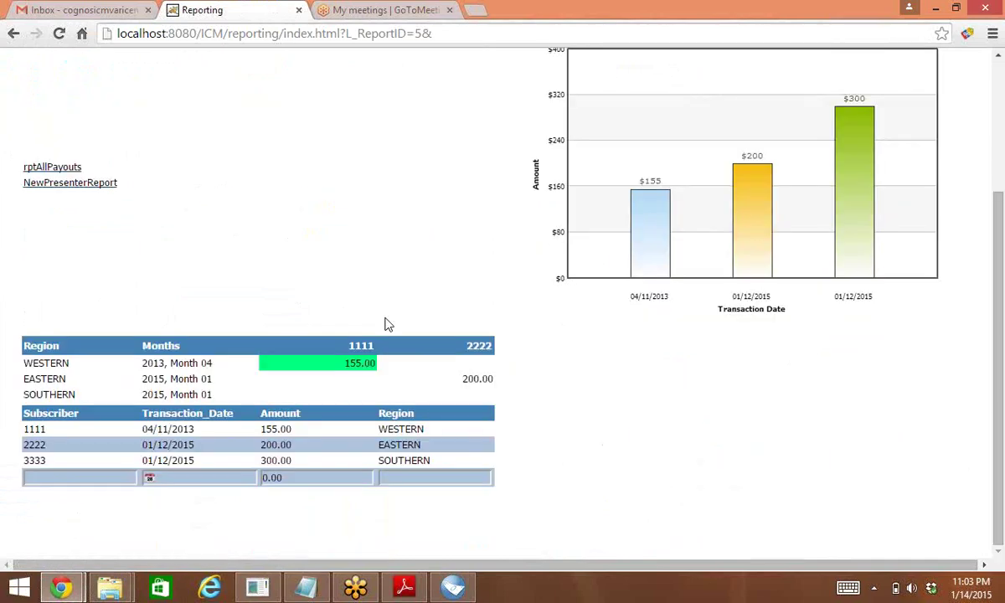
scroll(387, 324, "up", 2)
key("alt+Left")
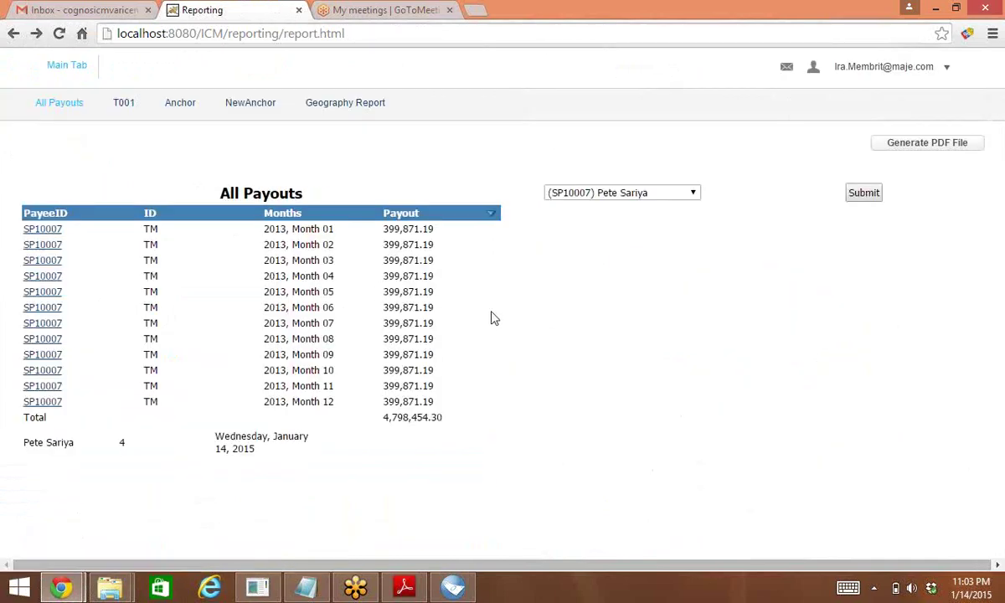
left_click(453, 588)
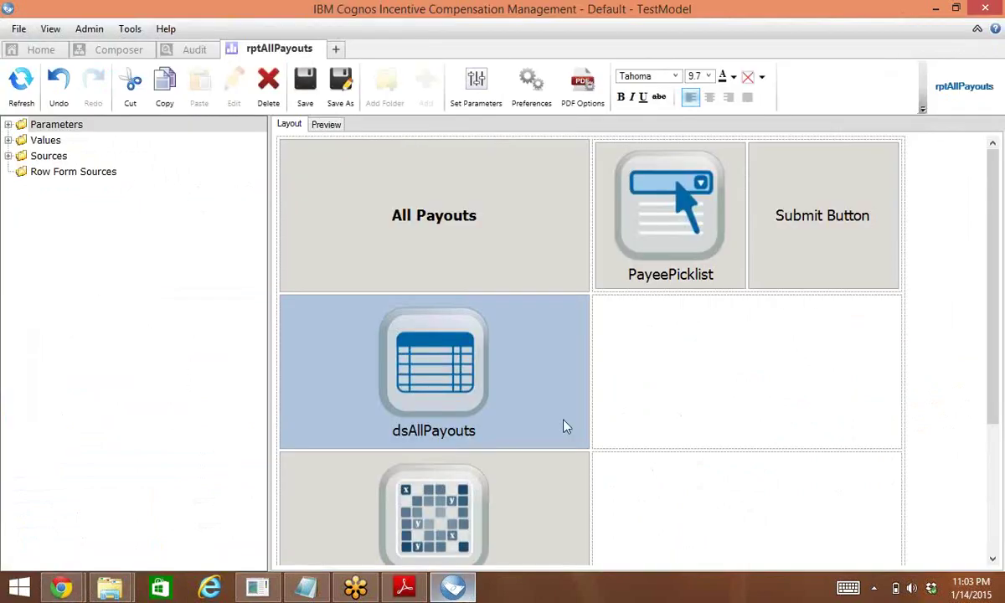
Step: Reopen the dsAllPayouts data grid wizard and advance to the column display step
right_click(448, 360)
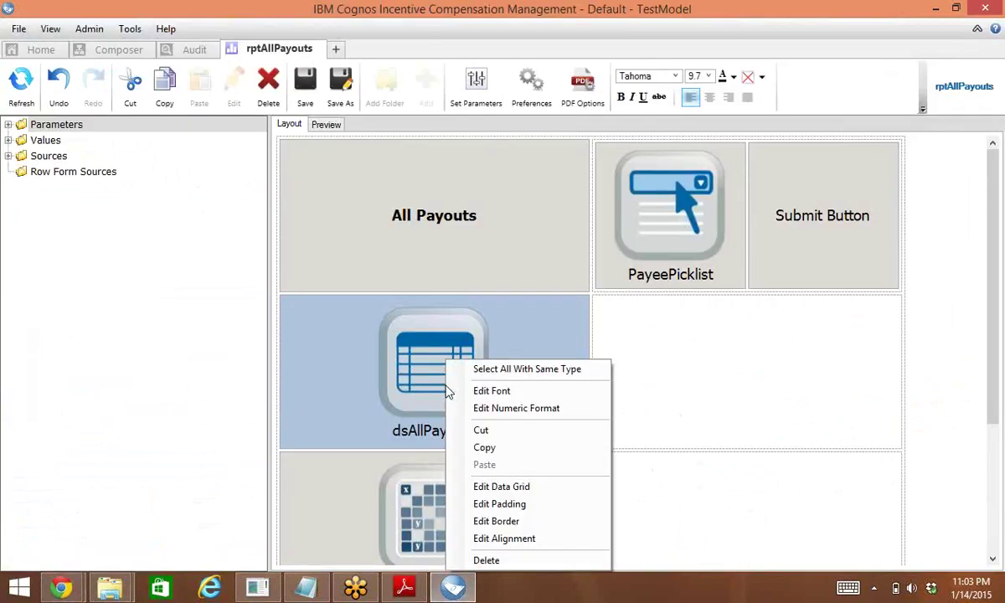
left_click(502, 487)
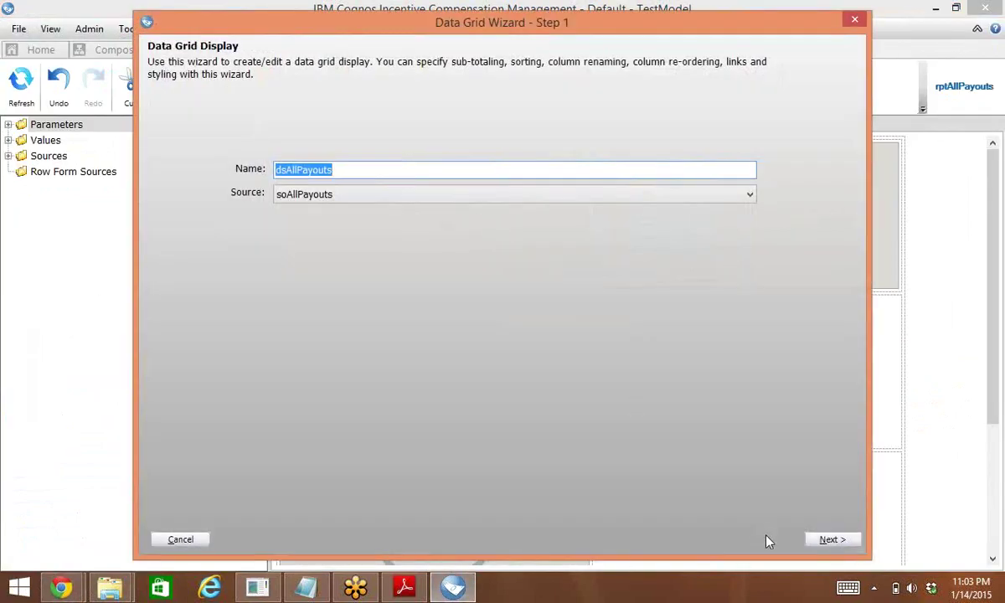
left_click(833, 540)
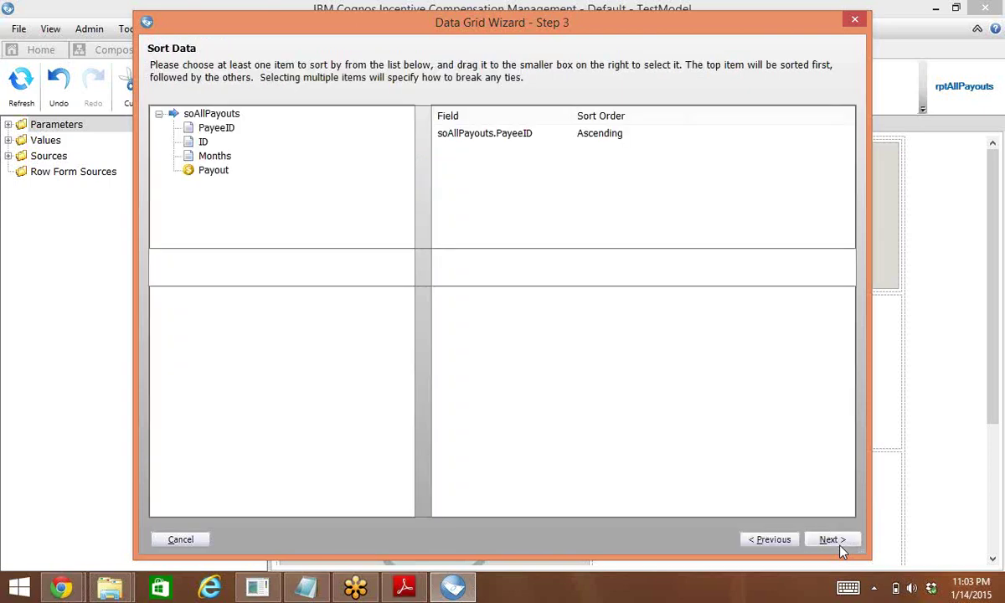
left_click(840, 544)
left_click(176, 117)
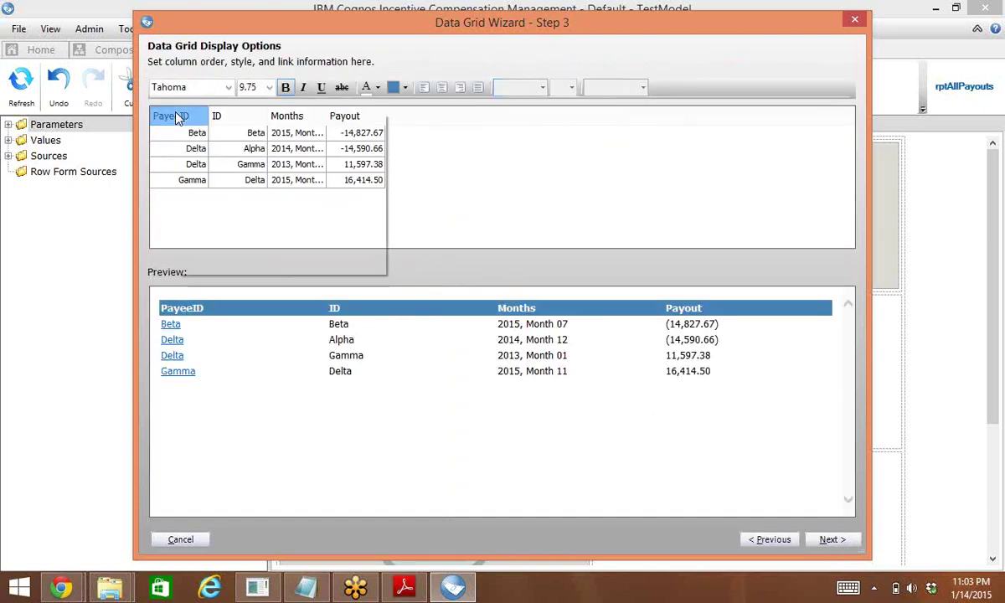
right_click(176, 117)
left_click(194, 136)
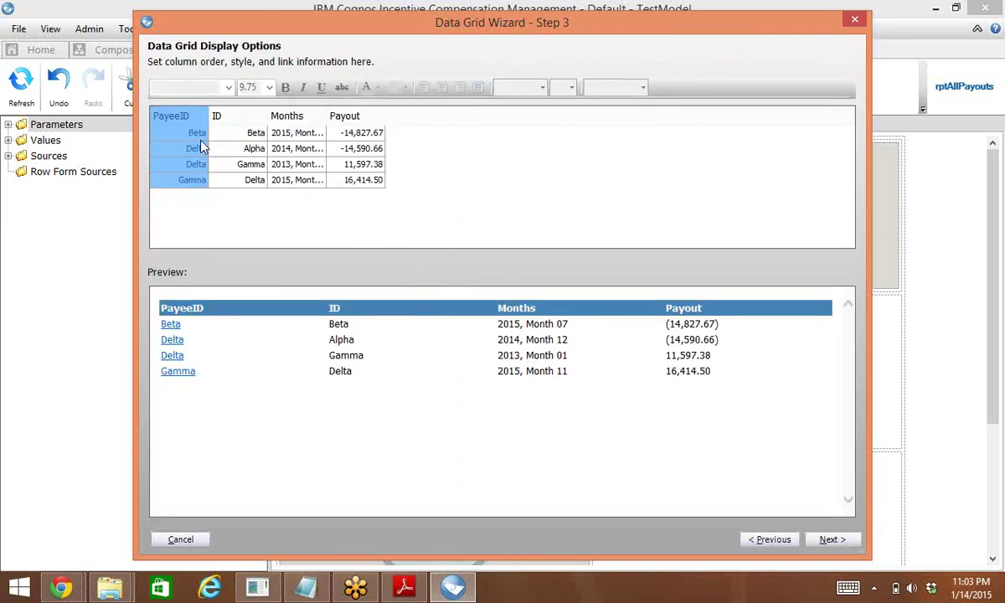
right_click(183, 162)
left_click(231, 303)
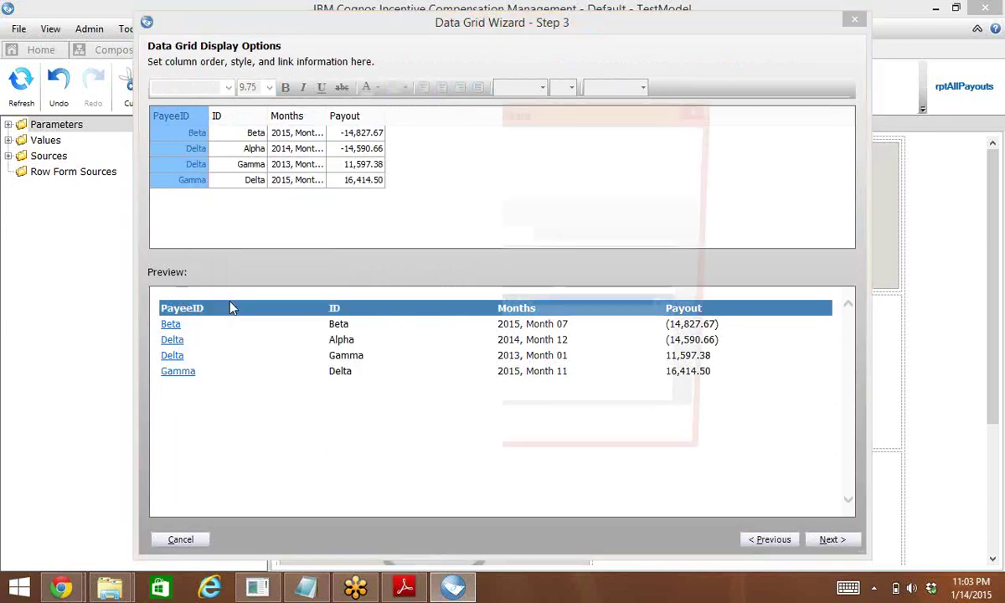
left_click(322, 263)
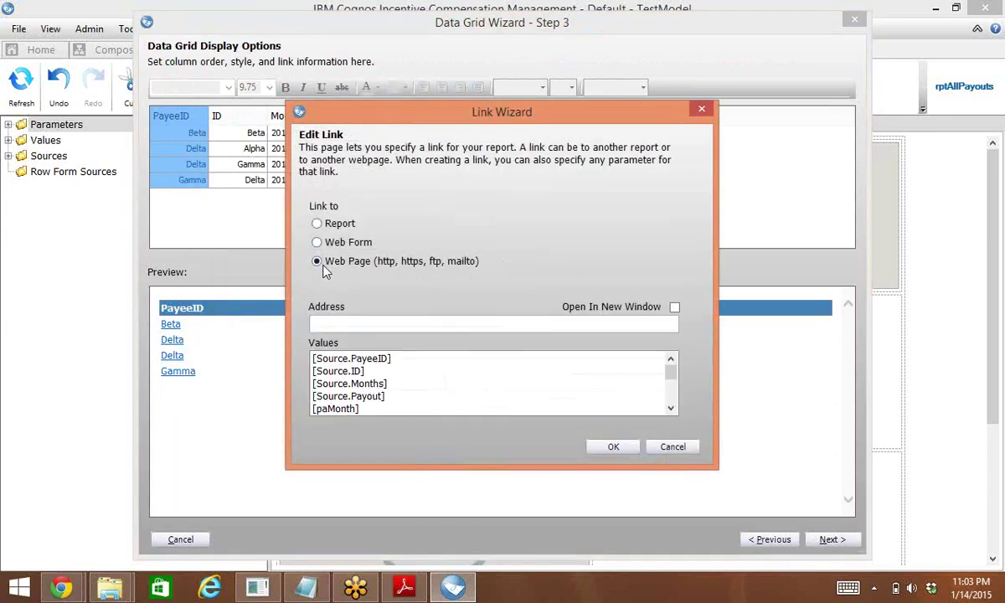
left_click(464, 324)
type("w")
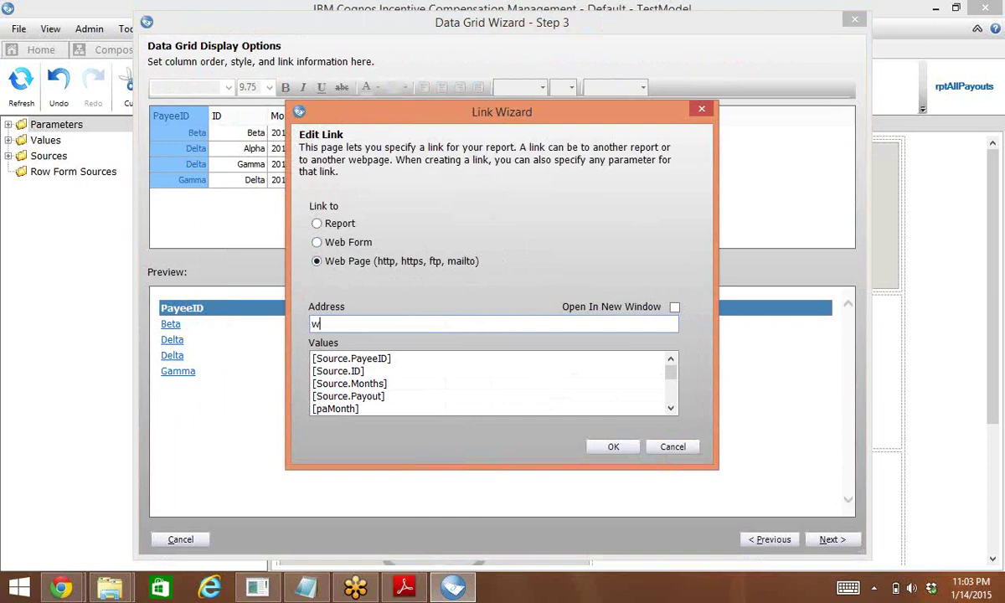
type("ww.google.com")
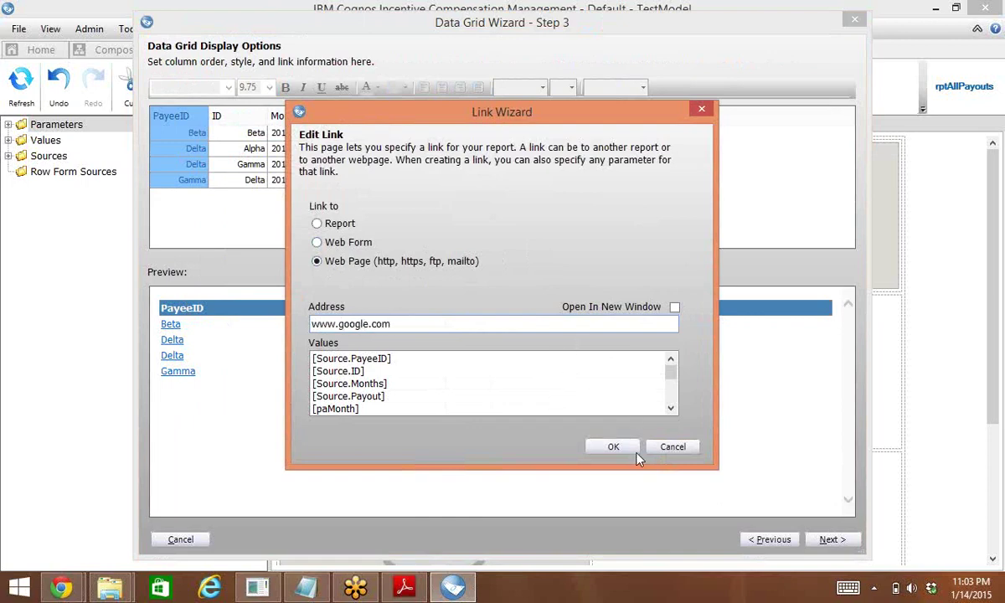
left_click(82, 591)
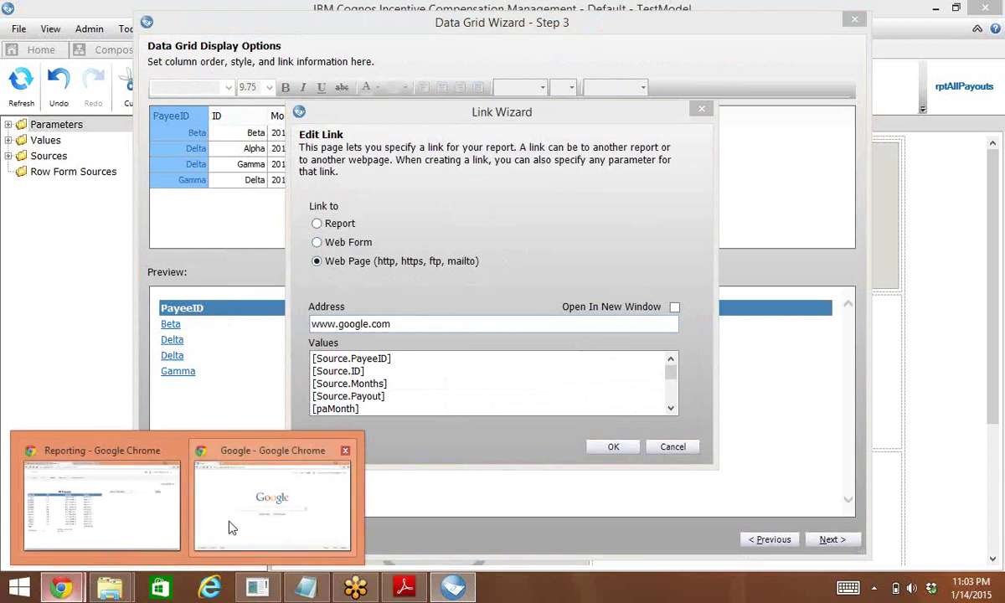
left_click(232, 526)
left_click(340, 31)
key("ctrl+c")
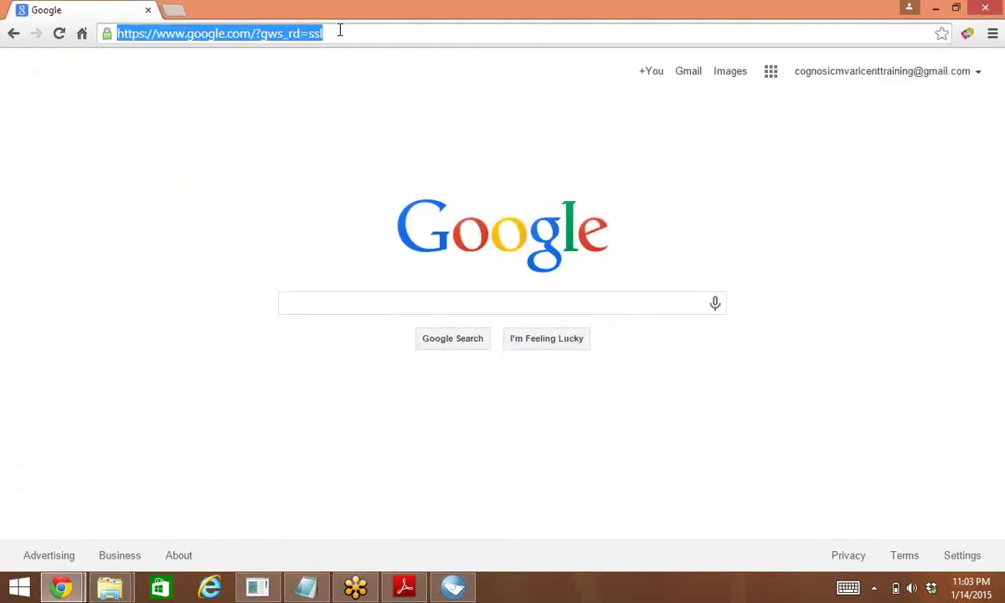
left_click(180, 213)
key("alt+Tab")
key("alt+Tab")
key("alt+Tab")
double_click(404, 324)
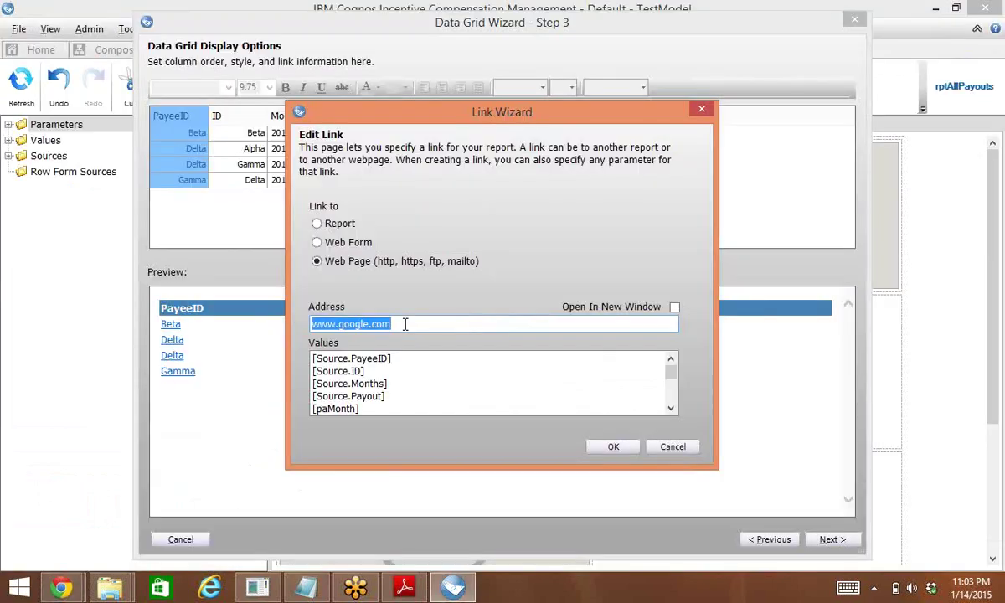
key("ctrl+v")
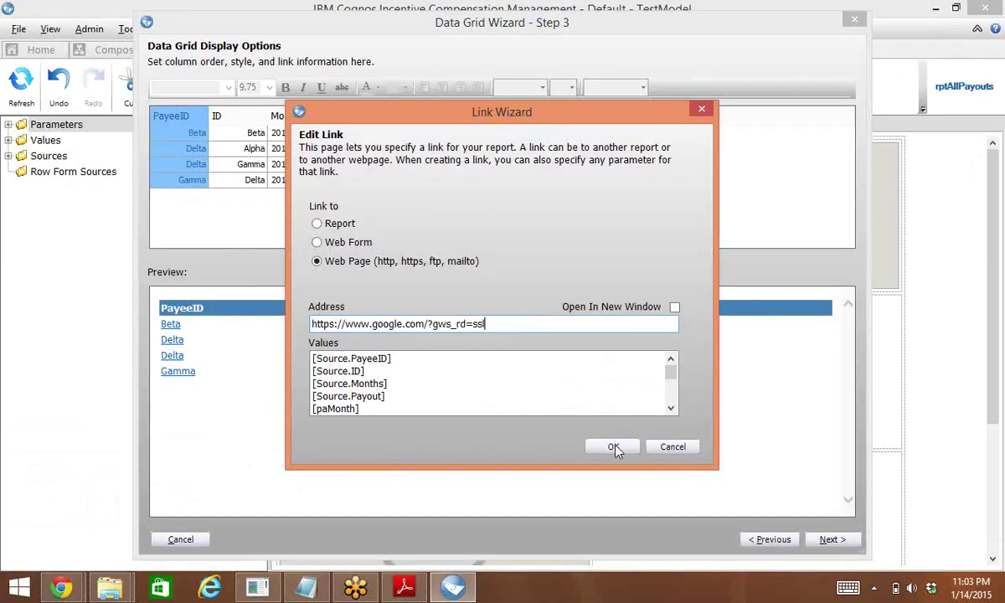
left_click(612, 446)
Step: Finish the data grid wizard and save rptAllPayouts
left_click(827, 539)
left_click(827, 538)
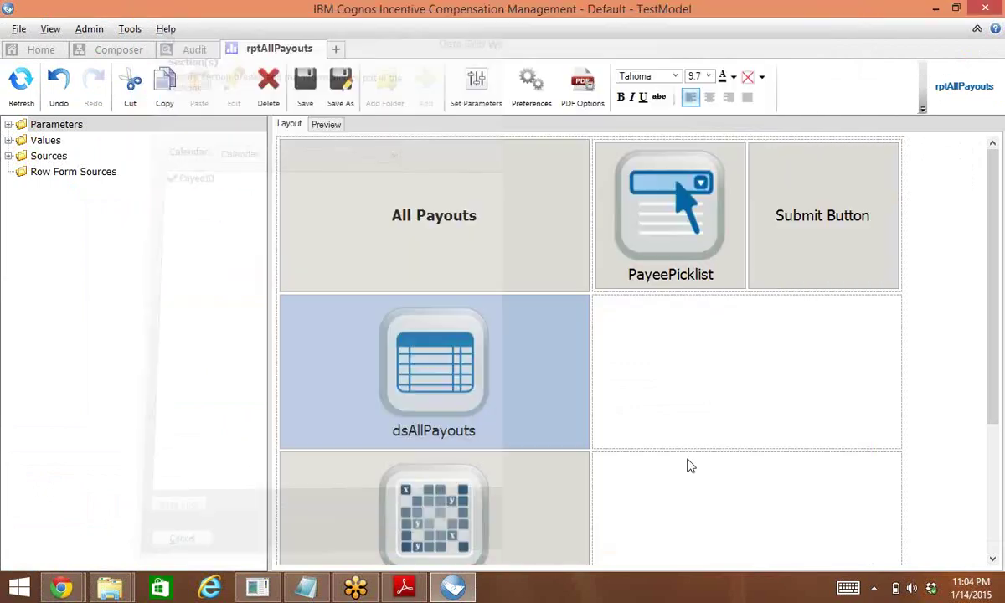
left_click(311, 102)
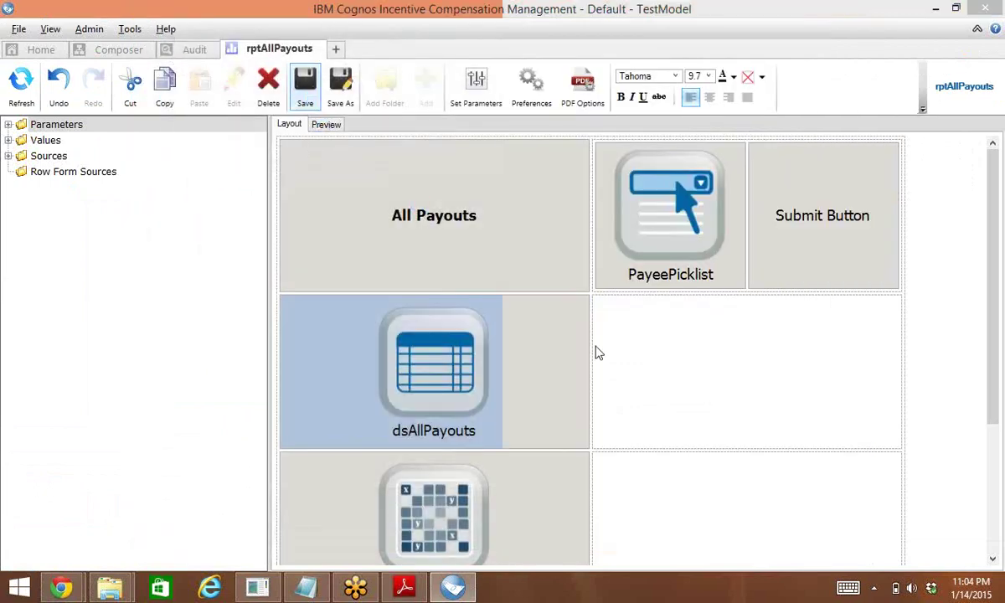
Step: Reload the portal, run All Payouts for a payee, and follow a PayeeID link to Google
left_click(633, 332)
key("alt+Tab")
key("alt+Tab")
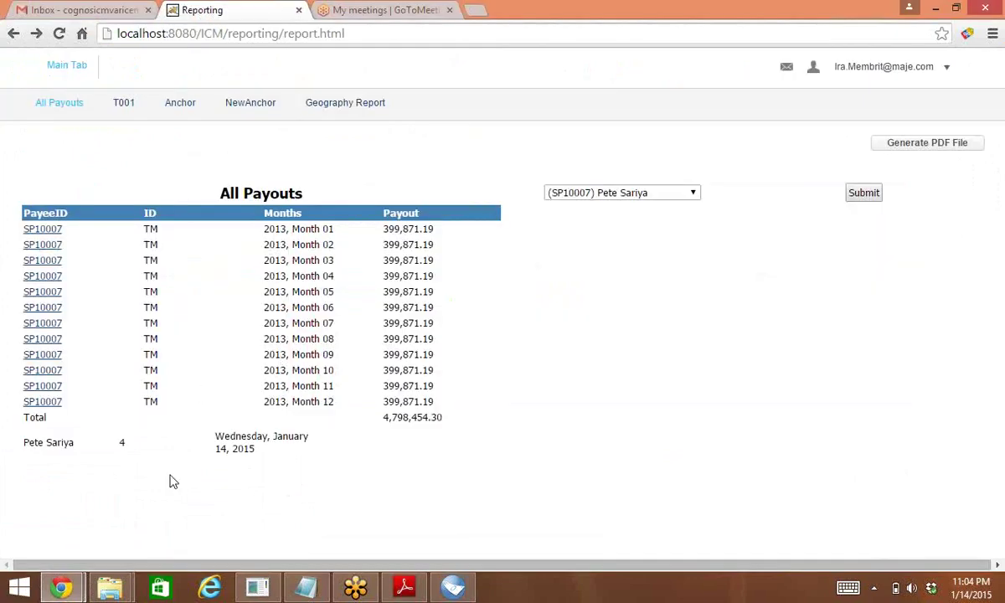
key("F5")
left_click(631, 193)
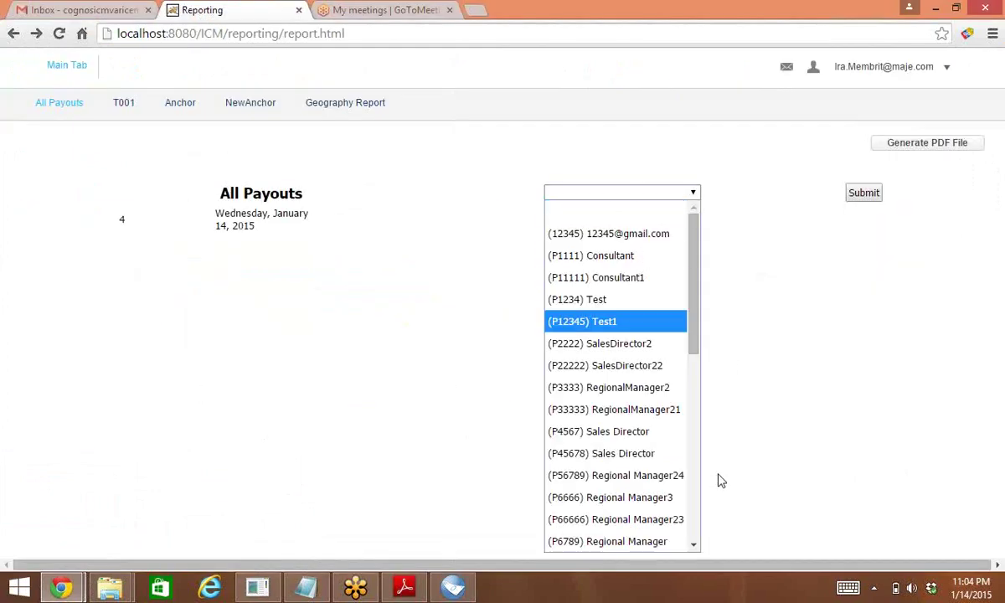
scroll(694, 506, "down", 5)
left_click(609, 417)
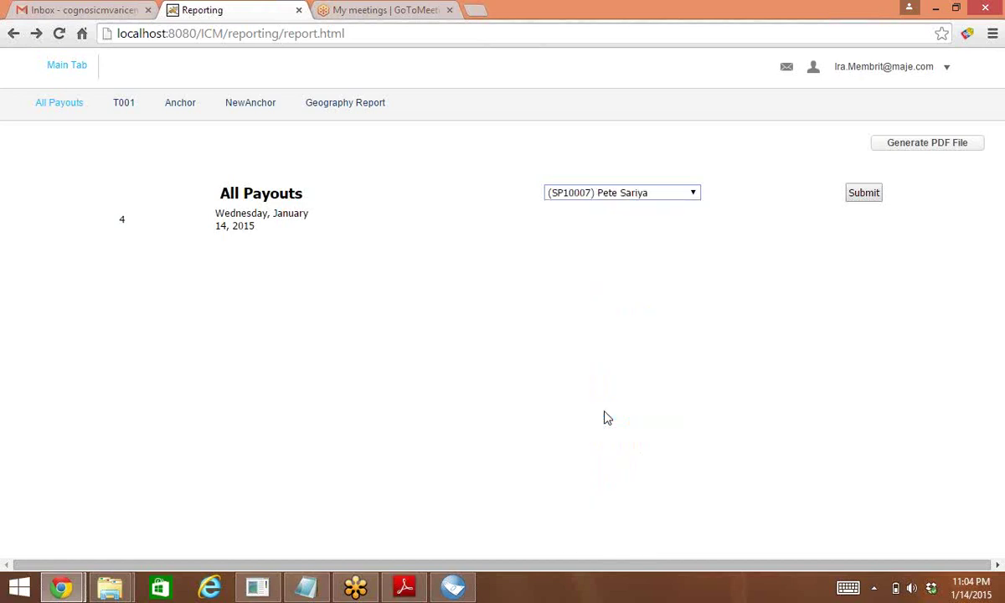
left_click(865, 193)
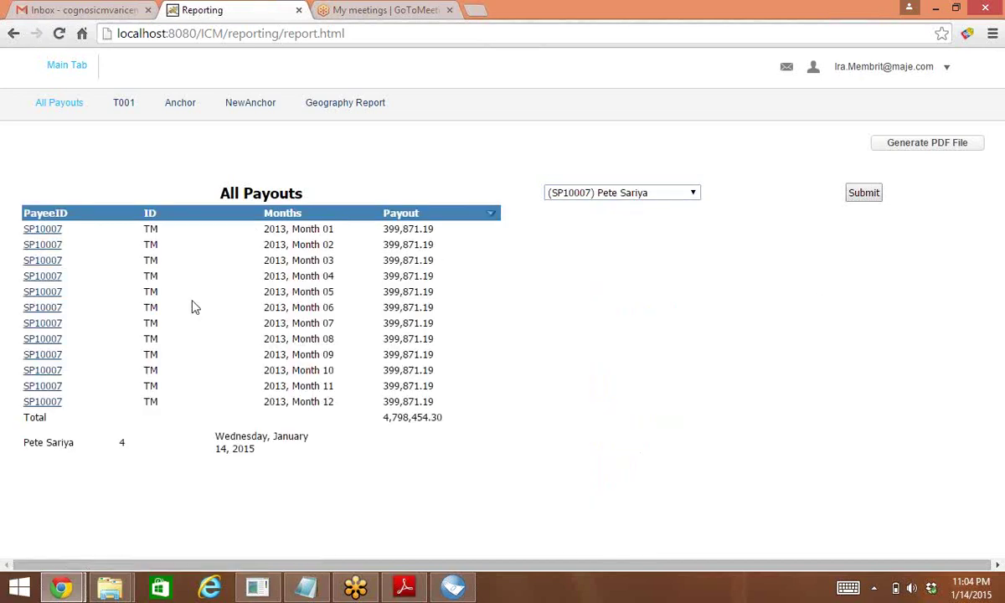
left_click(44, 231)
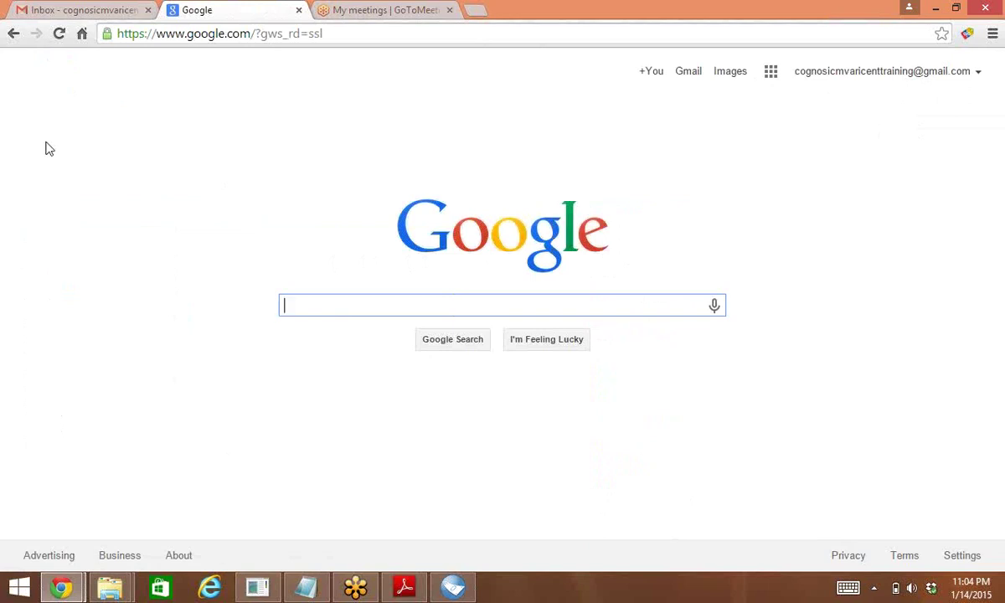
left_click(12, 37)
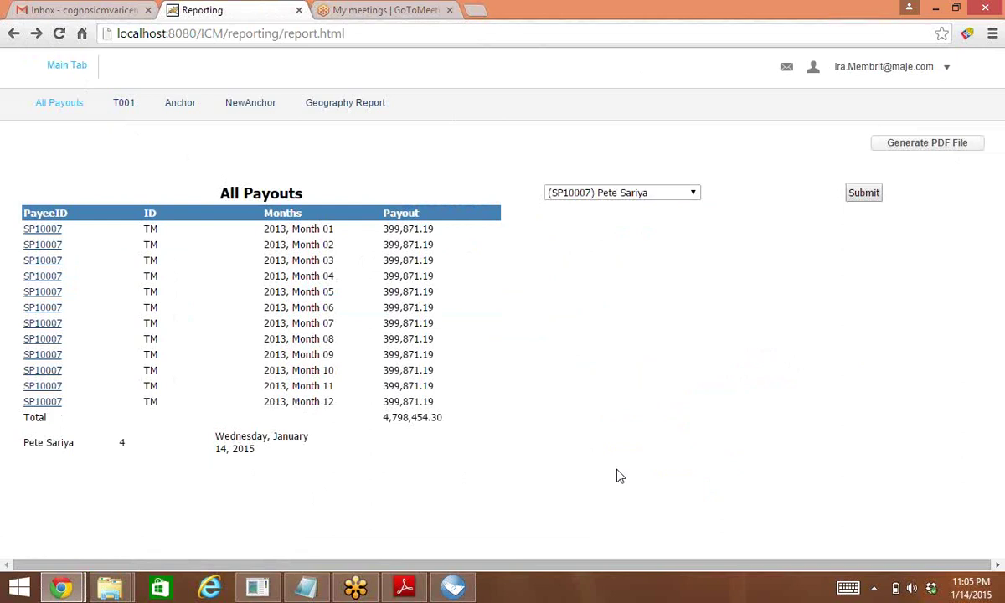
Step: Review the All Payouts report: twelve 2013 months at 399,871.19 each, totalling 4,798,454.30
left_click(970, 588)
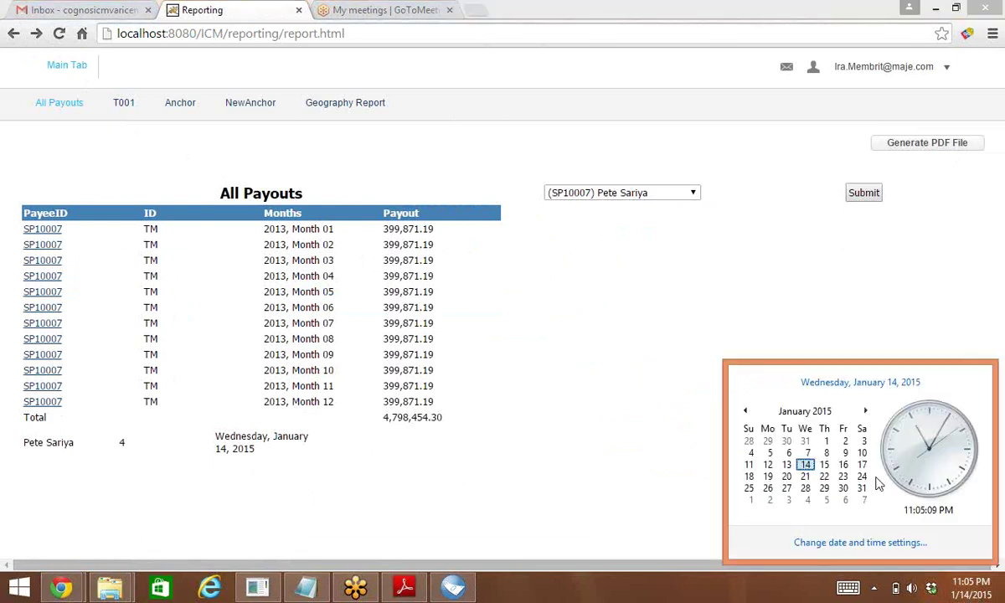
left_click(745, 355)
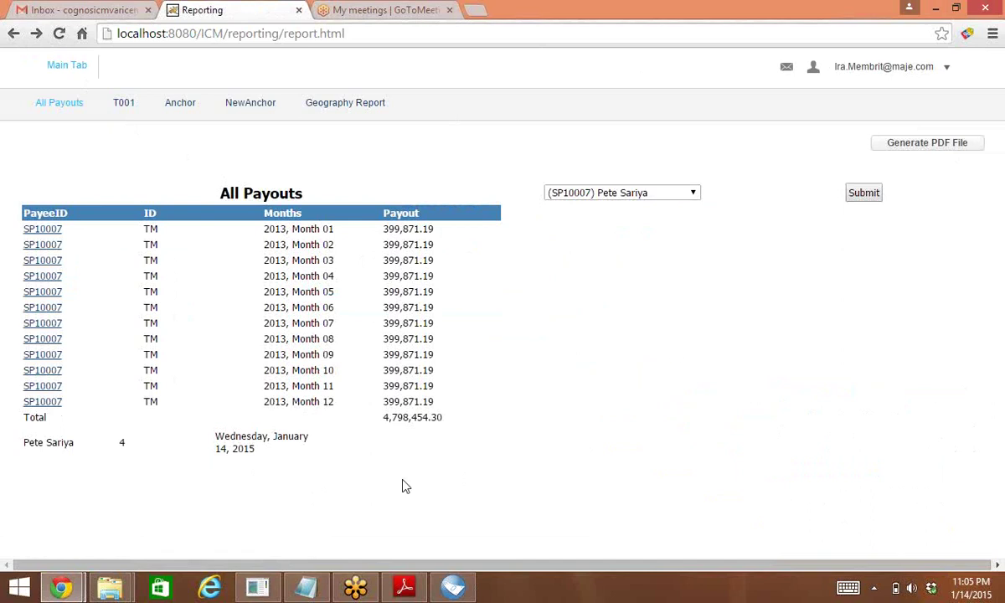
left_click_drag(578, 469, 35, 57)
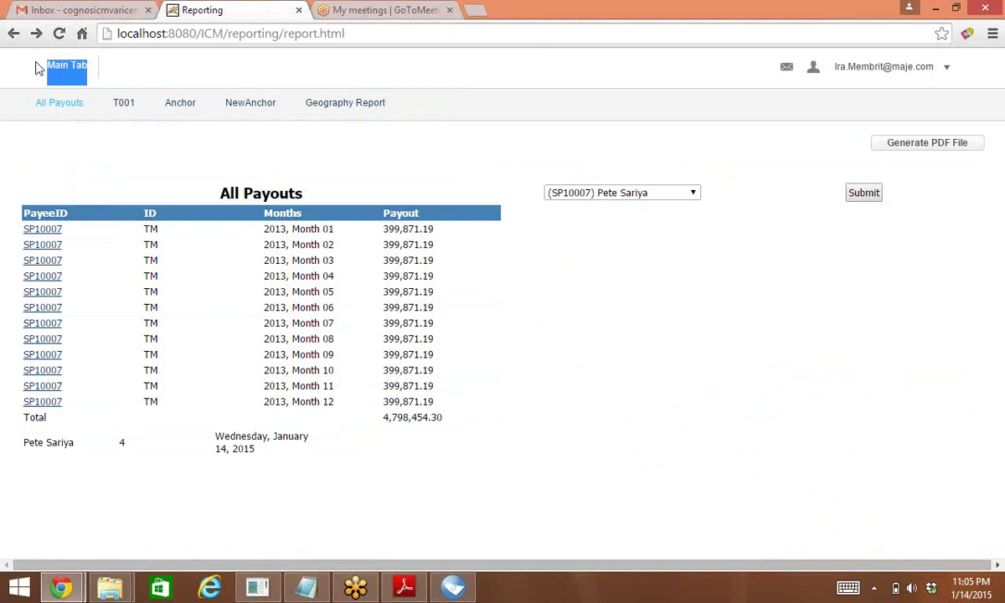
left_click(595, 513)
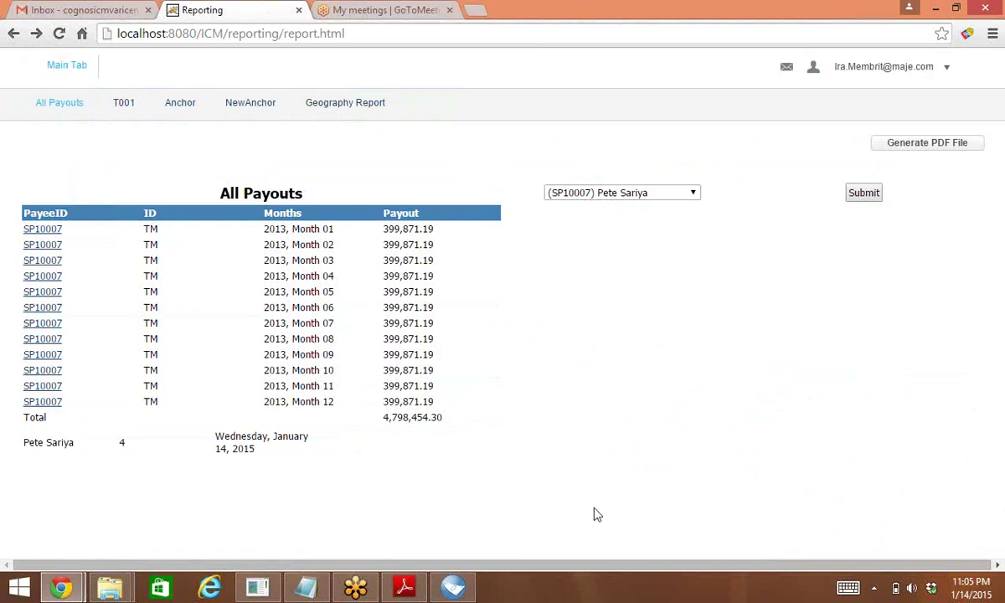
left_click_drag(732, 495, 523, 467)
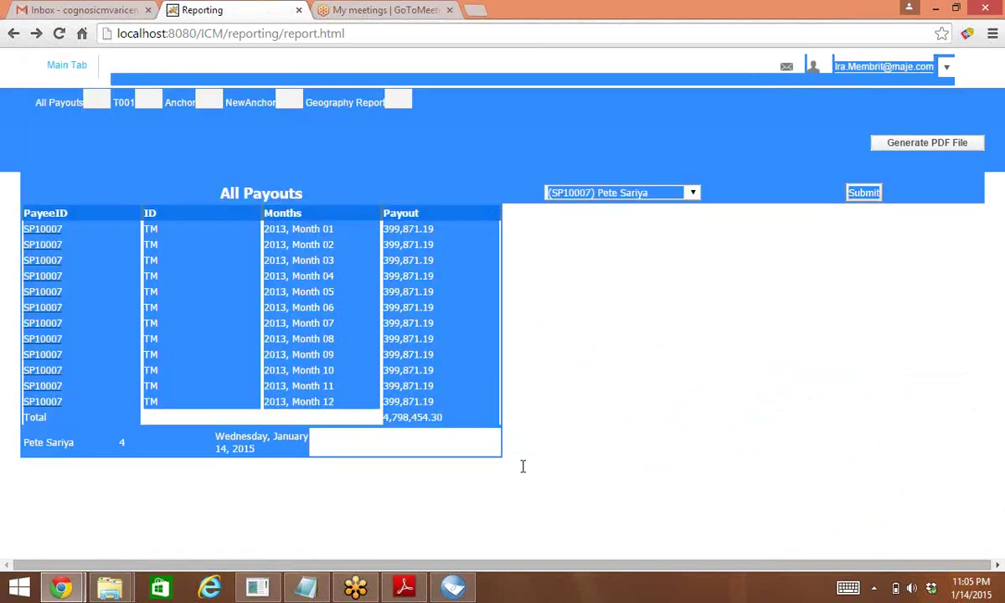
left_click(522, 466)
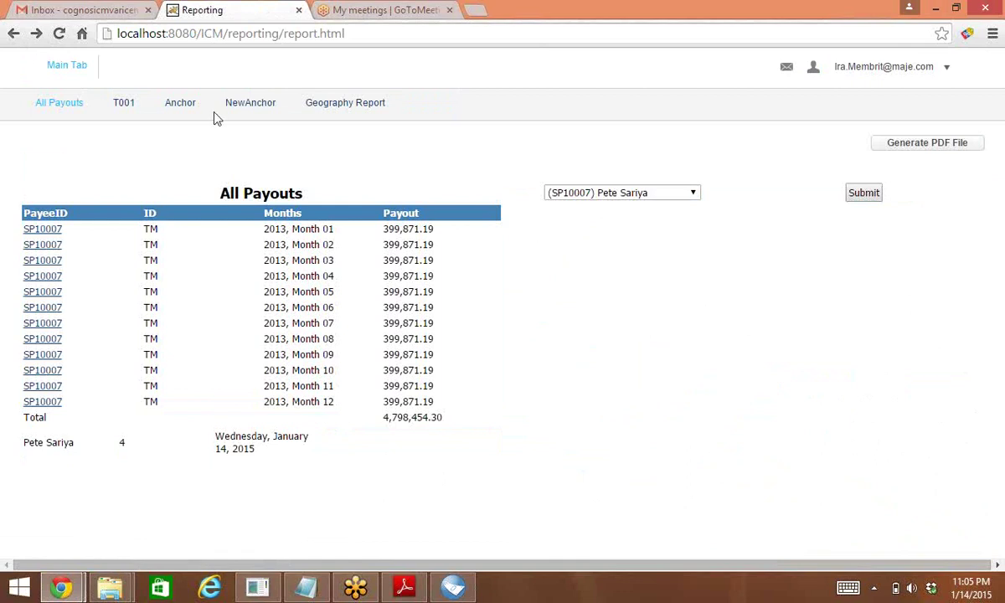
left_click(883, 71)
left_click(702, 287)
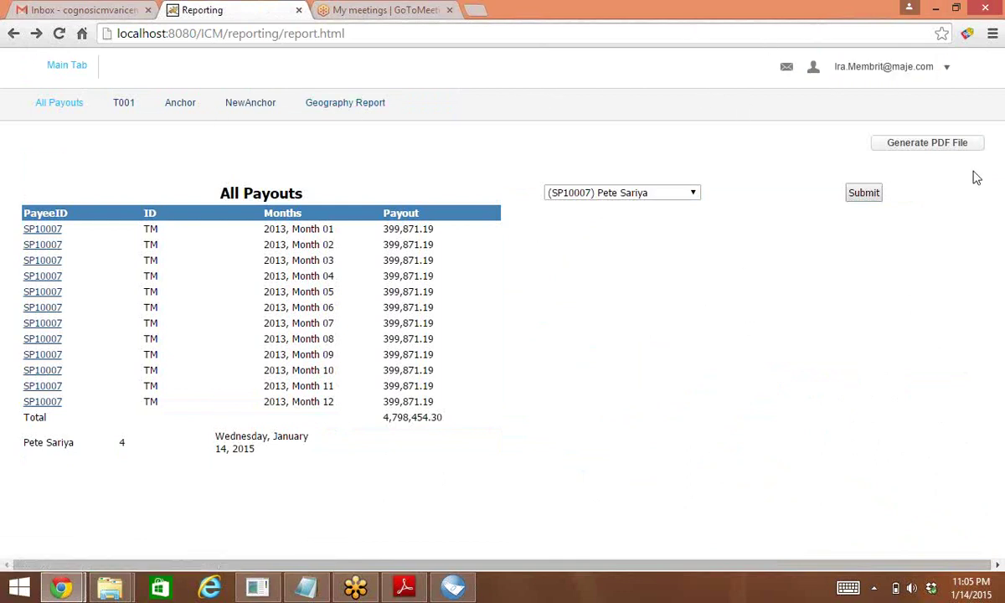